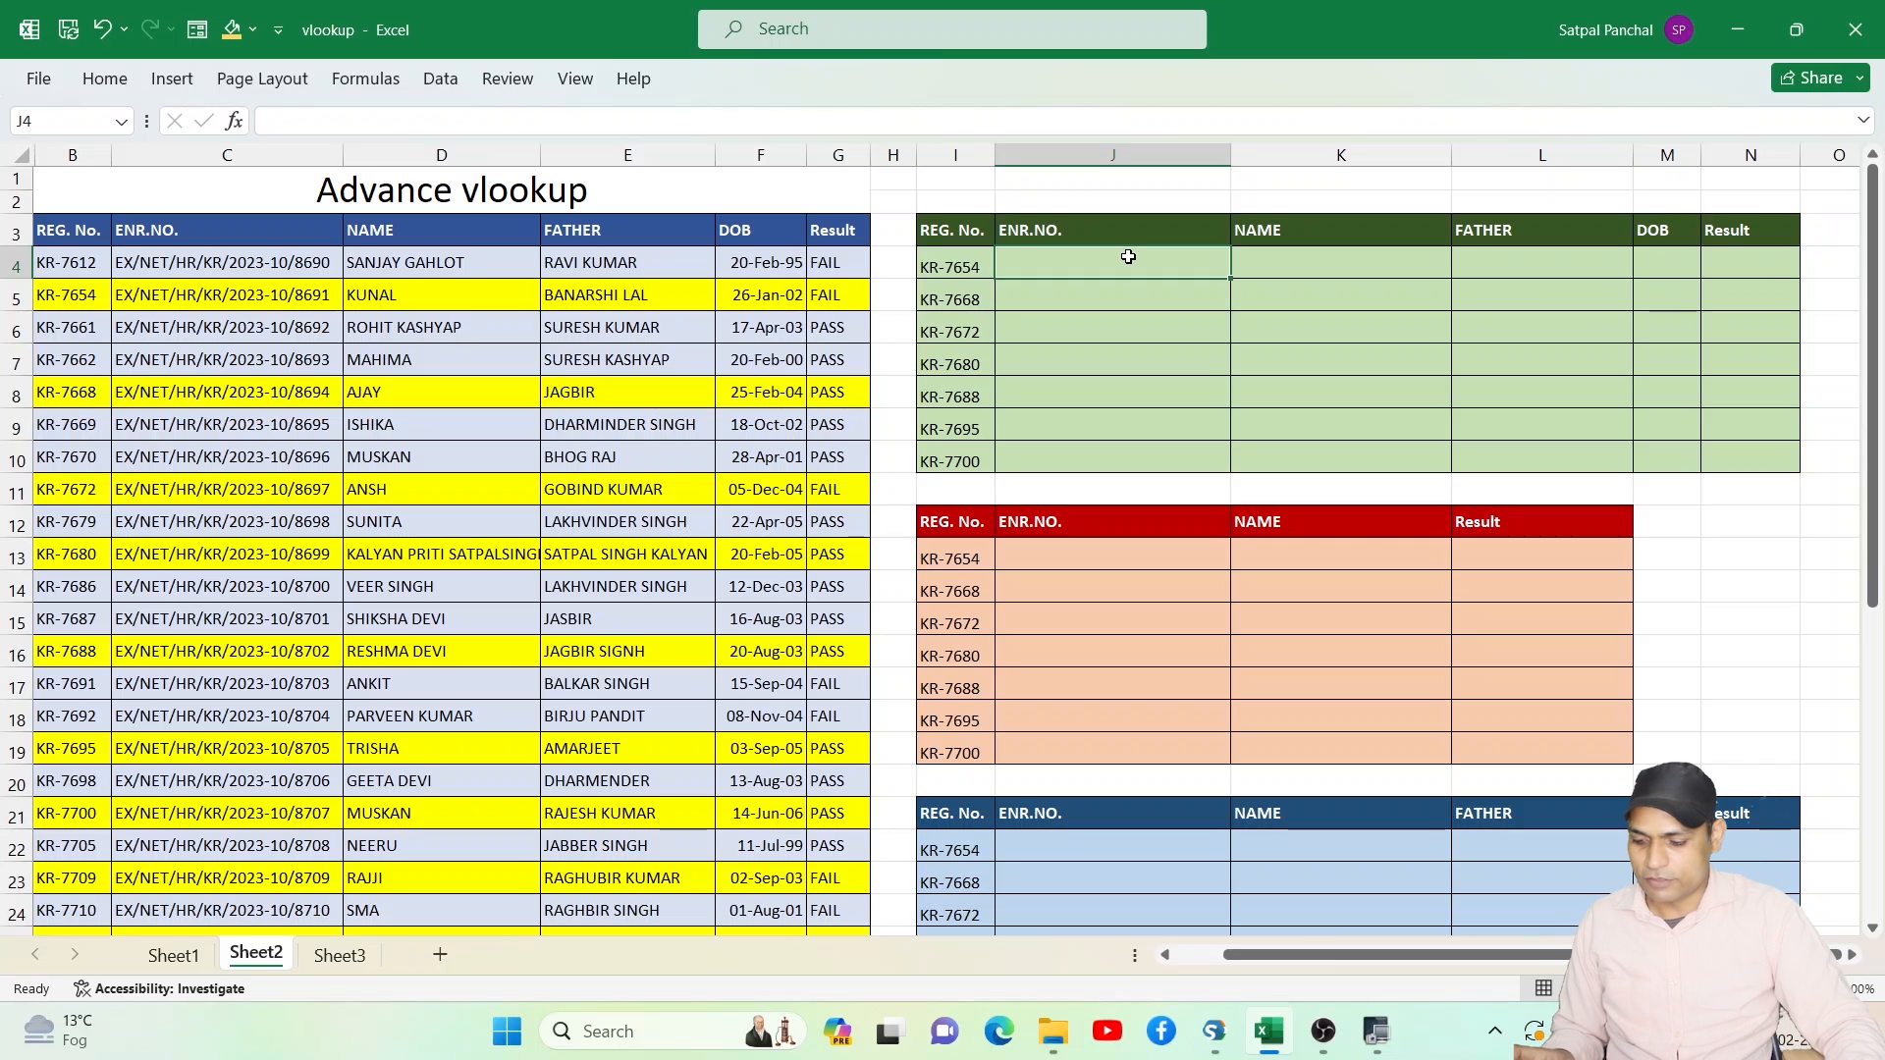
Examine the highlighted source records, the registration numbers in the green and red tables, and the green table's blank fields.
{"action": "left_click_drag", "start_coordinate": [48, 295], "coordinate": [820, 295]}
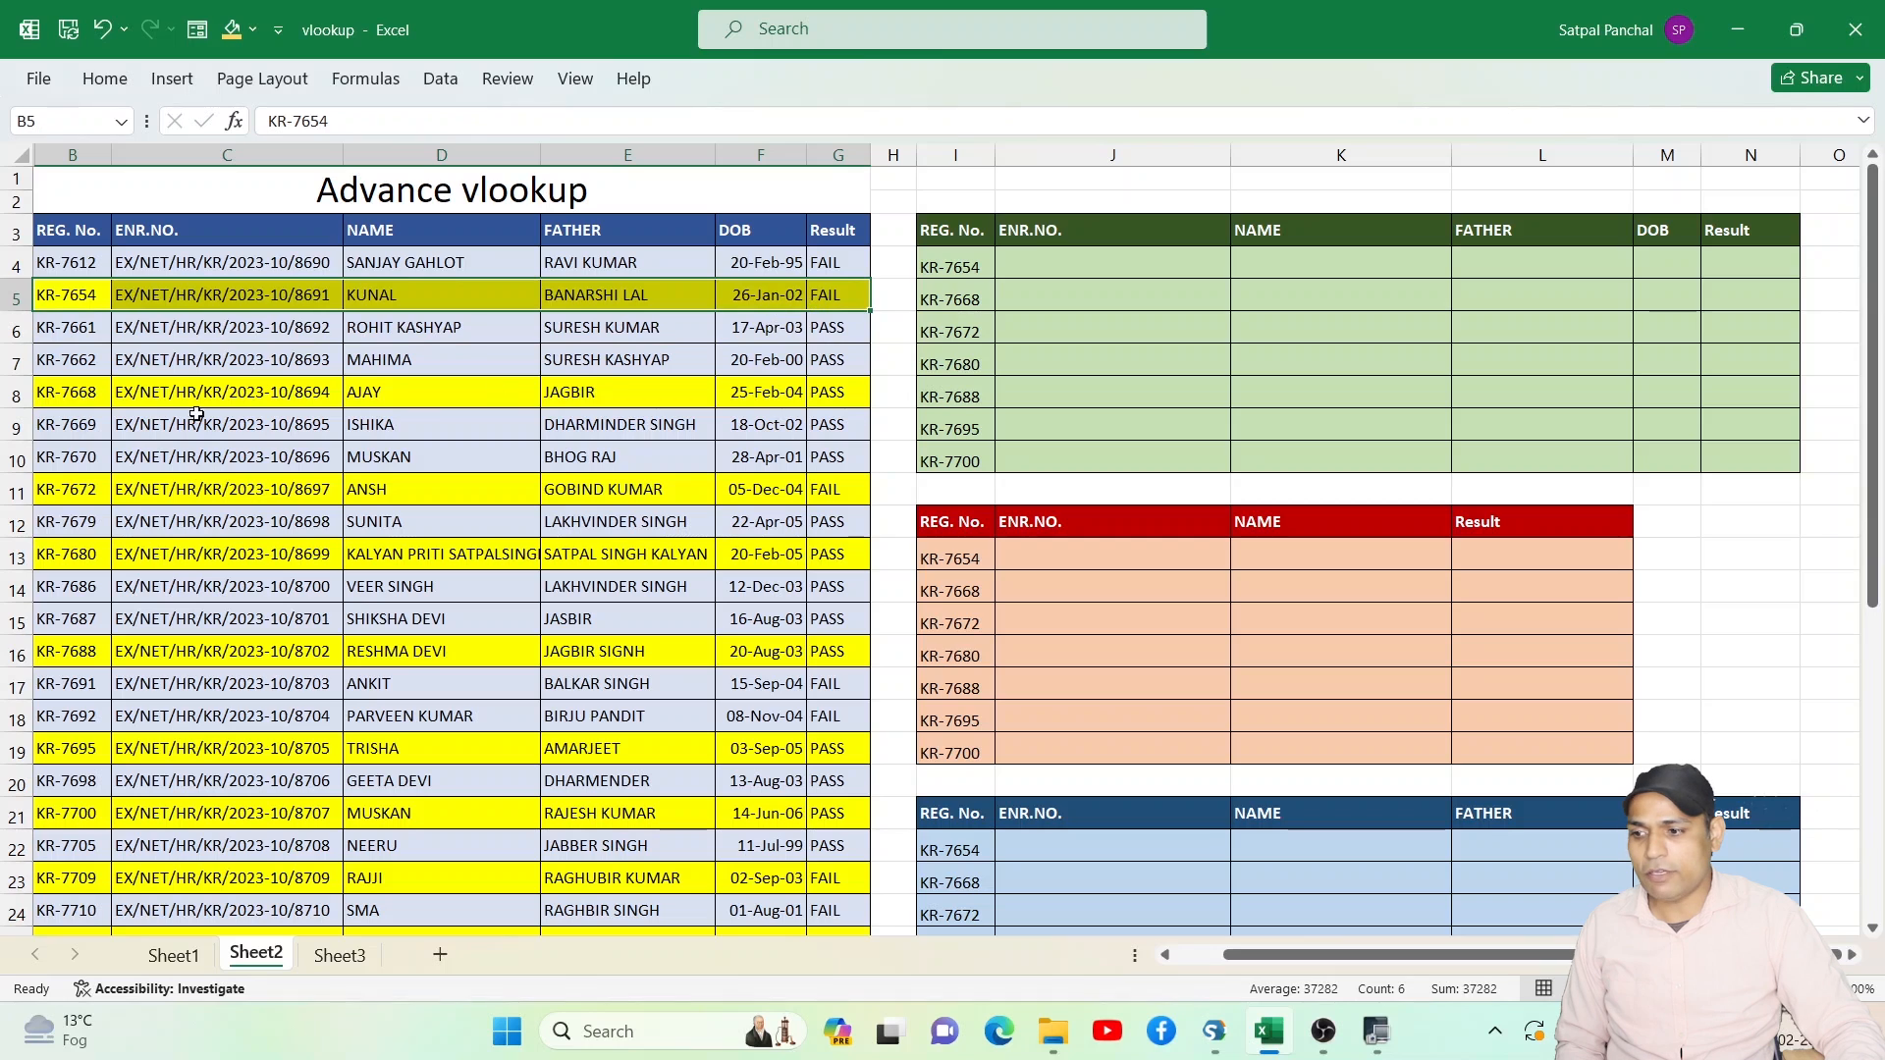
{"action": "left_click_drag", "start_coordinate": [78, 398], "coordinate": [521, 398]}
{"action": "left_click", "coordinate": [74, 292]}
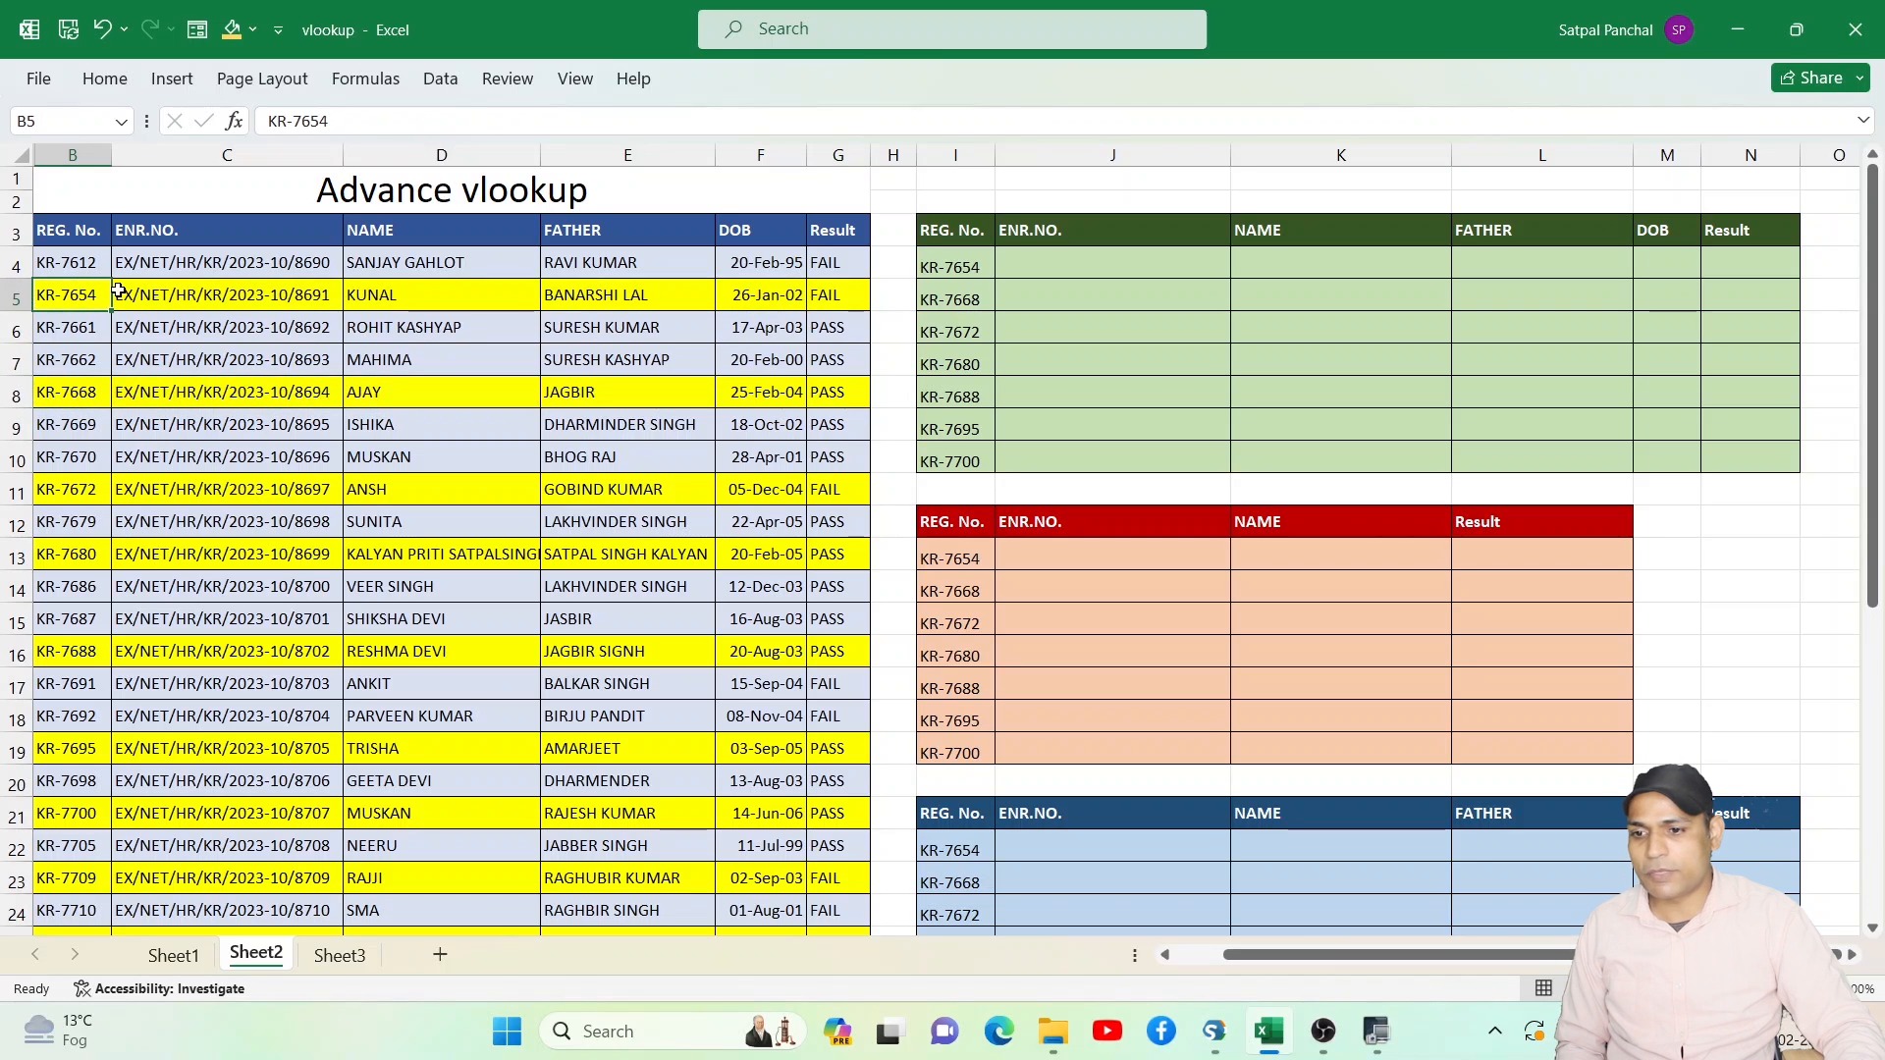
{"action": "left_click_drag", "start_coordinate": [940, 267], "coordinate": [945, 464]}
{"action": "left_click_drag", "start_coordinate": [950, 554], "coordinate": [951, 743]}
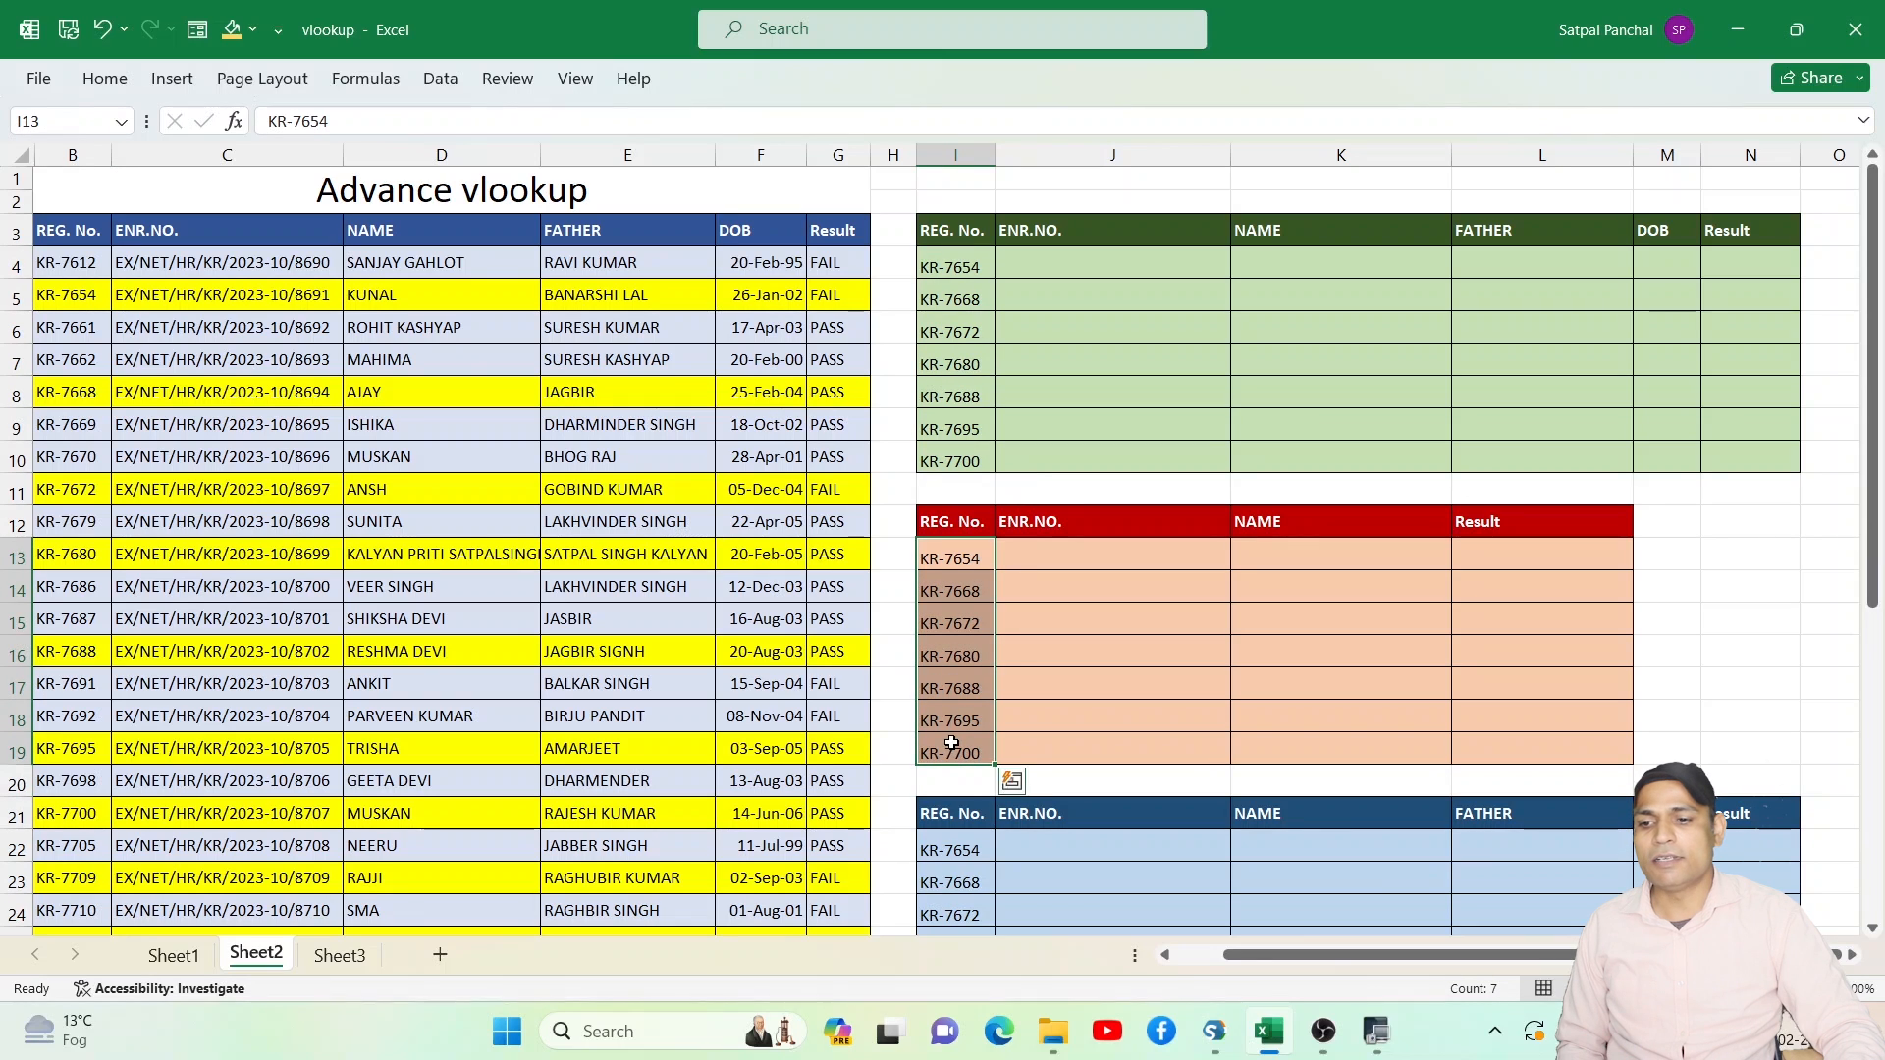
{"action": "left_click_drag", "start_coordinate": [948, 272], "coordinate": [959, 426]}
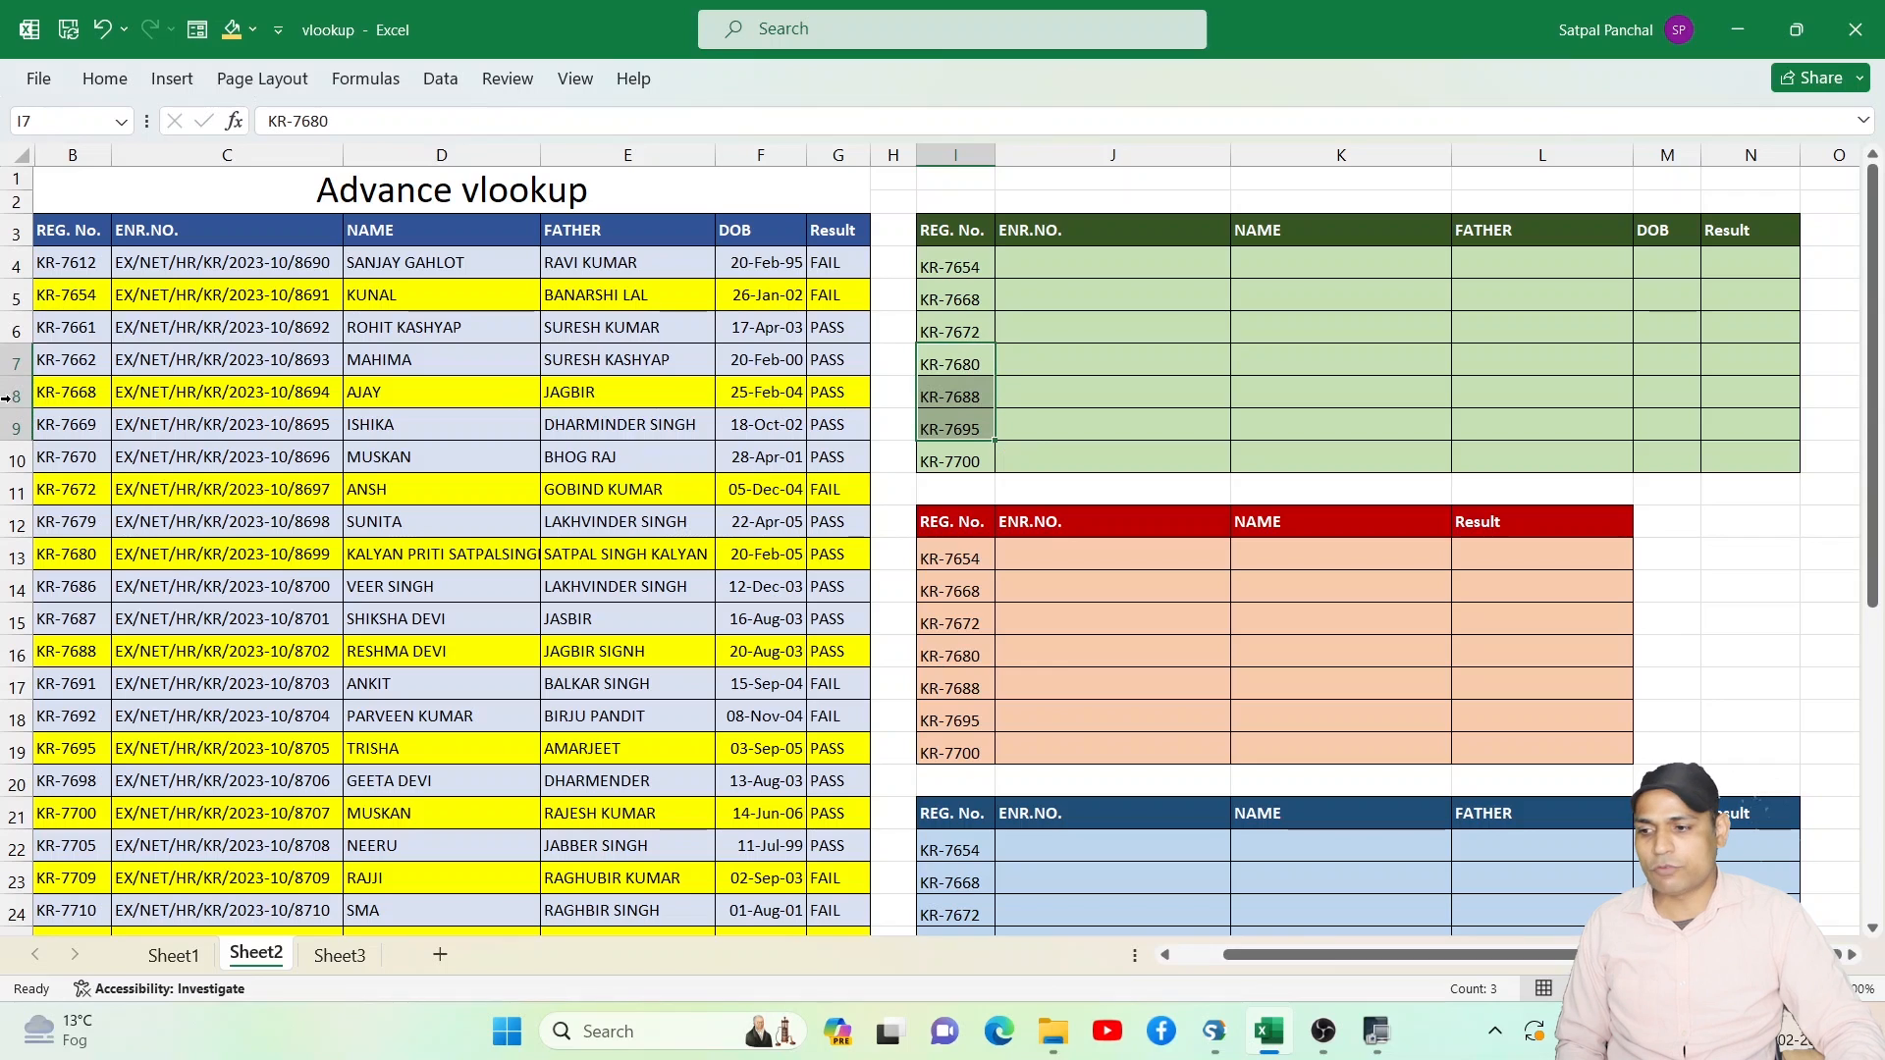
{"action": "left_click_drag", "start_coordinate": [64, 307], "coordinate": [460, 305]}
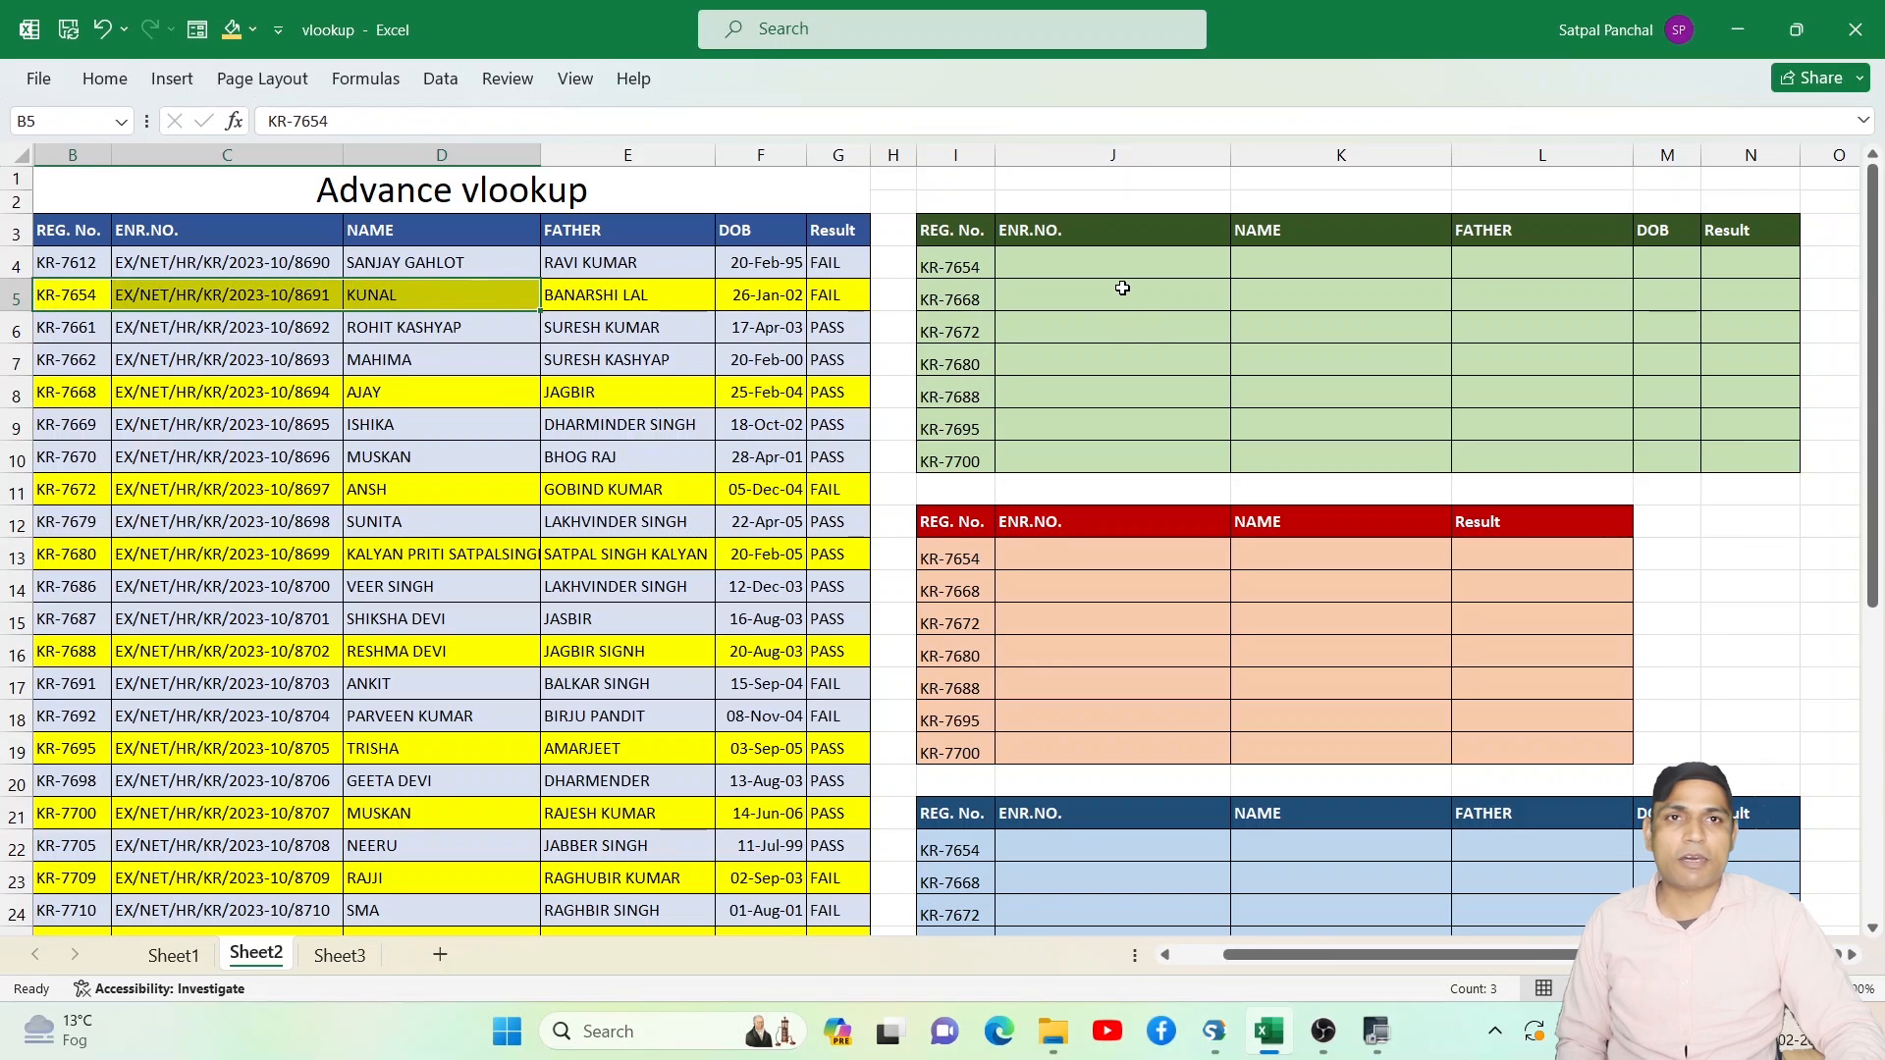
{"action": "left_click", "coordinate": [155, 297]}
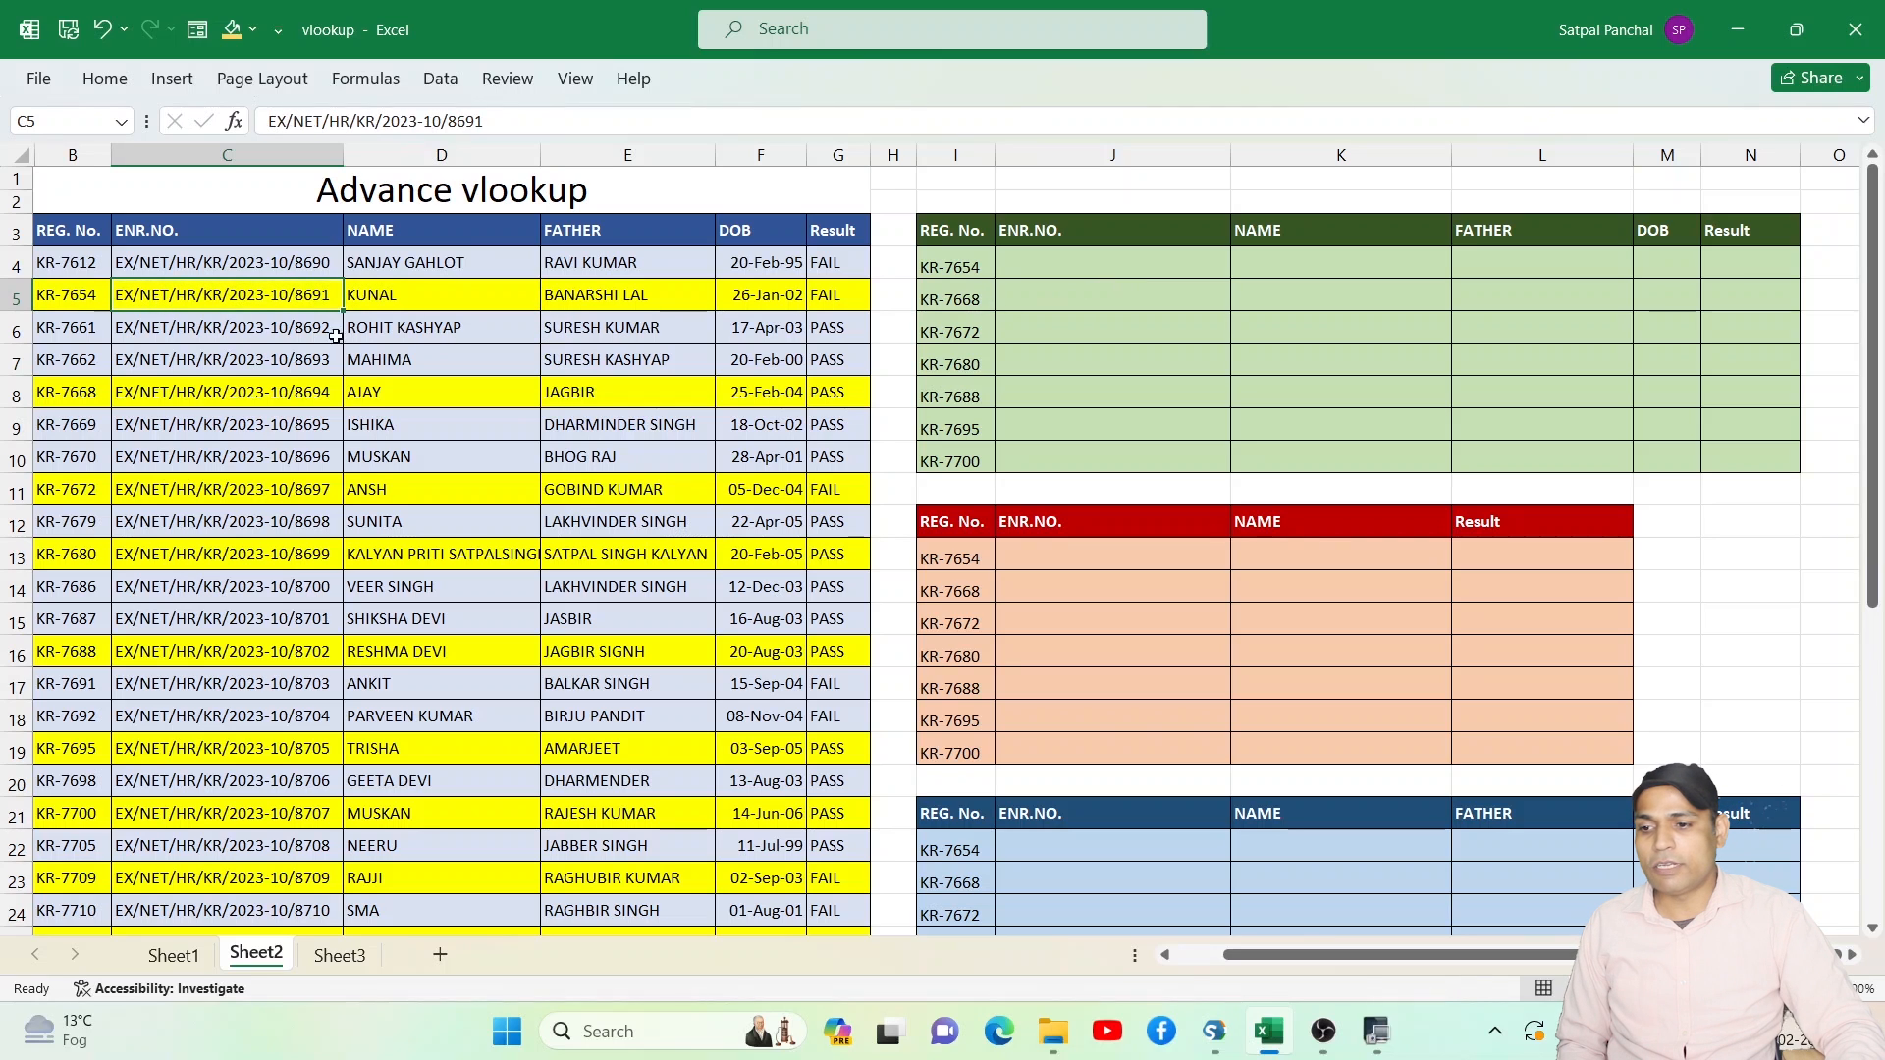
{"action": "left_click_drag", "start_coordinate": [1075, 276], "coordinate": [1750, 443]}
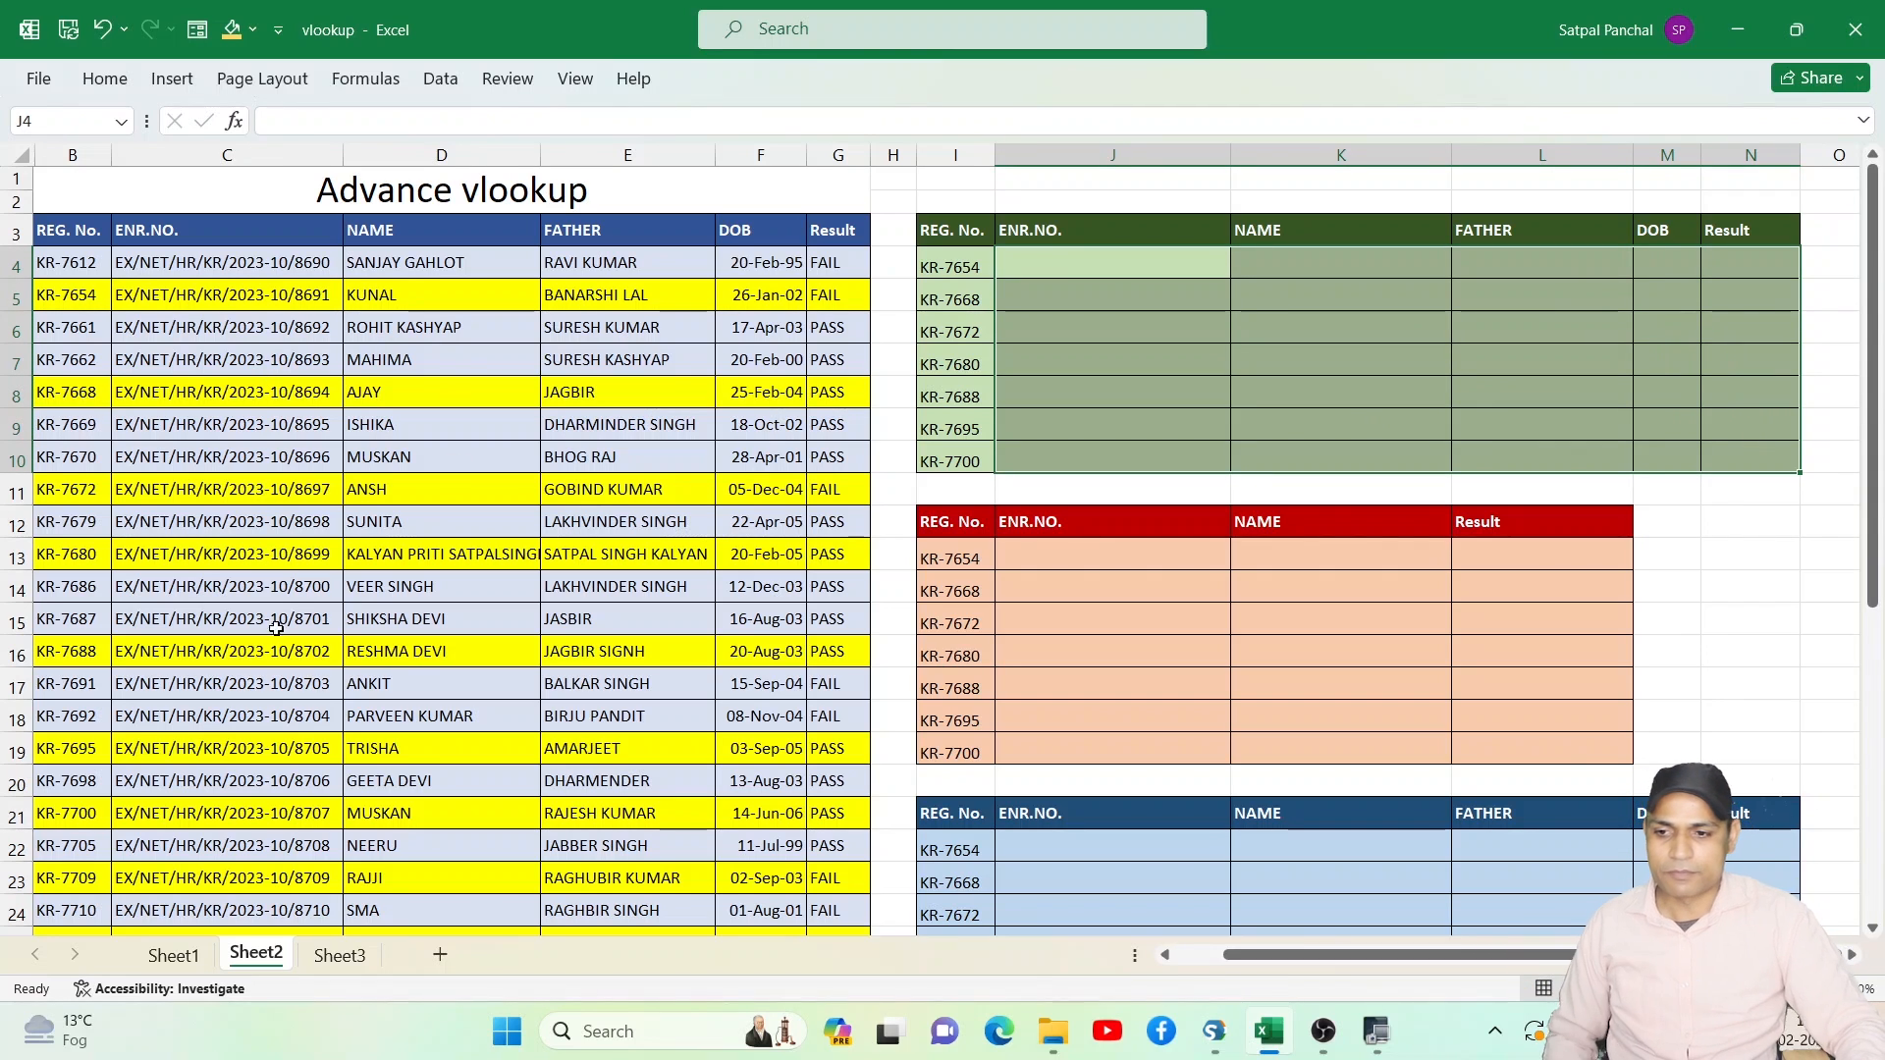
Start a VLOOKUP formula in J4, the first ENR.NO. cell of the green table, with I4 as the lookup value.
{"action": "left_click", "coordinate": [1134, 275]}
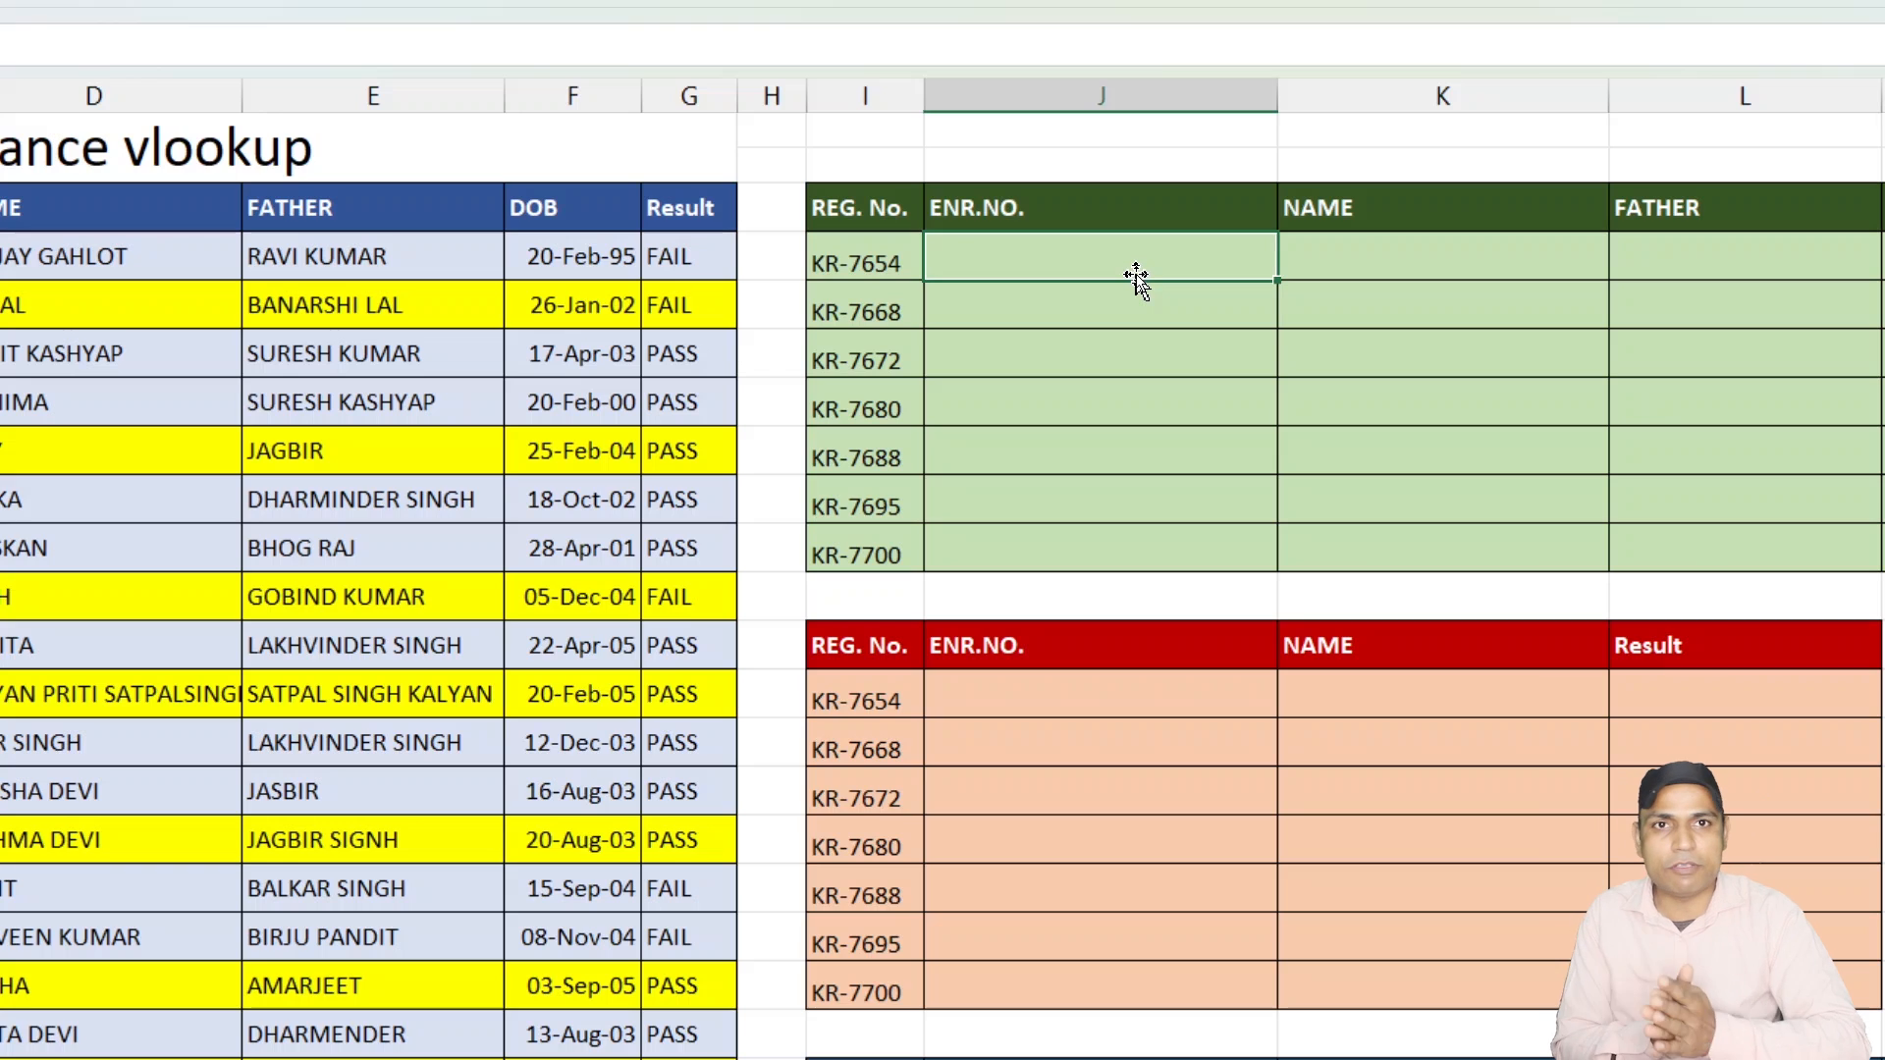
{"action": "type", "text": "=vloo"}
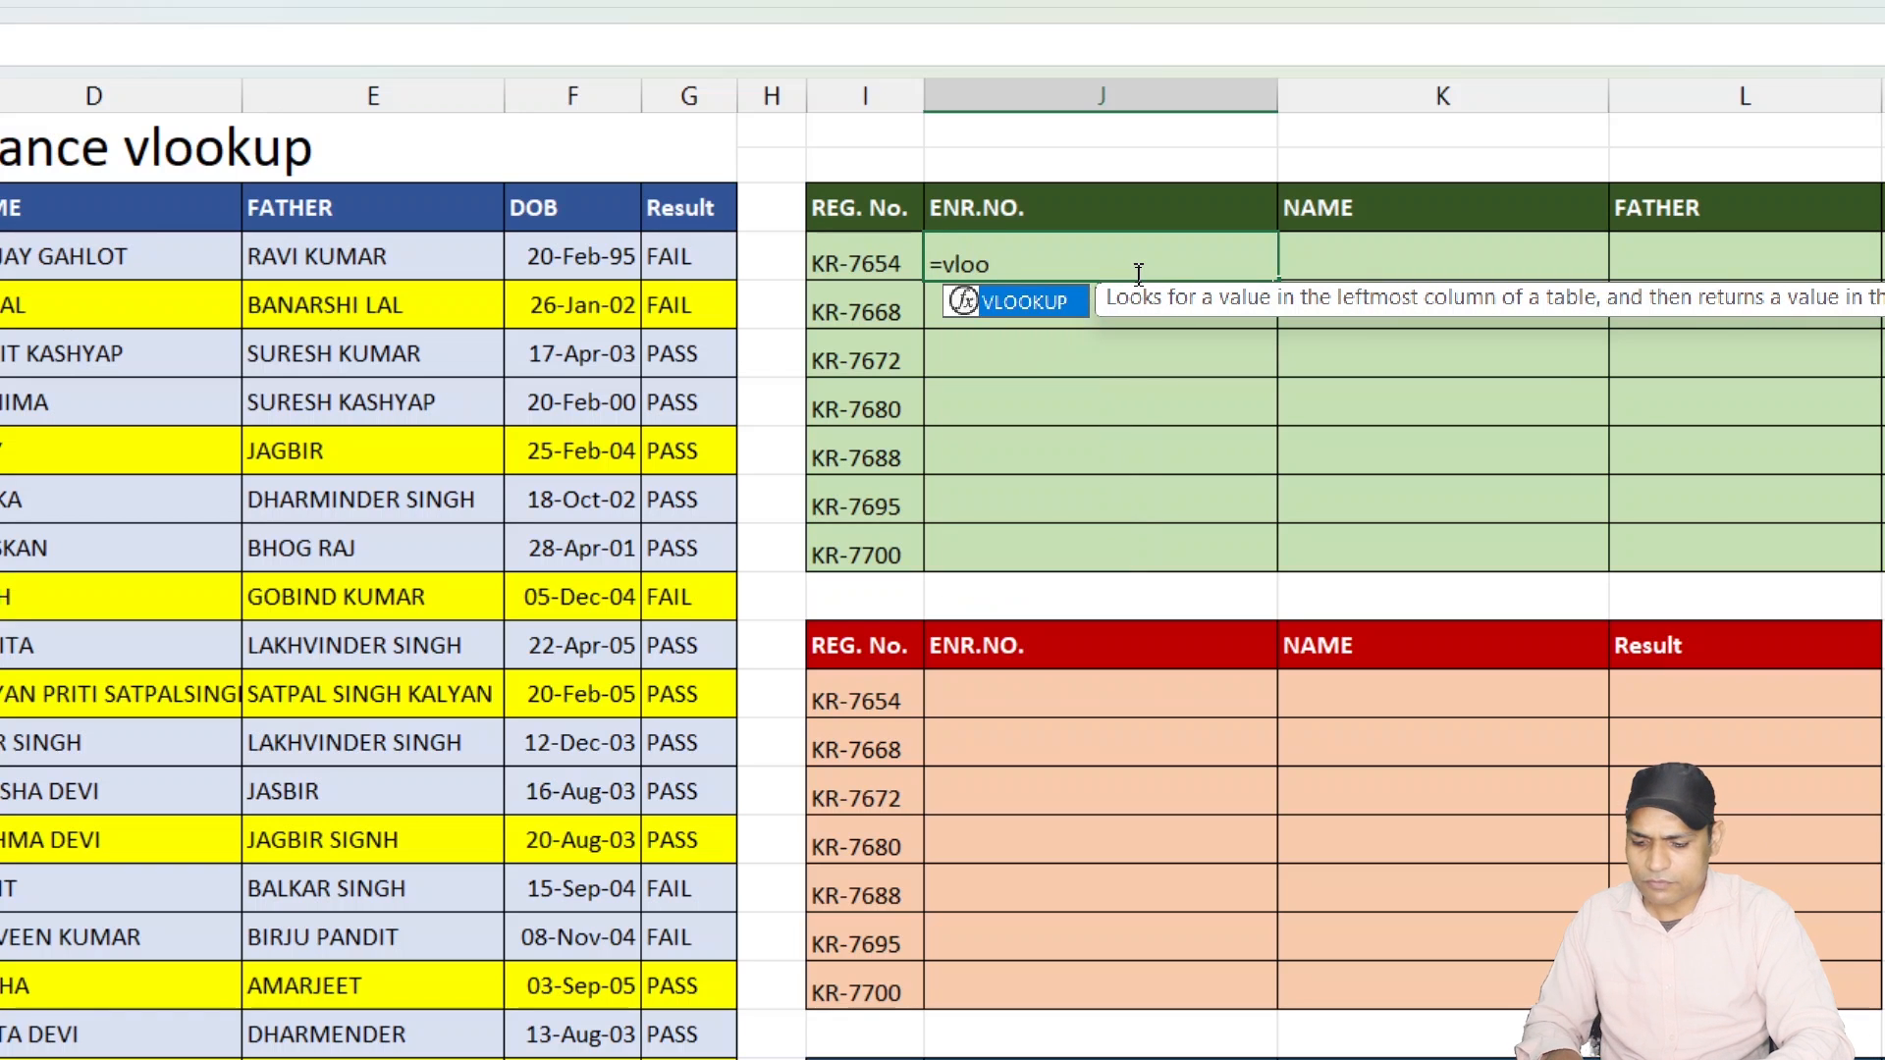
{"action": "type", "text": "kup"}
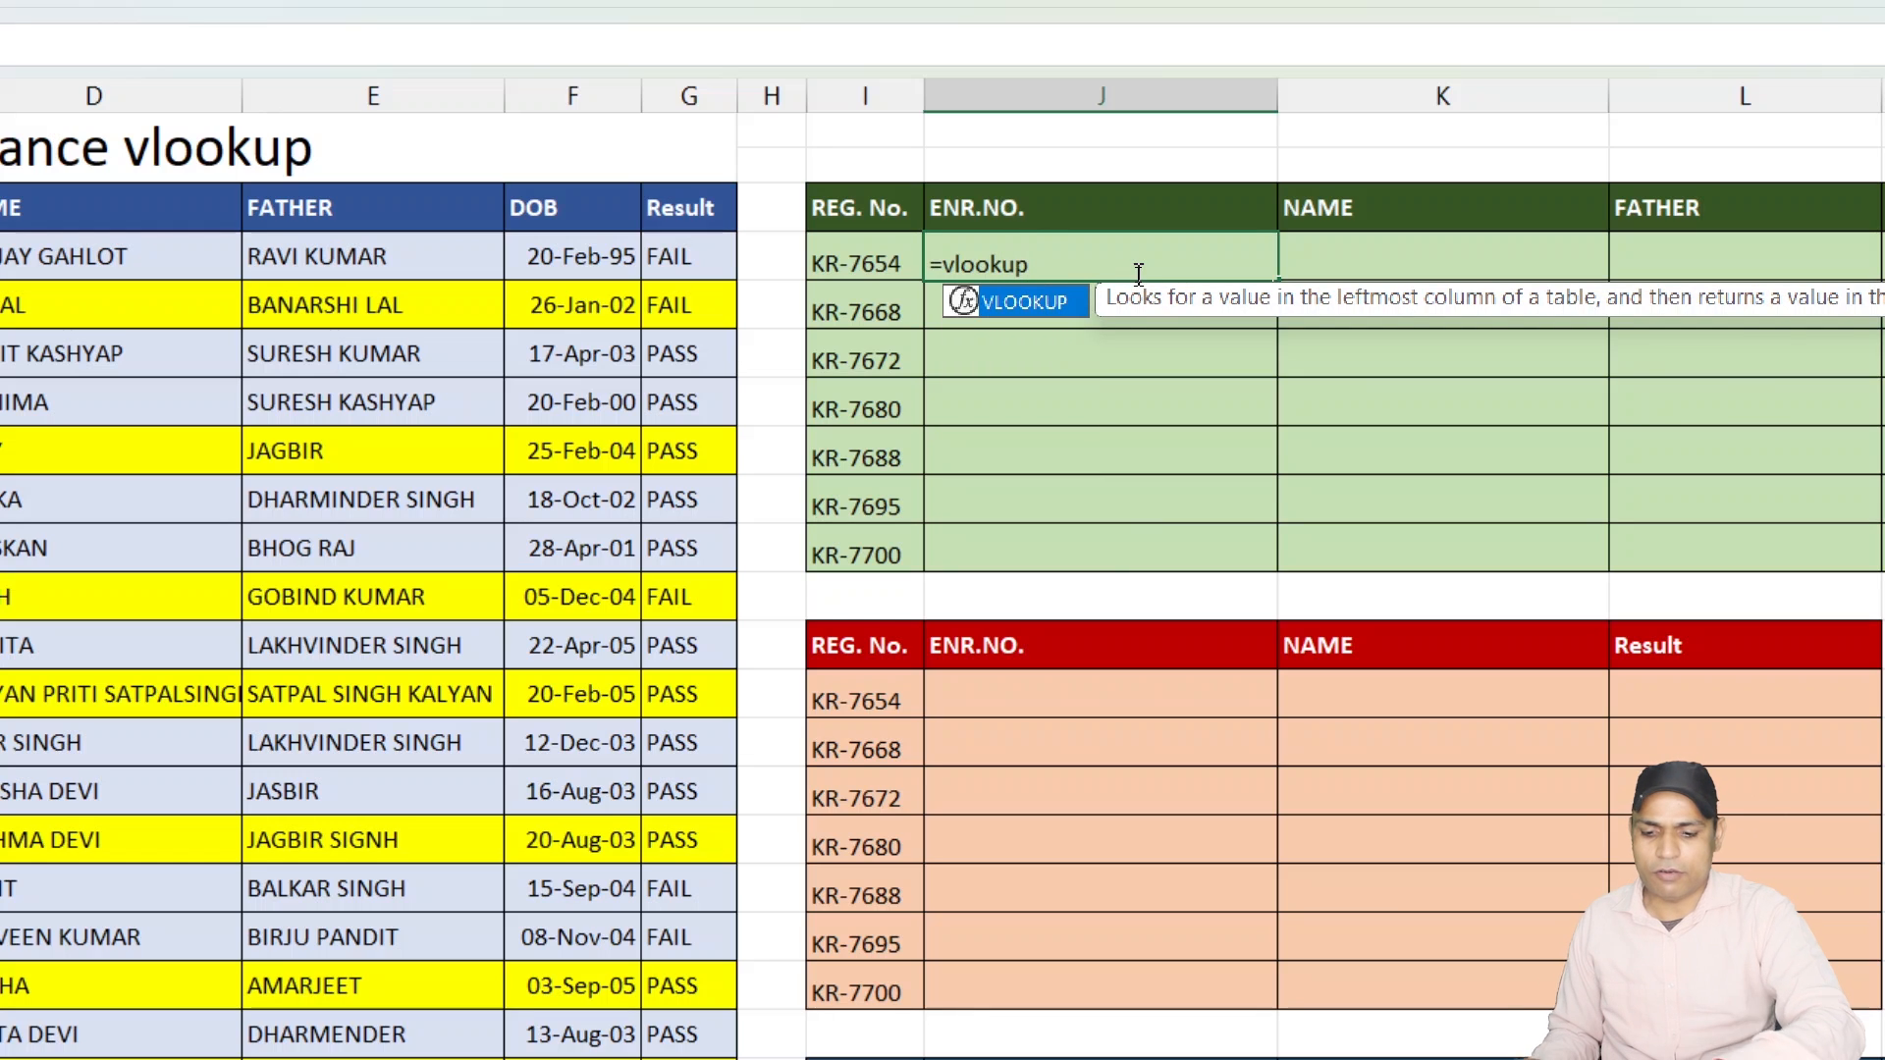
{"action": "type", "text": "("}
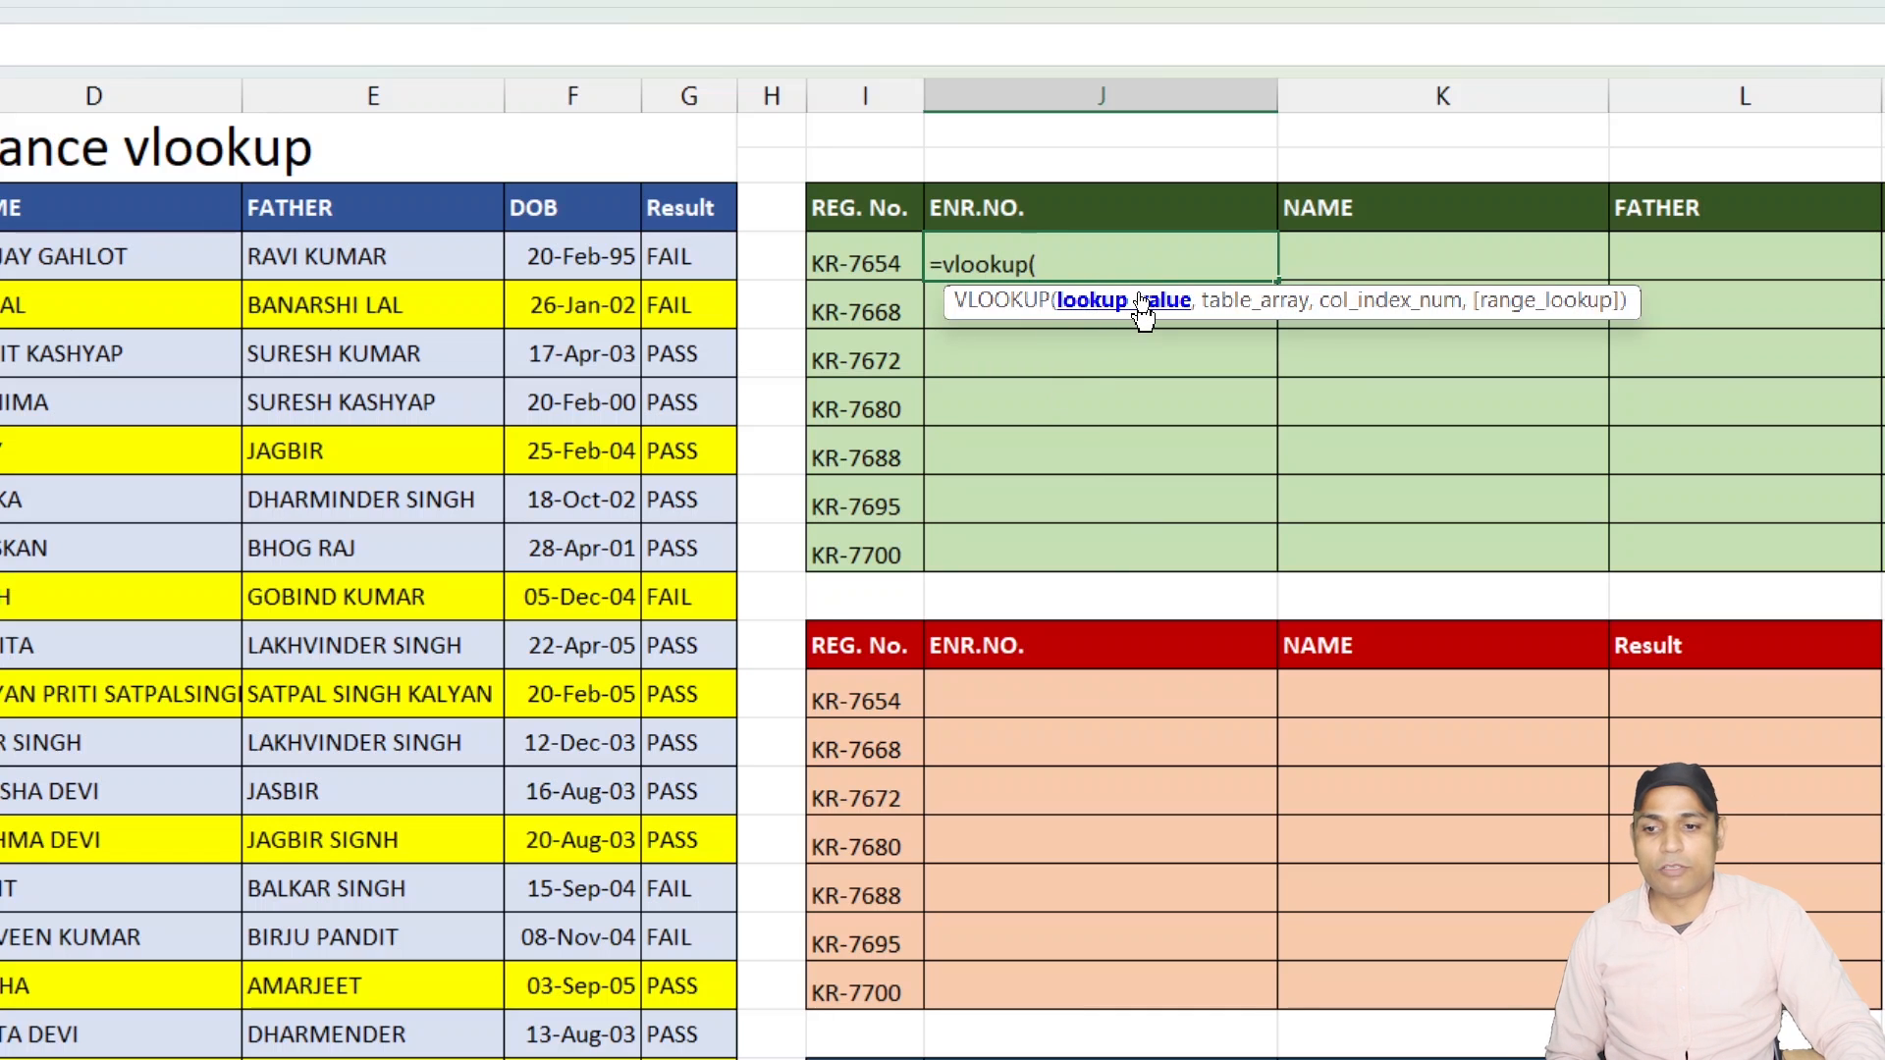
{"action": "left_click", "coordinate": [857, 261]}
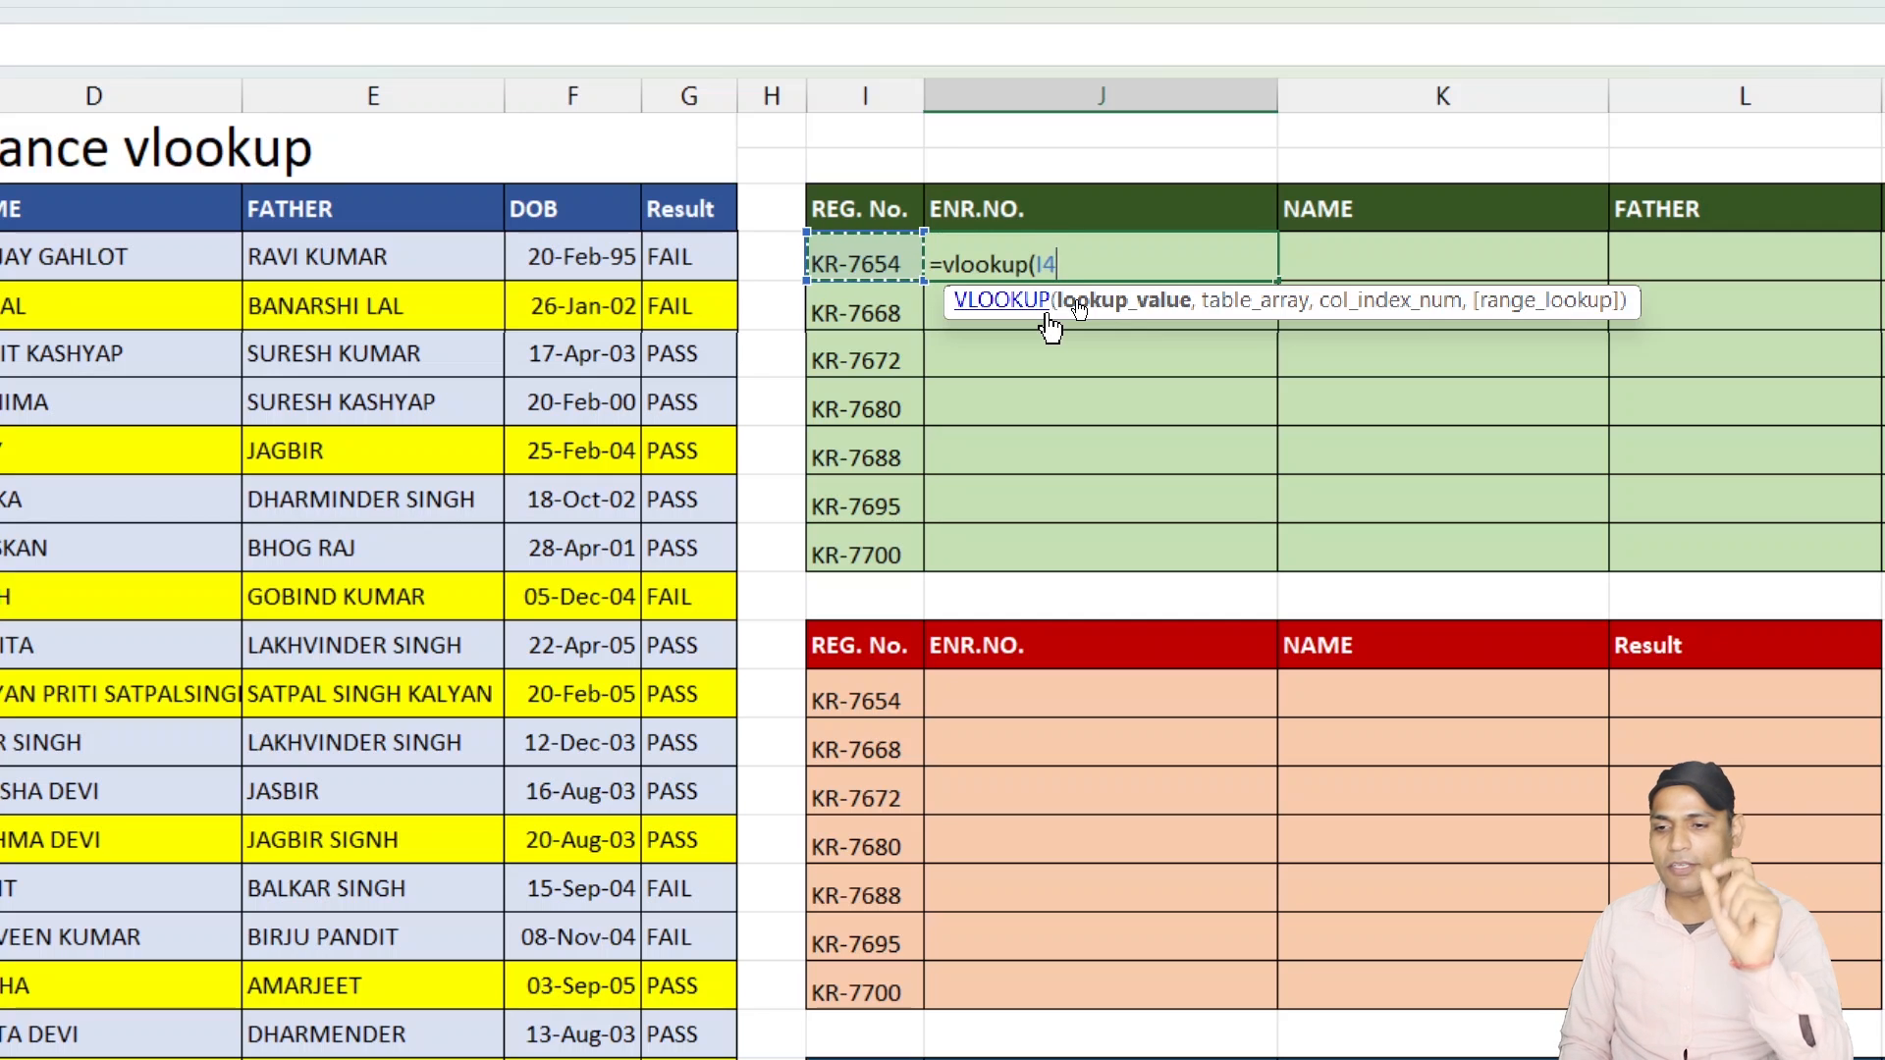
{"action": "type", "text": ","}
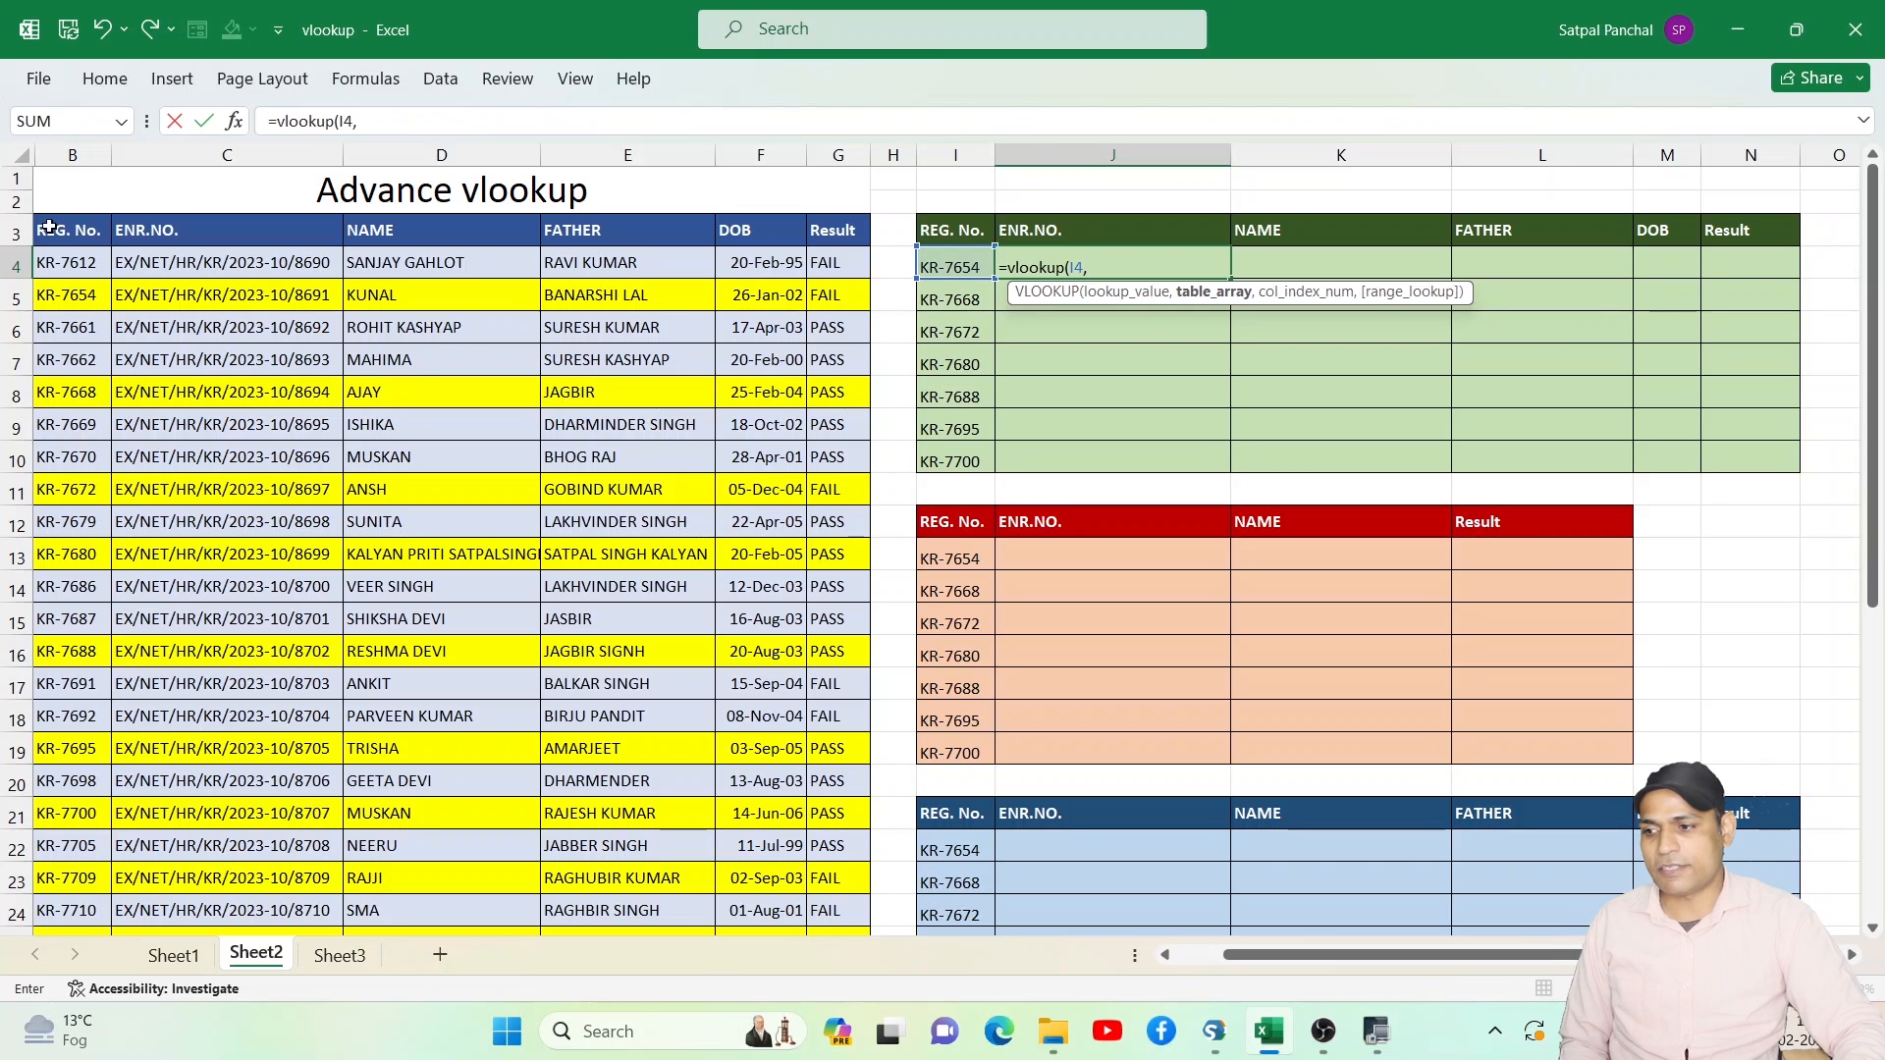
Set the VLOOKUP table array to the whole source table including its header, B3:G39.
{"action": "left_click", "coordinate": [70, 234]}
{"action": "mouse_move", "coordinate": [71, 234]}
{"action": "left_mouse_down"}
{"action": "mouse_move", "coordinate": [386, 344]}
{"action": "mouse_move", "coordinate": [678, 618]}
{"action": "mouse_move", "coordinate": [828, 655]}
{"action": "mouse_move", "coordinate": [84, 237]}
{"action": "left_mouse_up"}
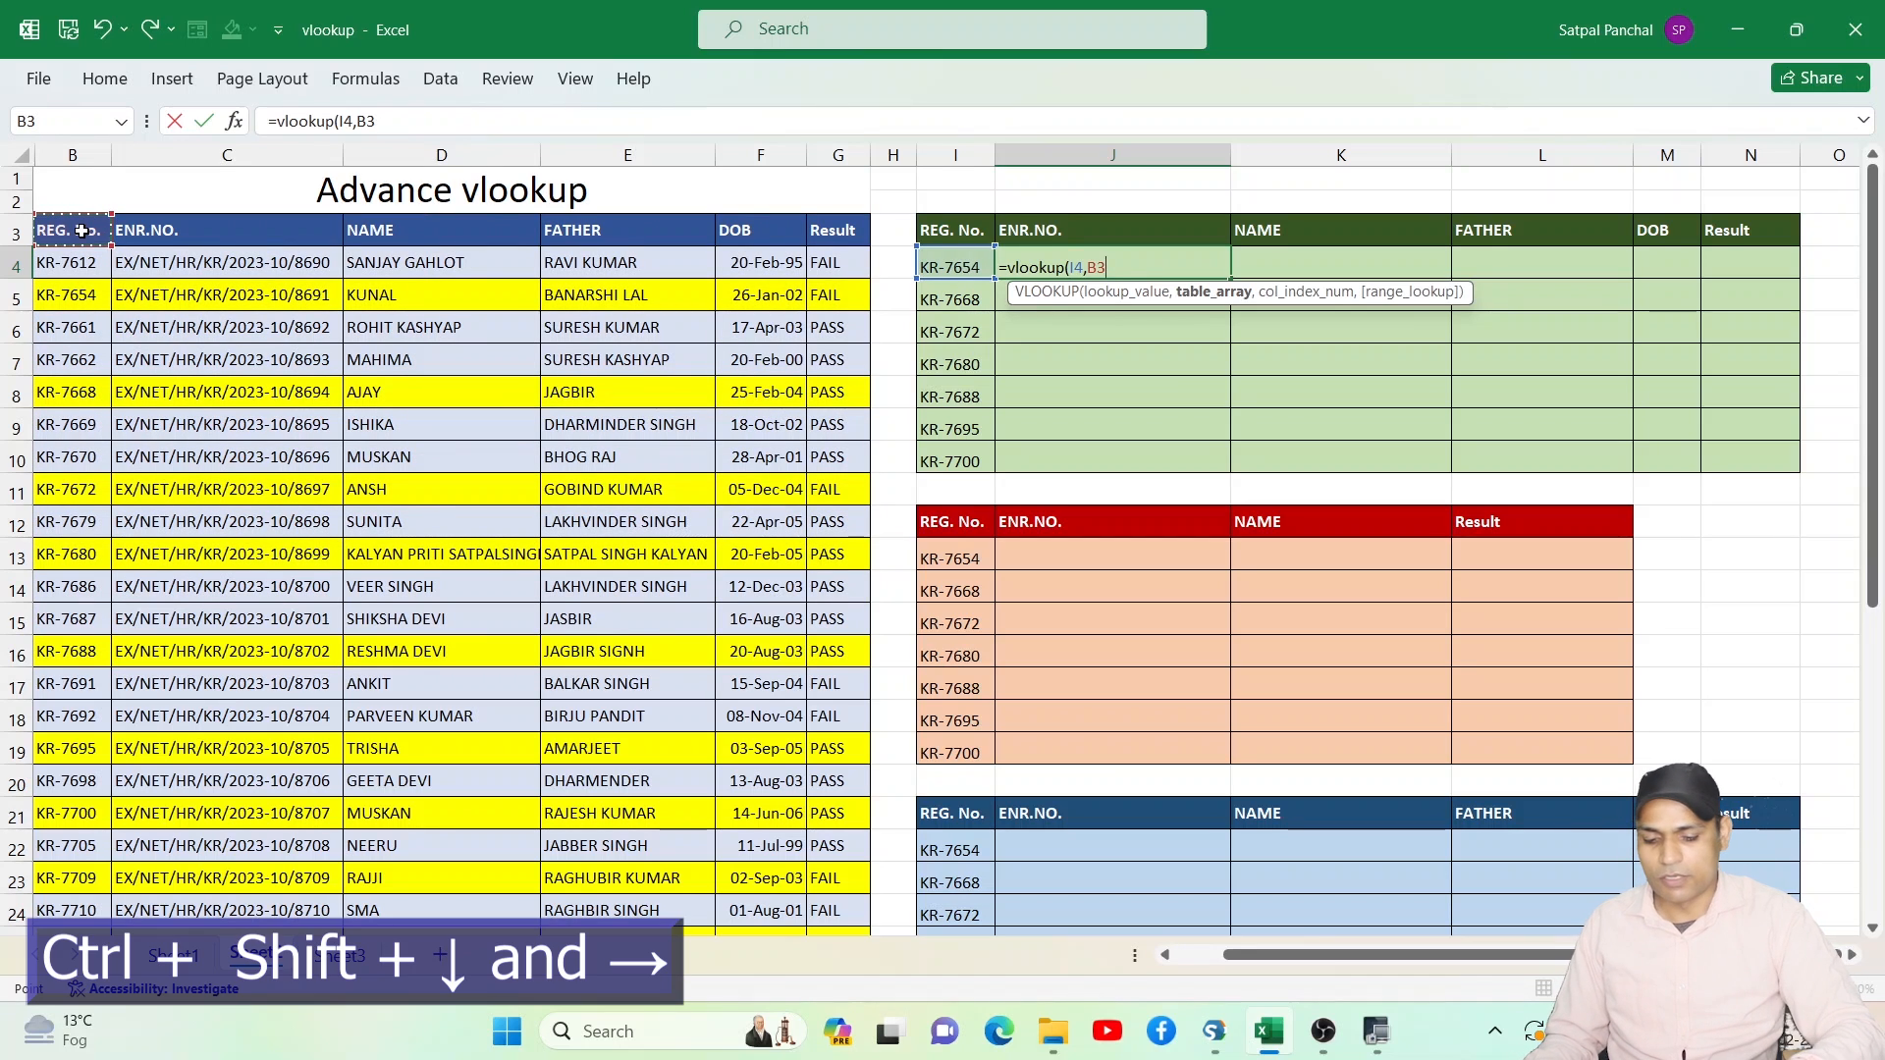
{"action": "key", "text": "ctrl+shift+Down"}
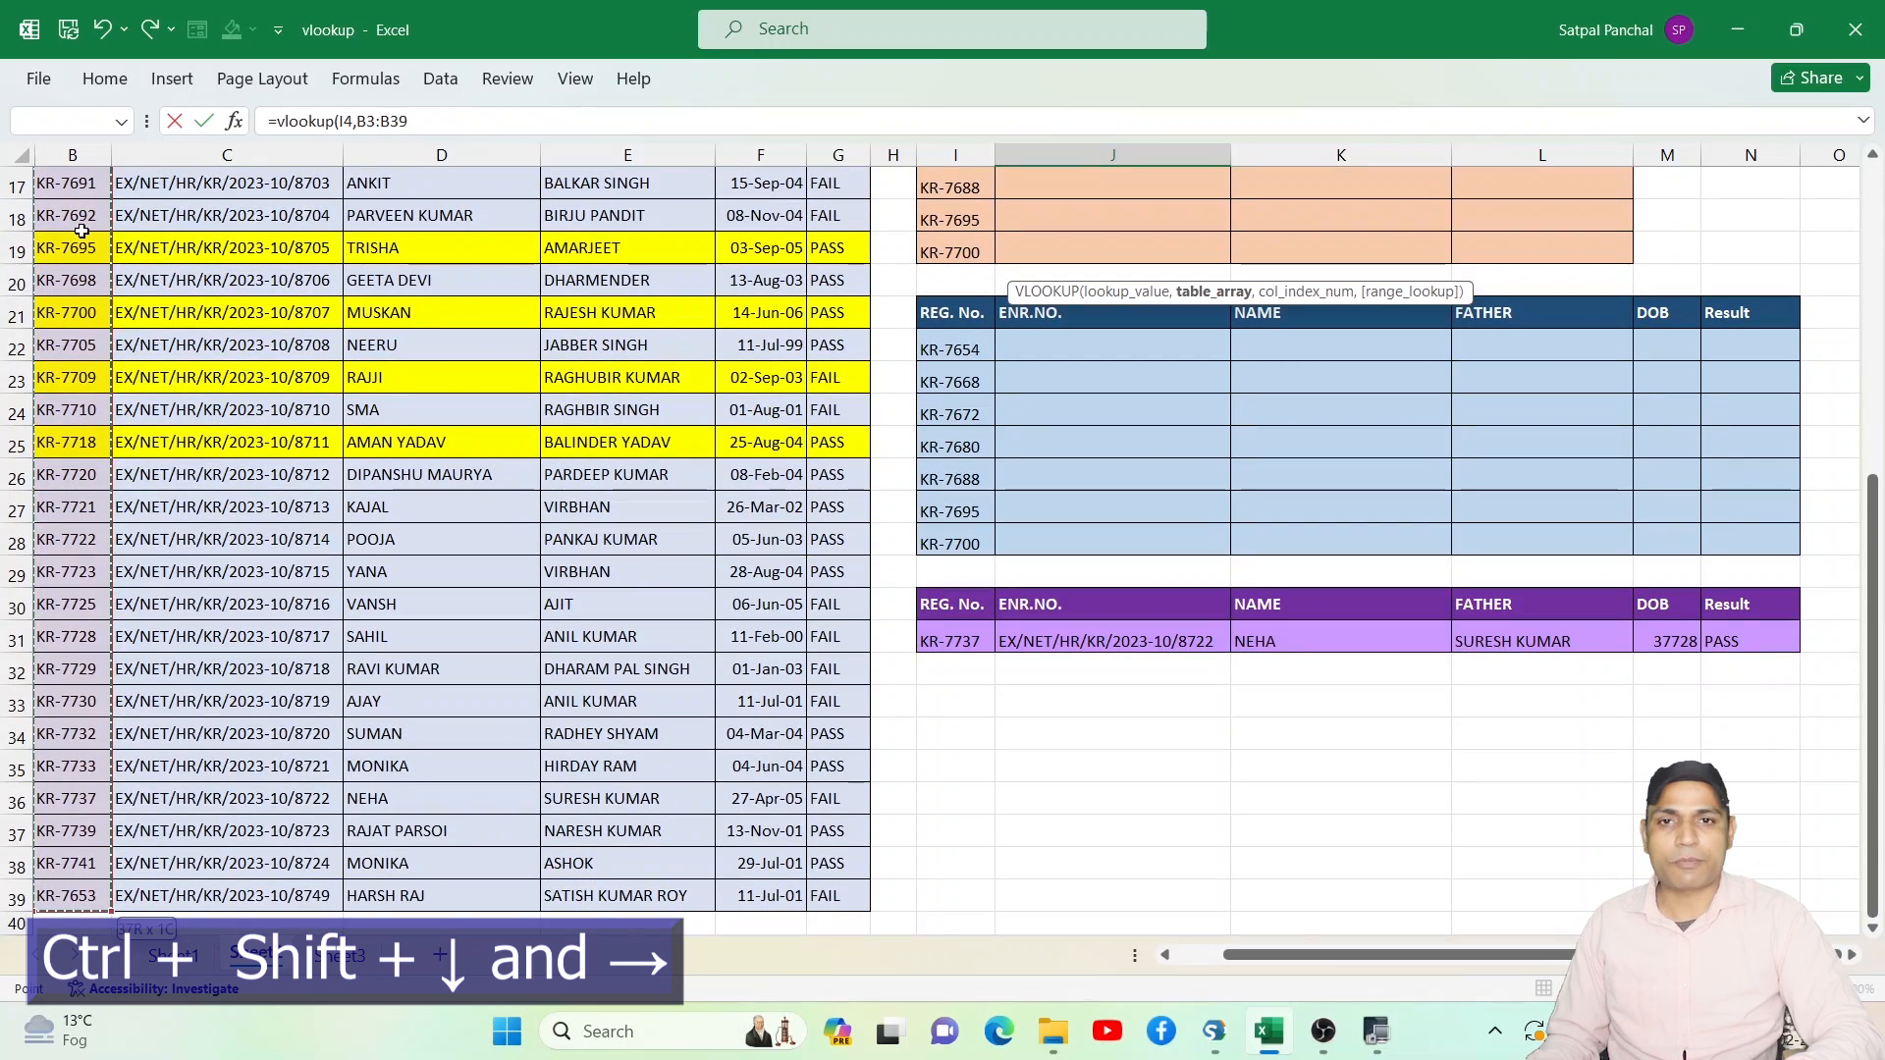
{"action": "key", "text": "ctrl+shift+Right"}
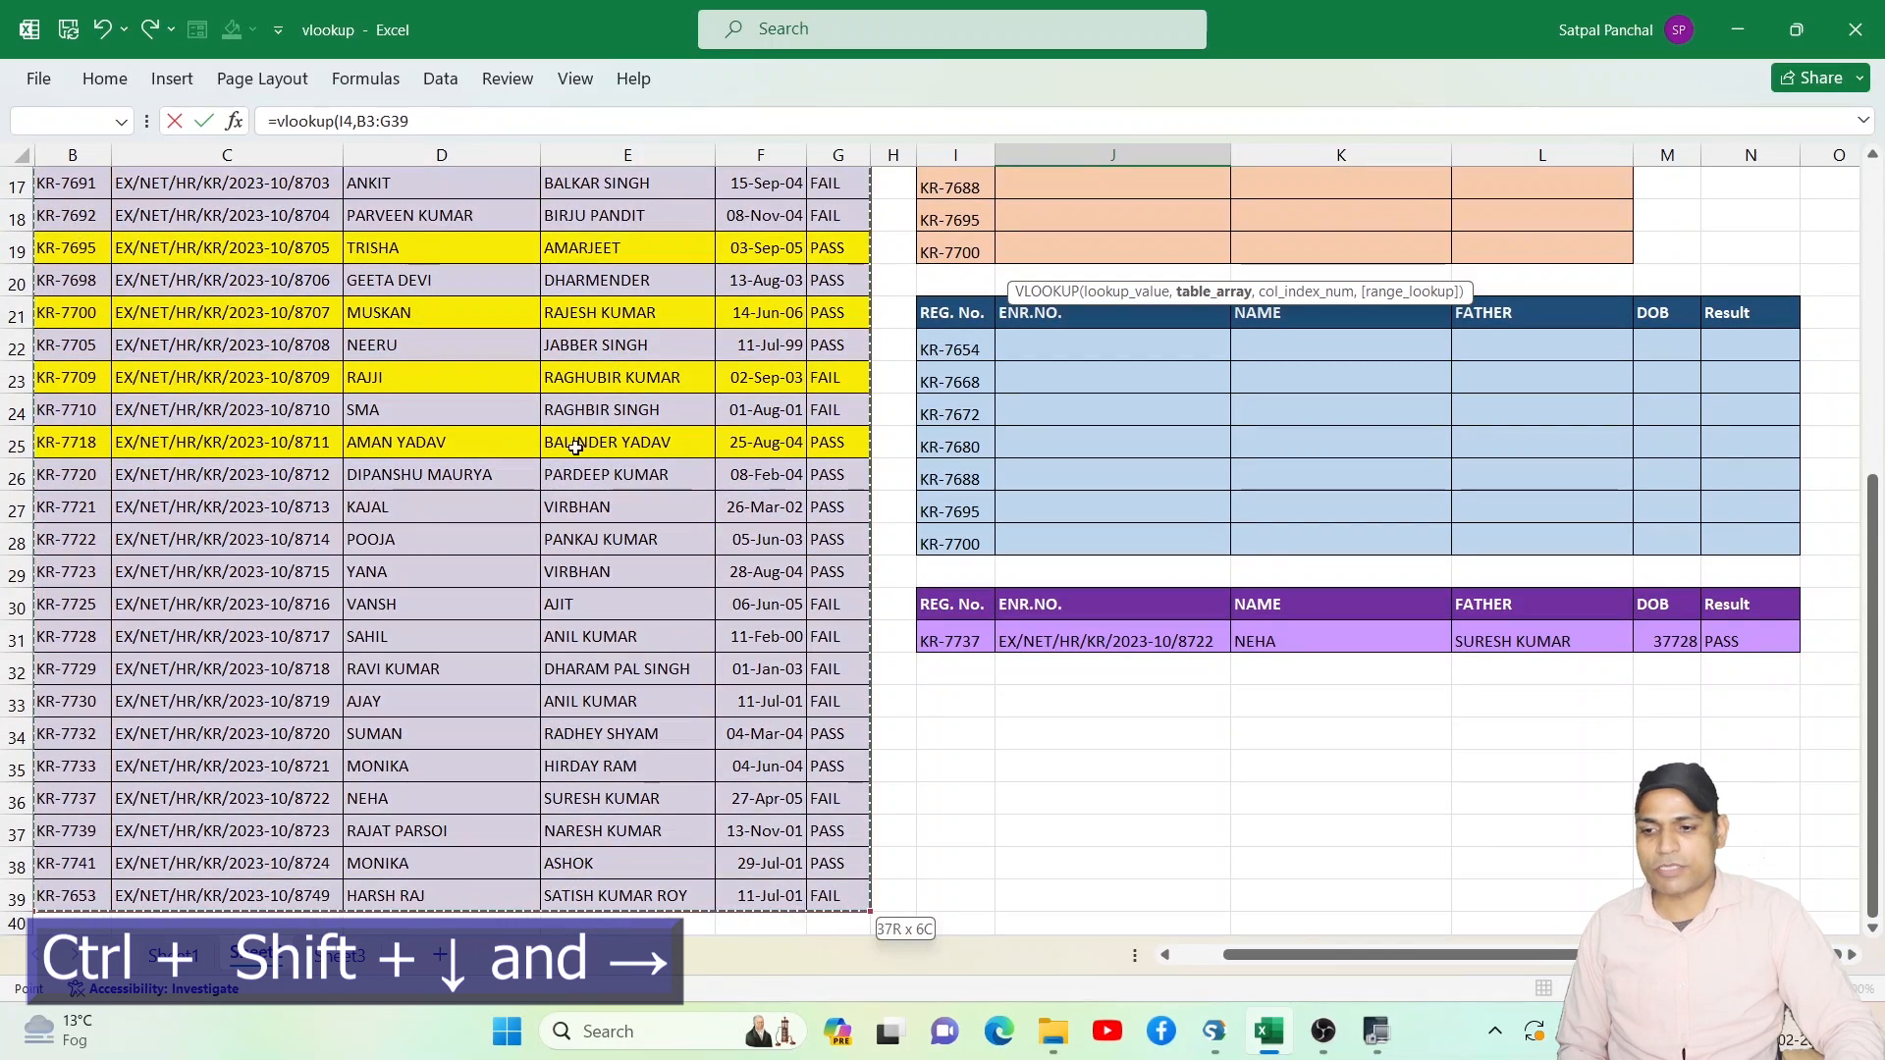
{"action": "scroll", "coordinate": [575, 447], "scroll_direction": "up", "scroll_amount": 5}
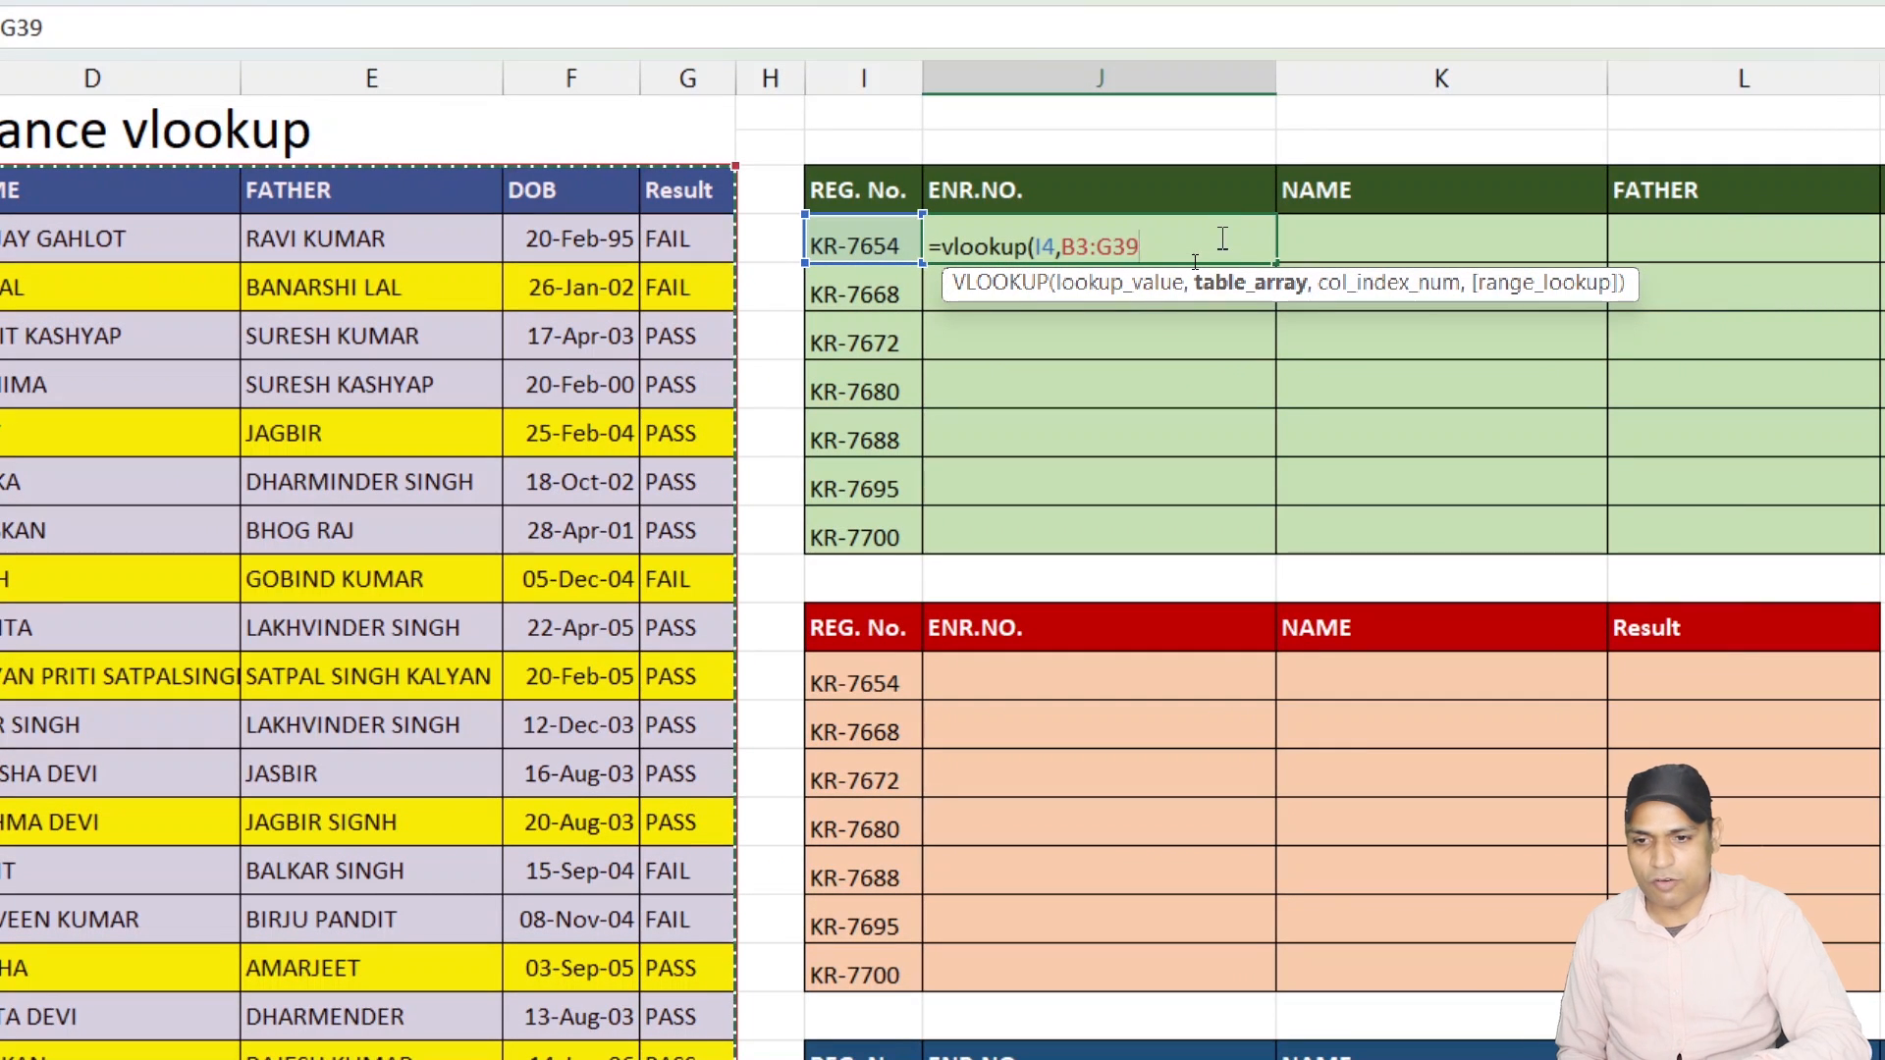
{"action": "type", "text": ","}
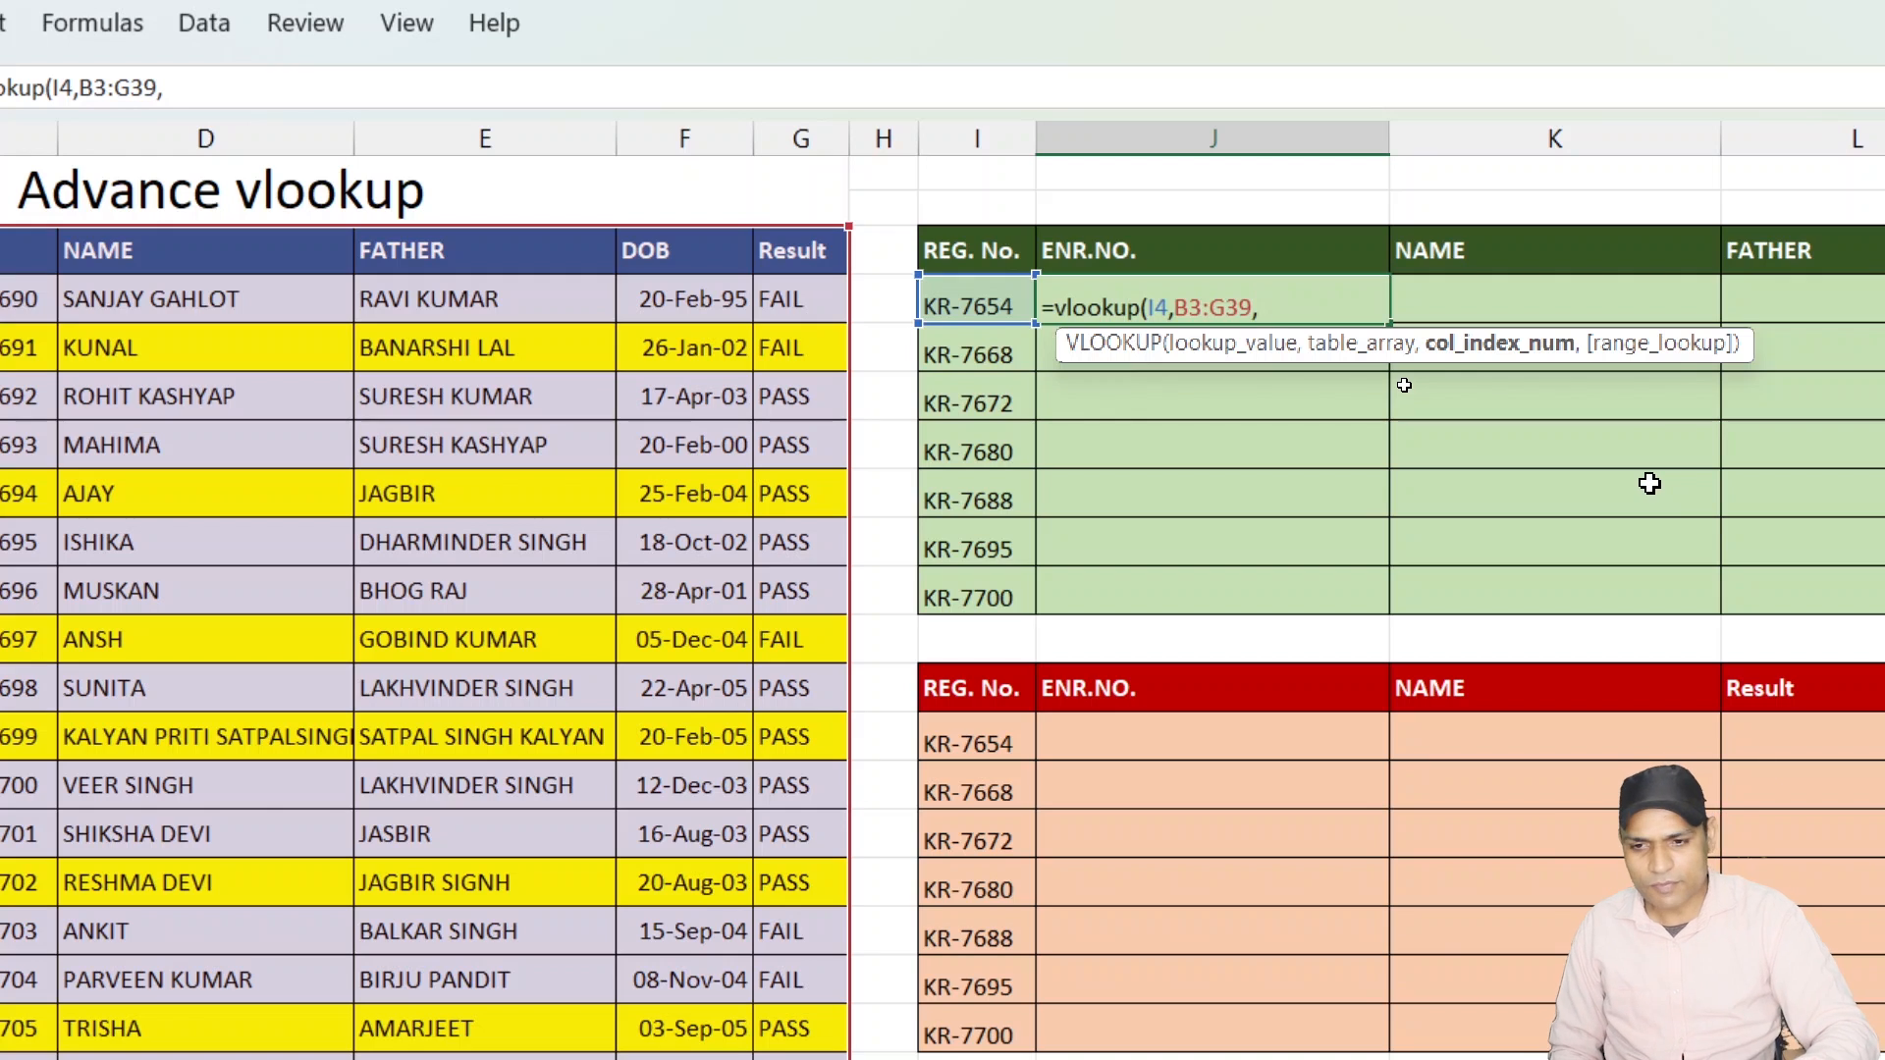
Complete the VLOOKUP formula with column index 2 and 0 for an exact match.
{"action": "type", "text": "2"}
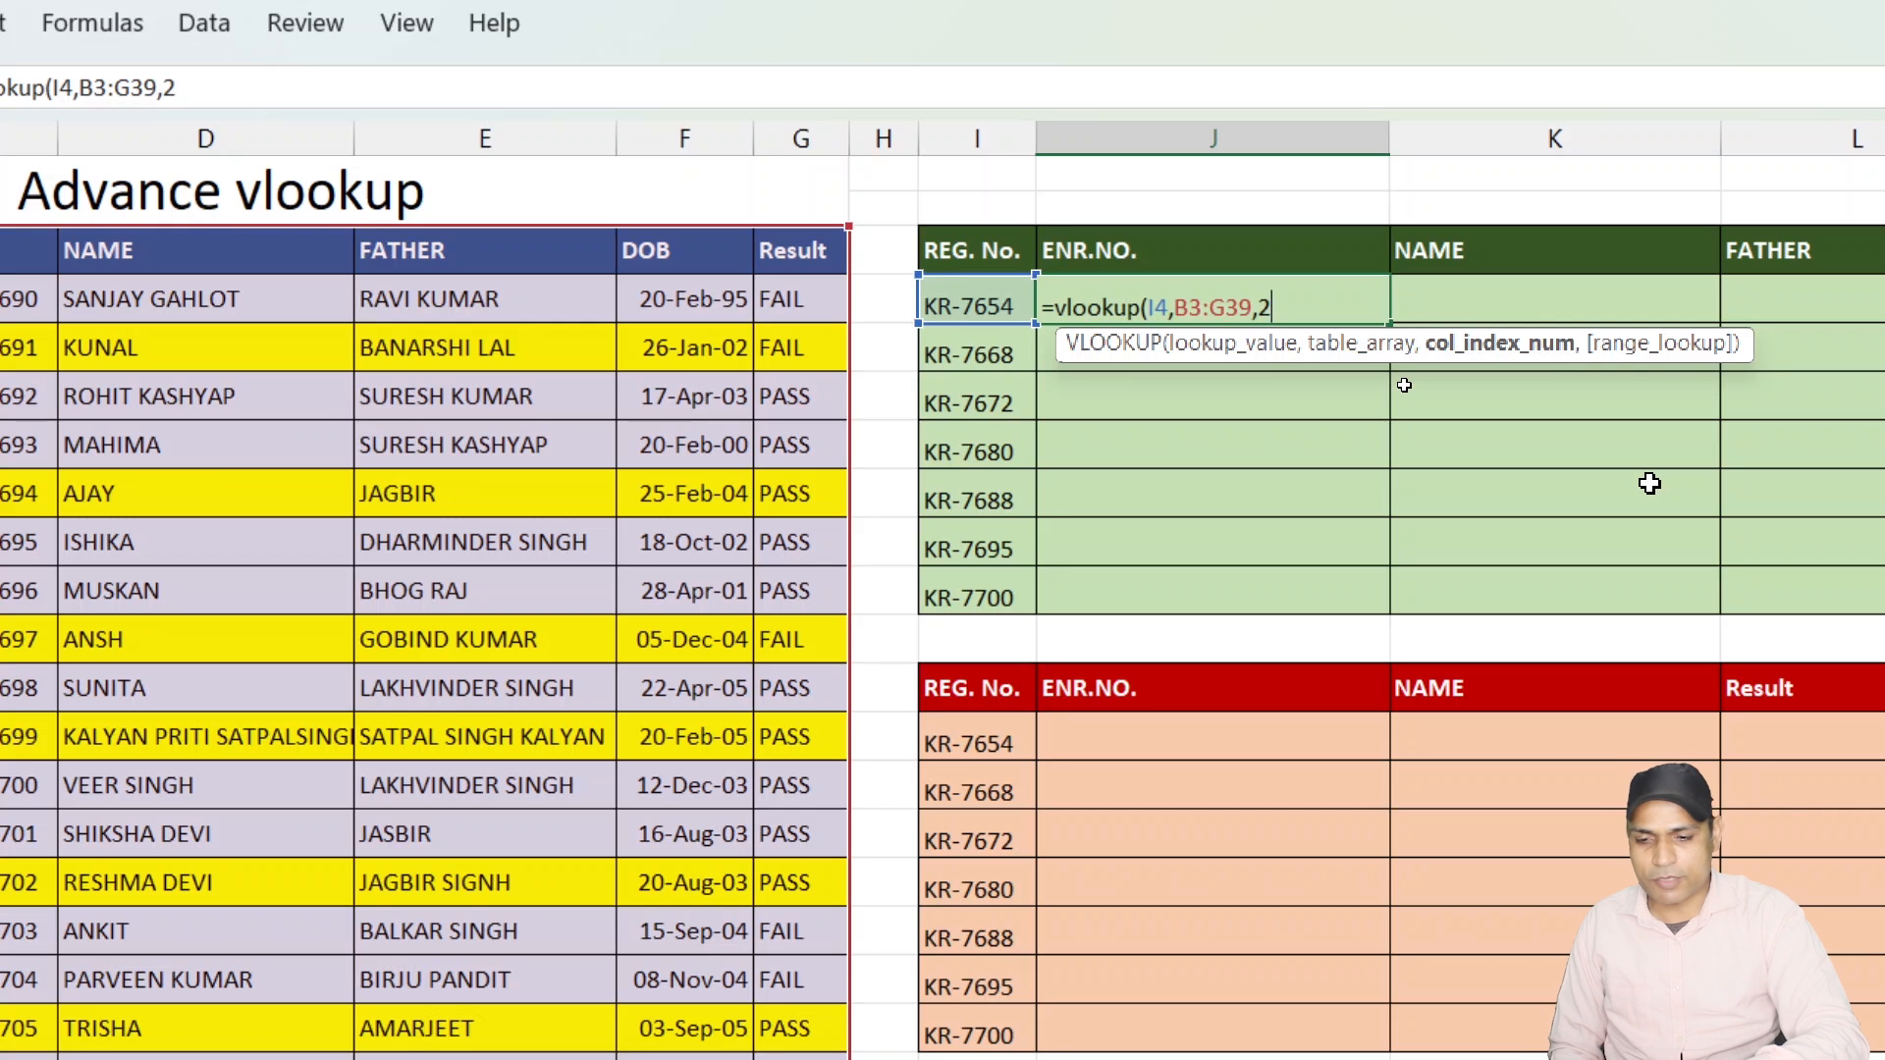
{"action": "type", "text": ",0"}
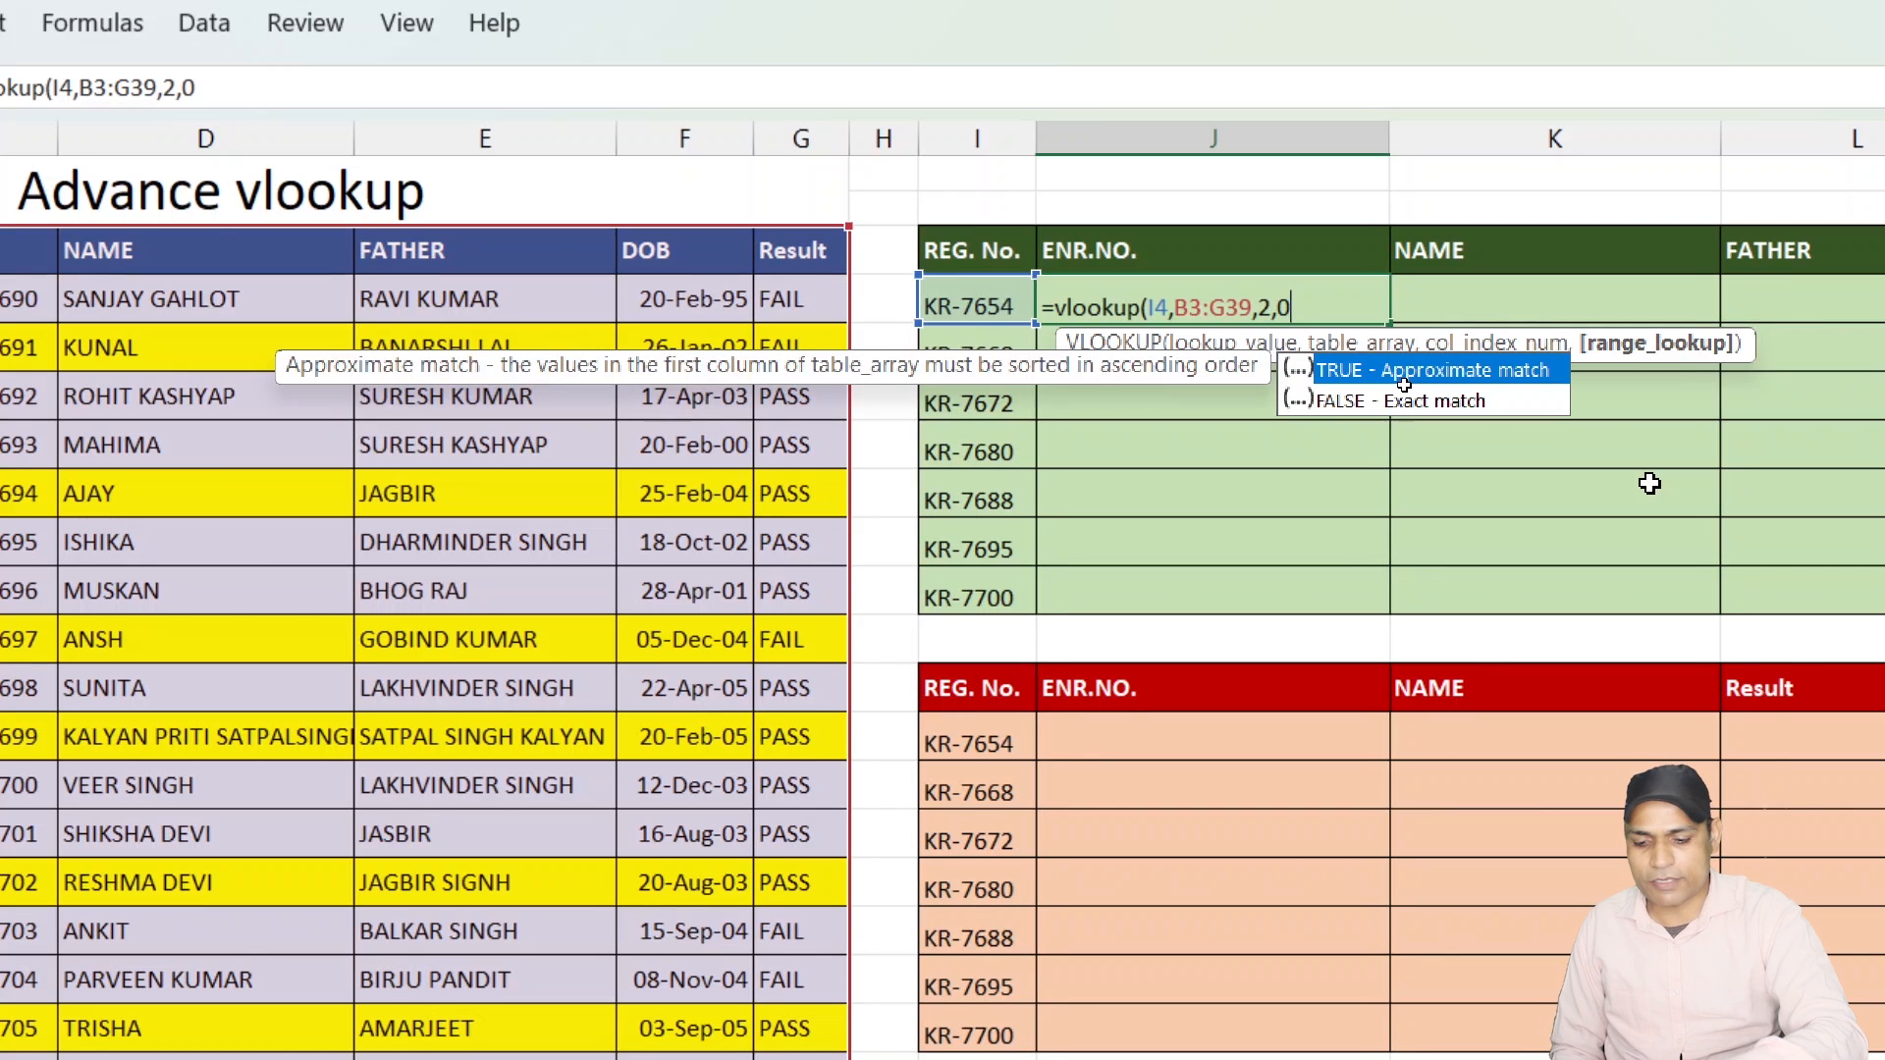
{"action": "type", "text": ")"}
{"action": "key", "text": "Return"}
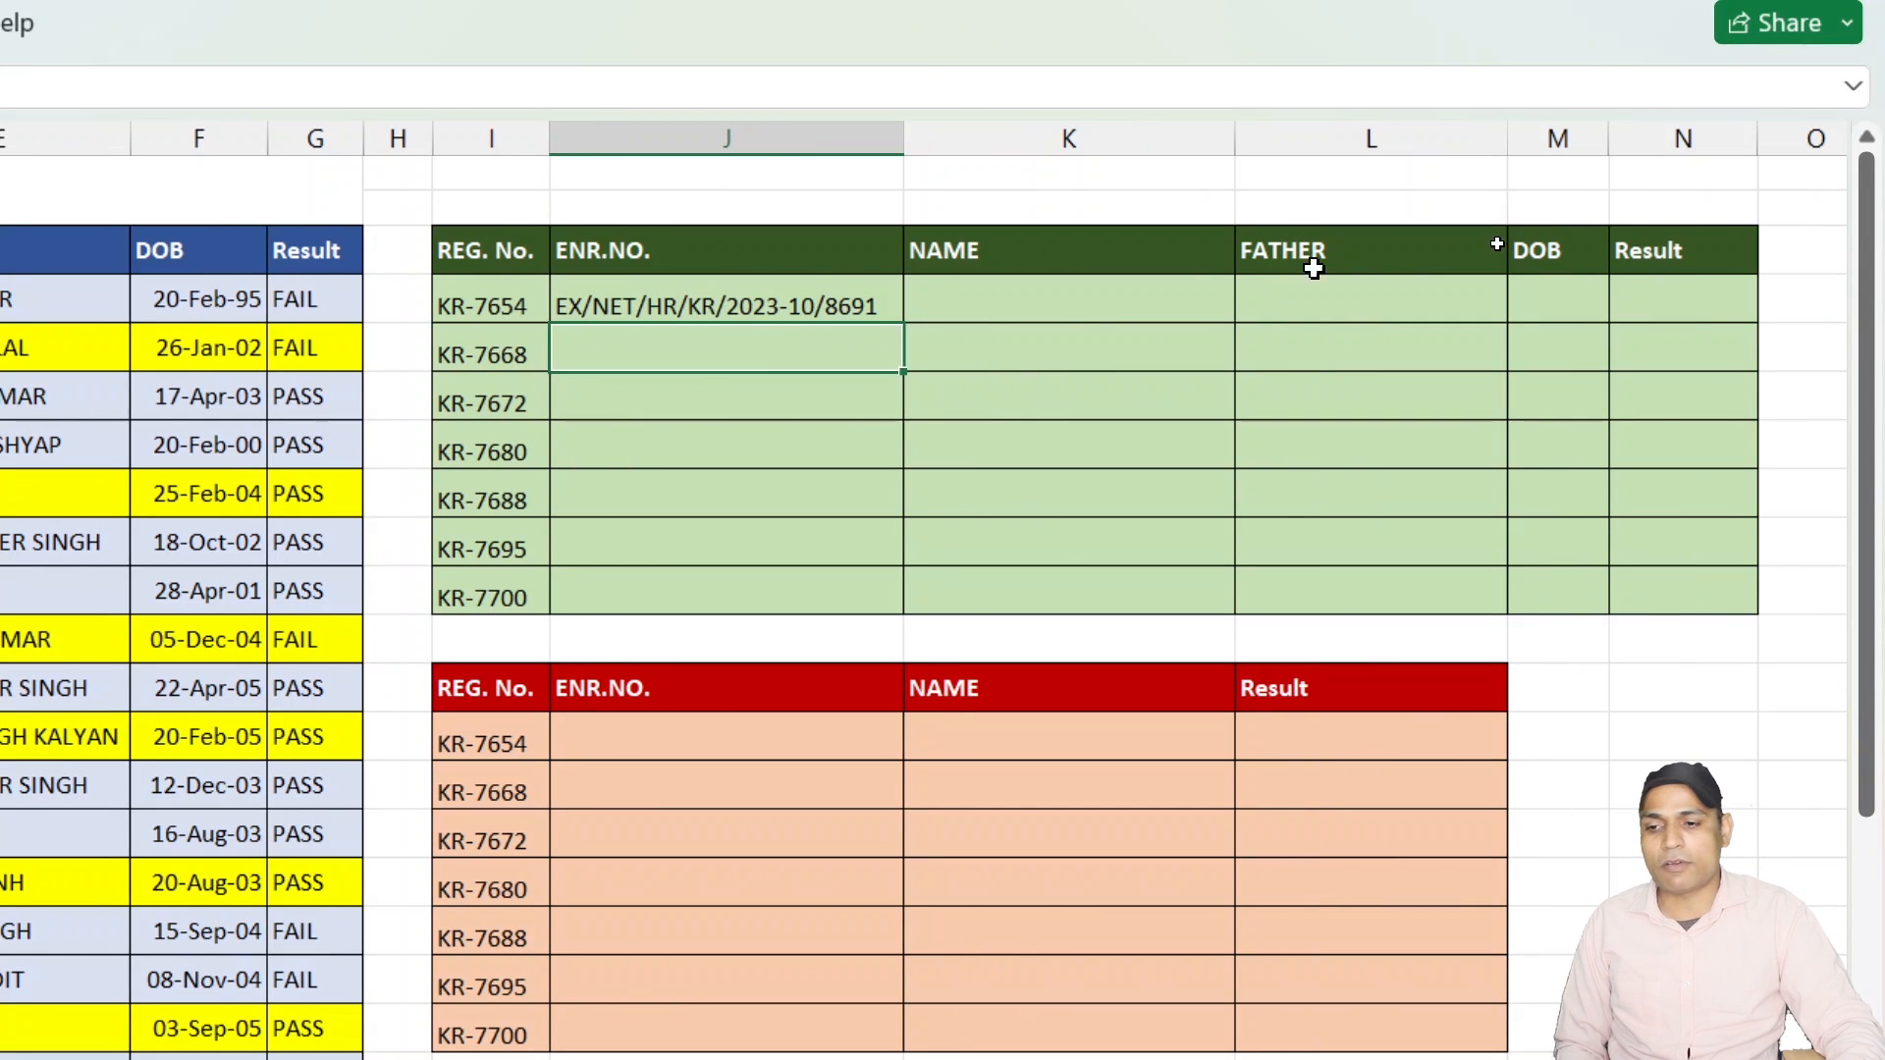
Try filling the J4 formula across to column N and down to row 10, and undo both fills.
{"action": "left_click", "coordinate": [839, 306]}
{"action": "left_click_drag", "start_coordinate": [902, 326], "coordinate": [1768, 595]}
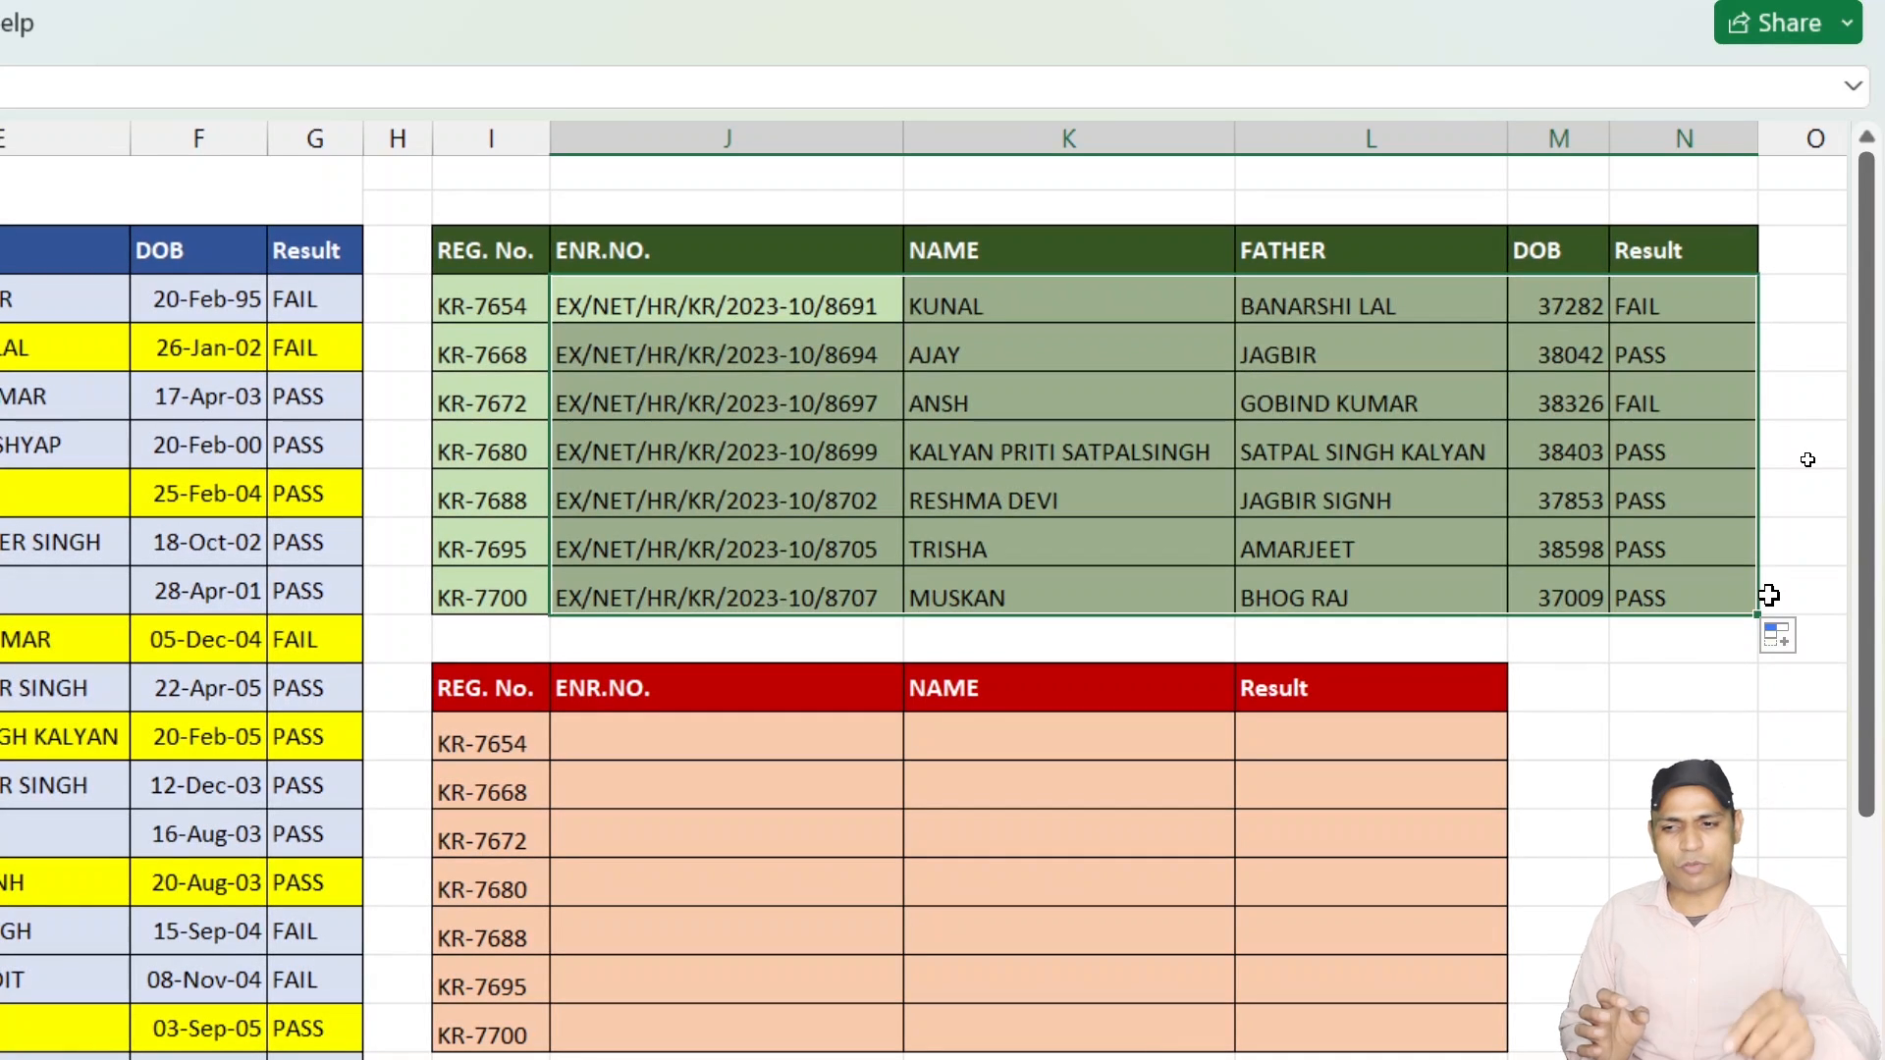
{"action": "key", "text": "ctrl+z"}
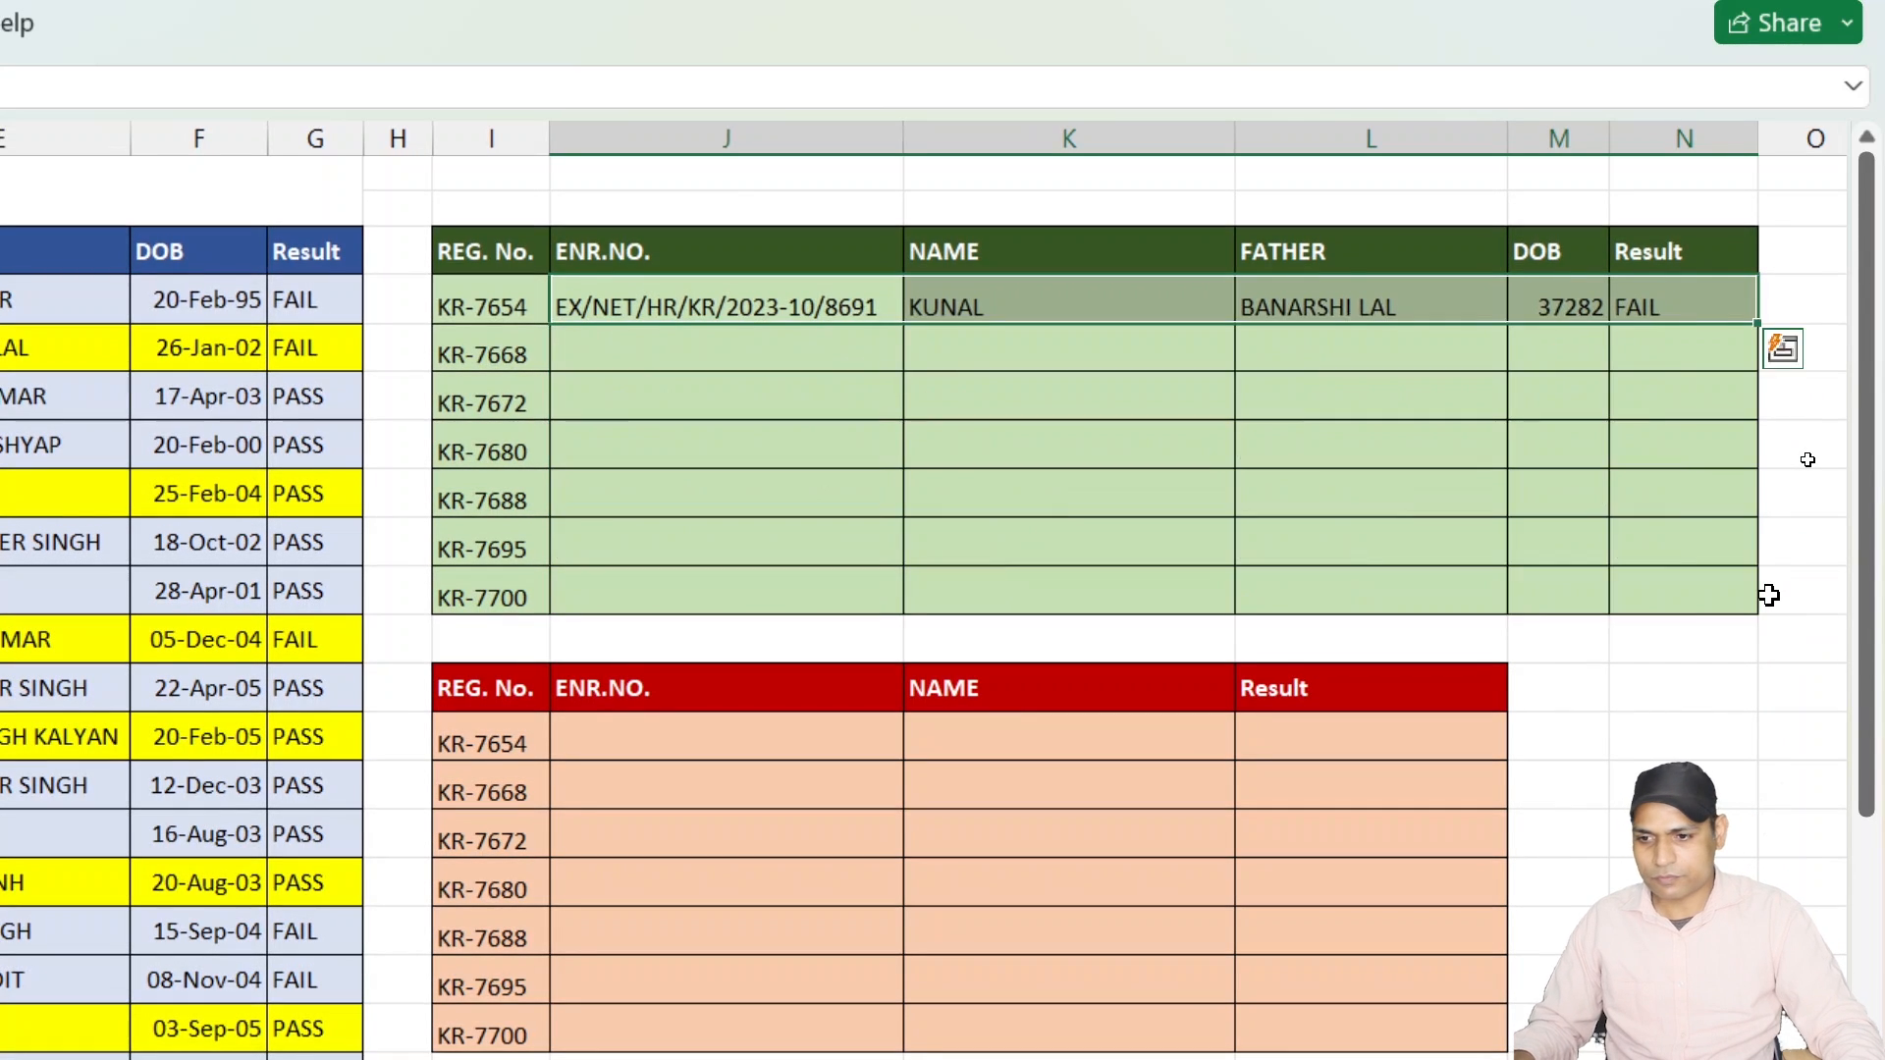
{"action": "key", "text": "ctrl+z"}
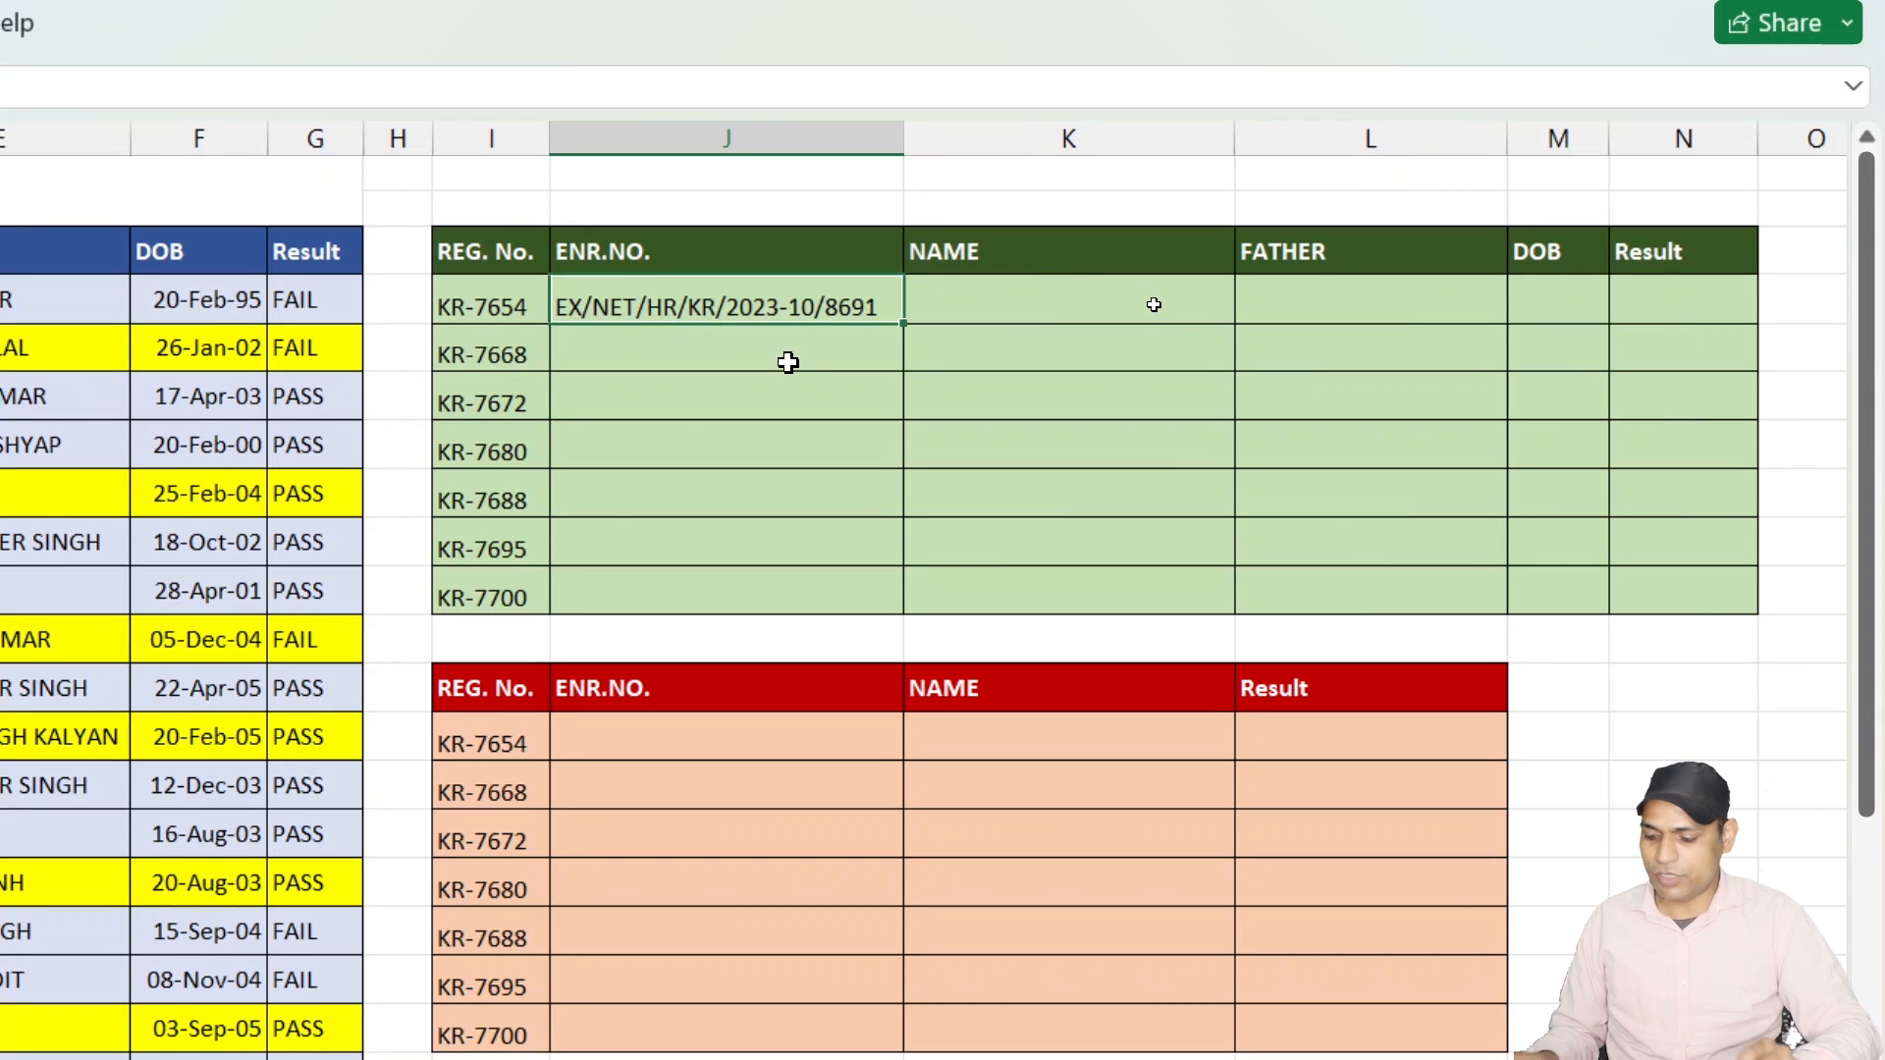
Fill the J4 formula right across the first record's NAME, FATHER, DOB and Result cells through N4.
{"action": "key", "text": "shift+Right"}
{"action": "key", "text": "shift+Right"}
{"action": "key", "text": "shift+Right"}
{"action": "key", "text": "shift+Right"}
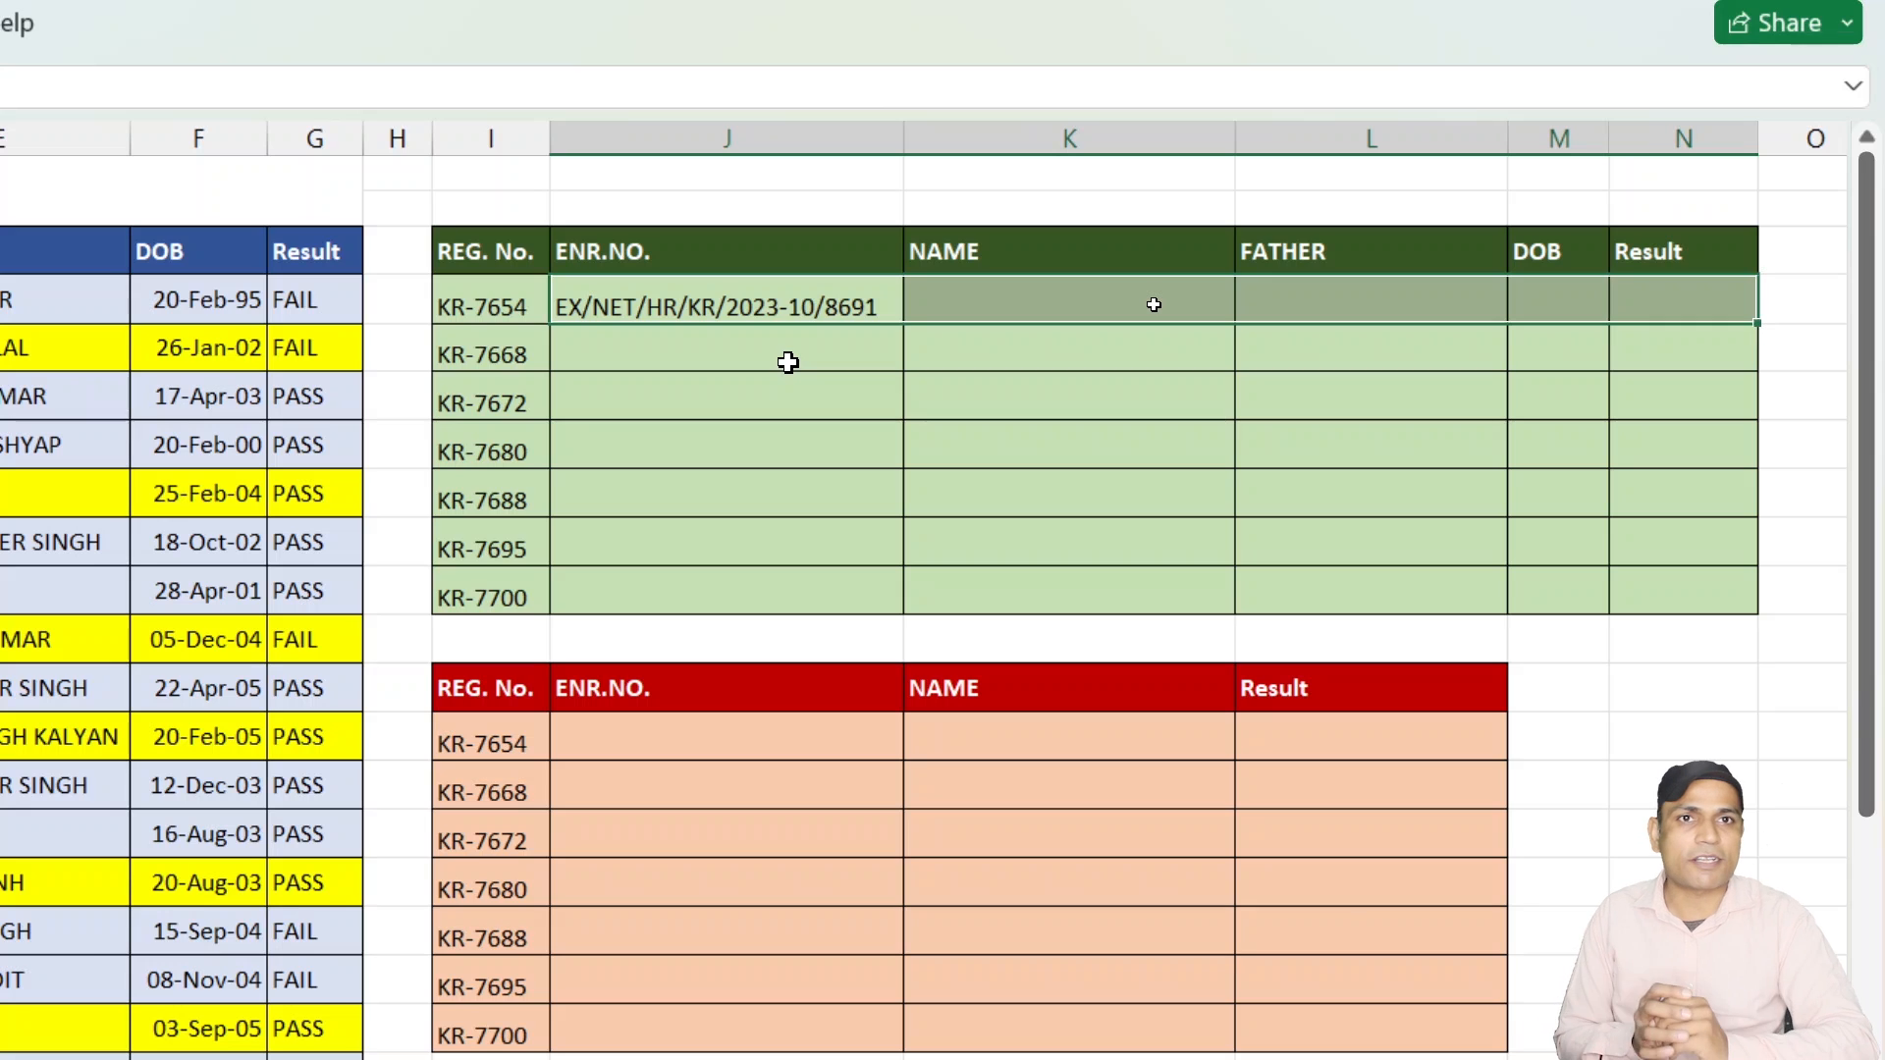
{"action": "key", "text": "ctrl+r"}
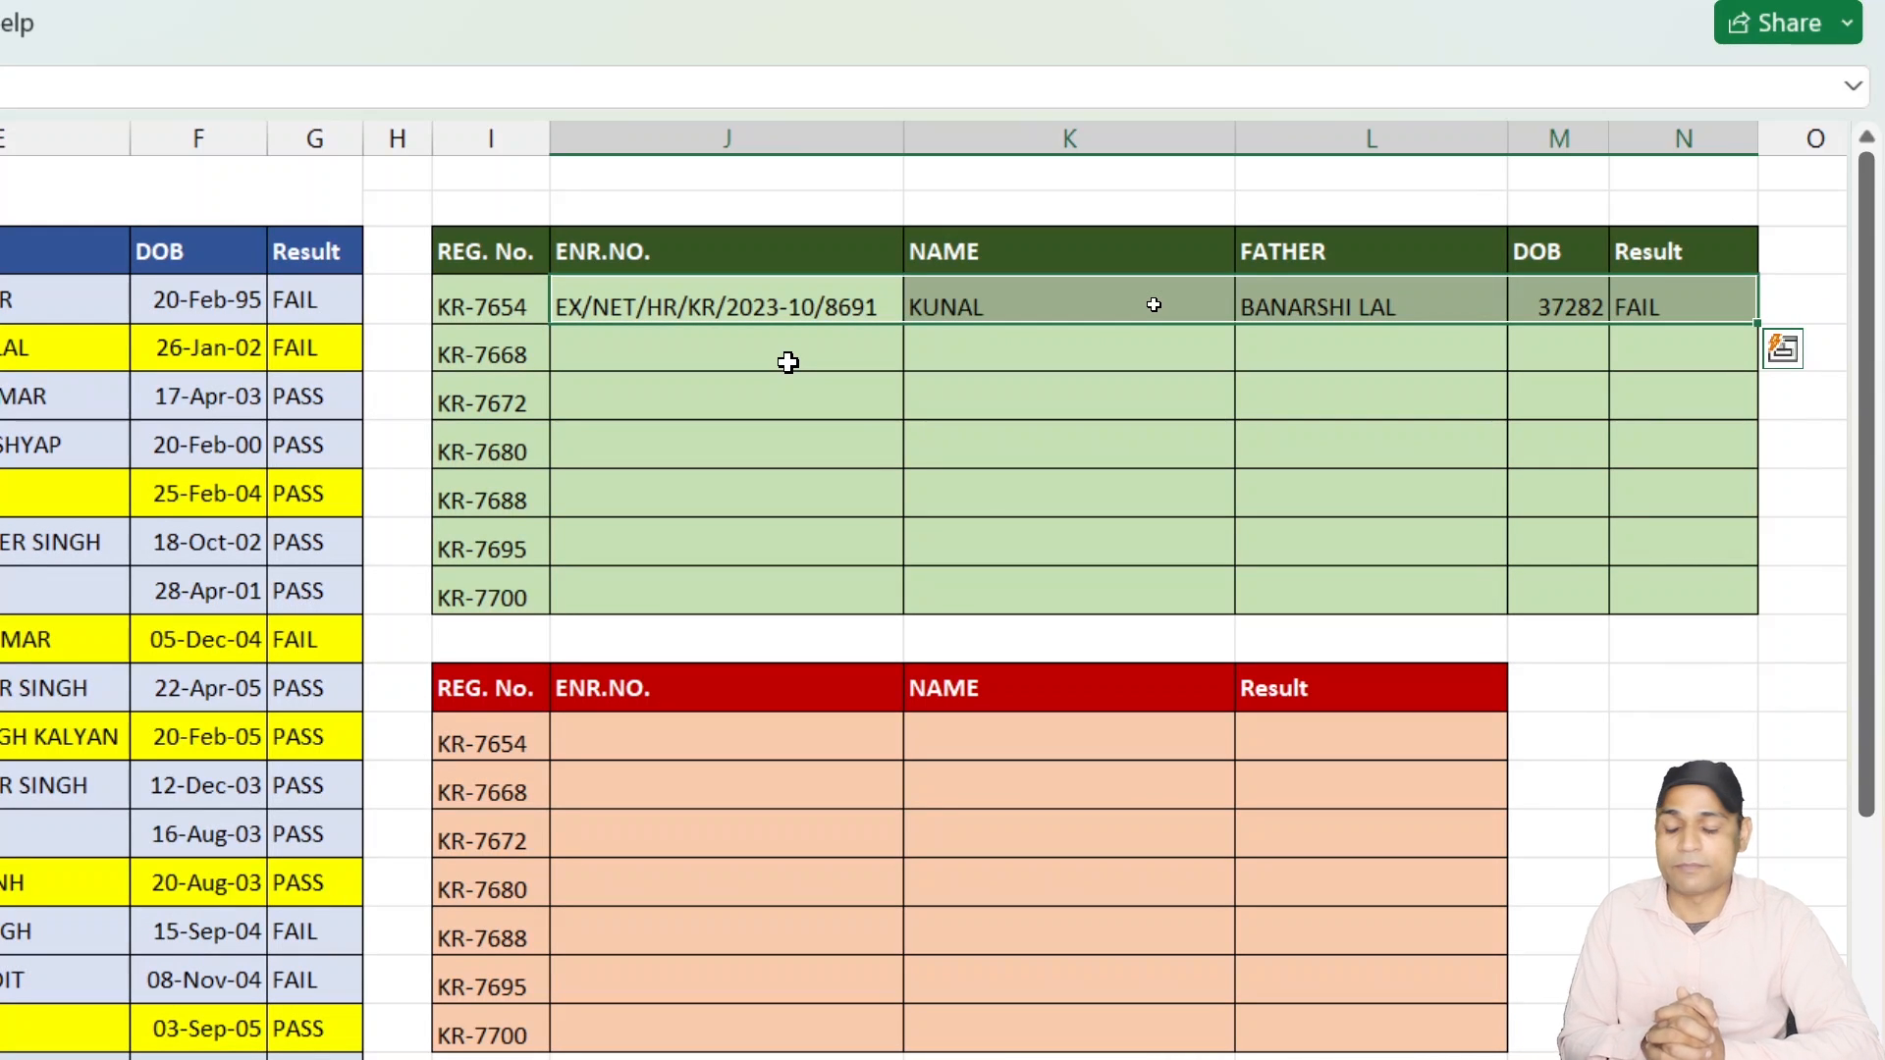
Fill the J4:N4 formulas down through row 10, and undo both the downward and the rightward fills.
{"action": "key", "text": "shift+Down"}
{"action": "key", "text": "shift+Down"}
{"action": "key", "text": "shift+Down"}
{"action": "key", "text": "shift+Down"}
{"action": "key", "text": "shift+Down"}
{"action": "key", "text": "shift+Down"}
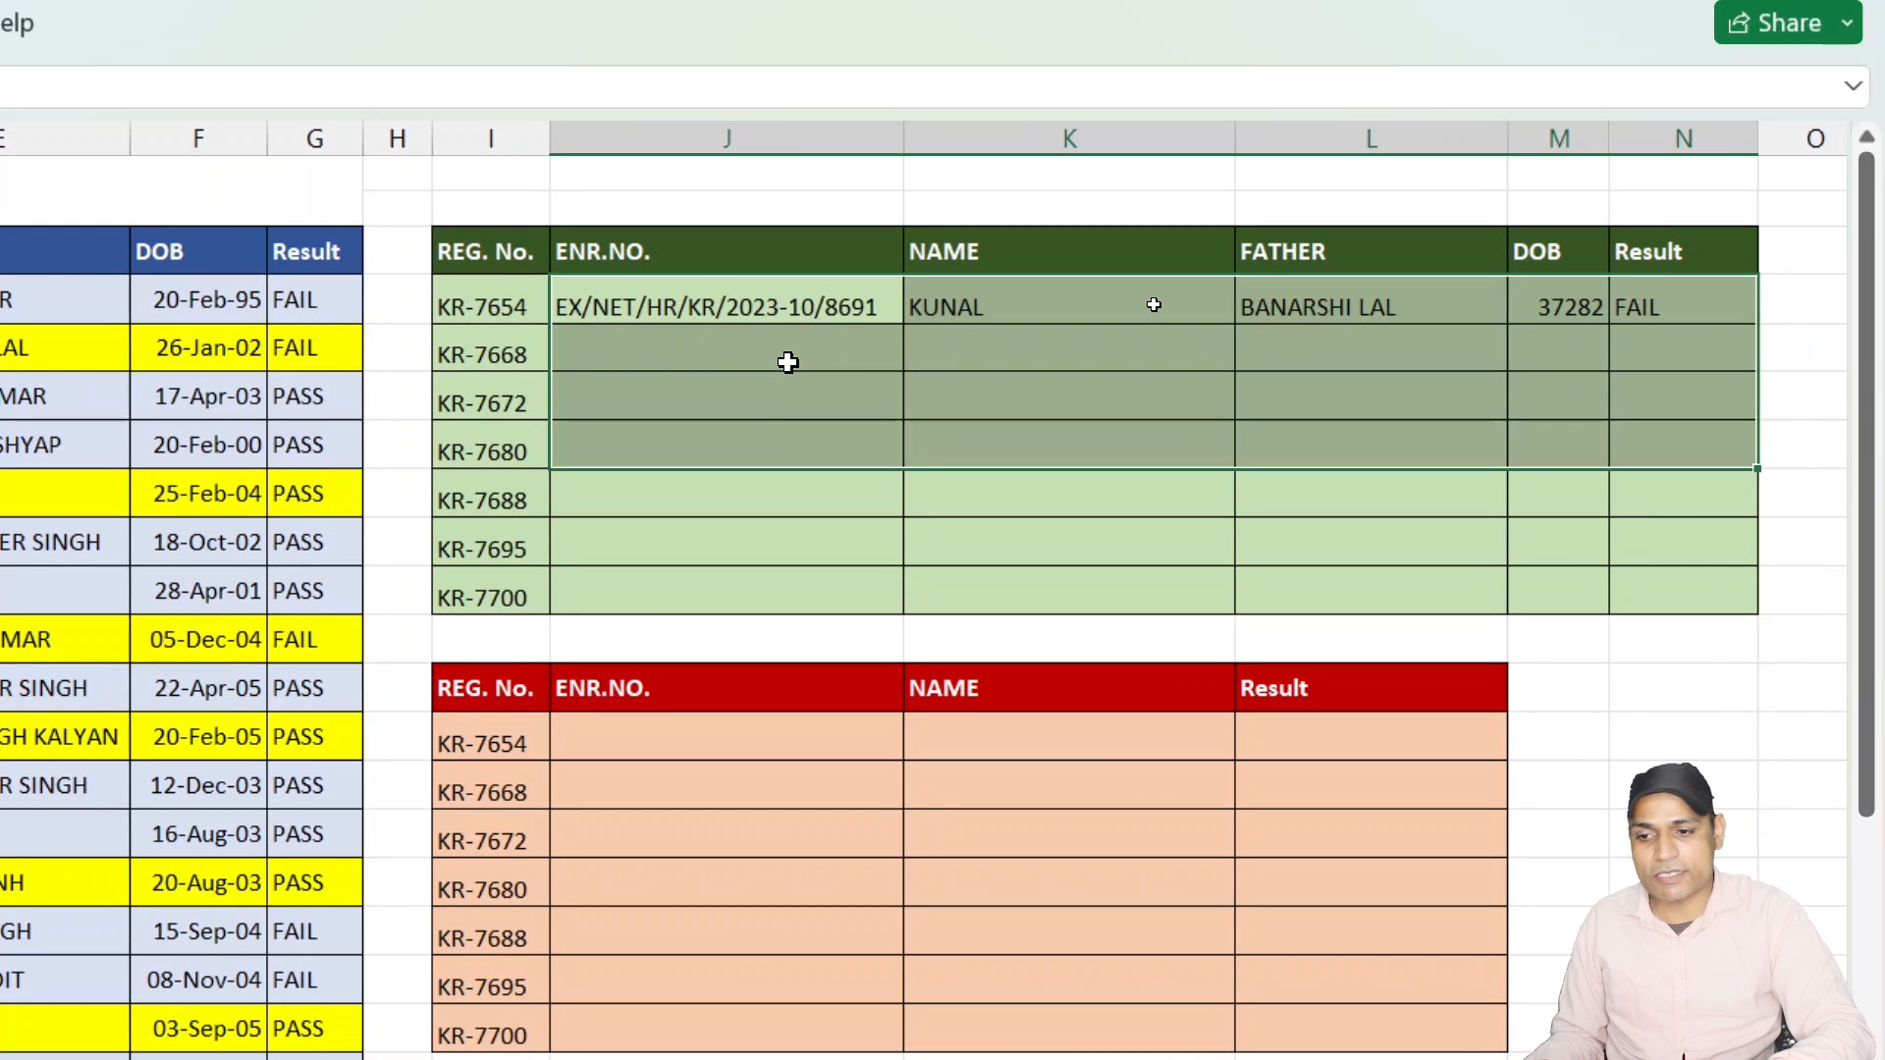
{"action": "key", "text": "ctrl+d"}
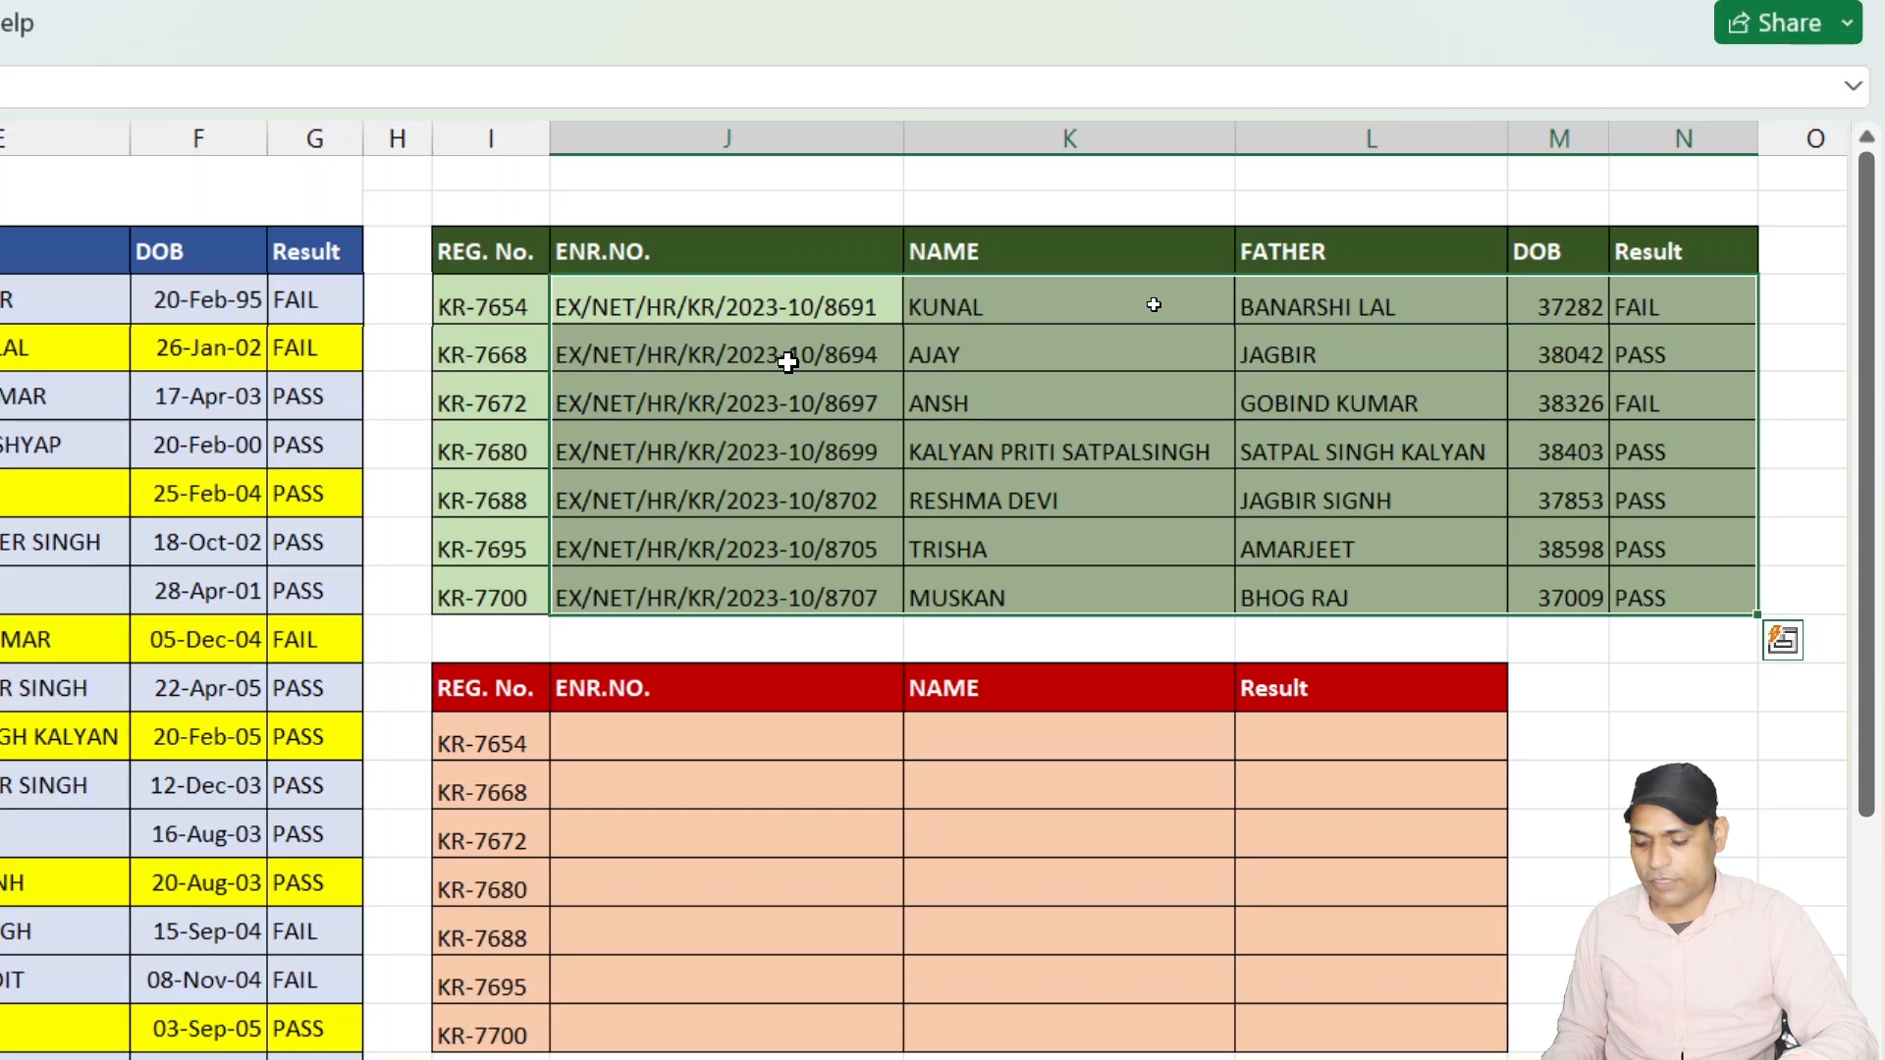
{"action": "key", "text": "ctrl+z"}
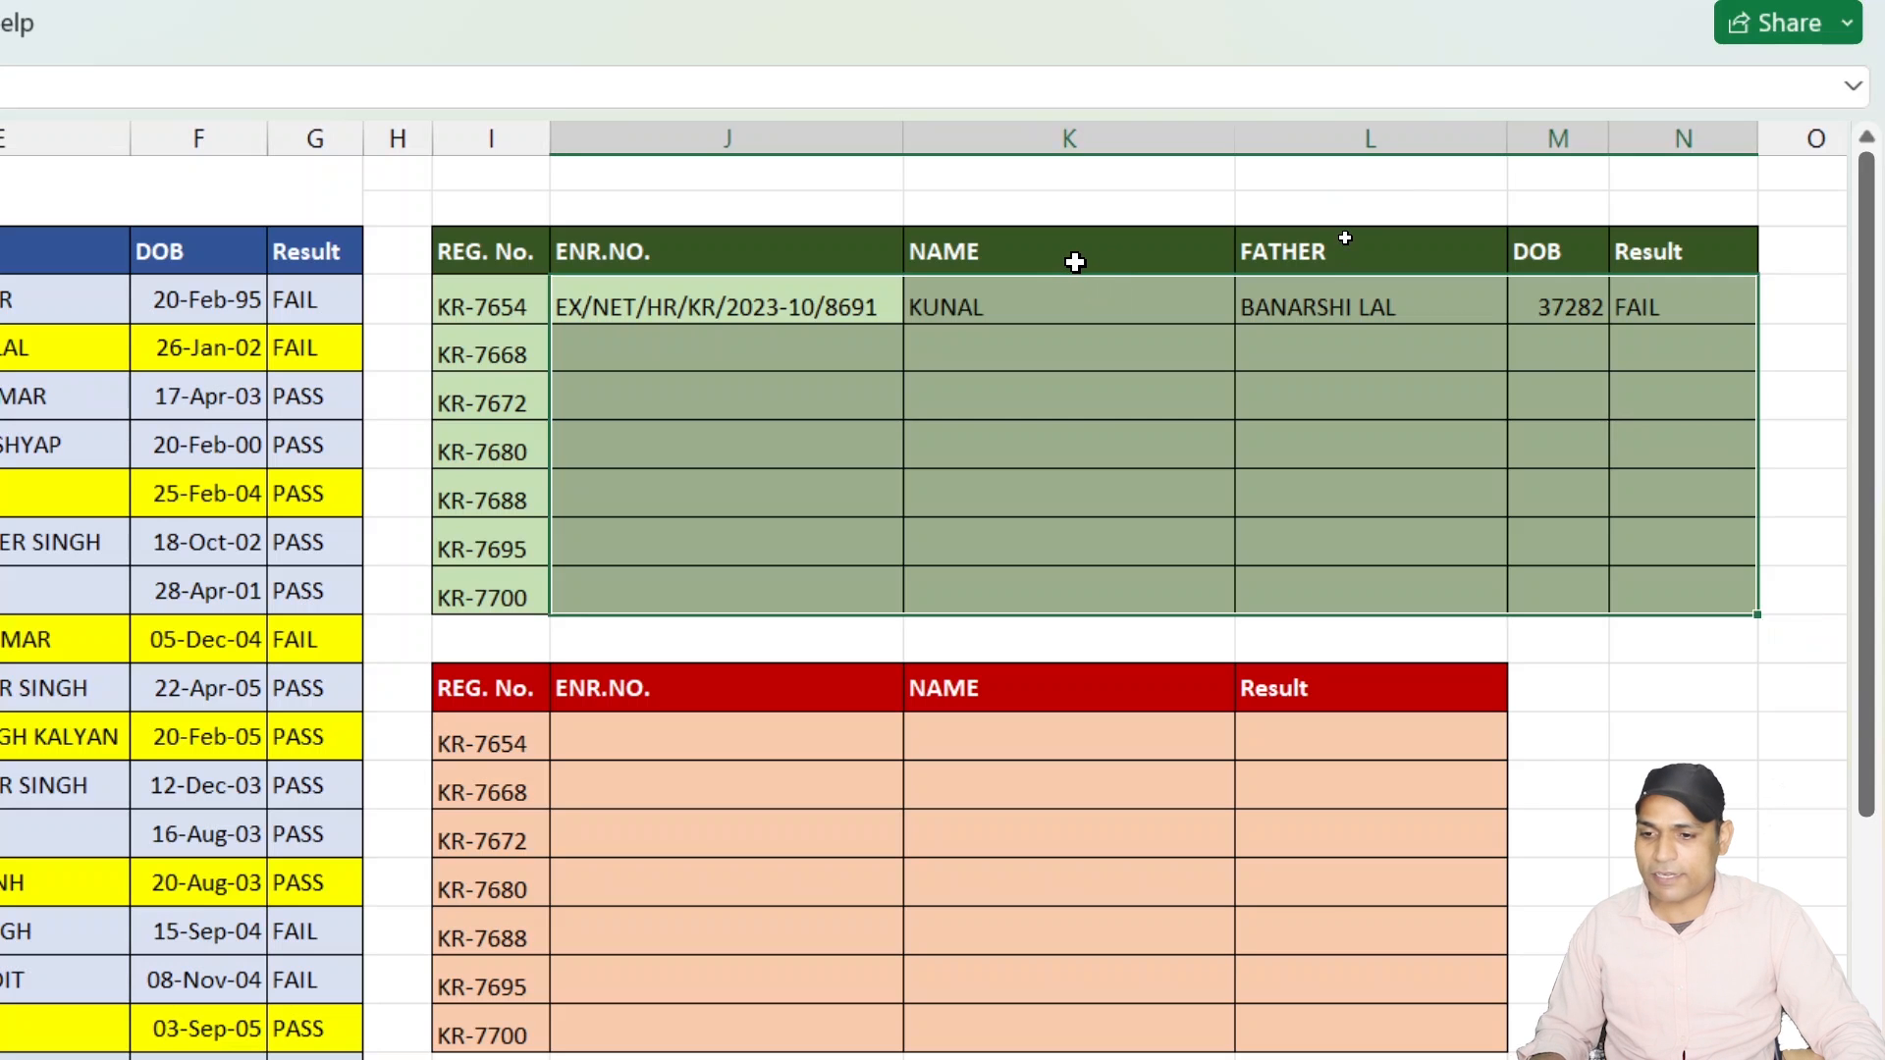
{"action": "key", "text": "ctrl+z"}
Delete the NAME cells K3:K10 from the green table, shifting the remaining cells left.
{"action": "left_click", "coordinate": [1155, 432]}
{"action": "left_click_drag", "start_coordinate": [1081, 225], "coordinate": [1077, 585]}
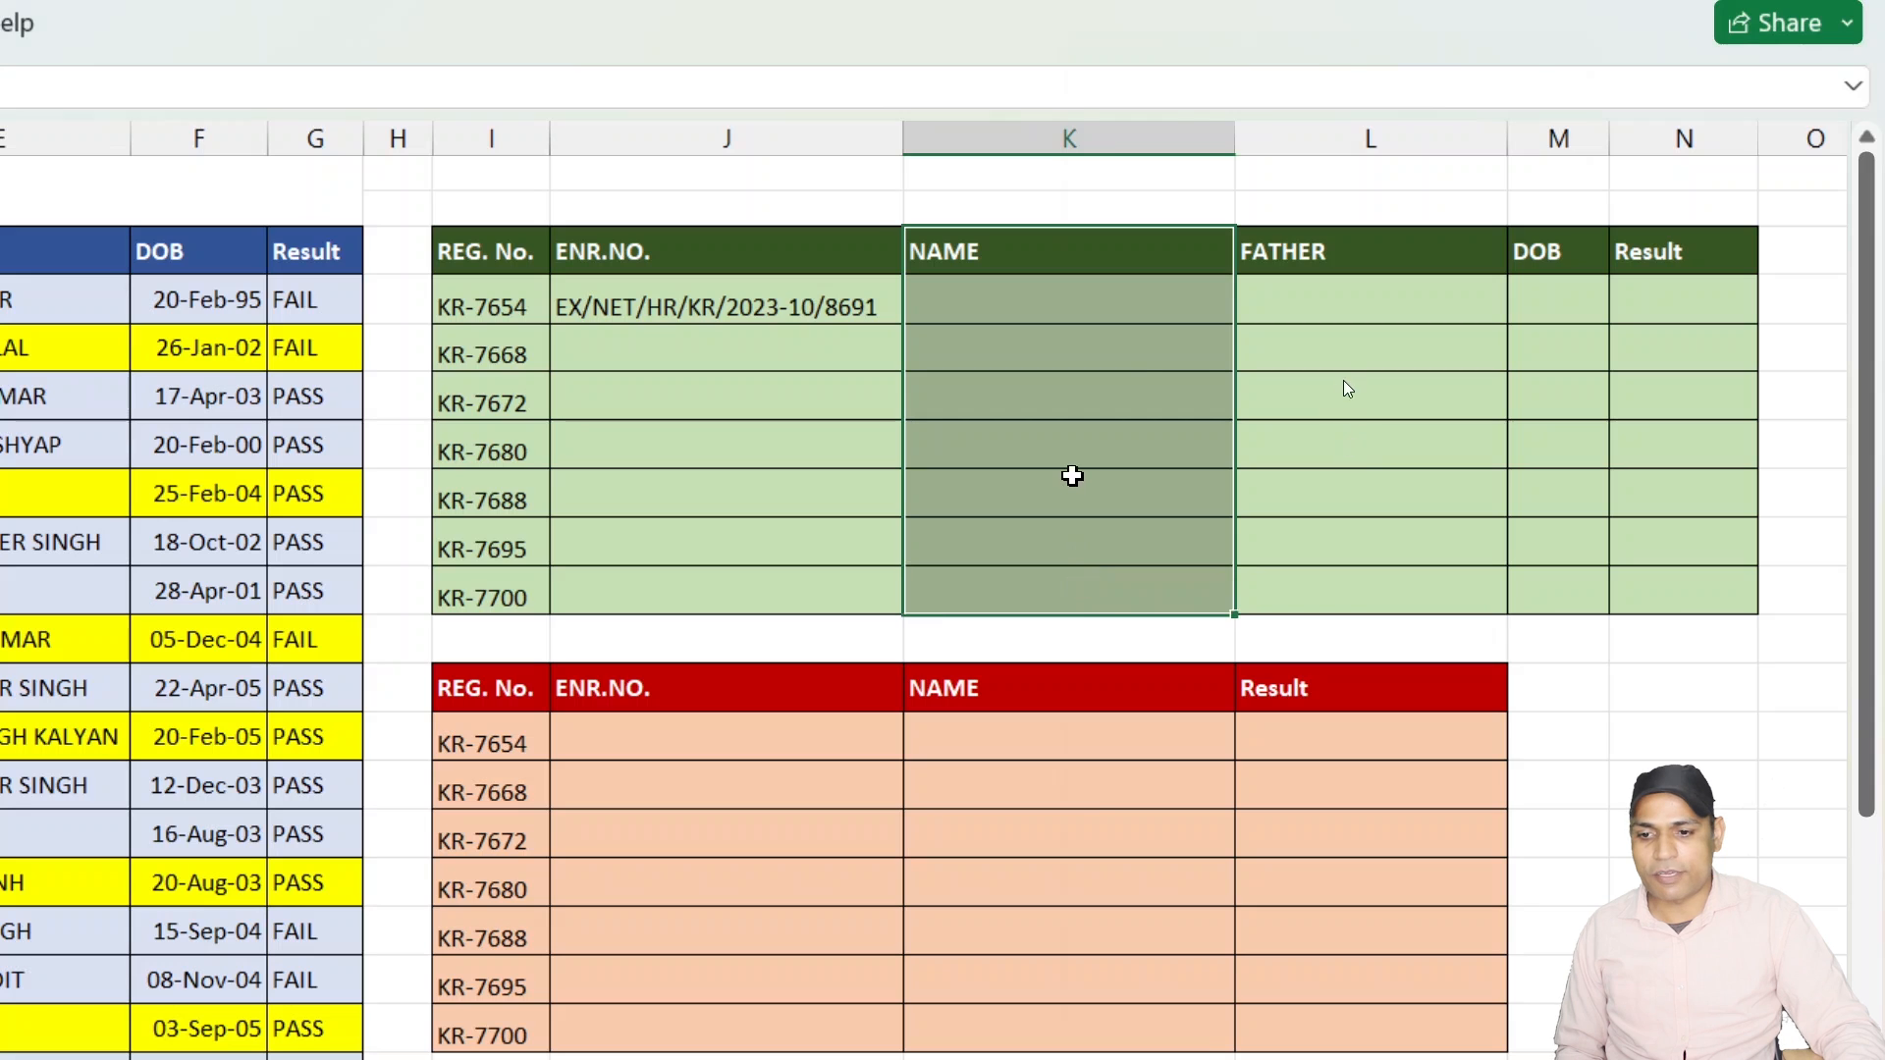
{"action": "right_click", "coordinate": [1072, 476]}
{"action": "left_click", "coordinate": [1241, 657]}
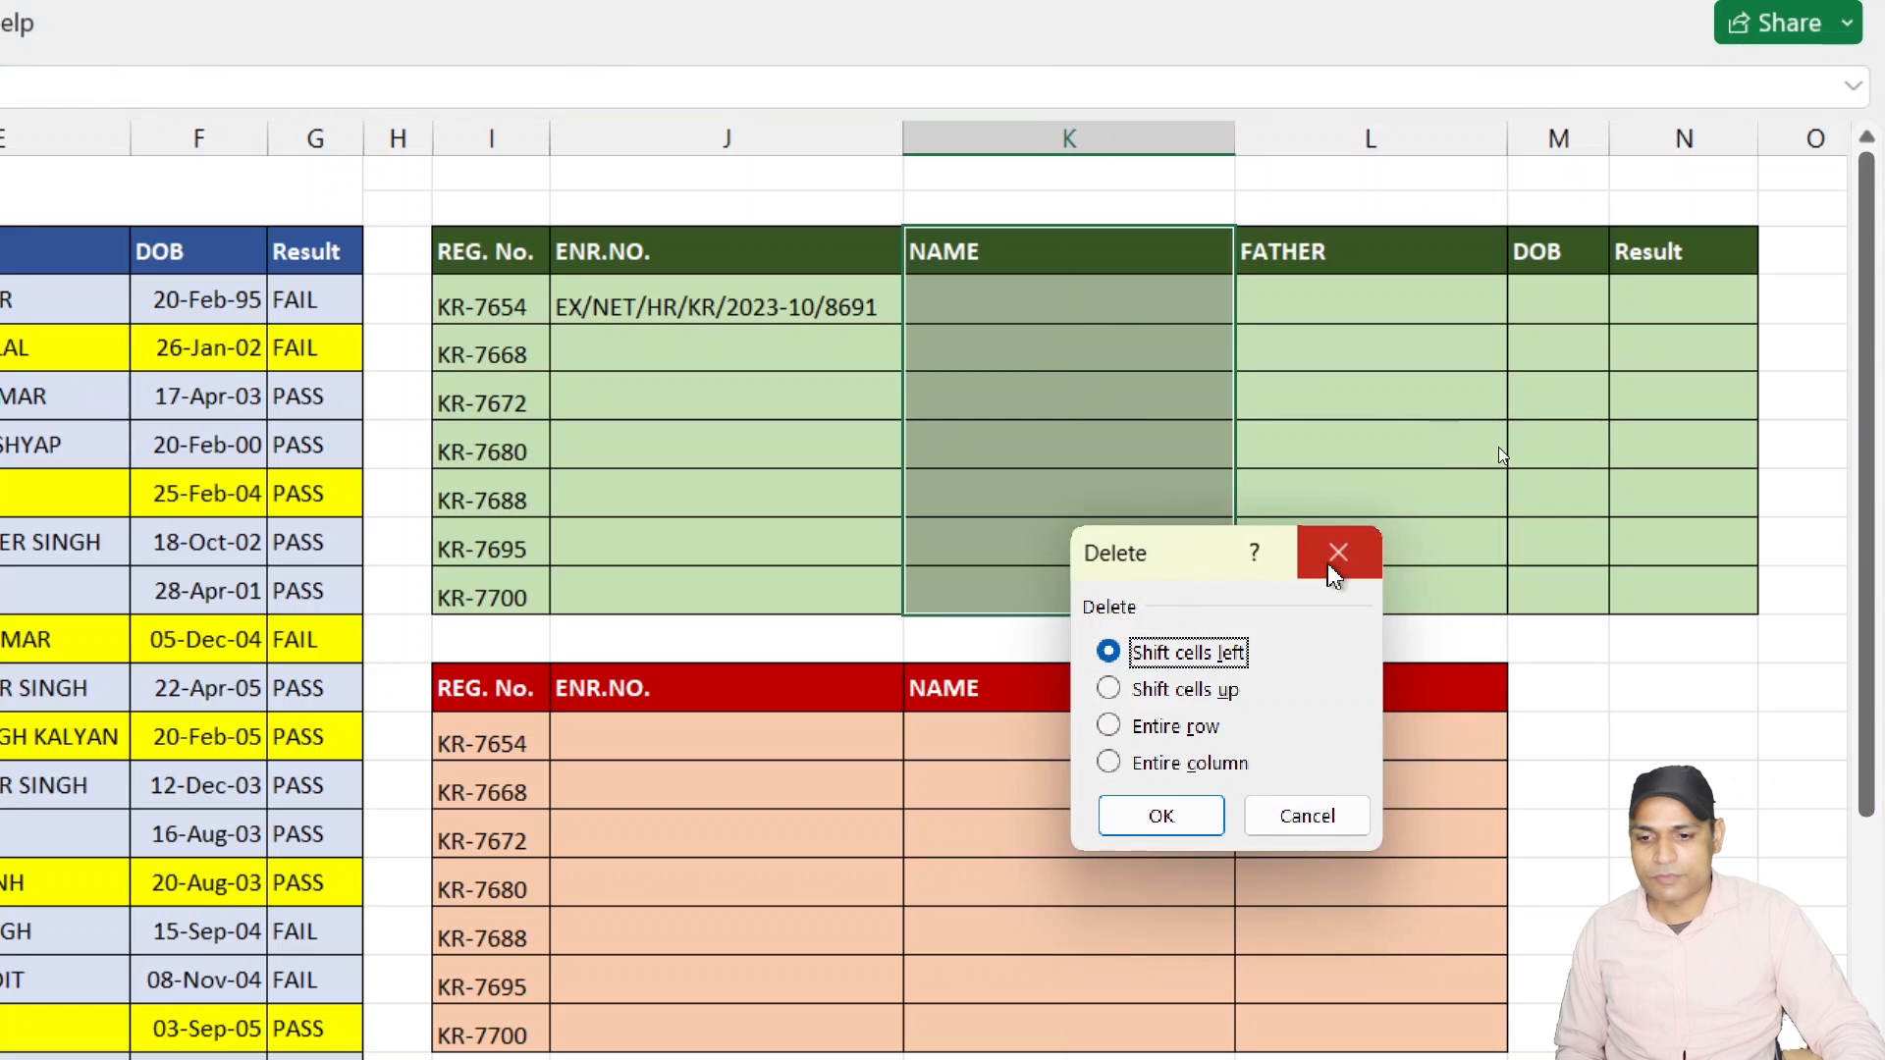
{"action": "left_click", "coordinate": [1176, 813]}
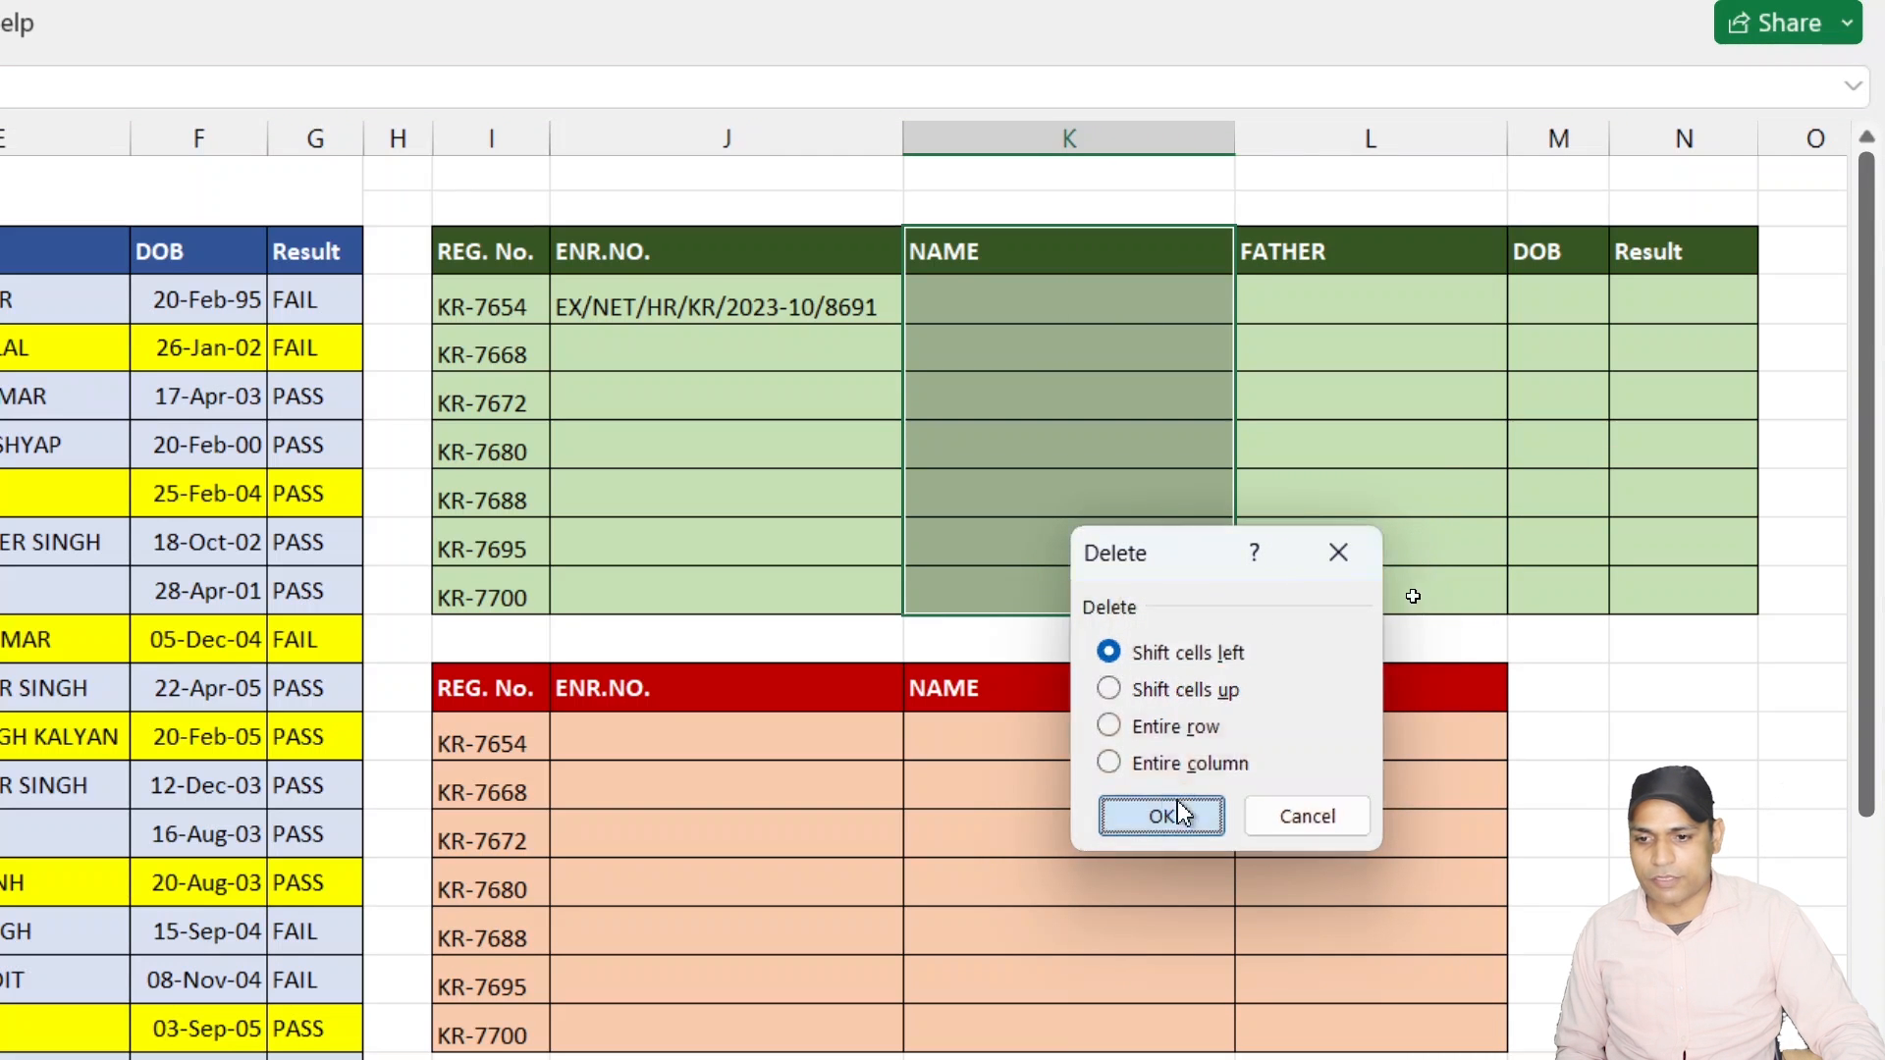
{"action": "left_click", "coordinate": [1621, 639]}
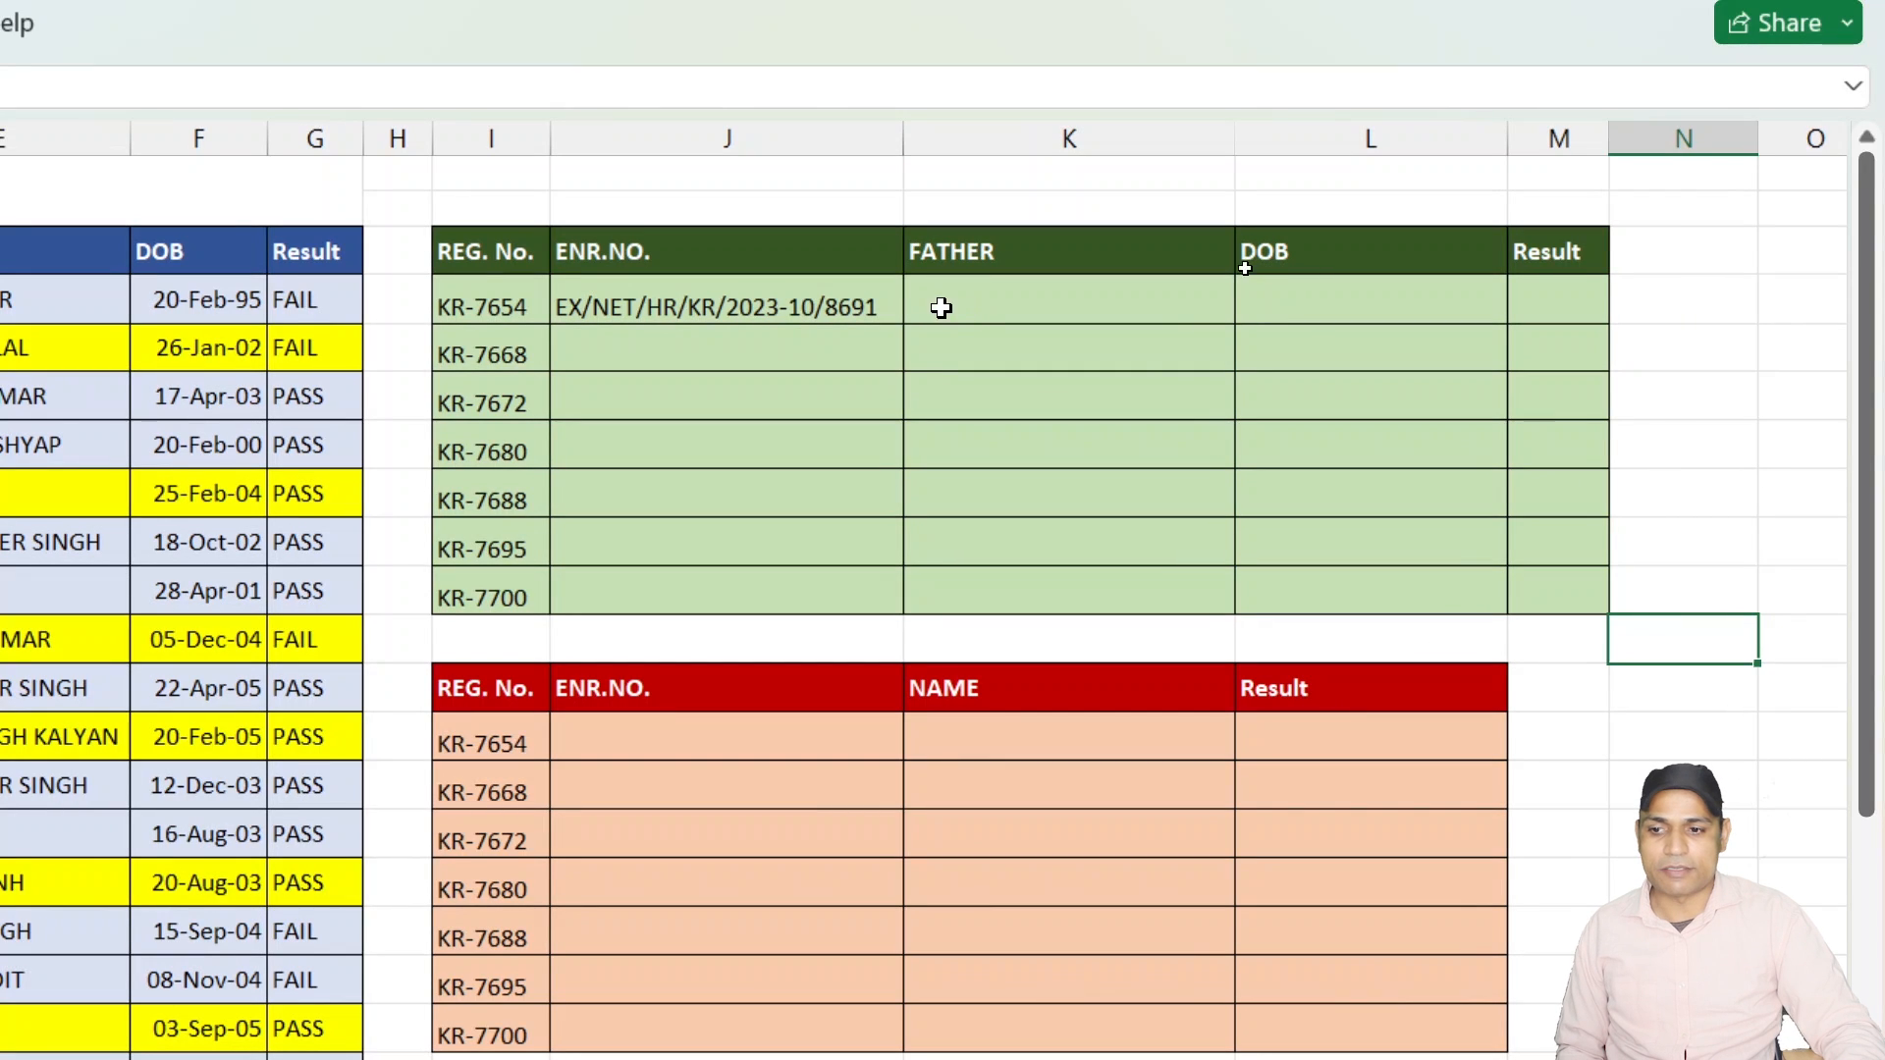
Fill the J4 formula right across the FATHER, DOB and Result cells through M4.
{"action": "left_click", "coordinate": [851, 310]}
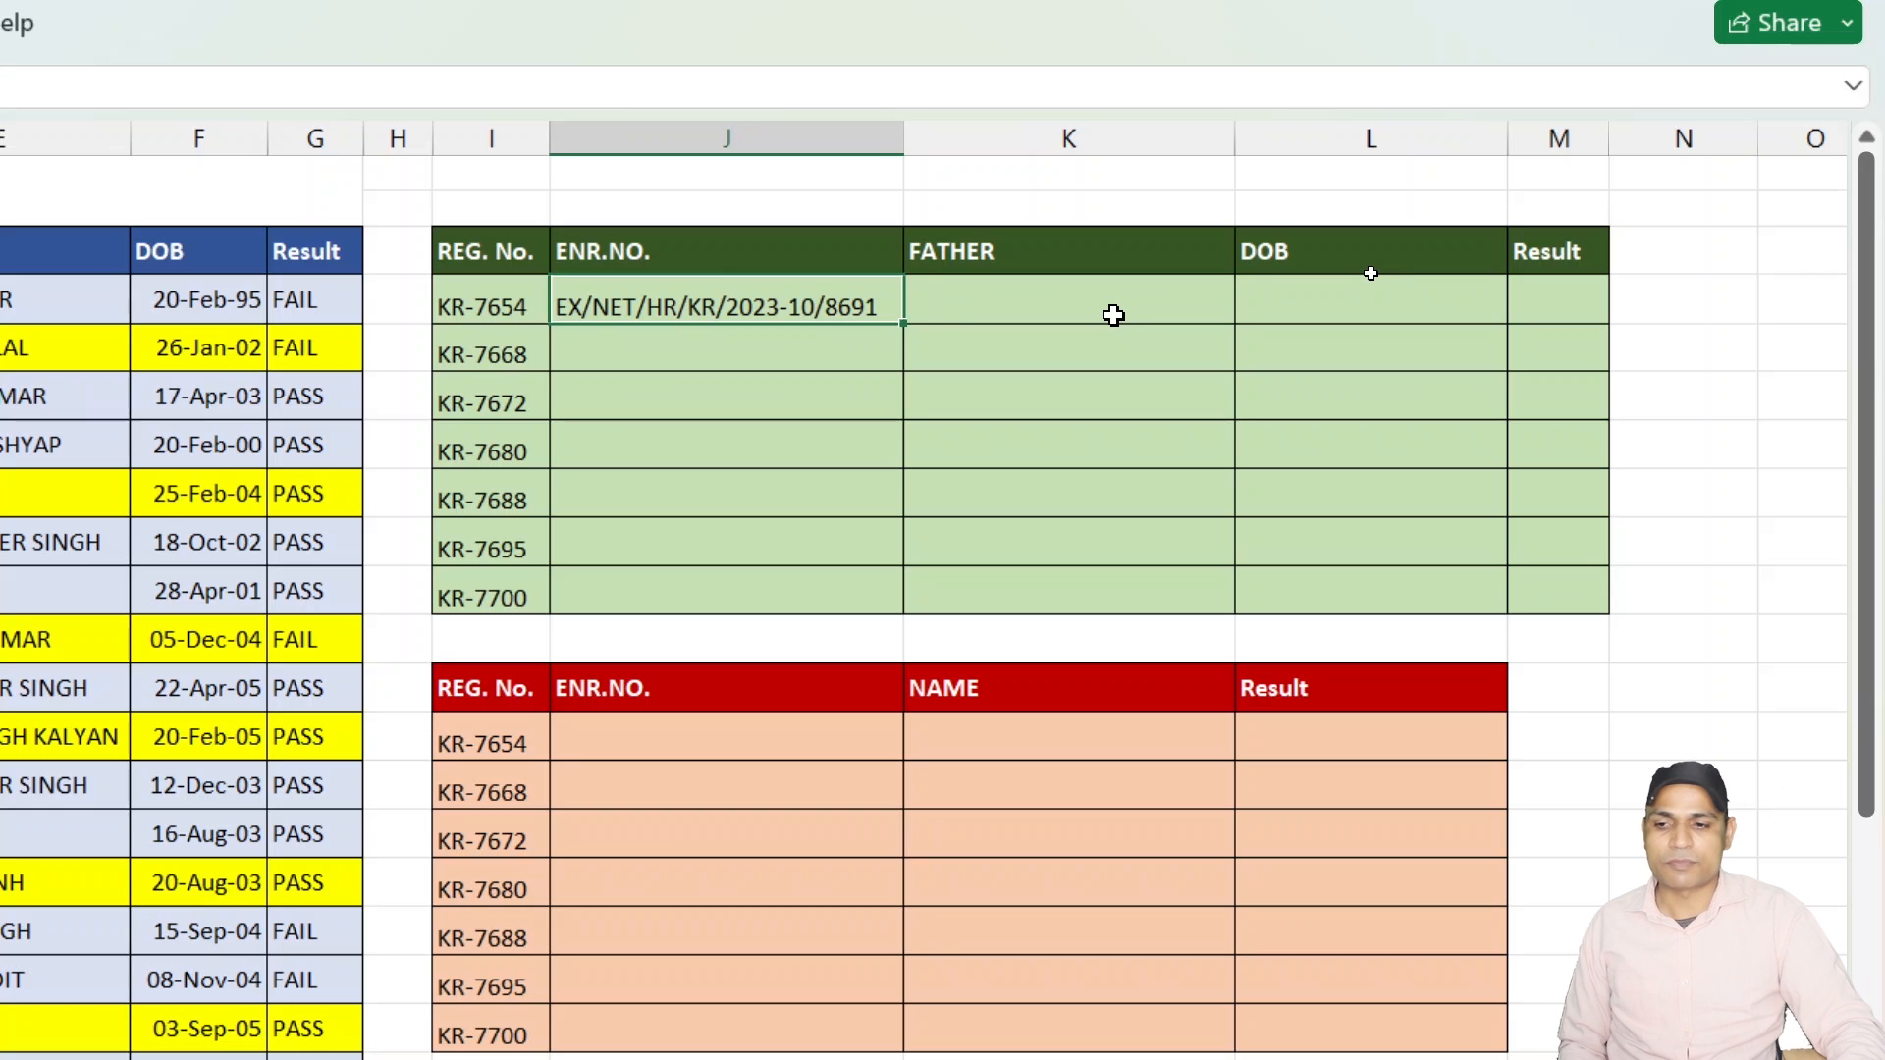
{"action": "left_click_drag", "start_coordinate": [908, 327], "coordinate": [1429, 332]}
{"action": "left_click_drag", "start_coordinate": [1543, 328], "coordinate": [1571, 325]}
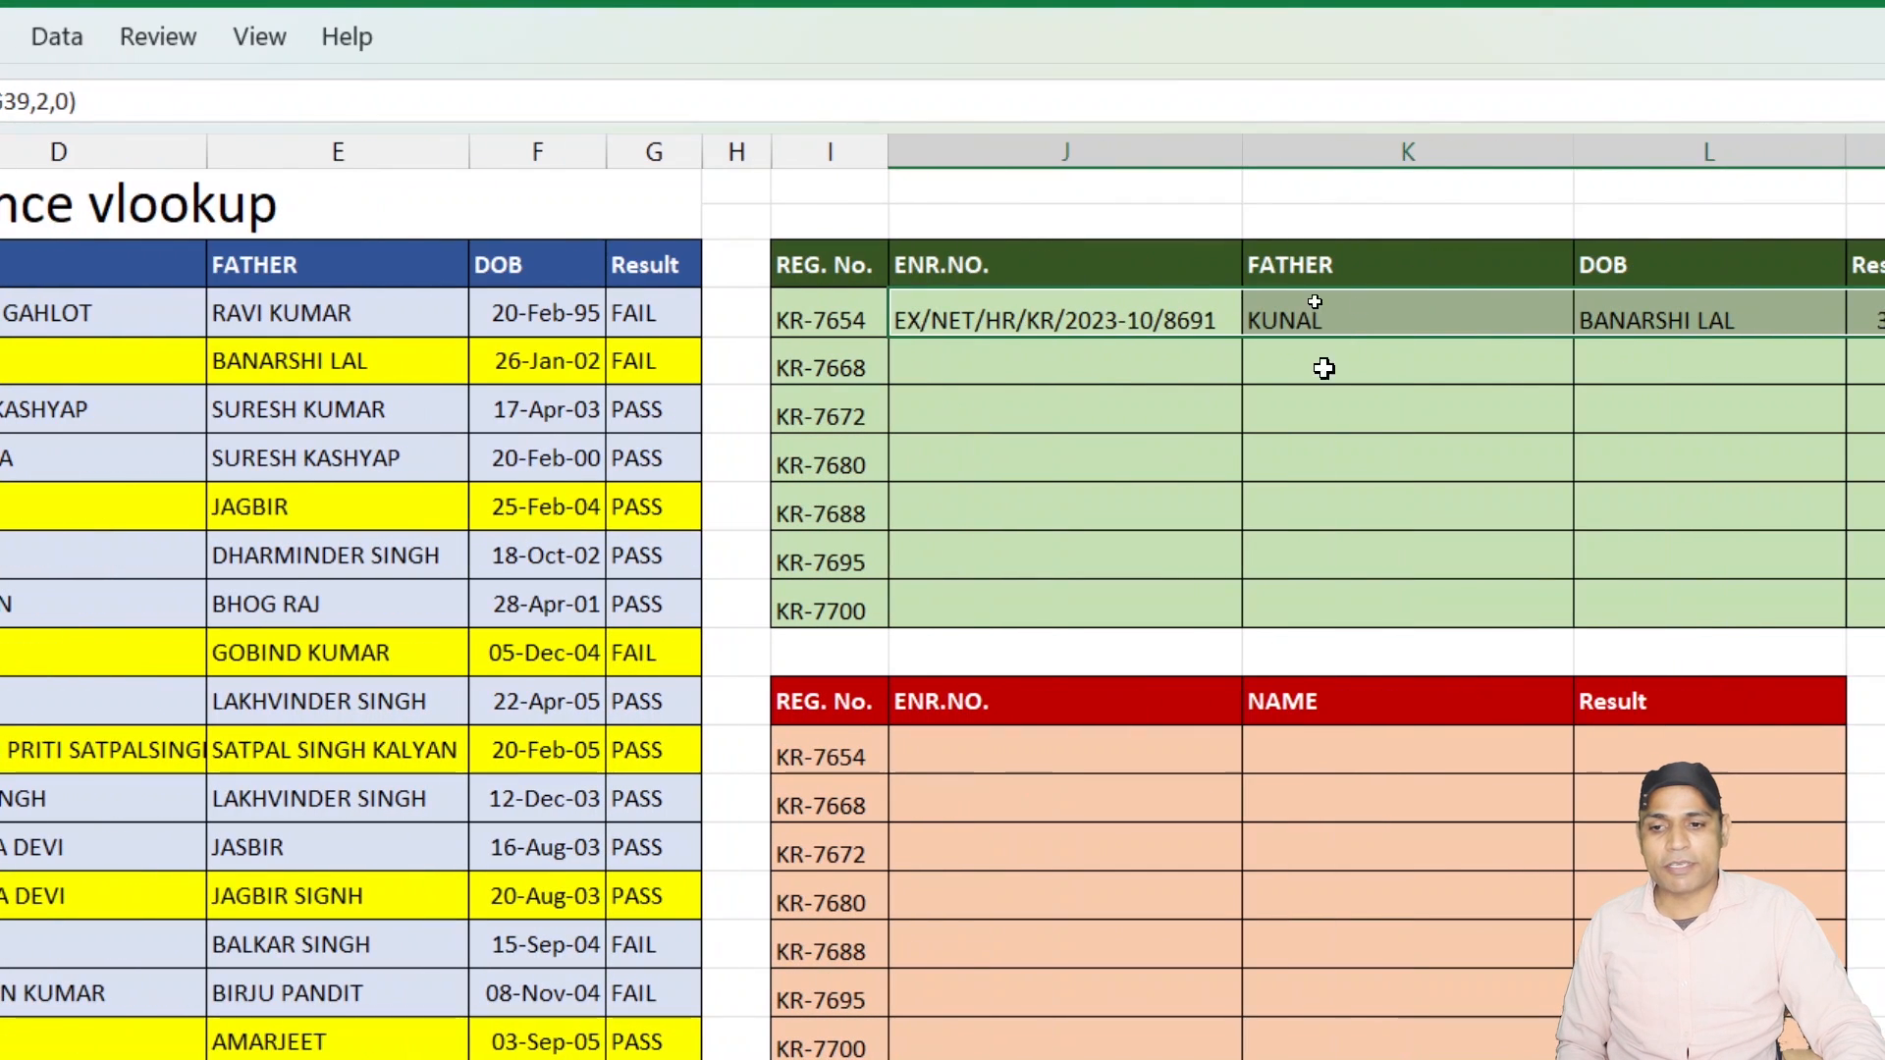
Examine the VLOOKUP references in the first record's FATHER, ENR.NO. and DOB cells K4, J4 and L4.
{"action": "double_click", "coordinate": [1402, 308]}
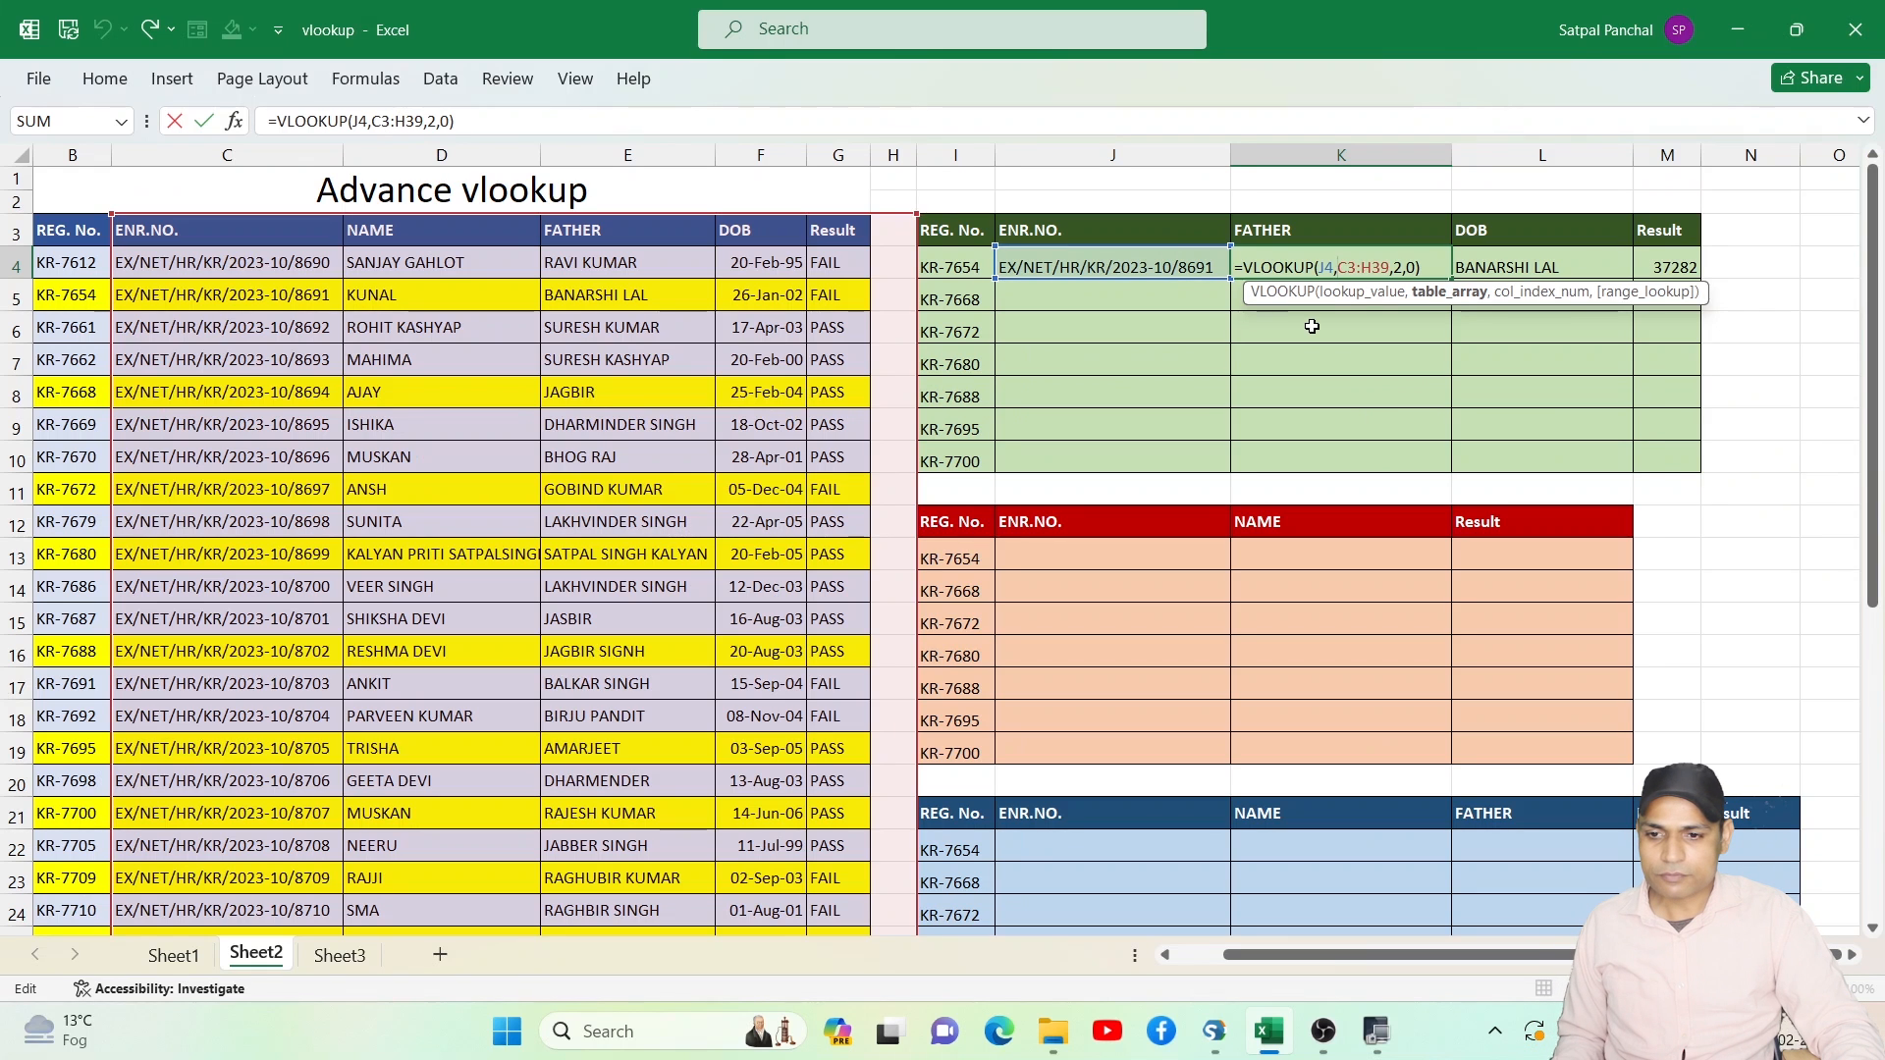
{"action": "left_click", "coordinate": [1414, 403]}
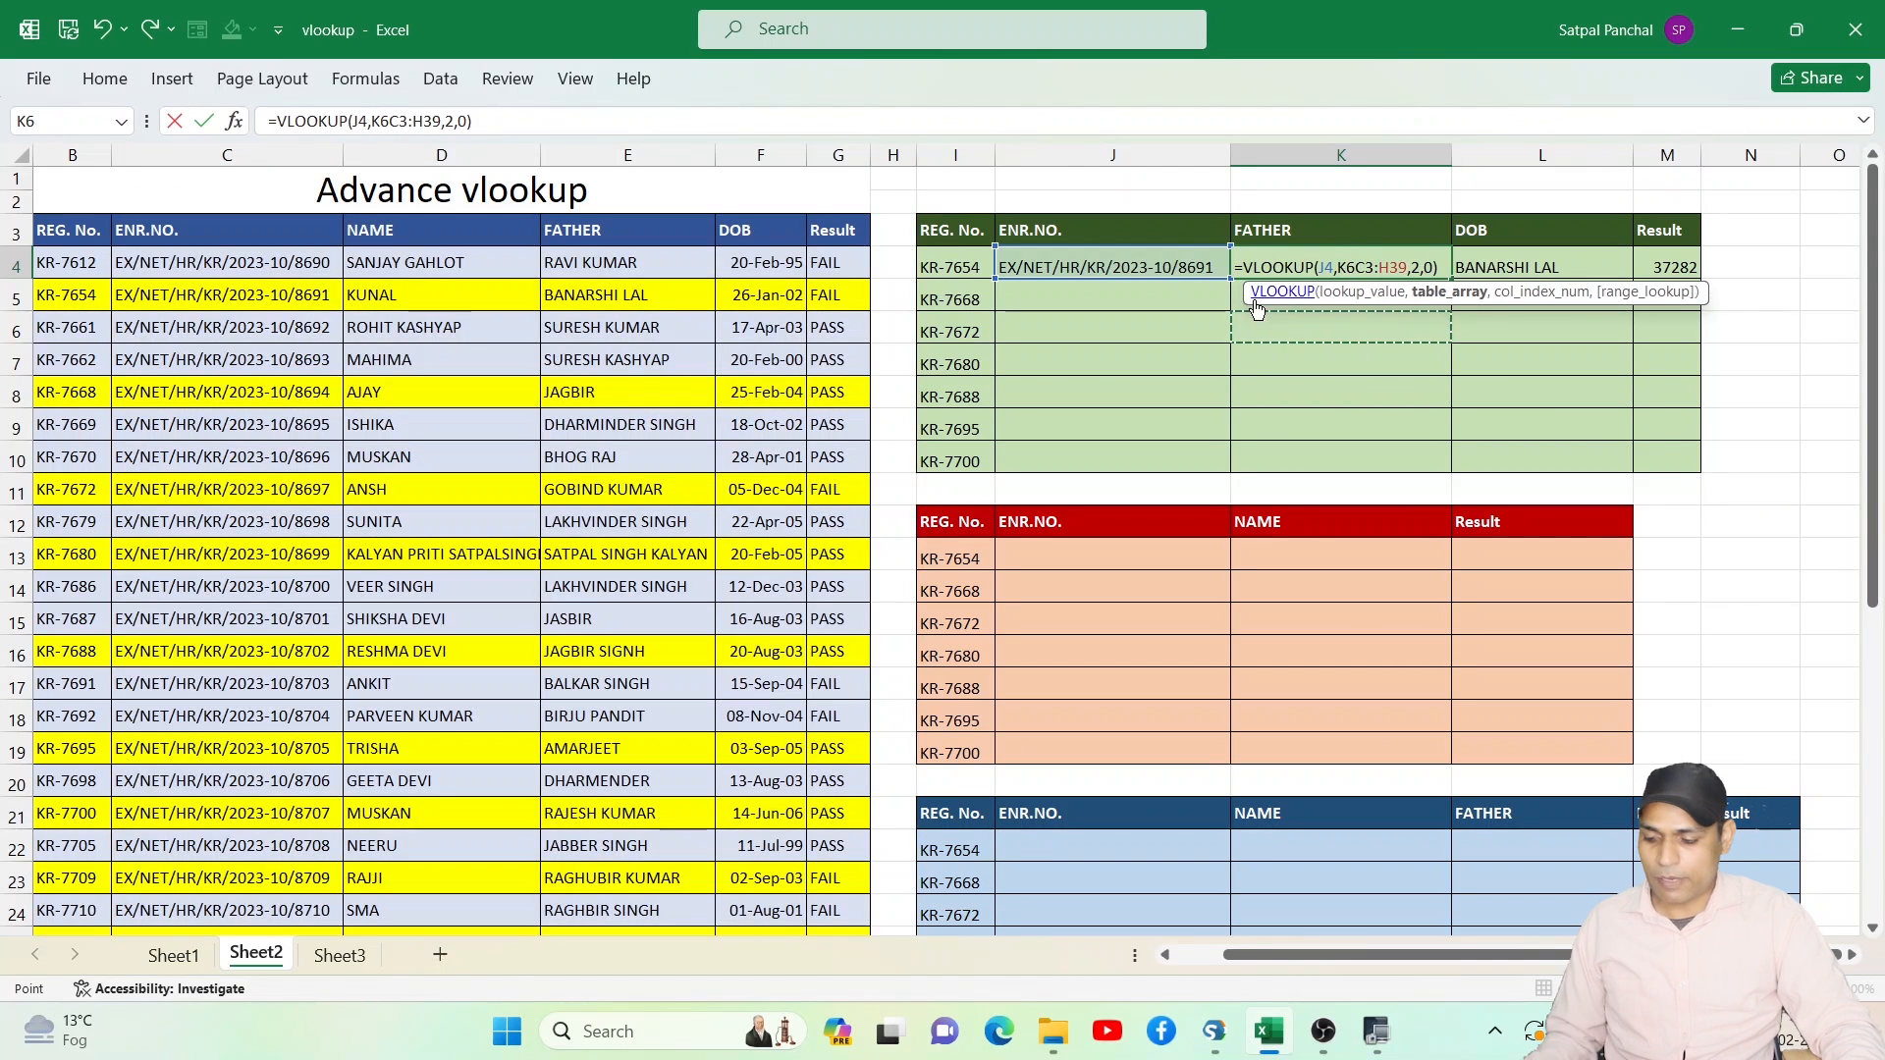
{"action": "key", "text": "BackSpace"}
{"action": "key", "text": "BackSpace"}
{"action": "key", "text": "ctrl+Return"}
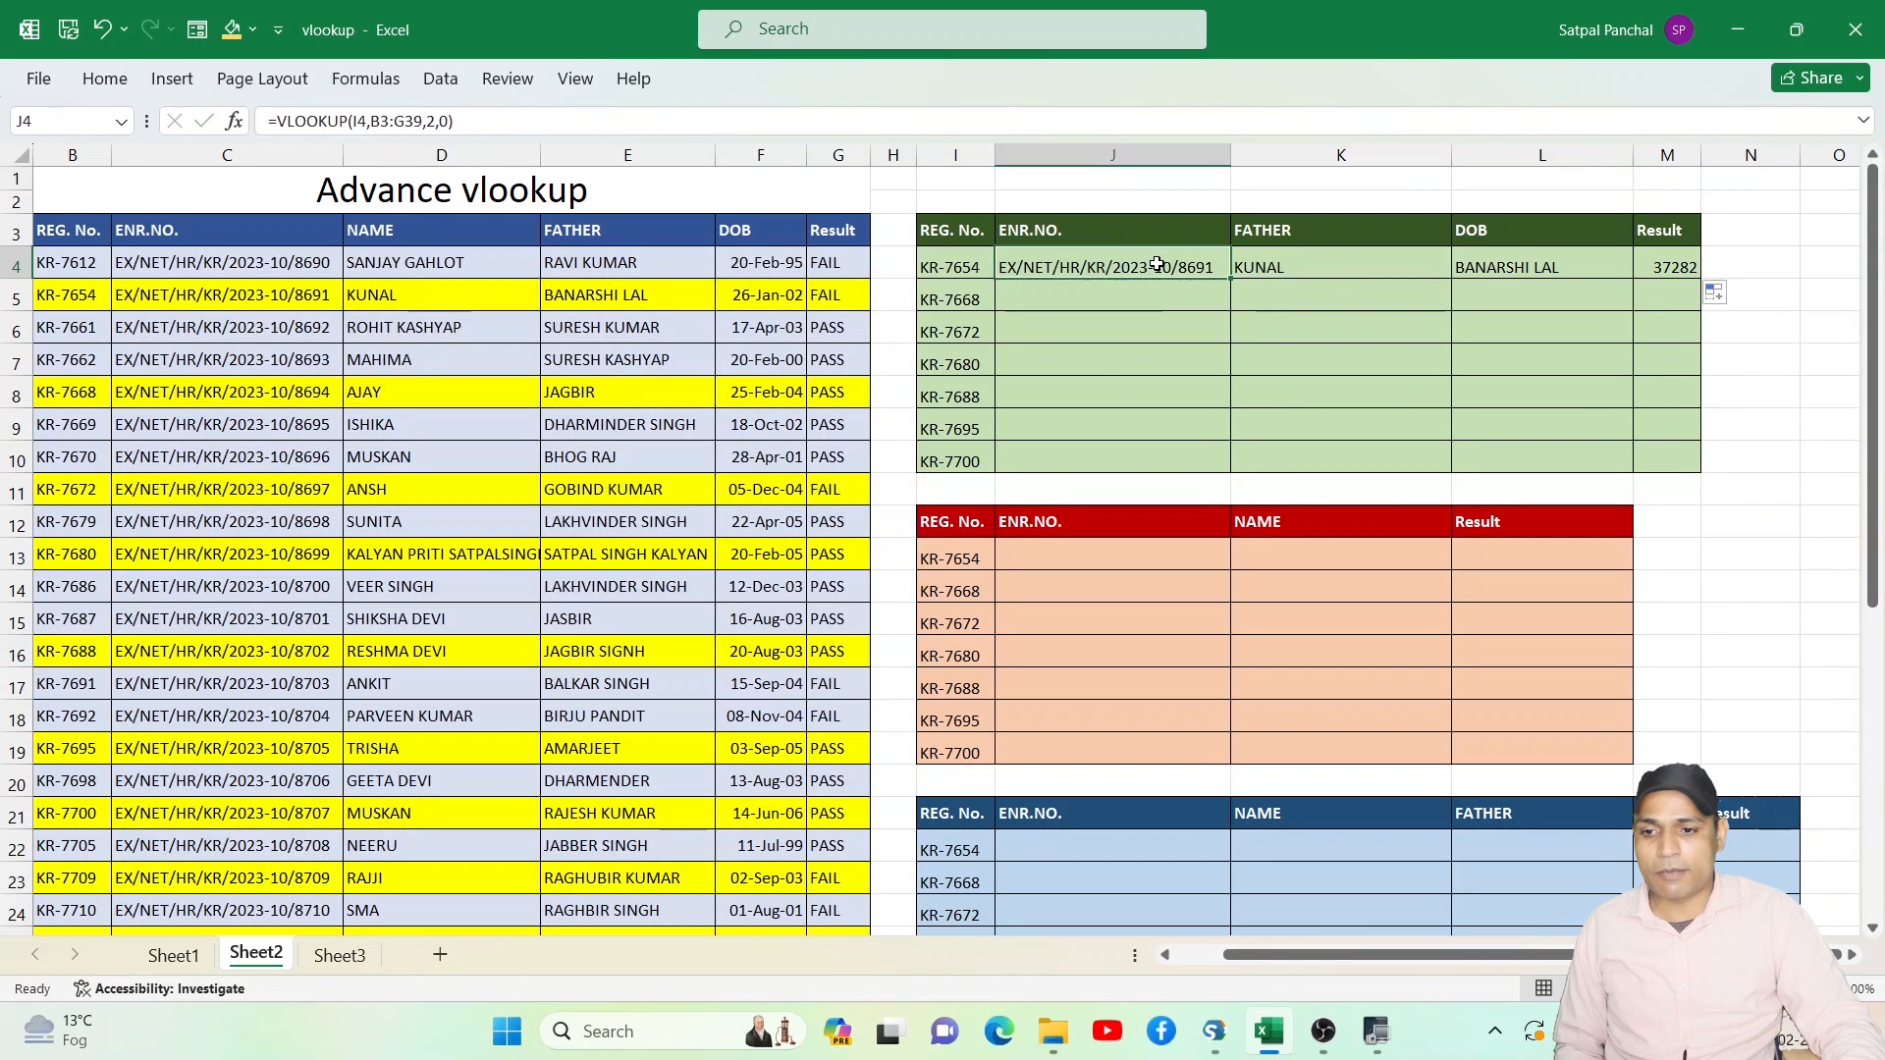
{"action": "double_click", "coordinate": [1161, 273]}
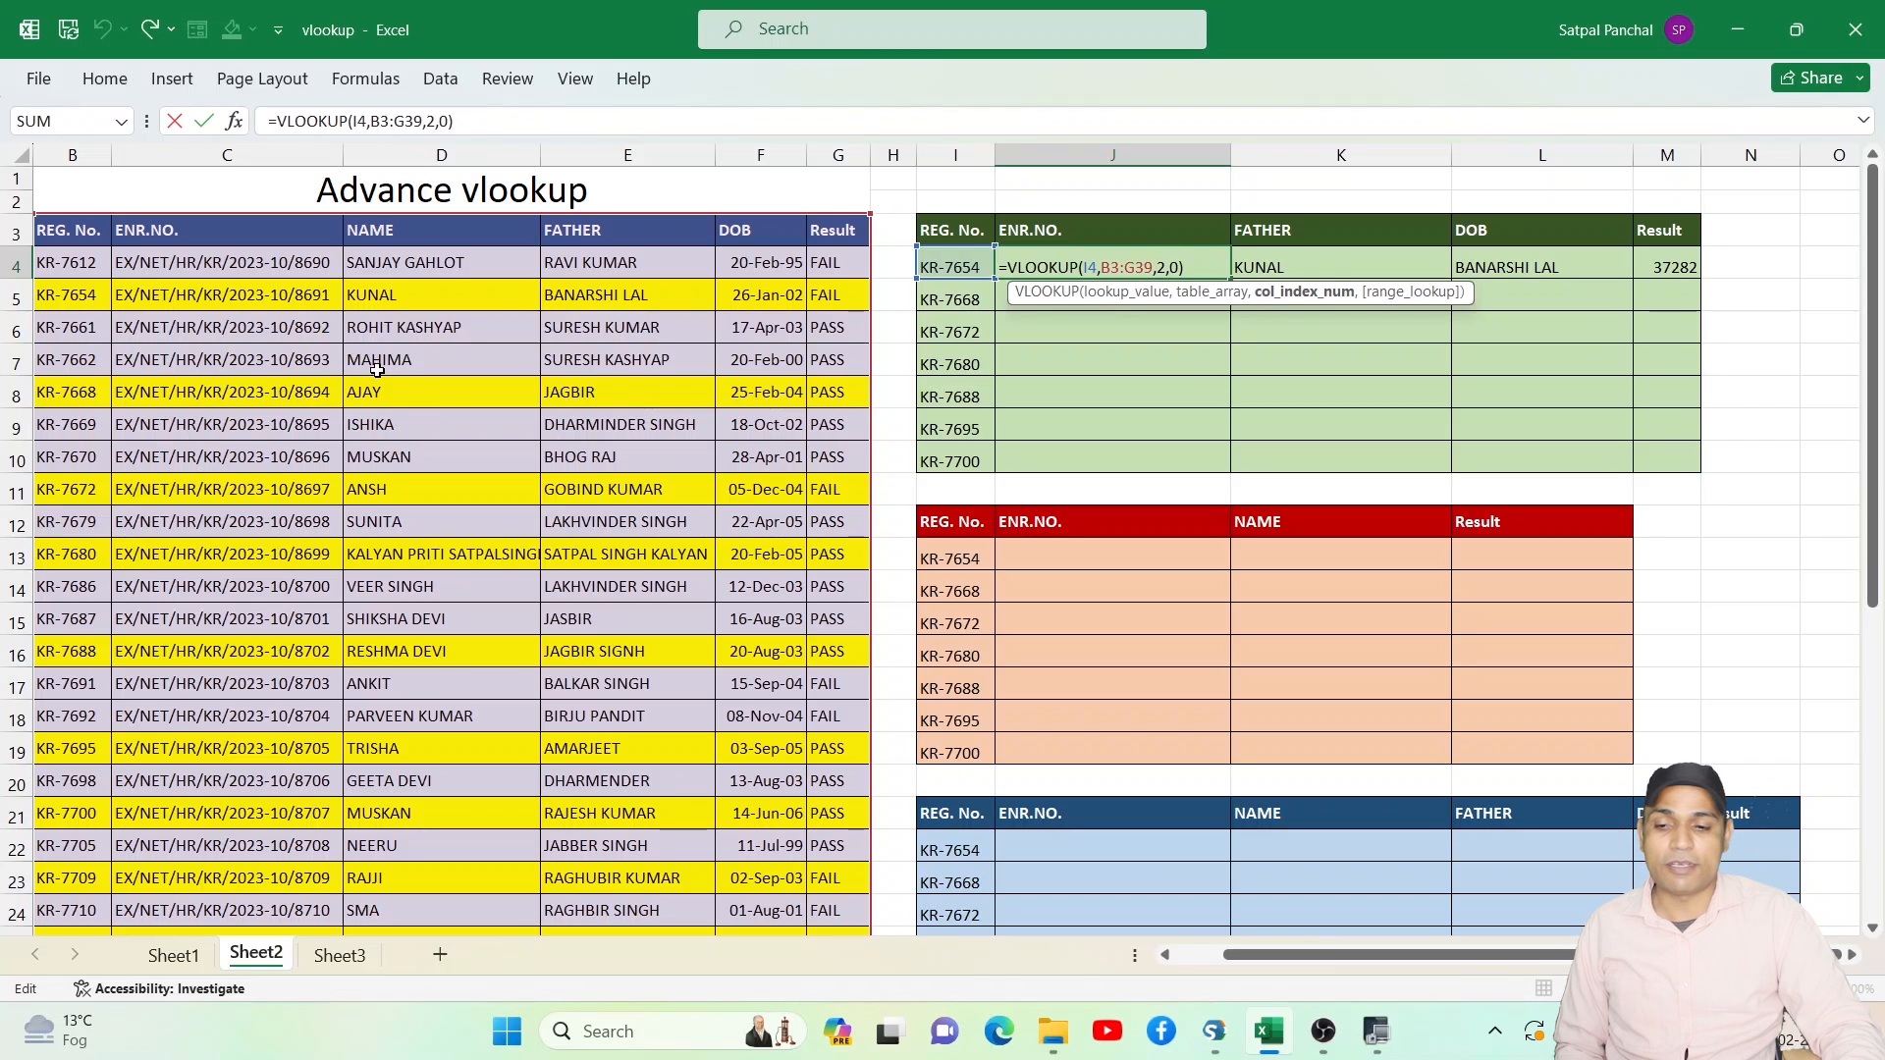
{"action": "left_click", "coordinate": [1304, 261]}
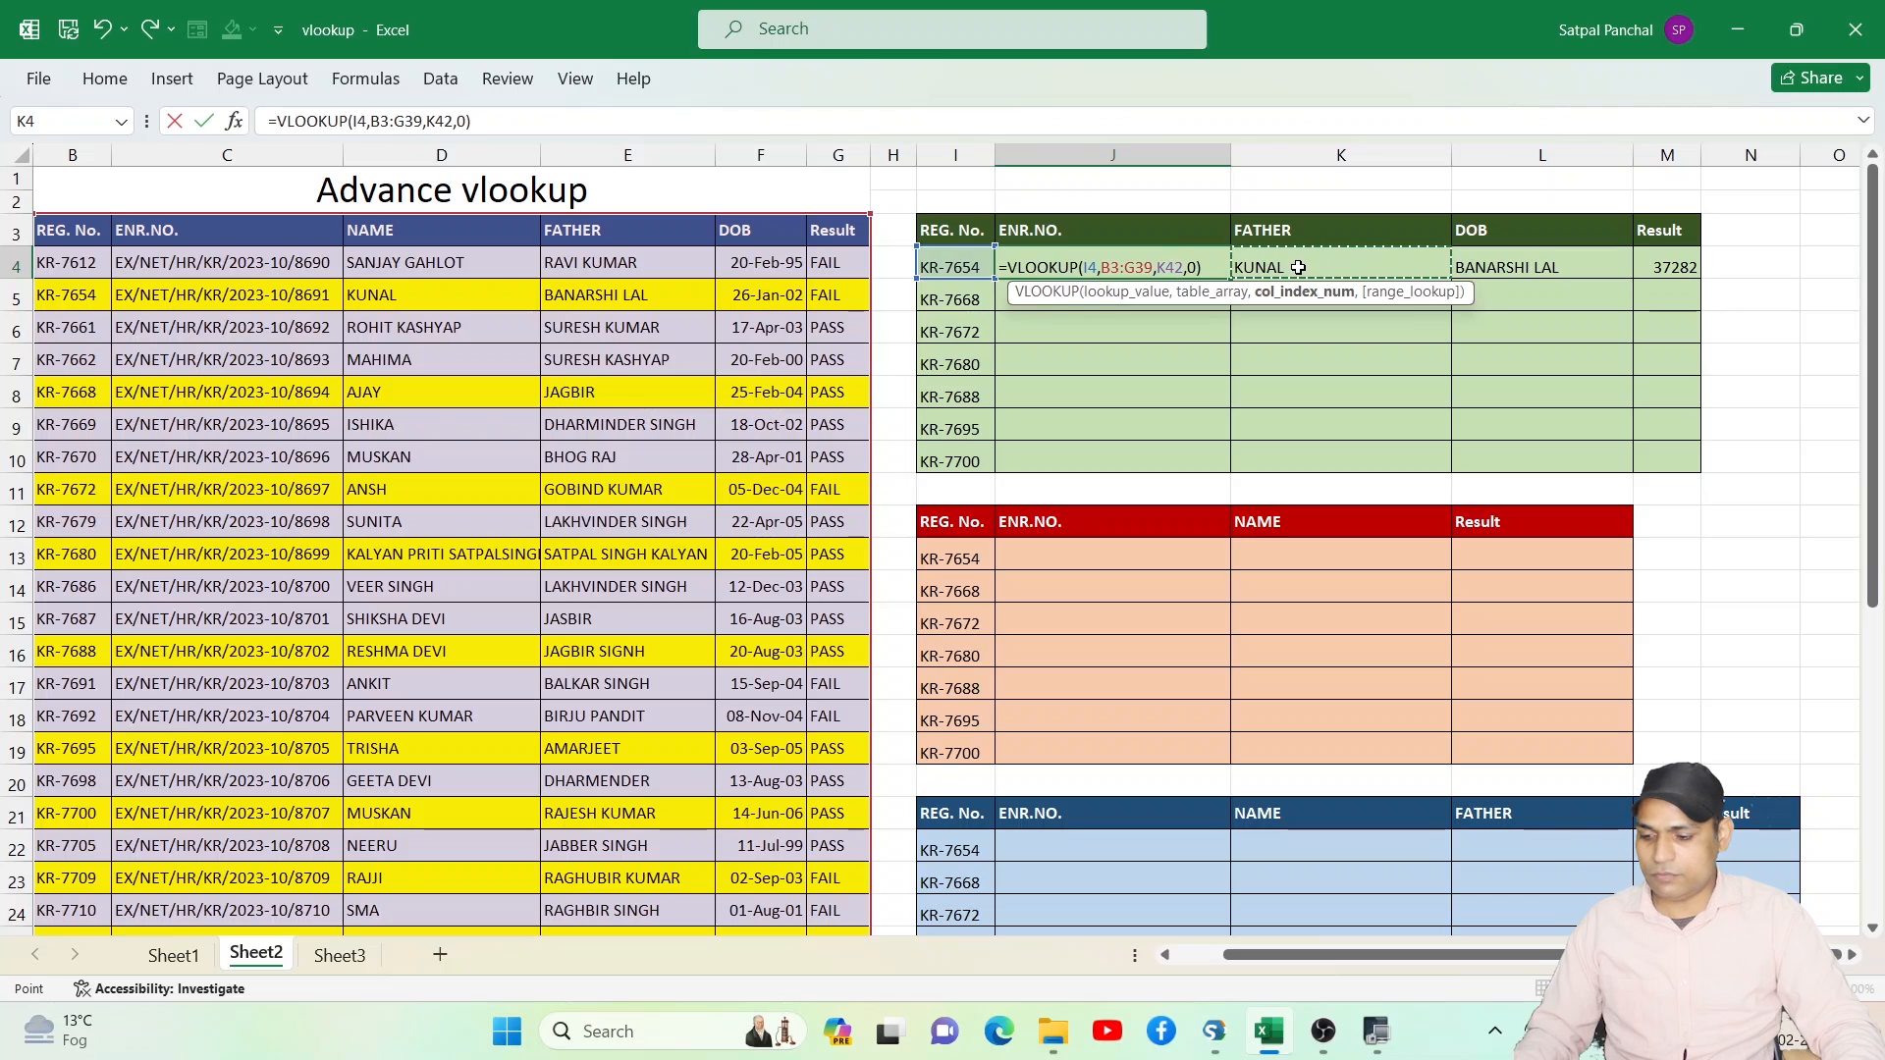
{"action": "key", "text": "Escape"}
{"action": "double_click", "coordinate": [1298, 267]}
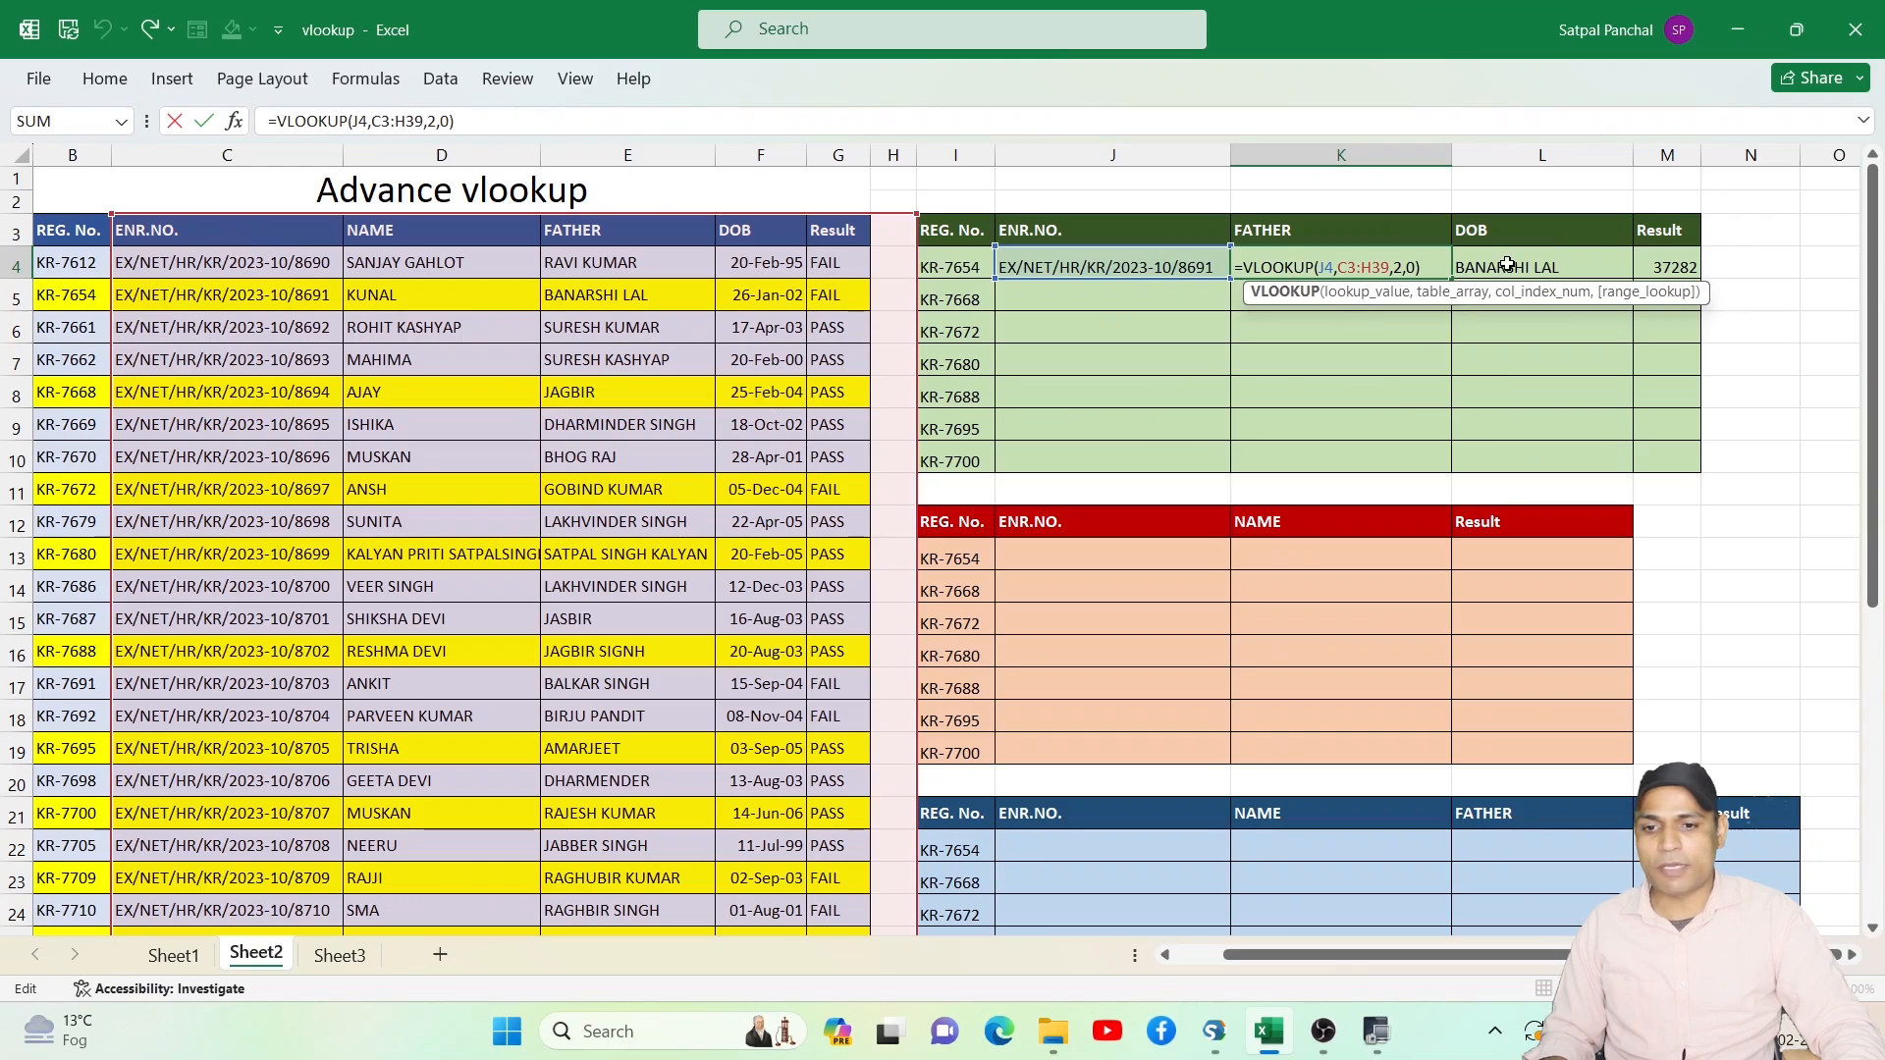
{"action": "double_click", "coordinate": [1507, 265]}
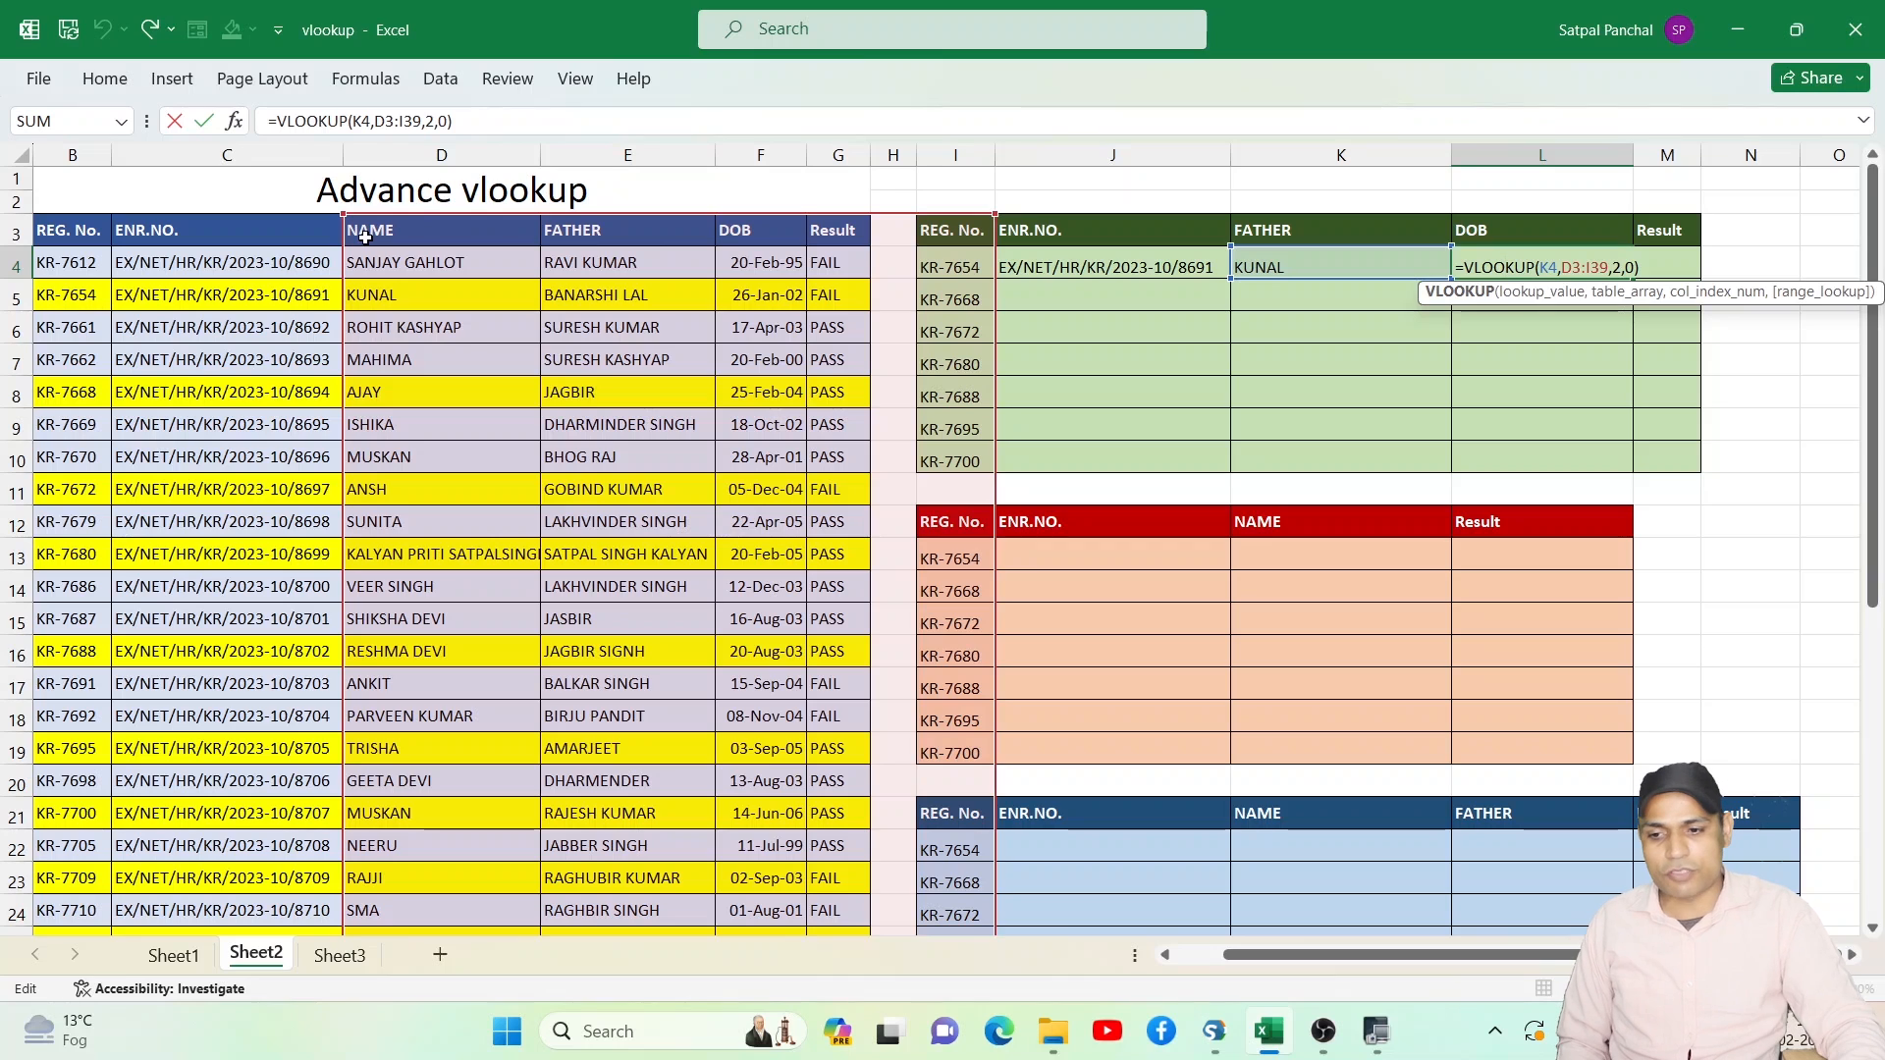
{"action": "key", "text": "ctrl+Return"}
Clear the arguments of the FATHER formula in K4 and set its lookup value to I4.
{"action": "double_click", "coordinate": [1274, 267]}
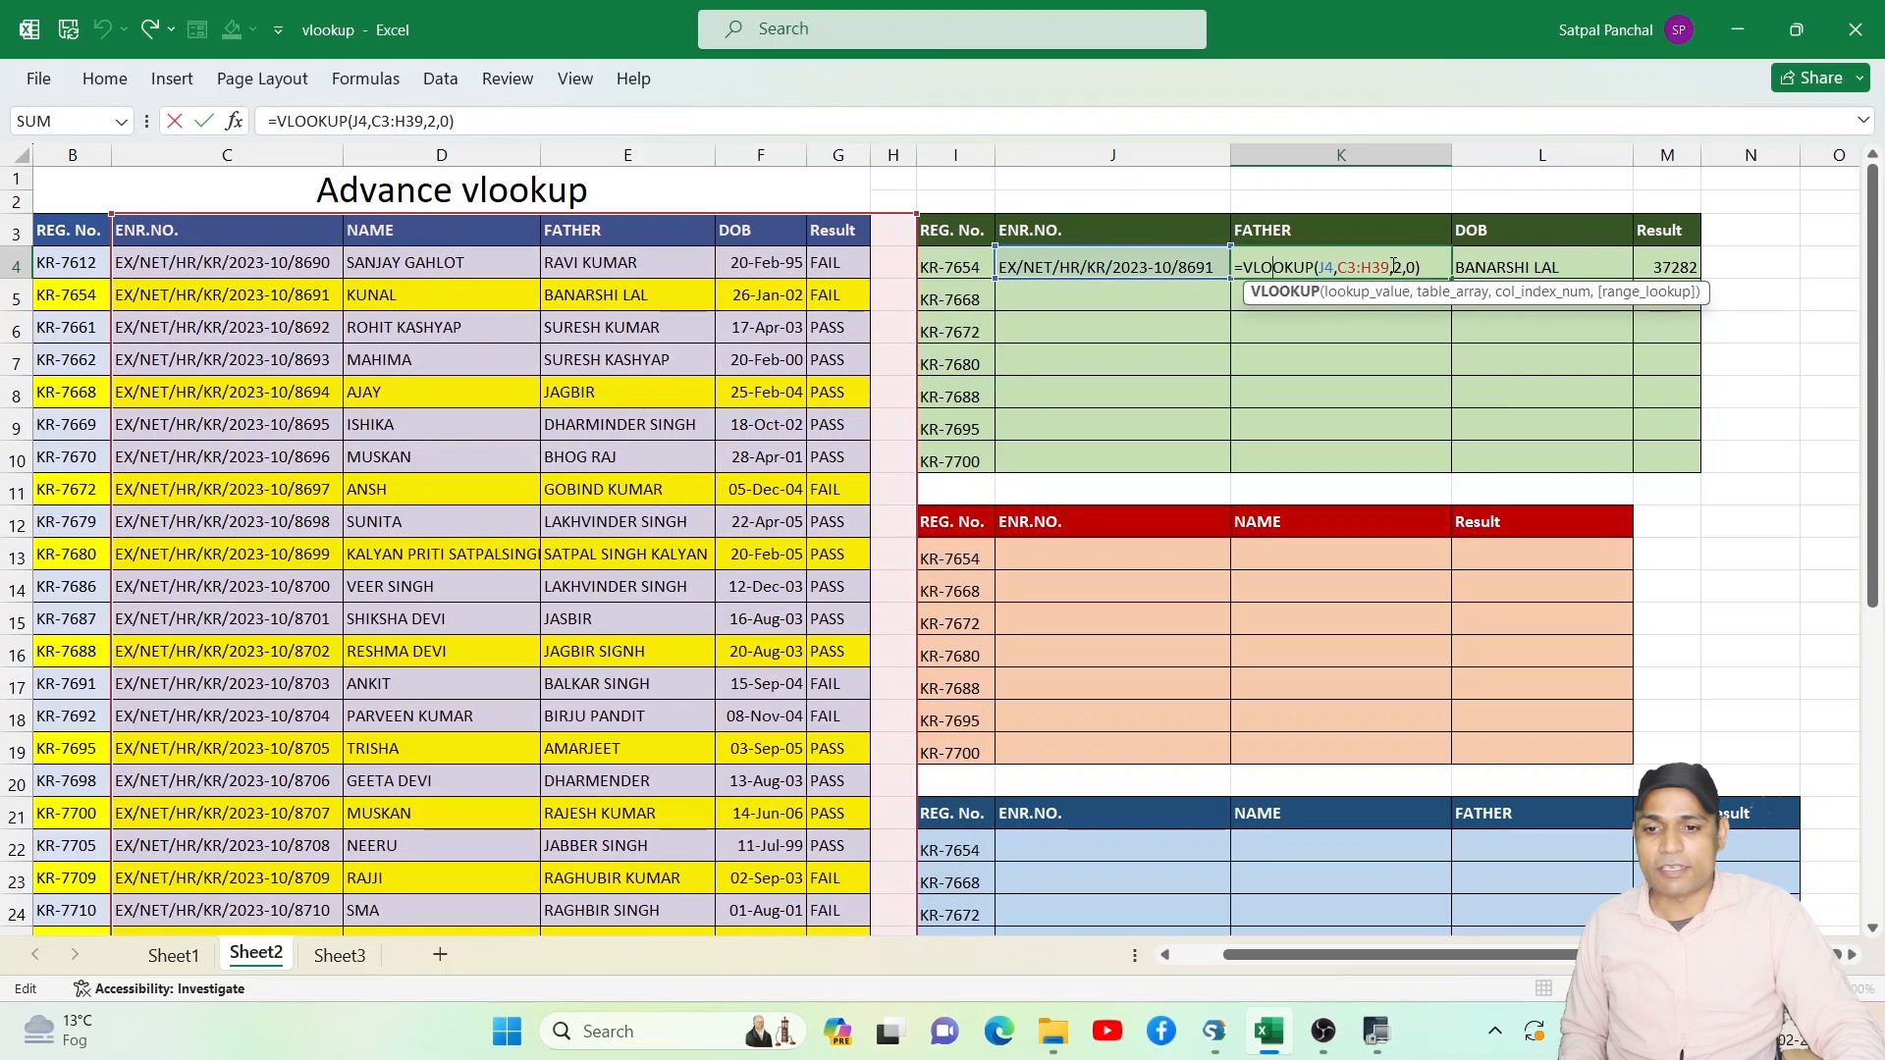
{"action": "left_click", "coordinate": [1420, 267]}
{"action": "key", "text": "BackSpace"}
{"action": "key", "text": "BackSpace"}
{"action": "key", "text": "BackSpace"}
{"action": "key", "text": "BackSpace"}
{"action": "key", "text": "BackSpace"}
{"action": "key", "text": "BackSpace"}
{"action": "key", "text": "BackSpace"}
{"action": "key", "text": "BackSpace"}
{"action": "key", "text": "BackSpace"}
{"action": "key", "text": "BackSpace"}
{"action": "key", "text": "BackSpace"}
{"action": "key", "text": "BackSpace"}
{"action": "key", "text": "BackSpace"}
{"action": "key", "text": "BackSpace"}
{"action": "key", "text": "BackSpace"}
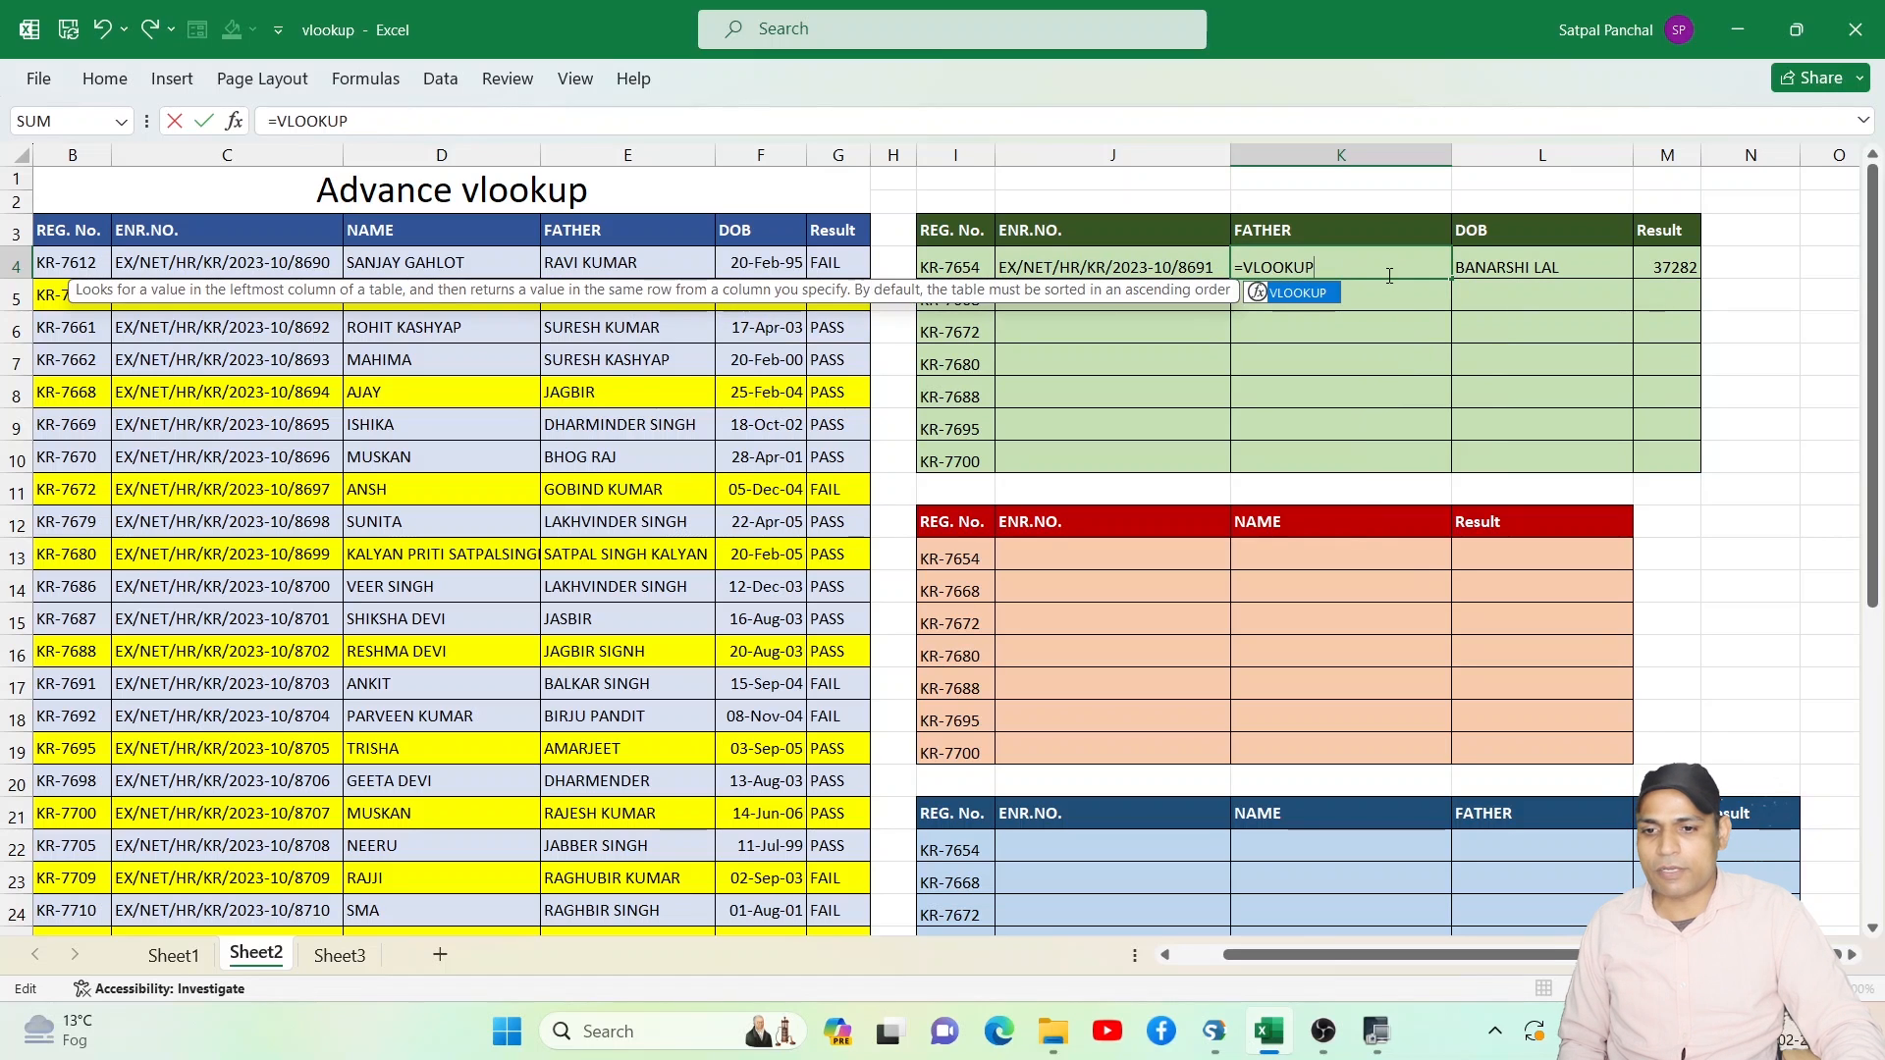
{"action": "type", "text": "("}
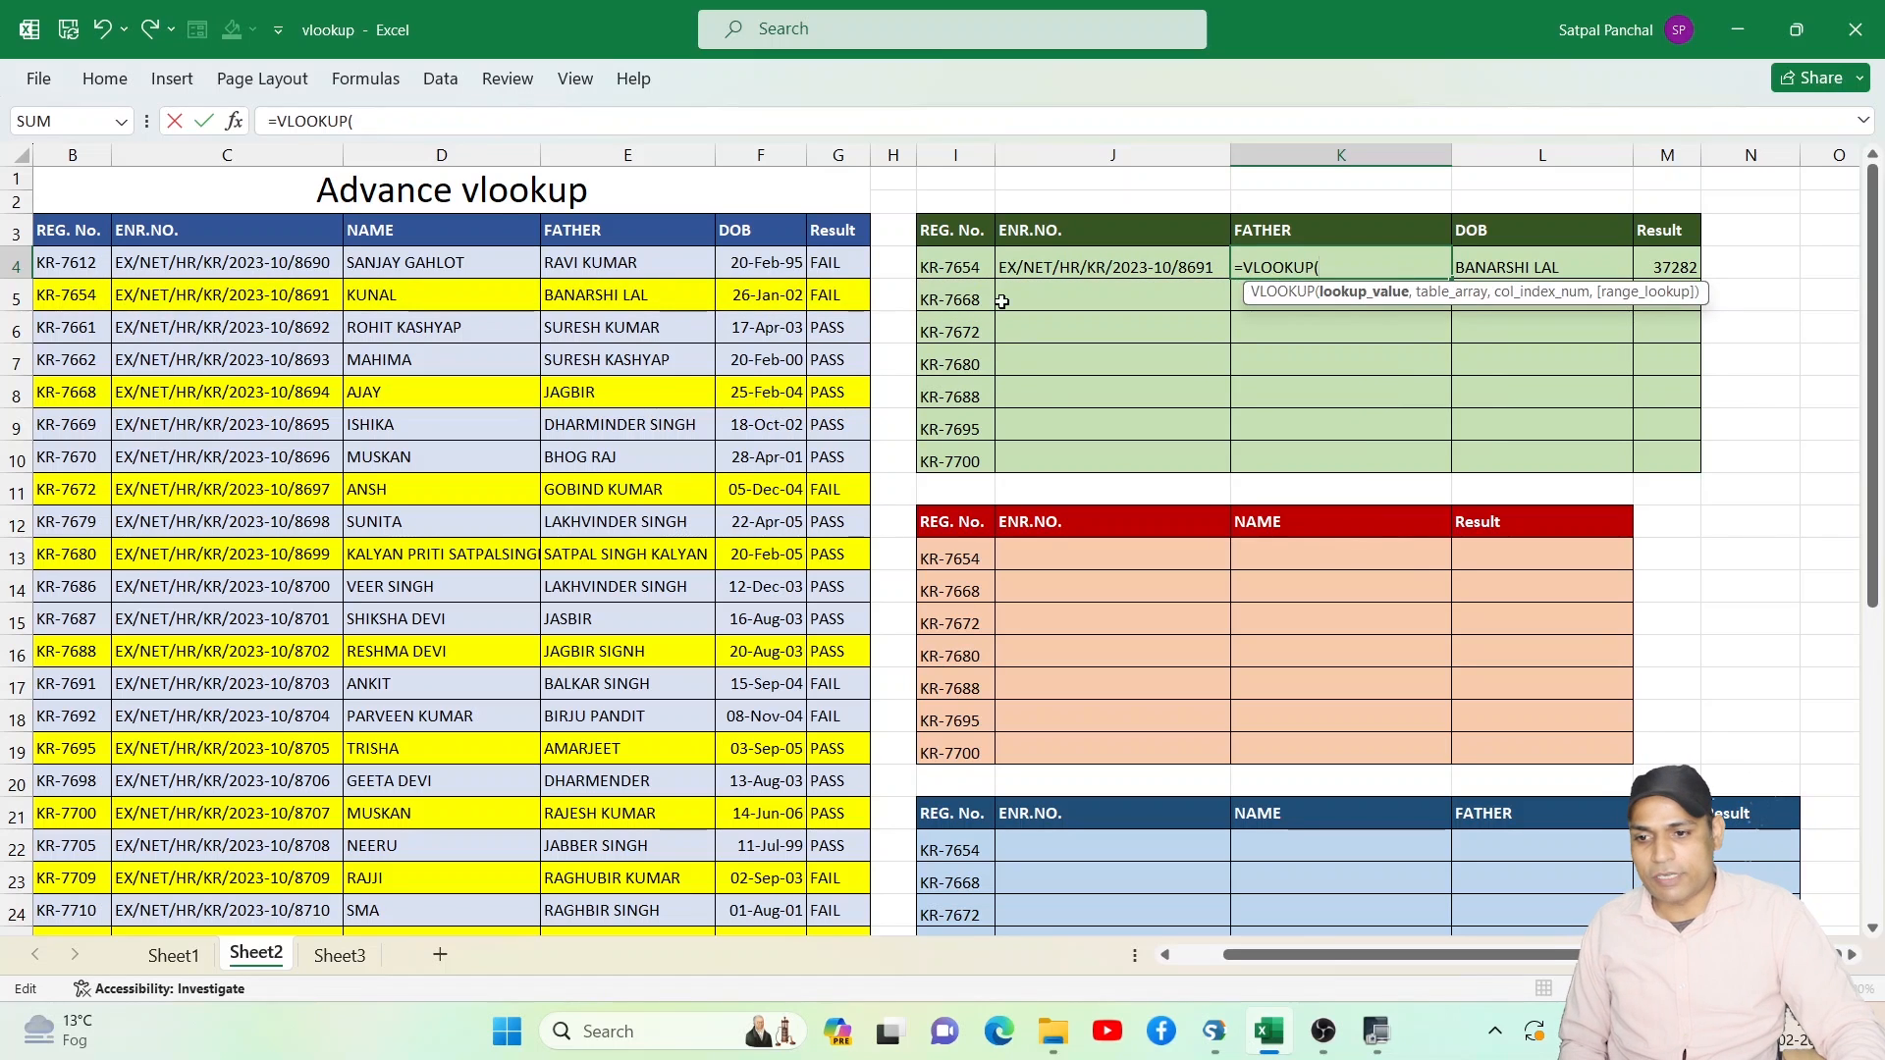
{"action": "left_click", "coordinate": [952, 267]}
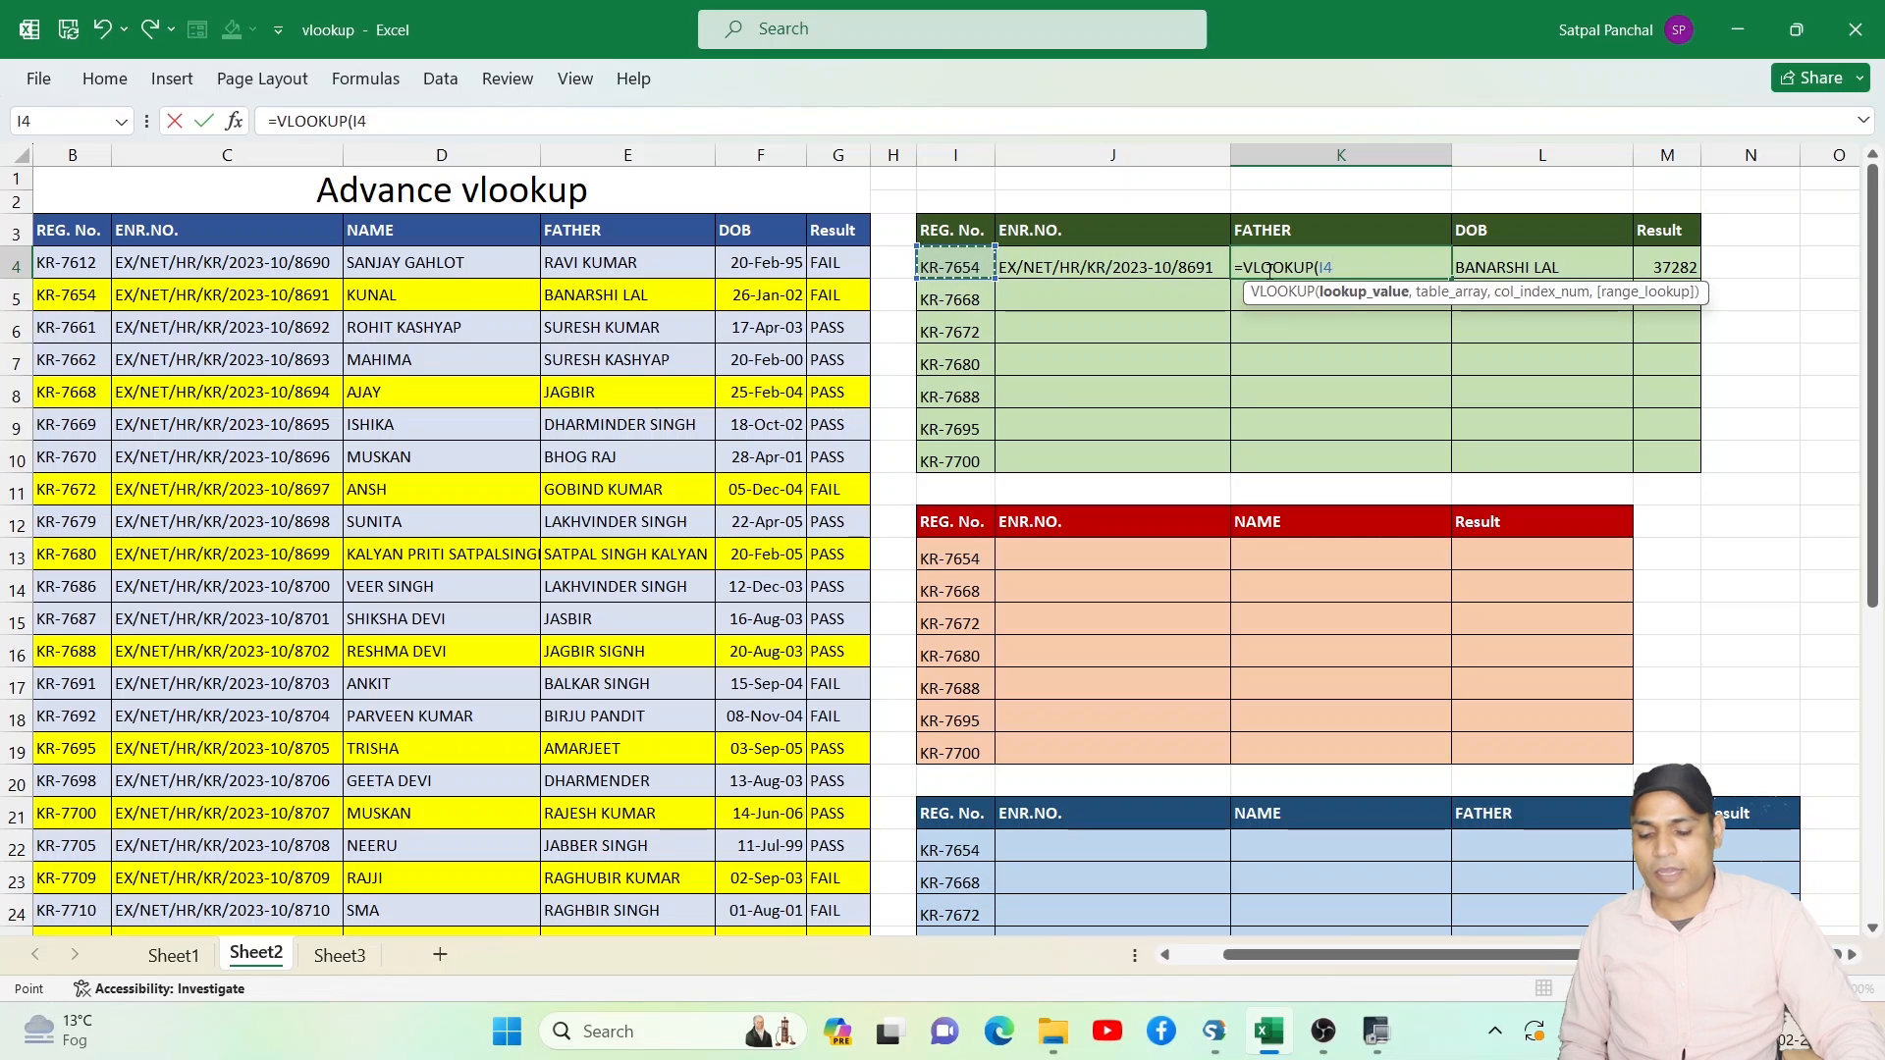
Complete the K4 VLOOKUP with source table range B3:G39, column index 4 and exact match 0.
{"action": "type", "text": ","}
{"action": "left_click", "coordinate": [79, 228]}
{"action": "key", "text": "ctrl+shift+Down"}
{"action": "key", "text": "ctrl+shift+Right"}
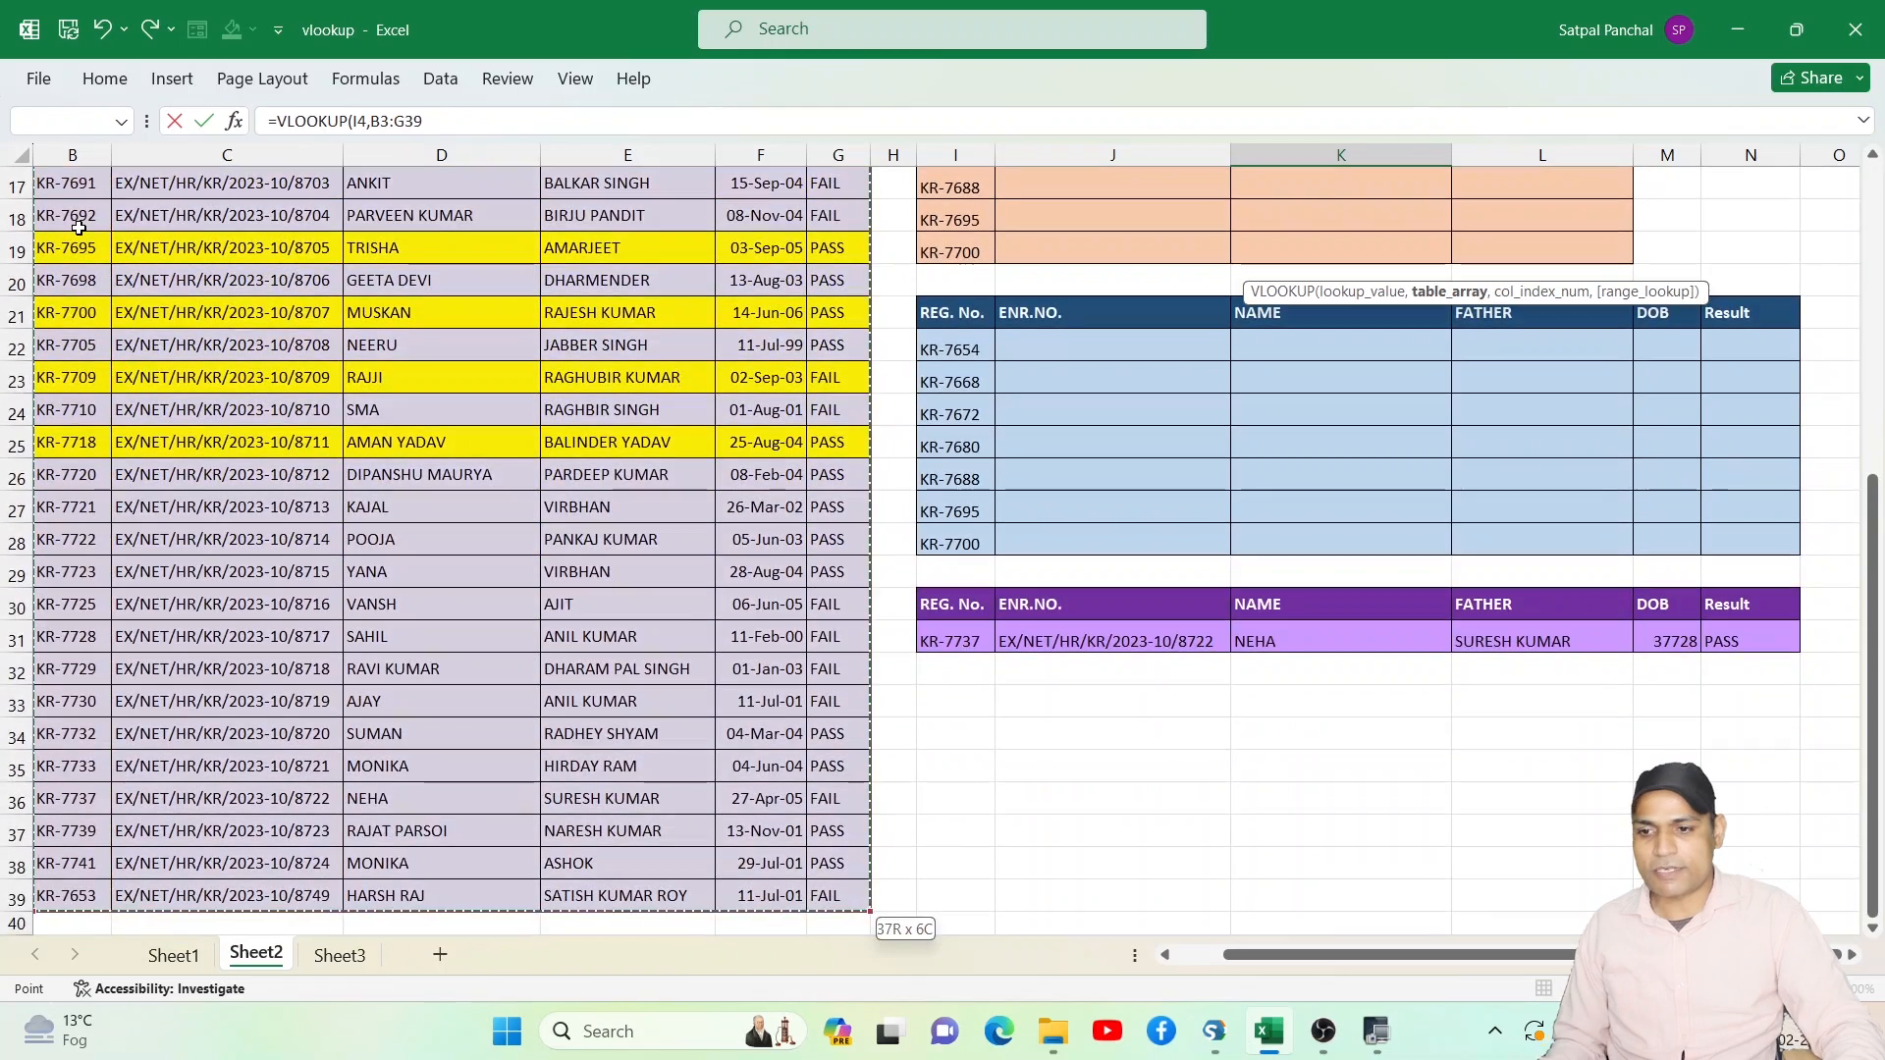
{"action": "scroll", "coordinate": [629, 259], "scroll_direction": "up", "scroll_amount": 6}
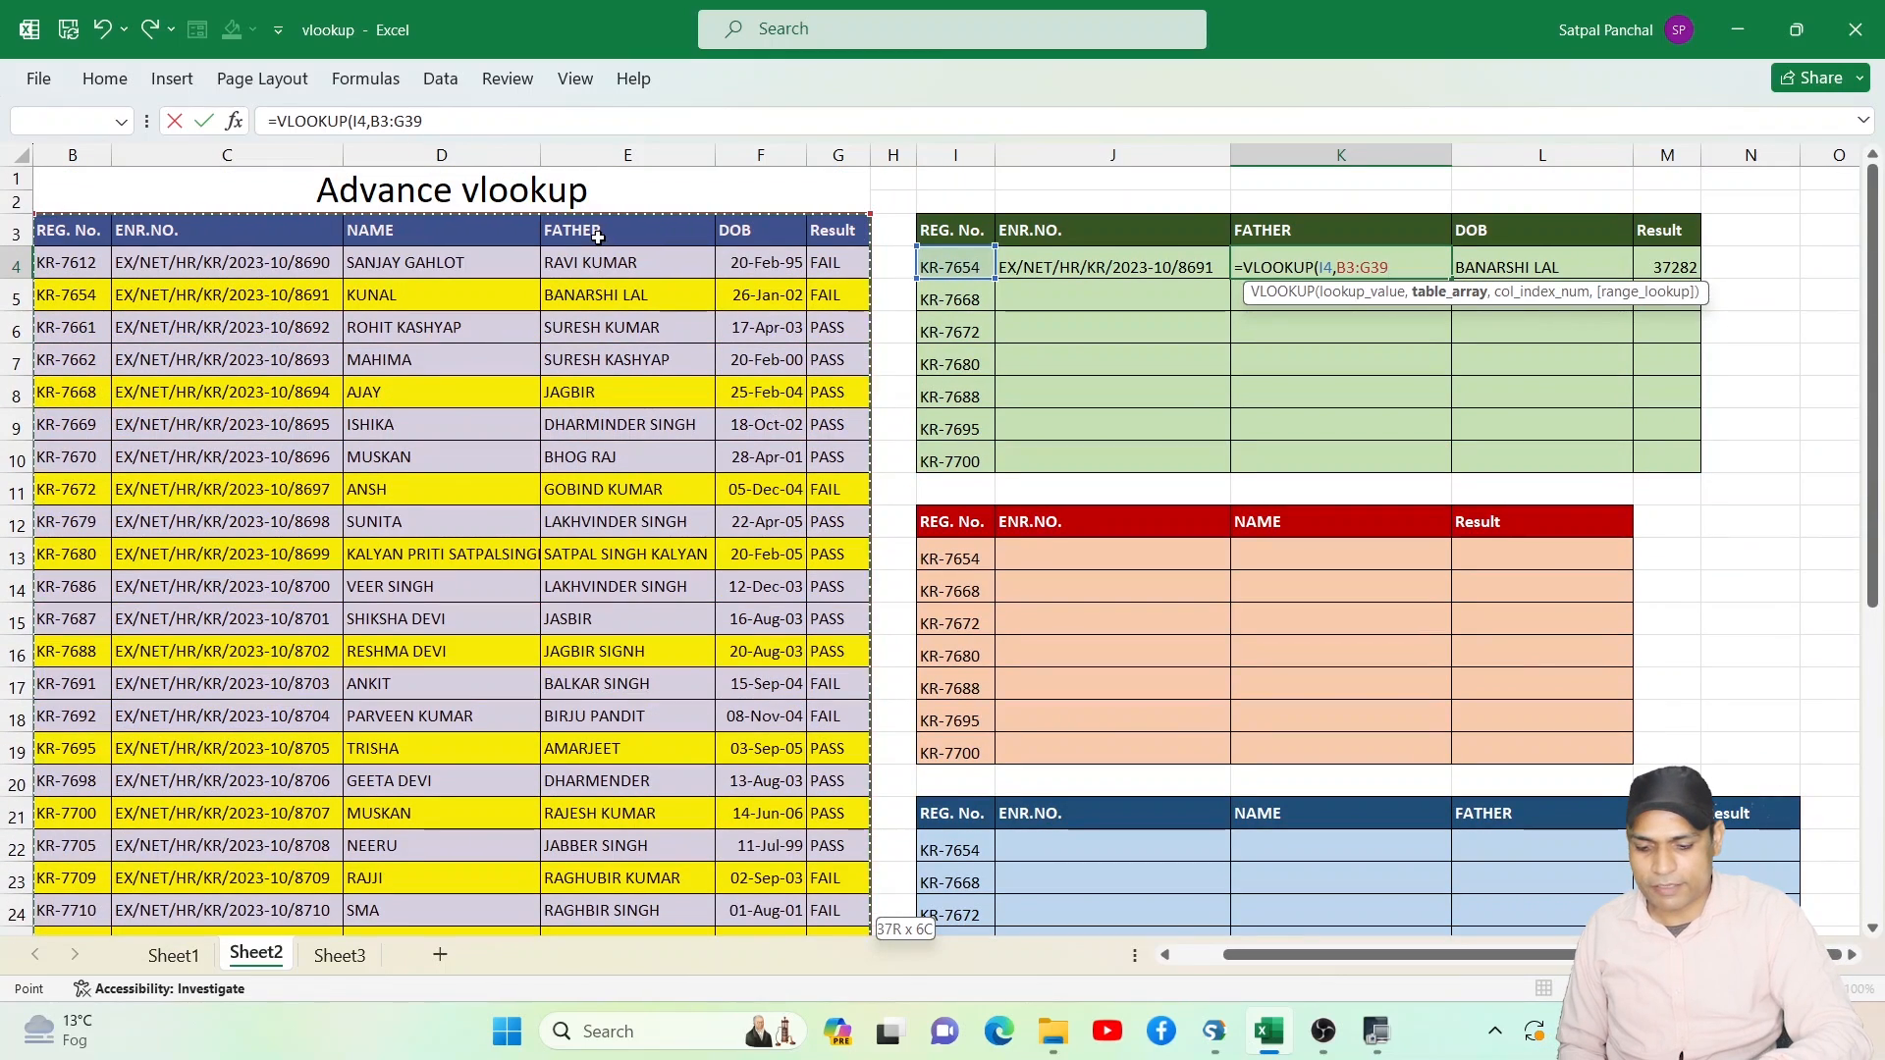
{"action": "type", "text": ","}
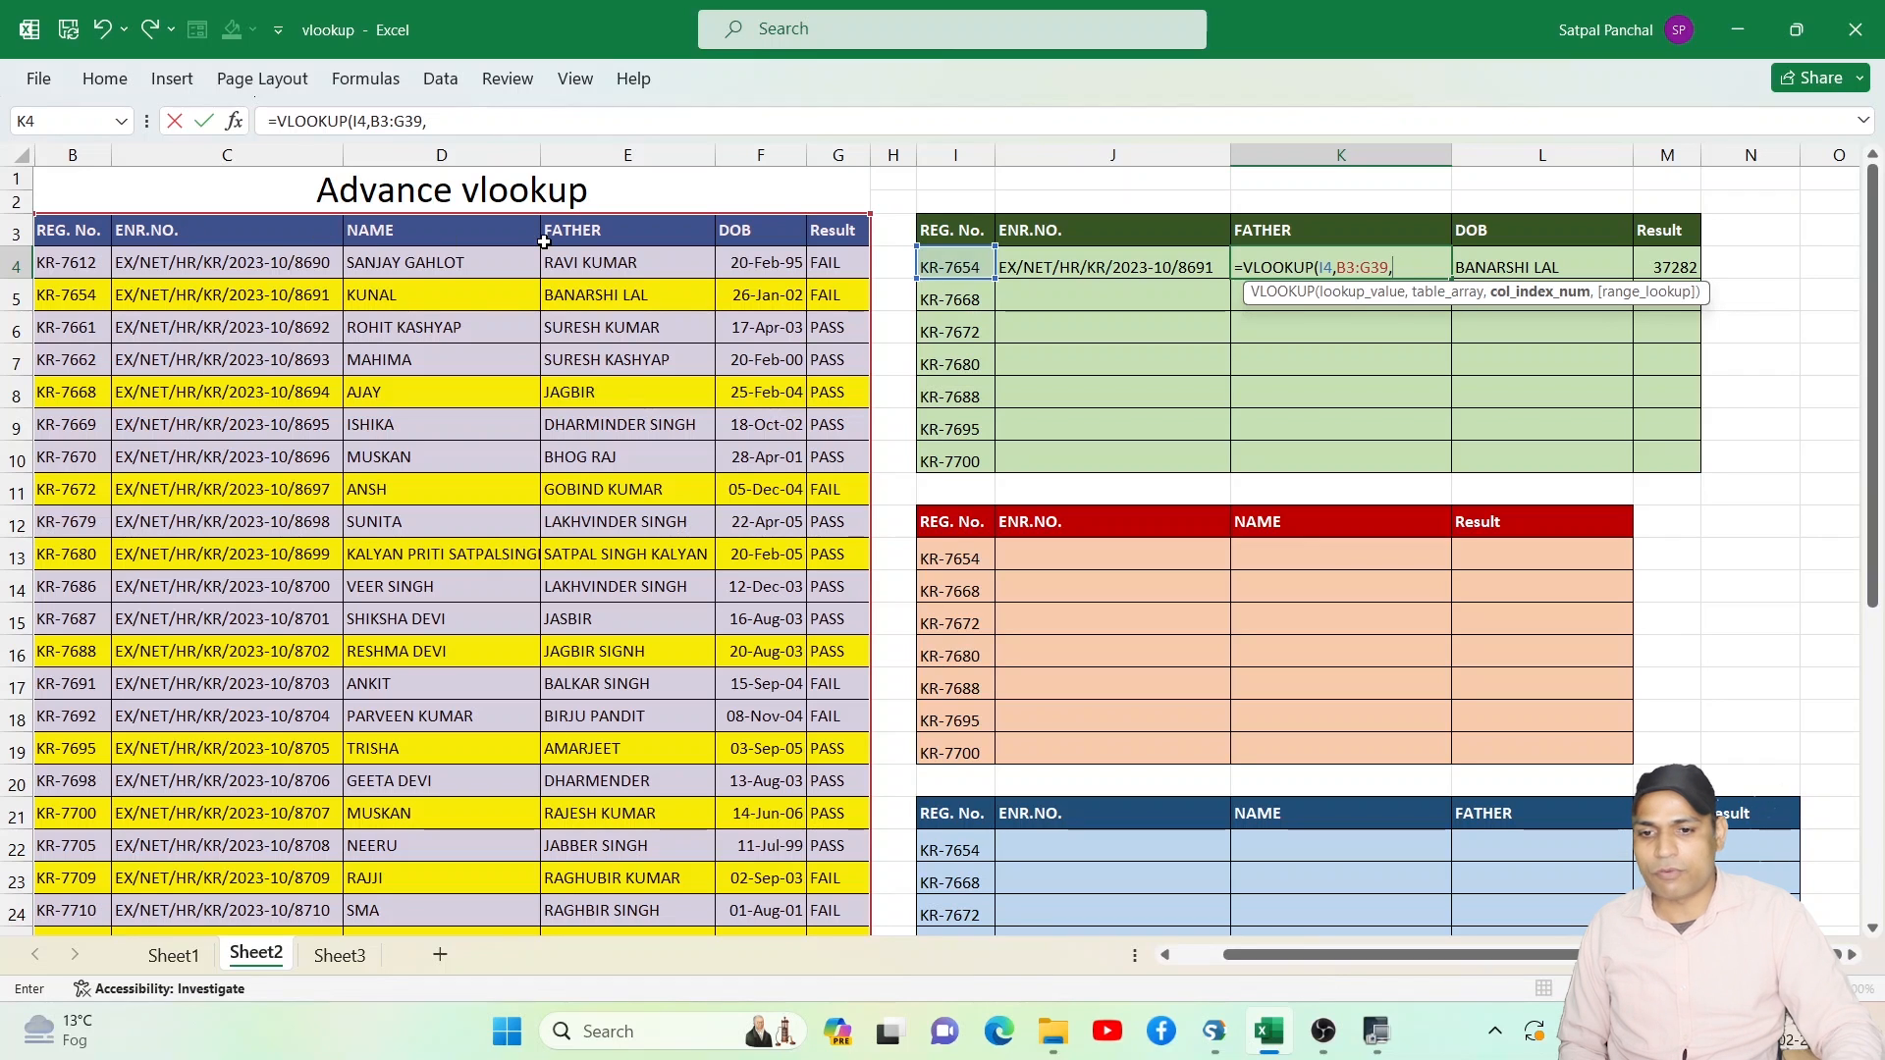
{"action": "type", "text": "4,"}
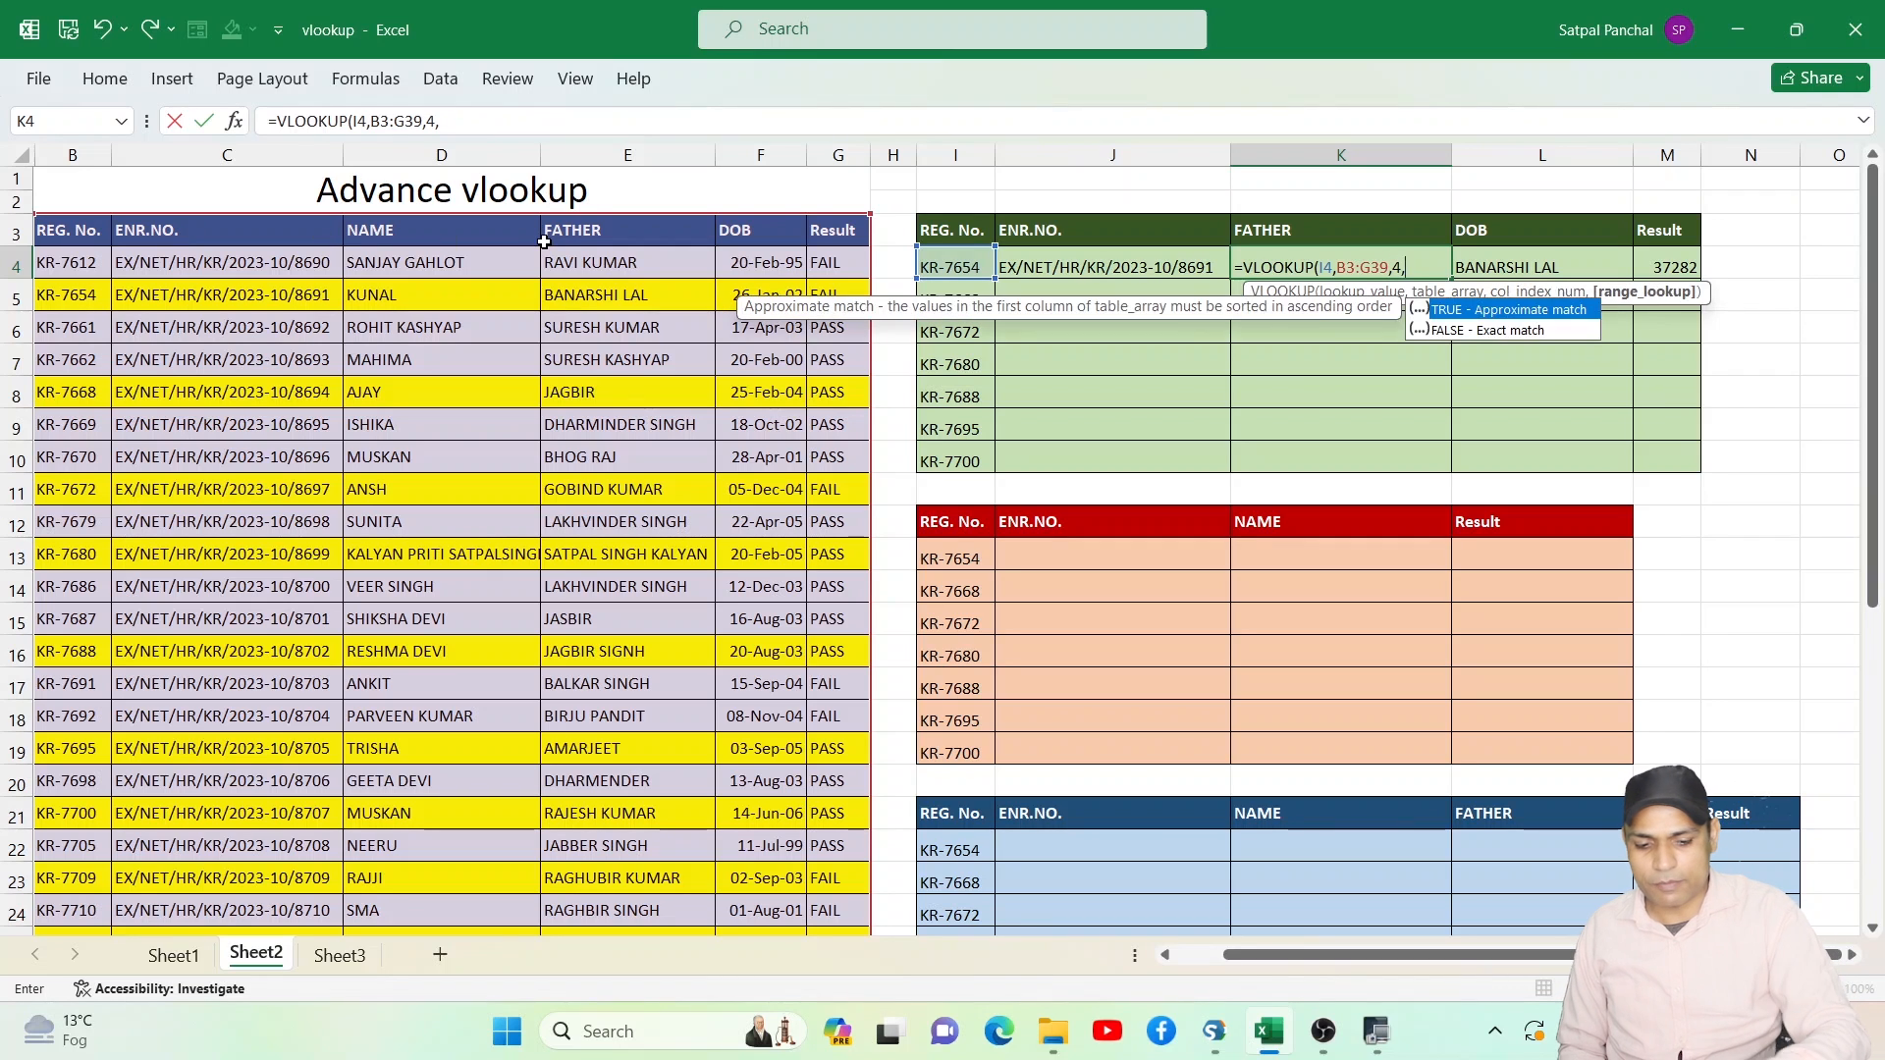
{"action": "type", "text": ")"}
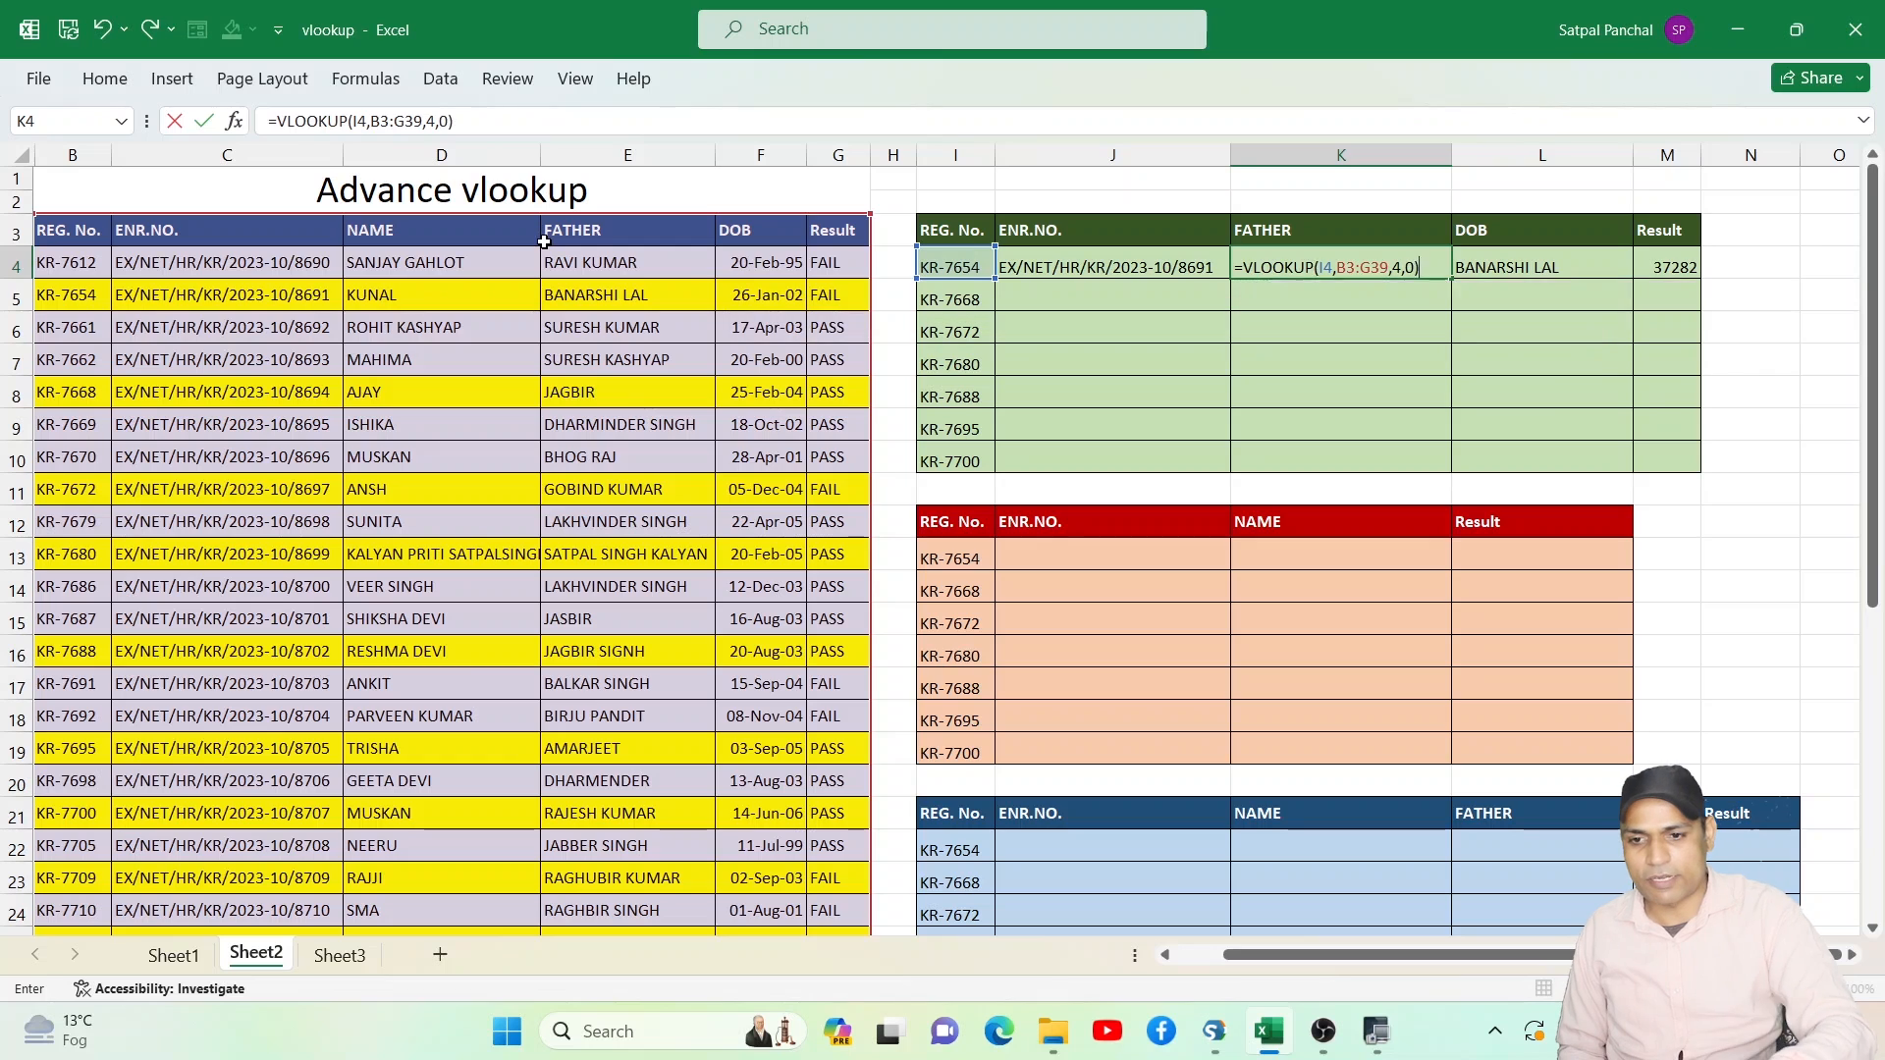
{"action": "key", "text": "Return"}
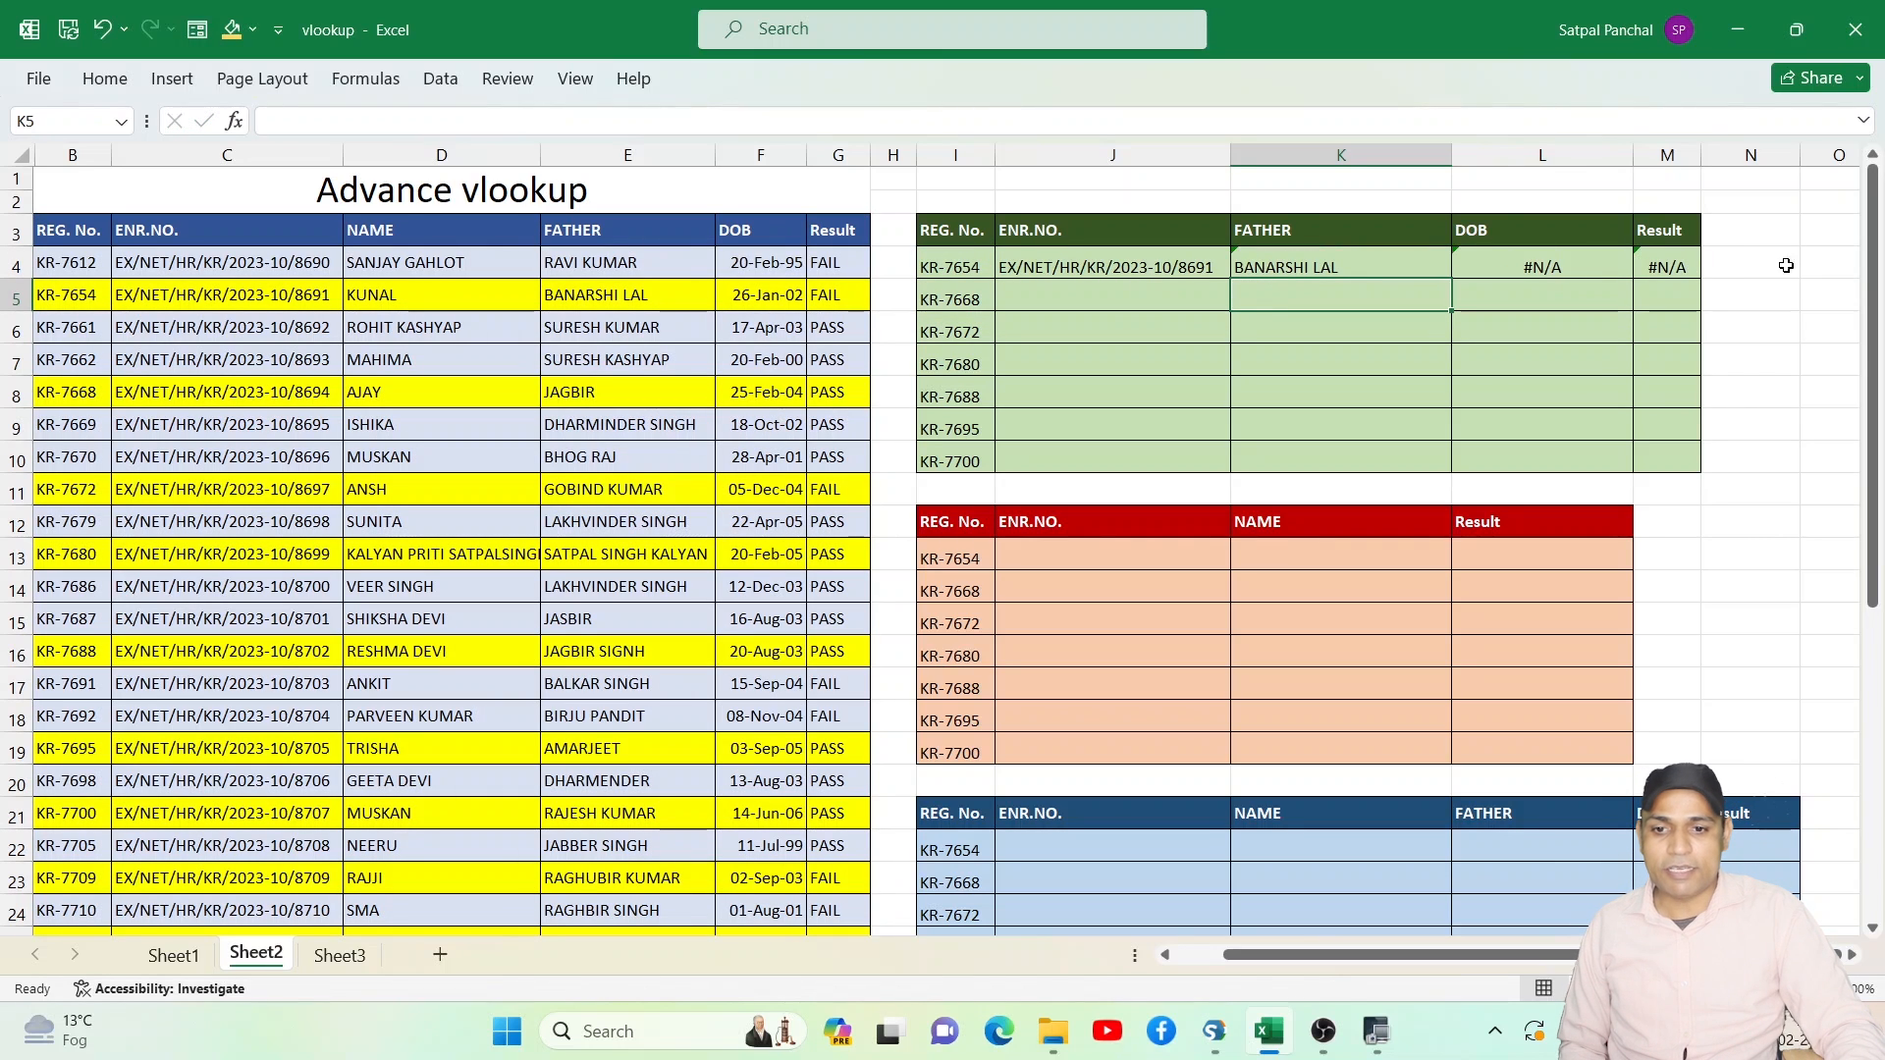
Examine the lookup value, table range and column index of the DOB formula in L4.
{"action": "double_click", "coordinate": [1562, 268]}
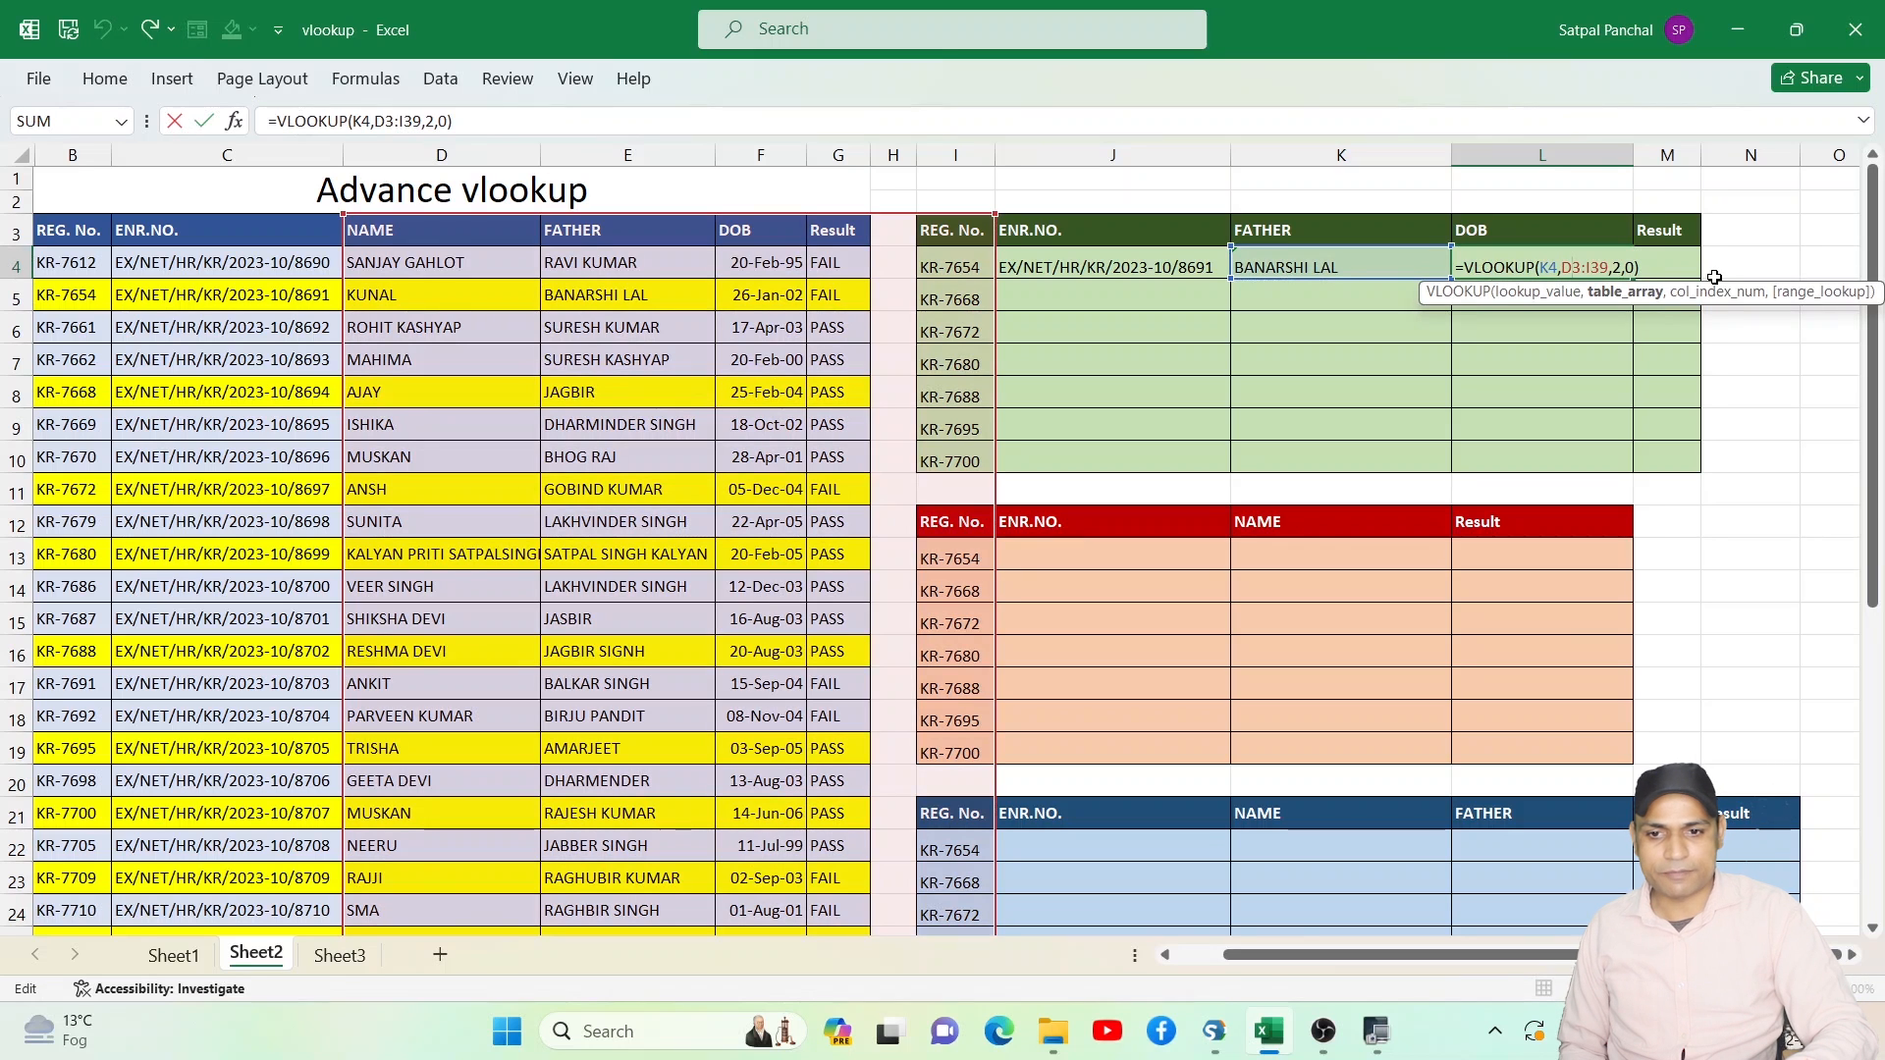
{"action": "key", "text": "Right"}
{"action": "key", "text": "Right"}
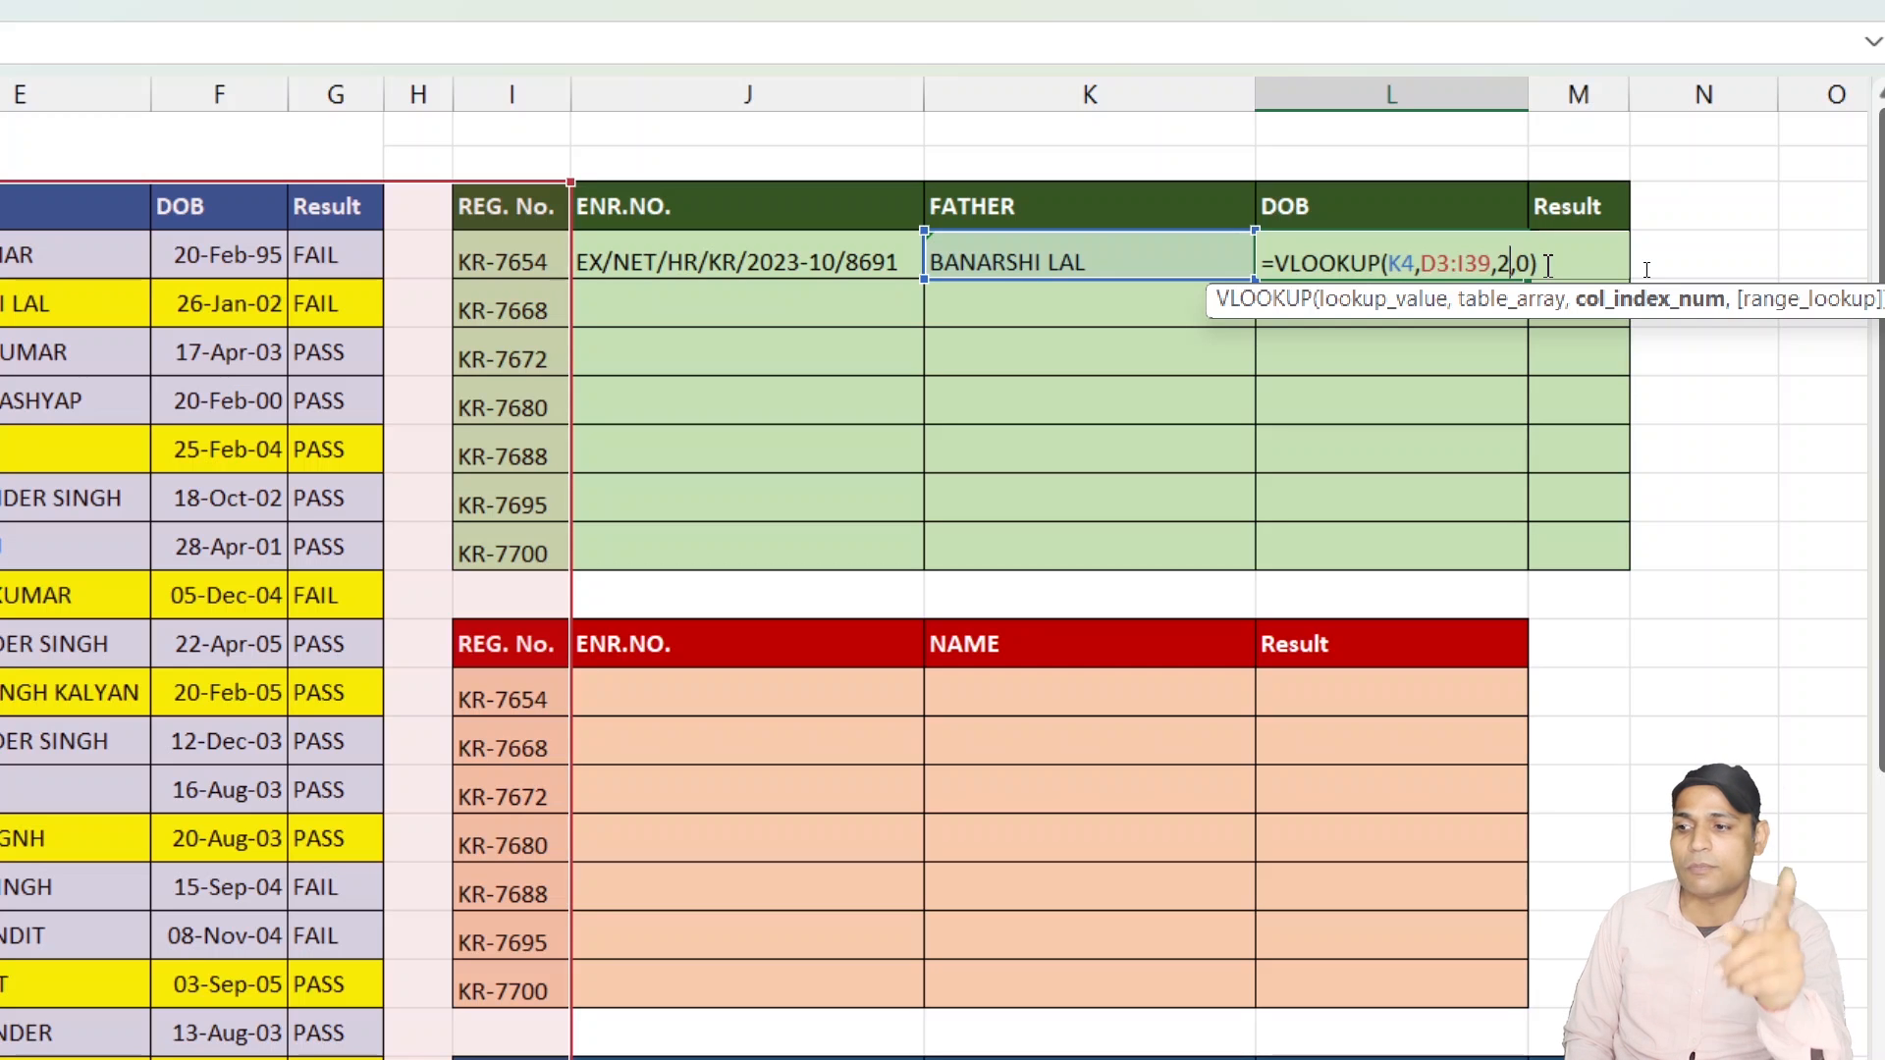
{"action": "key", "text": "Left"}
{"action": "key", "text": "Left"}
{"action": "key", "text": "Left"}
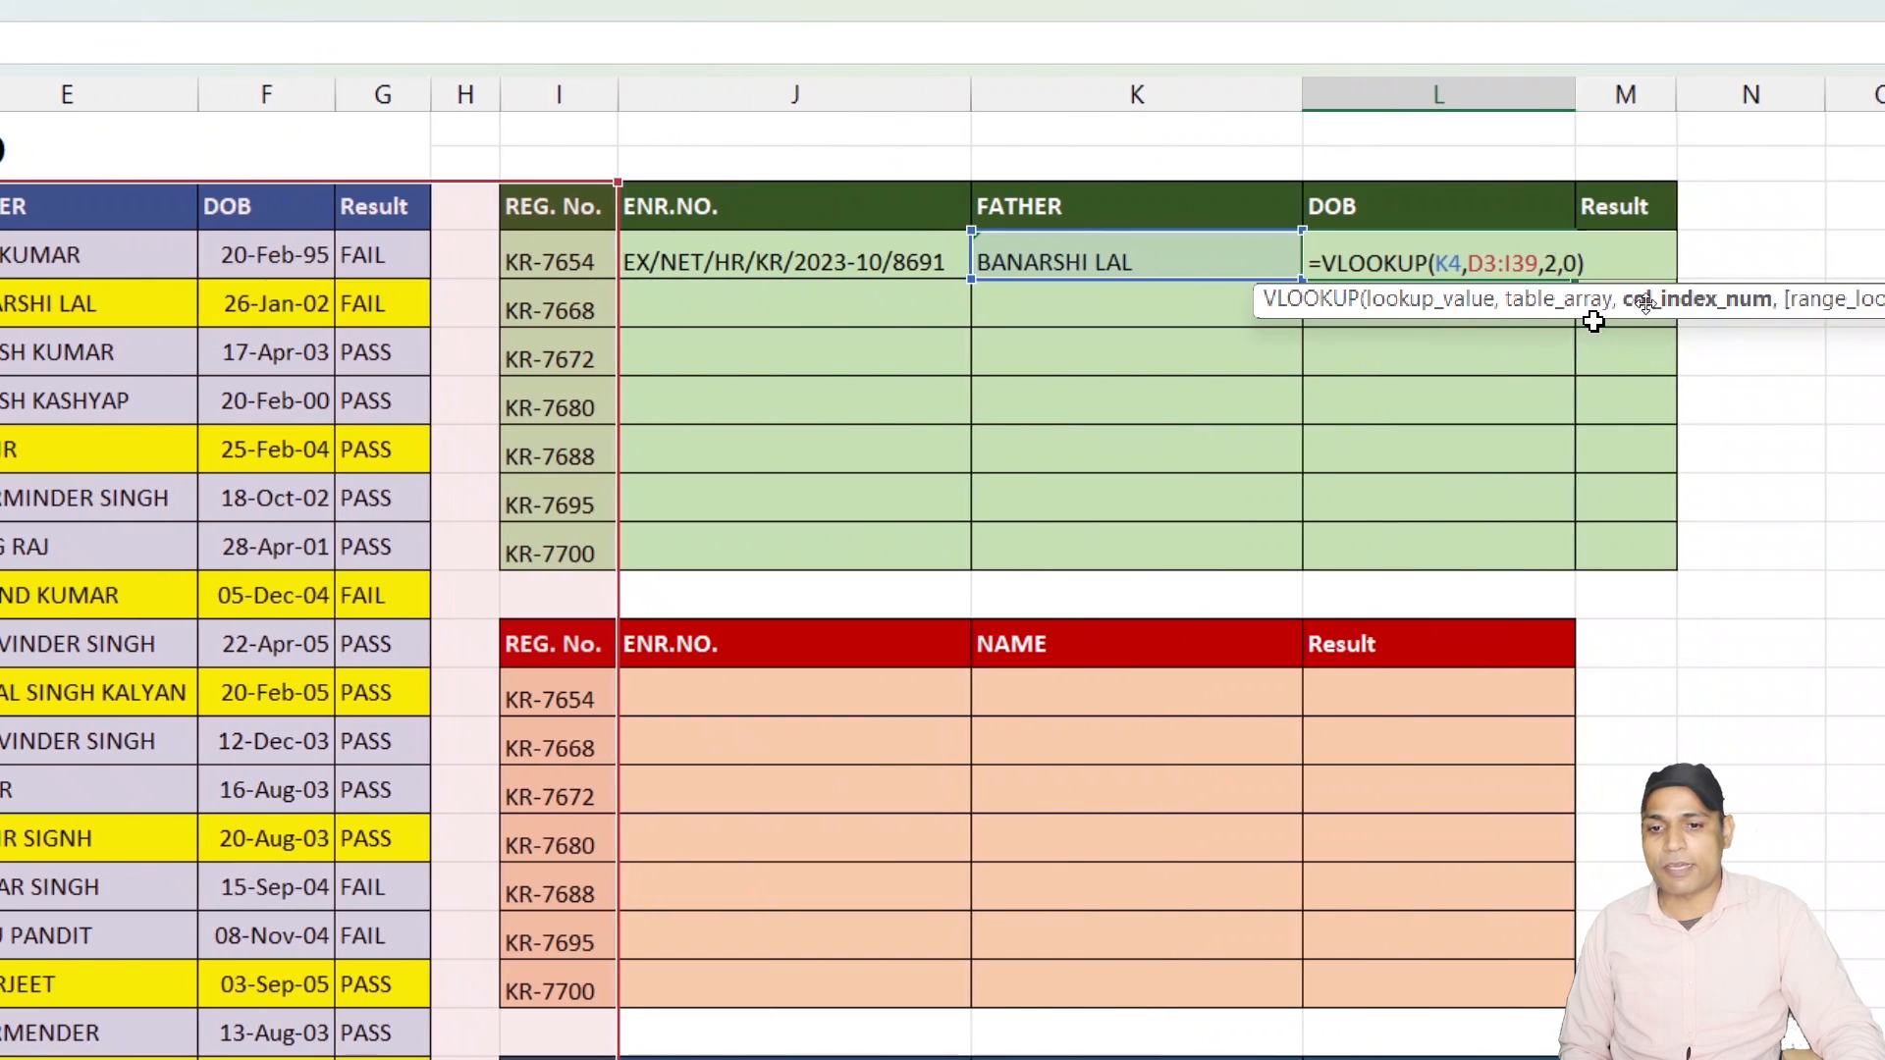
{"action": "key", "text": "BackSpace"}
{"action": "key", "text": "Return"}
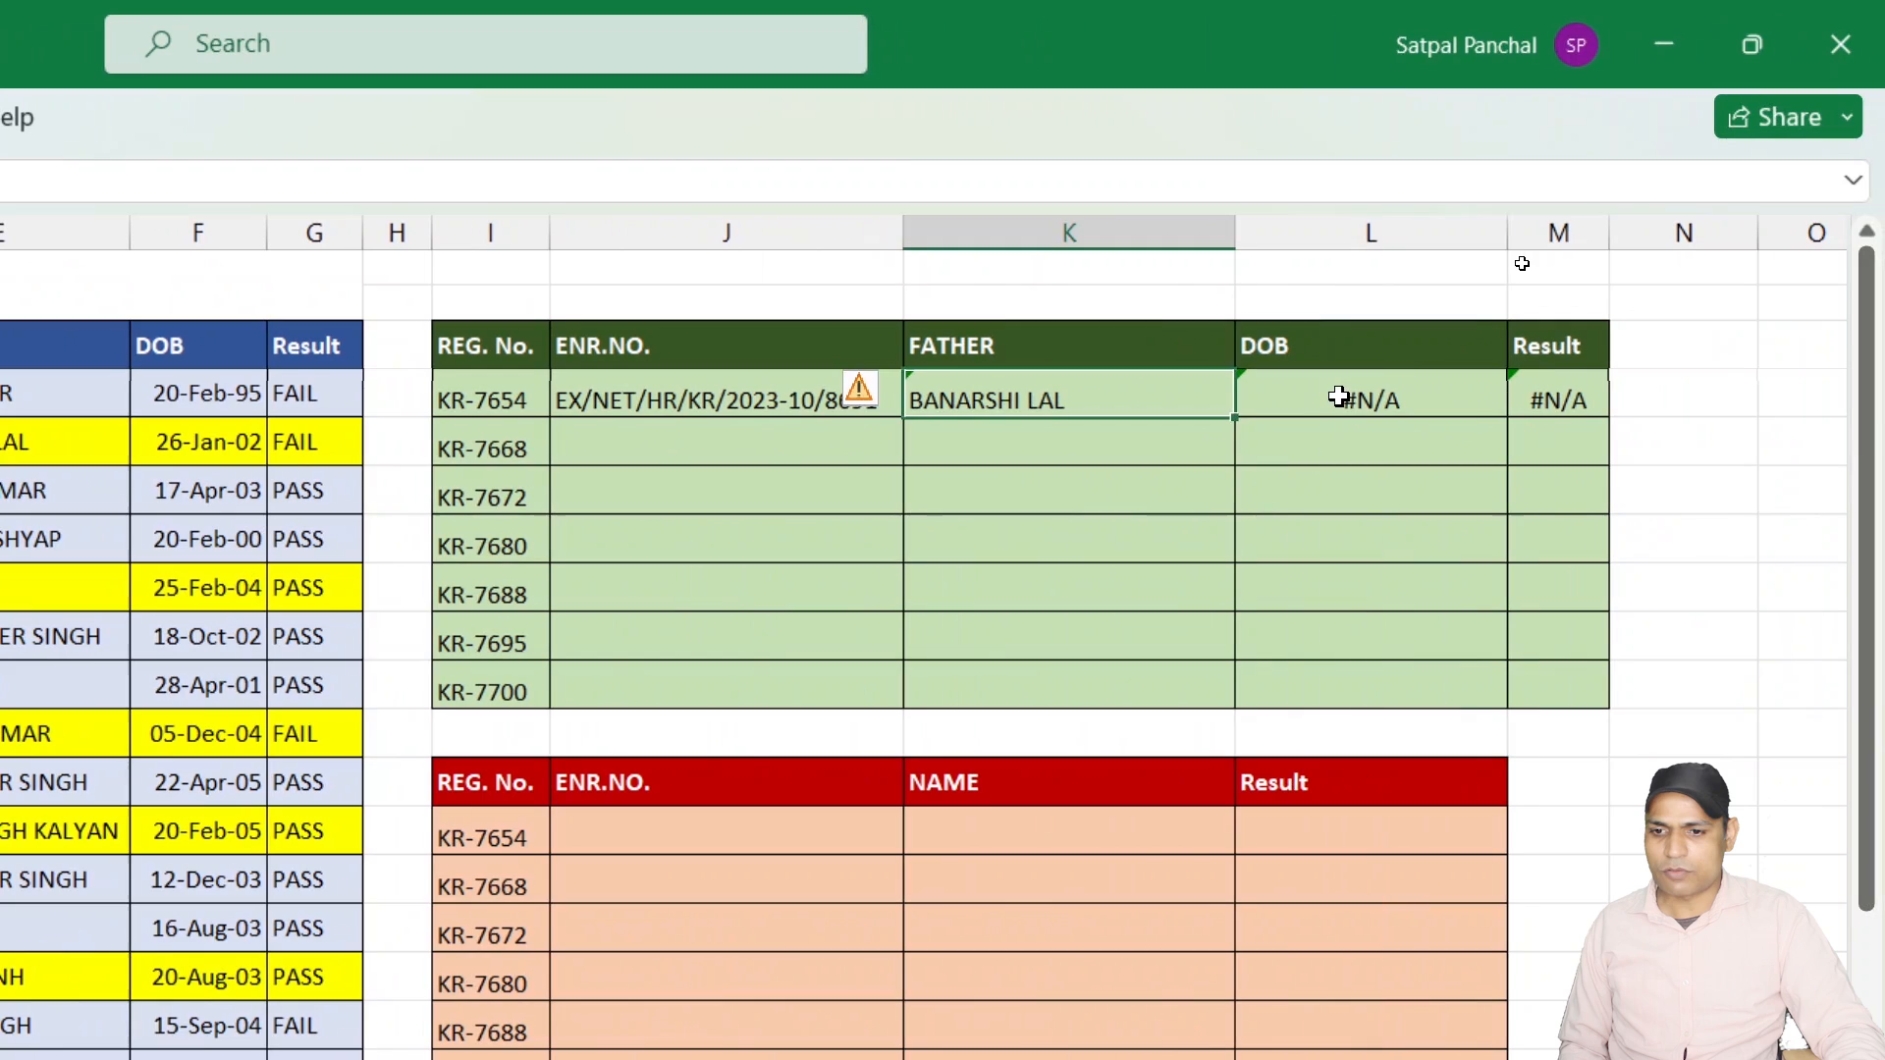
Clear the arguments of the DOB formula in L4 and set its lookup value to I4.
{"action": "double_click", "coordinate": [1403, 257]}
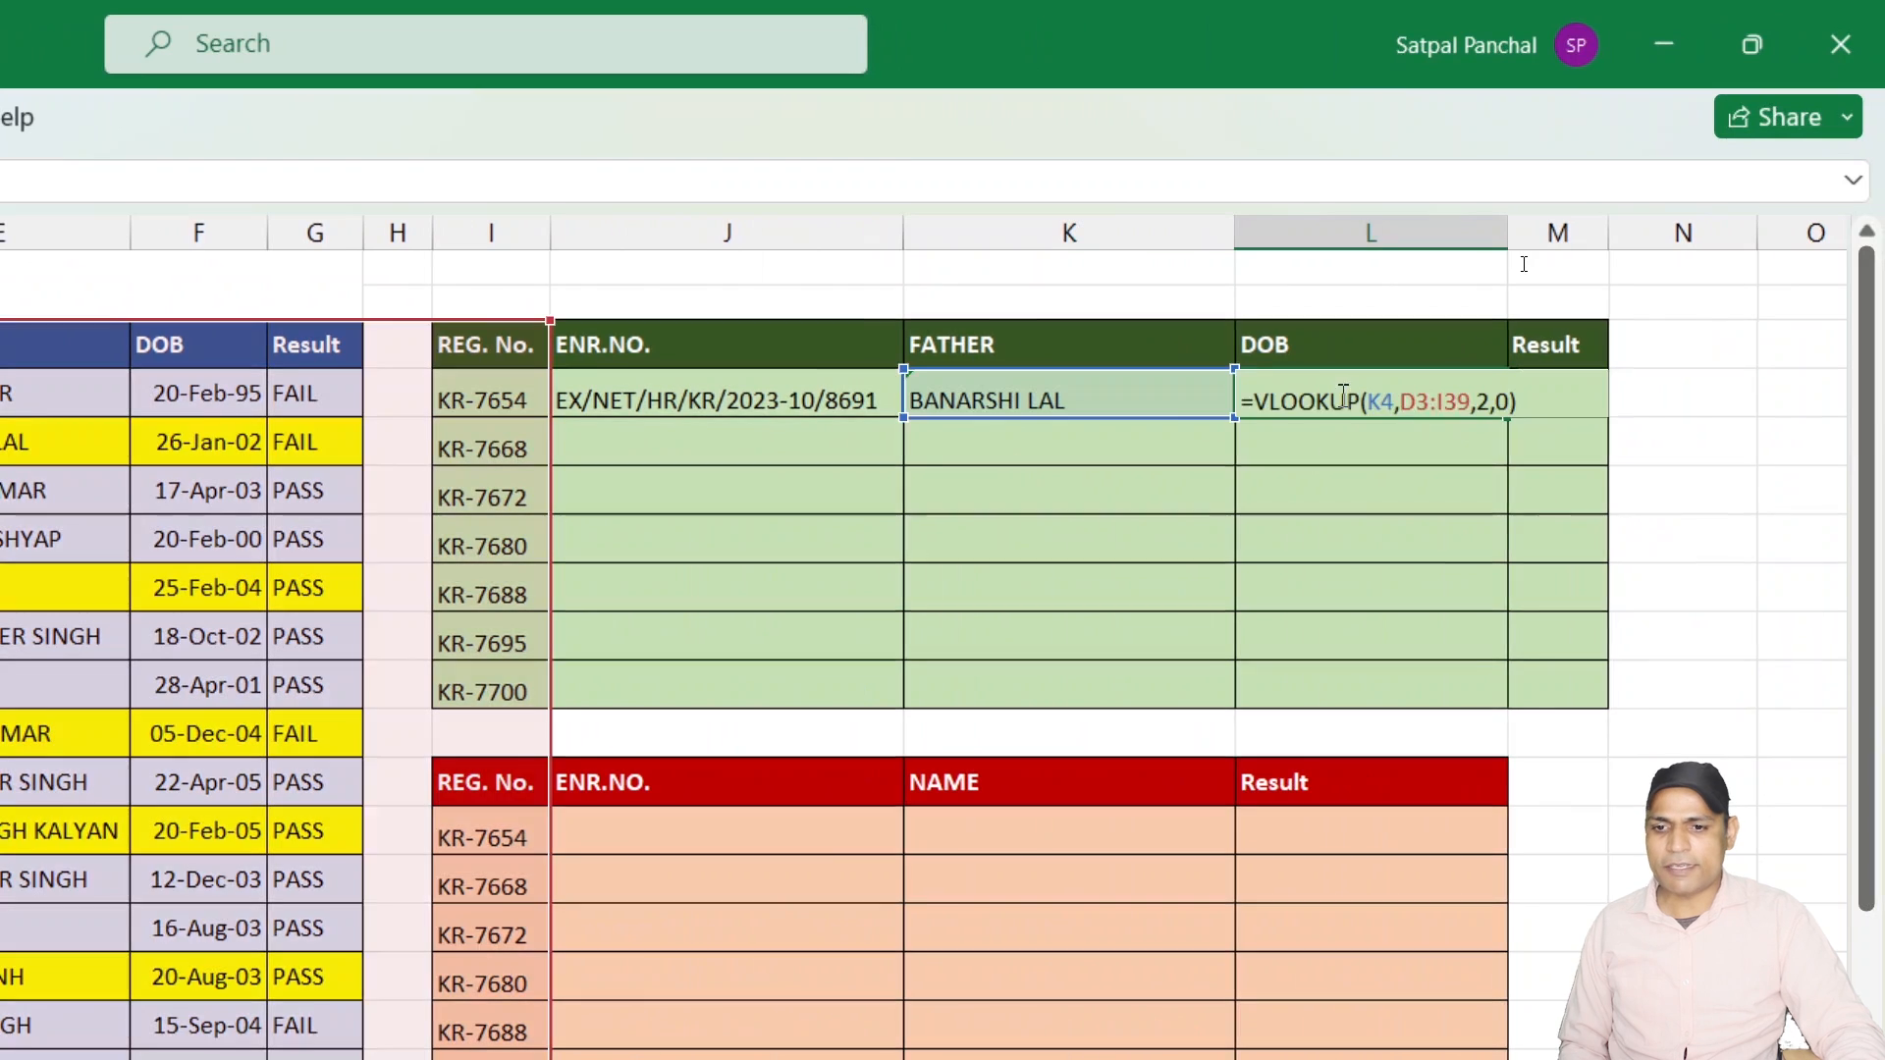
{"action": "key", "text": "Right"}
{"action": "key", "text": "Right"}
{"action": "key", "text": "Right"}
{"action": "key", "text": "Right"}
{"action": "key", "text": "Right"}
{"action": "key", "text": "Right"}
{"action": "key", "text": "Right"}
{"action": "key", "text": "Right"}
{"action": "key", "text": "Right"}
{"action": "key", "text": "Right"}
{"action": "key", "text": "Right"}
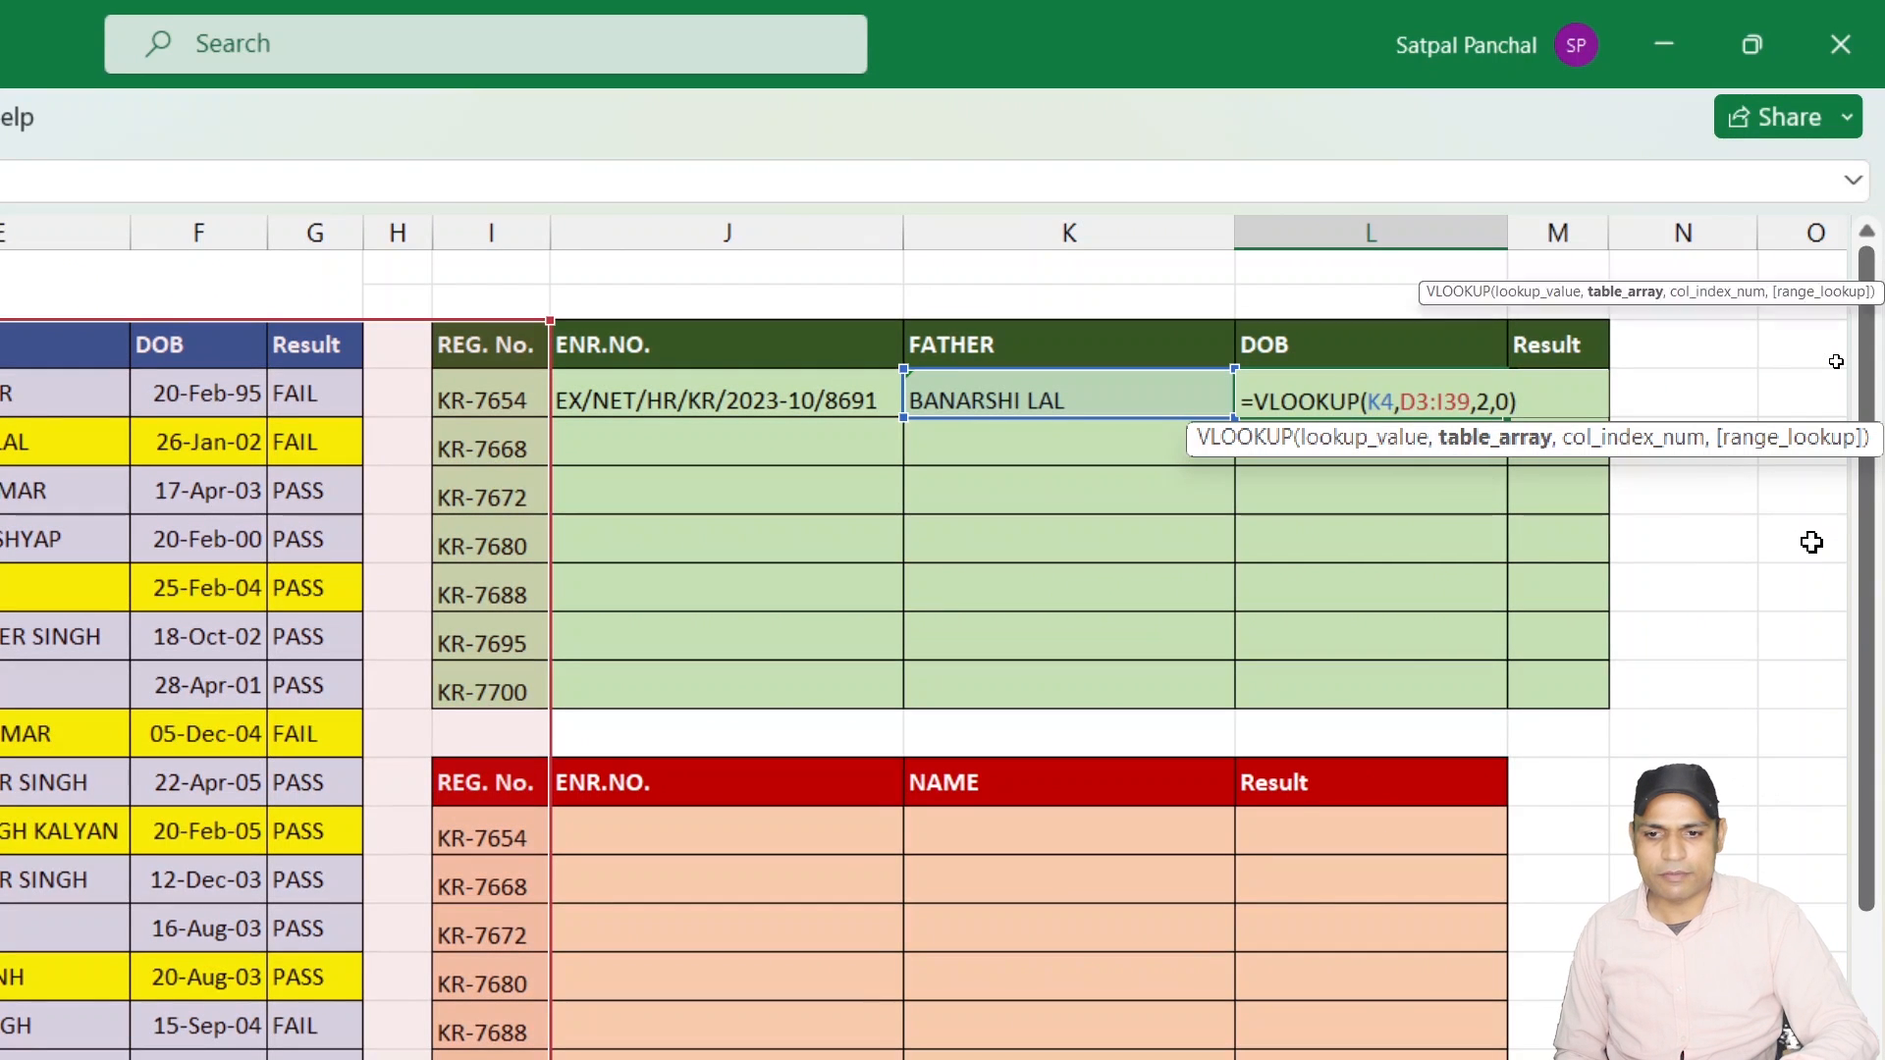
{"action": "key", "text": "Right"}
{"action": "key", "text": "Right"}
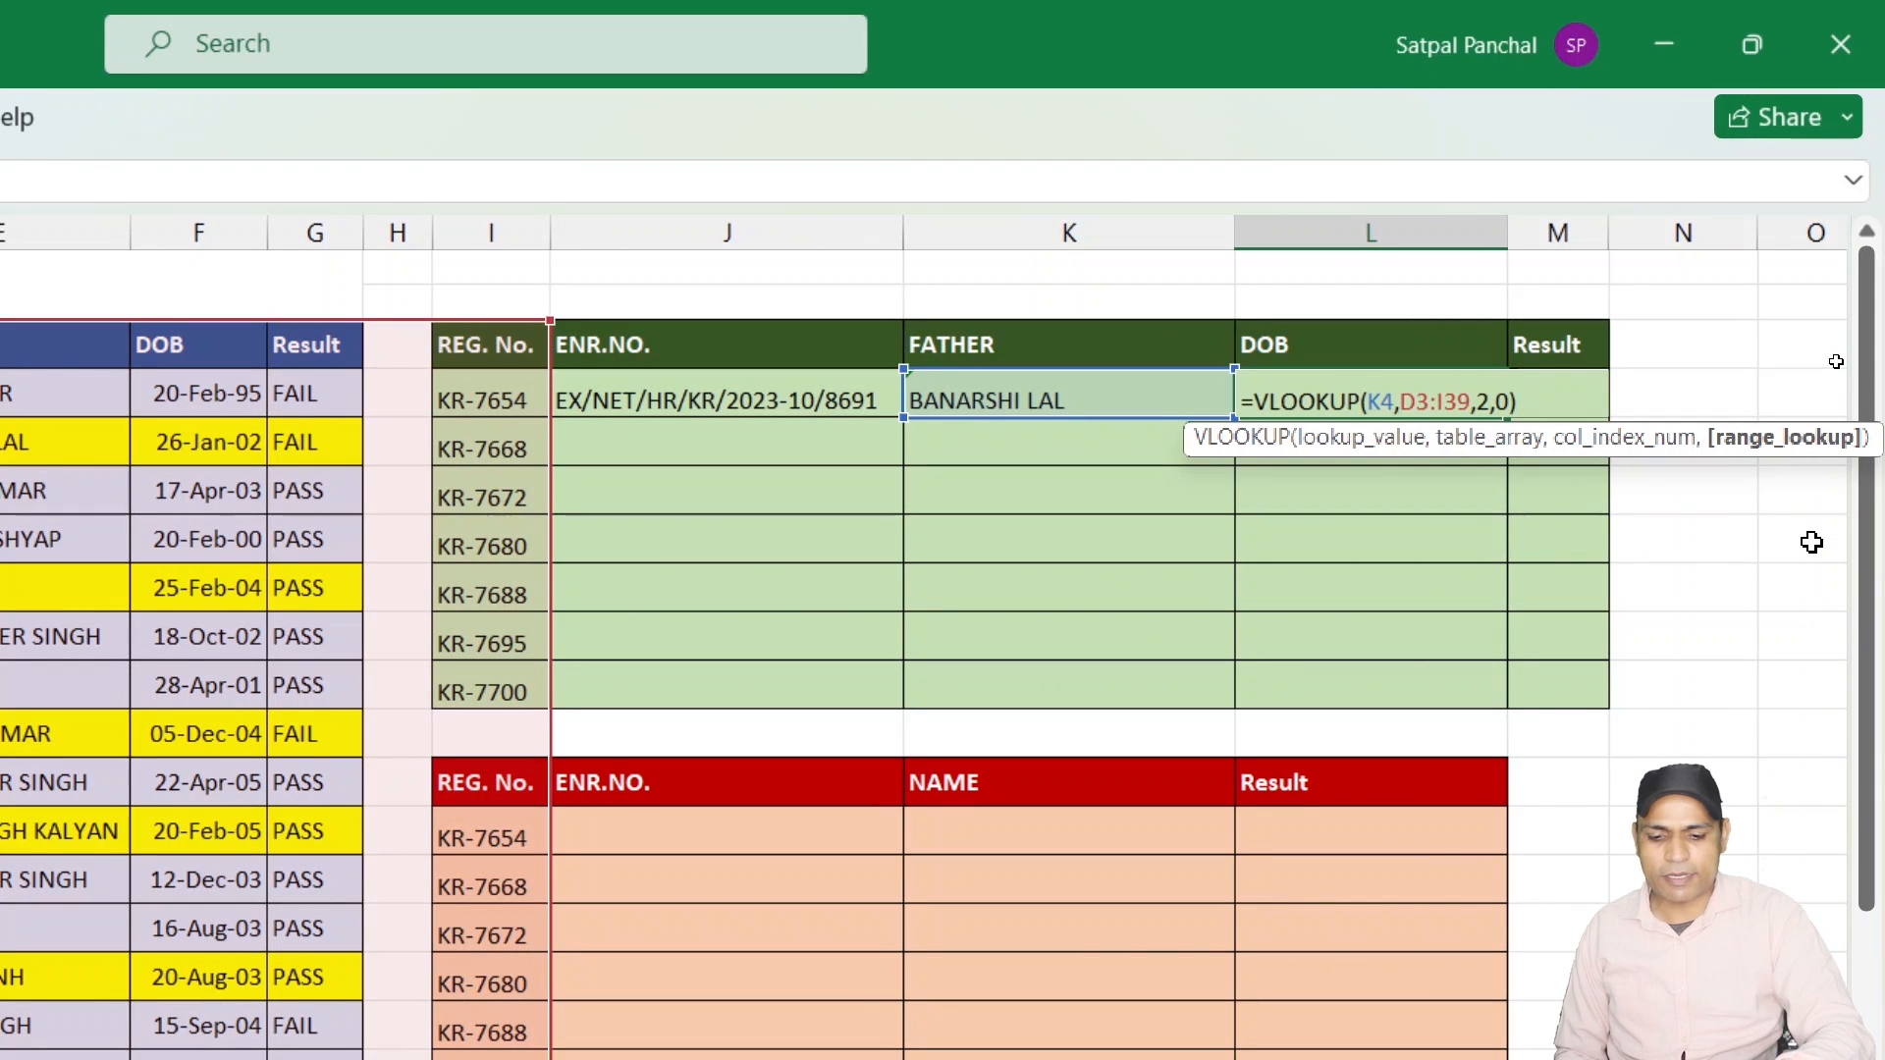
{"action": "key", "text": "BackSpace"}
{"action": "key", "text": "BackSpace"}
{"action": "key", "text": "BackSpace"}
{"action": "key", "text": "BackSpace"}
{"action": "key", "text": "BackSpace"}
{"action": "key", "text": "BackSpace"}
{"action": "key", "text": "BackSpace"}
{"action": "key", "text": "BackSpace"}
{"action": "key", "text": "BackSpace"}
{"action": "key", "text": "BackSpace"}
{"action": "key", "text": "BackSpace"}
{"action": "key", "text": "BackSpace"}
{"action": "key", "text": "BackSpace"}
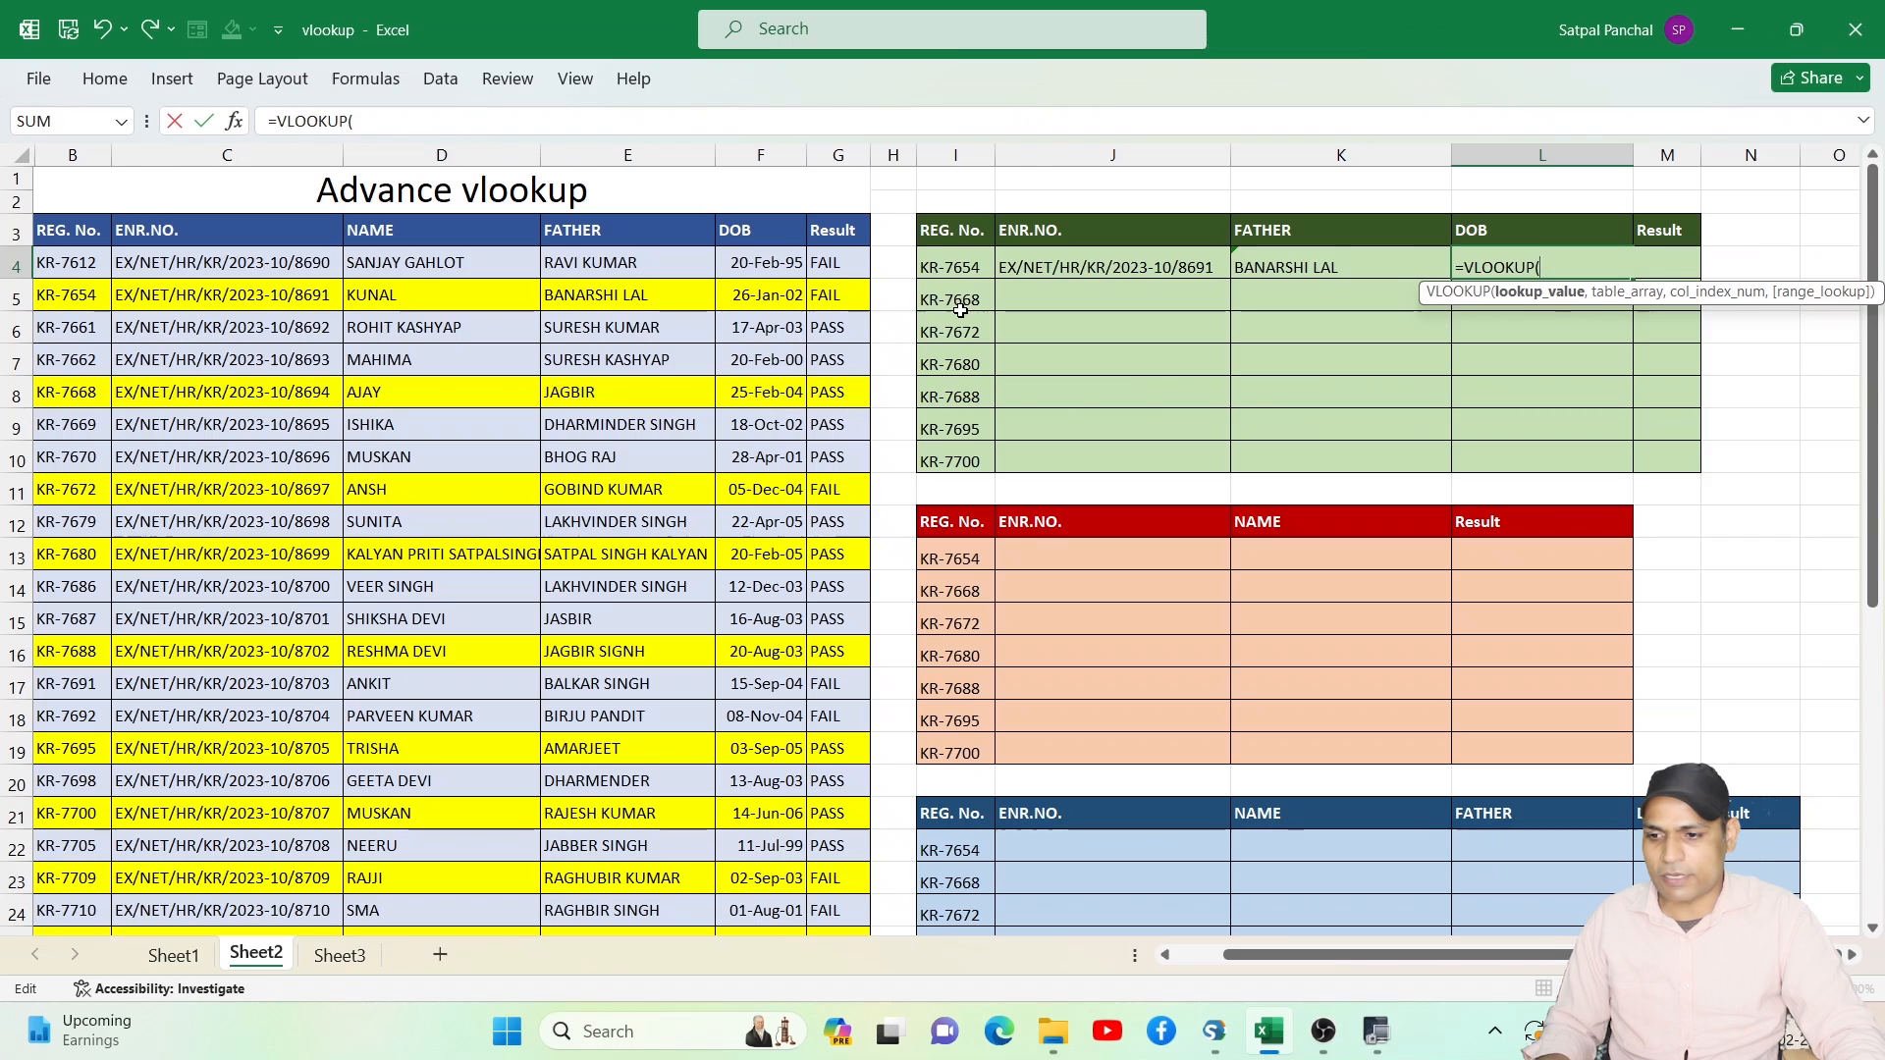
{"action": "left_click", "coordinate": [955, 267]}
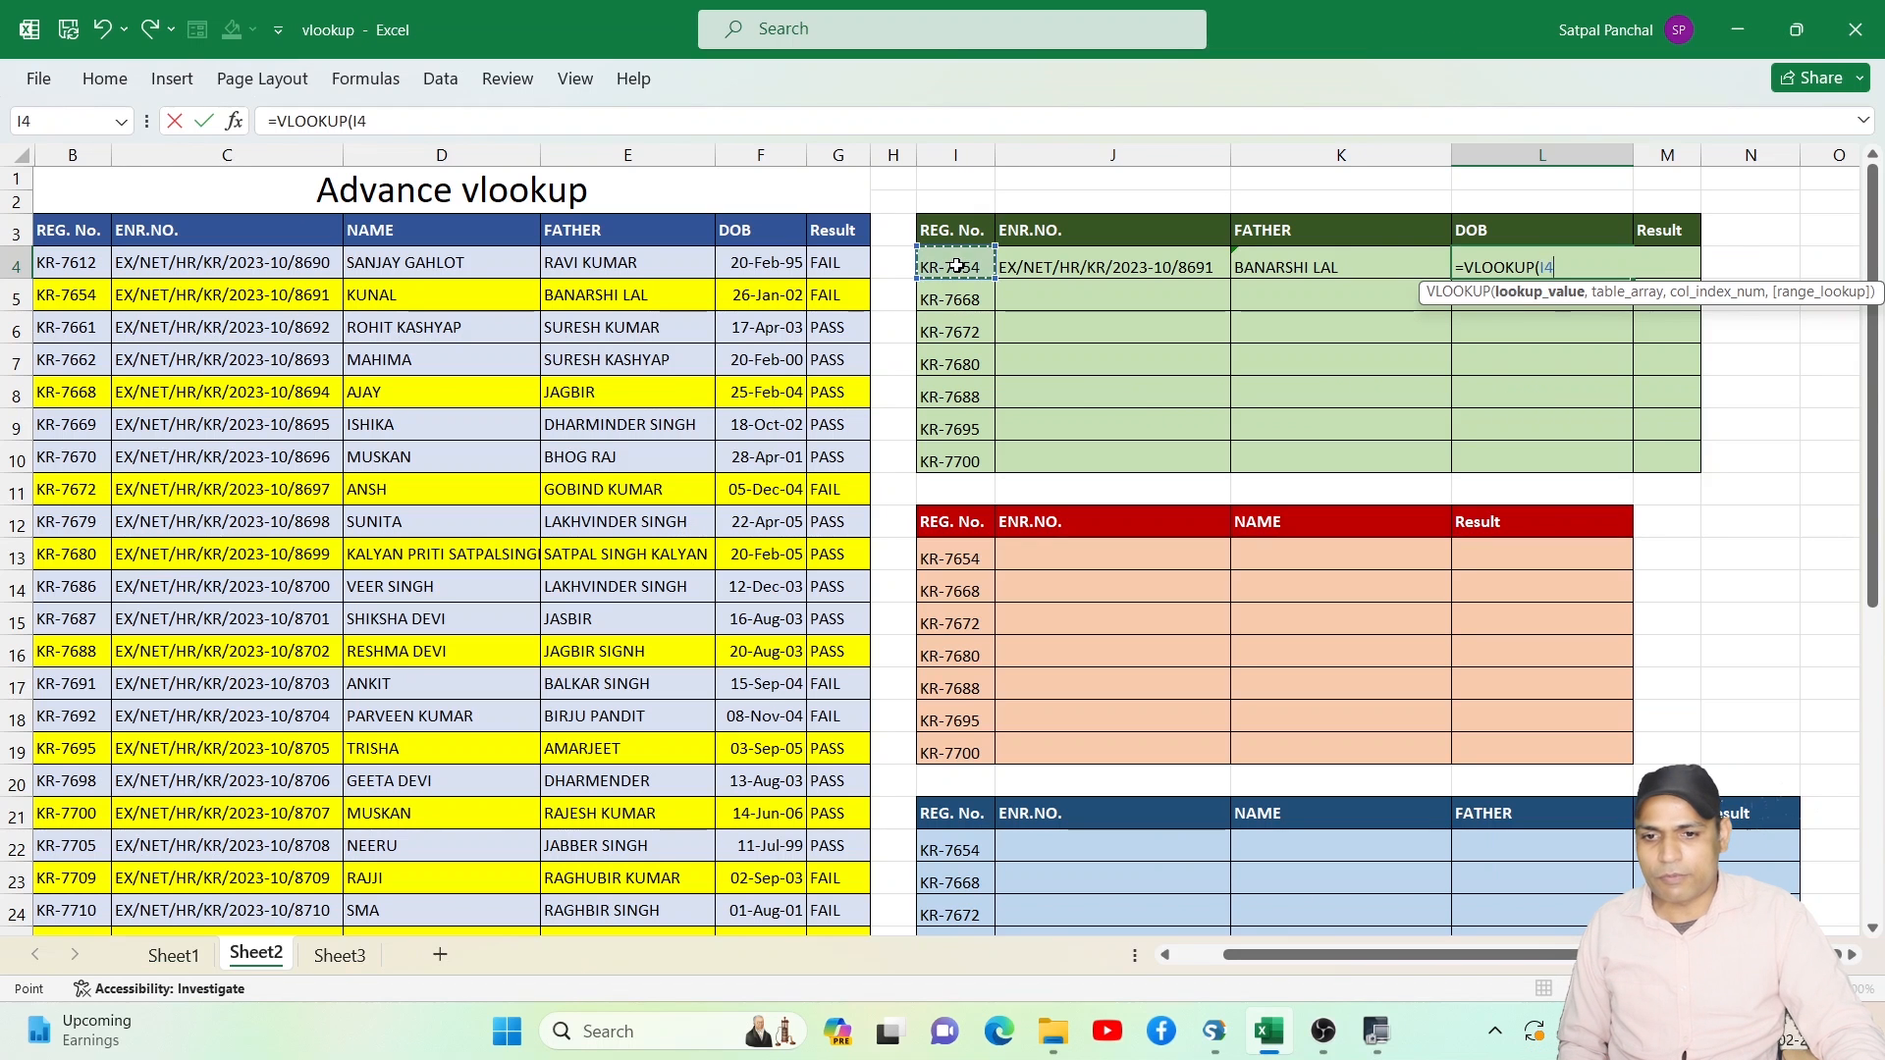
Complete the L4 VLOOKUP with source table range B3:G39, column index 5 and exact match 0.
{"action": "type", "text": ","}
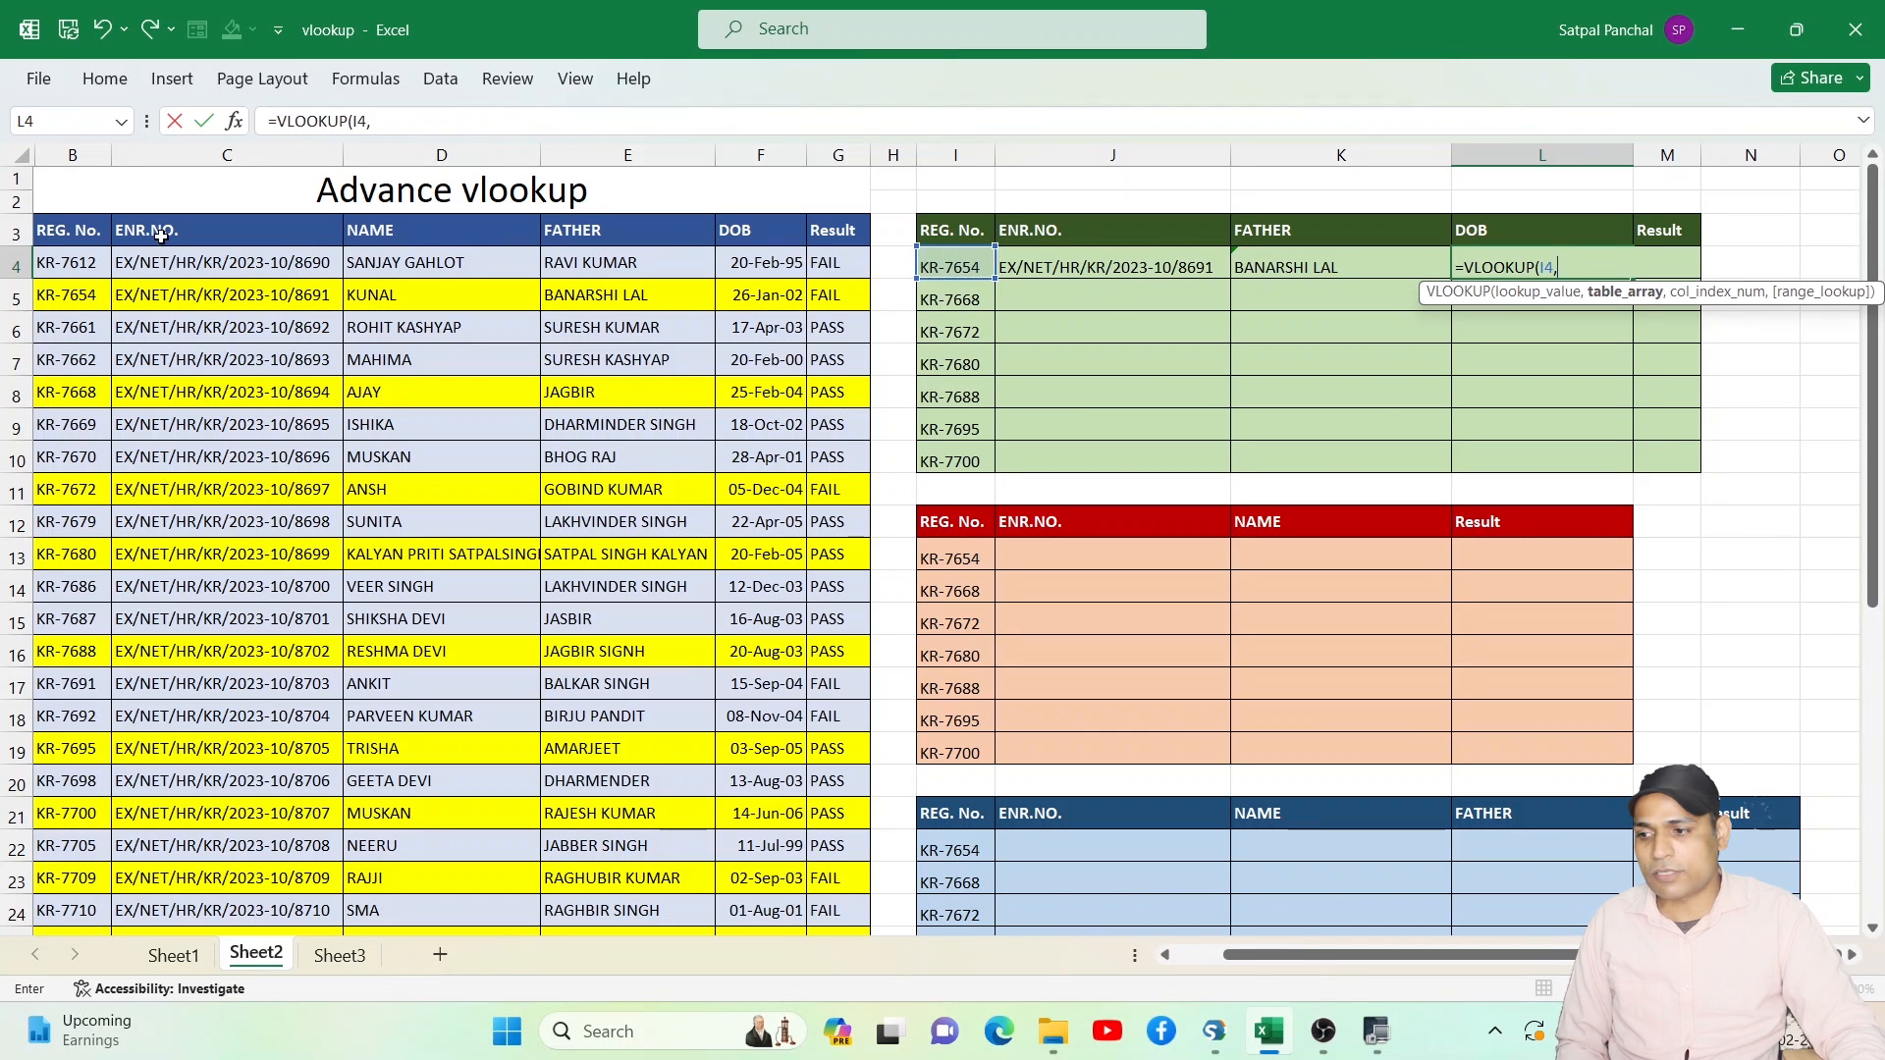
{"action": "left_click", "coordinate": [86, 229]}
{"action": "key", "text": "ctrl+shift+Right"}
{"action": "key", "text": "ctrl+shift+Down"}
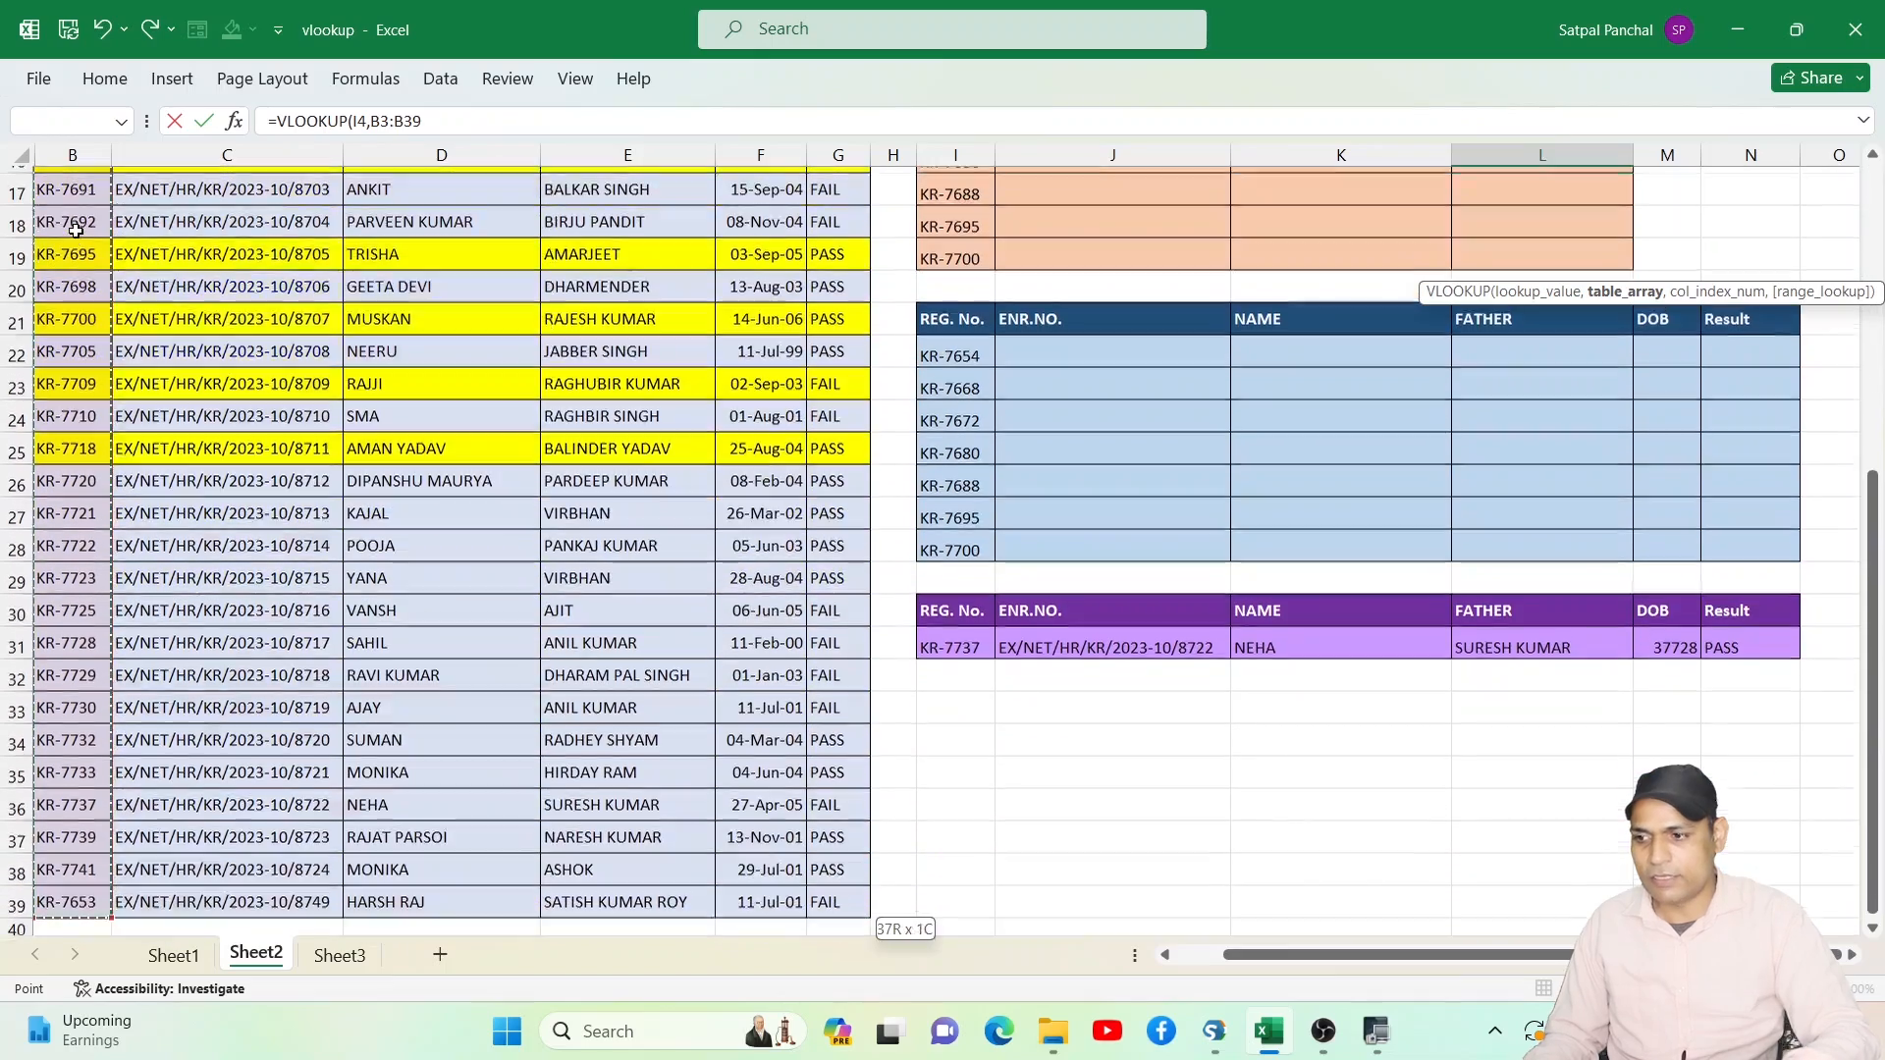
{"action": "scroll", "coordinate": [76, 231], "scroll_direction": "up", "scroll_amount": 6}
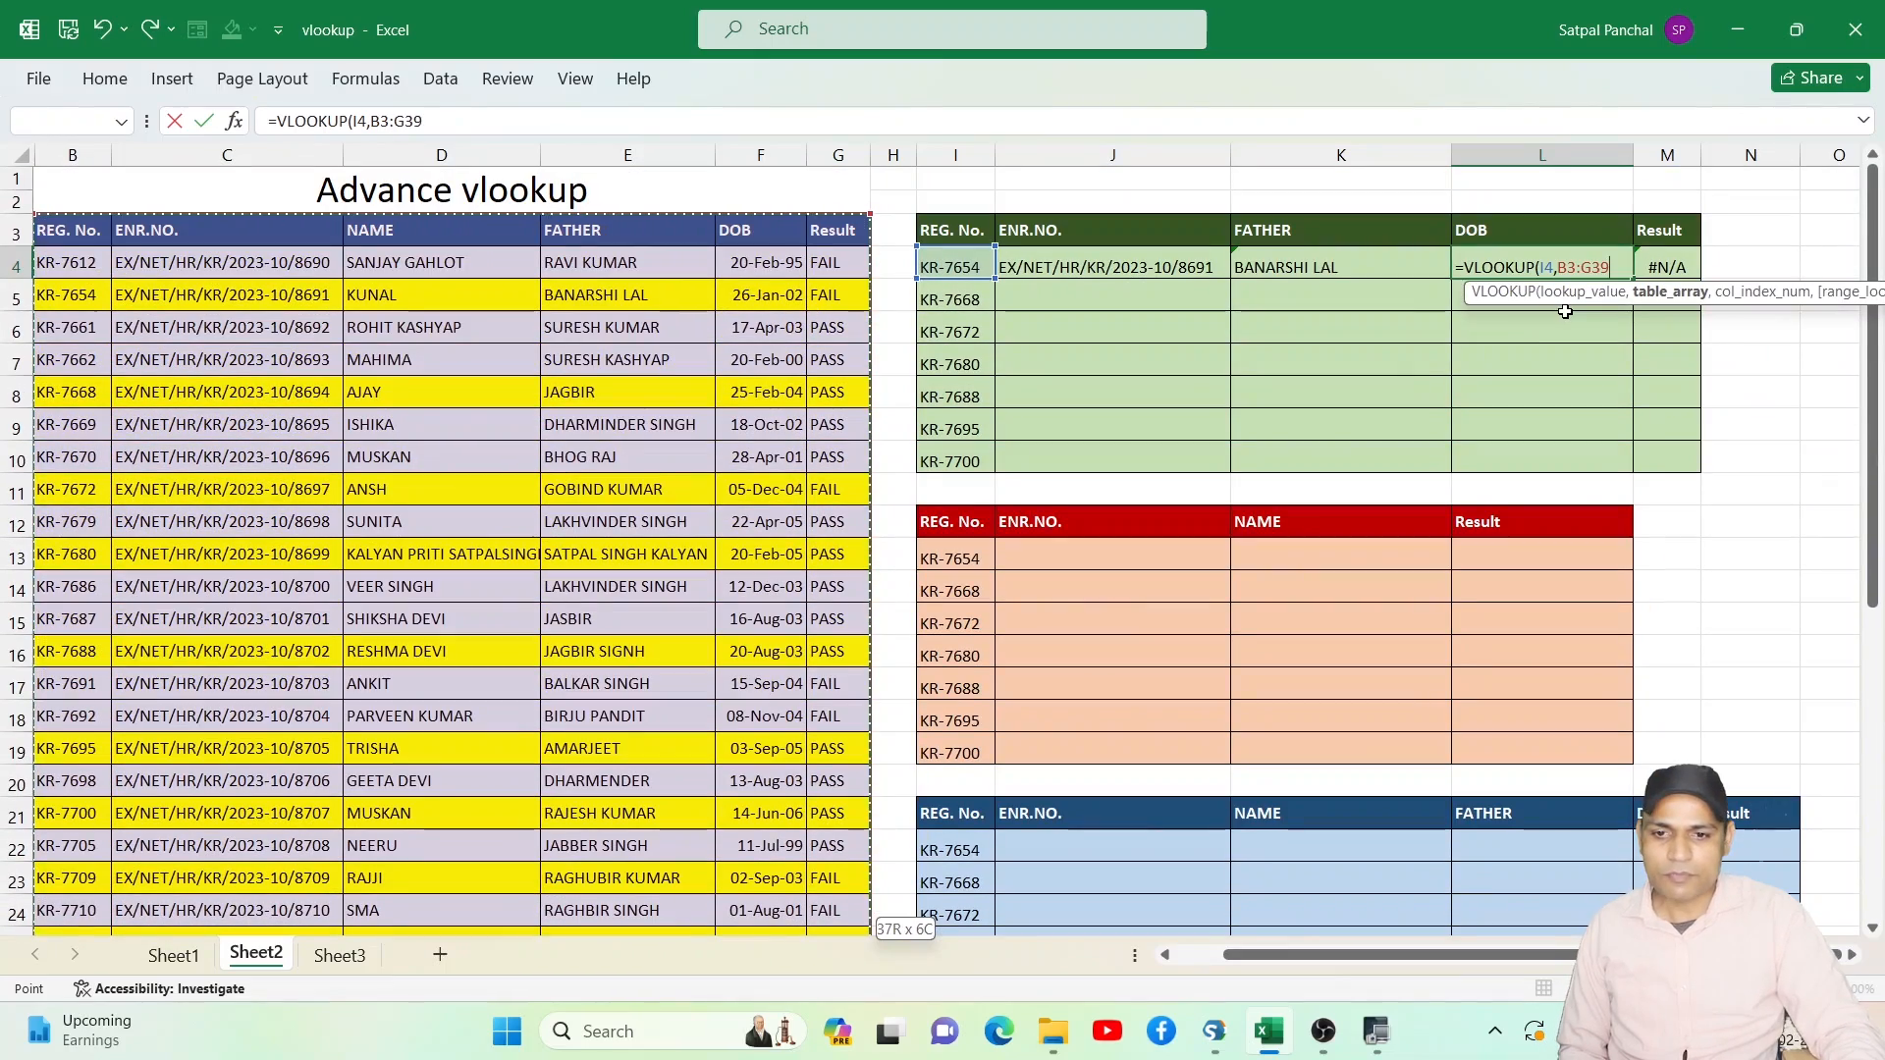
{"action": "type", "text": ","}
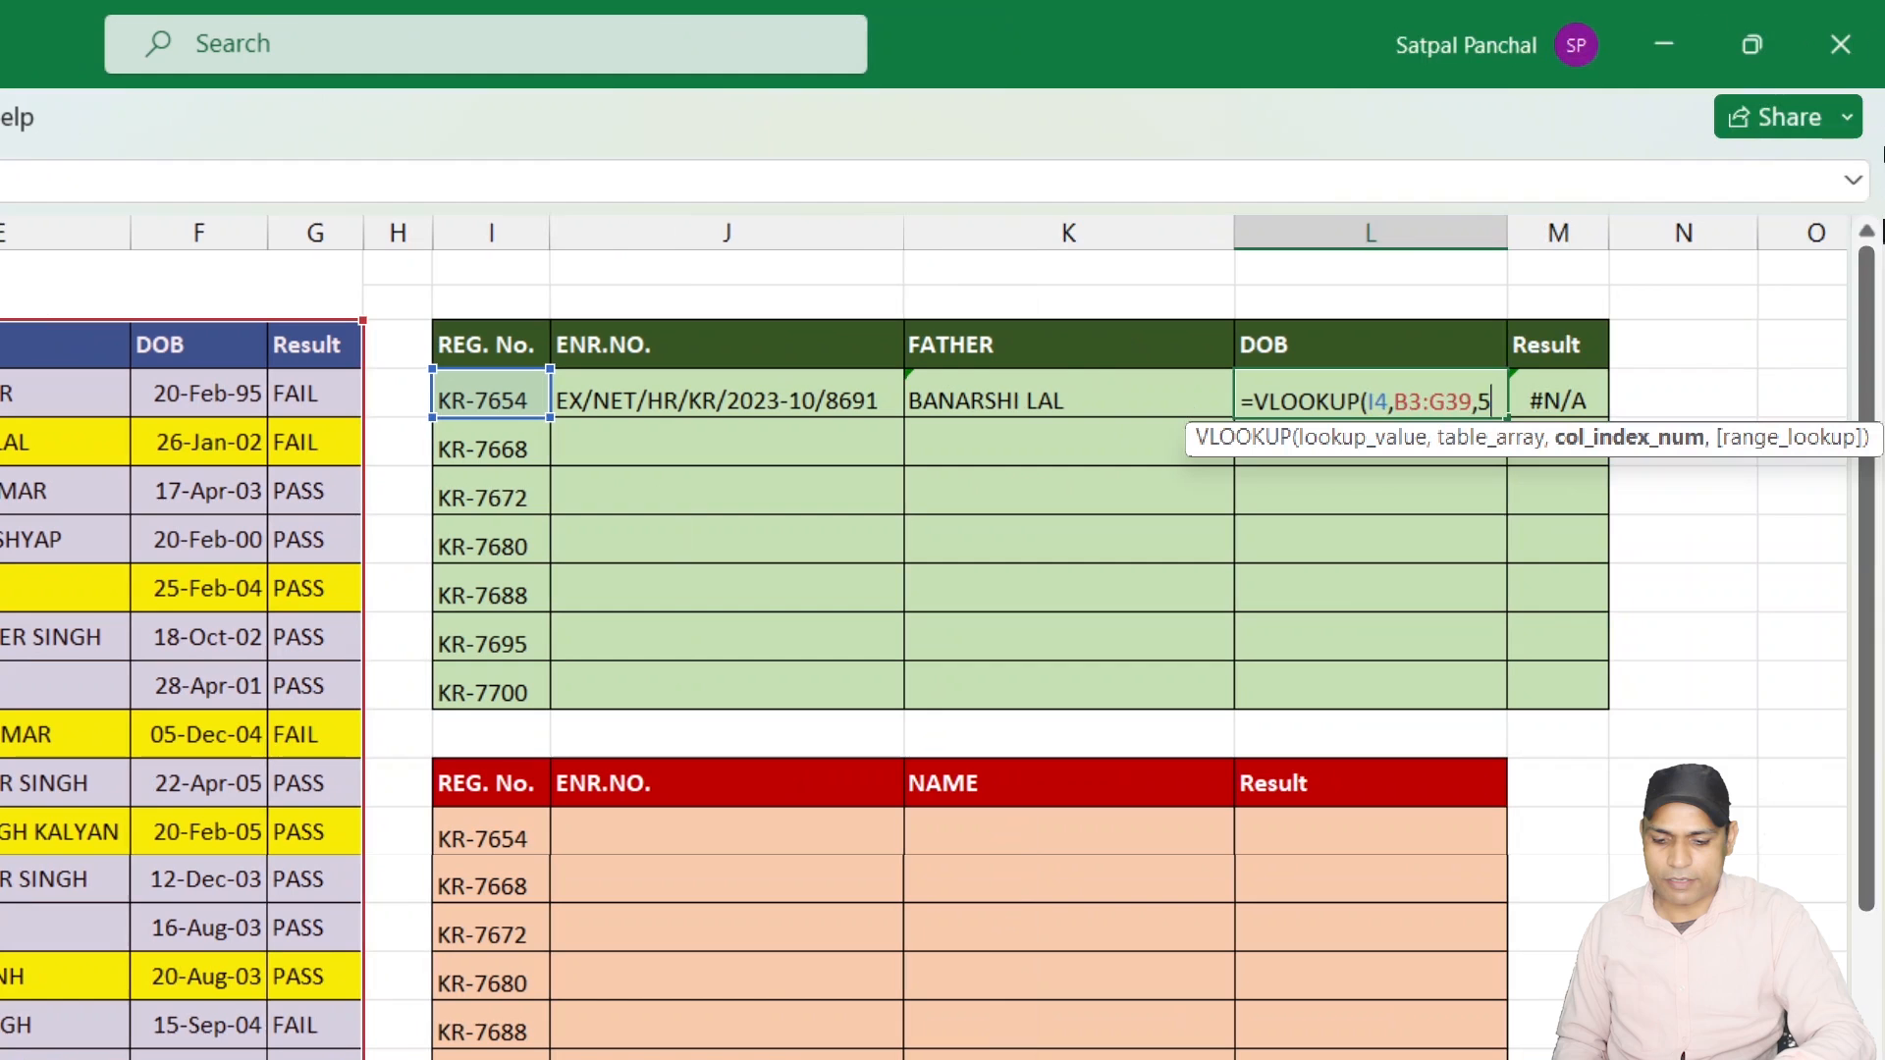
{"action": "type", "text": "5"}
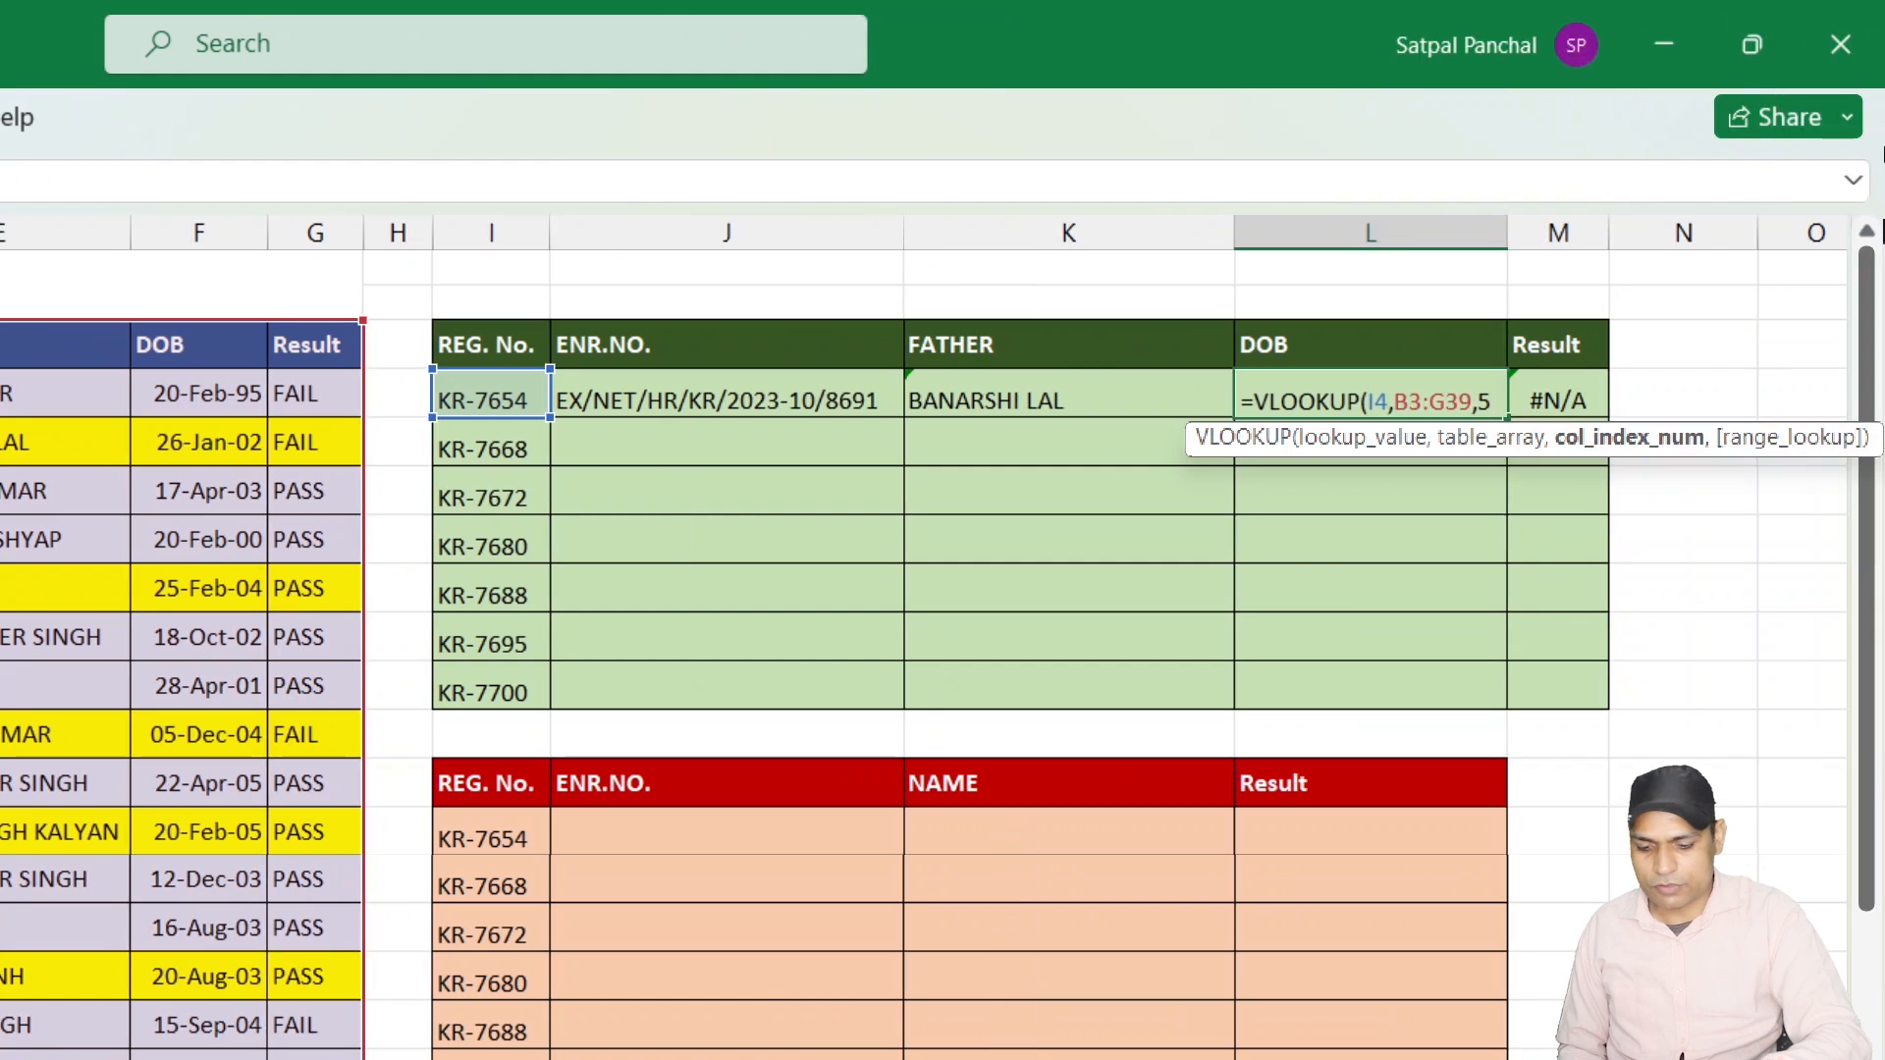
{"action": "type", "text": ",0"}
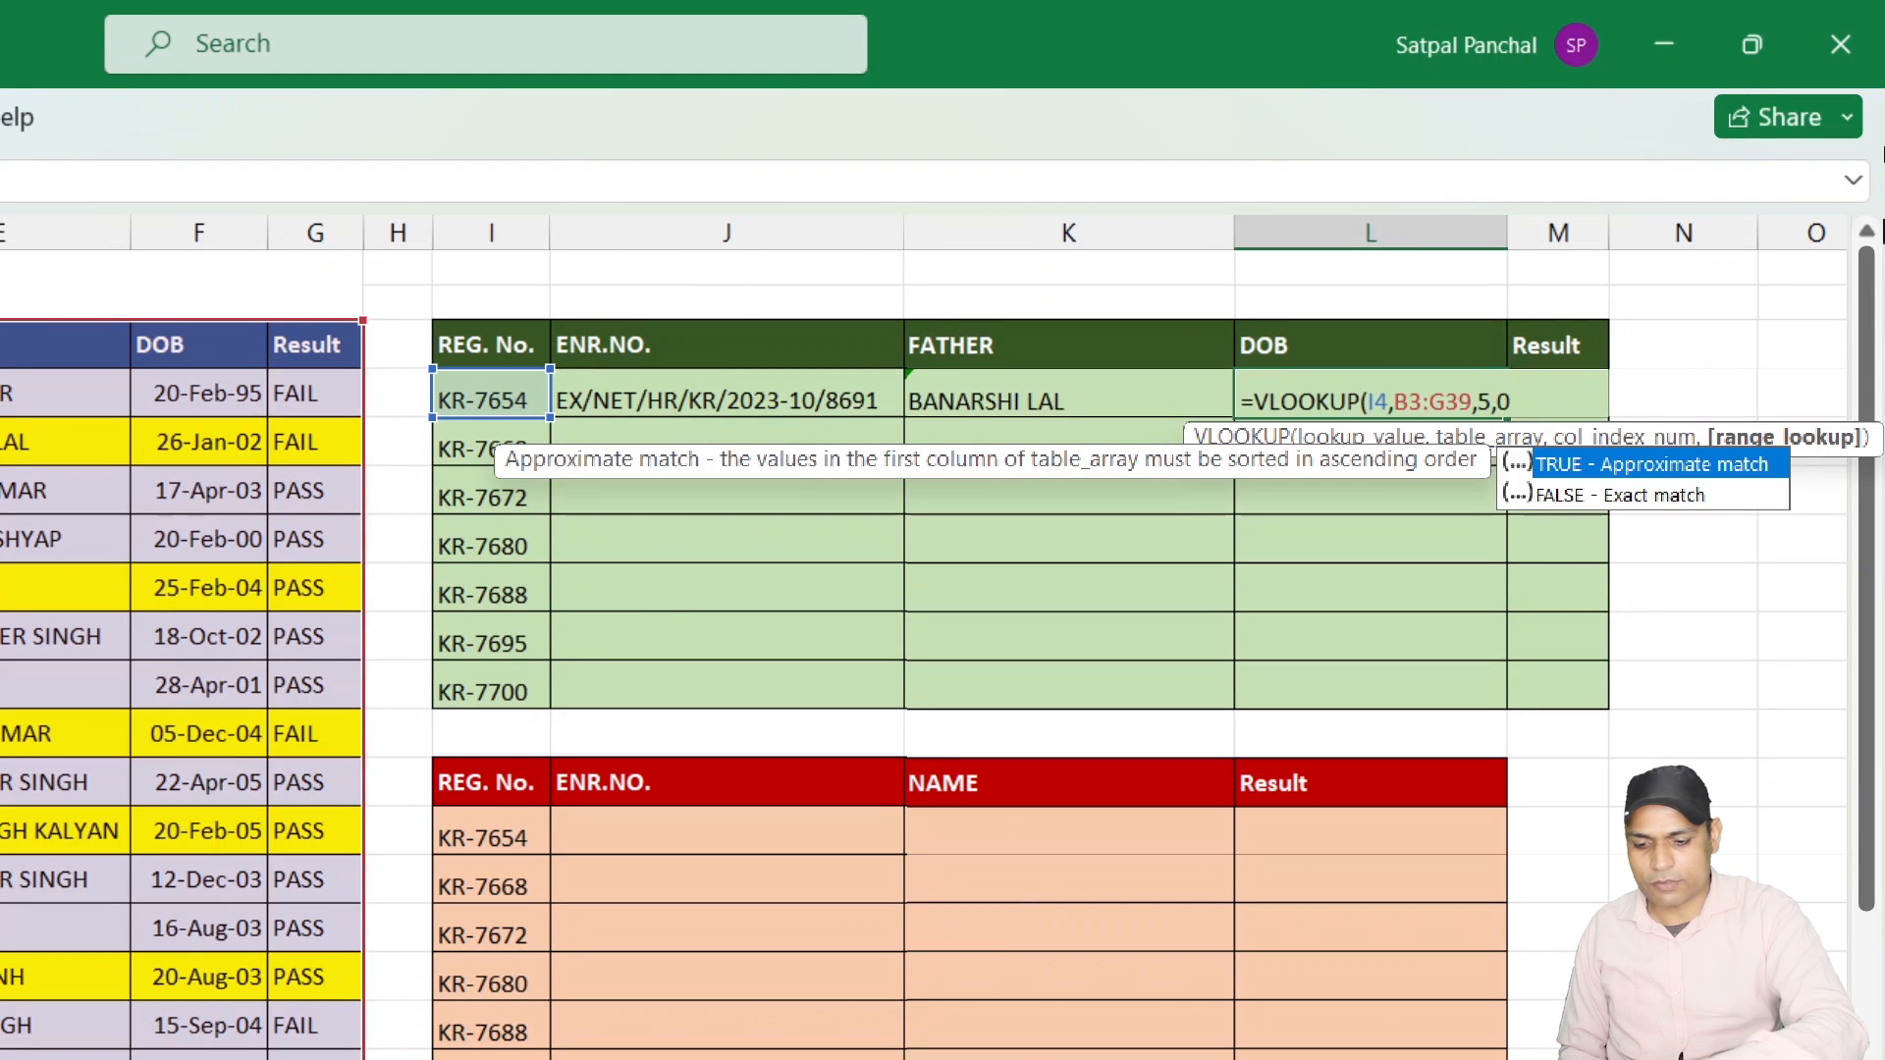
{"action": "key", "text": "Return"}
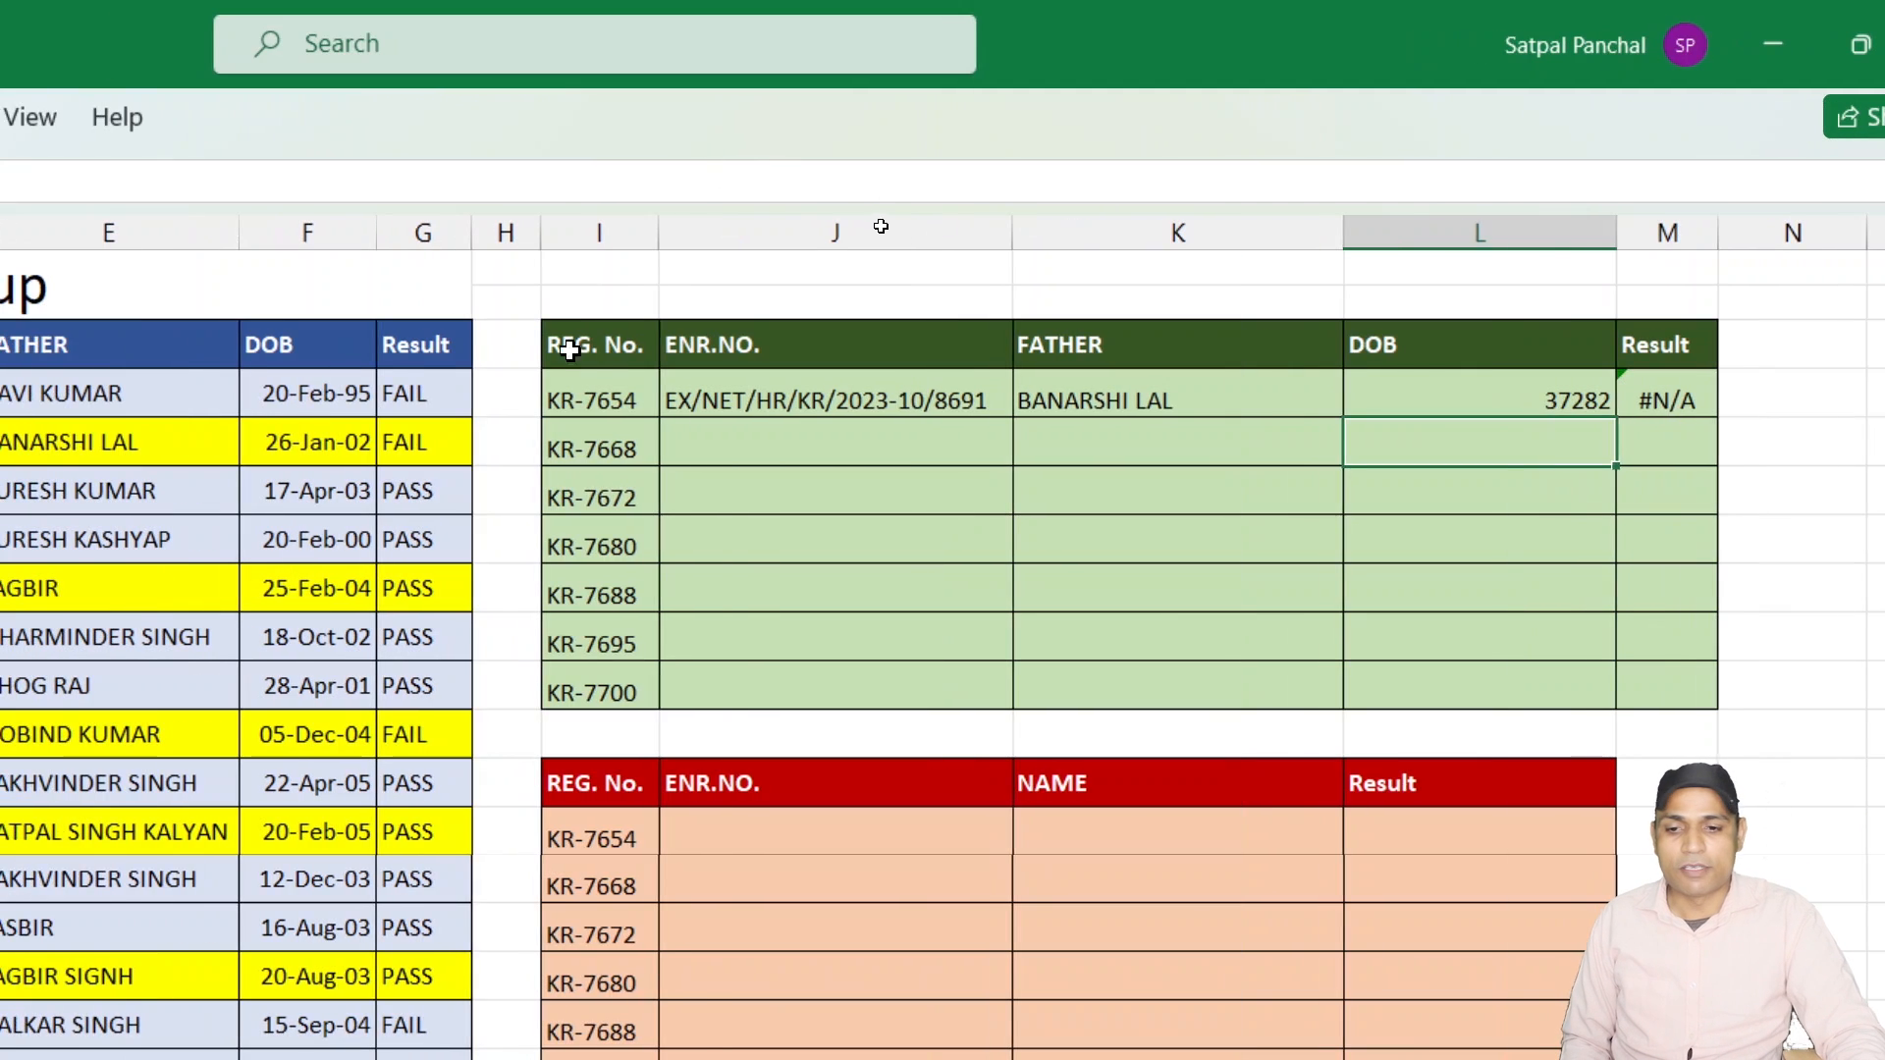
Fill the L4 formula down the green table's DOB column through L10 and apply the date format.
{"action": "left_click", "coordinate": [1335, 416]}
{"action": "left_click_drag", "start_coordinate": [1506, 416], "coordinate": [1499, 709]}
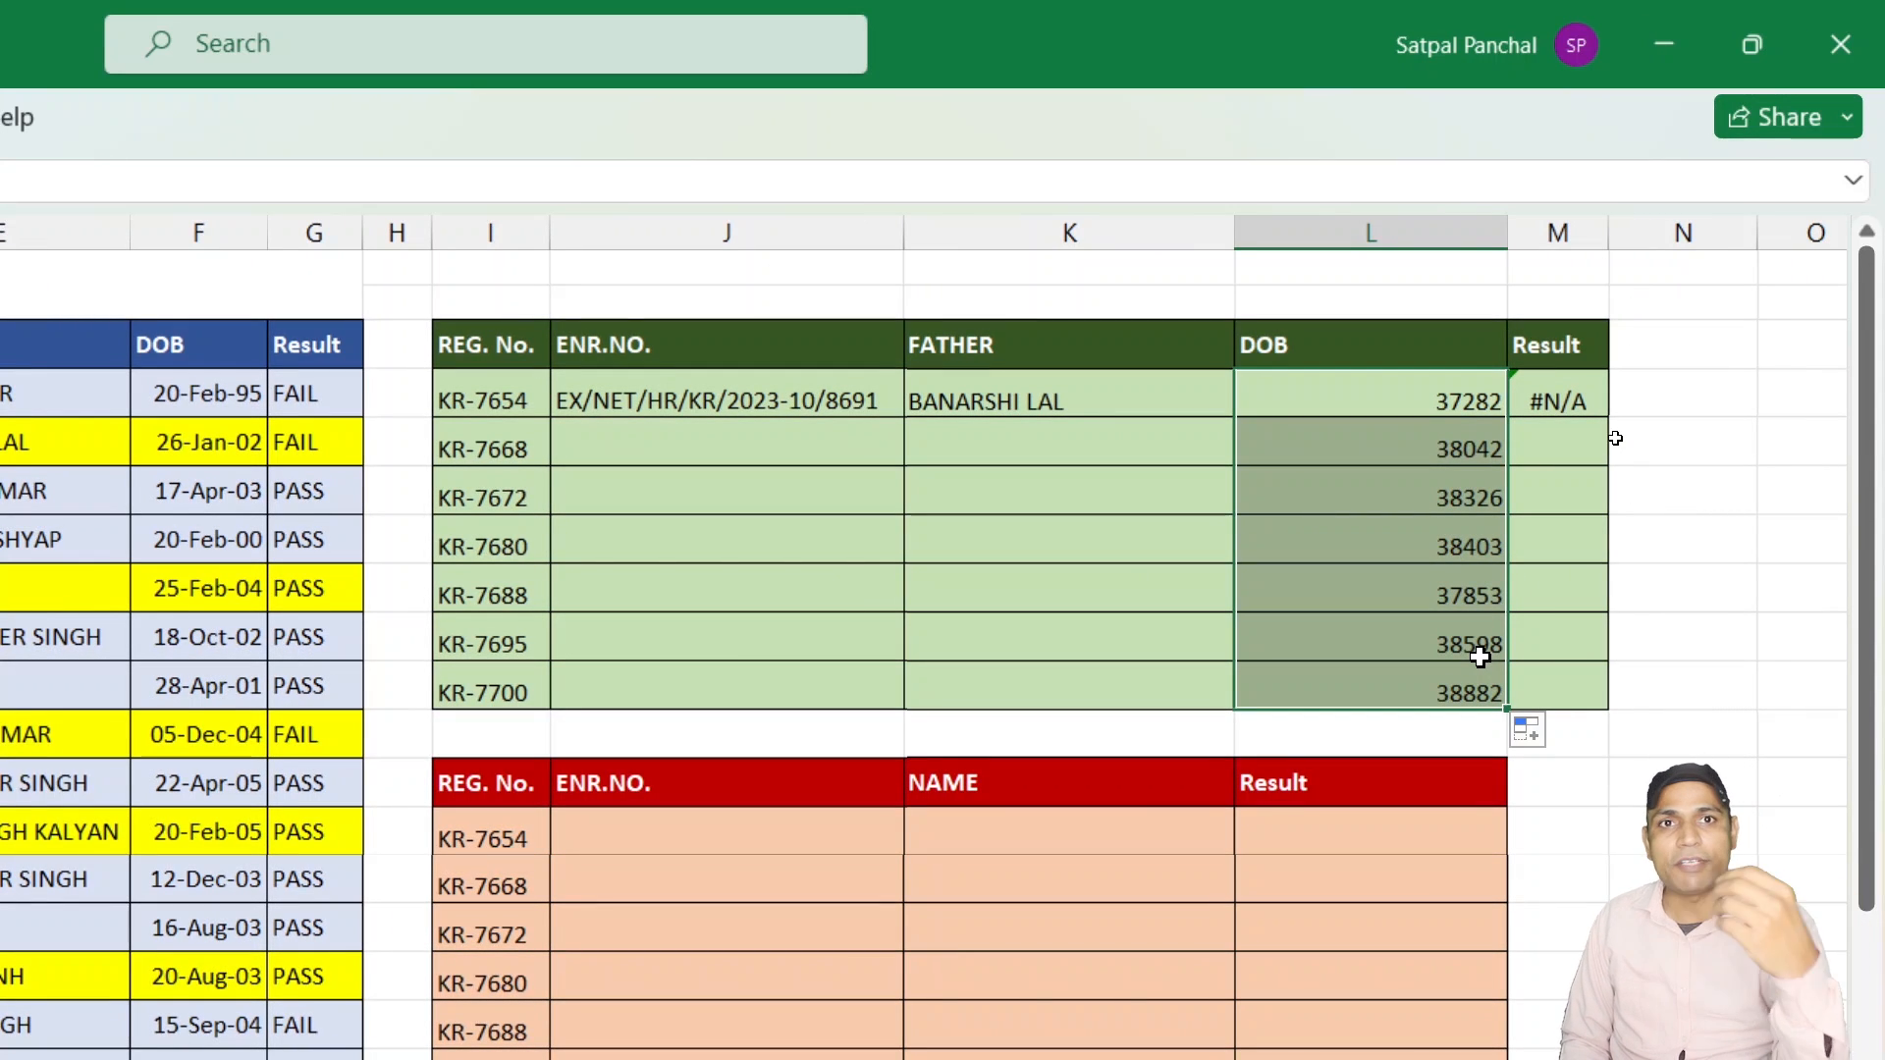
{"action": "key", "text": "ctrl+shift+3"}
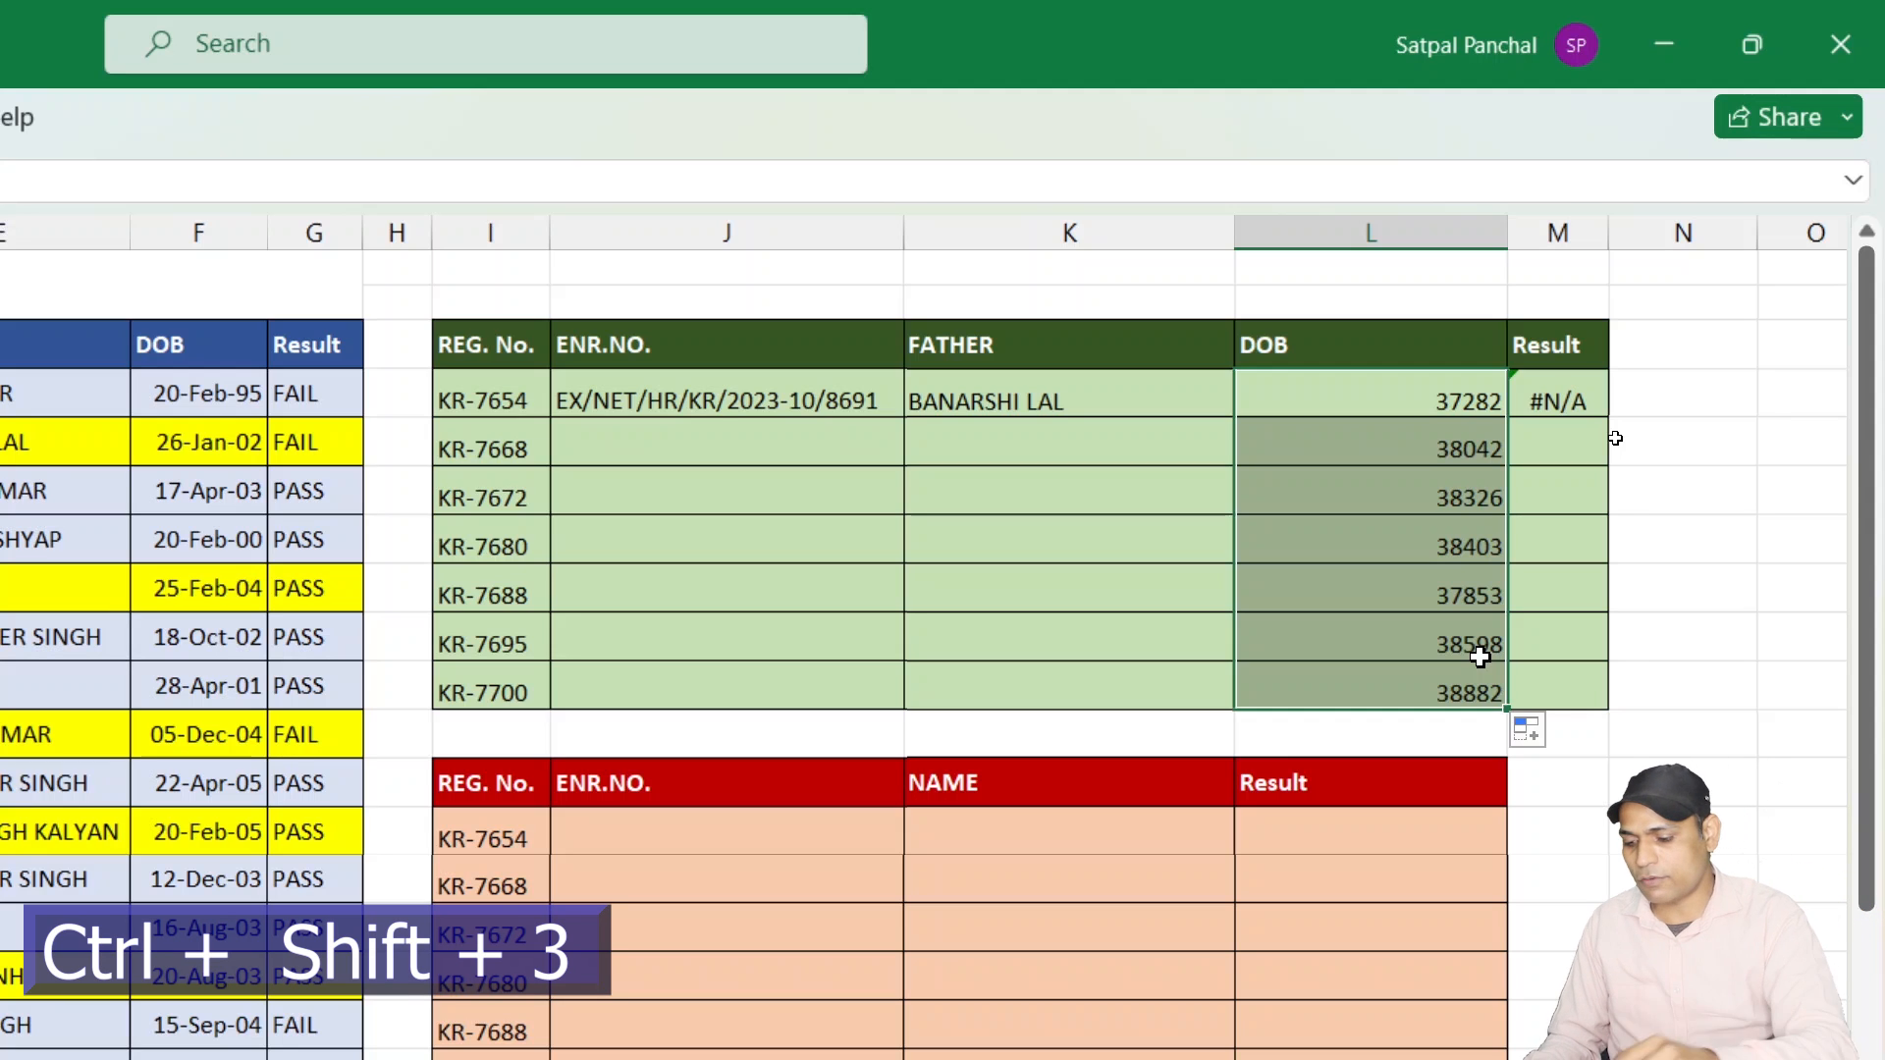
Apply the date format to the DOB results in L4:L10 of the green table.
{"action": "key", "text": "ctrl+shift+3"}
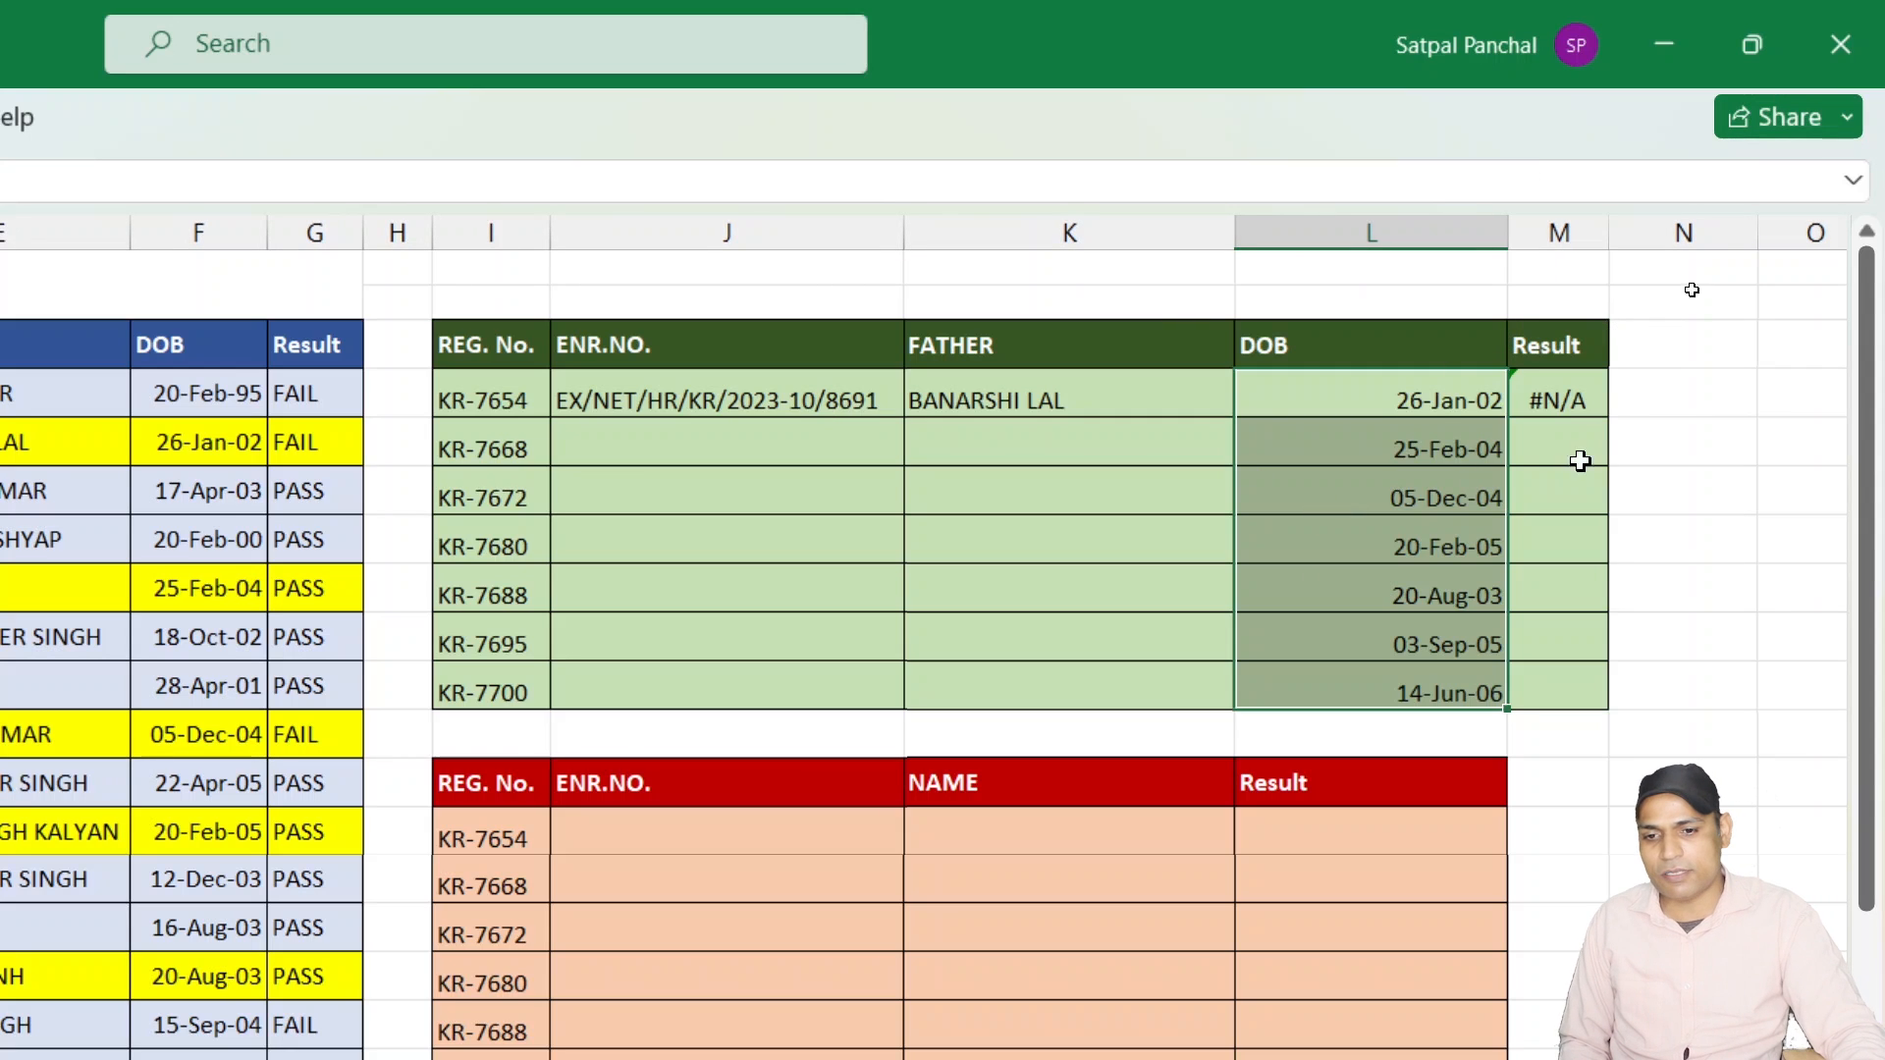
{"action": "left_click", "coordinate": [1566, 381]}
{"action": "left_click", "coordinate": [1039, 407]}
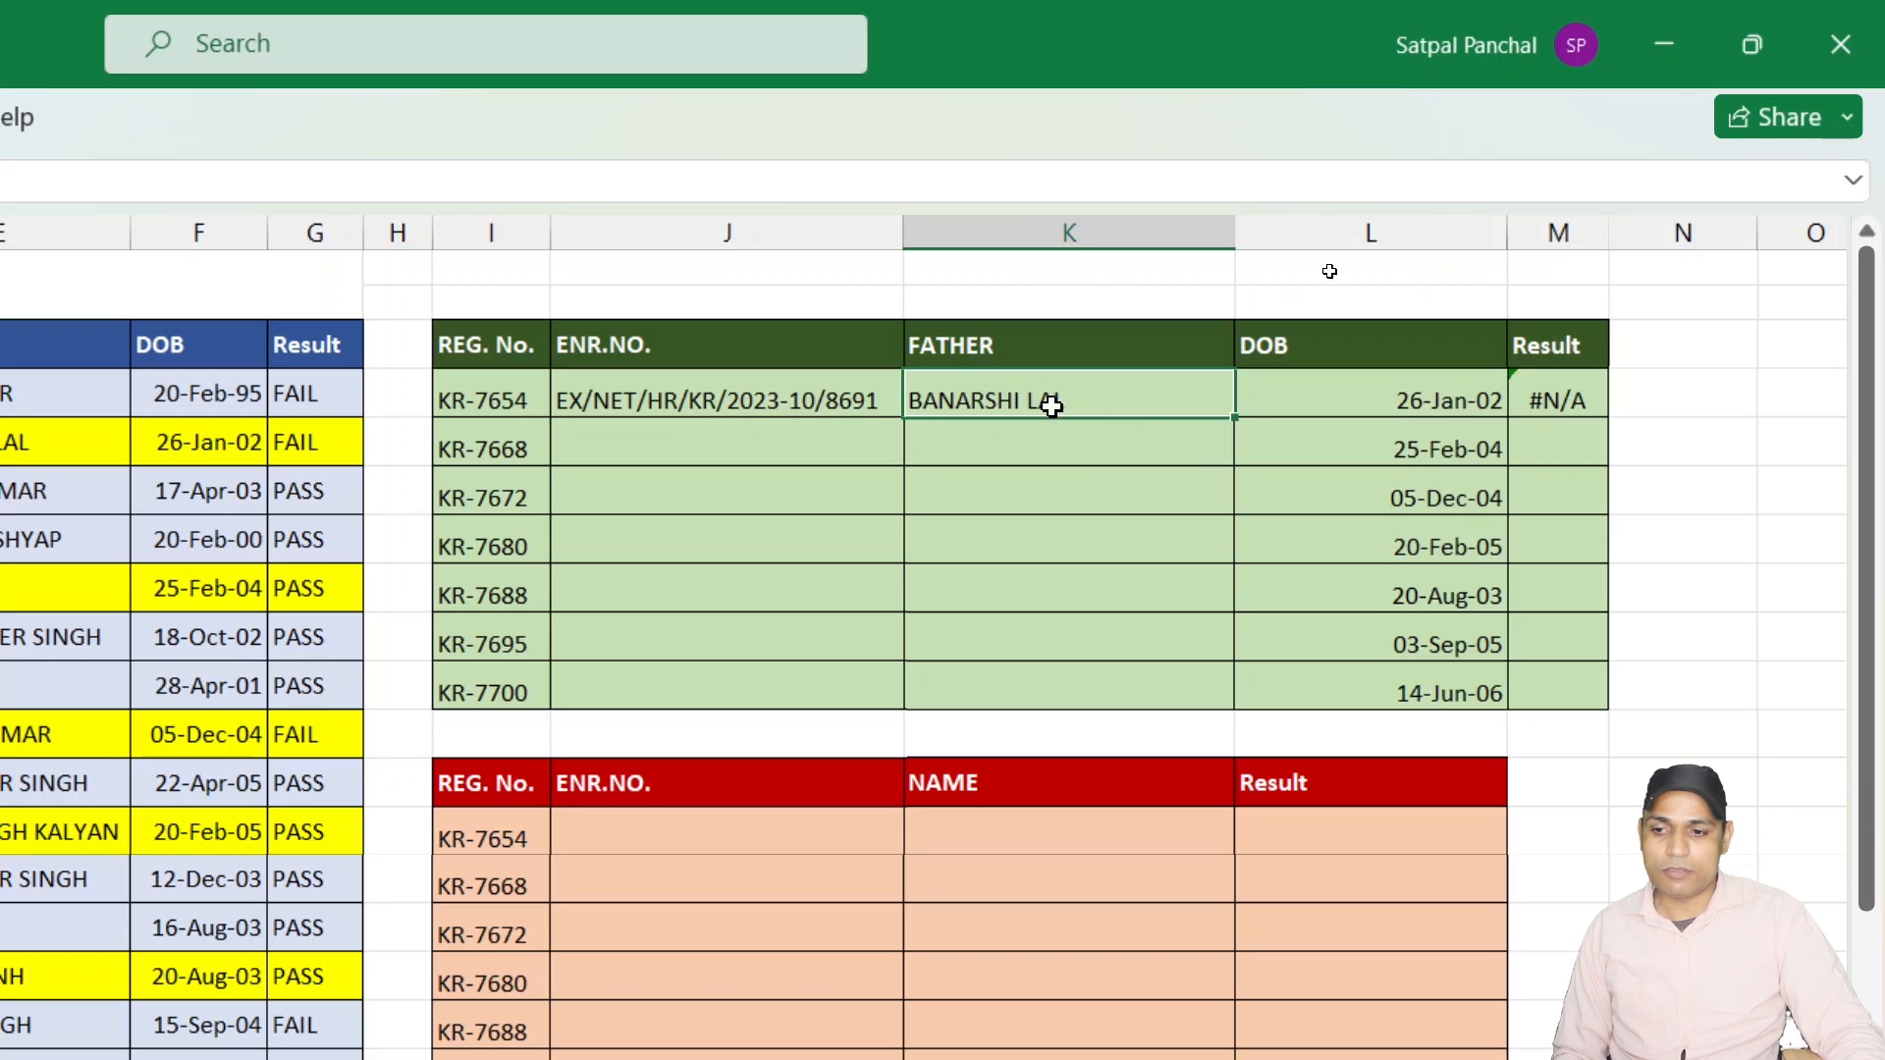
{"action": "left_click", "coordinate": [981, 339]}
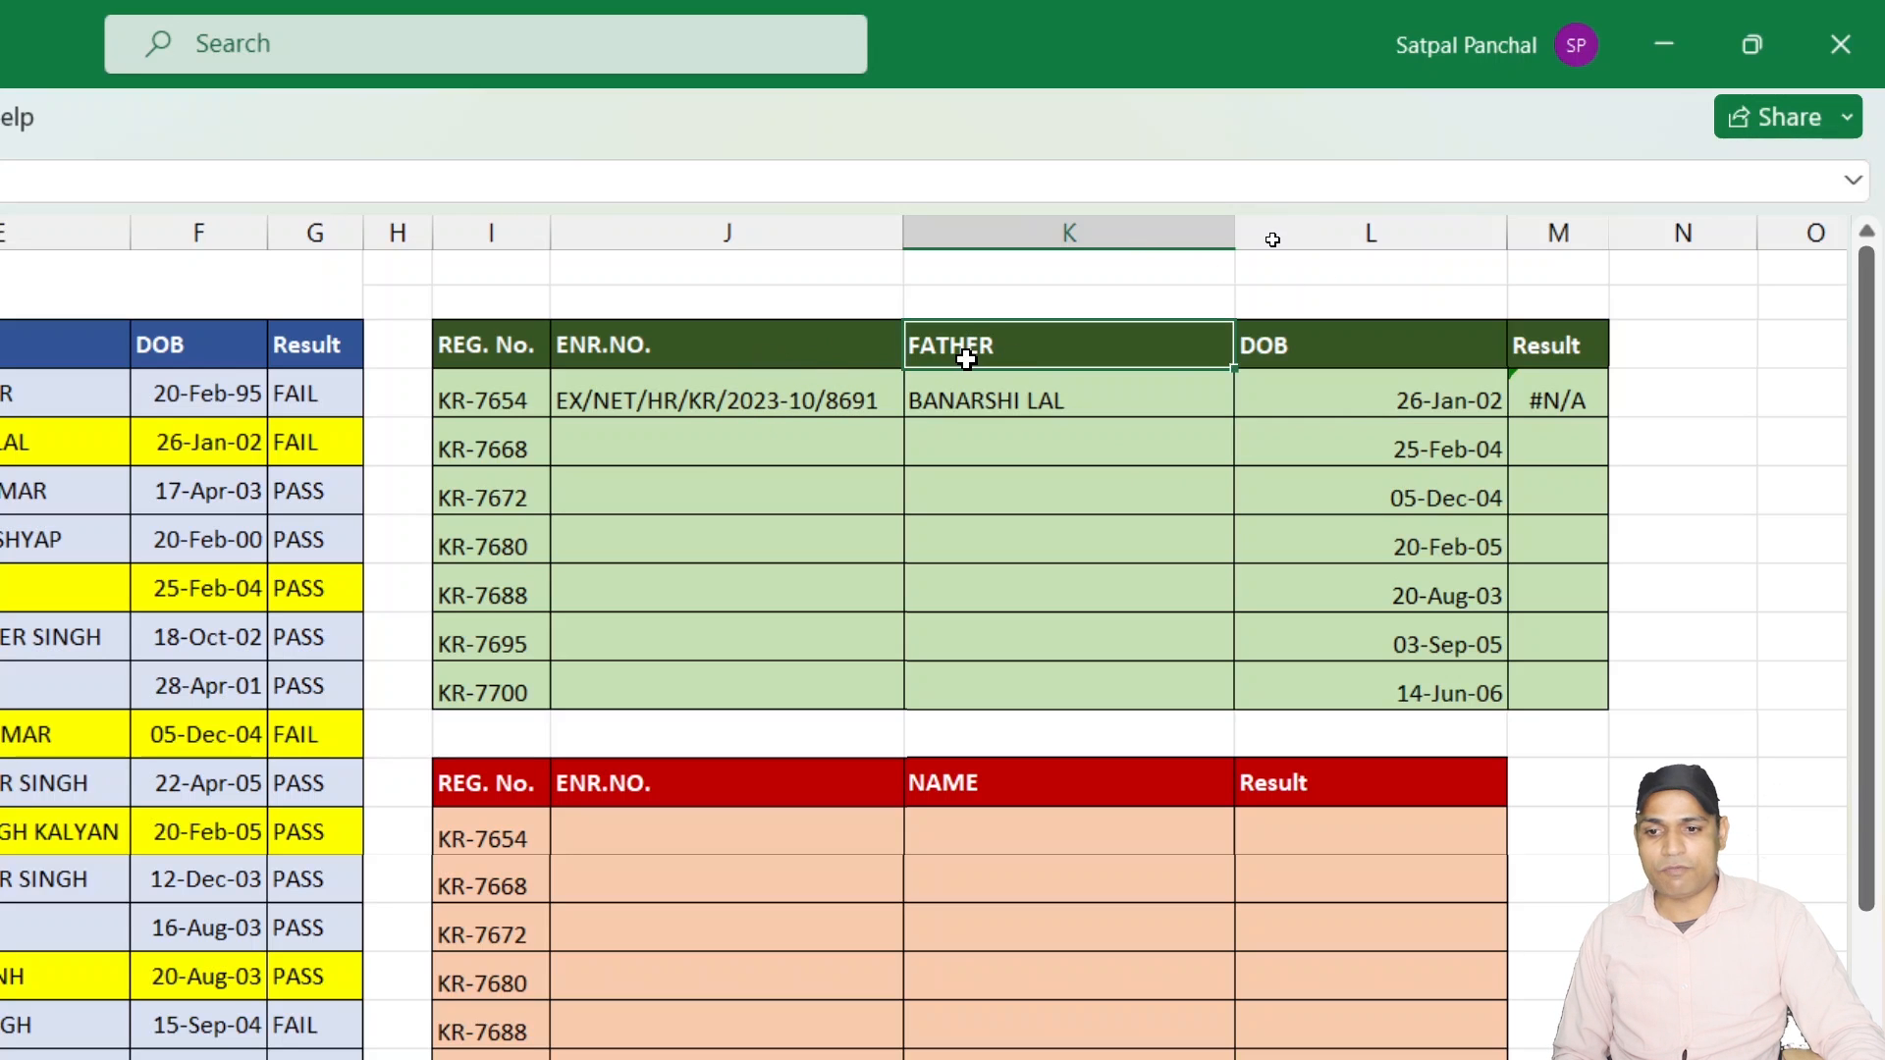
Revert the green table to its layout with the NAME column, keeping only the ENR.NO. lookup in J4.
{"action": "scroll", "coordinate": [1270, 825], "scroll_direction": "down", "scroll_amount": 2}
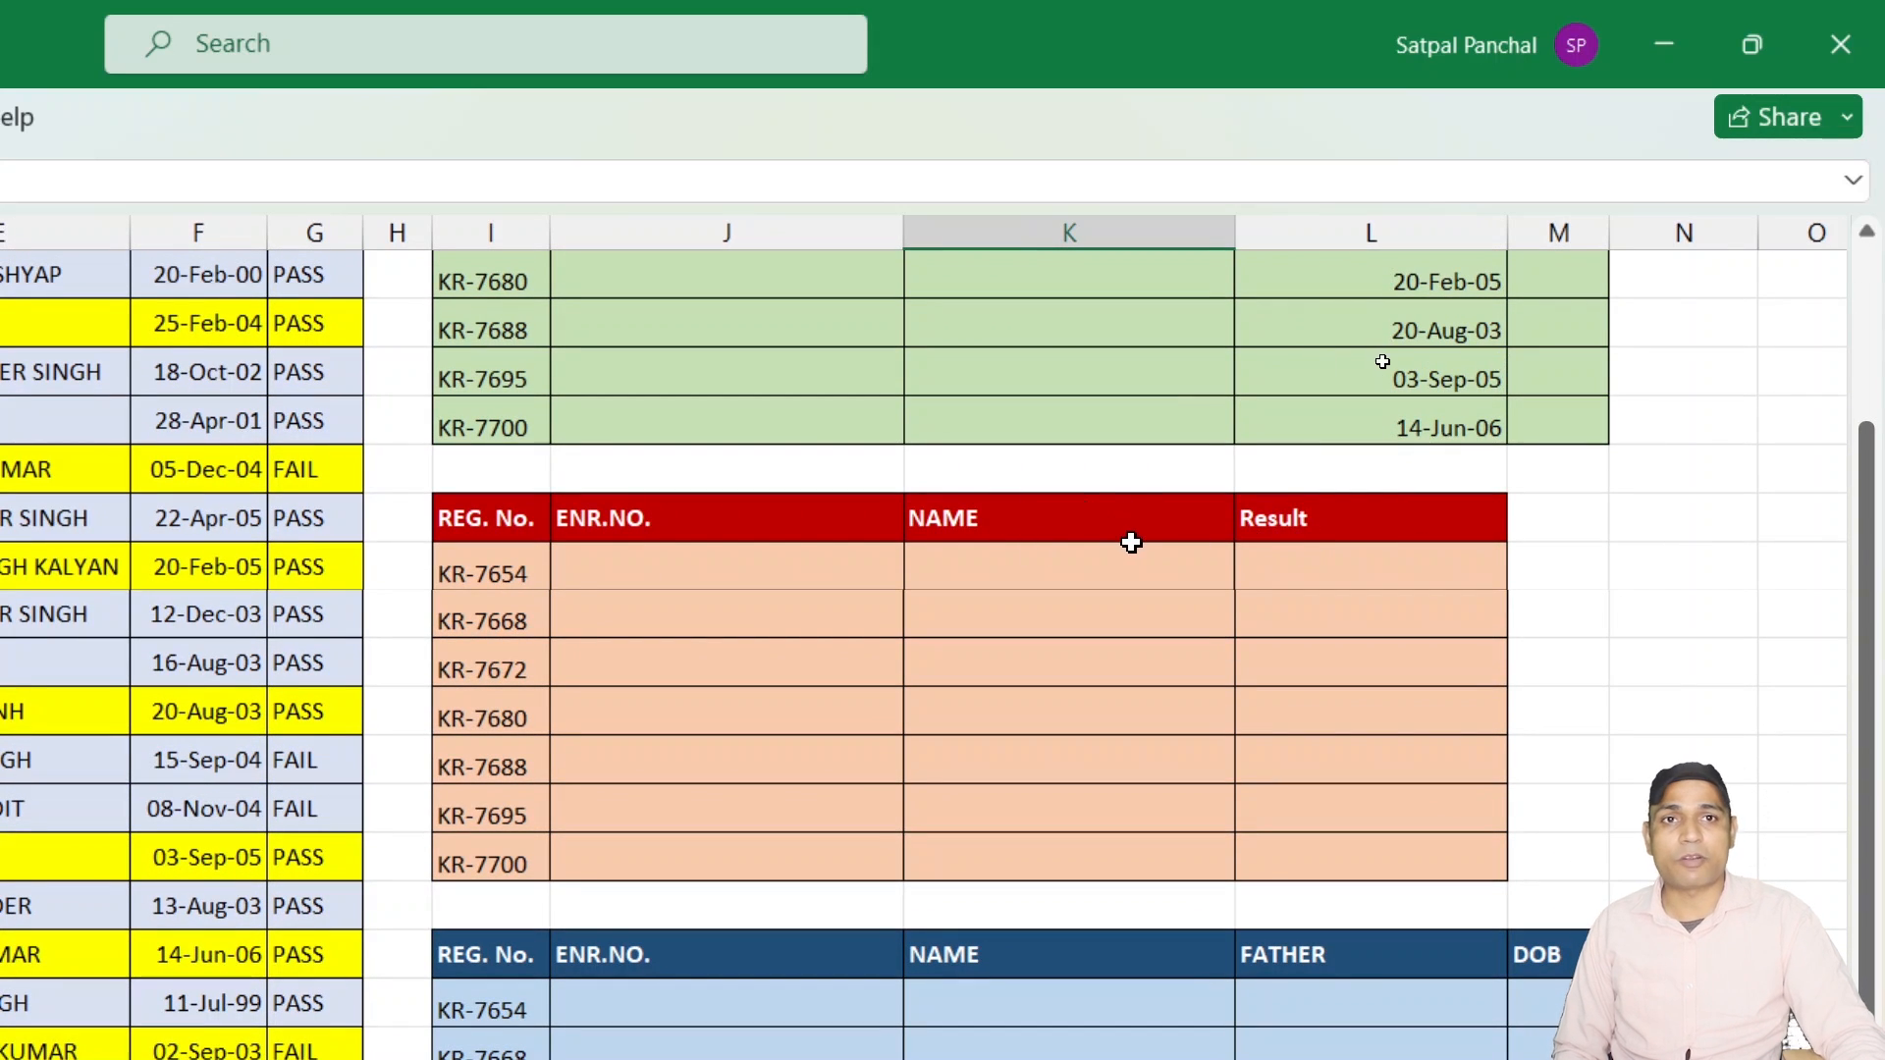
{"action": "scroll", "coordinate": [1129, 540], "scroll_direction": "up", "scroll_amount": 1}
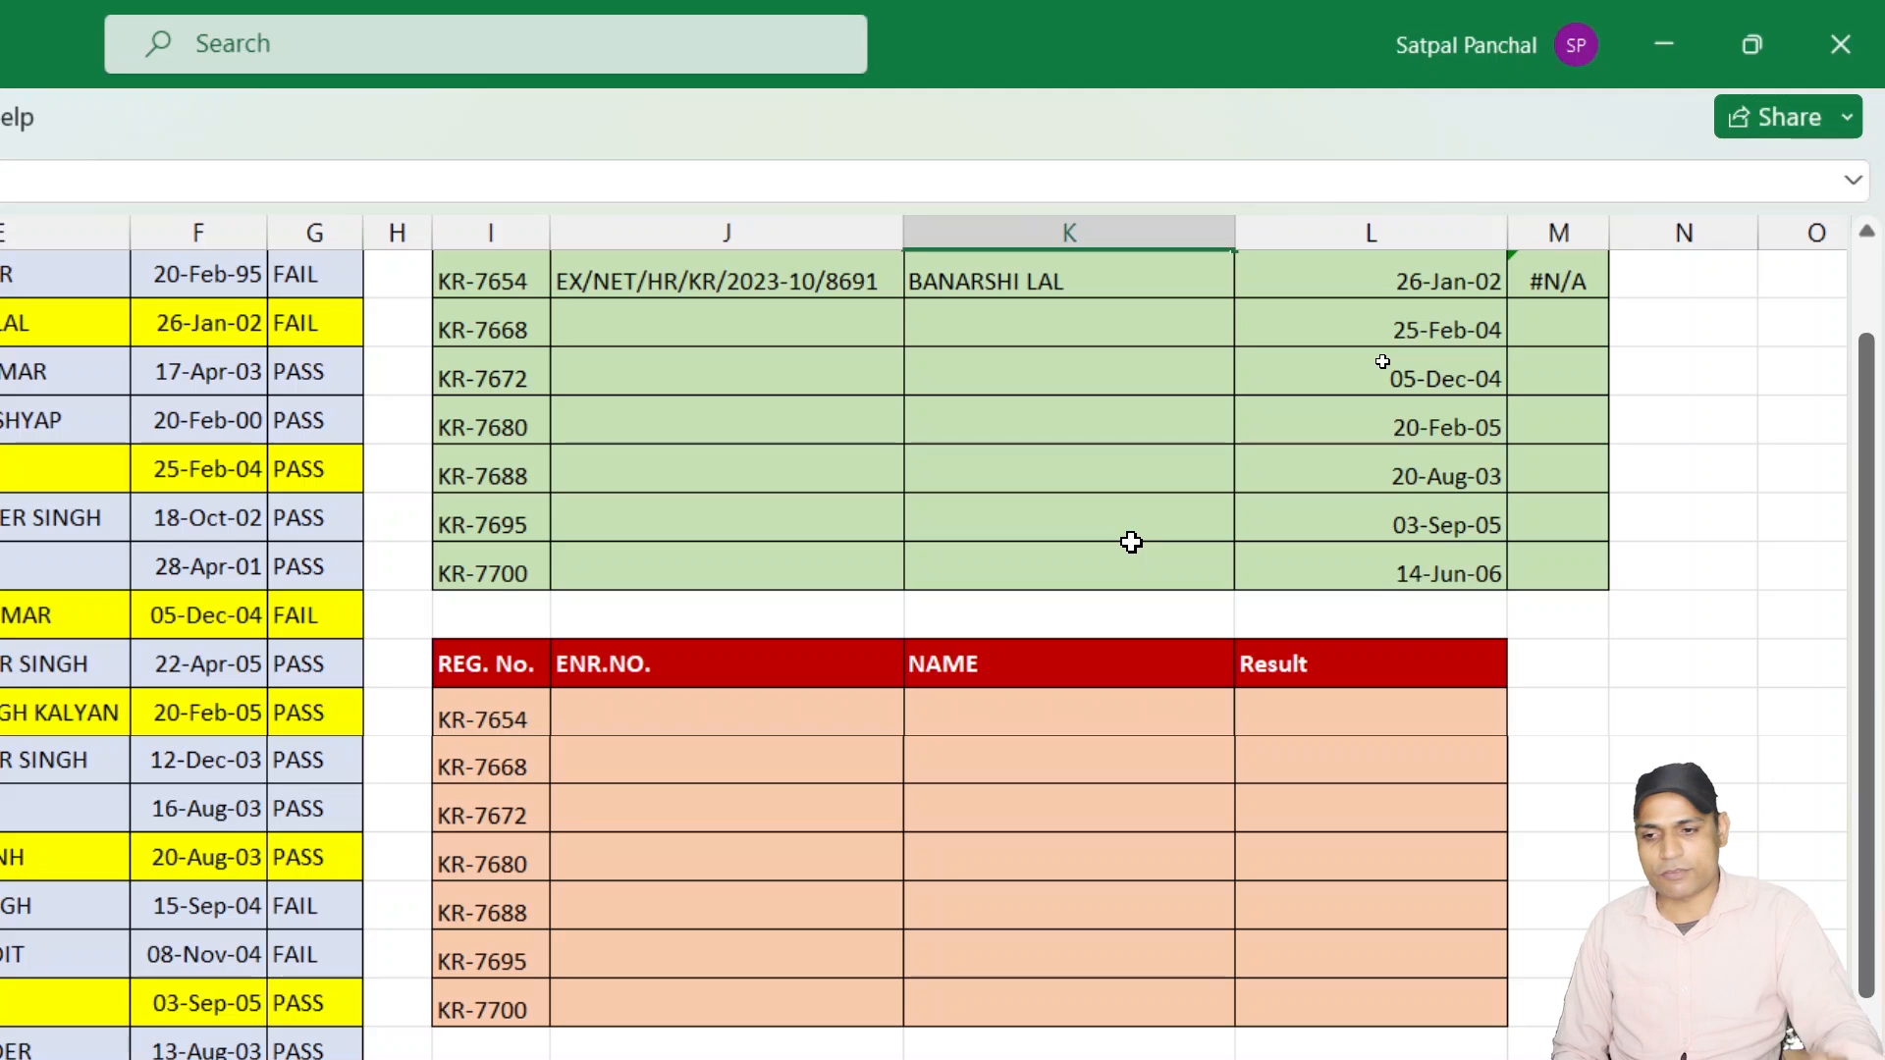
{"action": "scroll", "coordinate": [1131, 542], "scroll_direction": "up", "scroll_amount": 1}
{"action": "left_click_drag", "start_coordinate": [607, 393], "coordinate": [1549, 688]}
{"action": "key", "text": "Delete"}
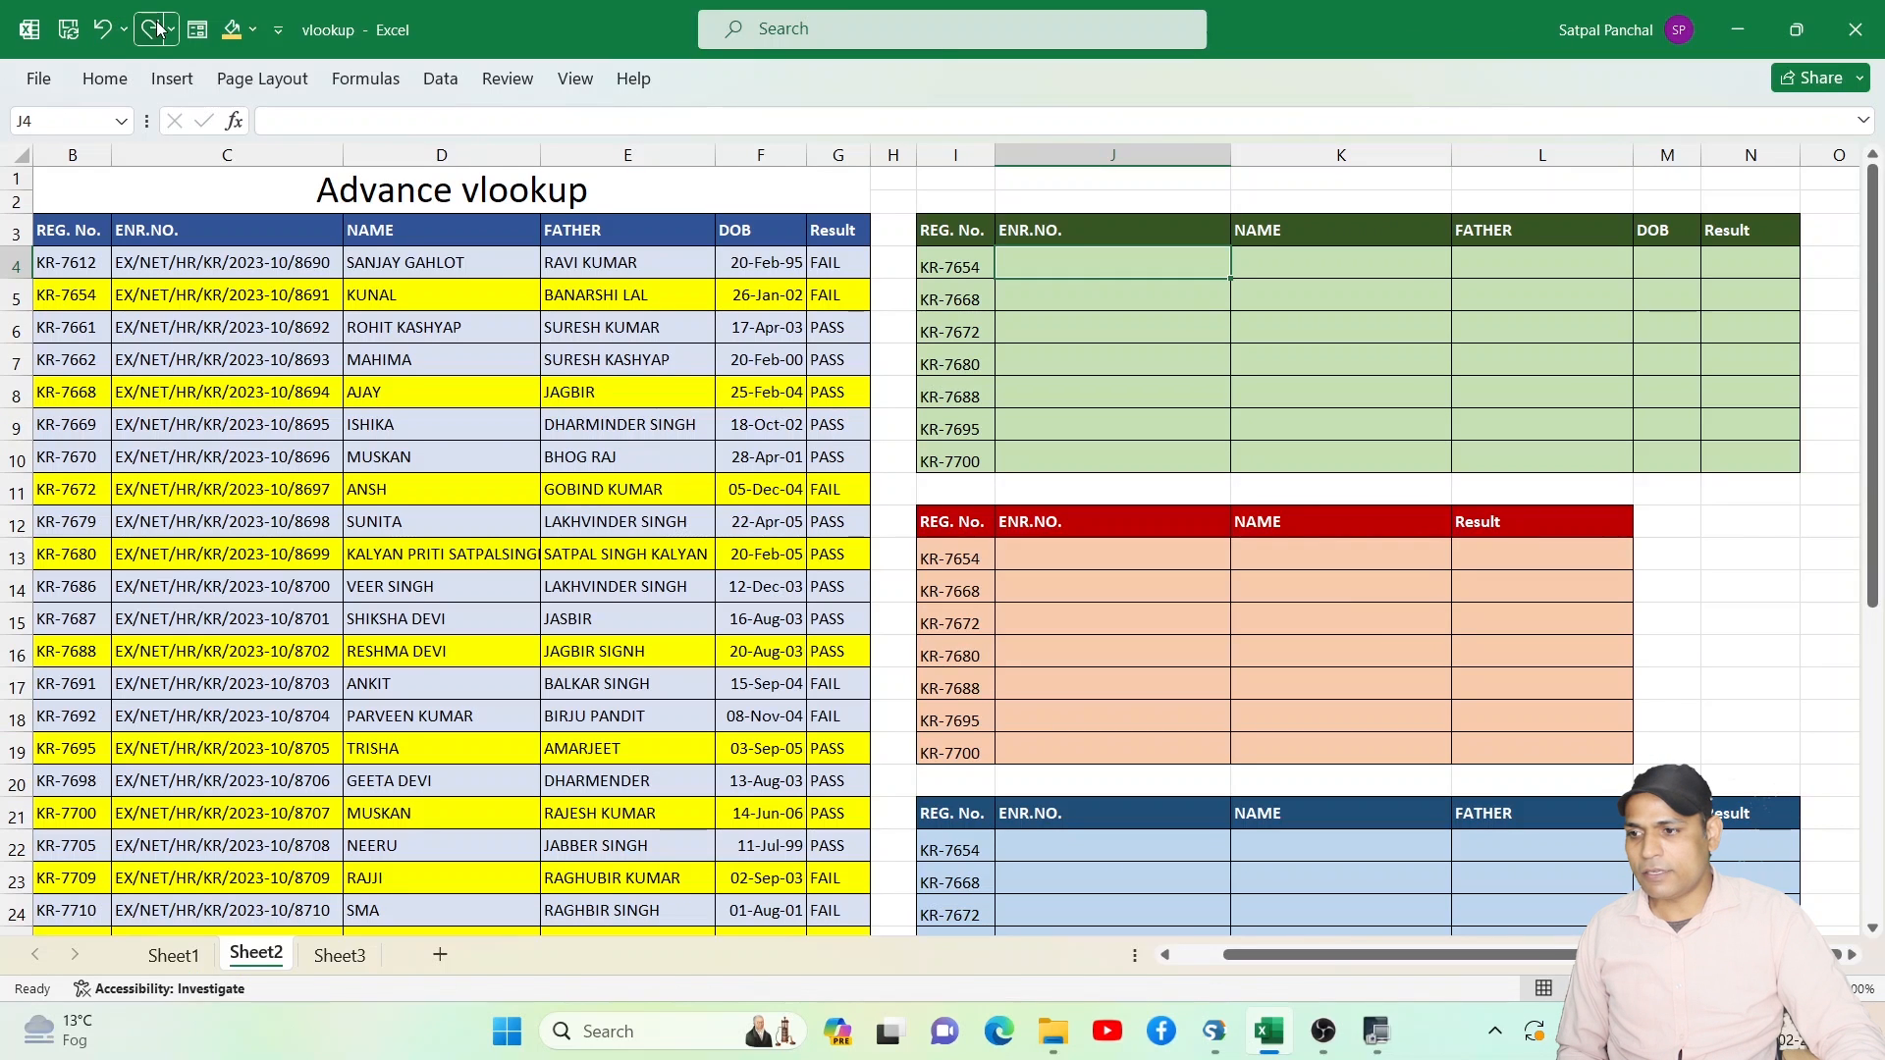
{"action": "left_click", "coordinate": [152, 29]}
{"action": "left_click", "coordinate": [1351, 358]}
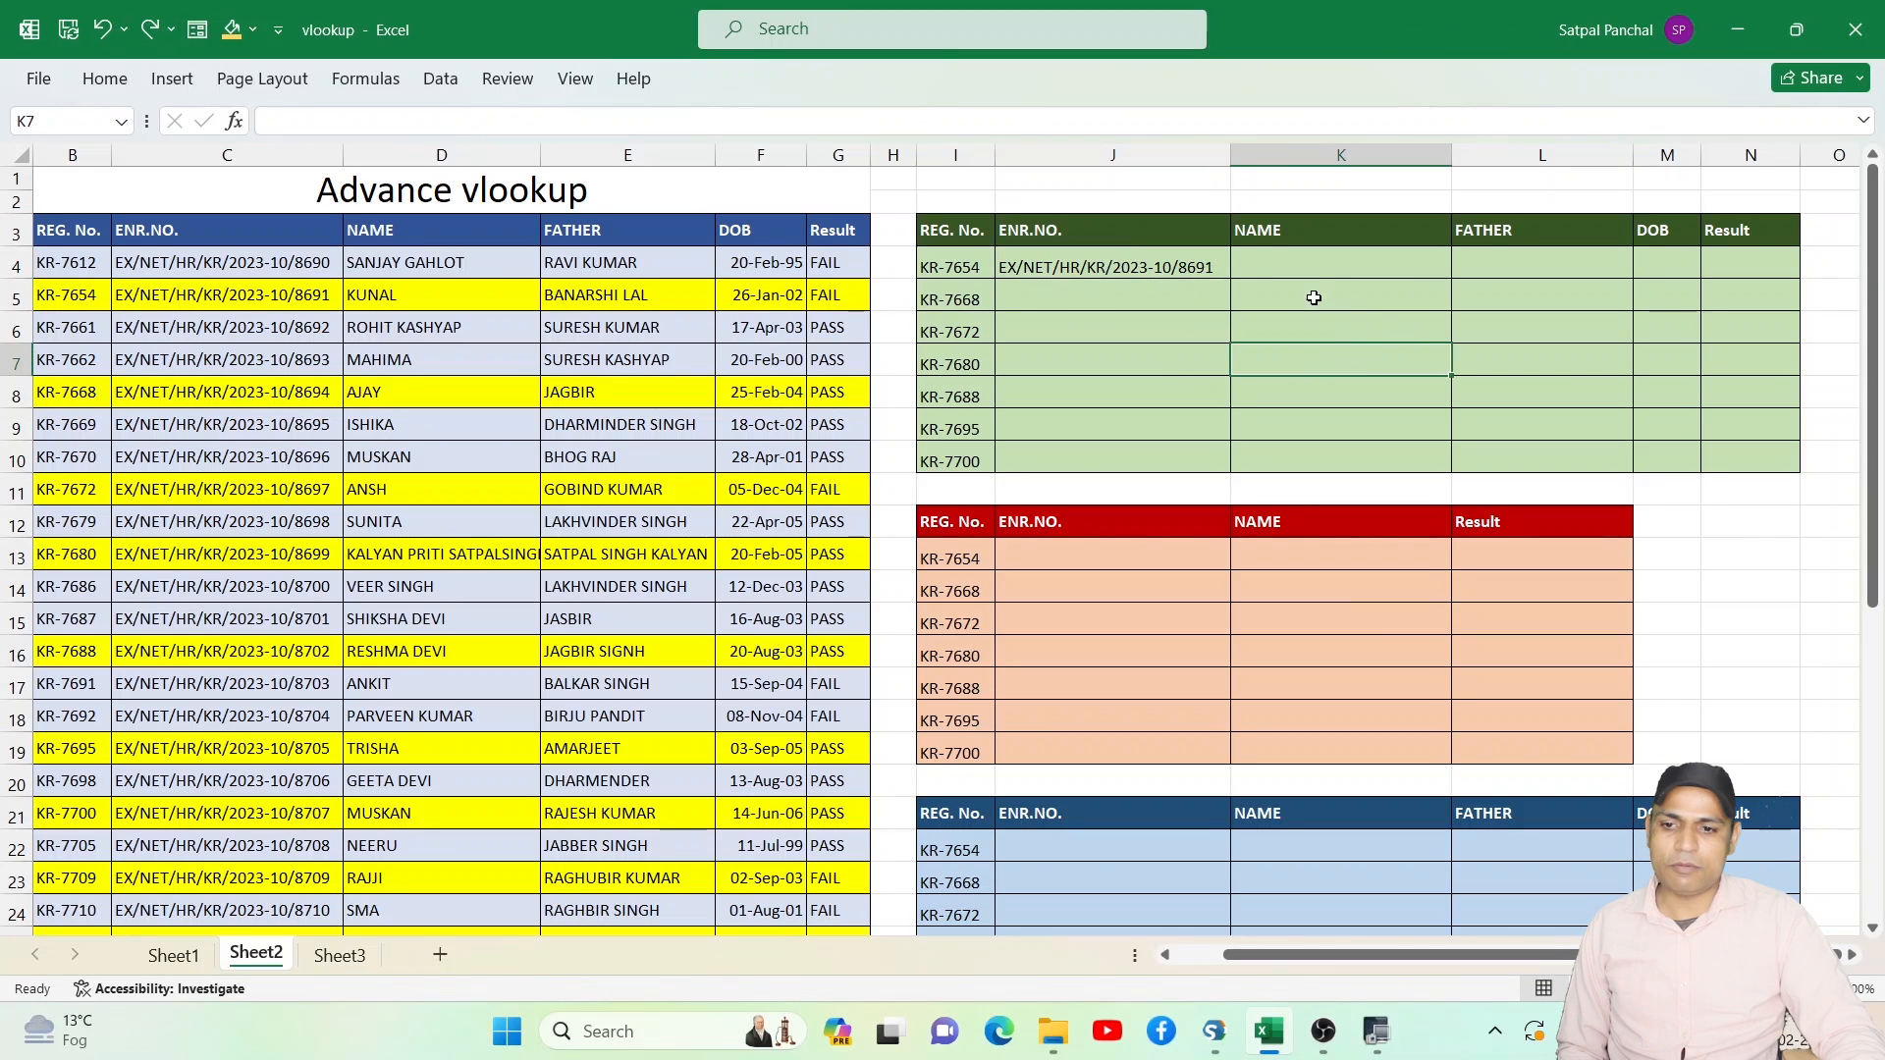
Replace the column index in the J4 VLOOKUP with the array {2,3,4,5,6} to return all five fields.
{"action": "left_click", "coordinate": [1159, 265]}
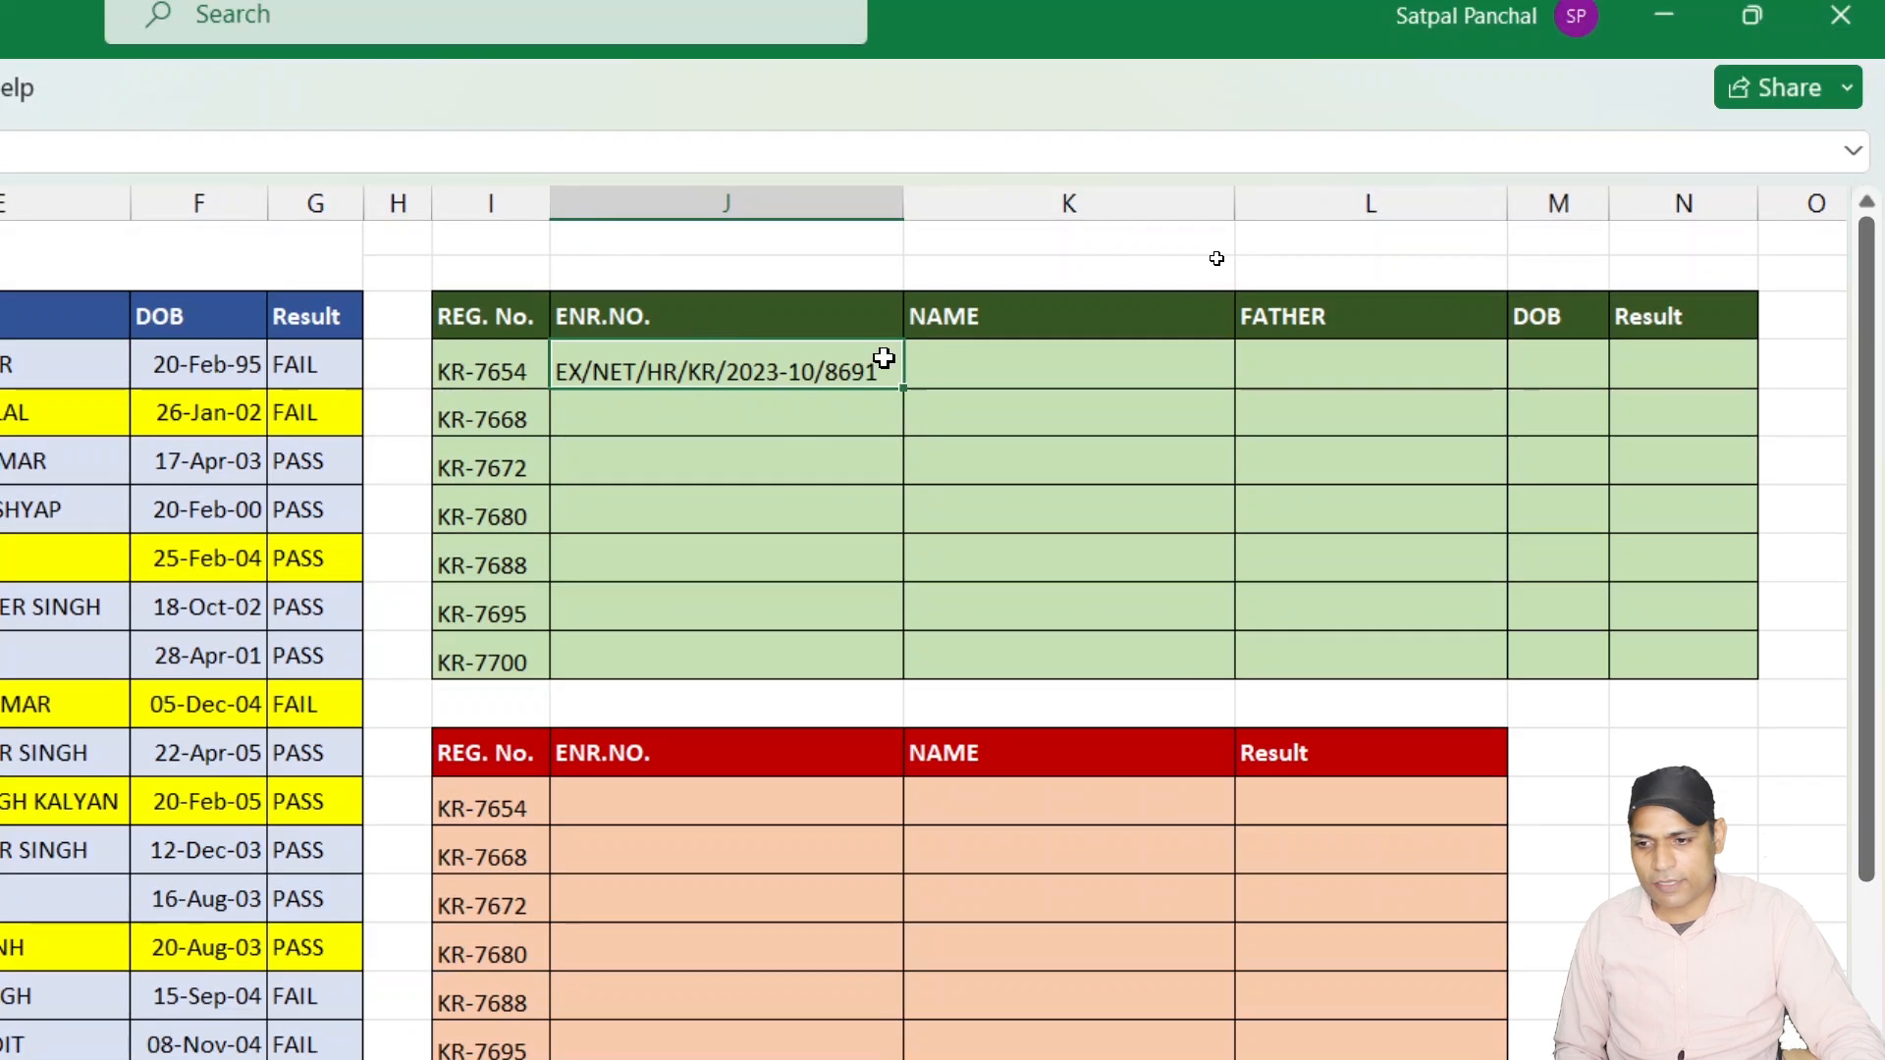
{"action": "double_click", "coordinate": [886, 360]}
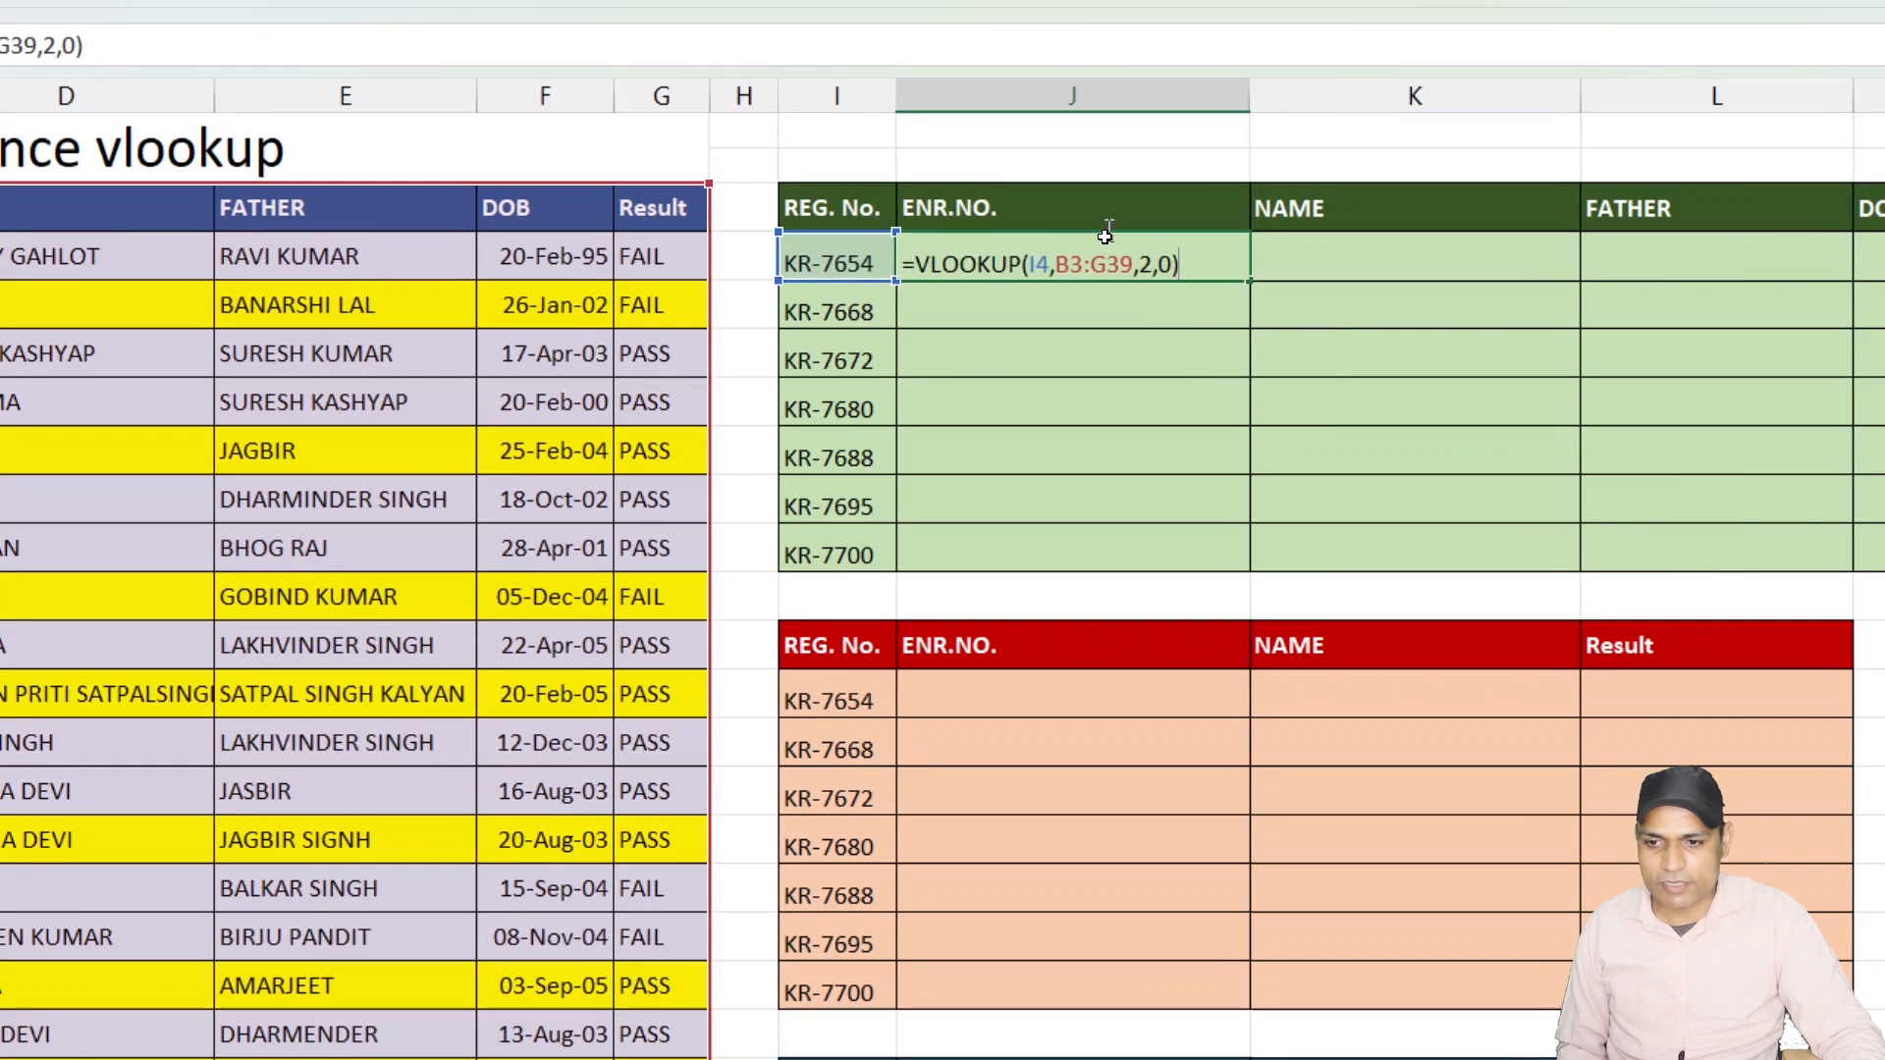
{"action": "left_click", "coordinate": [1155, 263]}
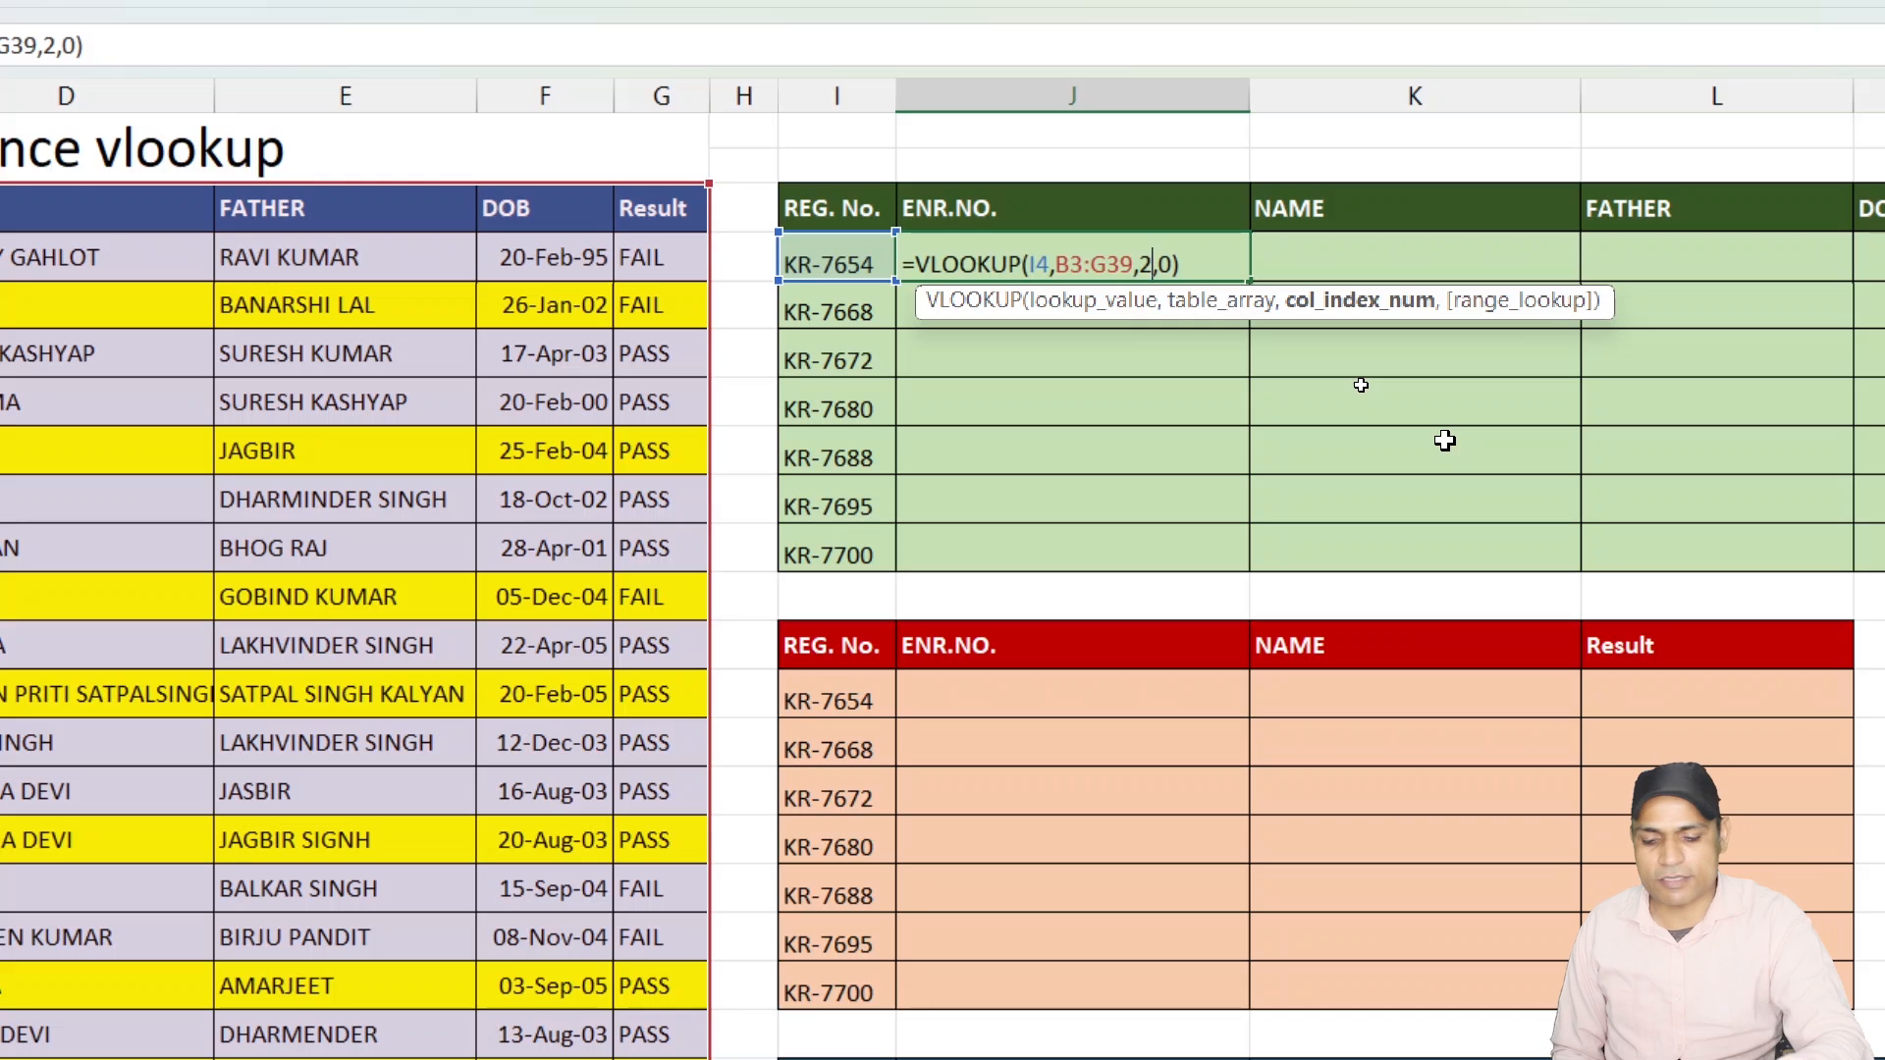
{"action": "key", "text": "BackSpace"}
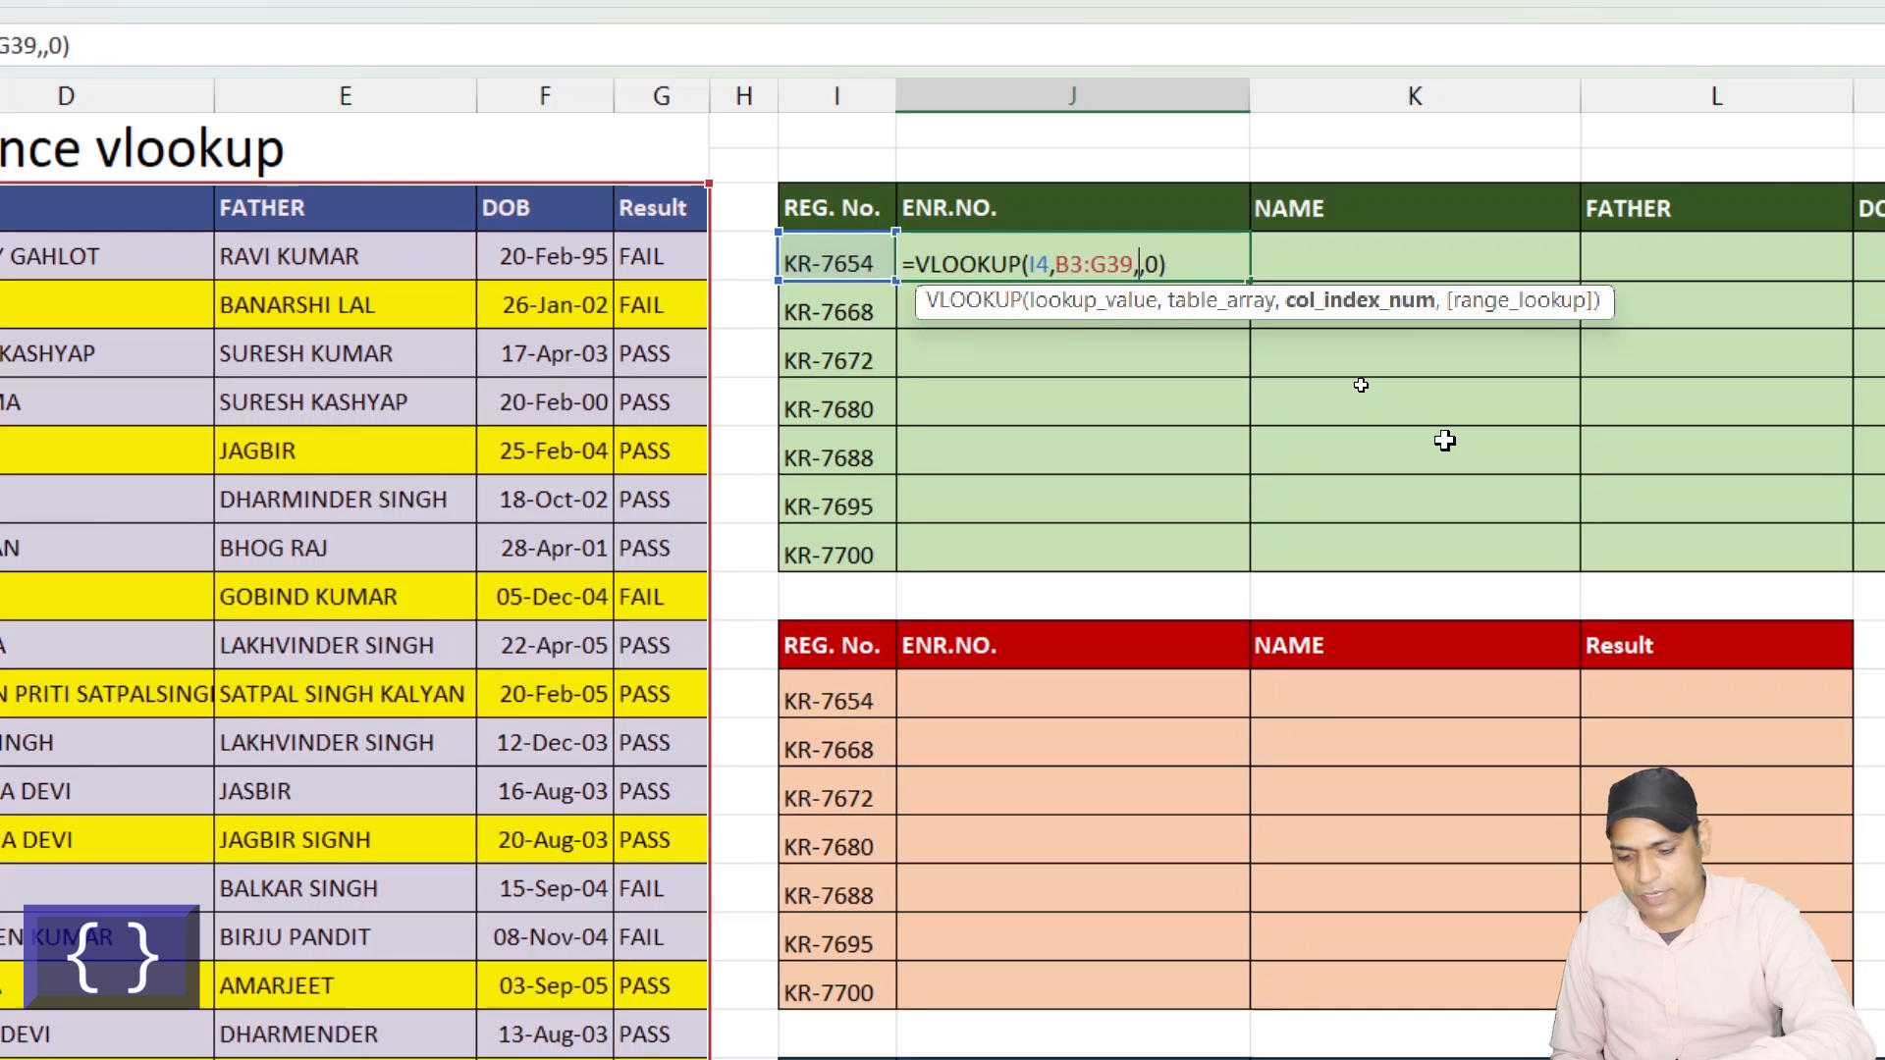
{"action": "type", "text": "{"}
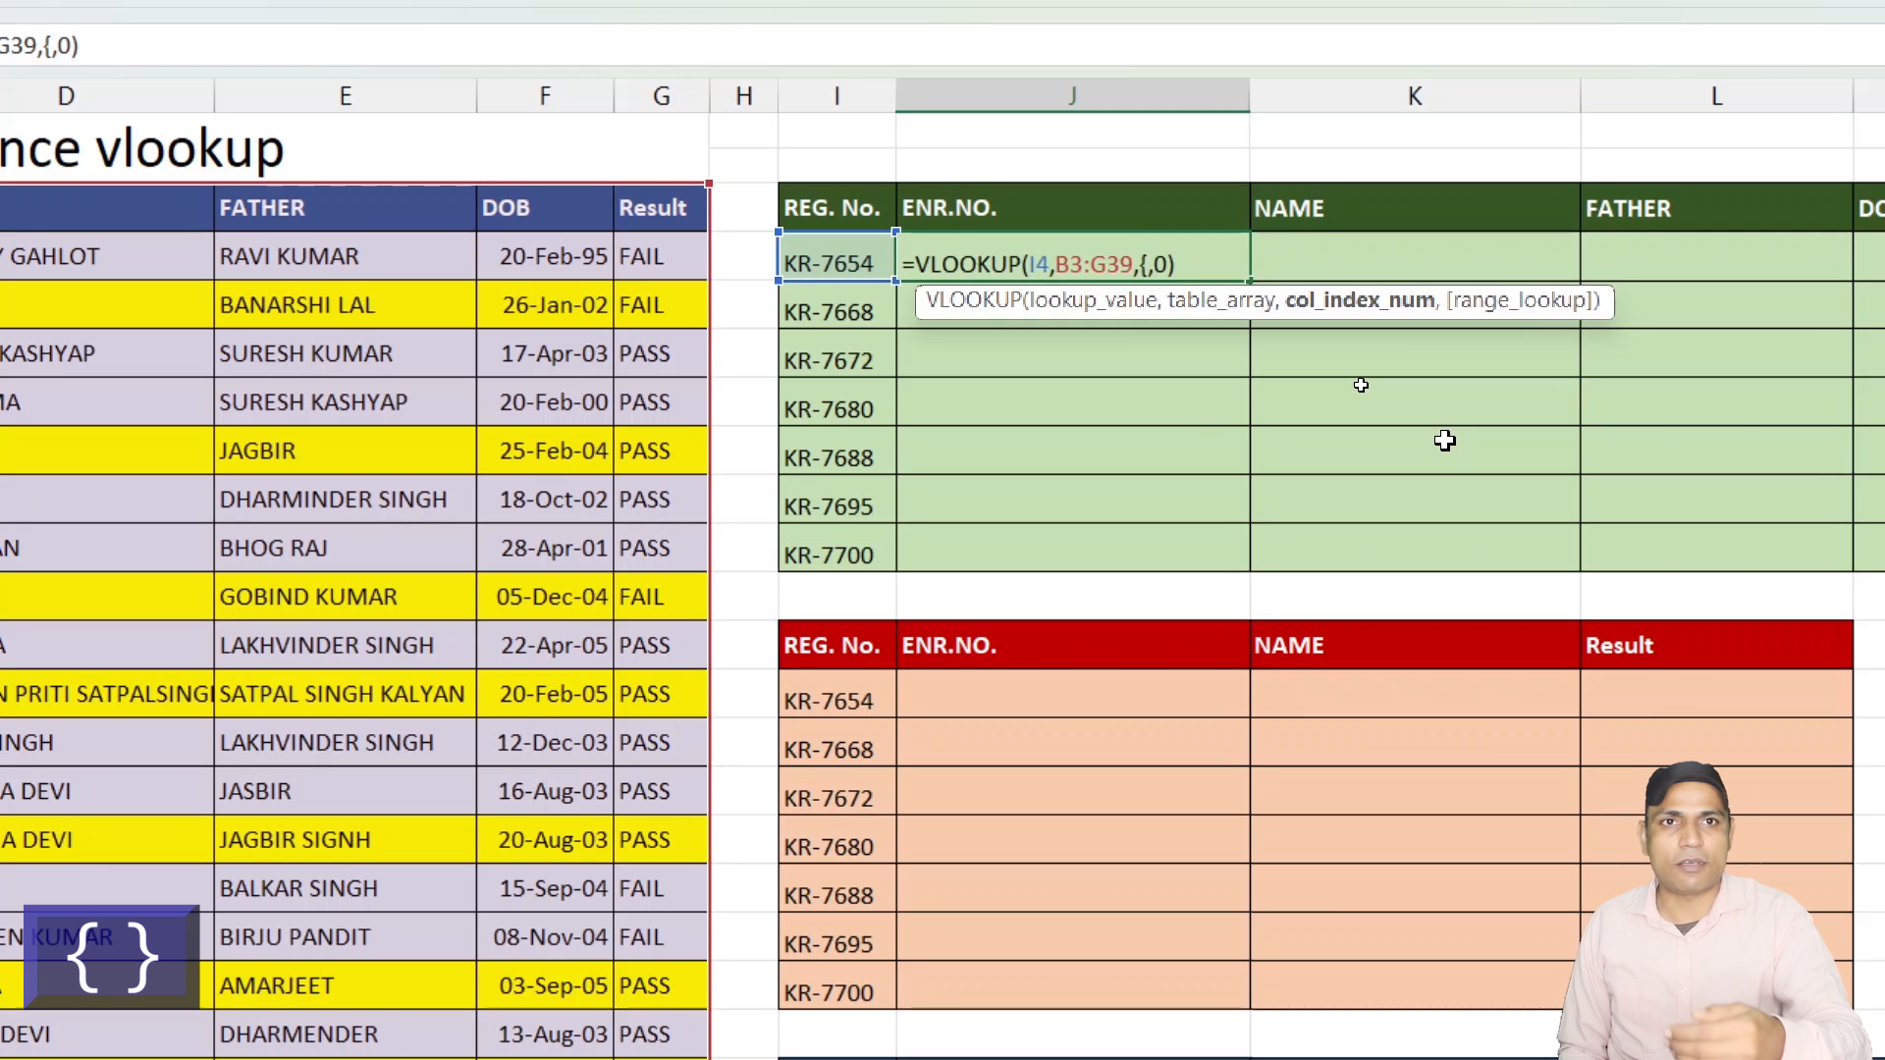
{"action": "type", "text": "2"}
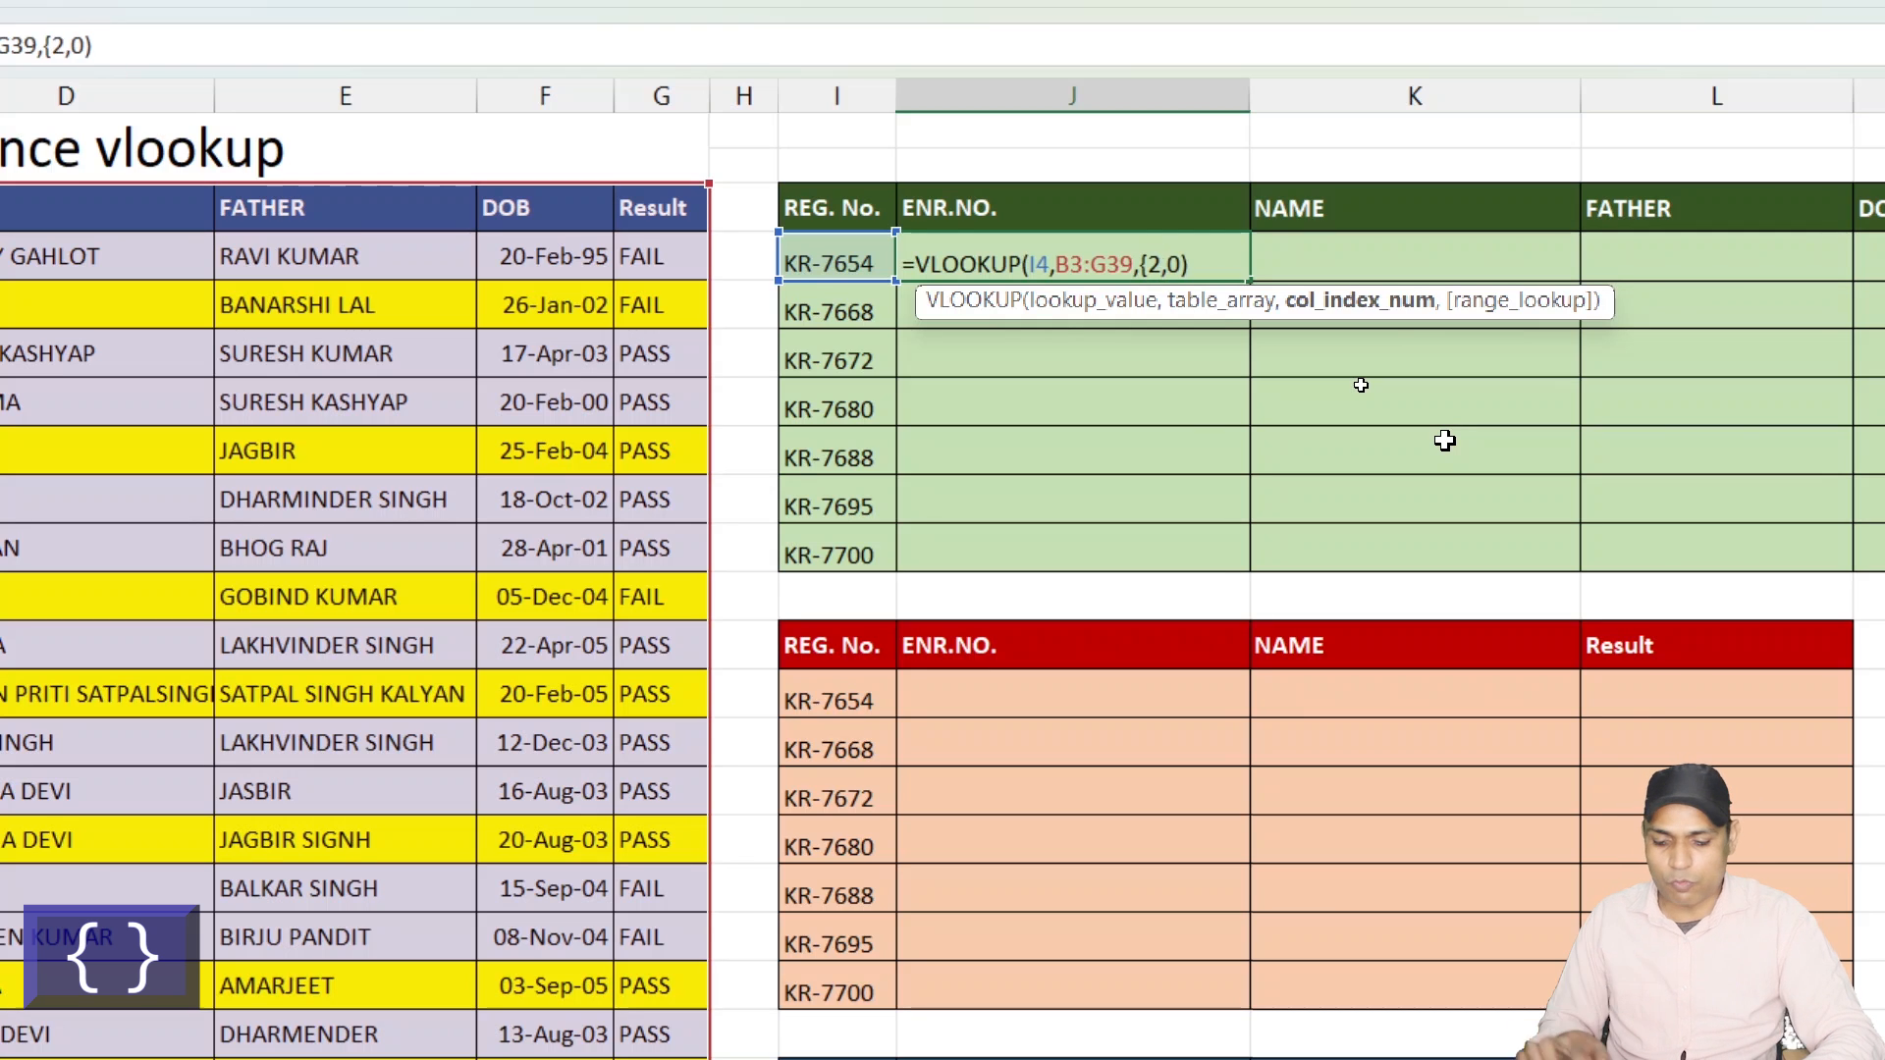
{"action": "type", "text": ",3,4,5"}
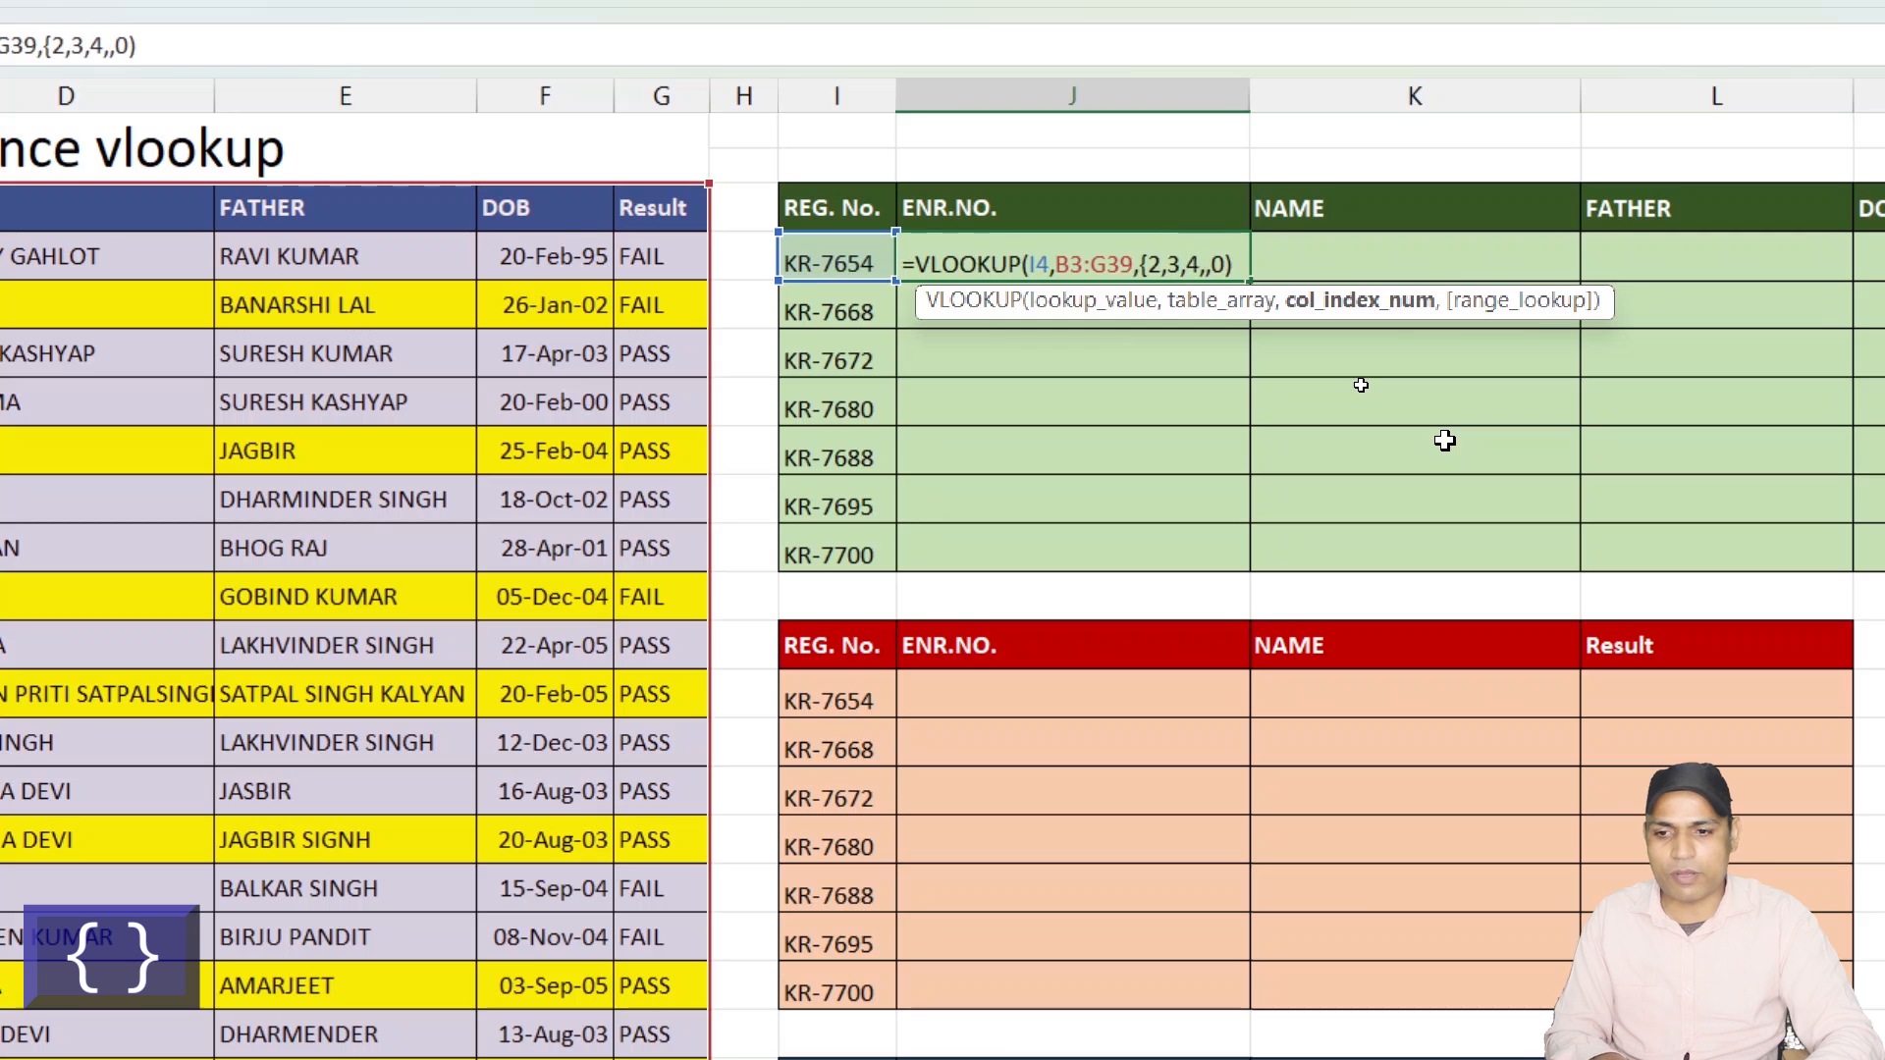
{"action": "type", "text": ",6"}
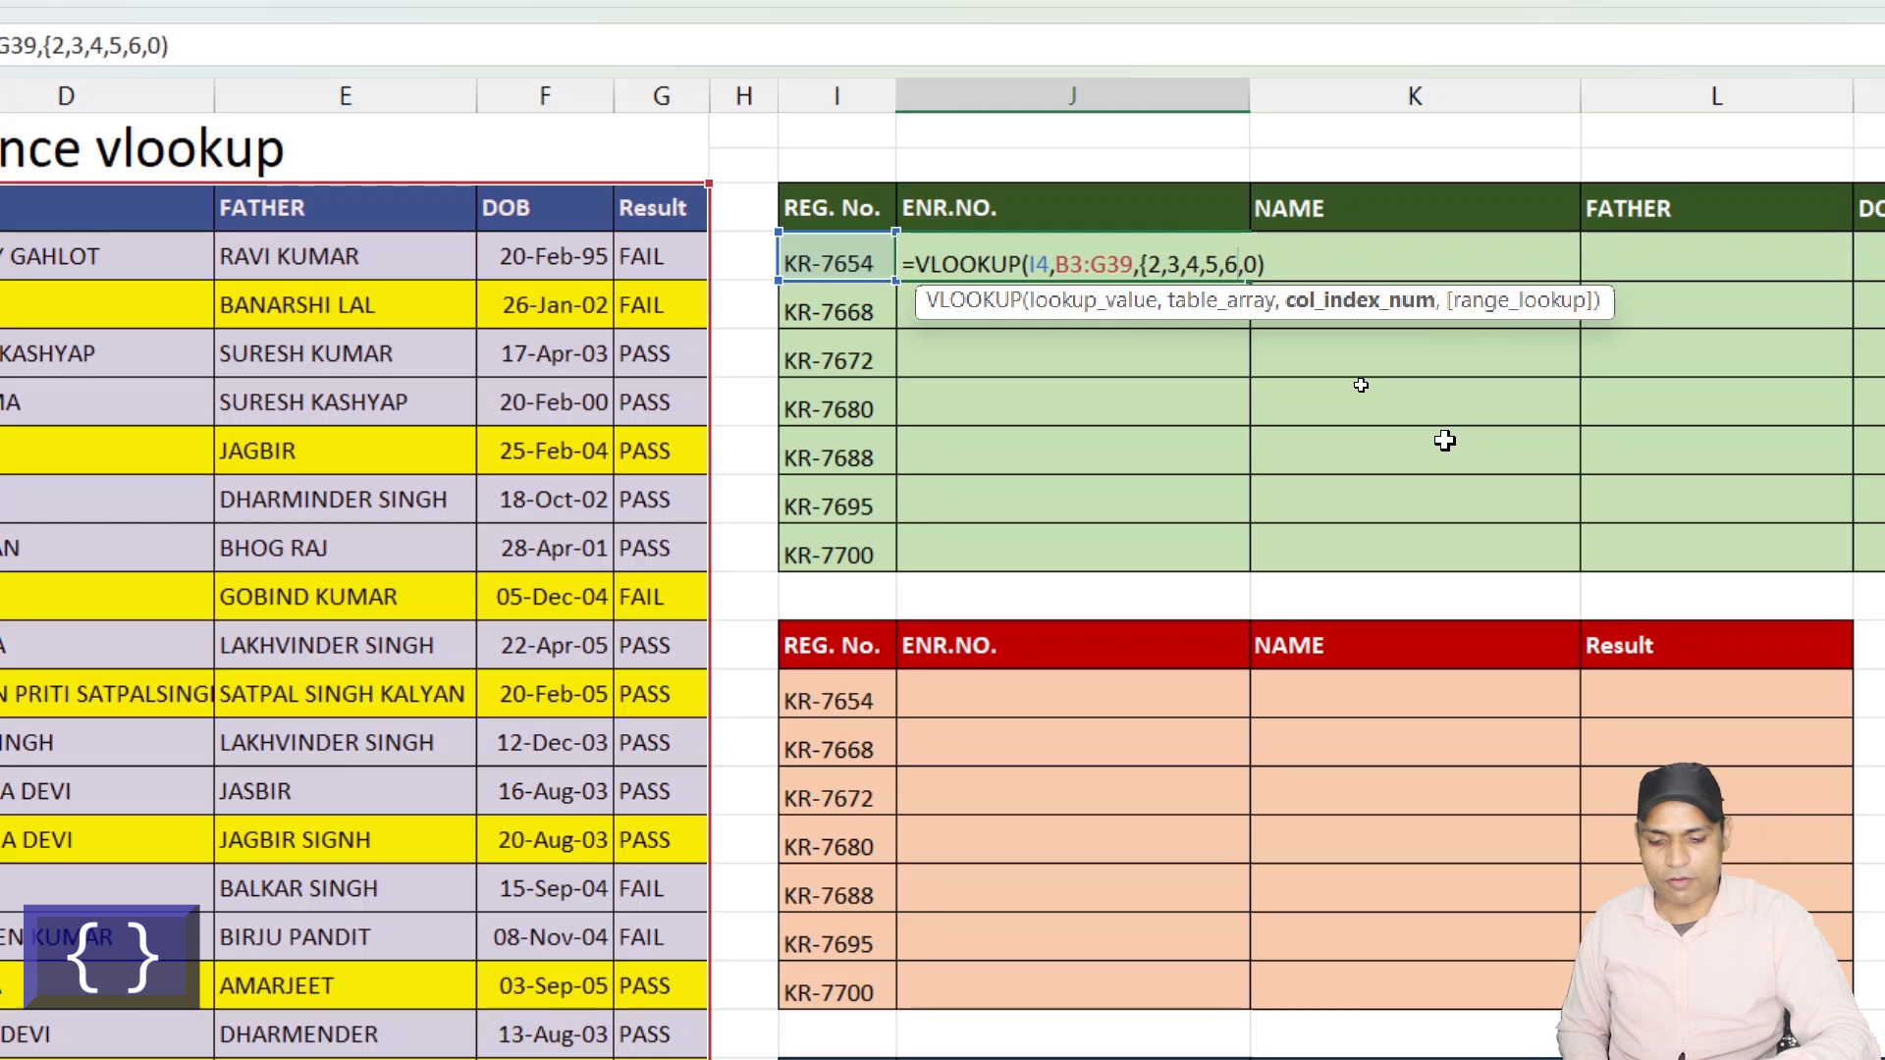
{"action": "type", "text": "}"}
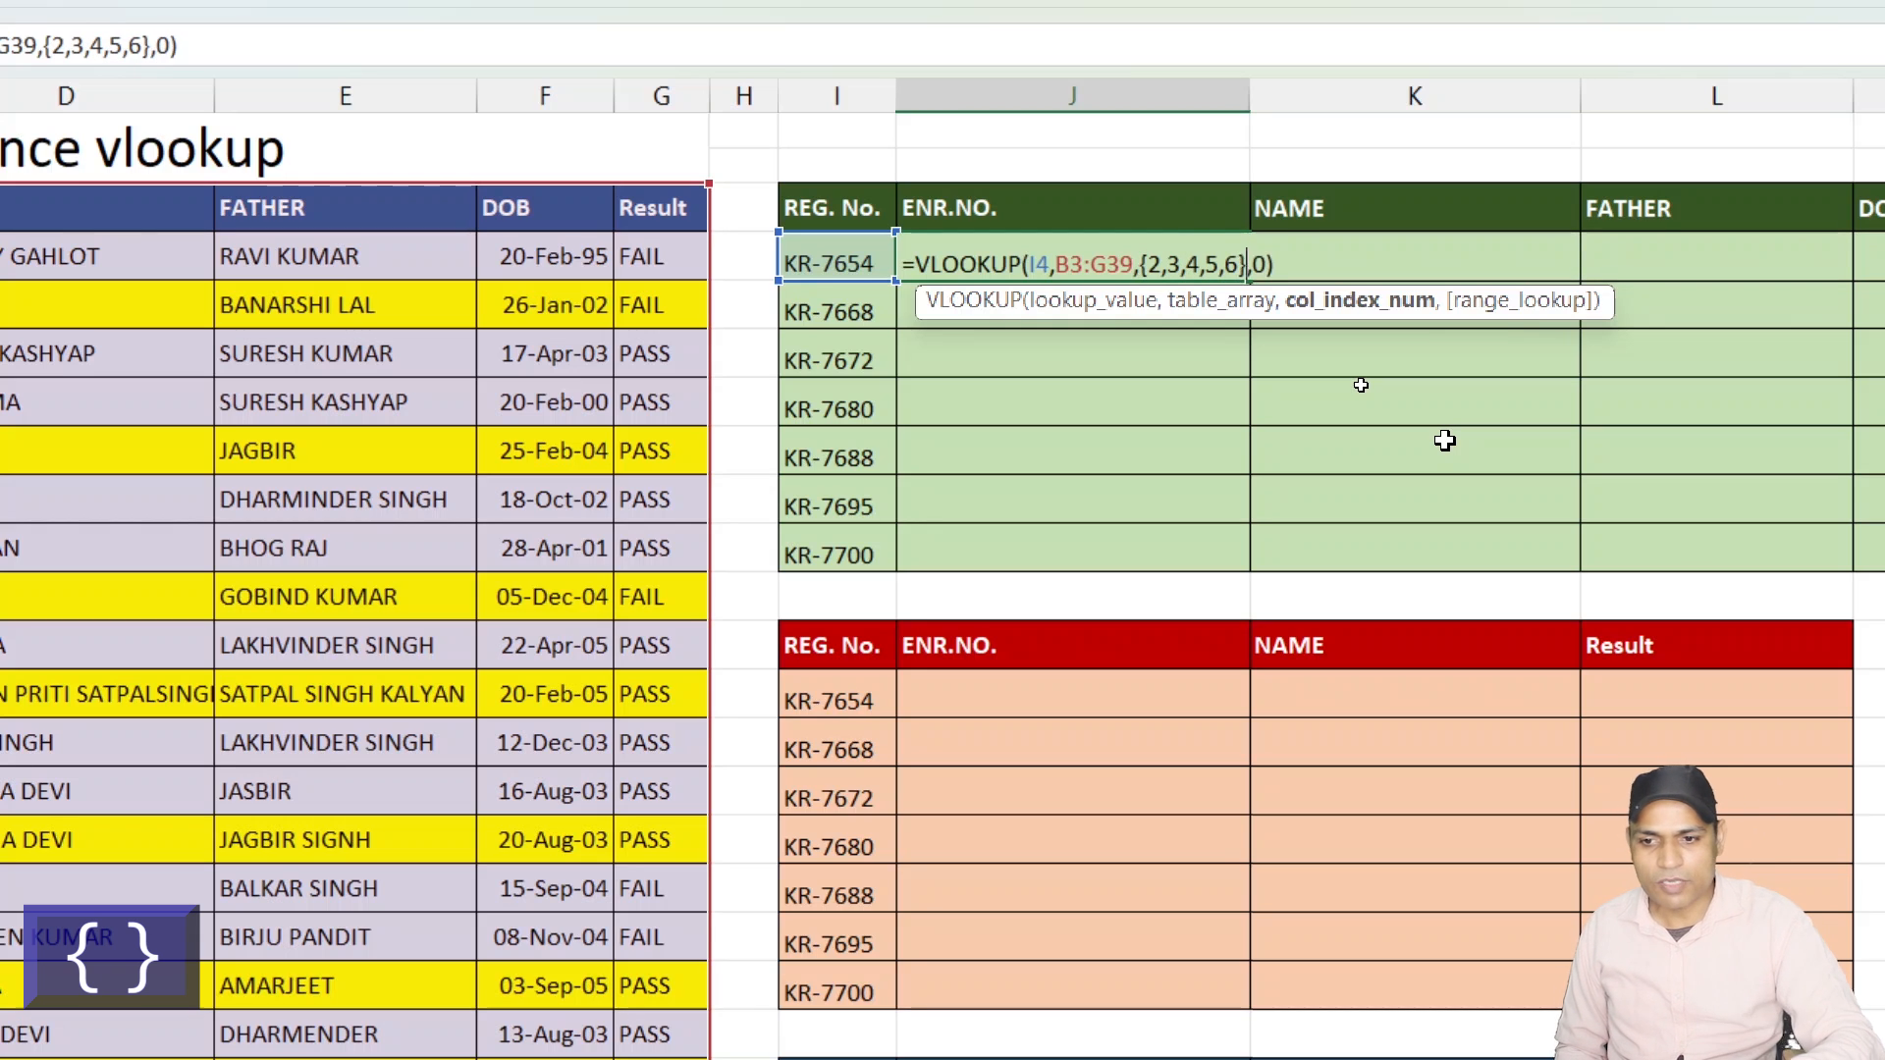
{"action": "scroll", "coordinate": [1445, 440], "scroll_direction": "right", "scroll_amount": 3}
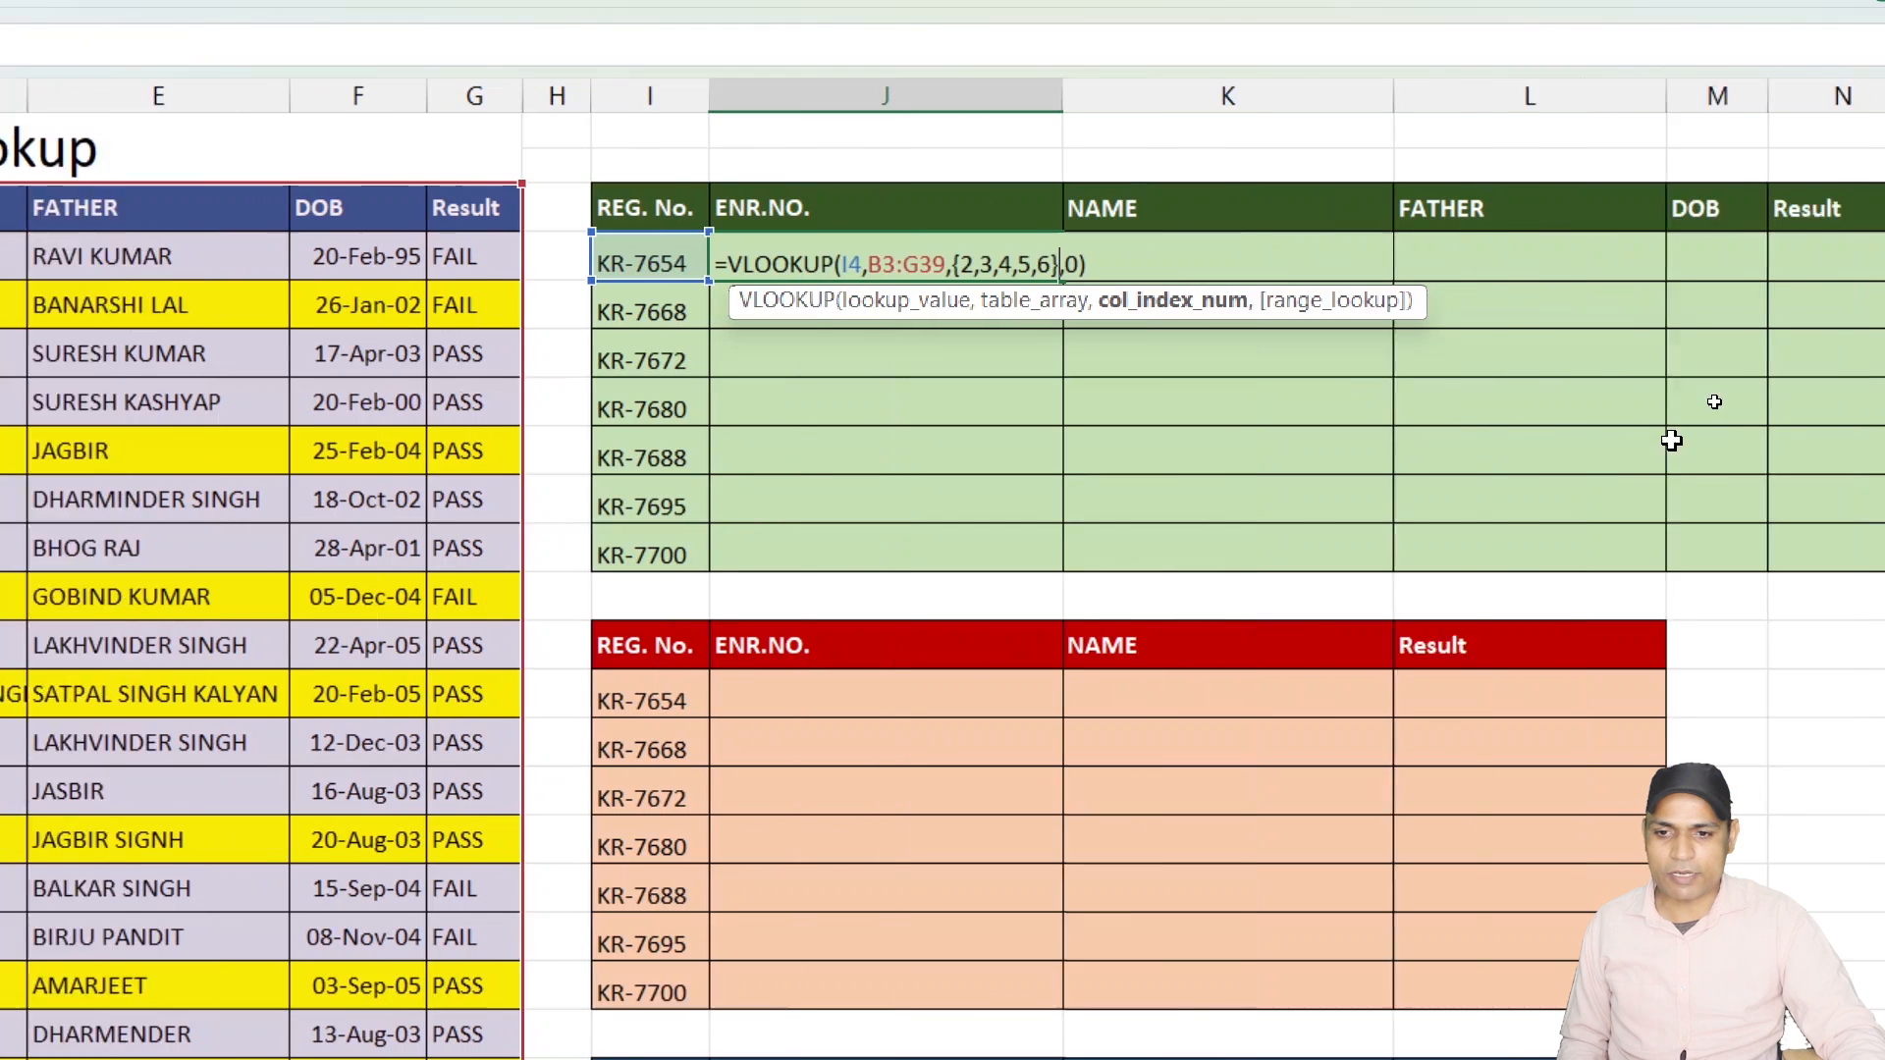
{"action": "key", "text": "Return"}
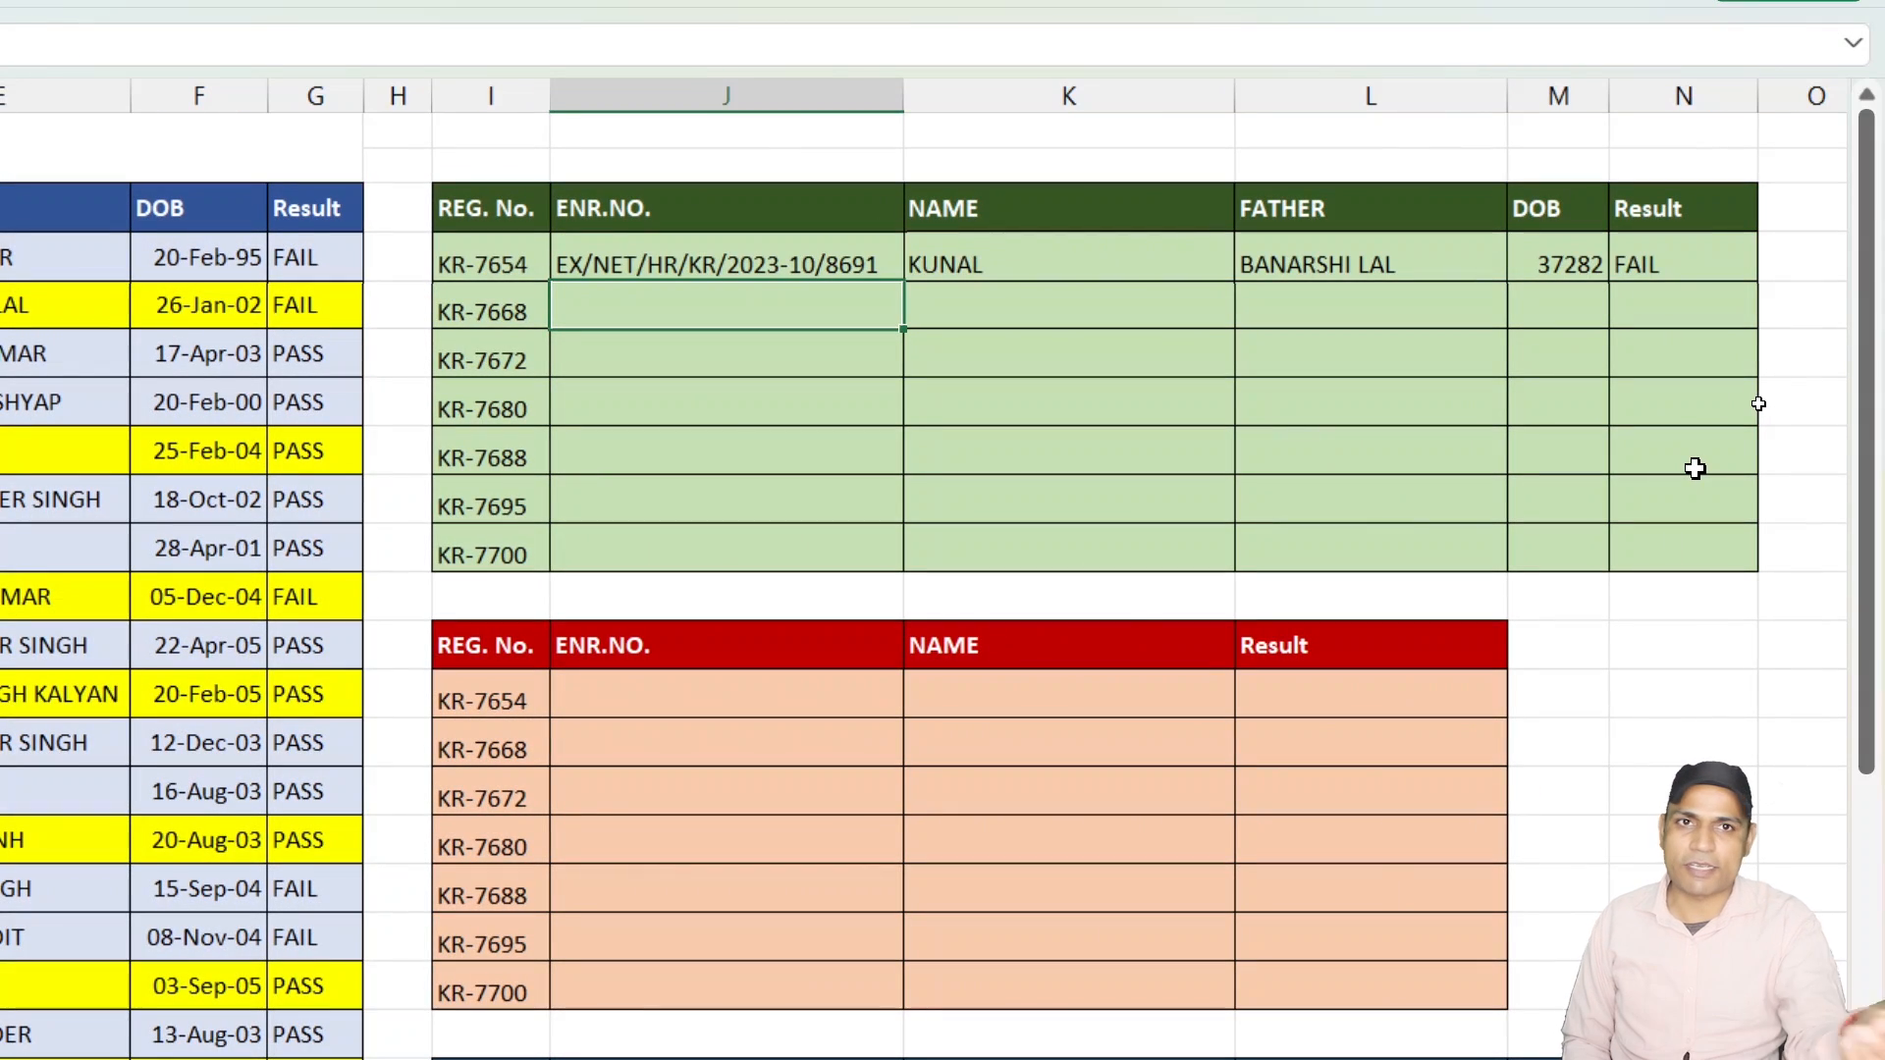
Fill the green table's first-row lookup down across J4:N10.
{"action": "left_click", "coordinate": [714, 253]}
{"action": "mouse_move", "coordinate": [714, 253]}
{"action": "left_mouse_down"}
{"action": "mouse_move", "coordinate": [1758, 295]}
{"action": "mouse_move", "coordinate": [1704, 261]}
{"action": "mouse_move", "coordinate": [1788, 475]}
{"action": "mouse_move", "coordinate": [1726, 560]}
{"action": "left_mouse_up"}
{"action": "key", "text": "ctrl+d"}
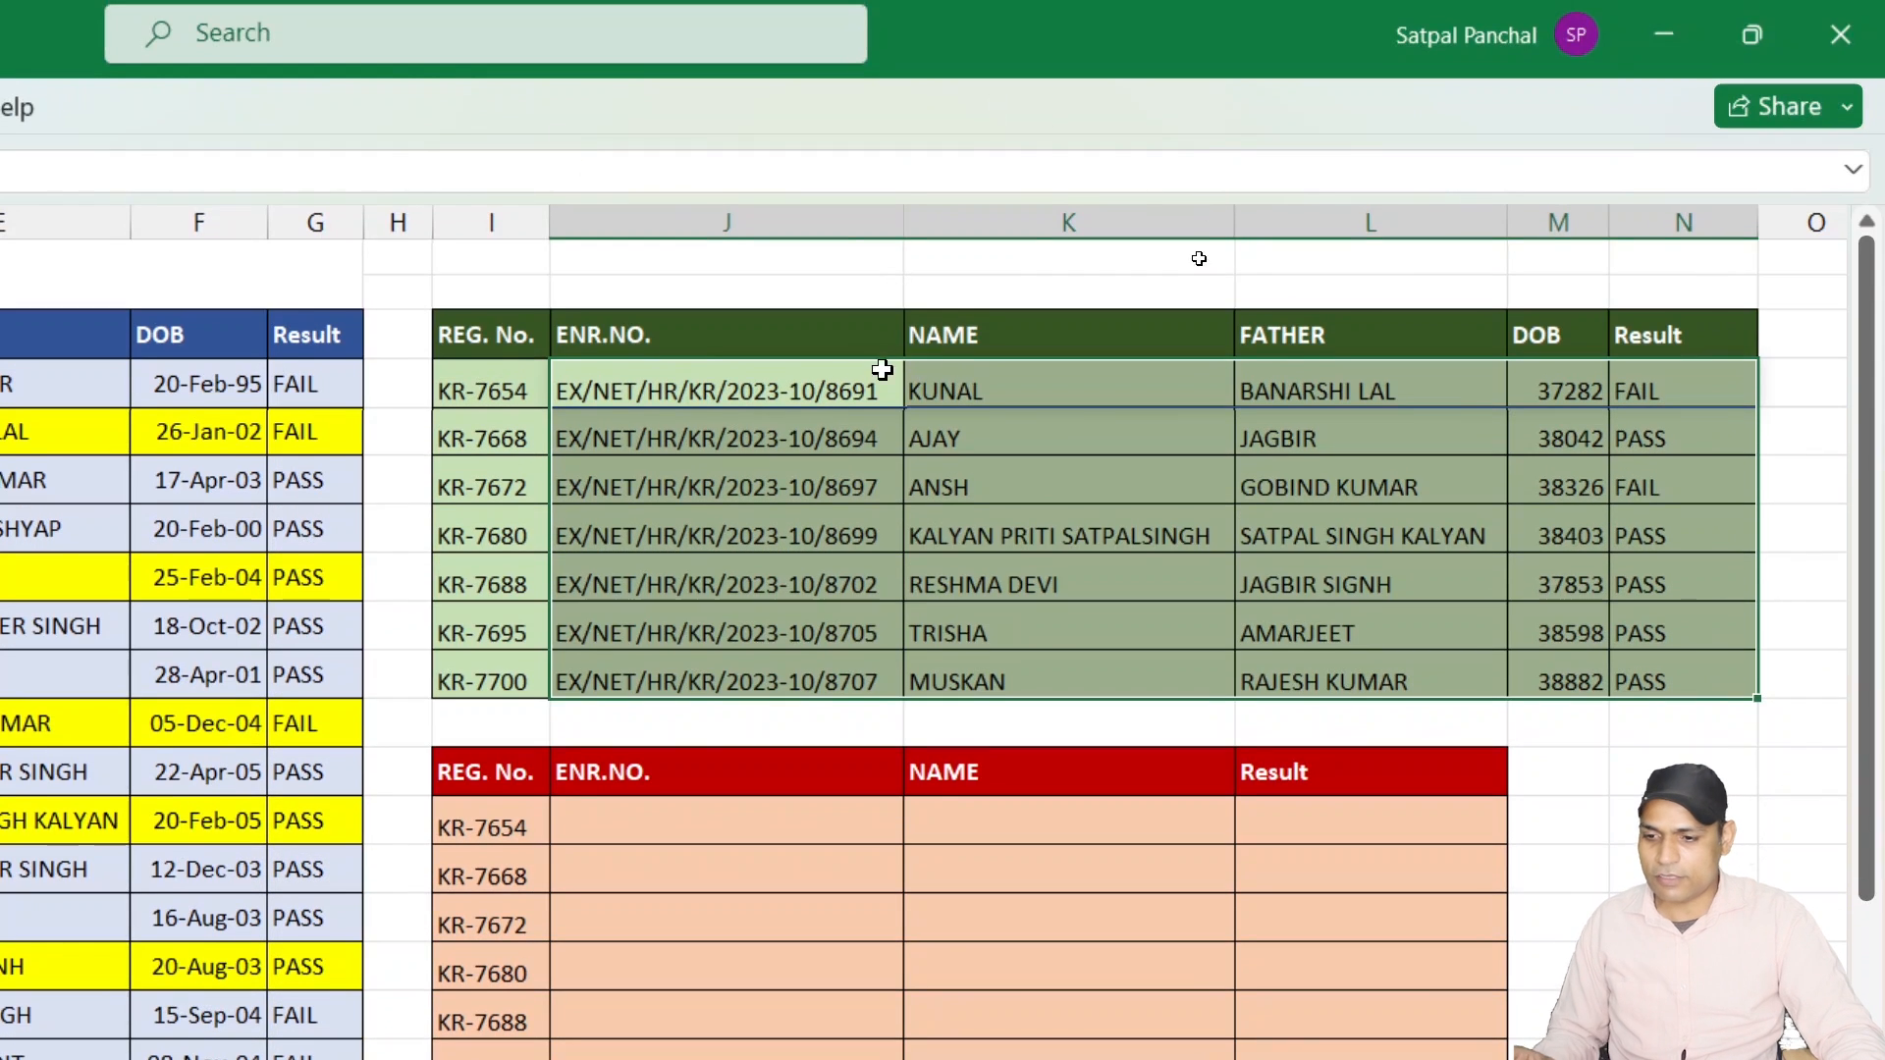
Start a VLOOKUP in J13 of the red table with I13 as its lookup value.
{"action": "scroll", "coordinate": [1178, 383], "scroll_direction": "down", "scroll_amount": 3}
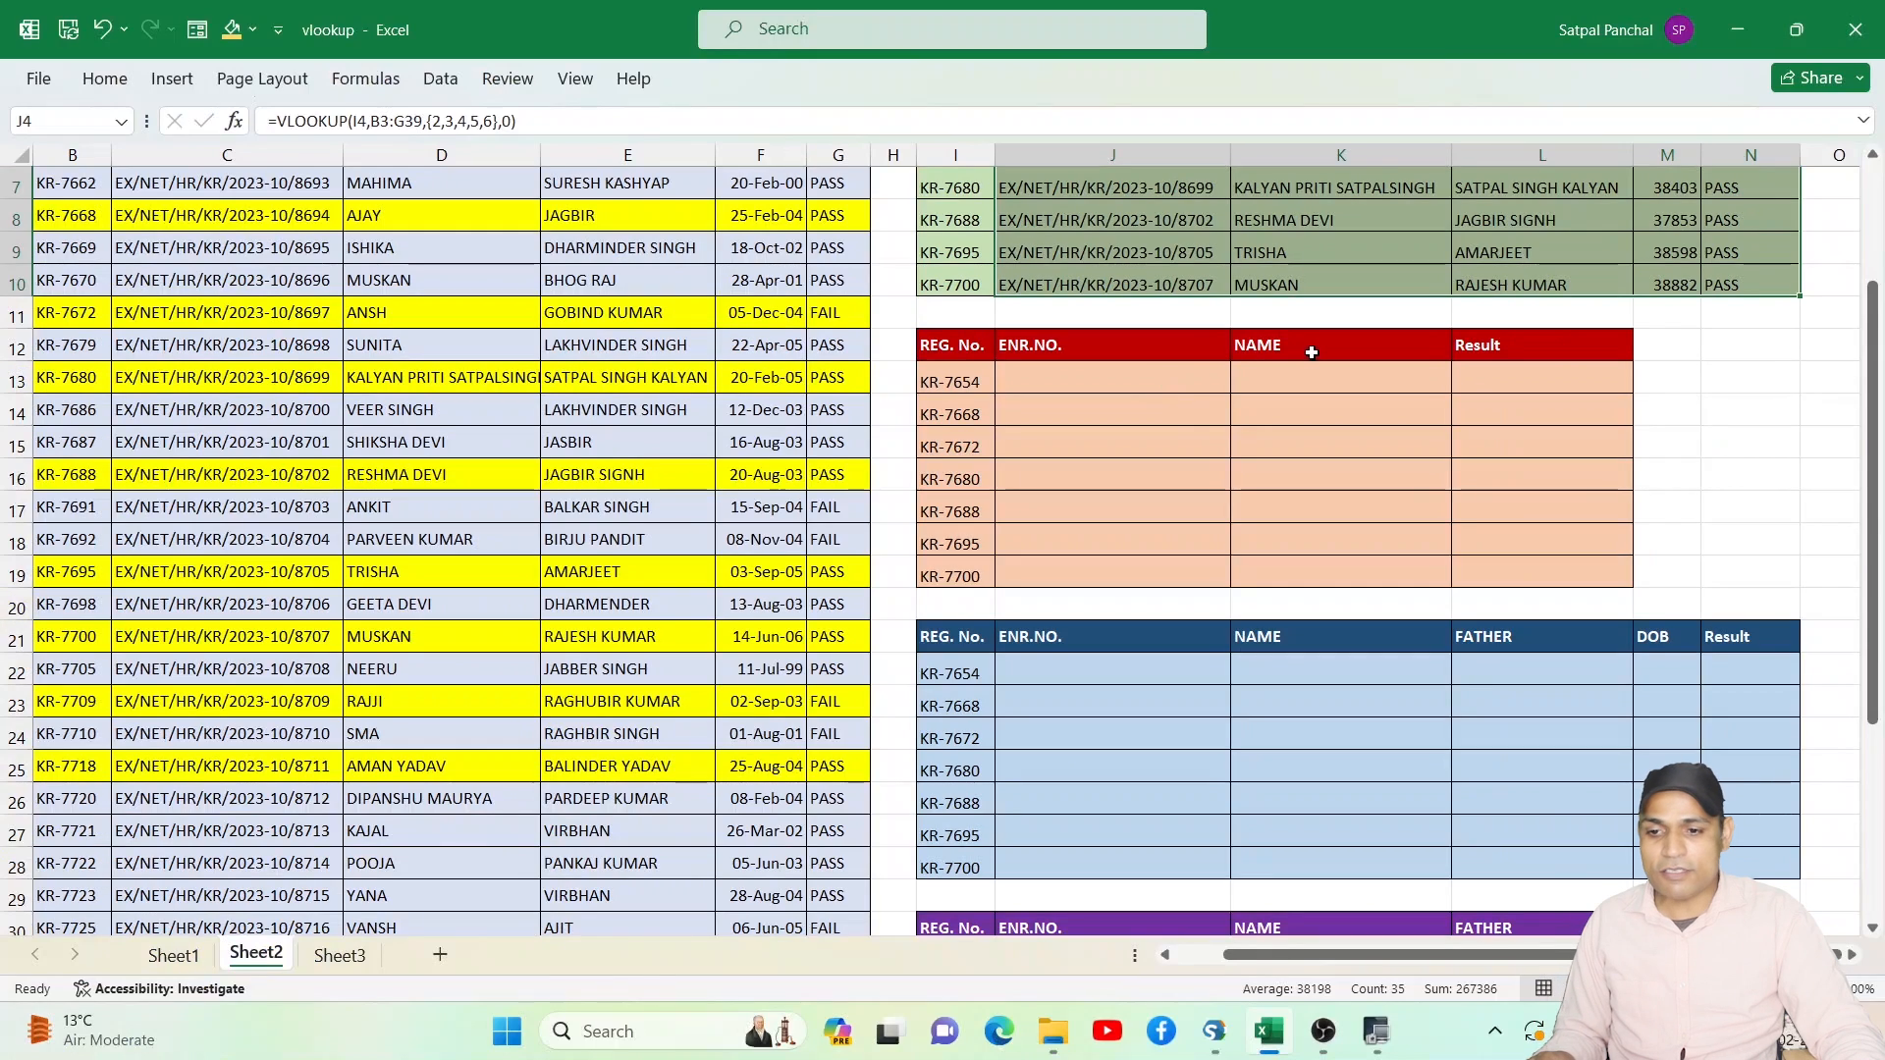
{"action": "left_click", "coordinate": [1183, 383]}
{"action": "scroll", "coordinate": [1186, 392], "scroll_direction": "up", "scroll_amount": 1}
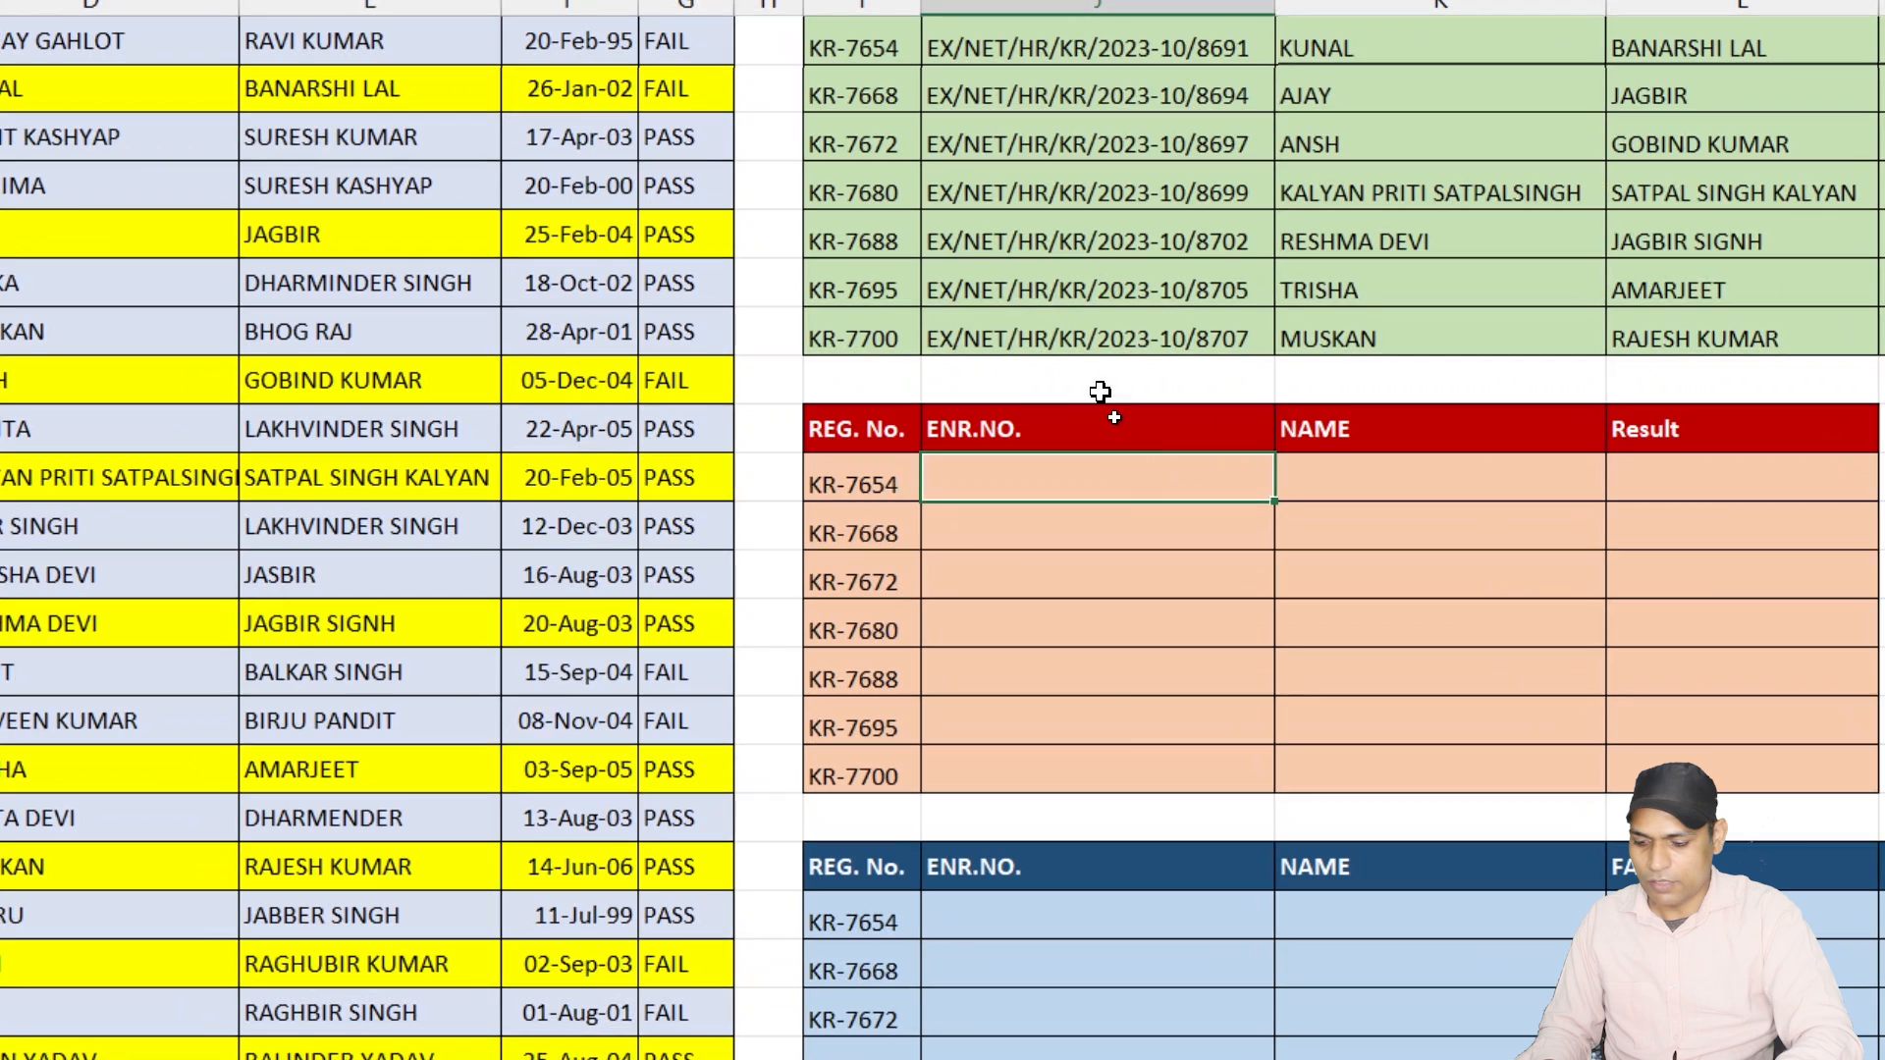
{"action": "type", "text": "="}
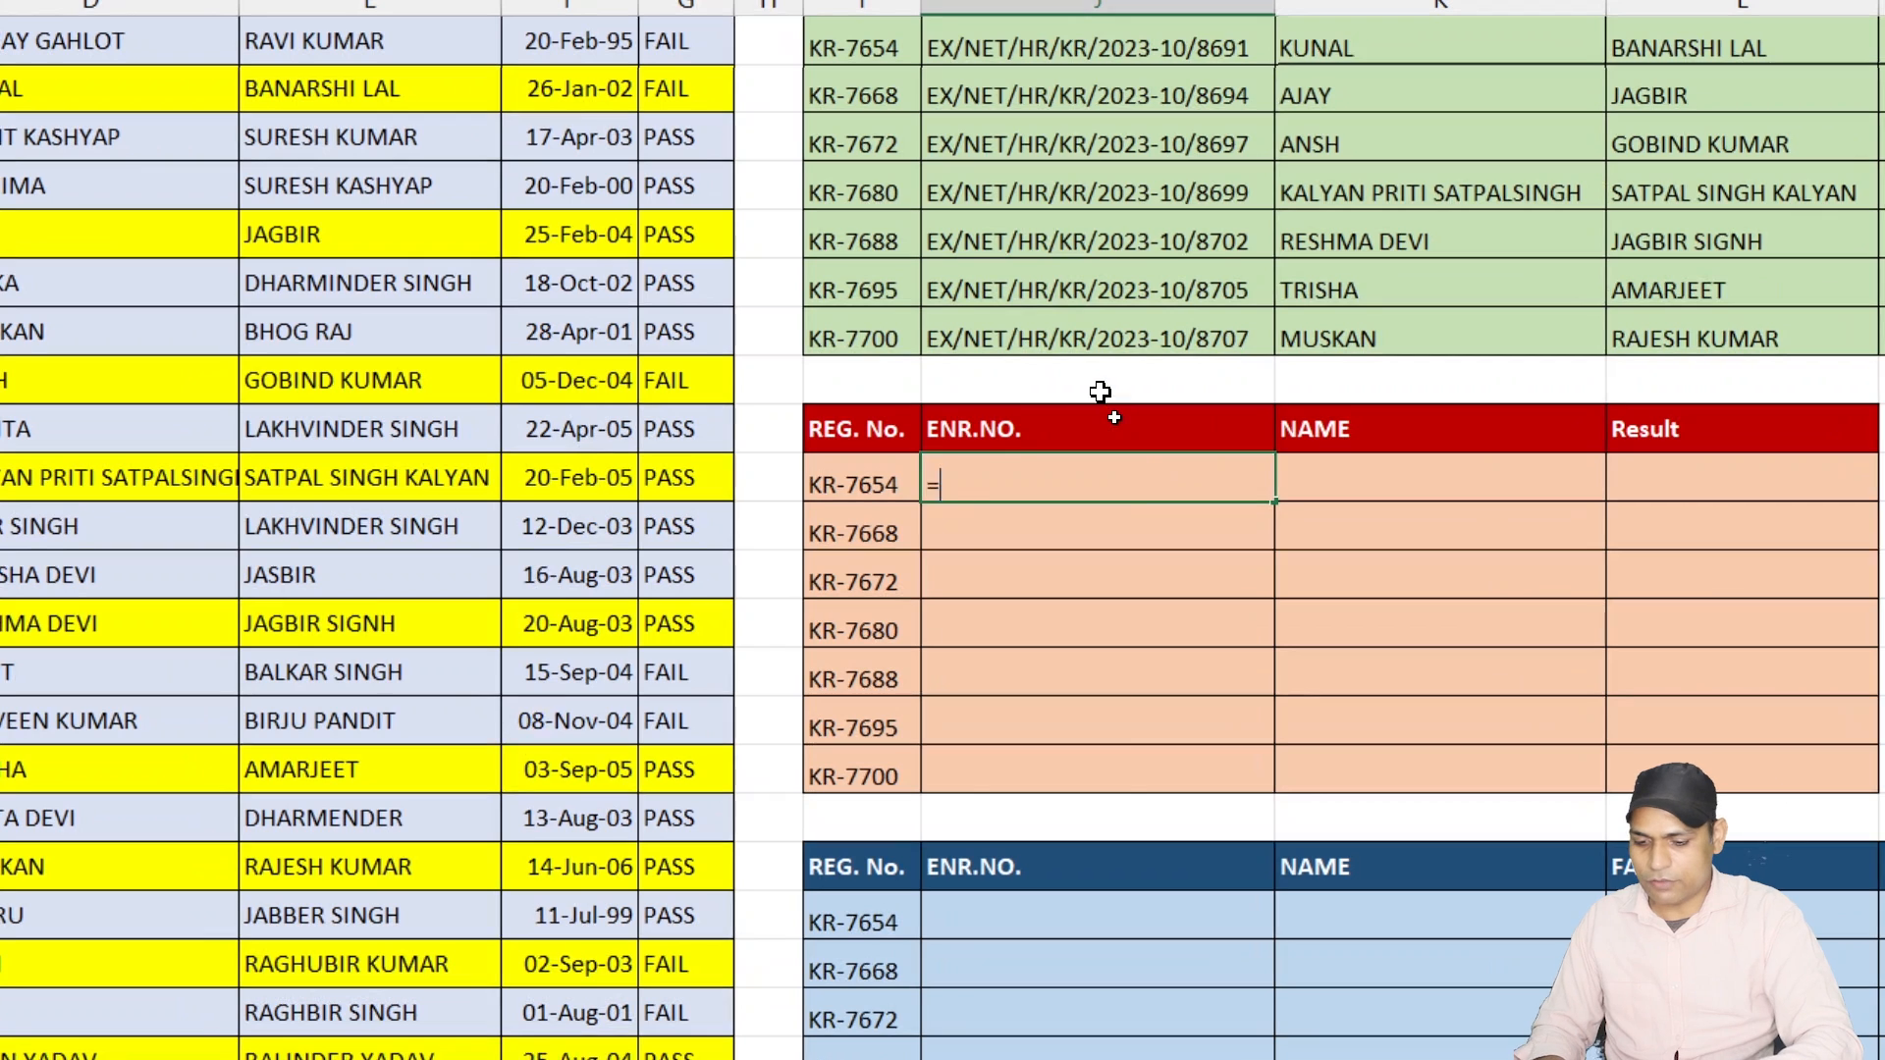
{"action": "type", "text": "vloo"}
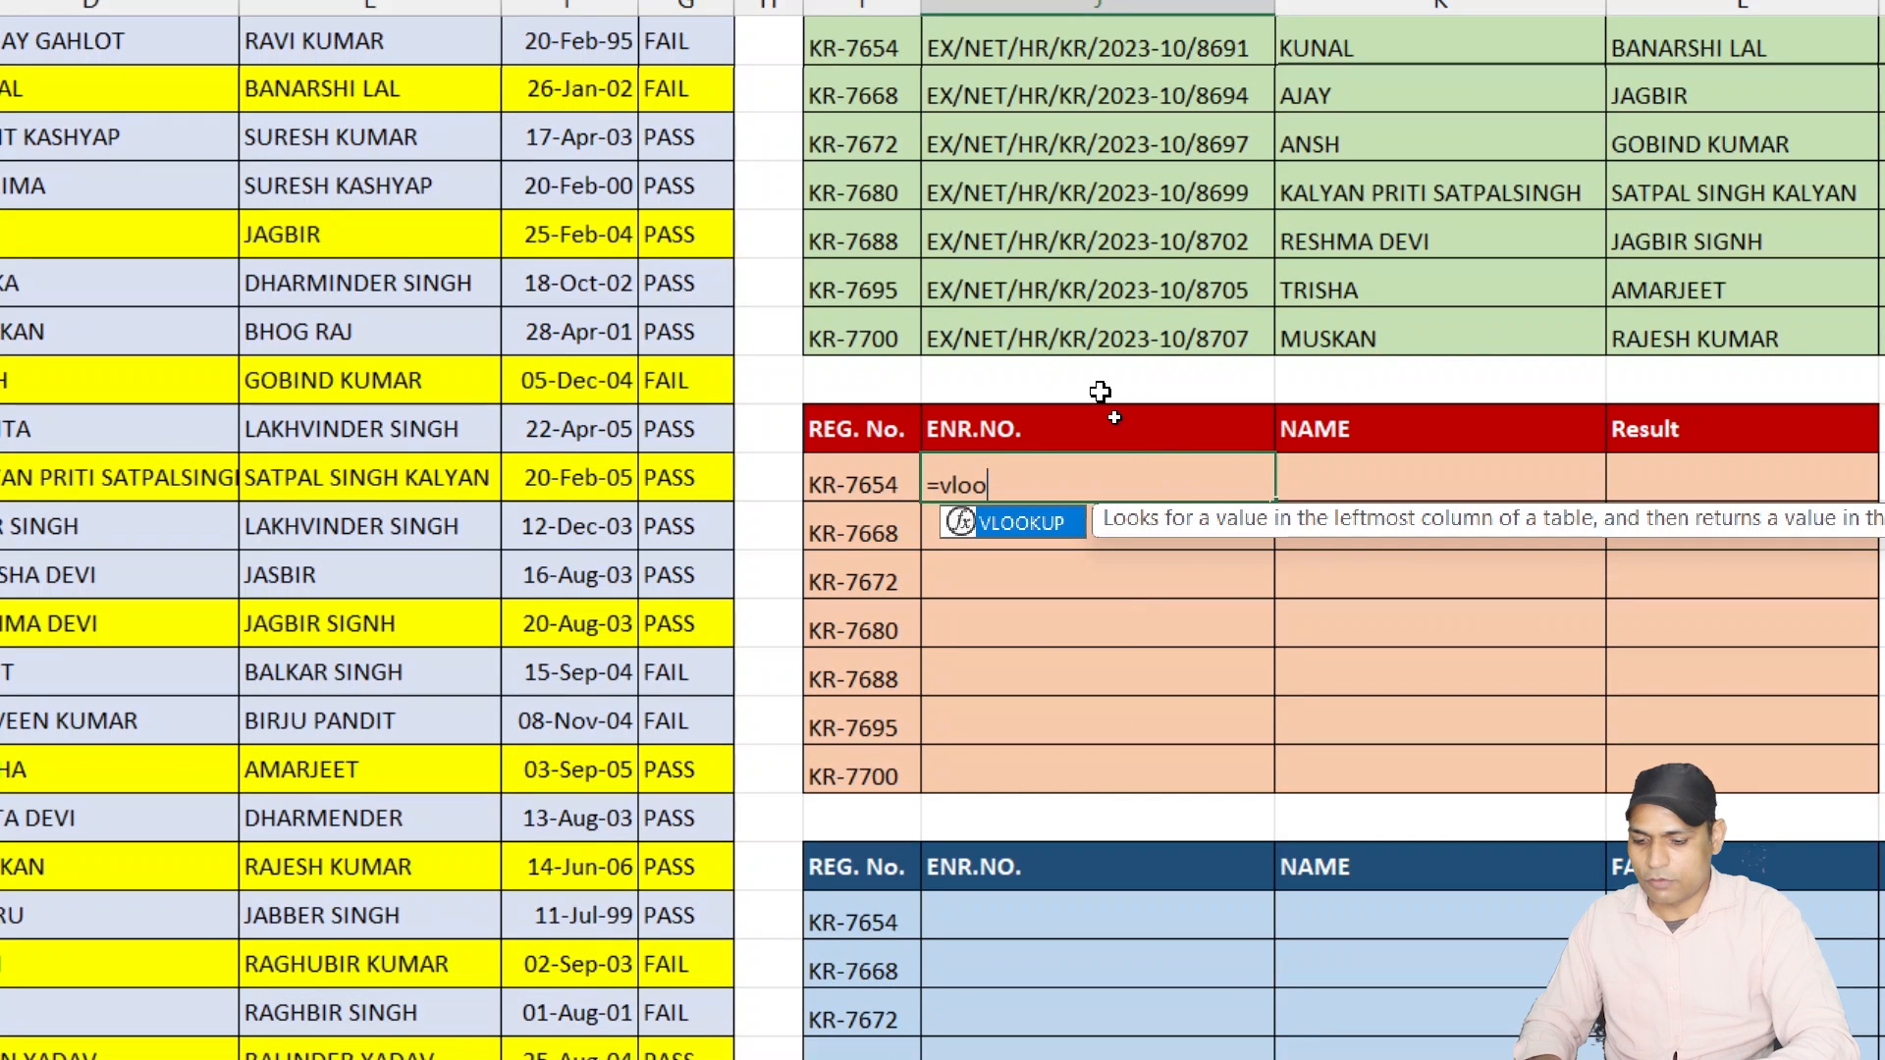
{"action": "type", "text": "kup("}
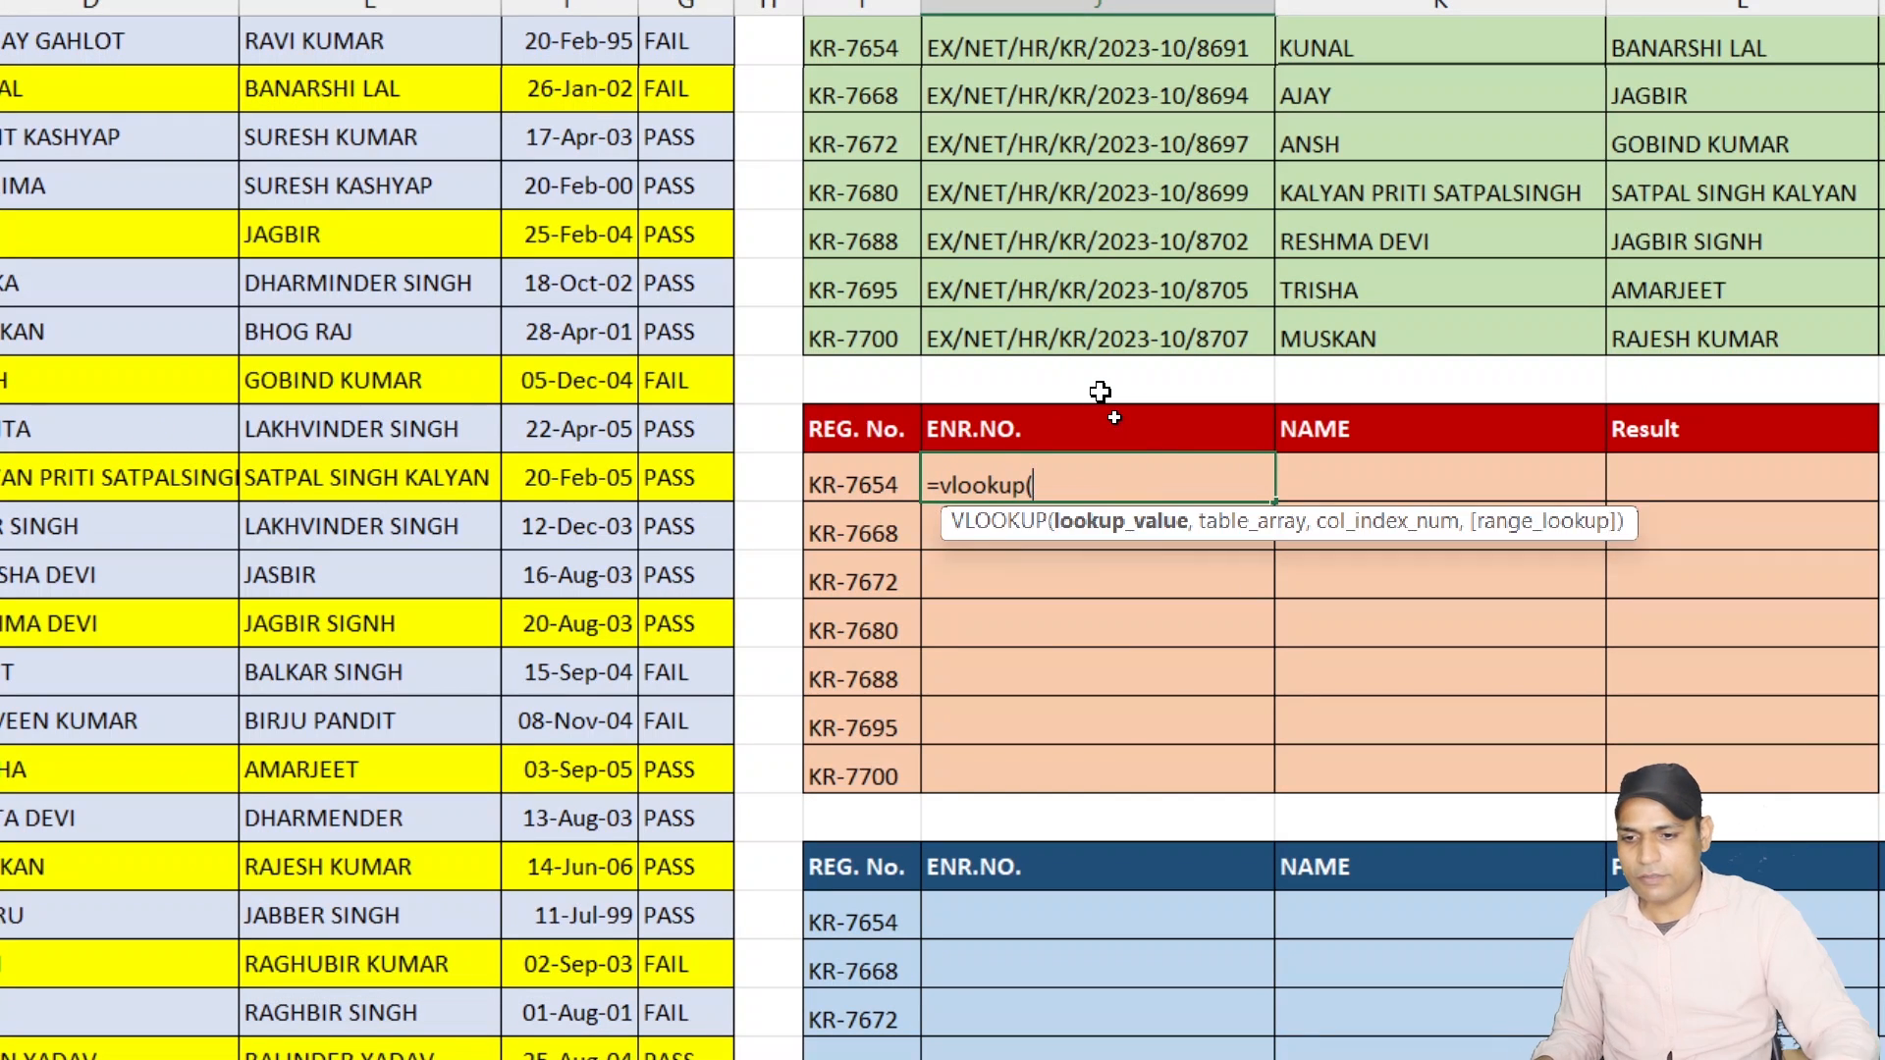
{"action": "left_click", "coordinate": [881, 494]}
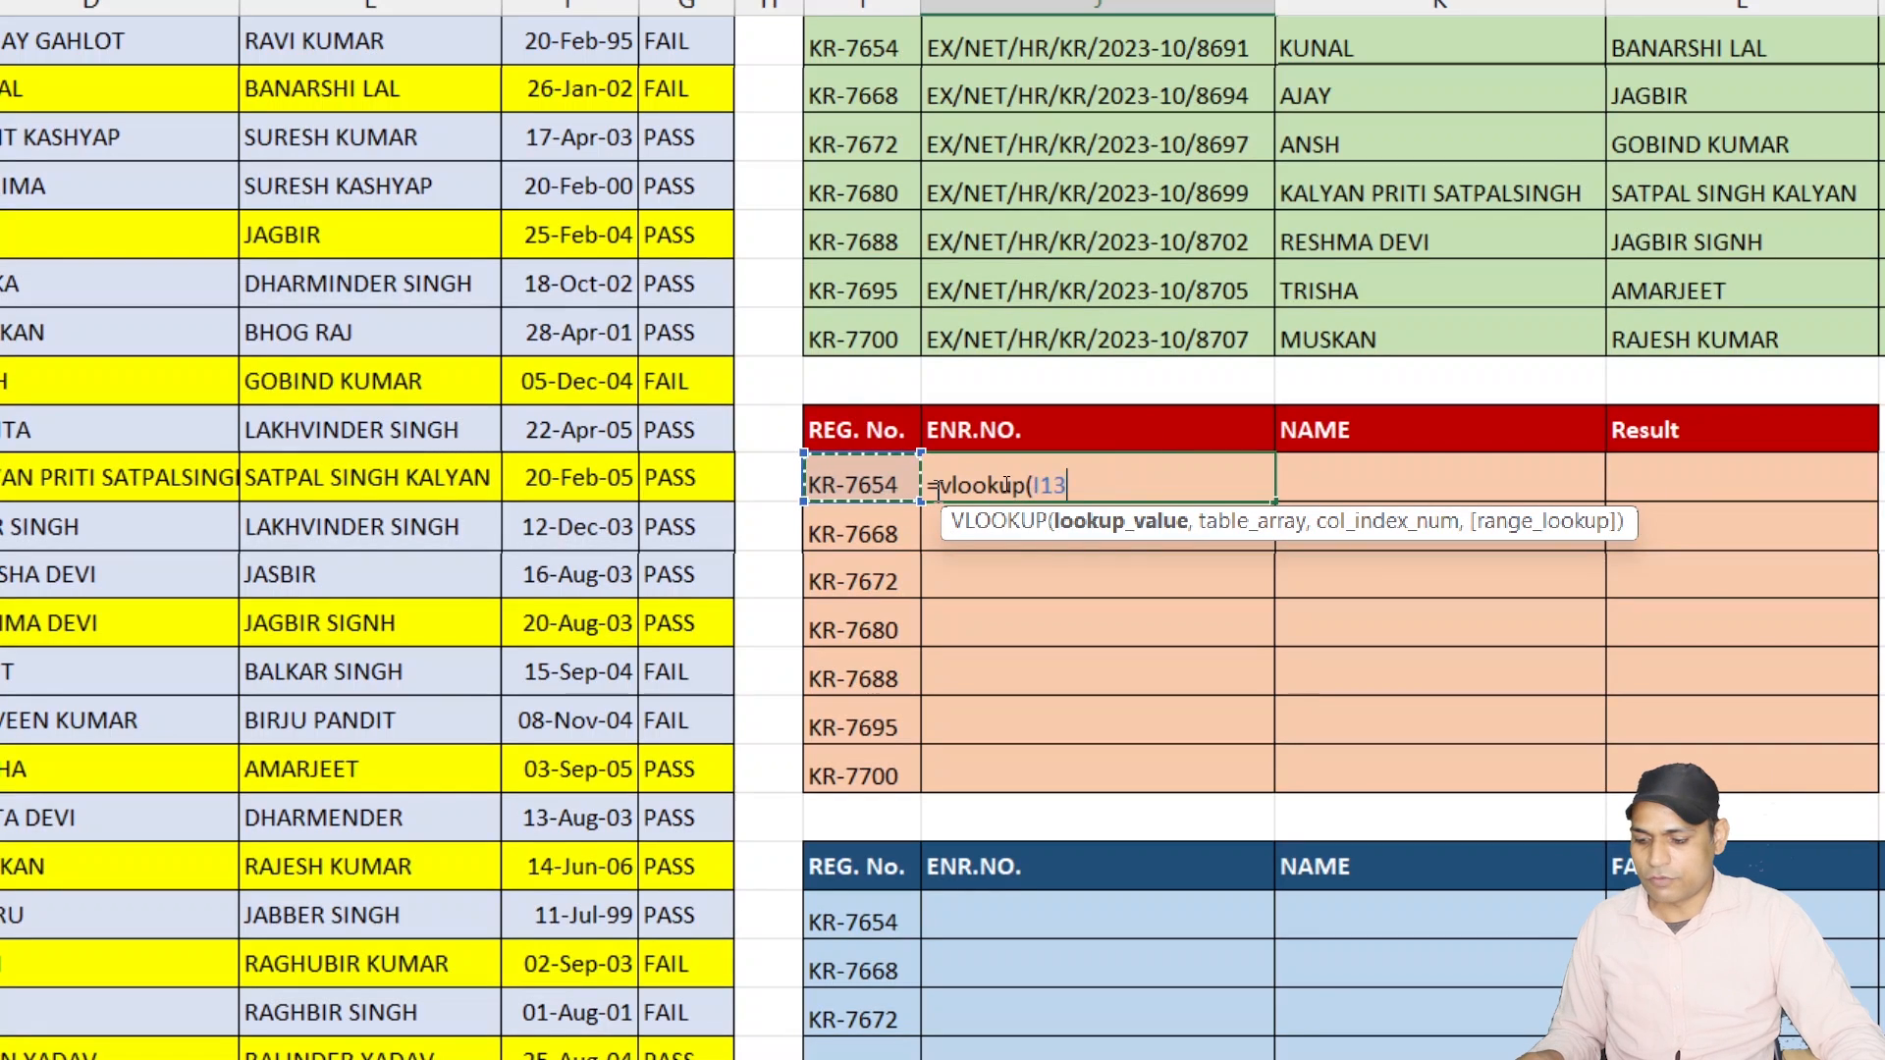
{"action": "type", "text": ","}
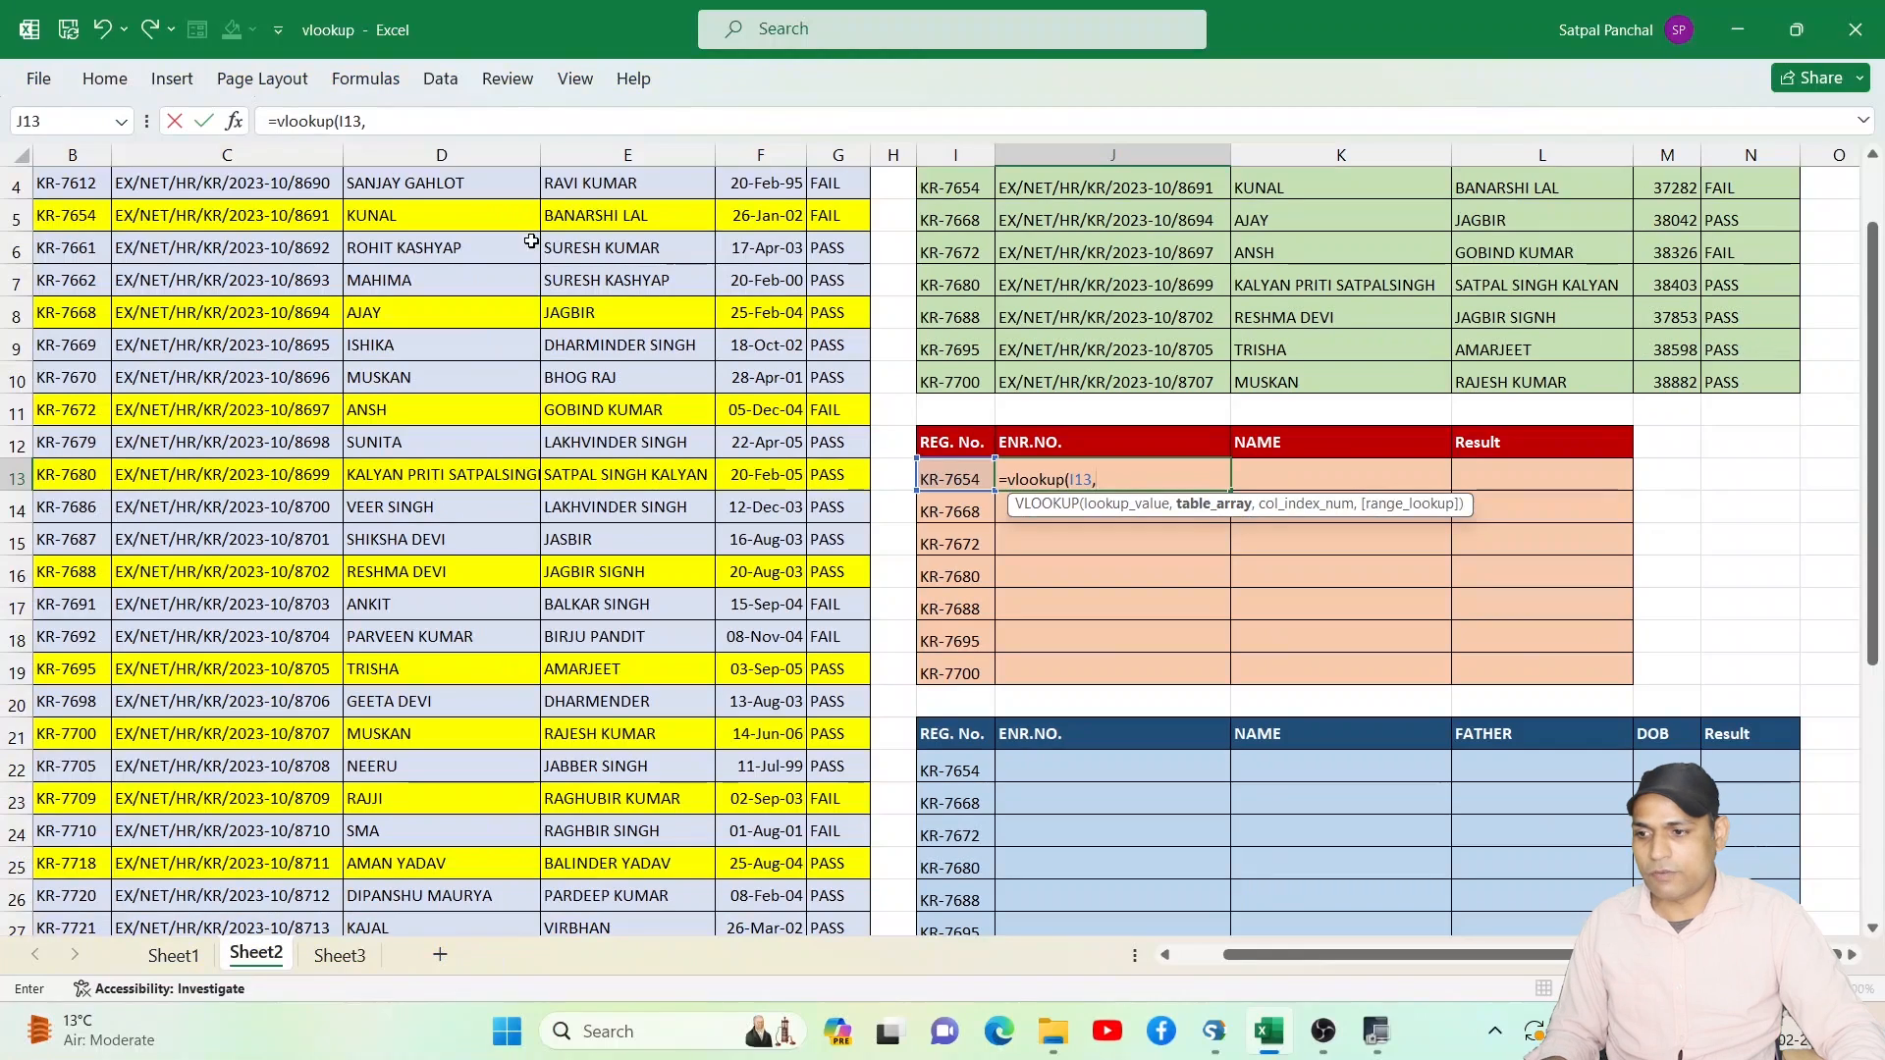
Set the table array of the J13 VLOOKUP to the source table range B3:G39.
{"action": "scroll", "coordinate": [69, 230], "scroll_direction": "up", "scroll_amount": 1}
{"action": "left_click", "coordinate": [67, 236]}
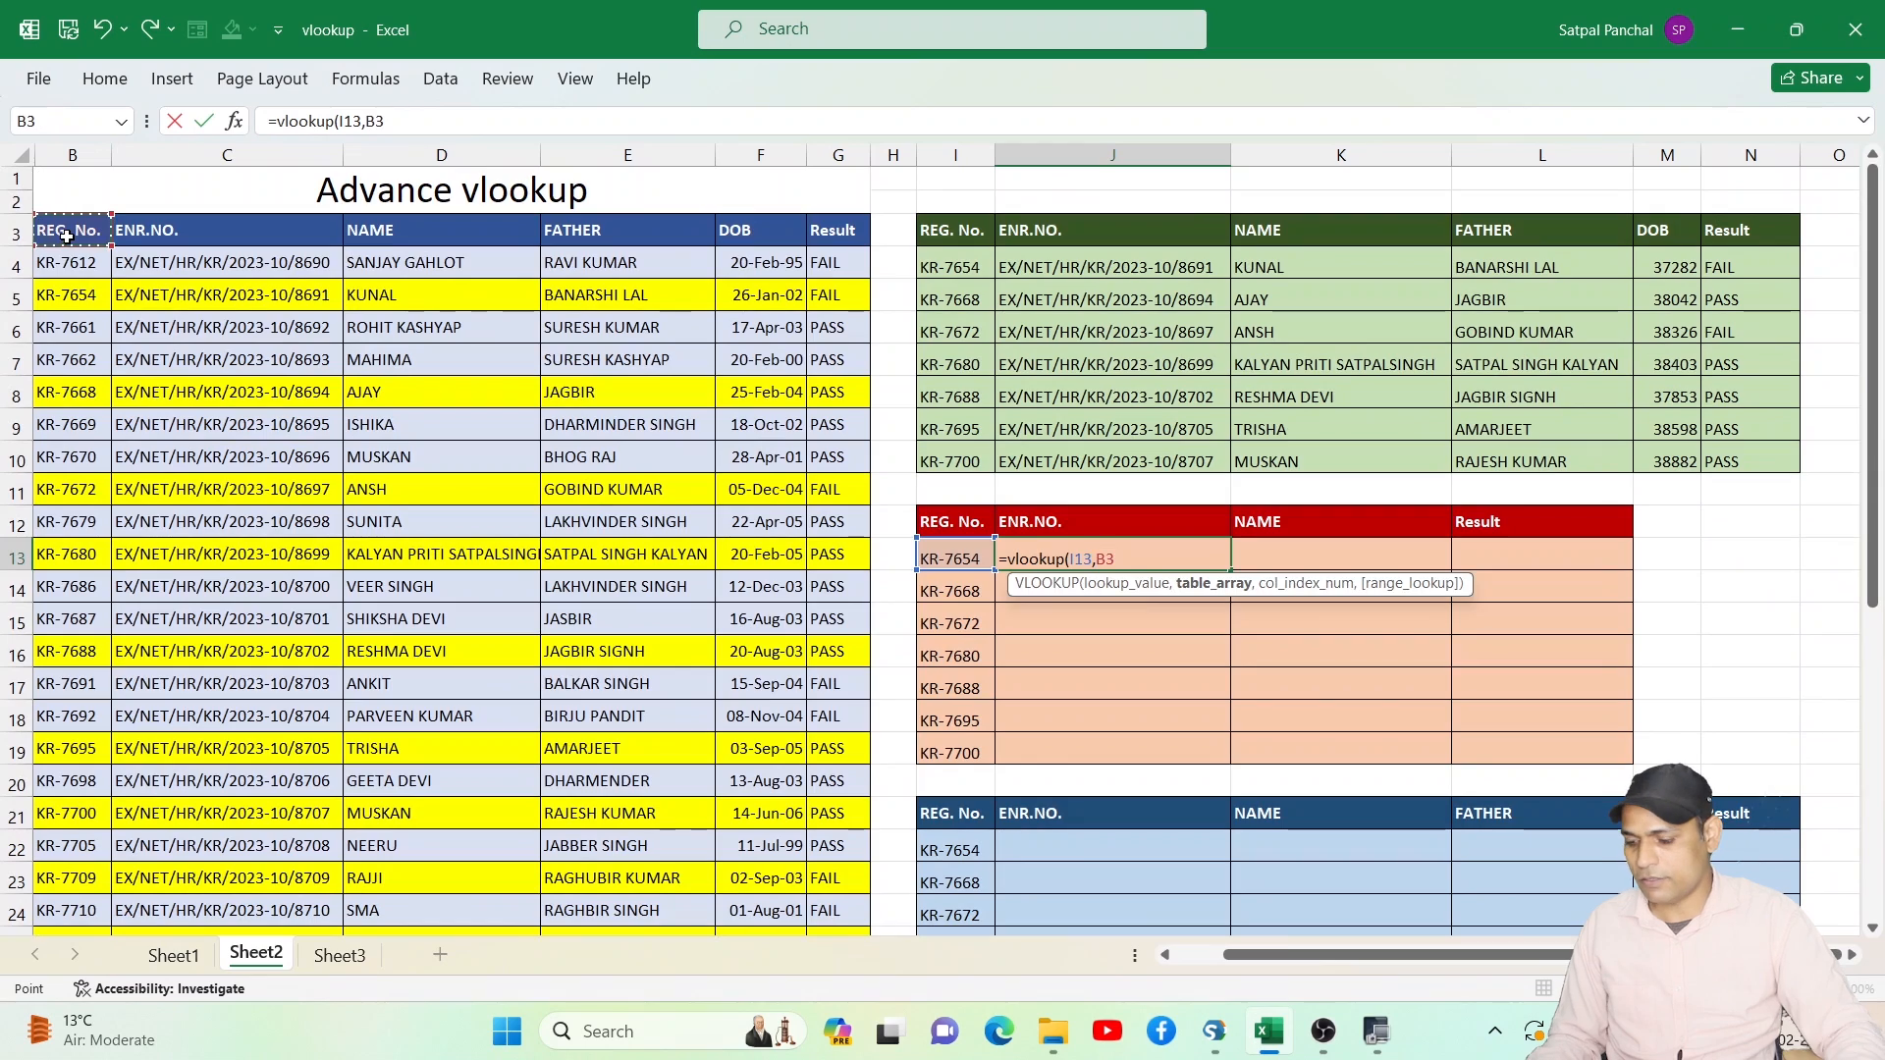
{"action": "key", "text": "ctrl+shift+Down"}
{"action": "key", "text": "ctrl+shift+Right"}
{"action": "scroll", "coordinate": [795, 296], "scroll_direction": "up", "scroll_amount": 6}
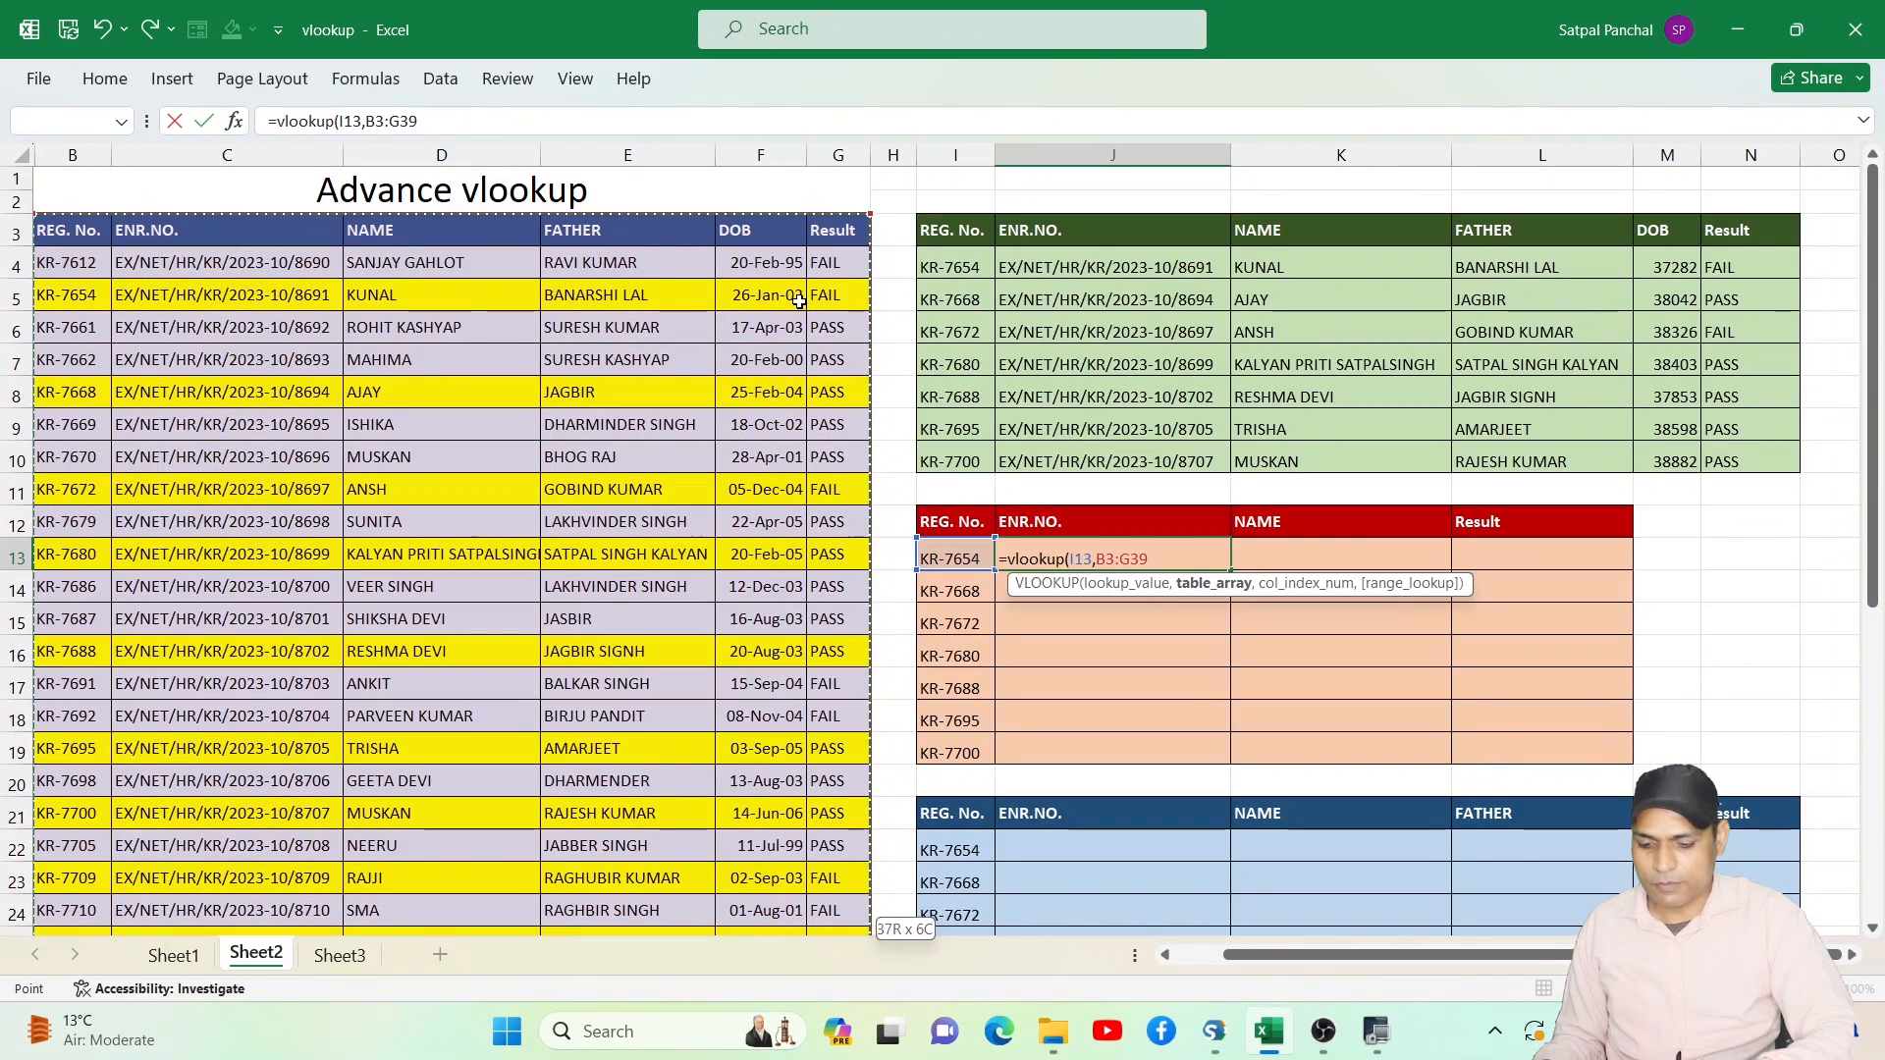
{"action": "type", "text": ","}
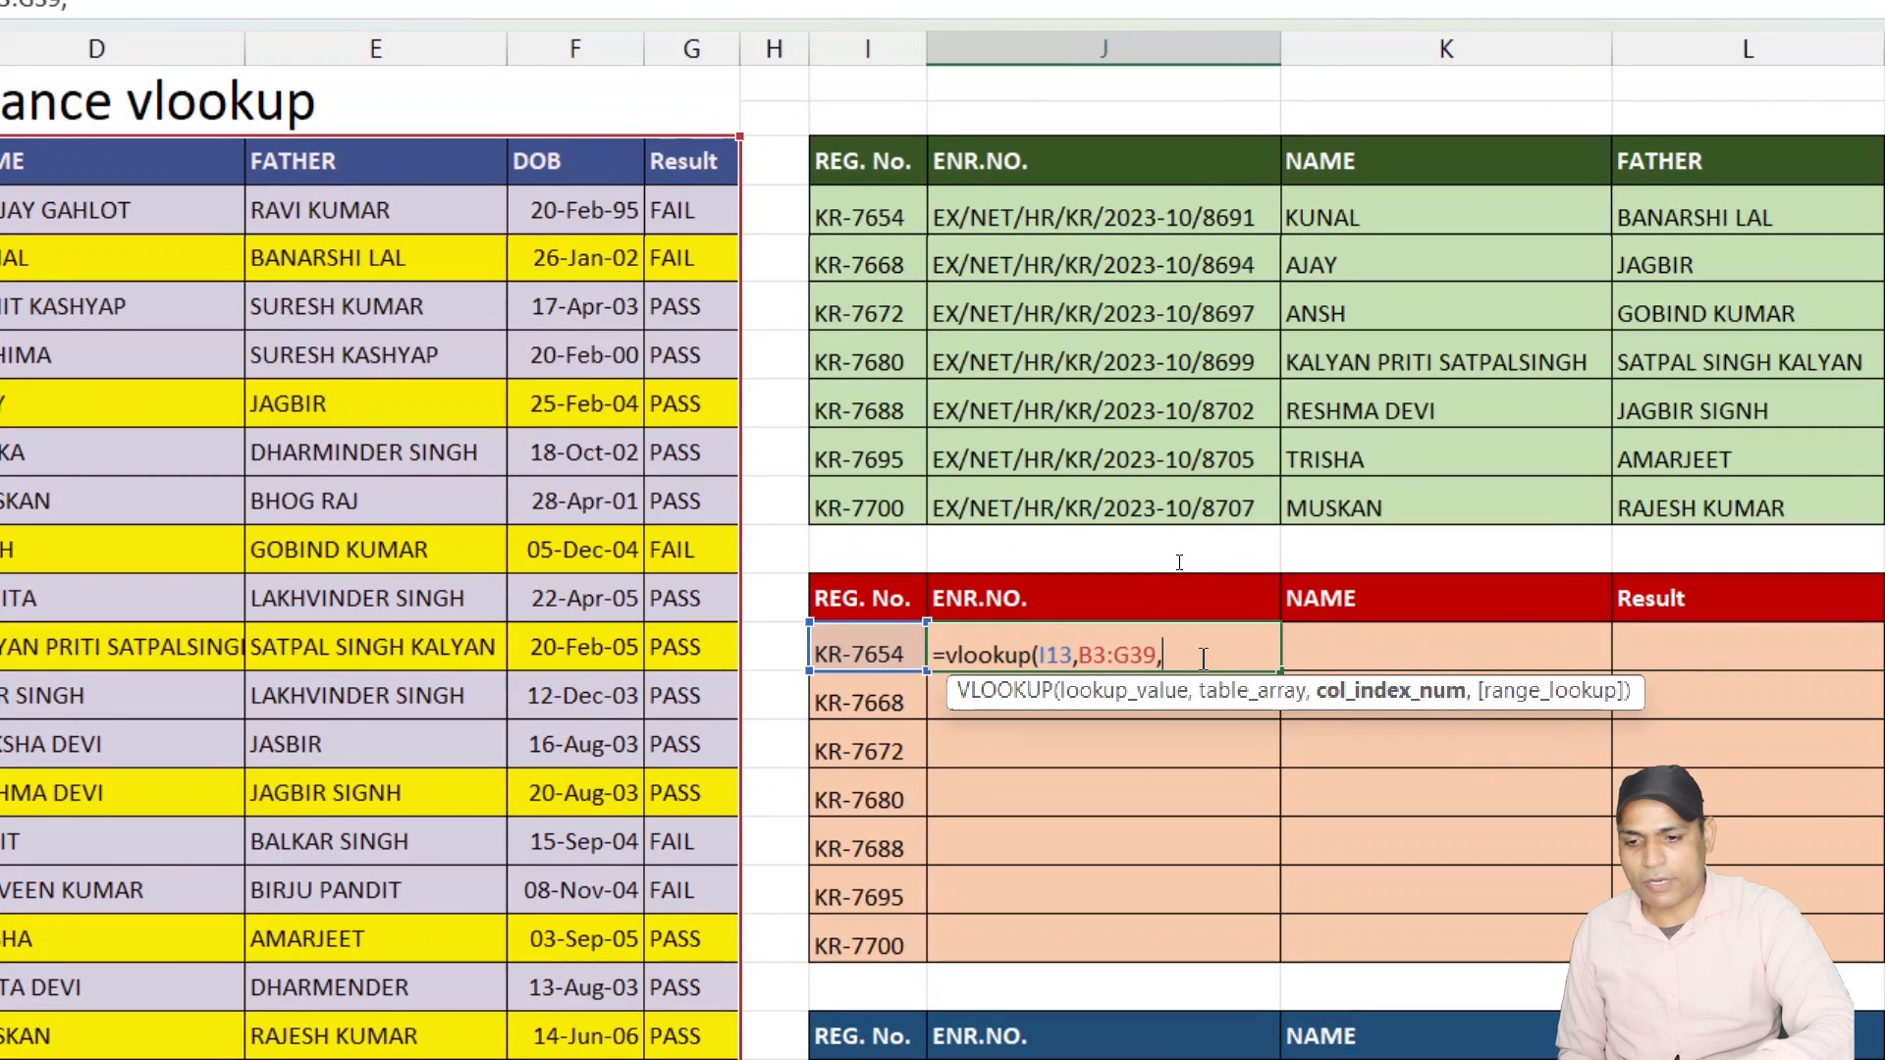
Complete the J13 VLOOKUP with the column index array {2,3,6} and exact match 0.
{"action": "type", "text": "{"}
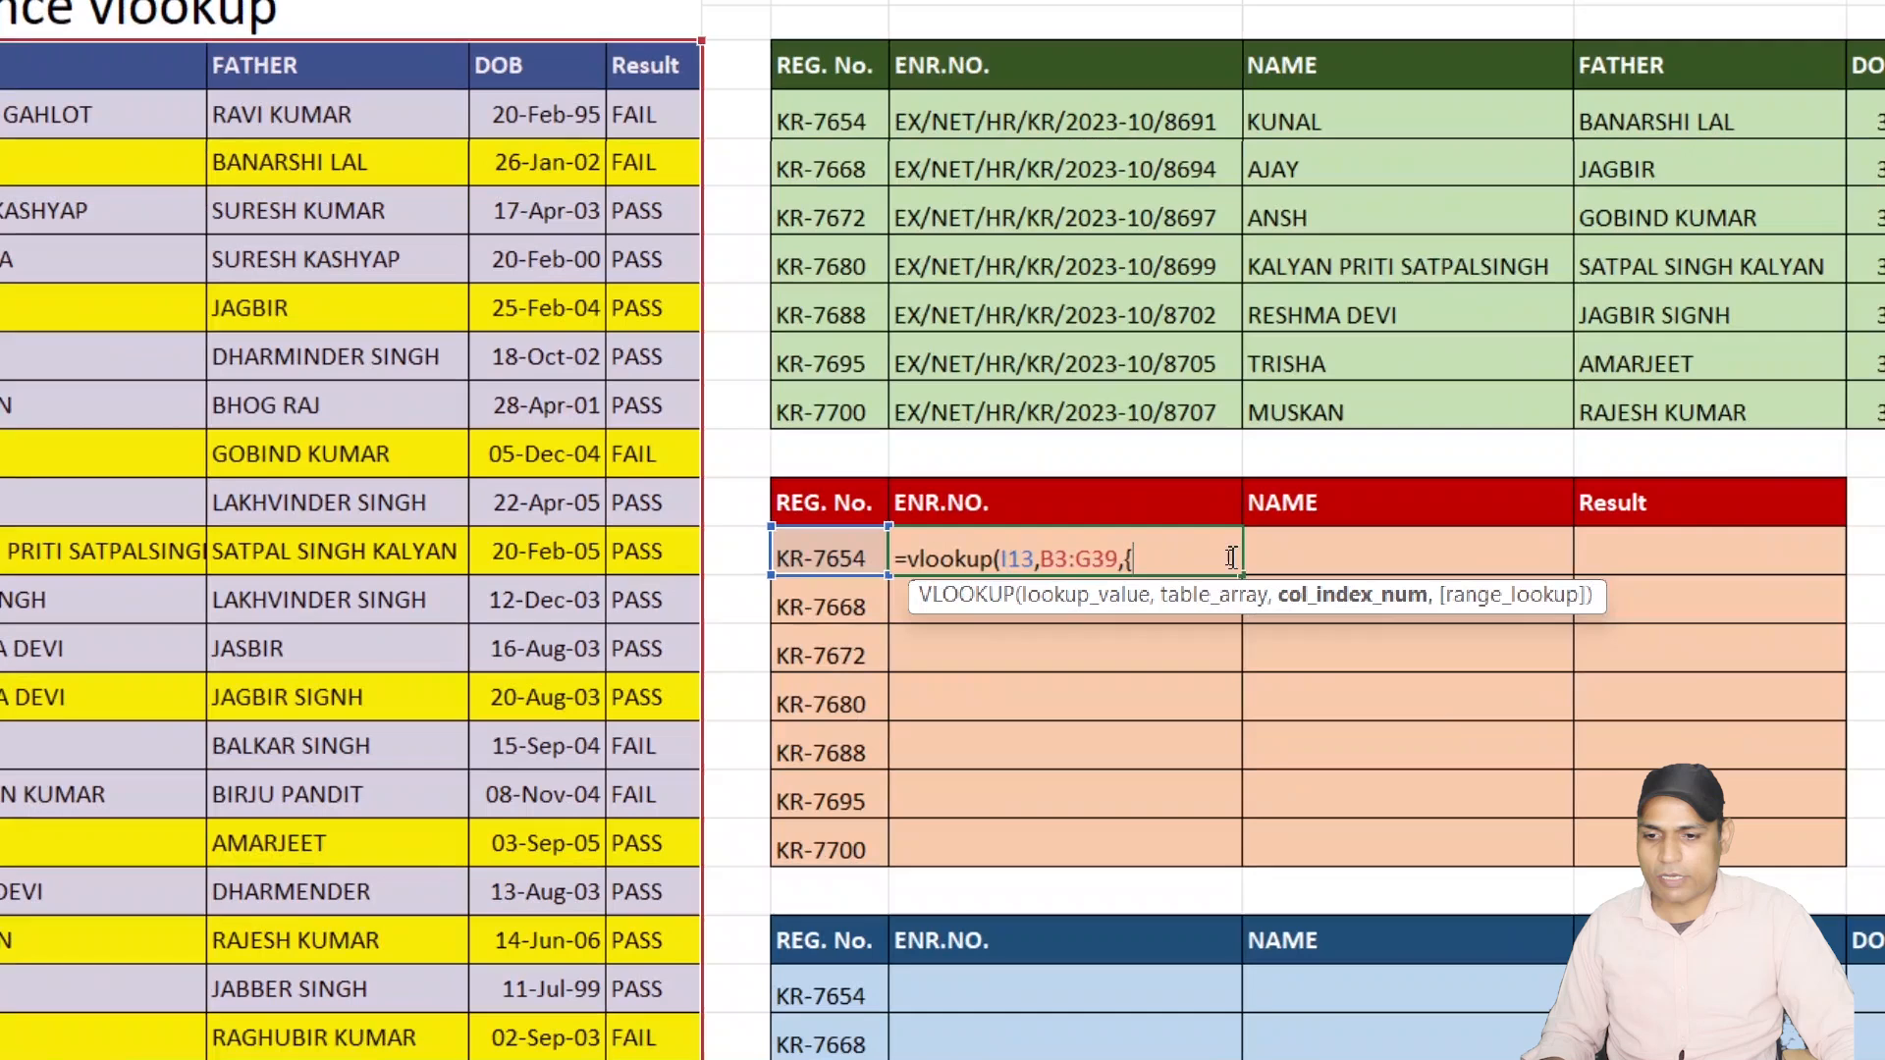
{"action": "type", "text": "2"}
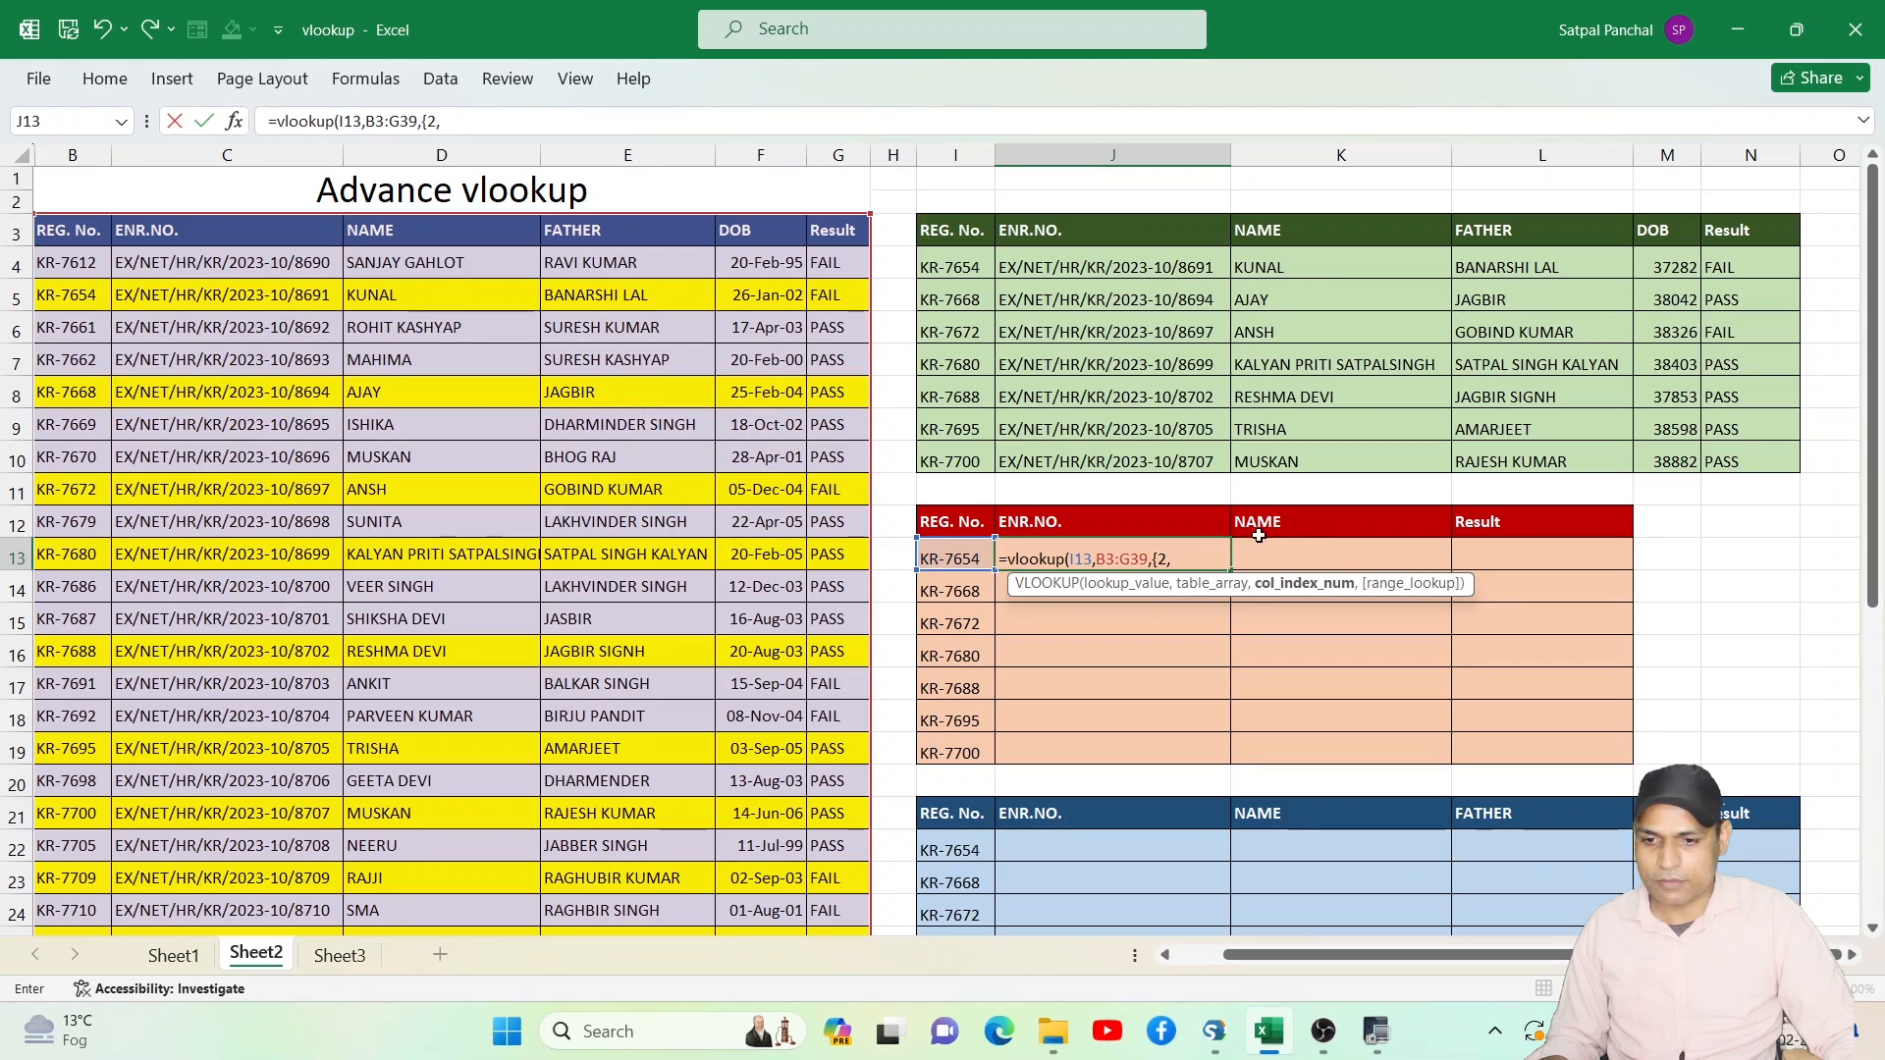
{"action": "type", "text": ","}
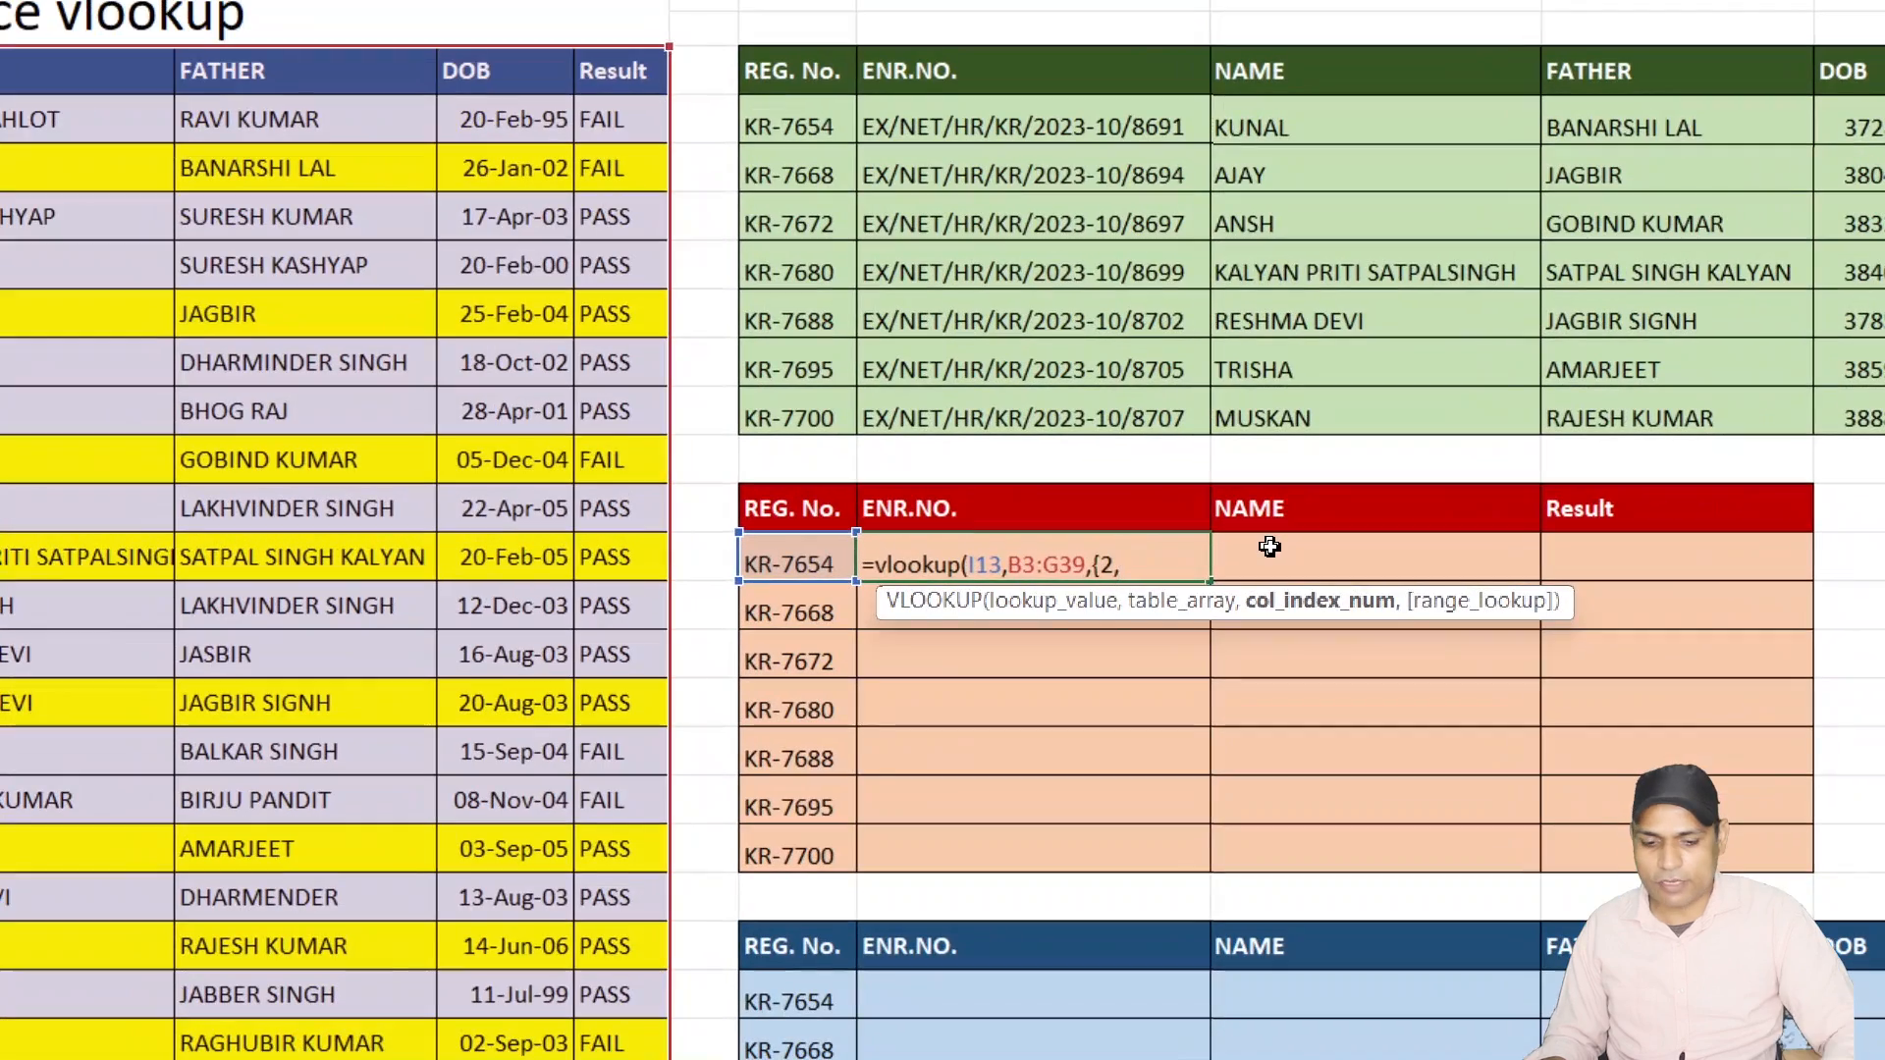
{"action": "type", "text": "3,"}
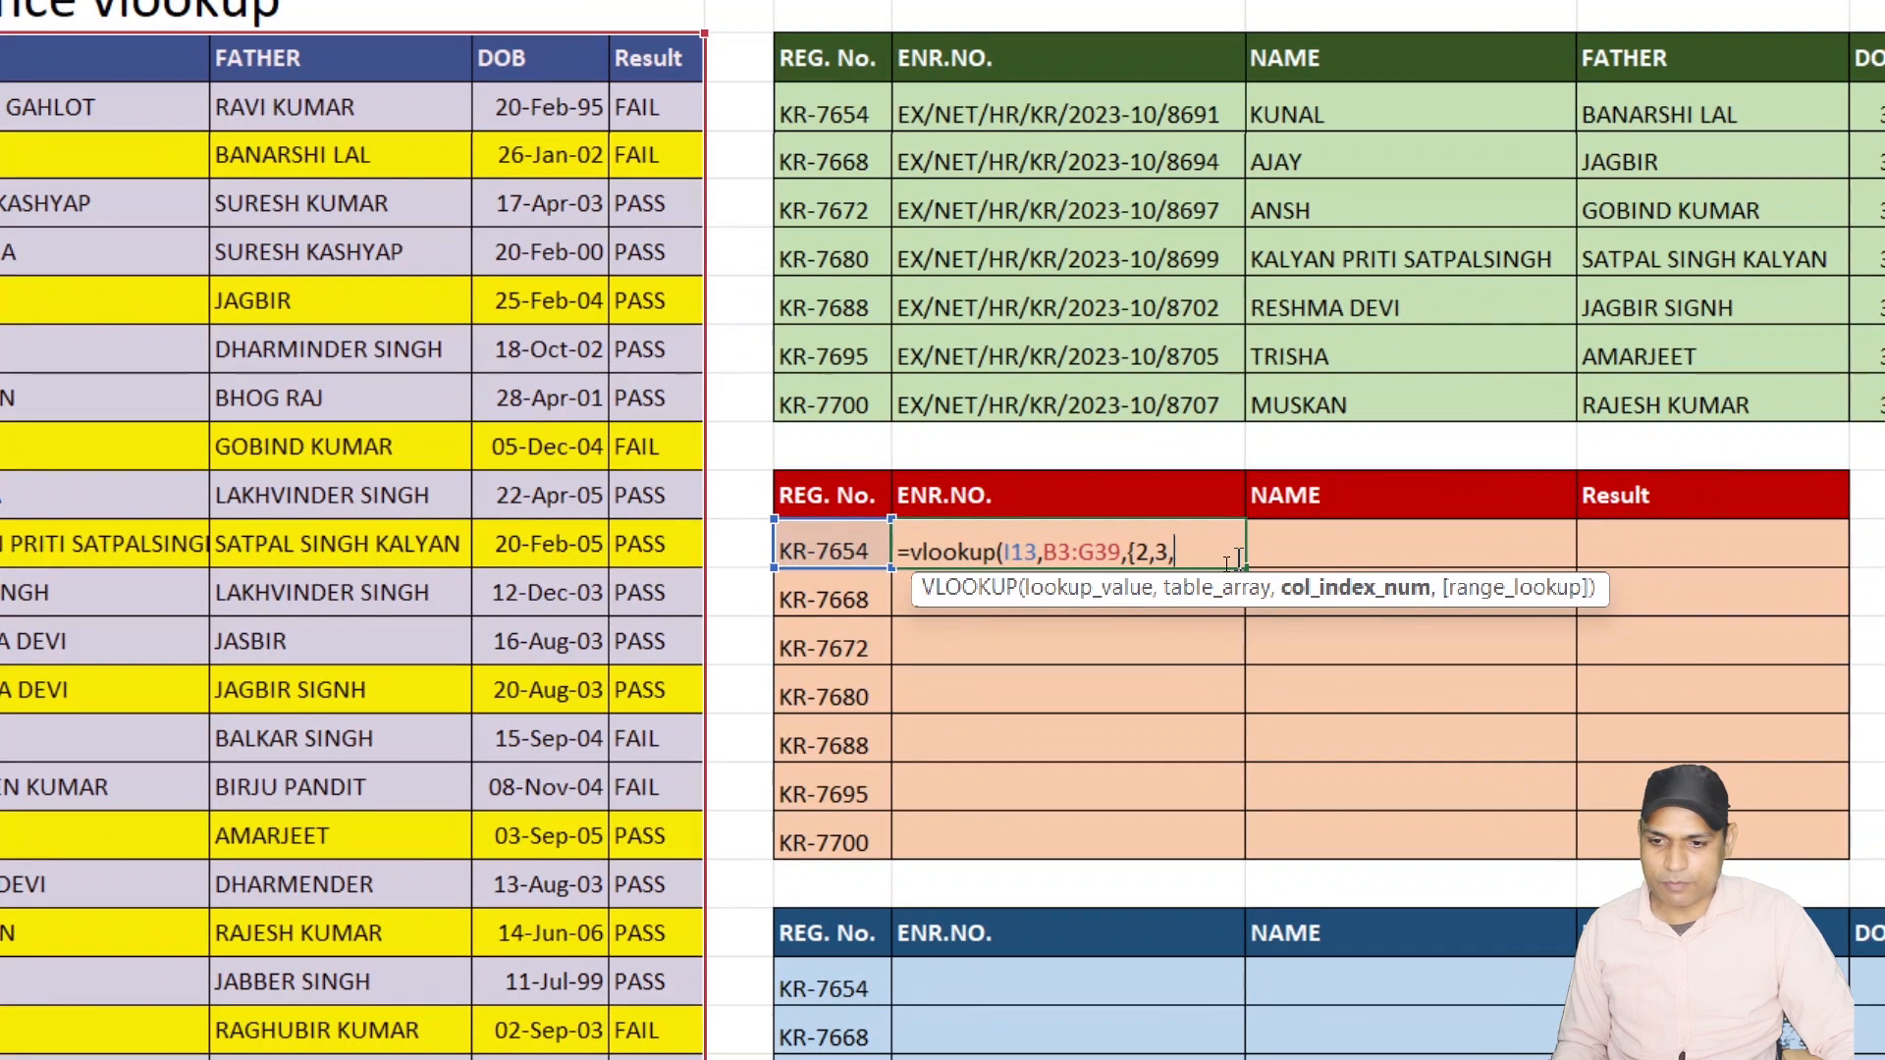
{"action": "type", "text": "6"}
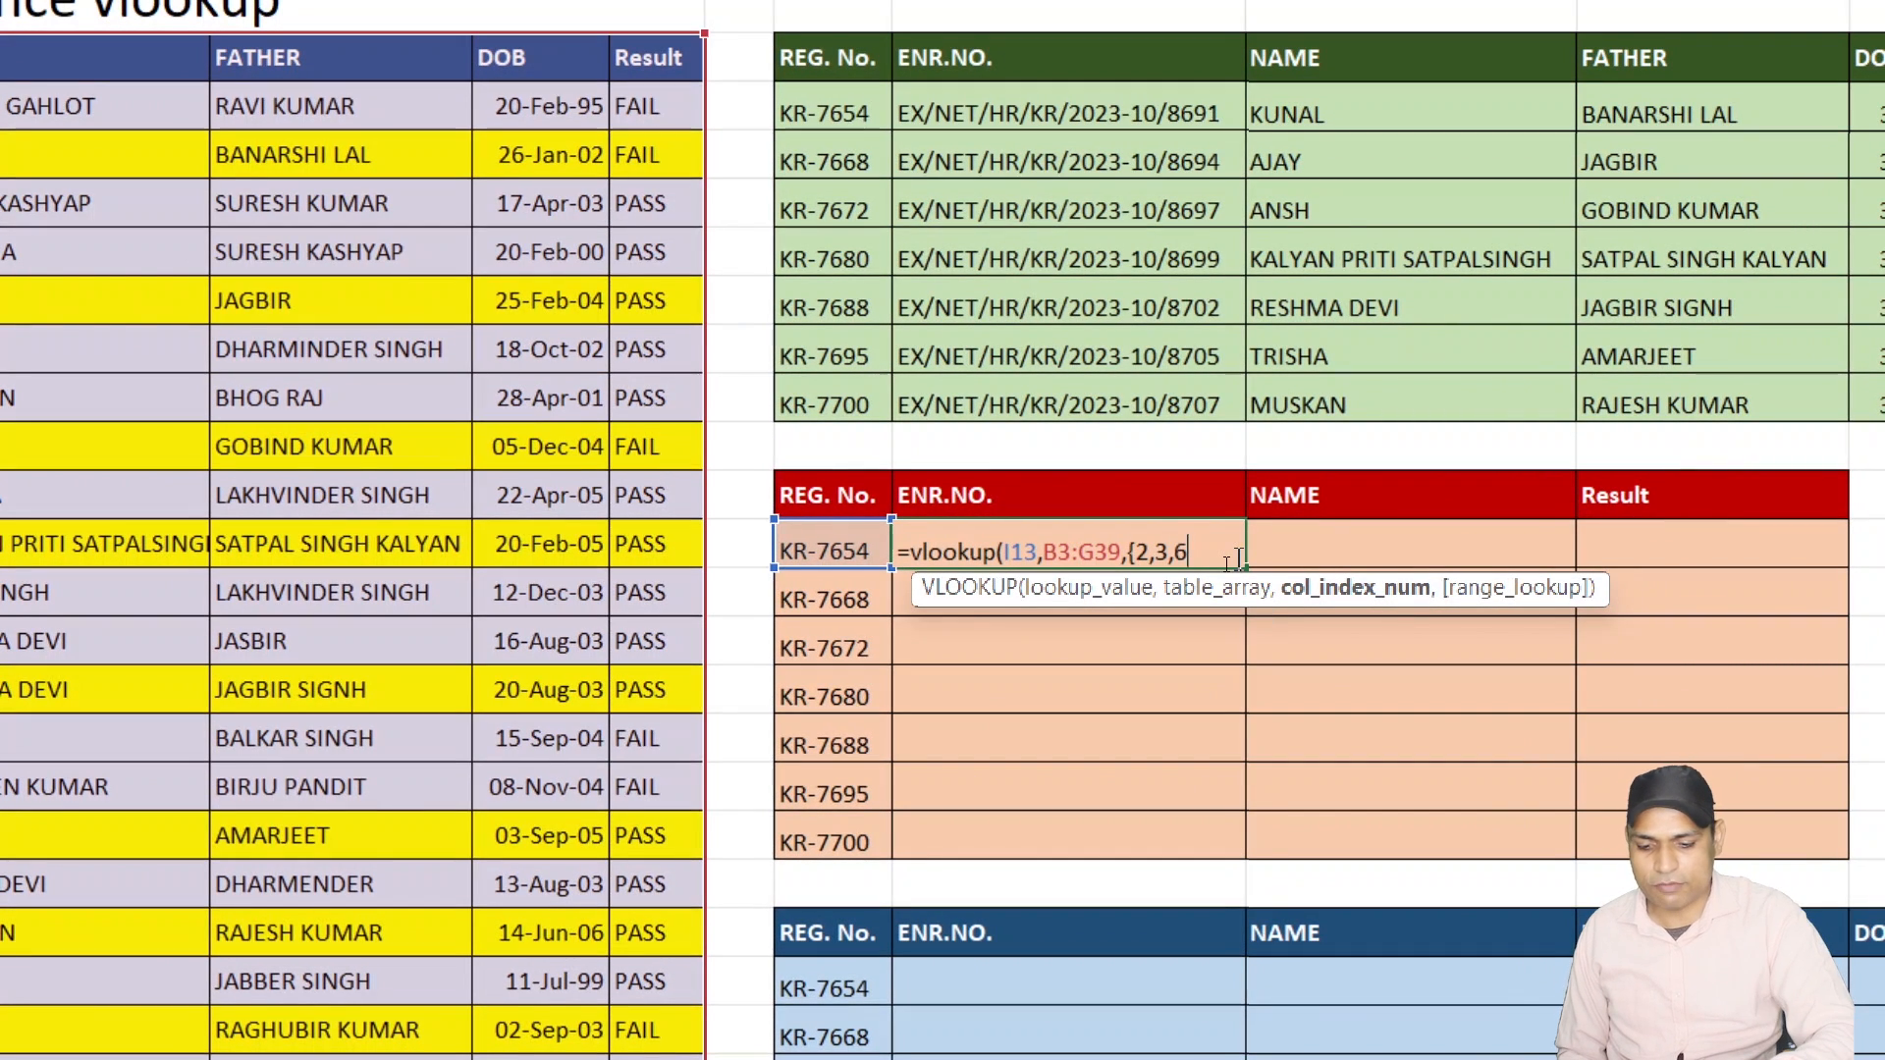
{"action": "type", "text": "},0"}
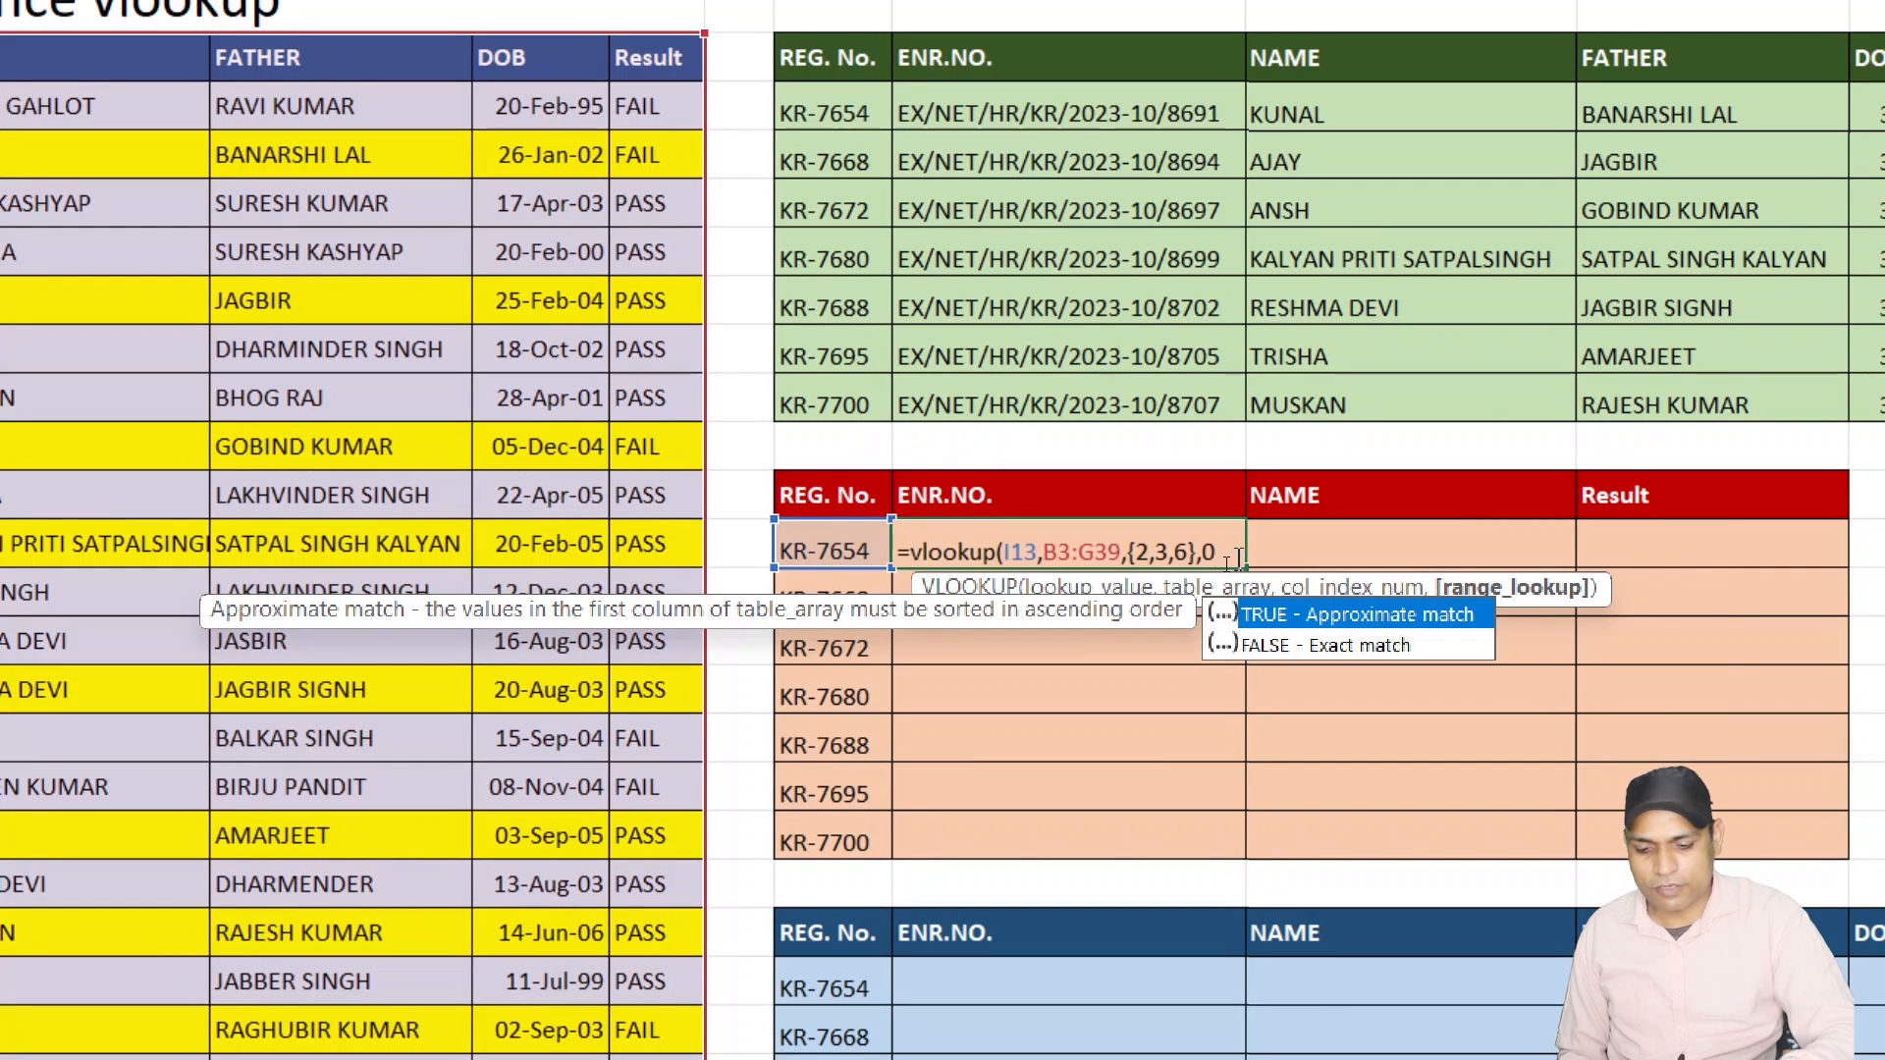
{"action": "type", "text": ")"}
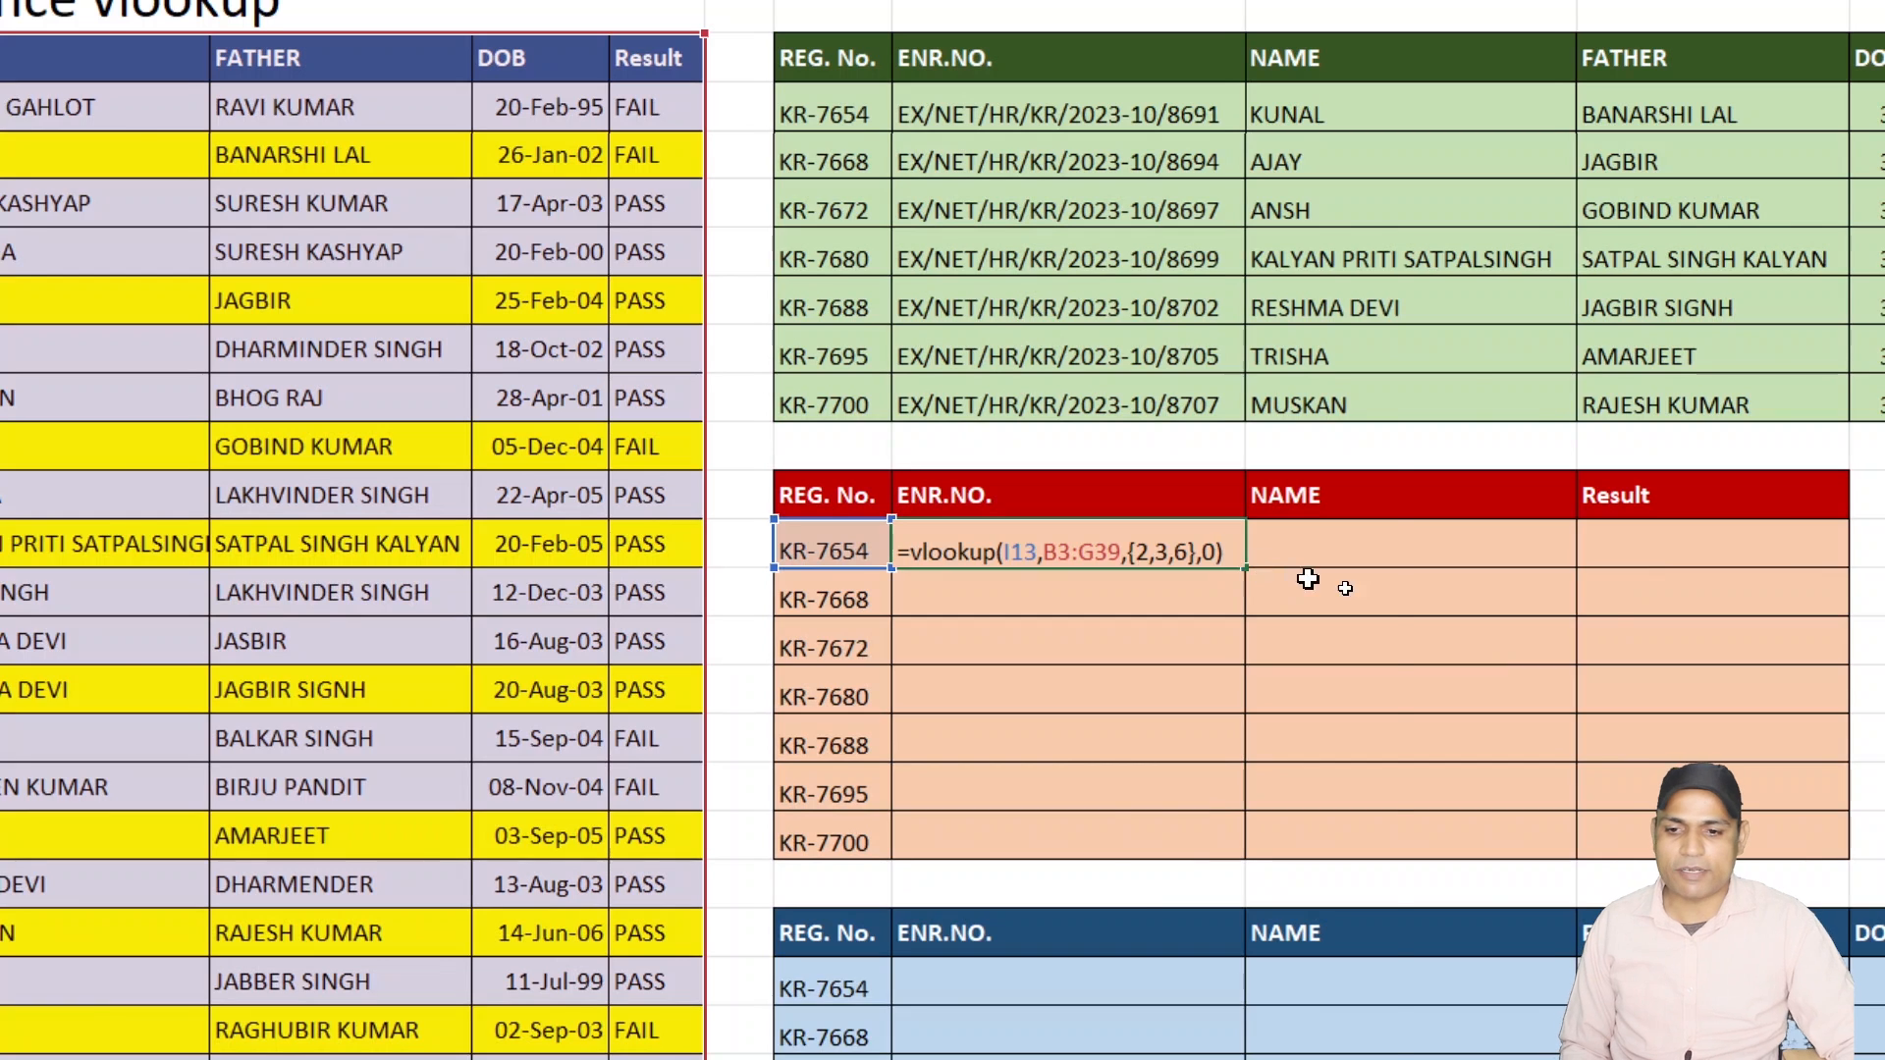
{"action": "key", "text": "Return"}
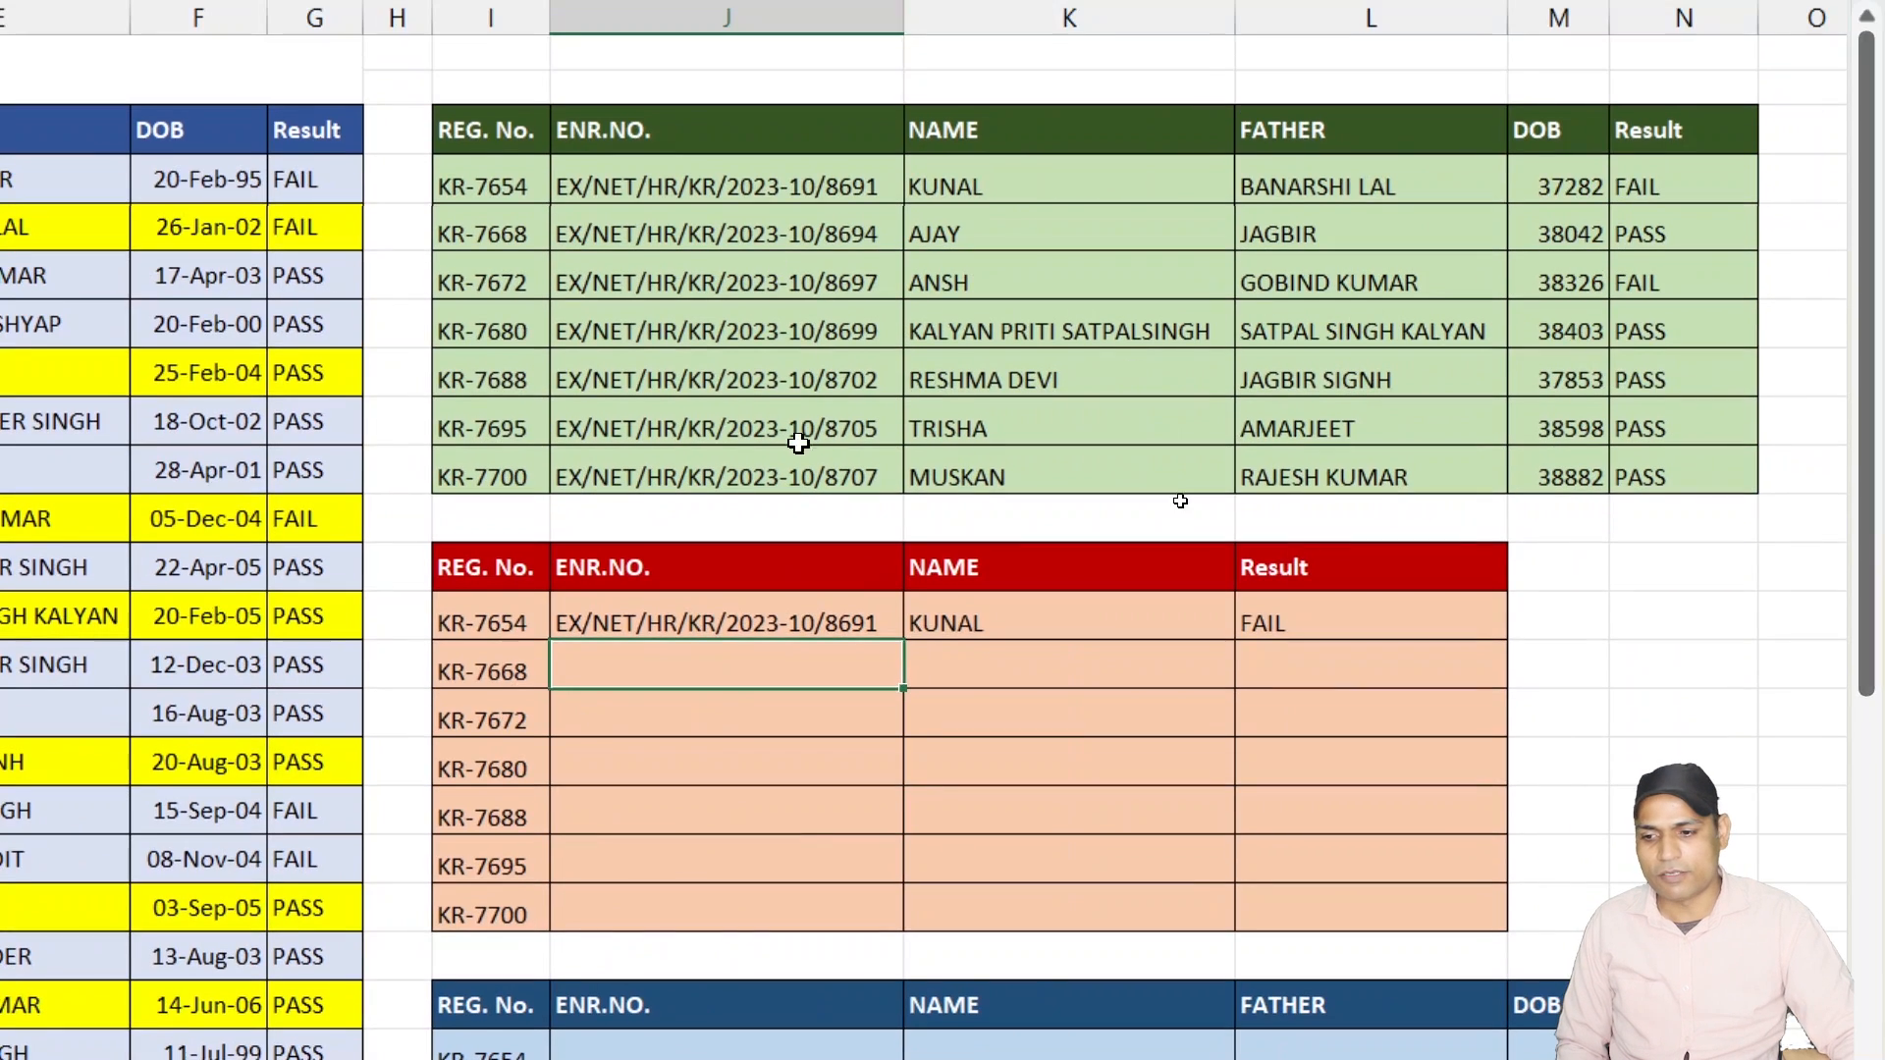
Fill the red table's first-row lookup down across J13:L19.
{"action": "left_click_drag", "start_coordinate": [930, 563], "coordinate": [1208, 586]}
{"action": "left_click_drag", "start_coordinate": [1046, 658], "coordinate": [1426, 889]}
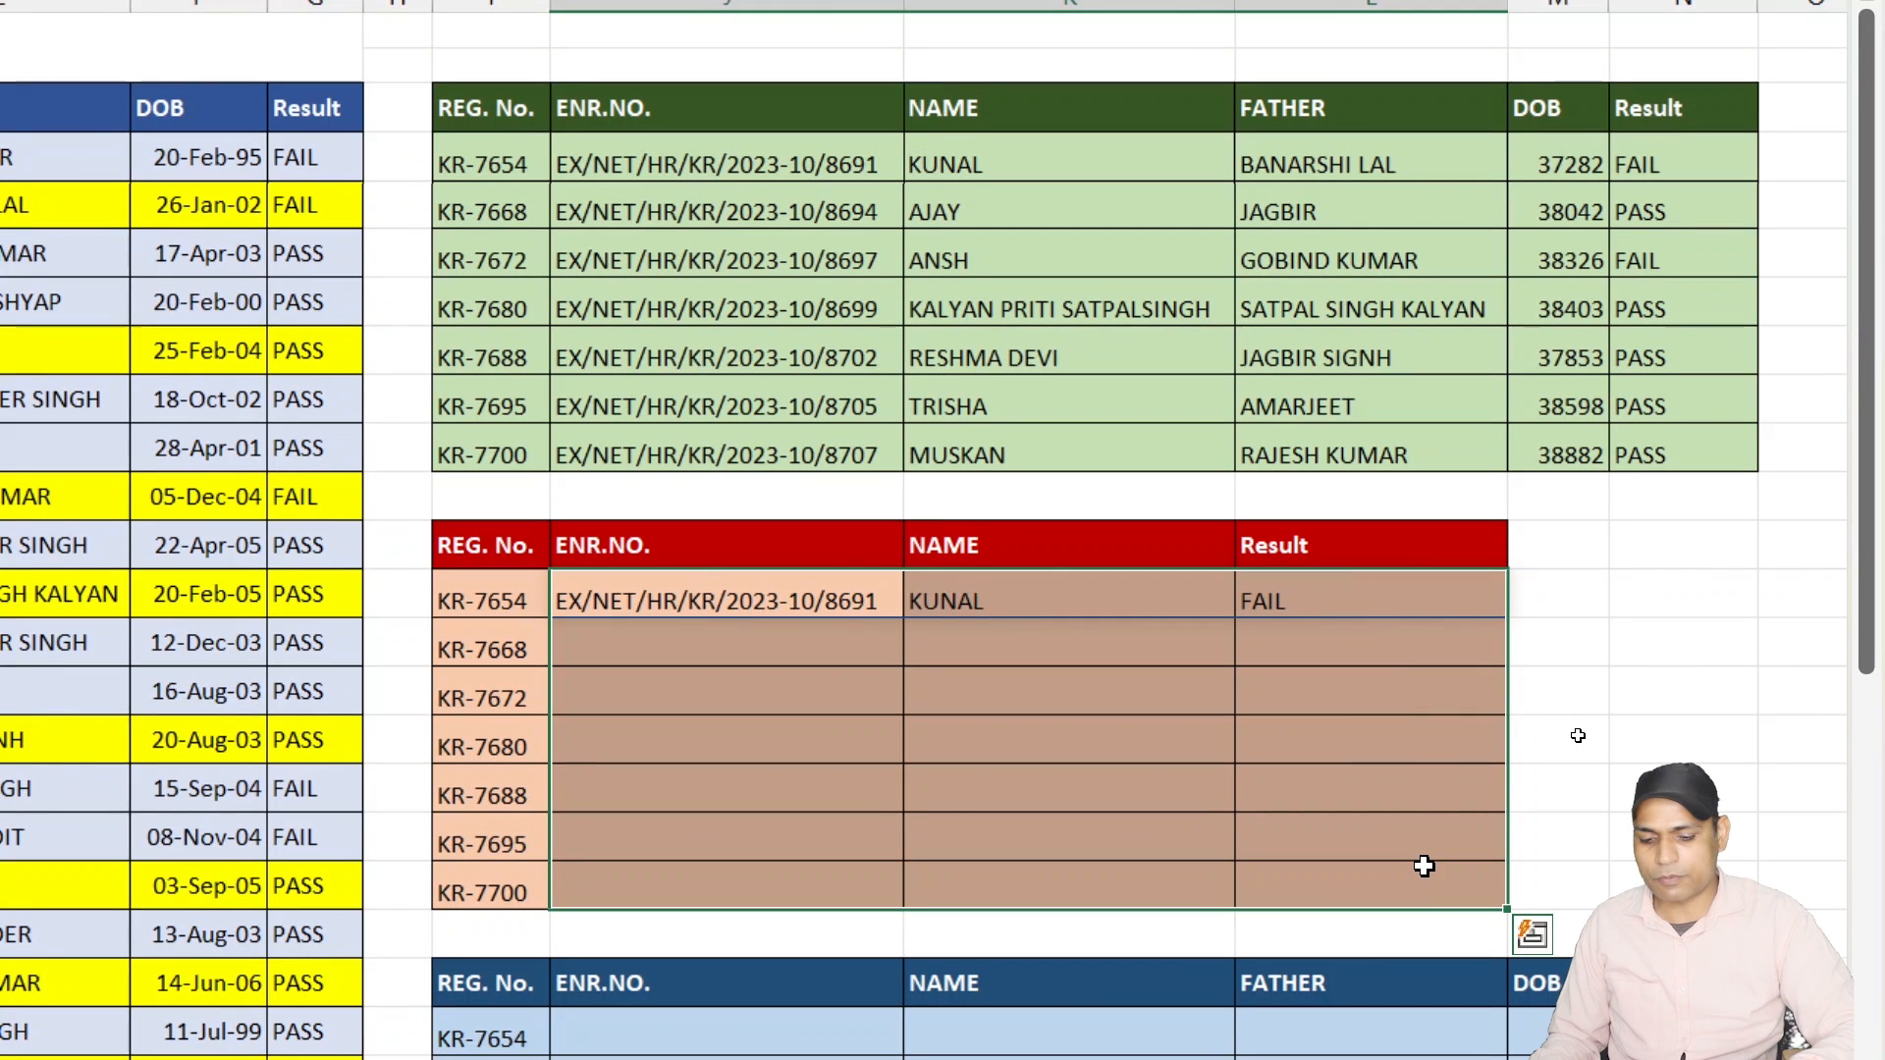
{"action": "key", "text": "ctrl+q"}
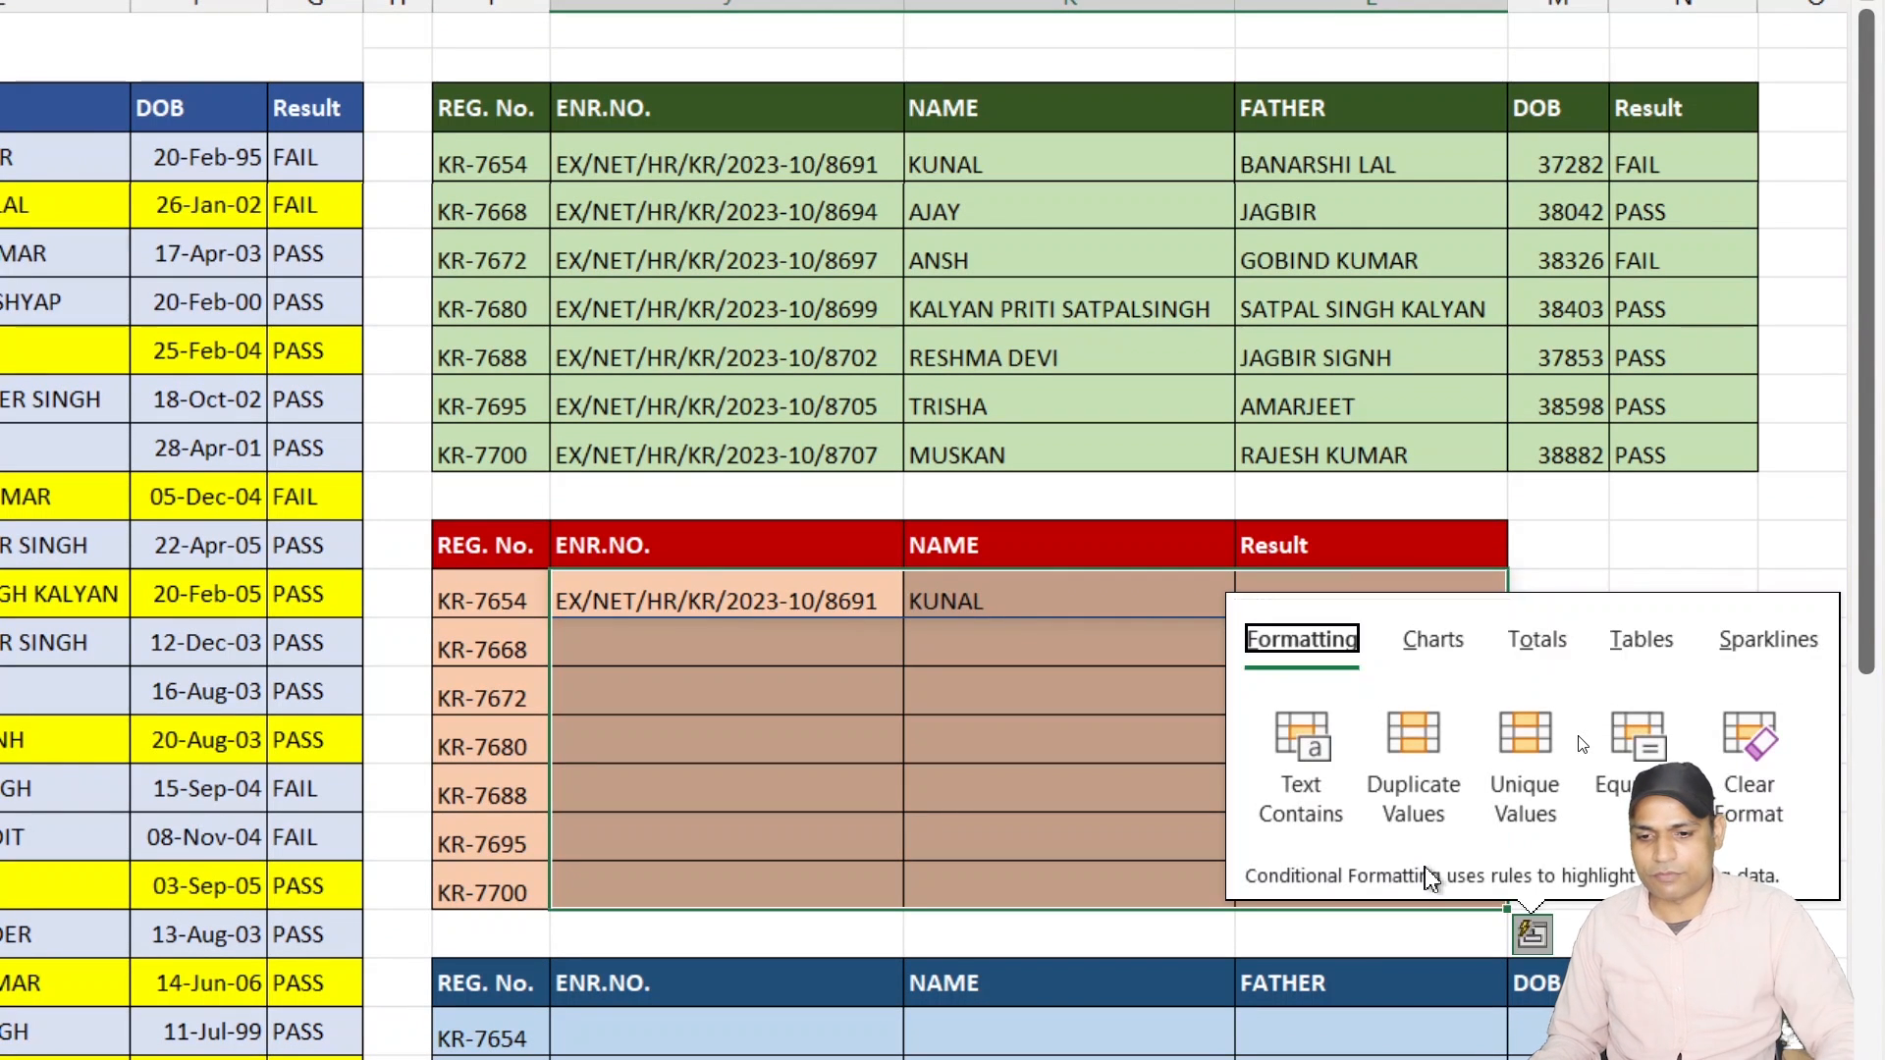
{"action": "left_click", "coordinate": [656, 584]}
{"action": "left_click_drag", "start_coordinate": [582, 581], "coordinate": [1372, 870]}
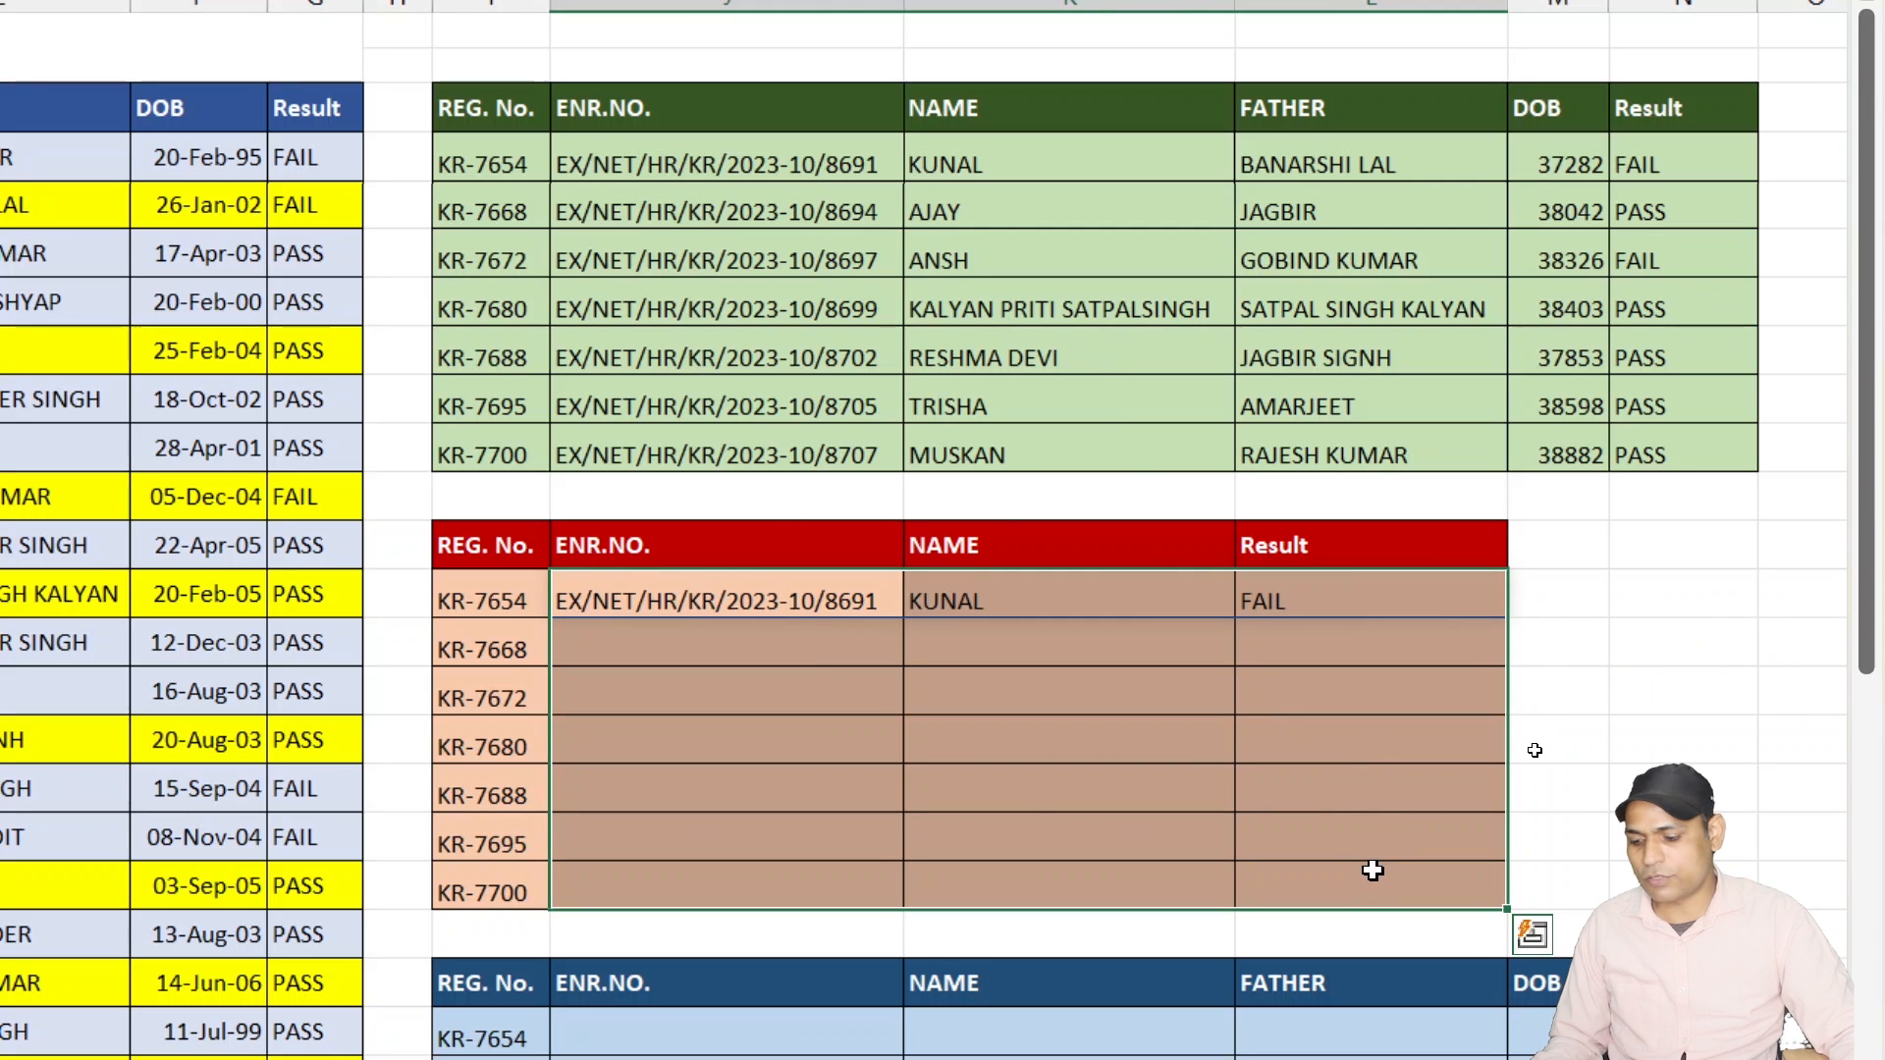
{"action": "key", "text": "ctrl+d"}
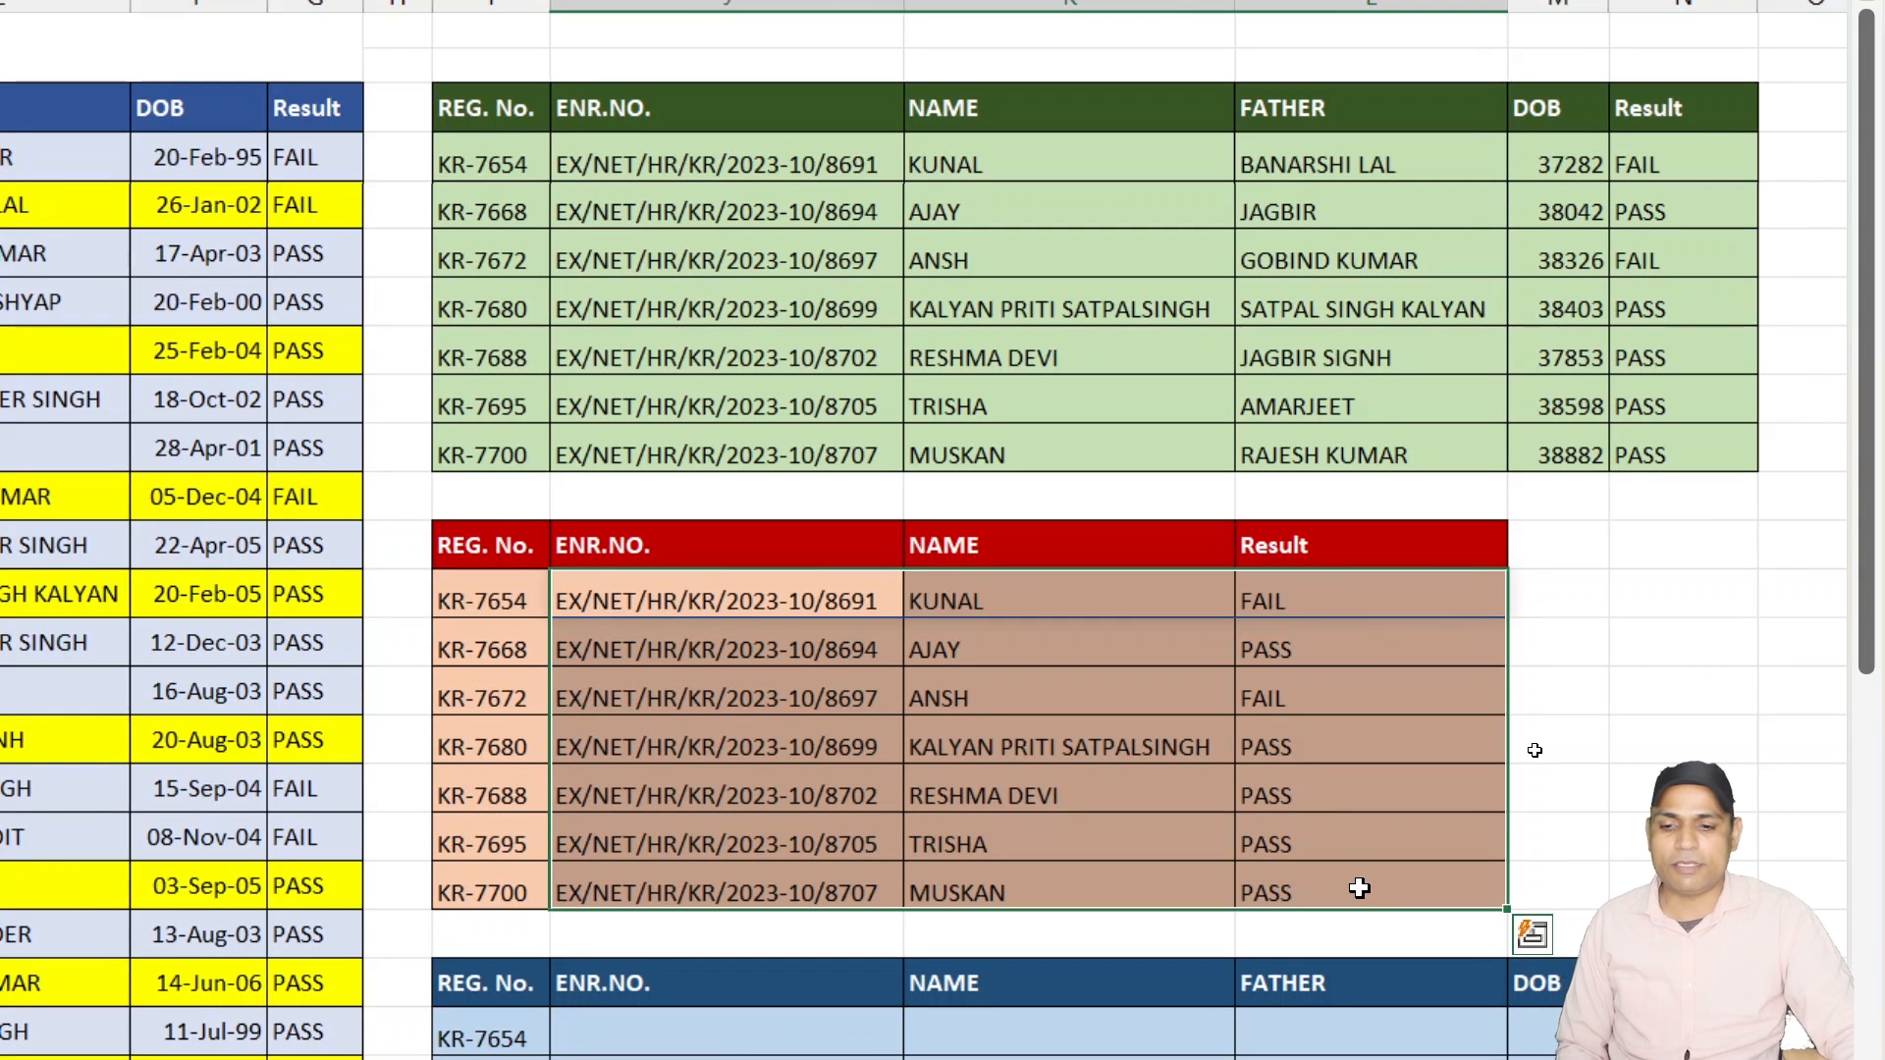
{"action": "left_click", "coordinate": [1768, 710]}
Test the purple table's lookup by choosing several different registration numbers from the dropdown list in I31.
{"action": "scroll", "coordinate": [1684, 684], "scroll_direction": "down", "scroll_amount": 3}
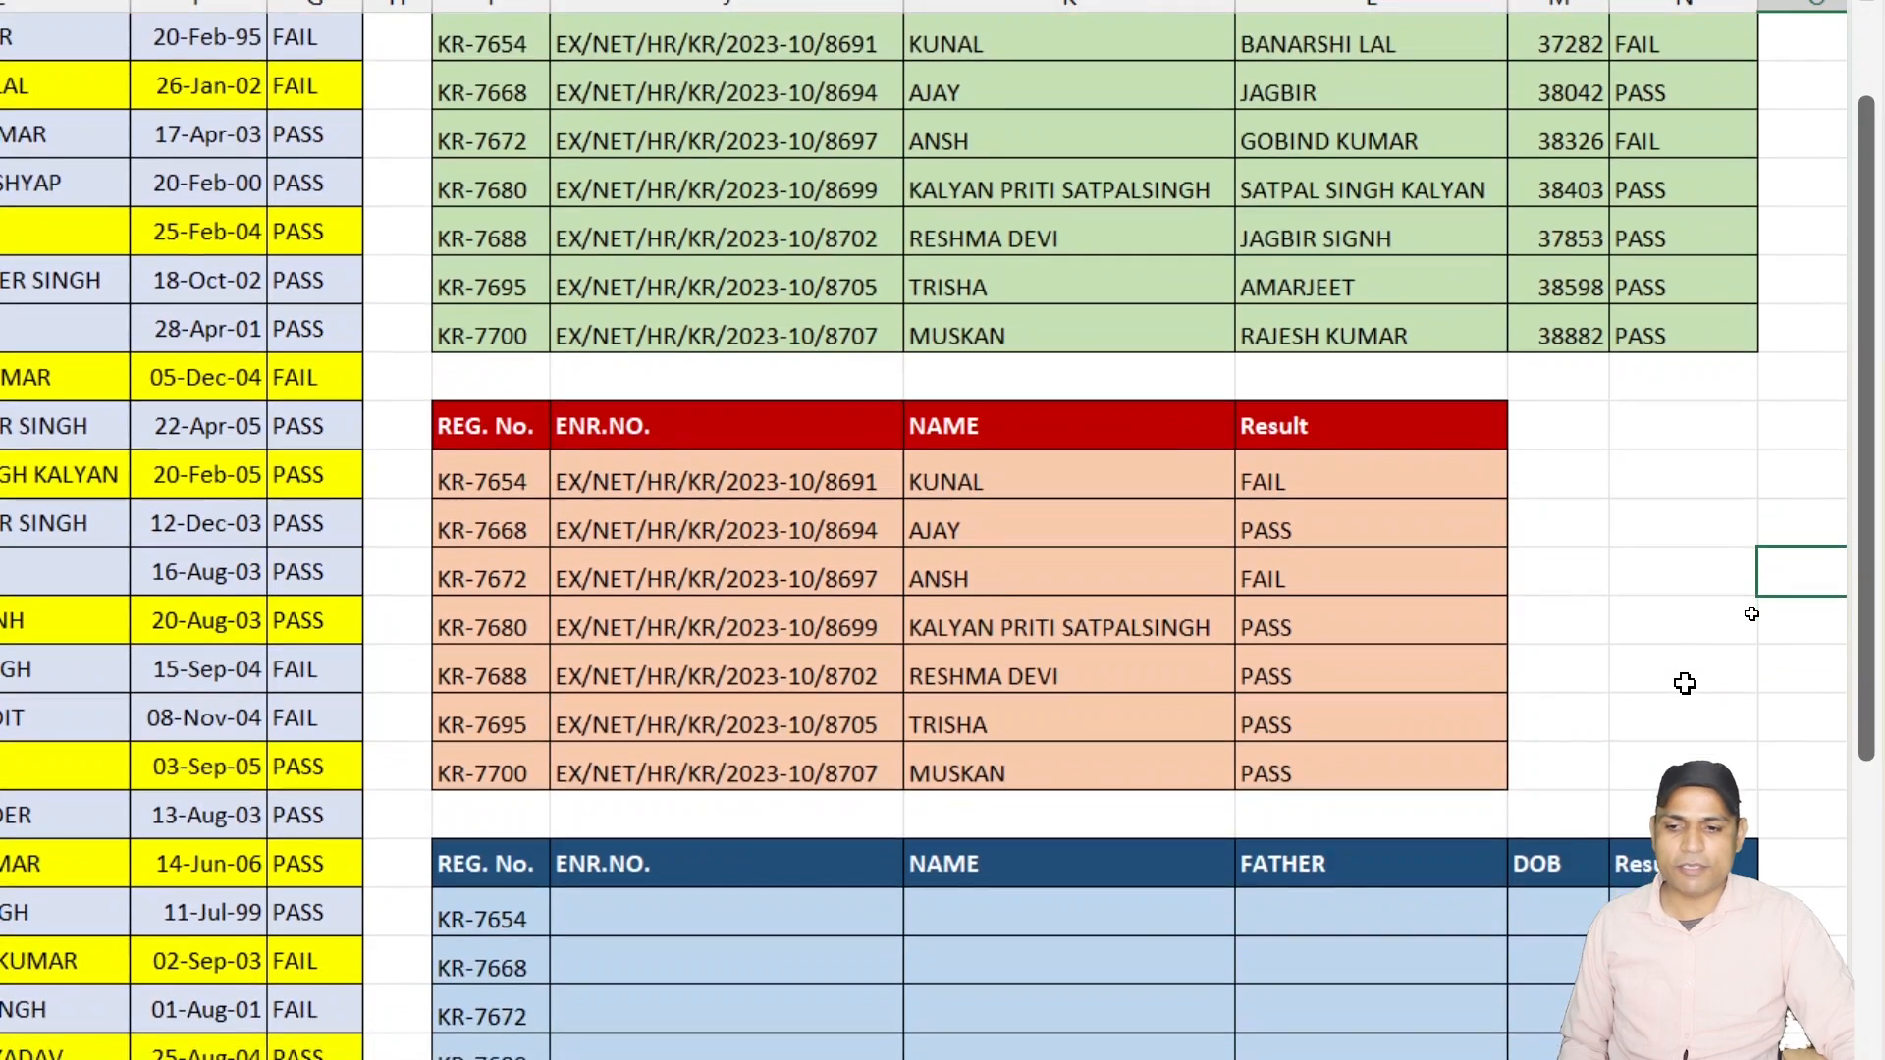
{"action": "scroll", "coordinate": [1626, 594], "scroll_direction": "down", "scroll_amount": 2}
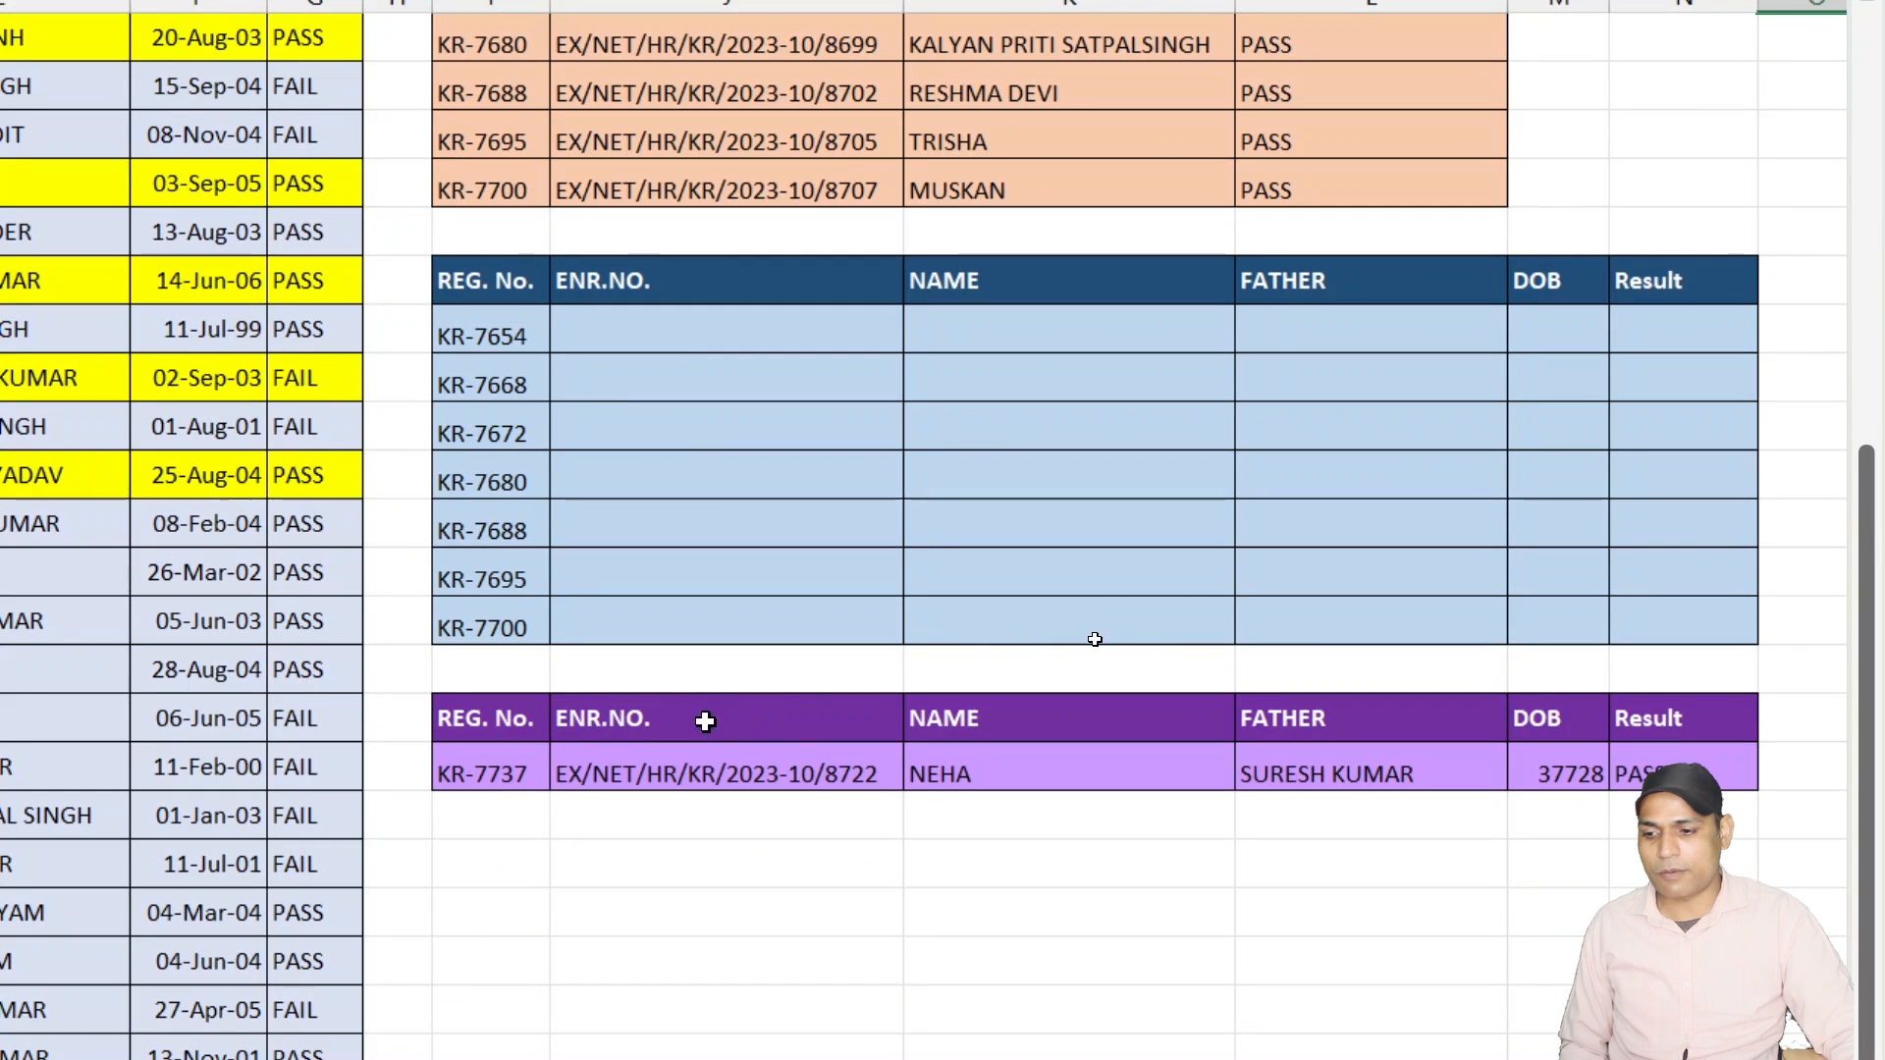
{"action": "left_click", "coordinate": [527, 779]}
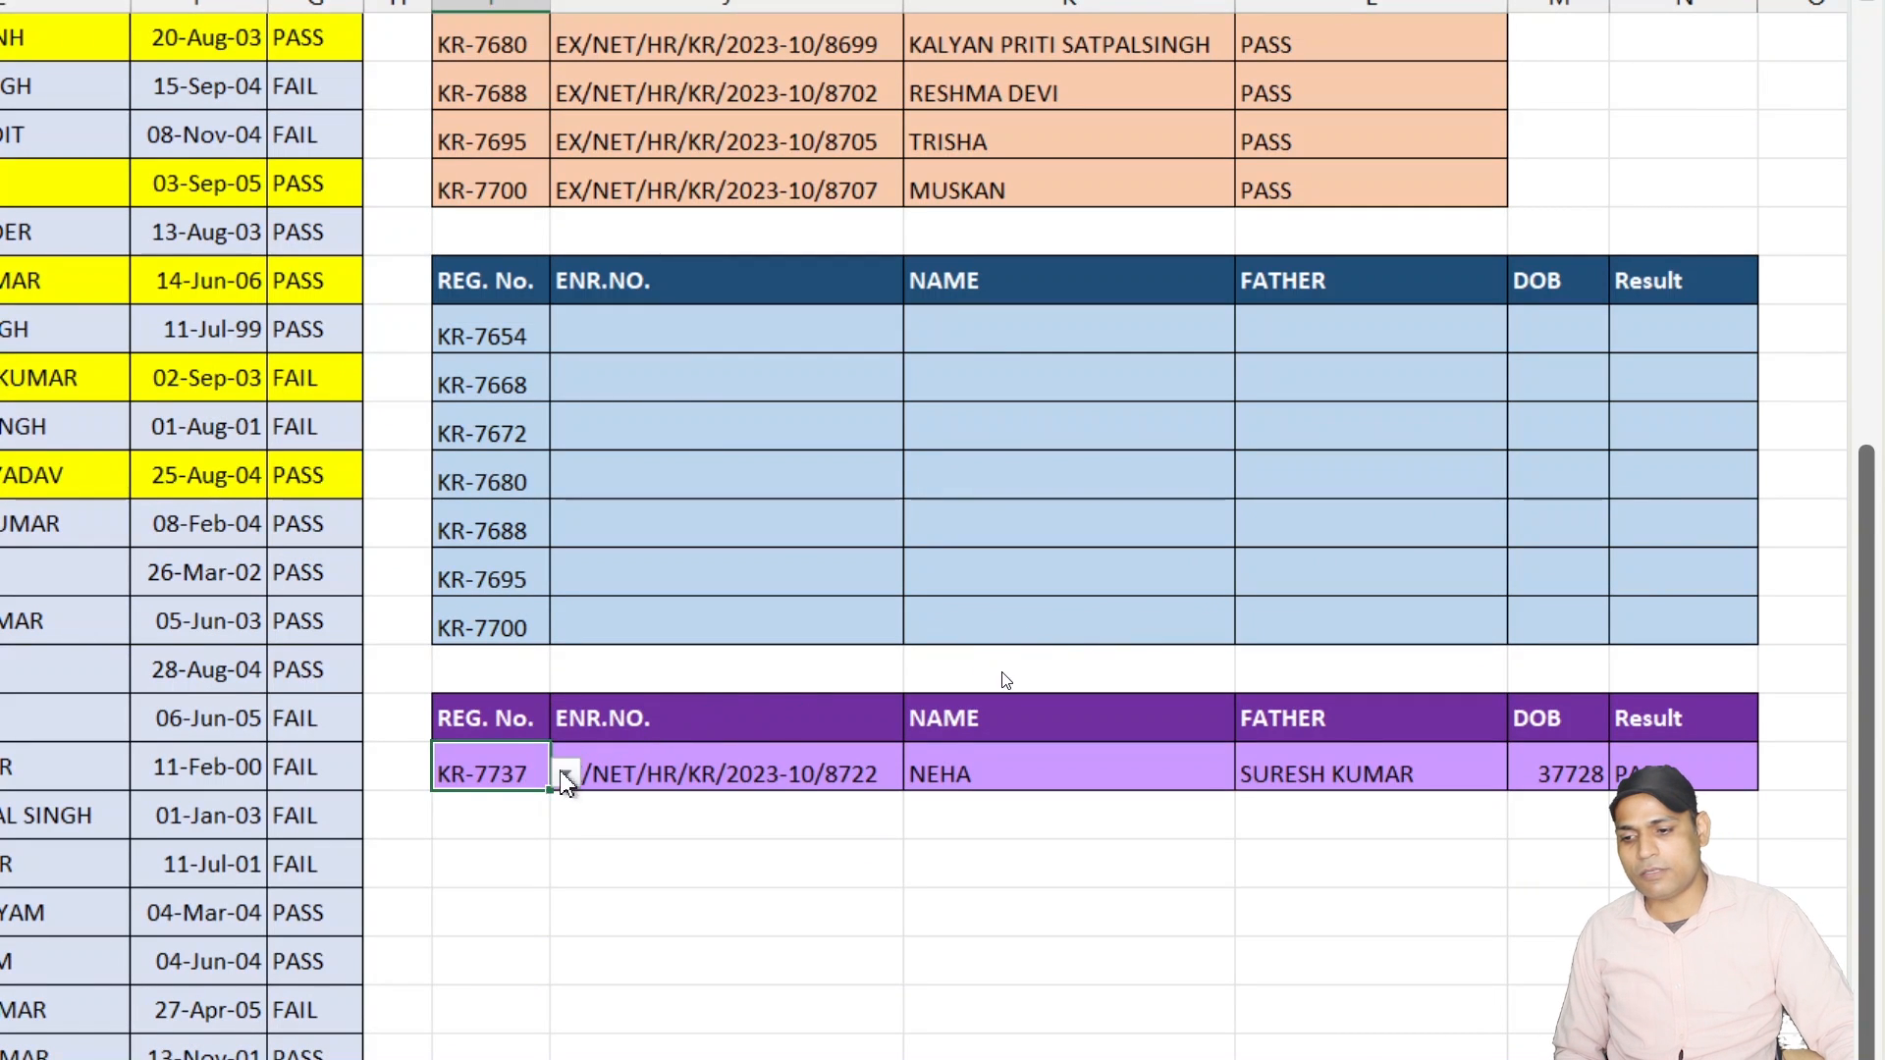
{"action": "scroll", "coordinate": [575, 775], "scroll_direction": "down", "scroll_amount": 1}
{"action": "left_click", "coordinate": [566, 628]}
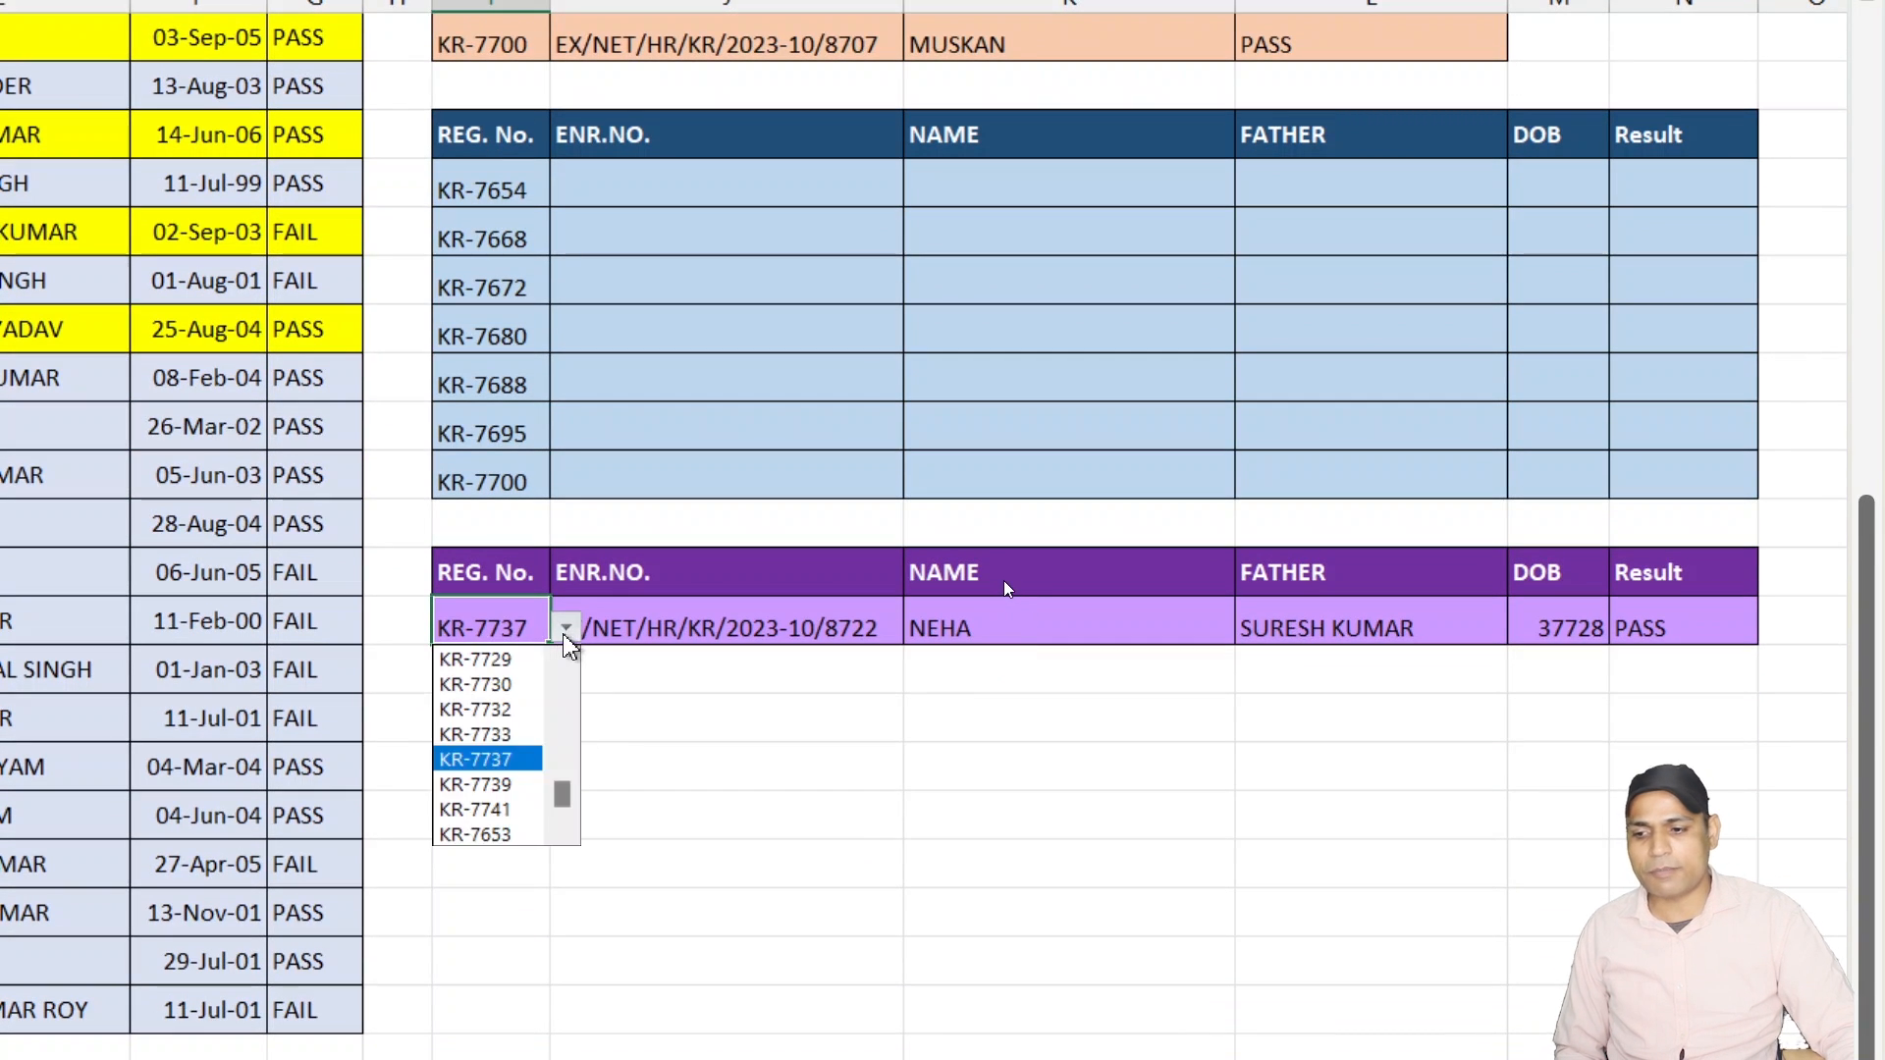
{"action": "left_click", "coordinate": [497, 718]}
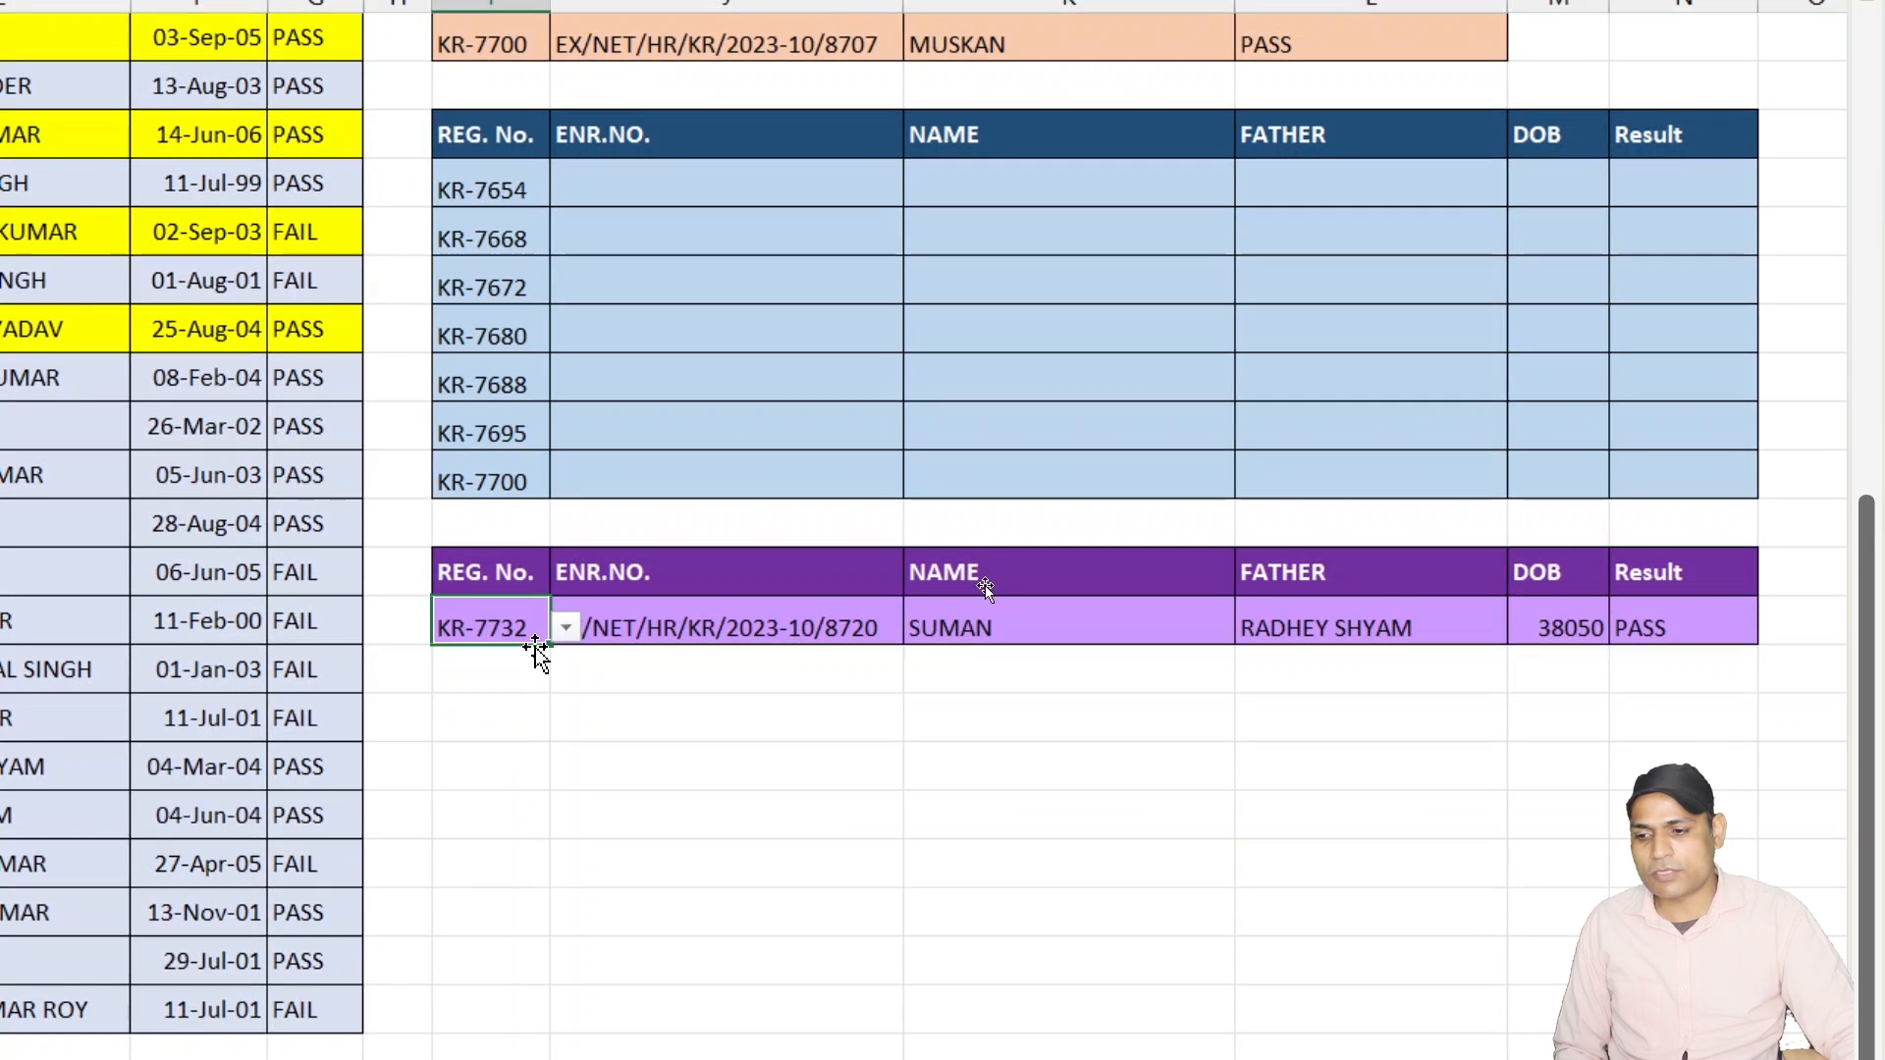
{"action": "left_click", "coordinate": [567, 628]}
{"action": "left_click", "coordinate": [488, 785]}
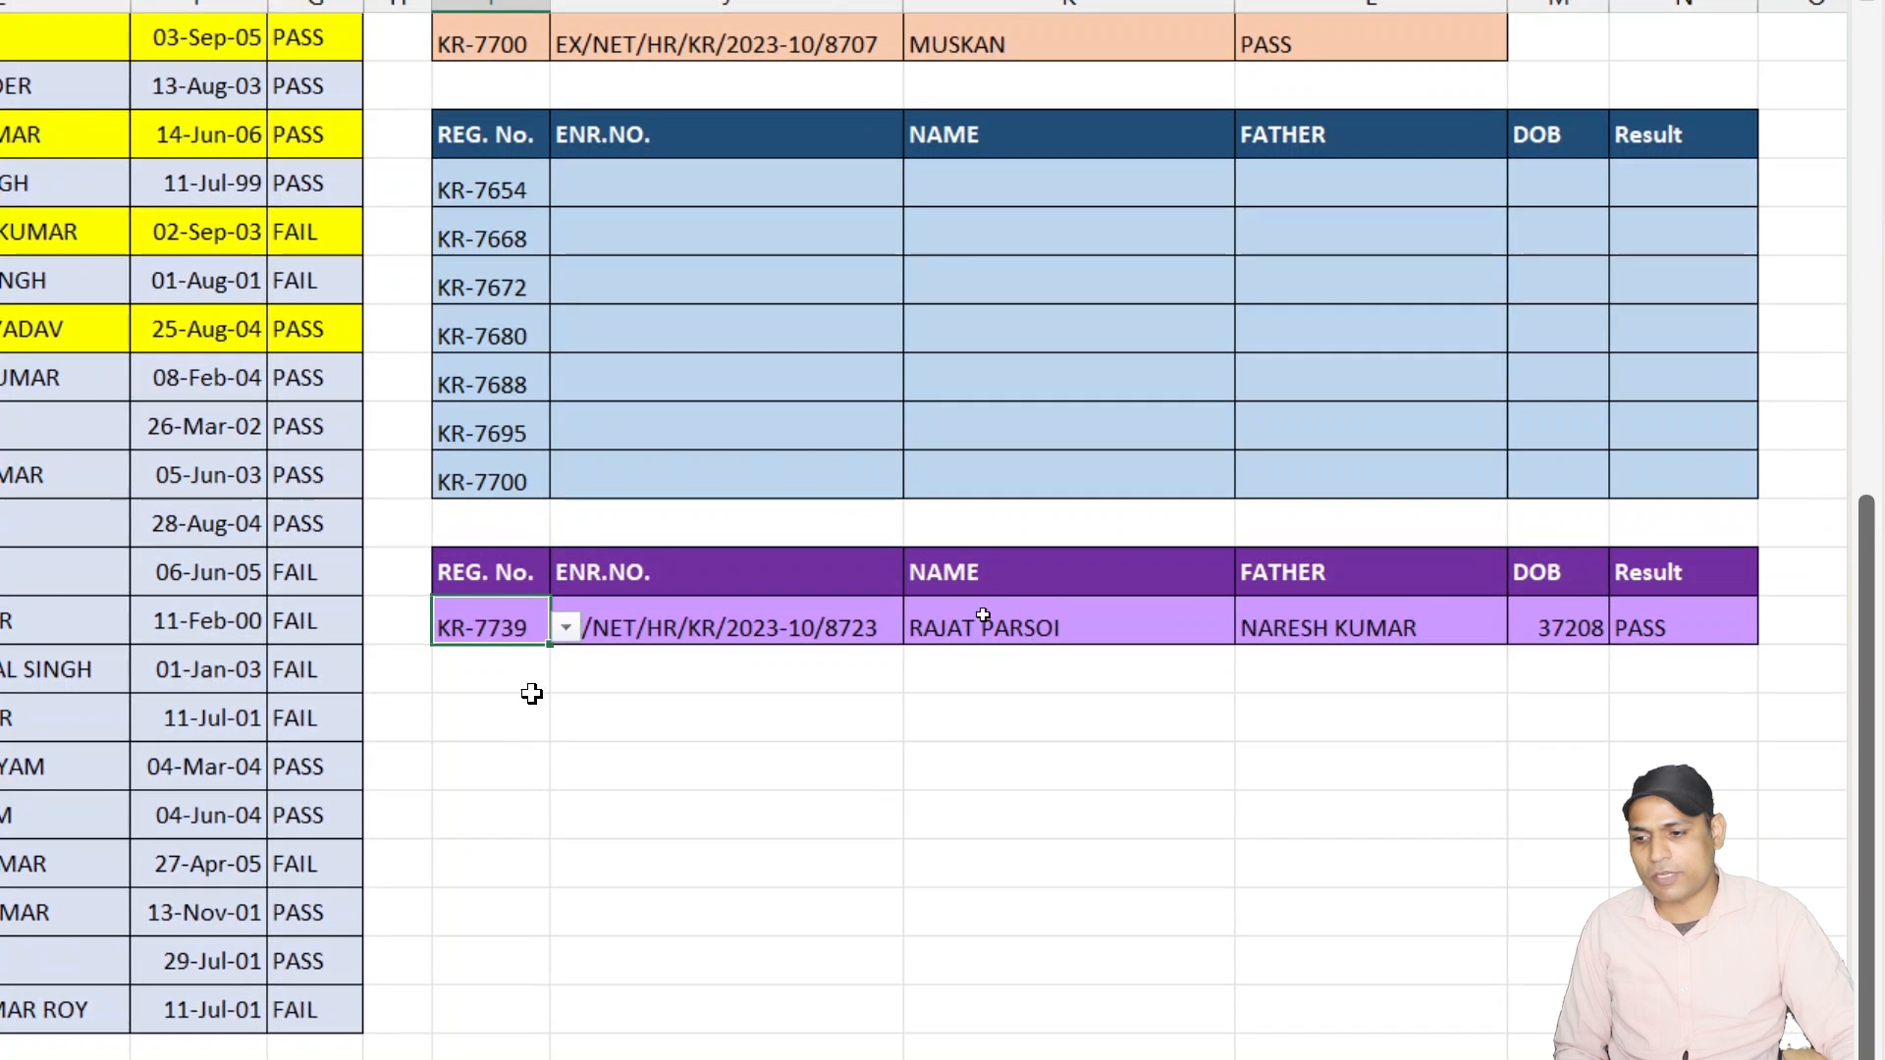
{"action": "left_click", "coordinate": [567, 629]}
{"action": "key", "text": "Up"}
{"action": "key", "text": "Up"}
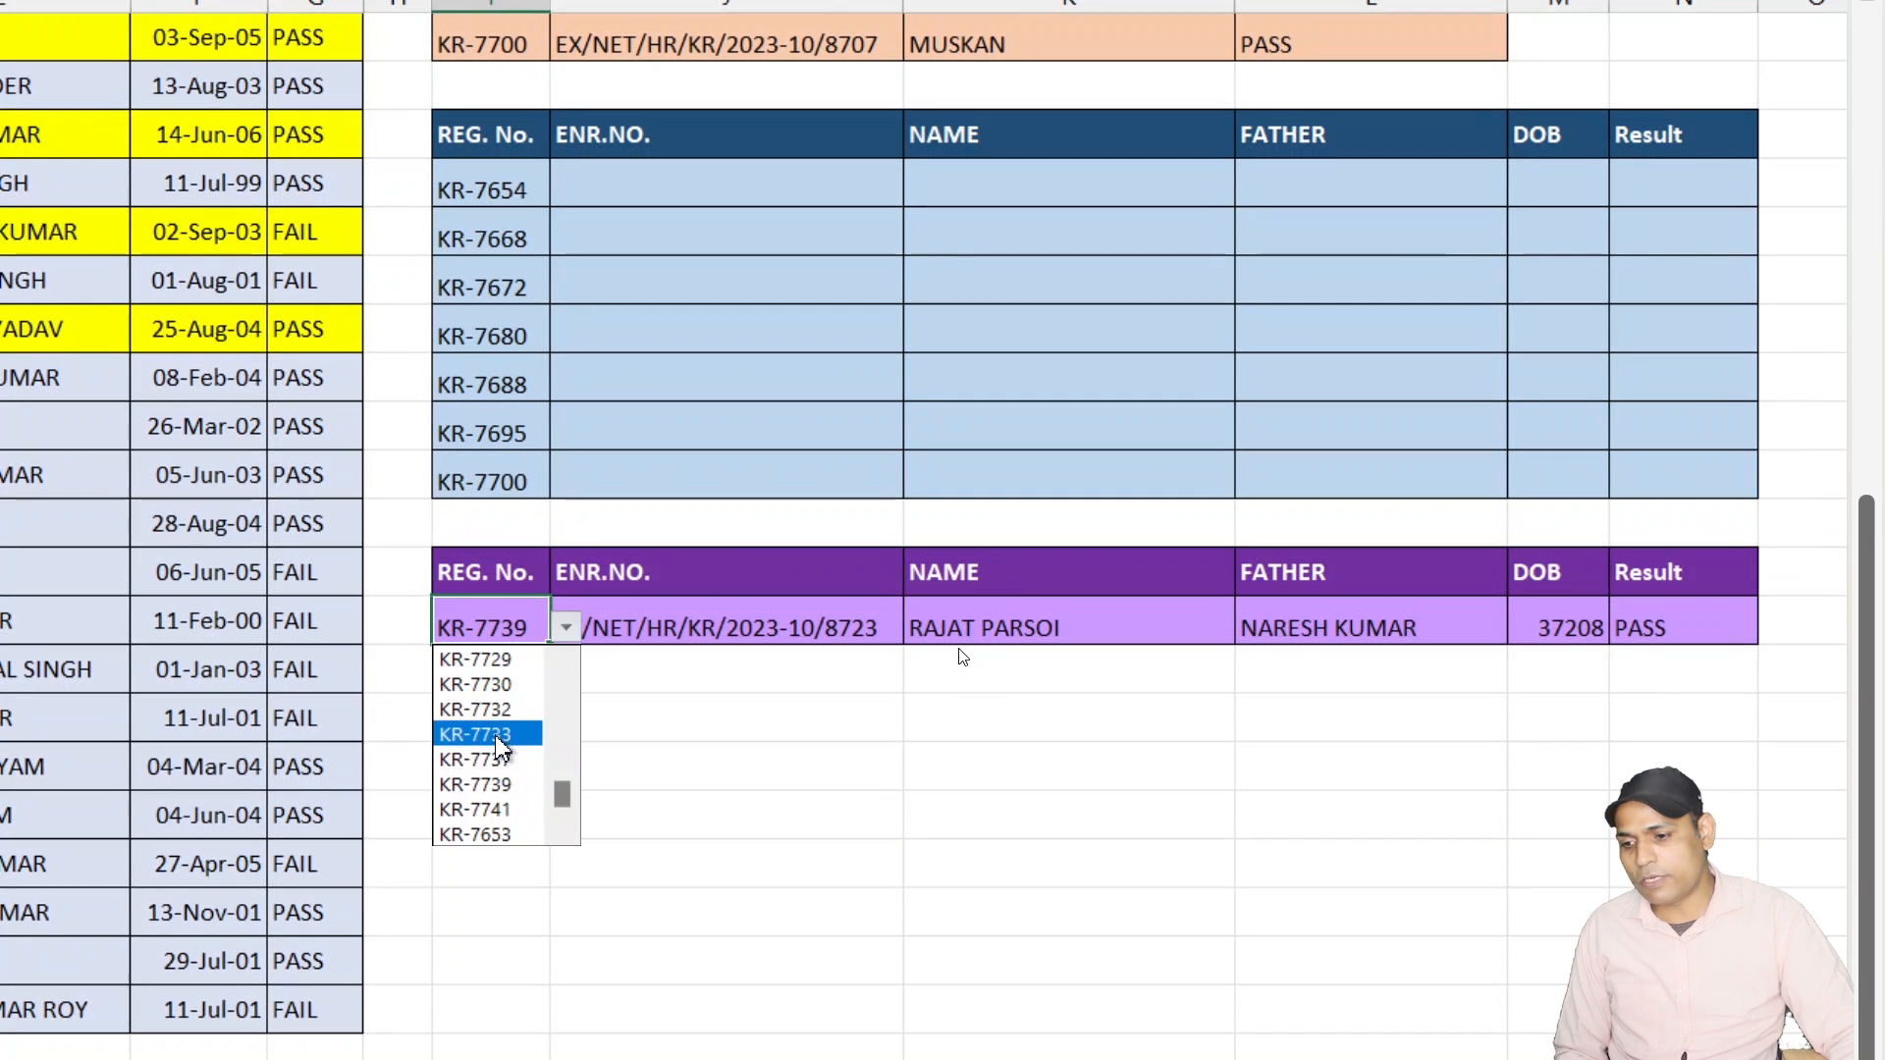
{"action": "key", "text": "Return"}
{"action": "left_click", "coordinate": [566, 629]}
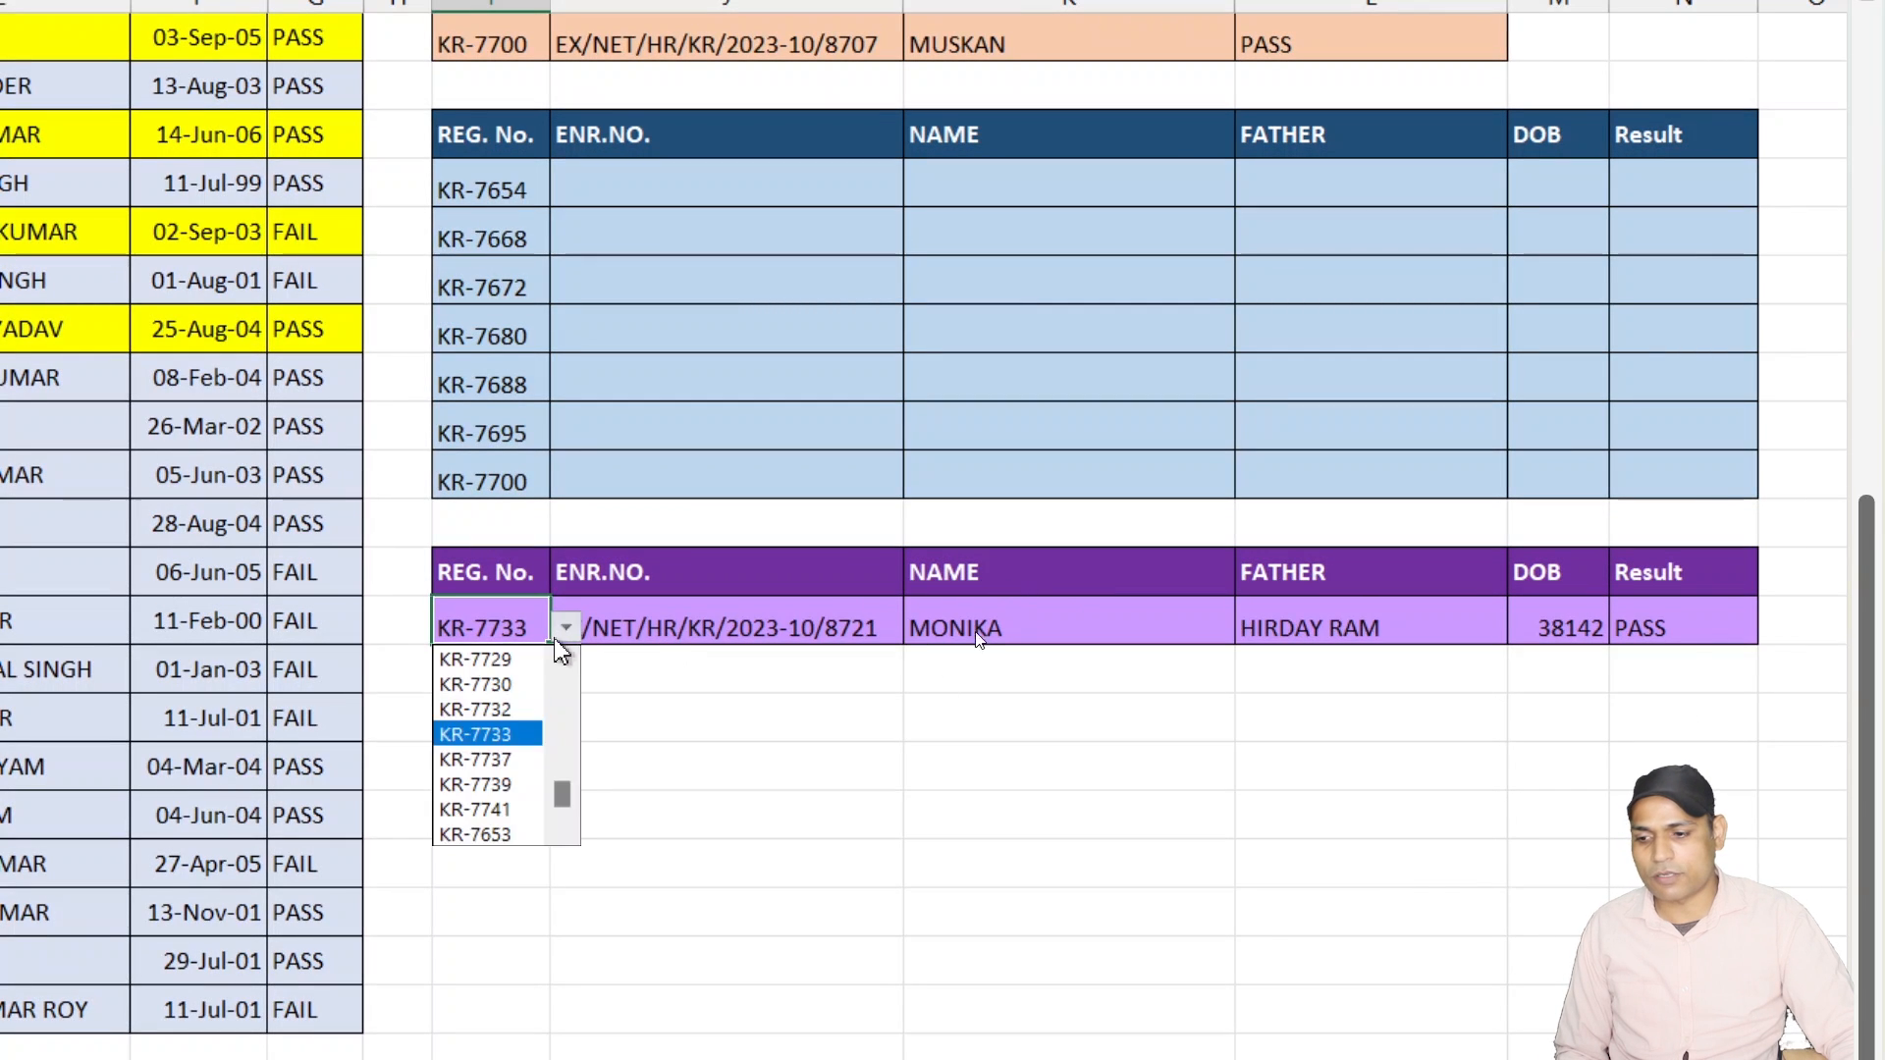
{"action": "left_click", "coordinate": [468, 840]}
Examine the VLOOKUP formula in the purple table's ENR.NO. cell J31 without changing it.
{"action": "scroll", "coordinate": [610, 622], "scroll_direction": "up", "scroll_amount": 3}
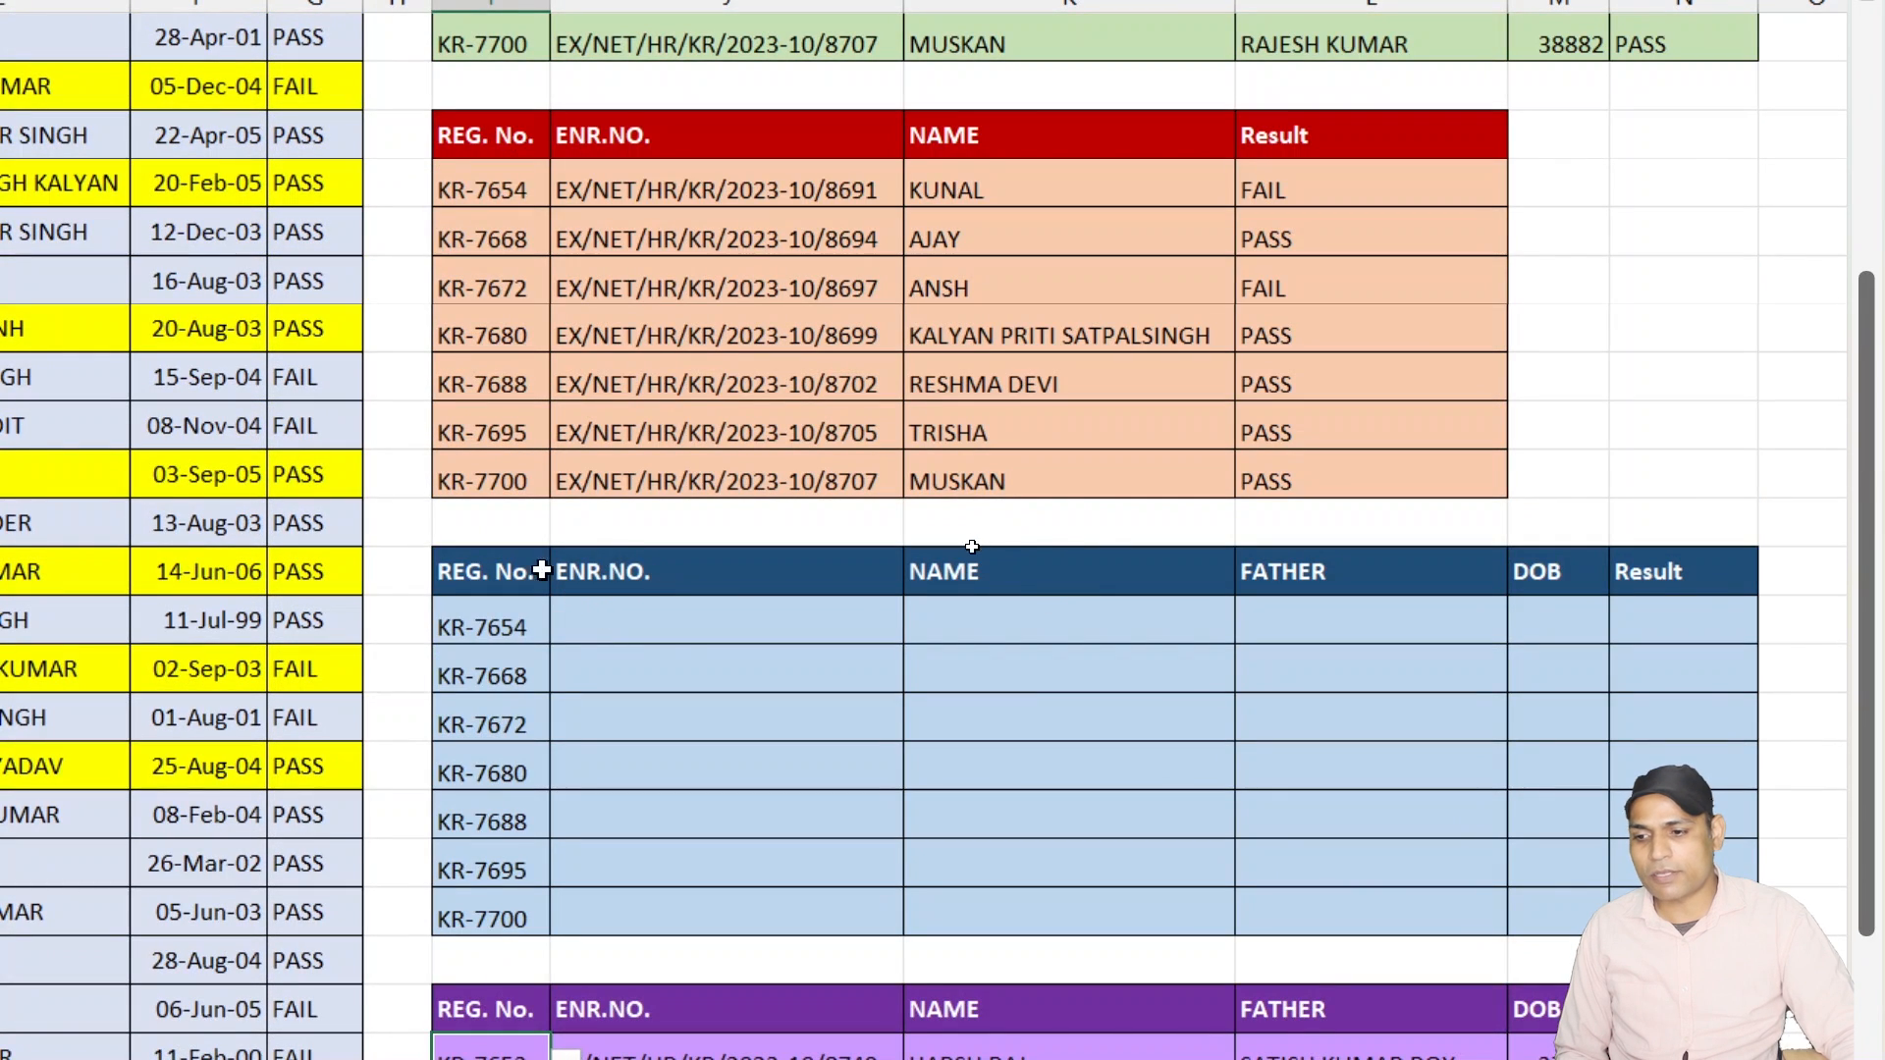
{"action": "scroll", "coordinate": [560, 491], "scroll_direction": "up", "scroll_amount": 3}
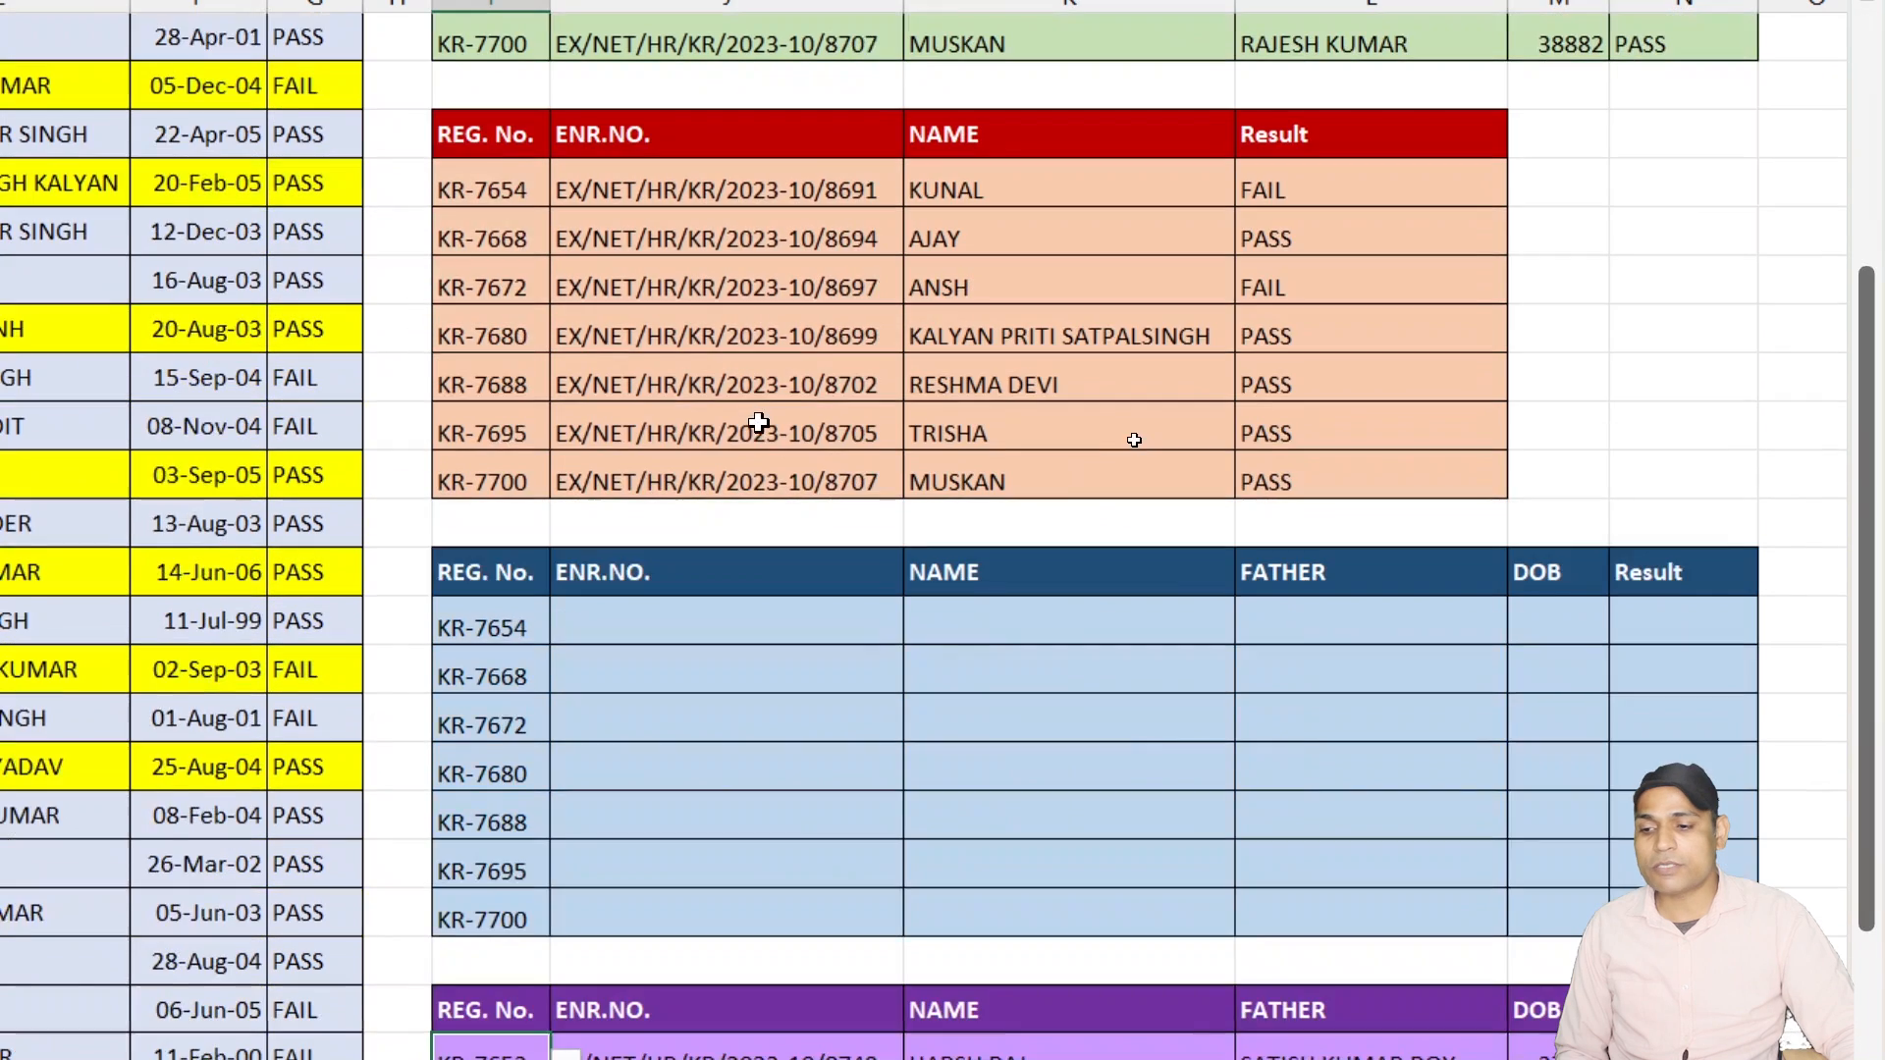
{"action": "scroll", "coordinate": [749, 425], "scroll_direction": "down", "scroll_amount": 6}
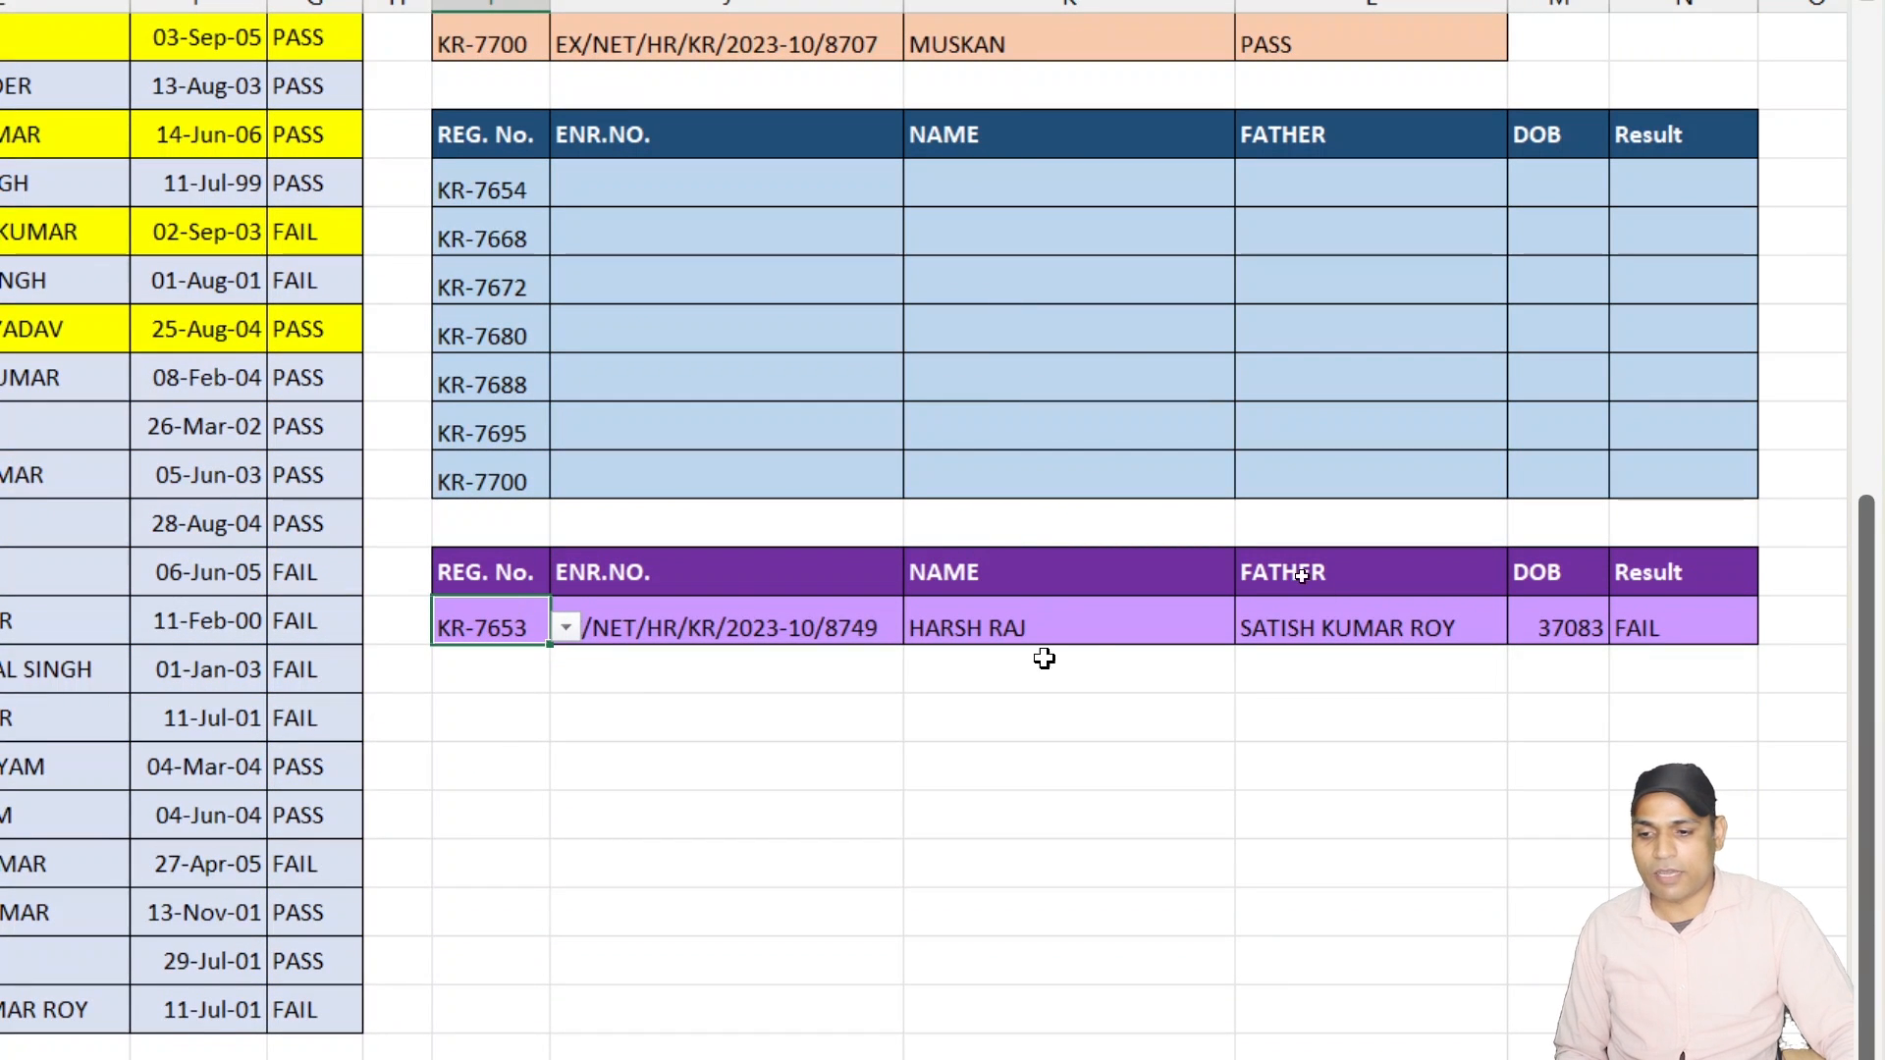
{"action": "double_click", "coordinate": [749, 640]}
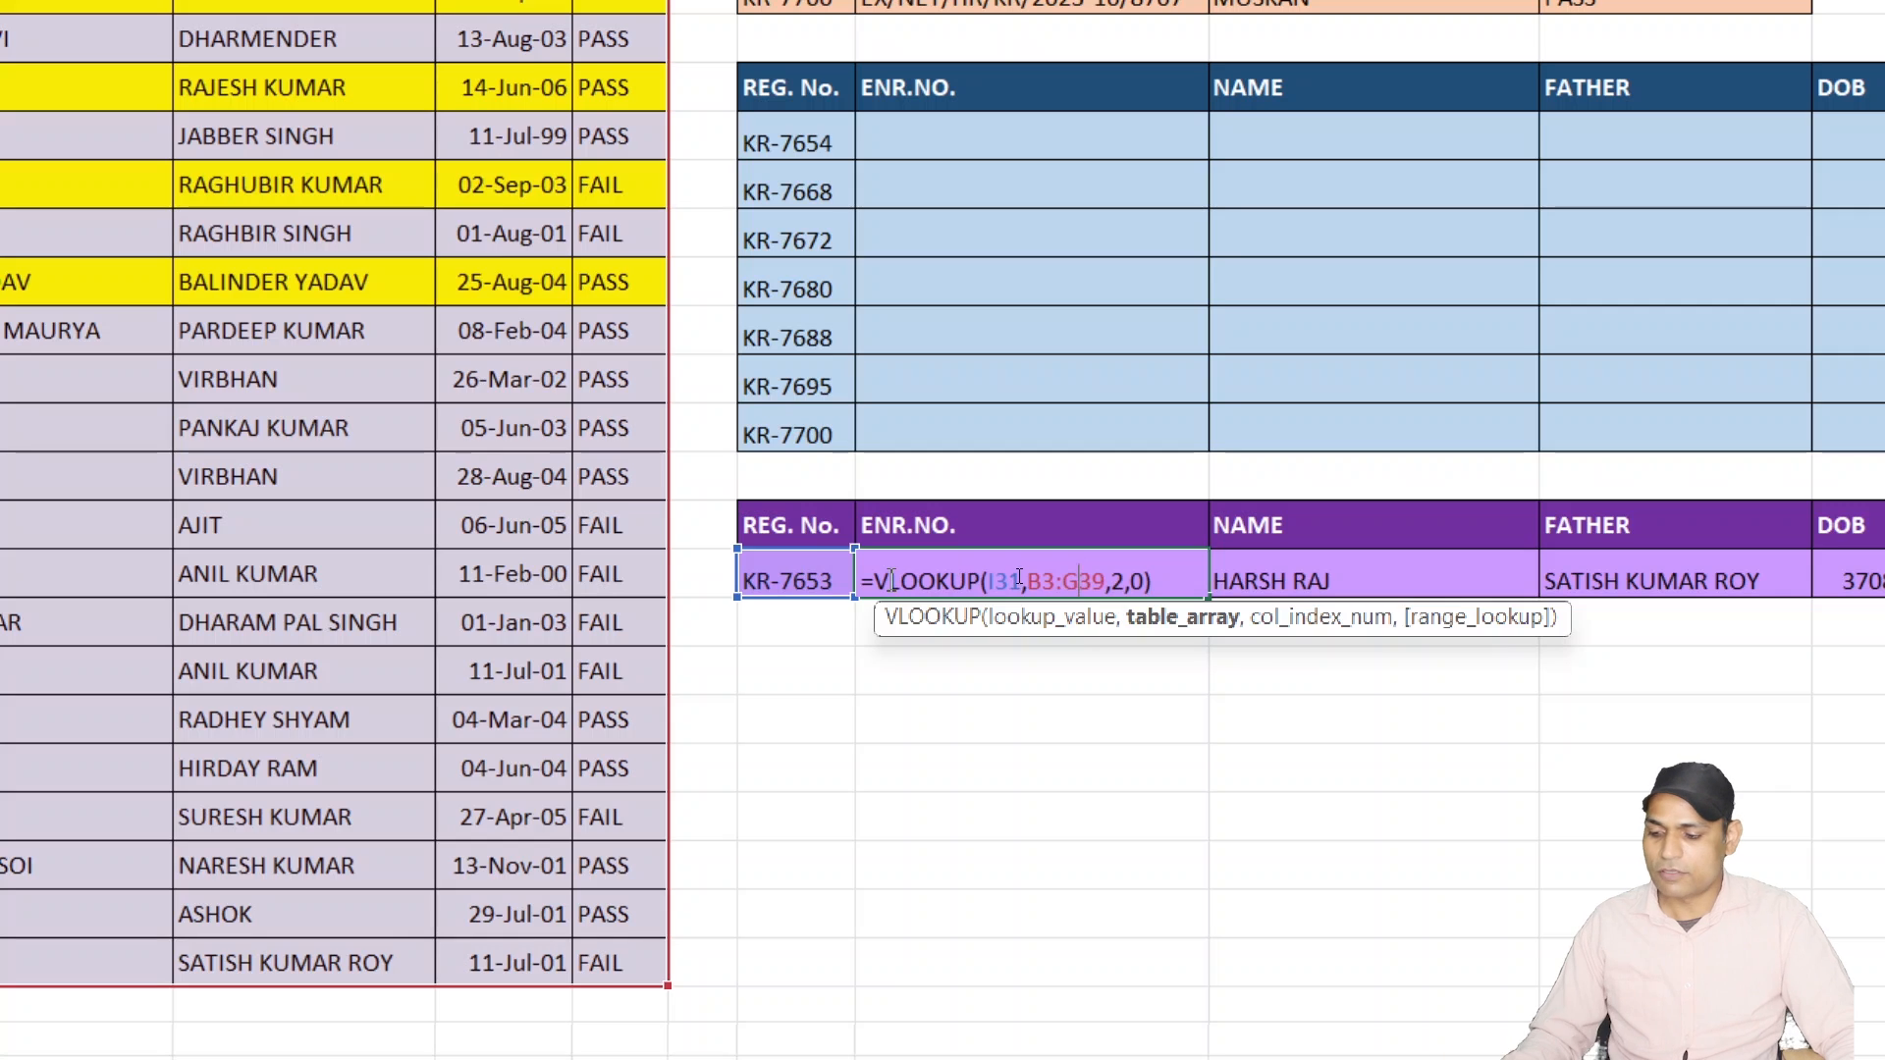
{"action": "key", "text": "Return"}
Choose one more registration number from the I31 dropdown to try the purple table's lookup again.
{"action": "left_click", "coordinate": [842, 579]}
{"action": "left_click", "coordinate": [870, 581]}
{"action": "left_click", "coordinate": [790, 661]}
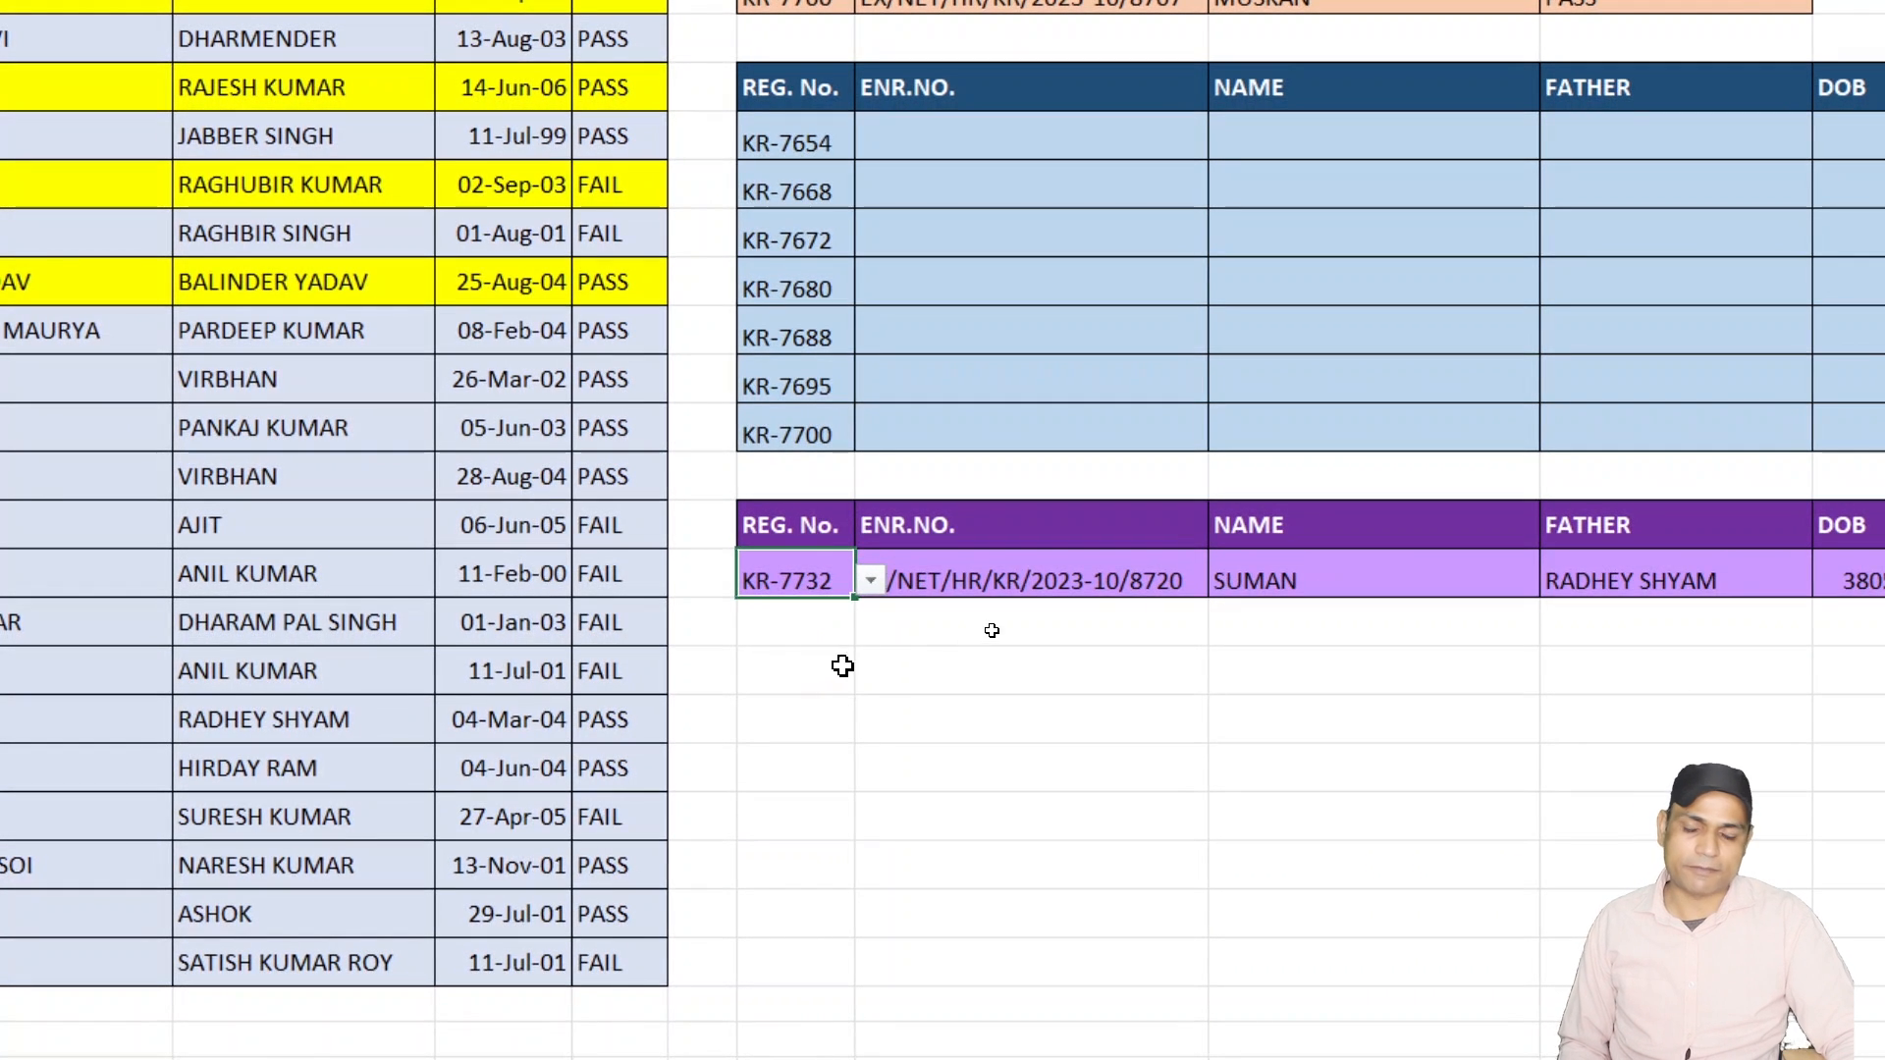
{"action": "type", "text": "Z"}
{"action": "key", "text": "Escape"}
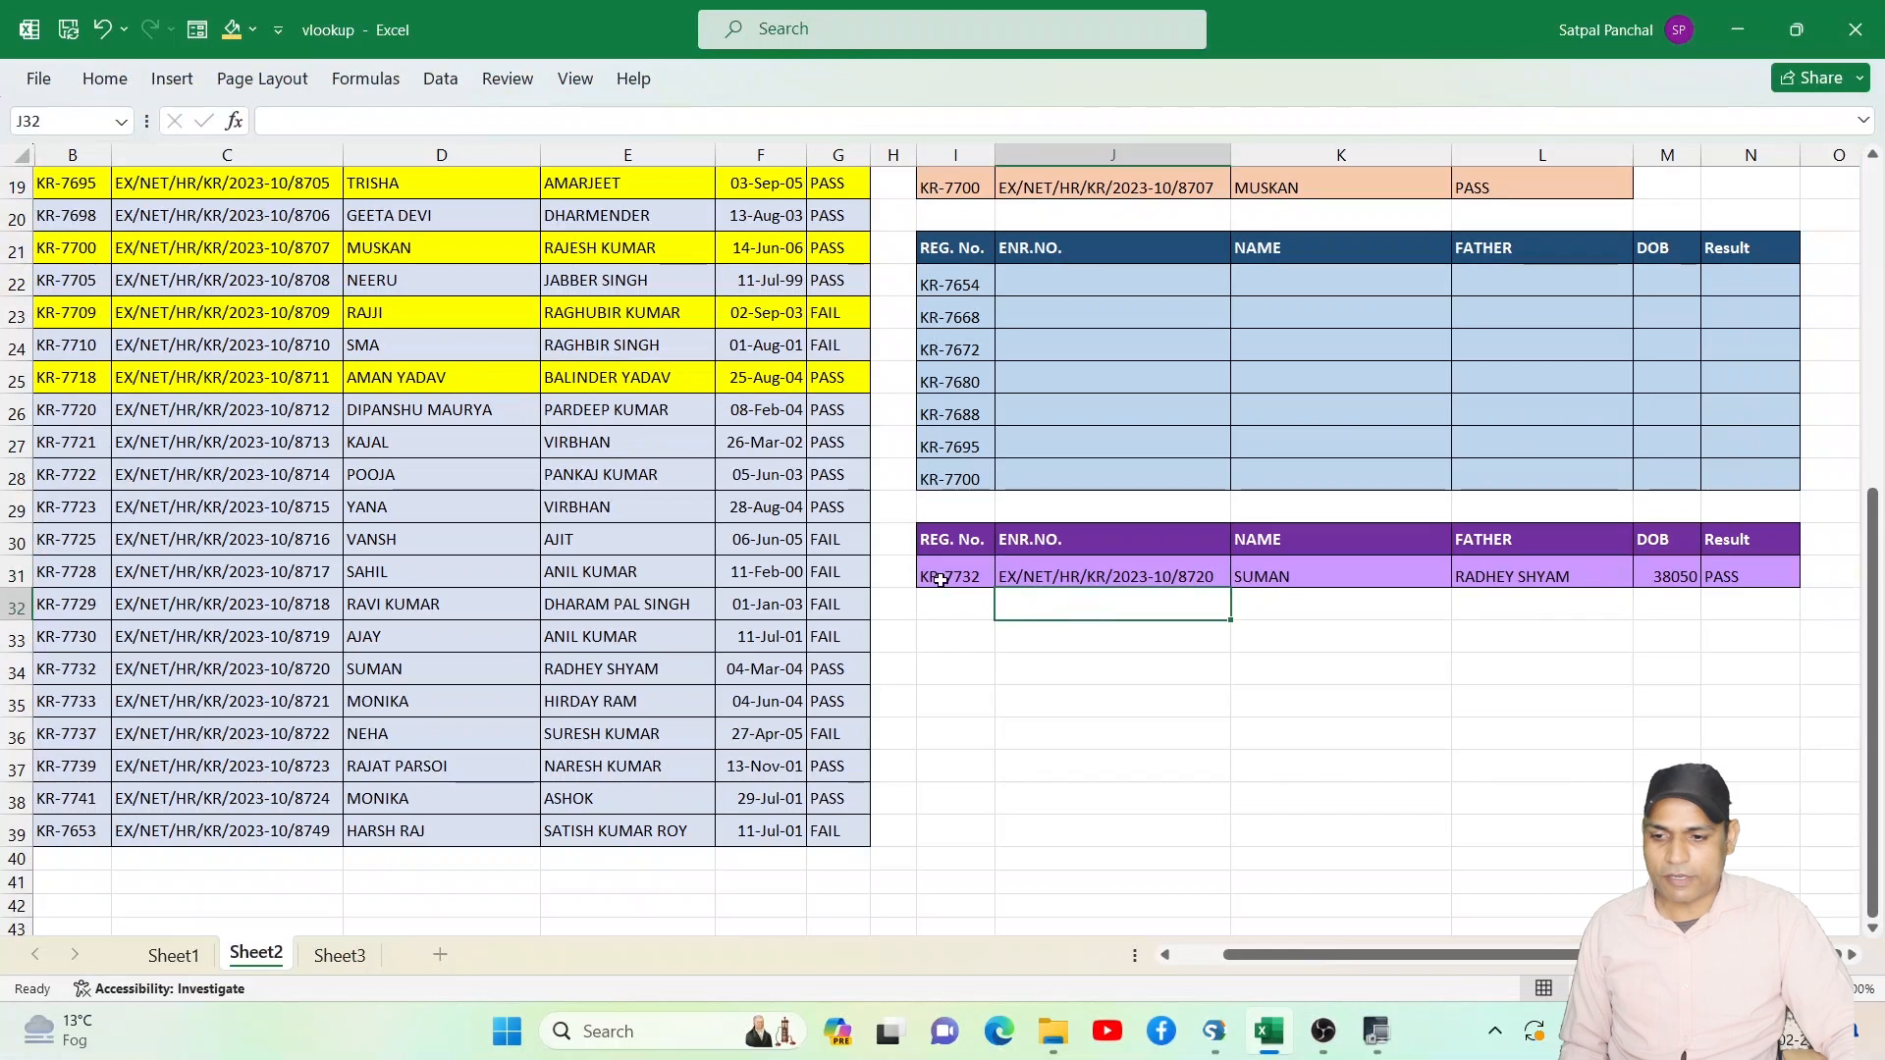
Clear the contents of the purple table's data row I31:N31.
{"action": "left_click_drag", "start_coordinate": [776, 584], "coordinate": [1640, 594]}
{"action": "left_click_drag", "start_coordinate": [1518, 586], "coordinate": [1715, 573]}
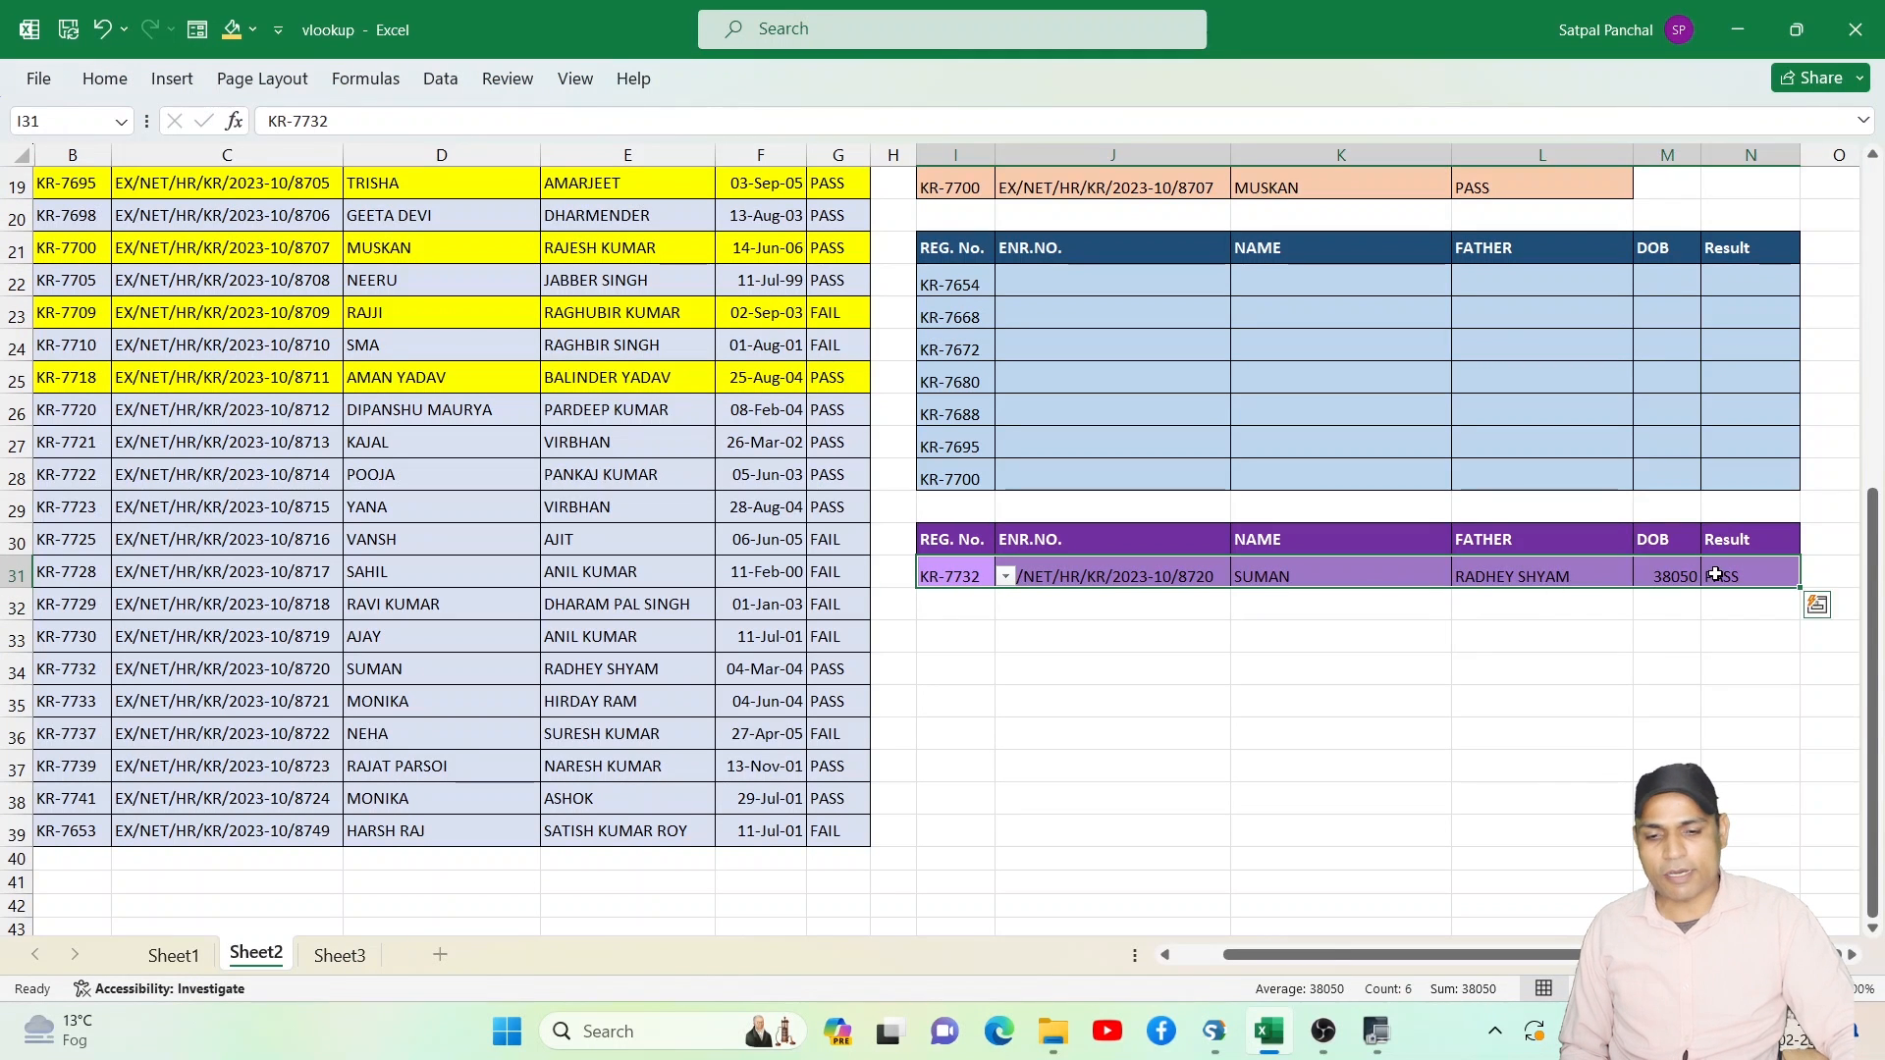
{"action": "key", "text": "Delete"}
Open the data validation settings for I31 and set the allowed type to List.
{"action": "left_click", "coordinate": [990, 580]}
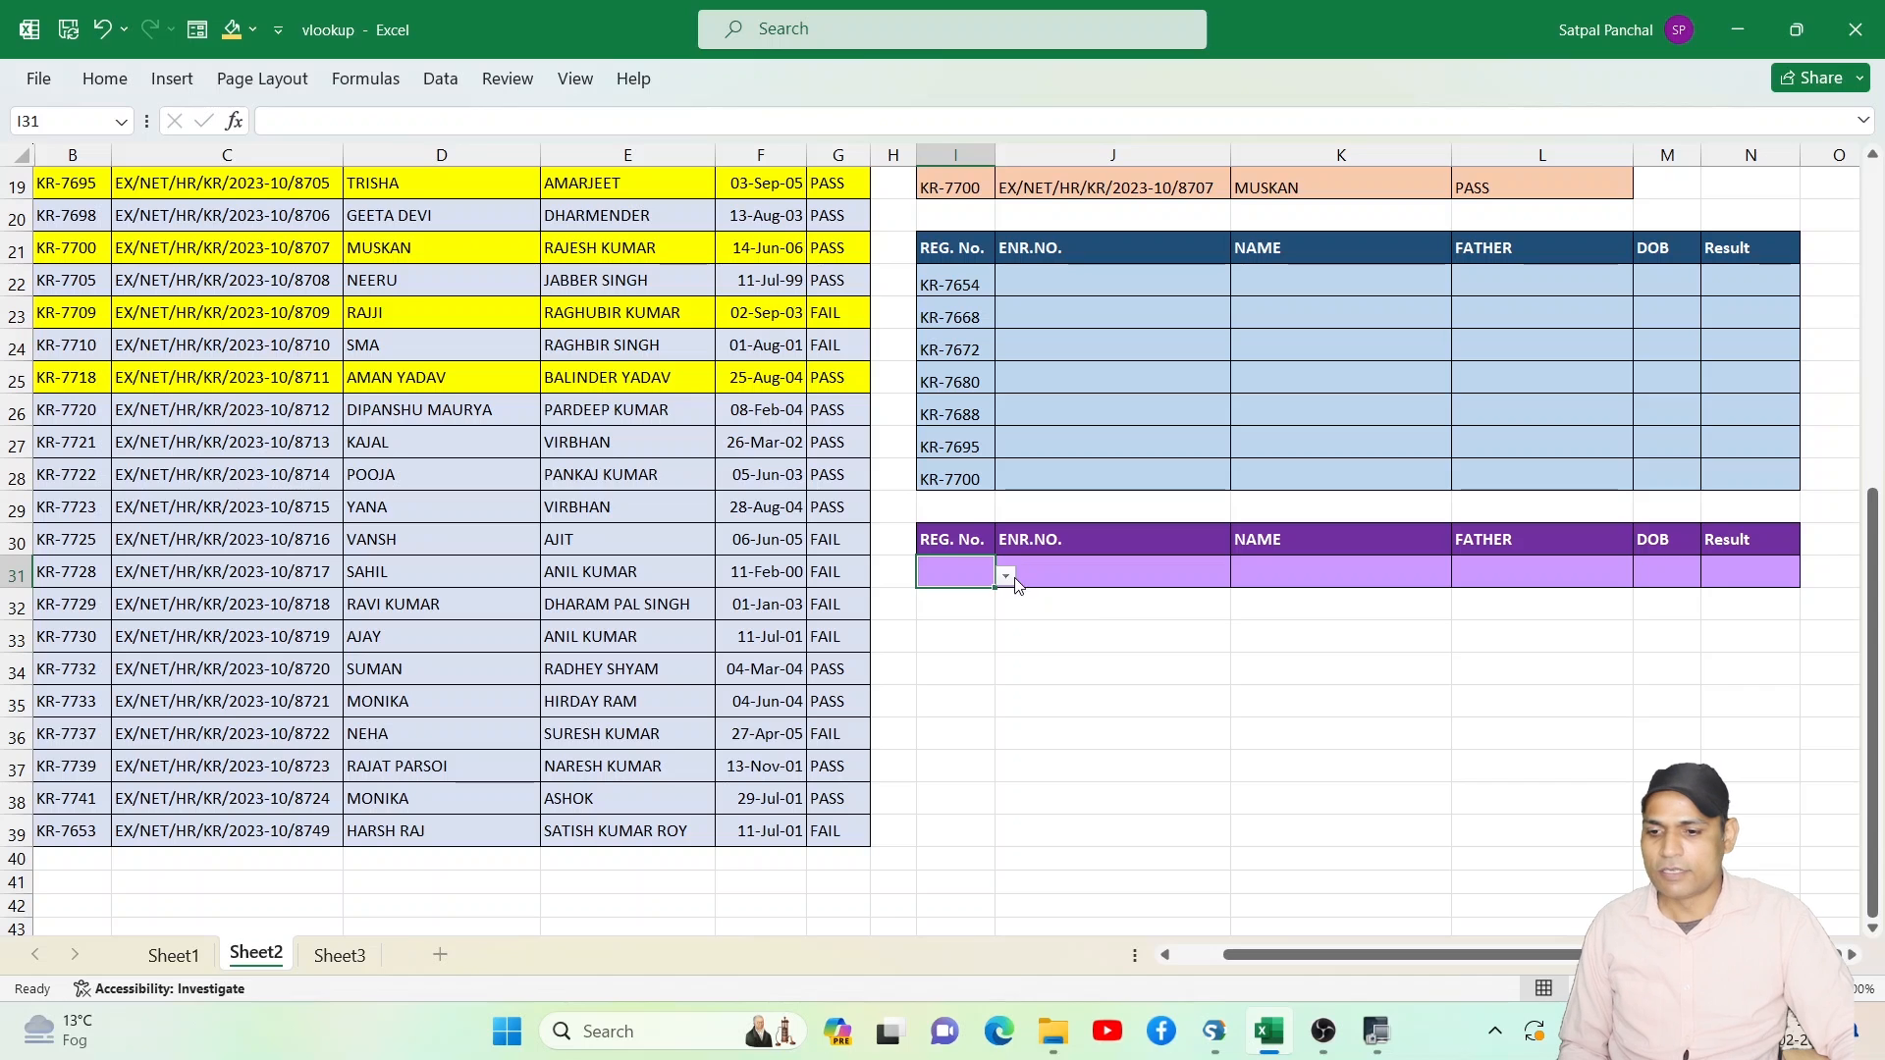
{"action": "left_click", "coordinate": [438, 79]}
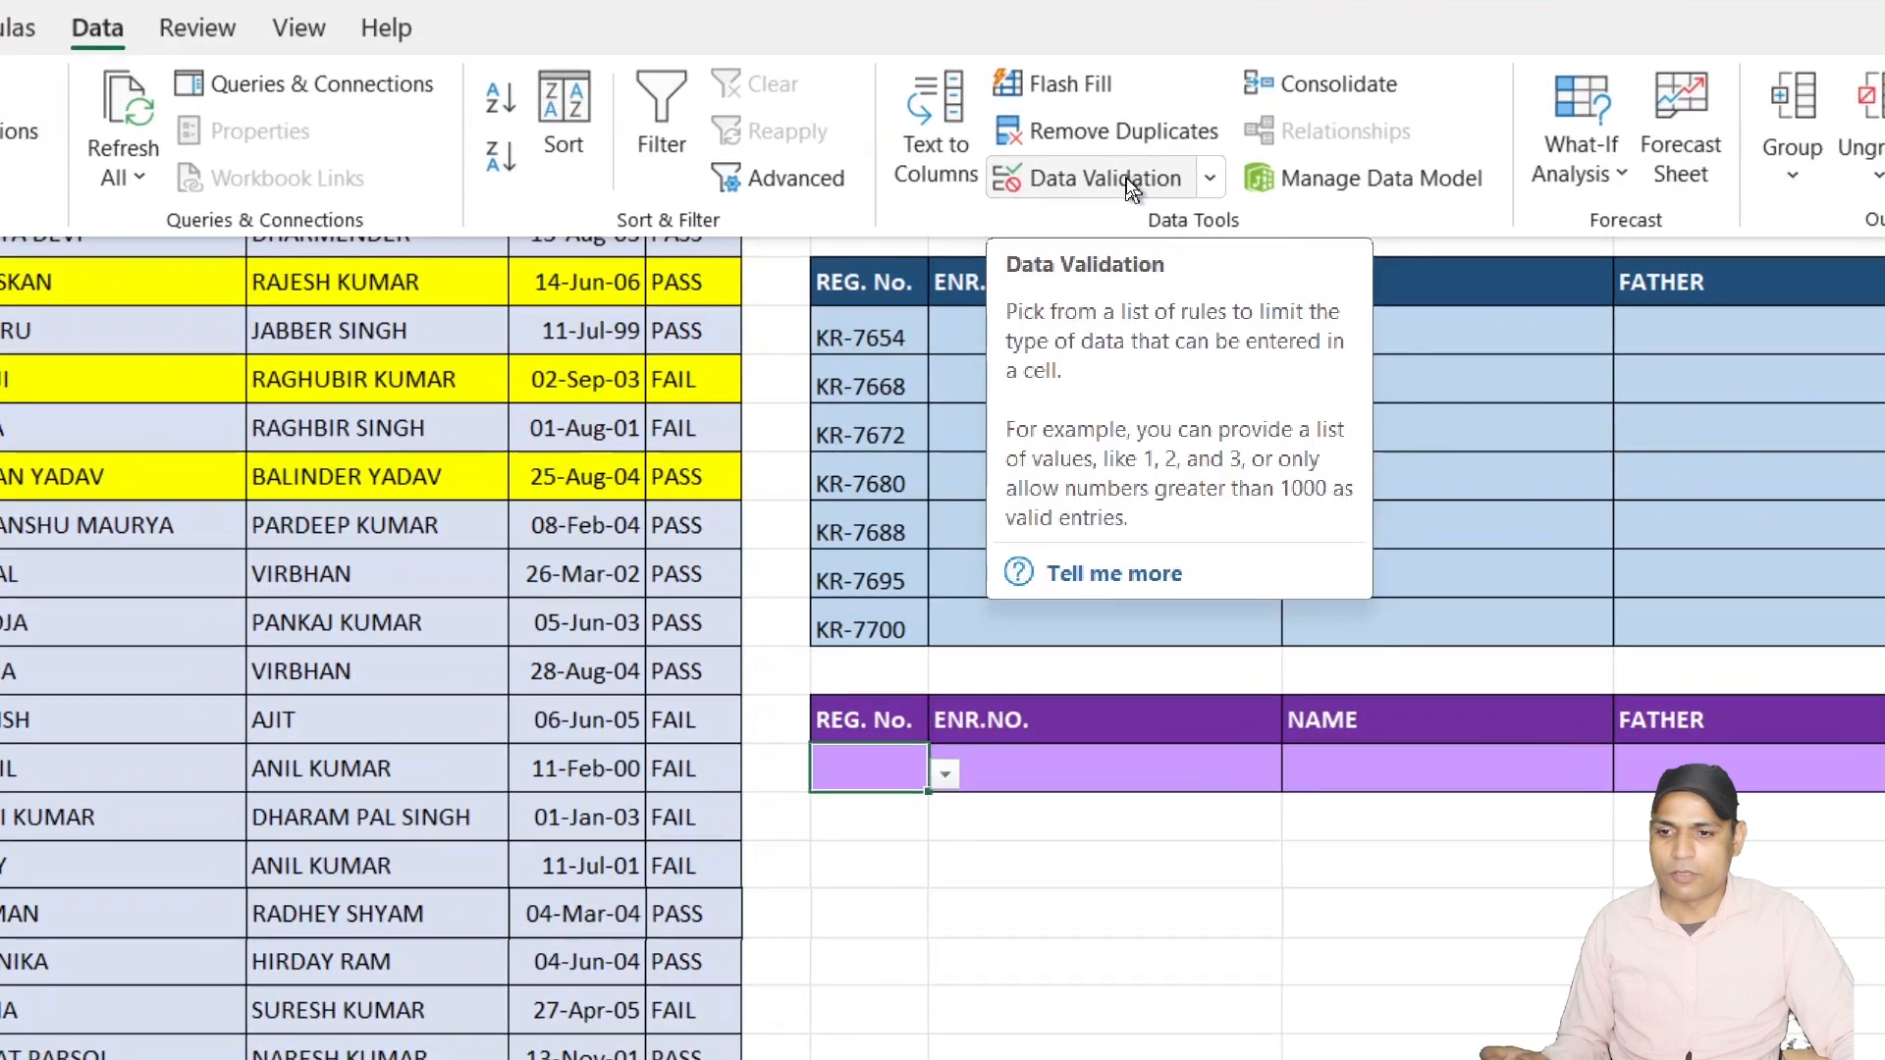
{"action": "left_click", "coordinate": [1102, 179]}
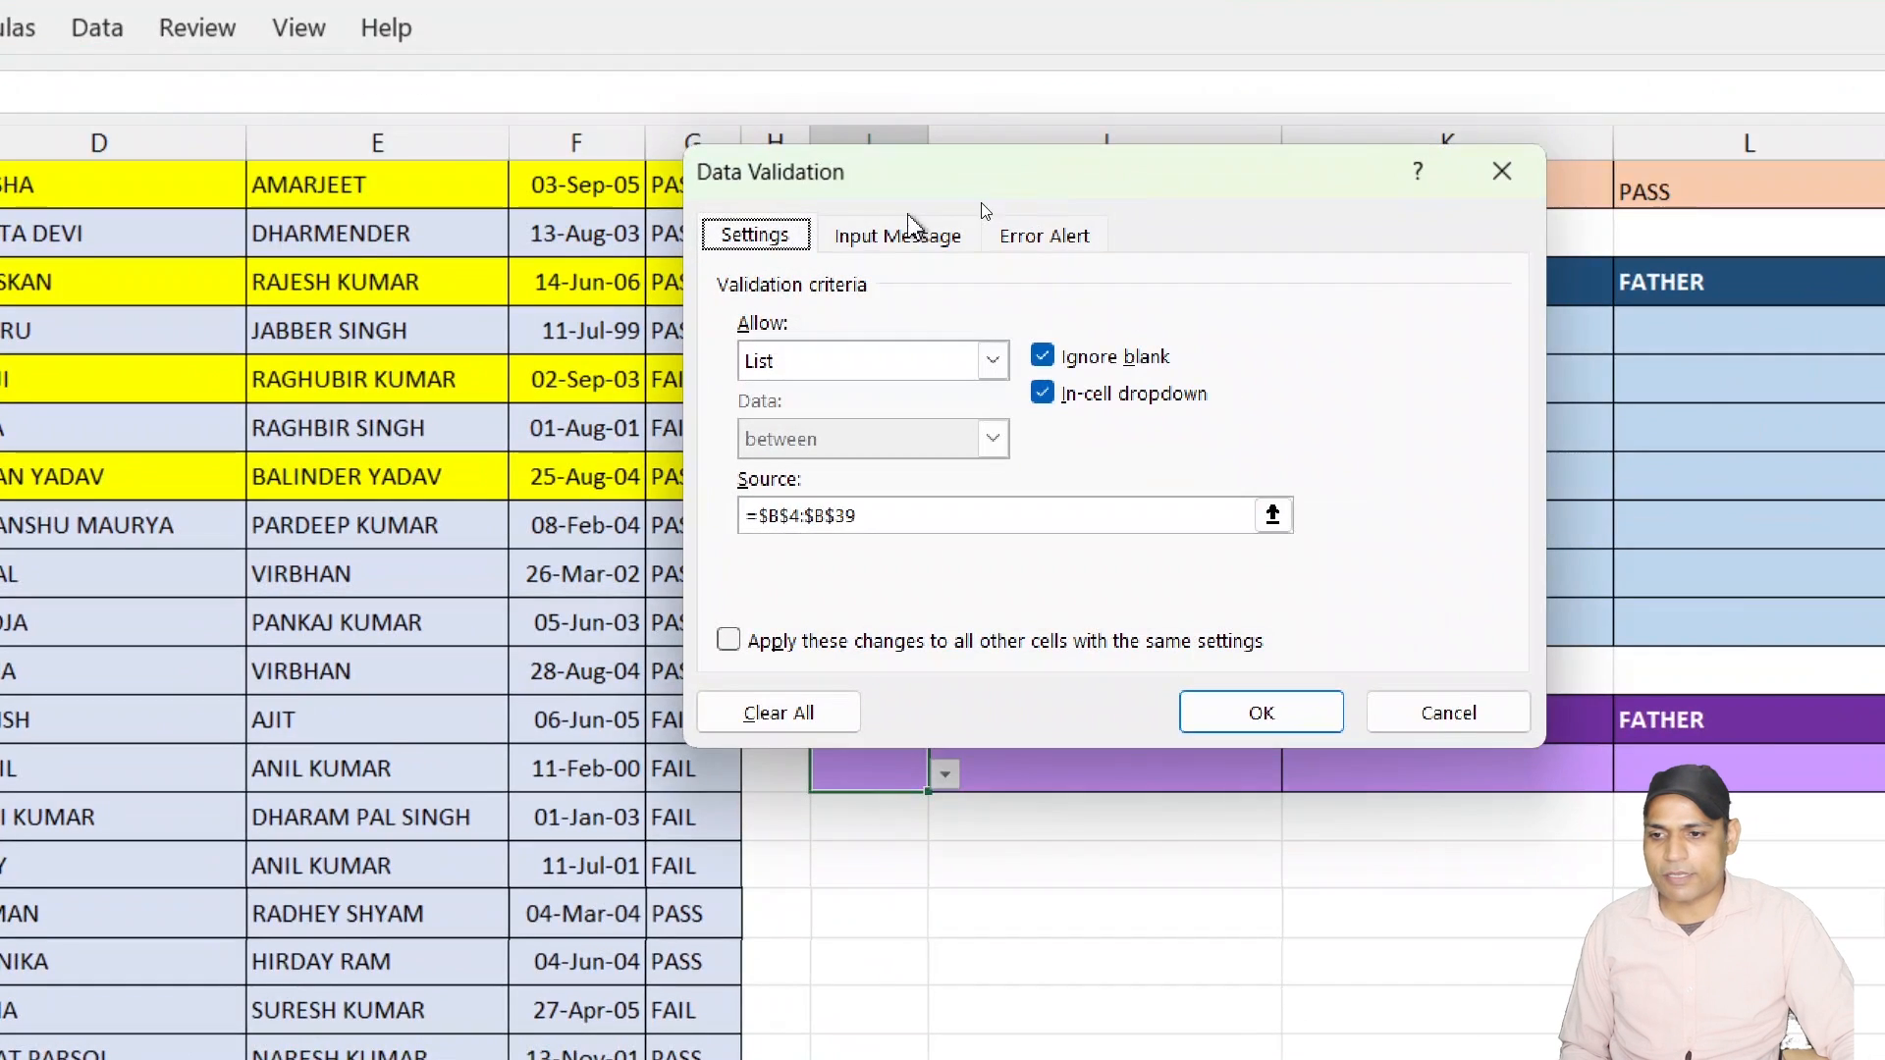
{"action": "left_click_drag", "start_coordinate": [1011, 181], "coordinate": [1295, 194]}
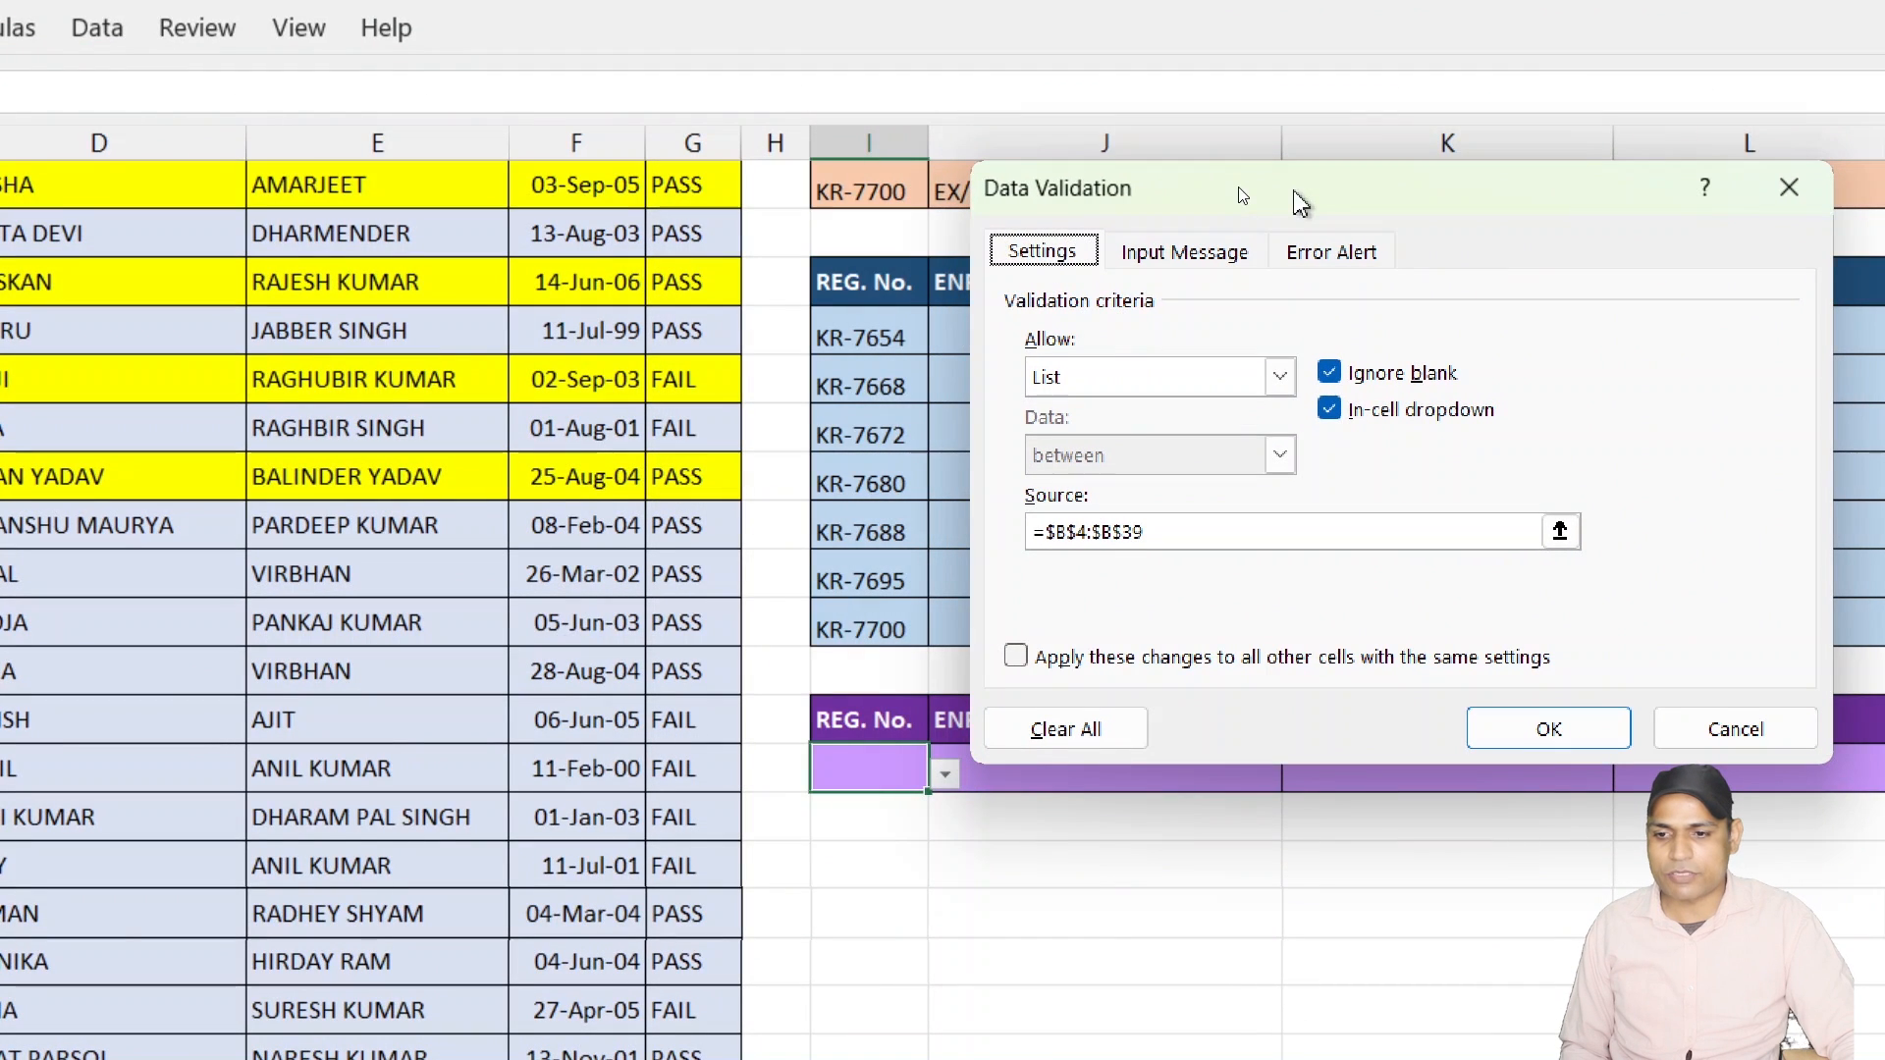
{"action": "left_click", "coordinate": [1105, 375]}
{"action": "left_click", "coordinate": [1095, 412]}
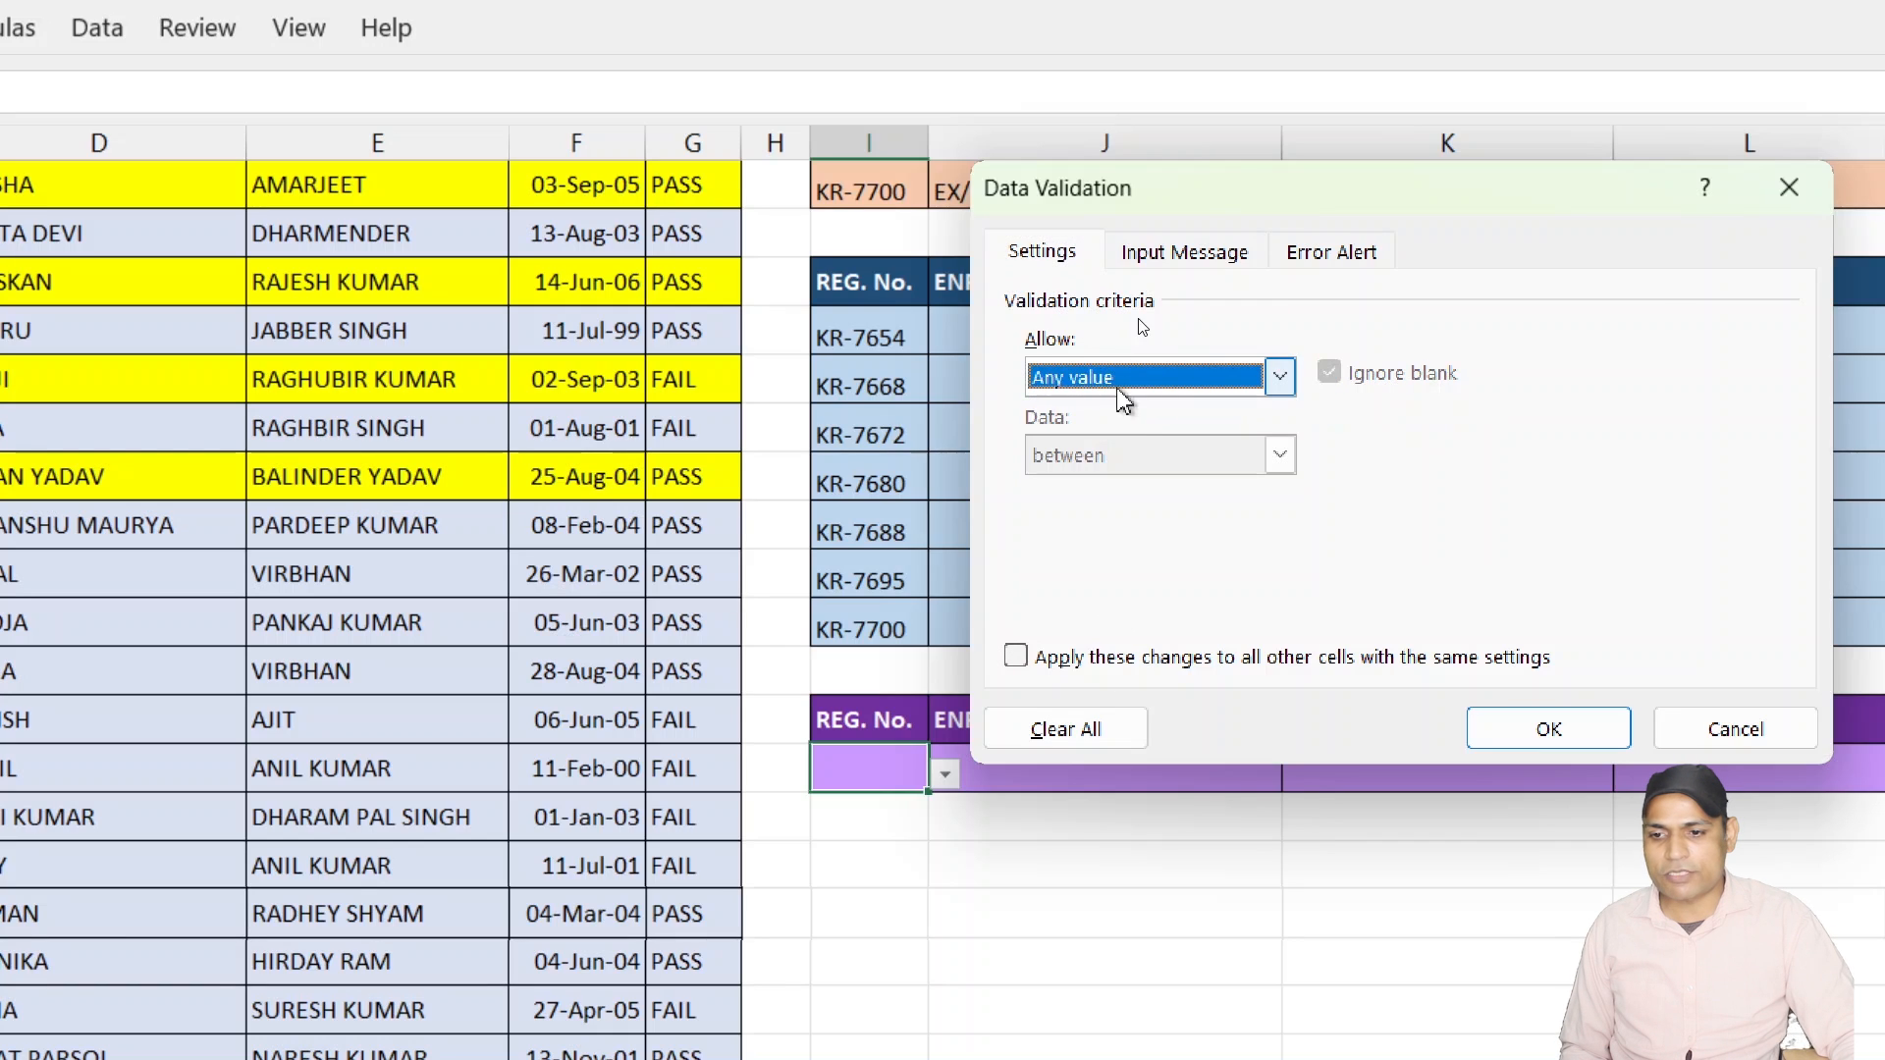
{"action": "left_click", "coordinate": [1106, 375]}
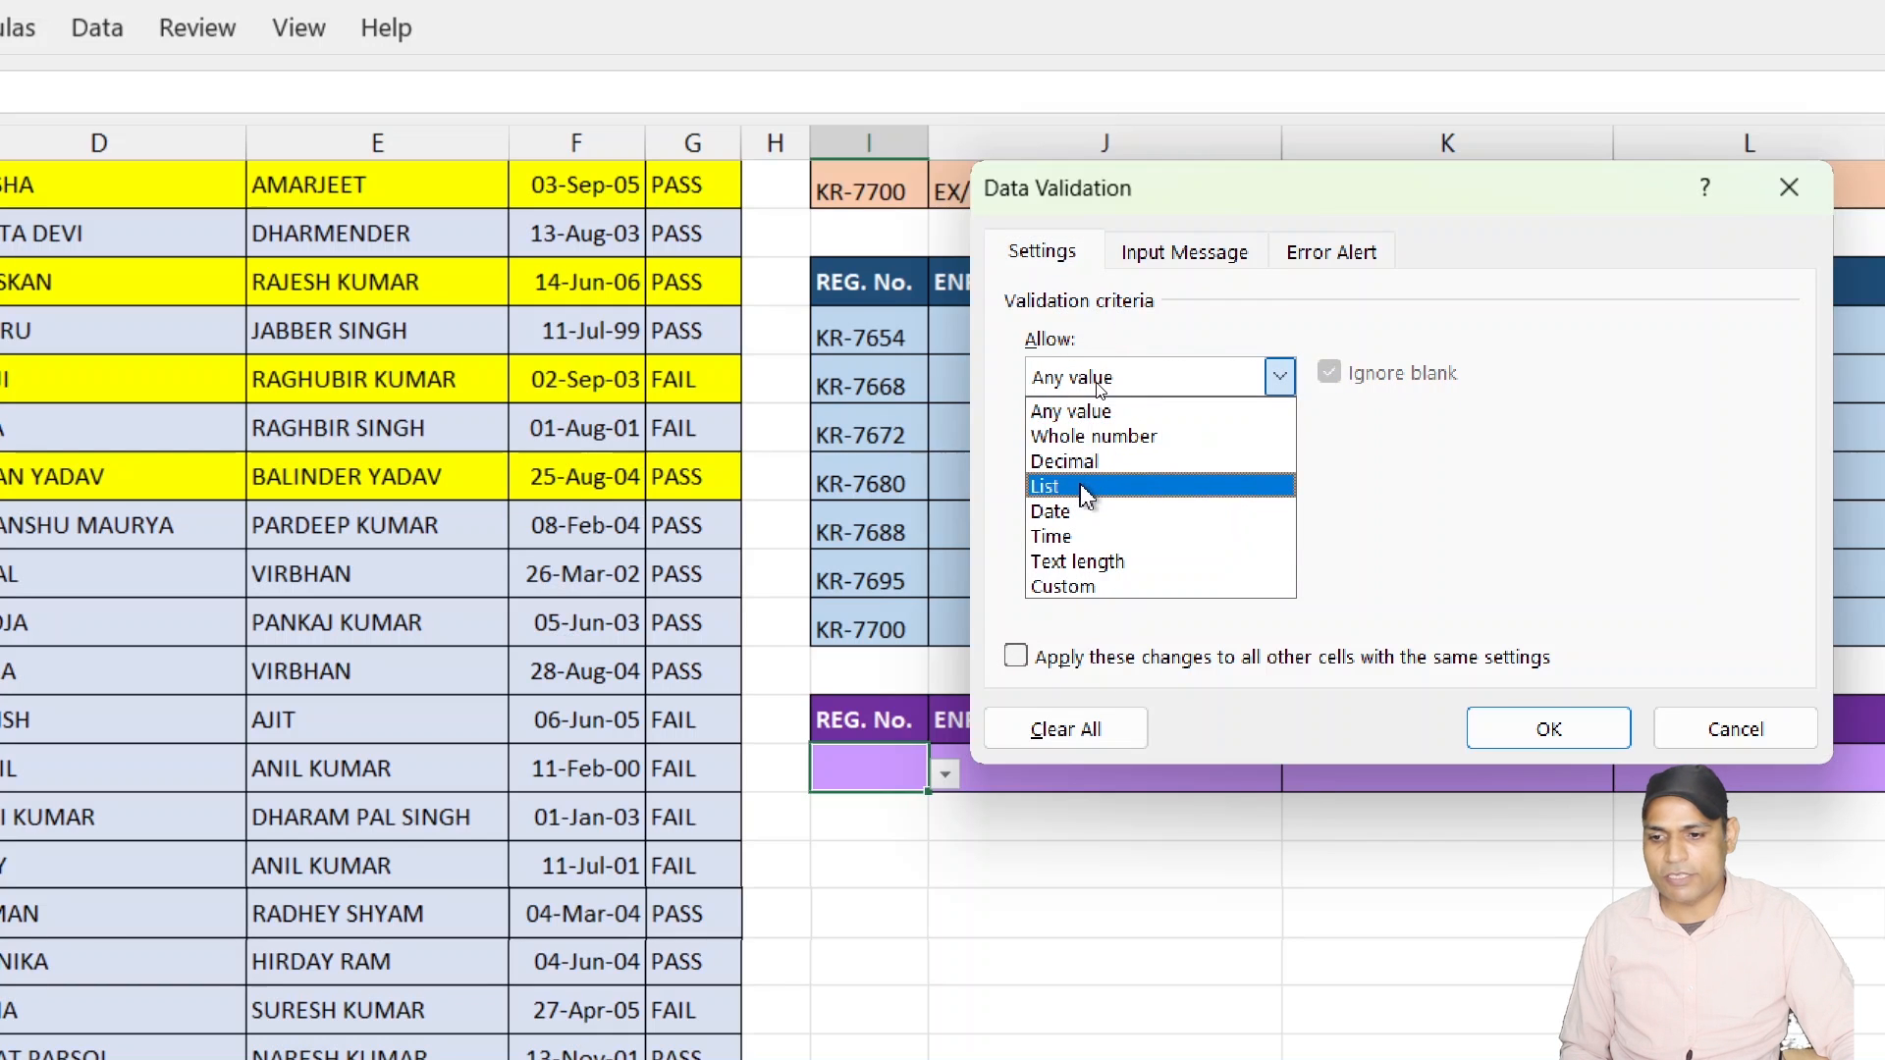
{"action": "left_click", "coordinate": [1080, 485]}
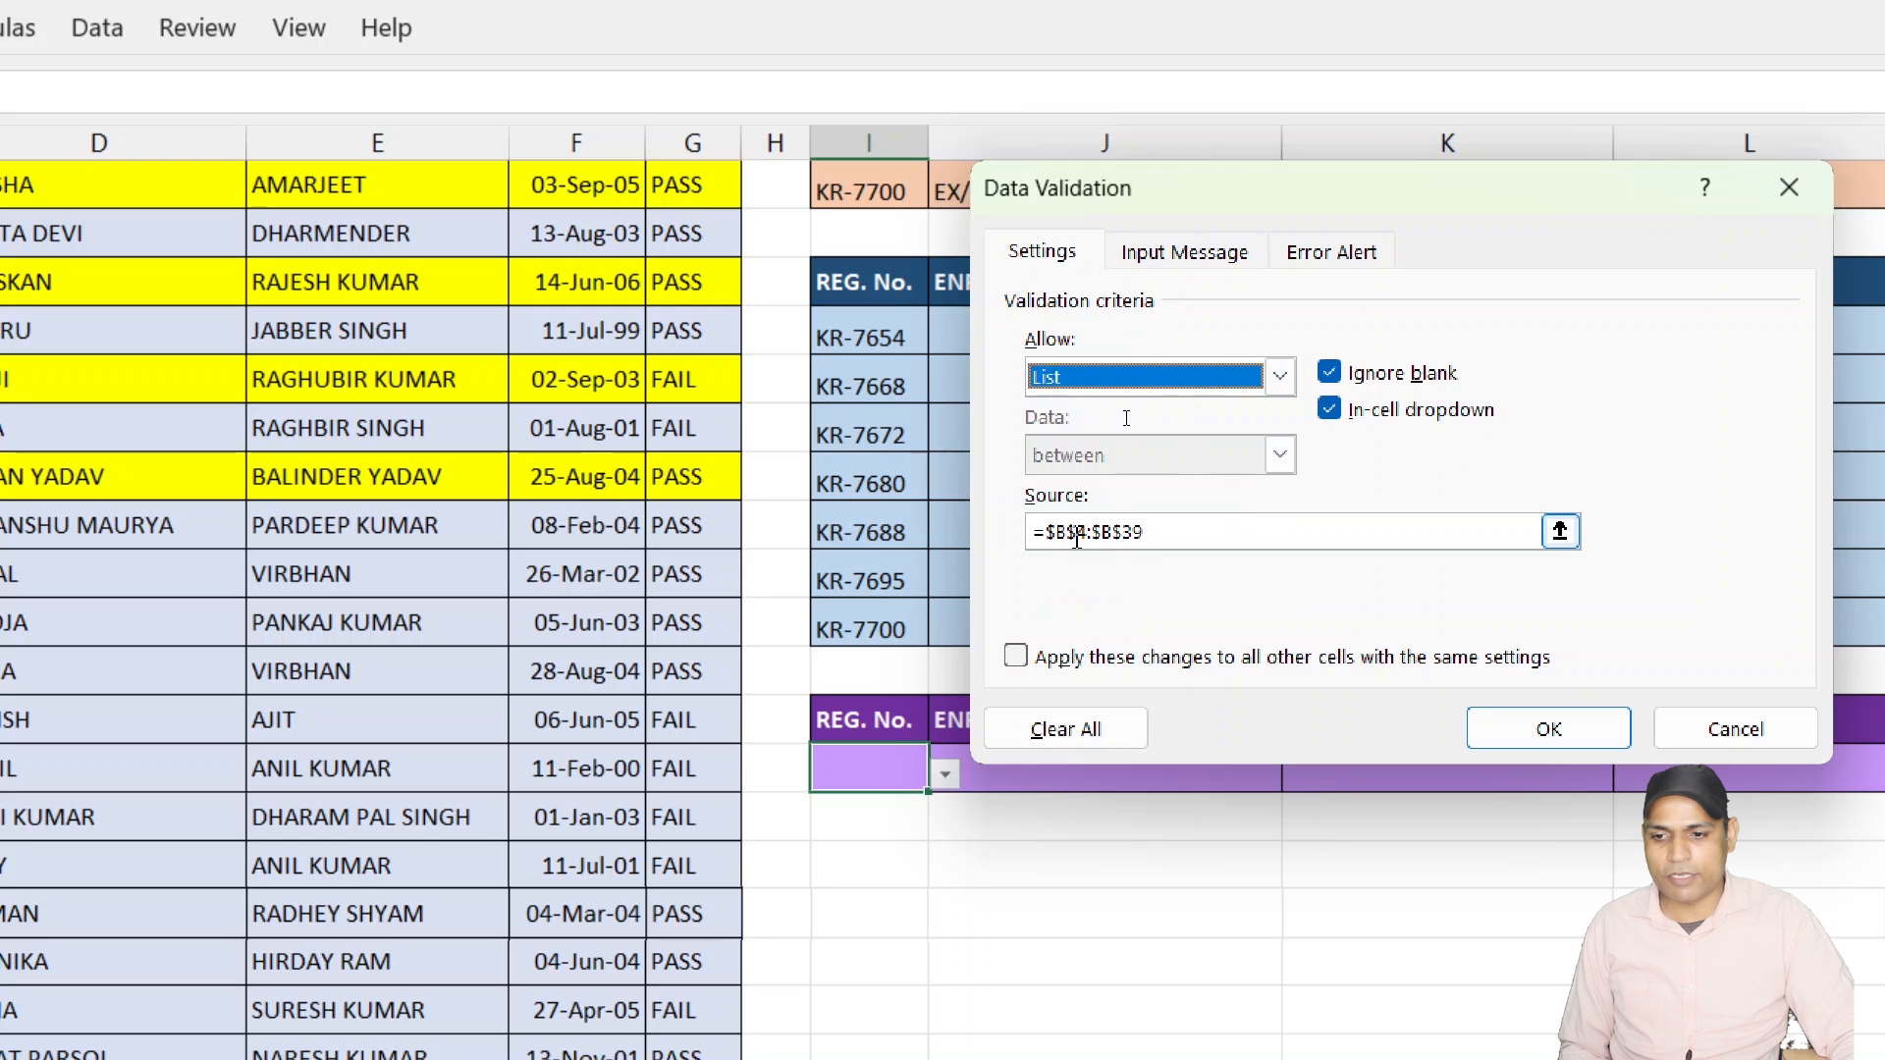
Clear the list source and all other data validation settings from I31 and apply the change.
{"action": "scroll", "coordinate": [1180, 531], "scroll_direction": "up", "scroll_amount": 5}
{"action": "left_click_drag", "start_coordinate": [1179, 531], "coordinate": [1018, 538]}
{"action": "key", "text": "BackSpace"}
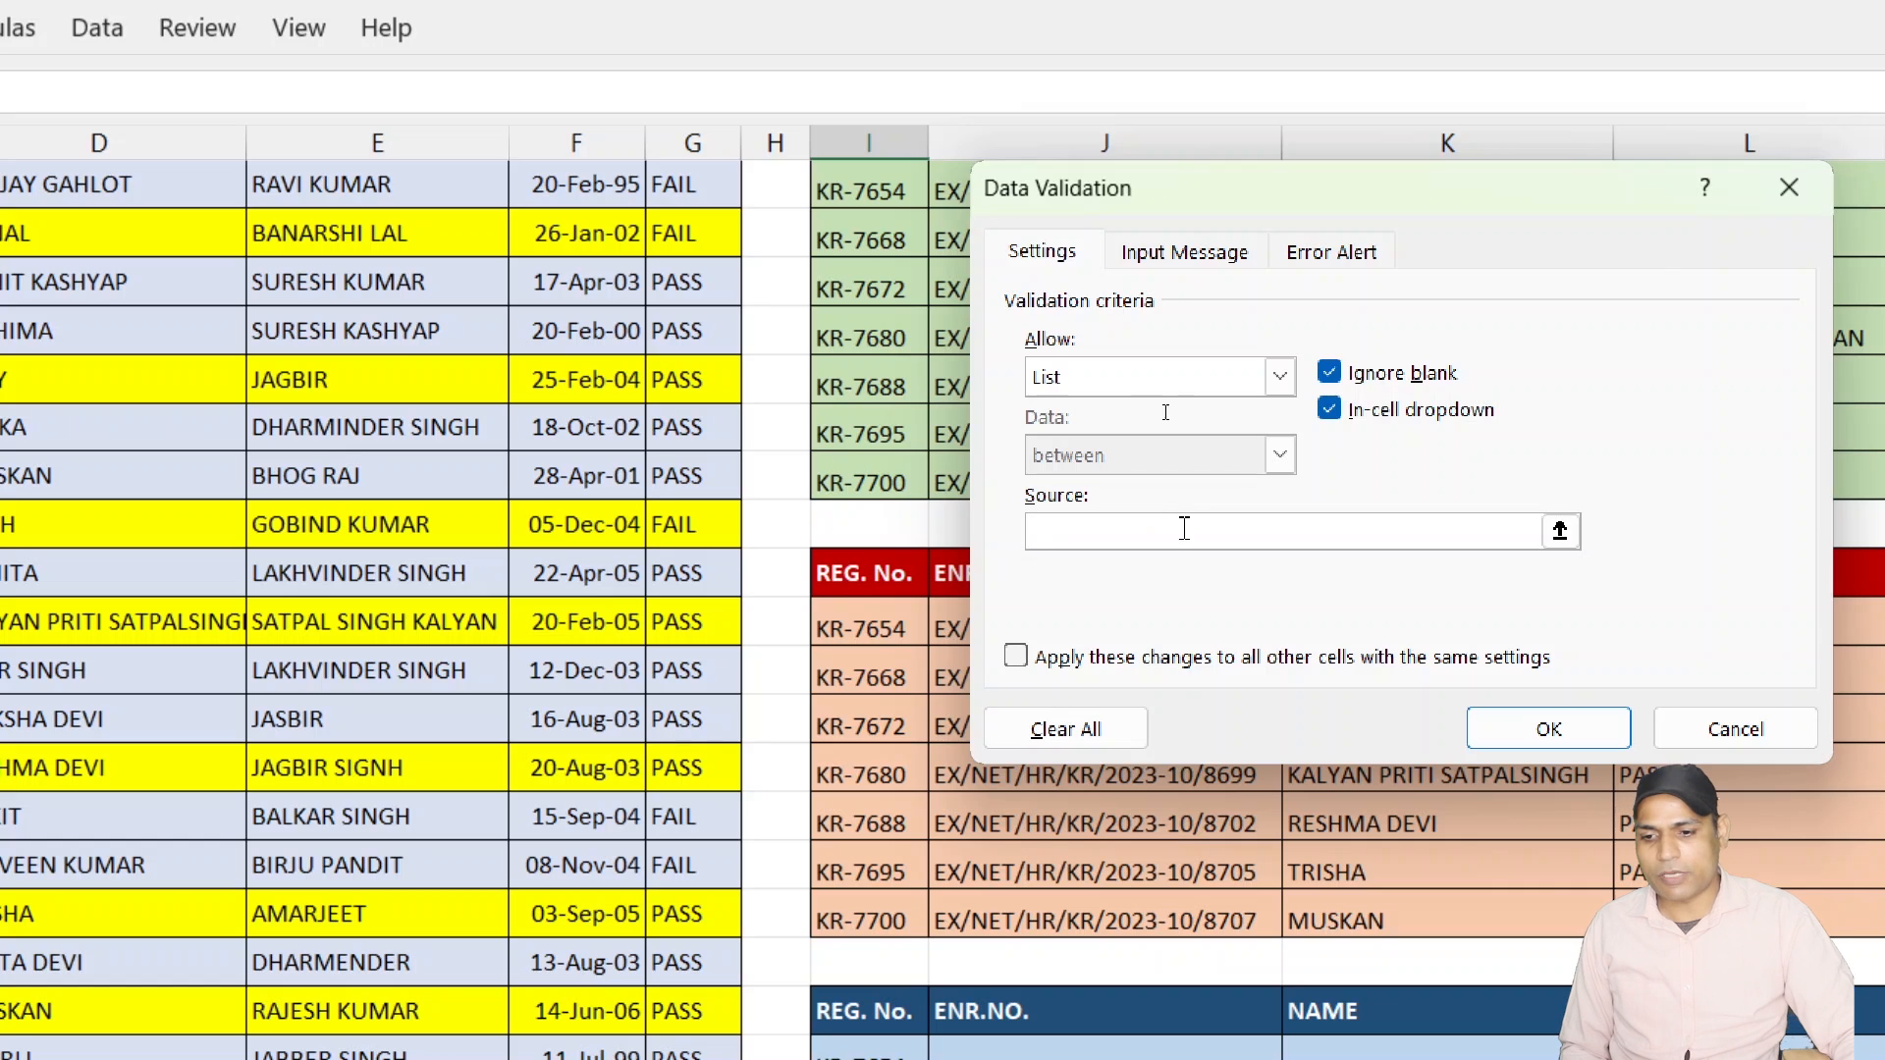
{"action": "left_click", "coordinate": [1088, 736]}
{"action": "left_click", "coordinate": [1540, 728]}
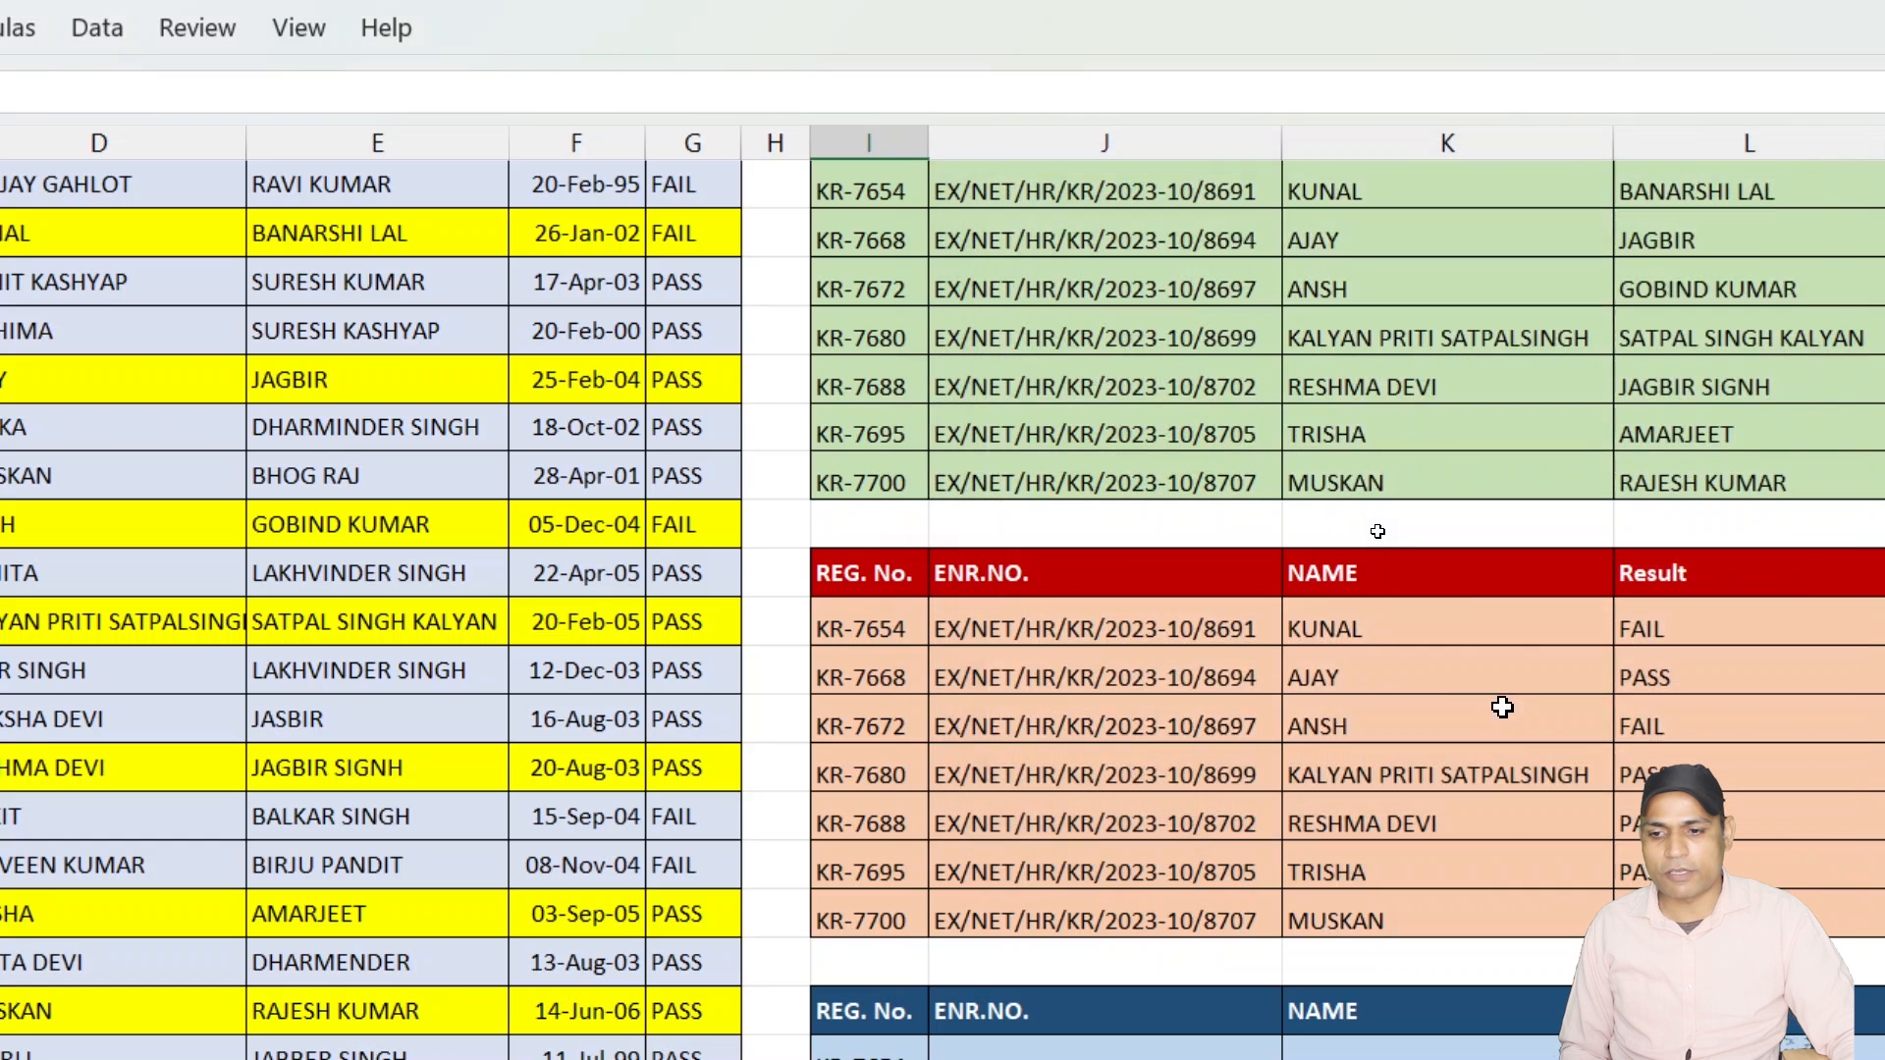
{"action": "scroll", "coordinate": [1227, 727], "scroll_direction": "down", "scroll_amount": 4}
{"action": "scroll", "coordinate": [1176, 762], "scroll_direction": "down", "scroll_amount": 2}
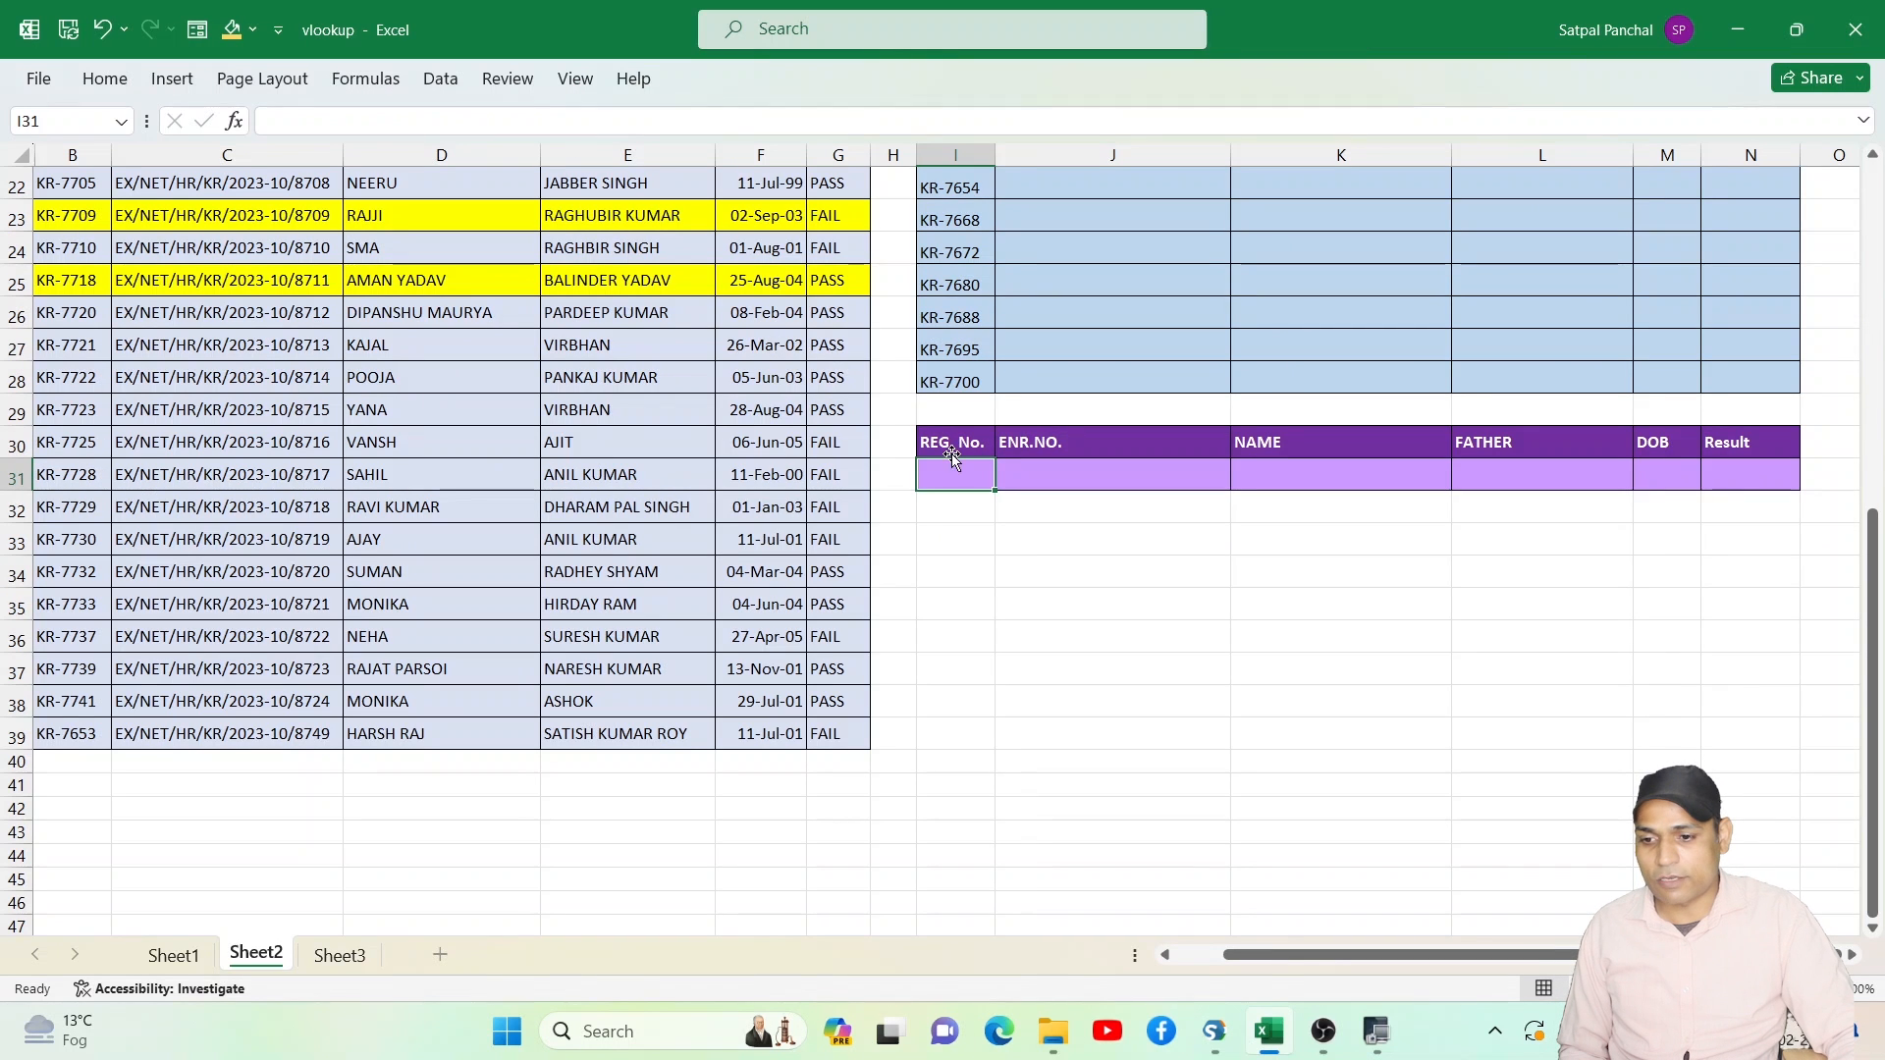
Add a List data validation to I31 with the registration numbers =$B$4:$B$39 as its source.
{"action": "left_click", "coordinate": [441, 79]}
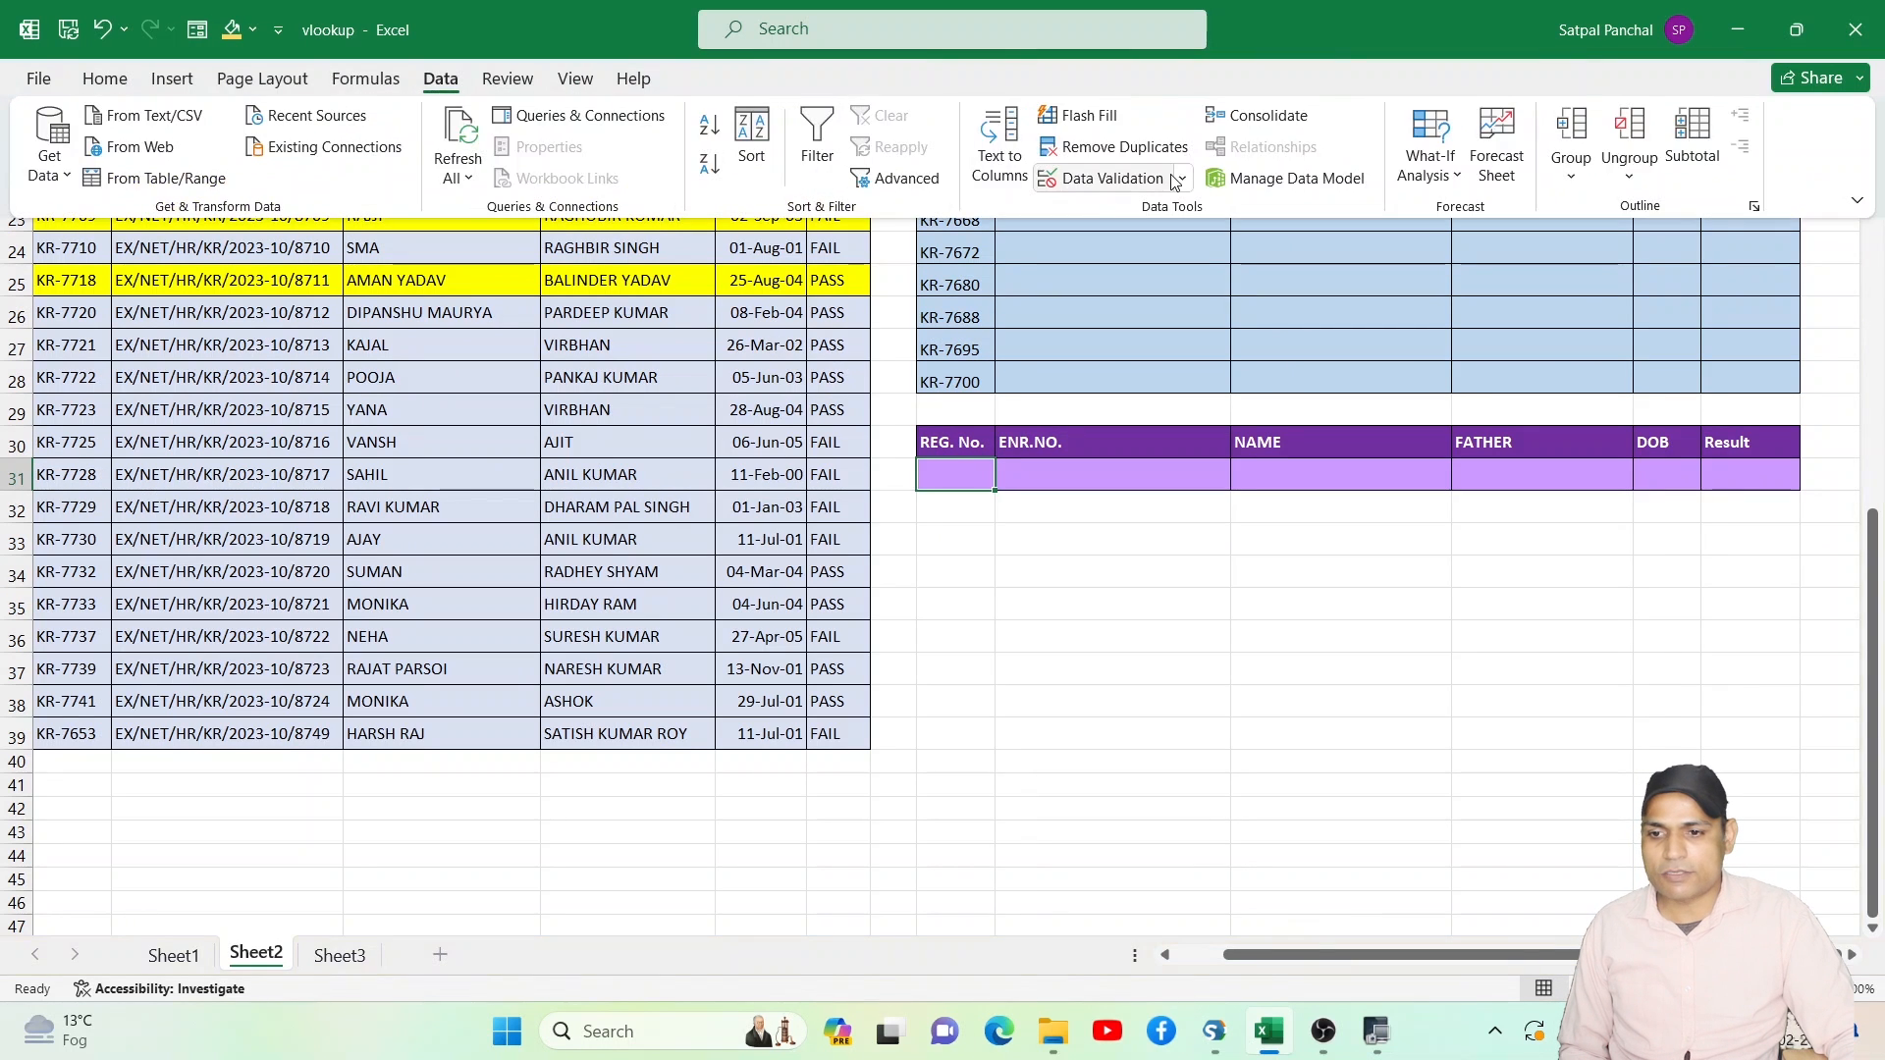
{"action": "left_click", "coordinate": [1124, 181]}
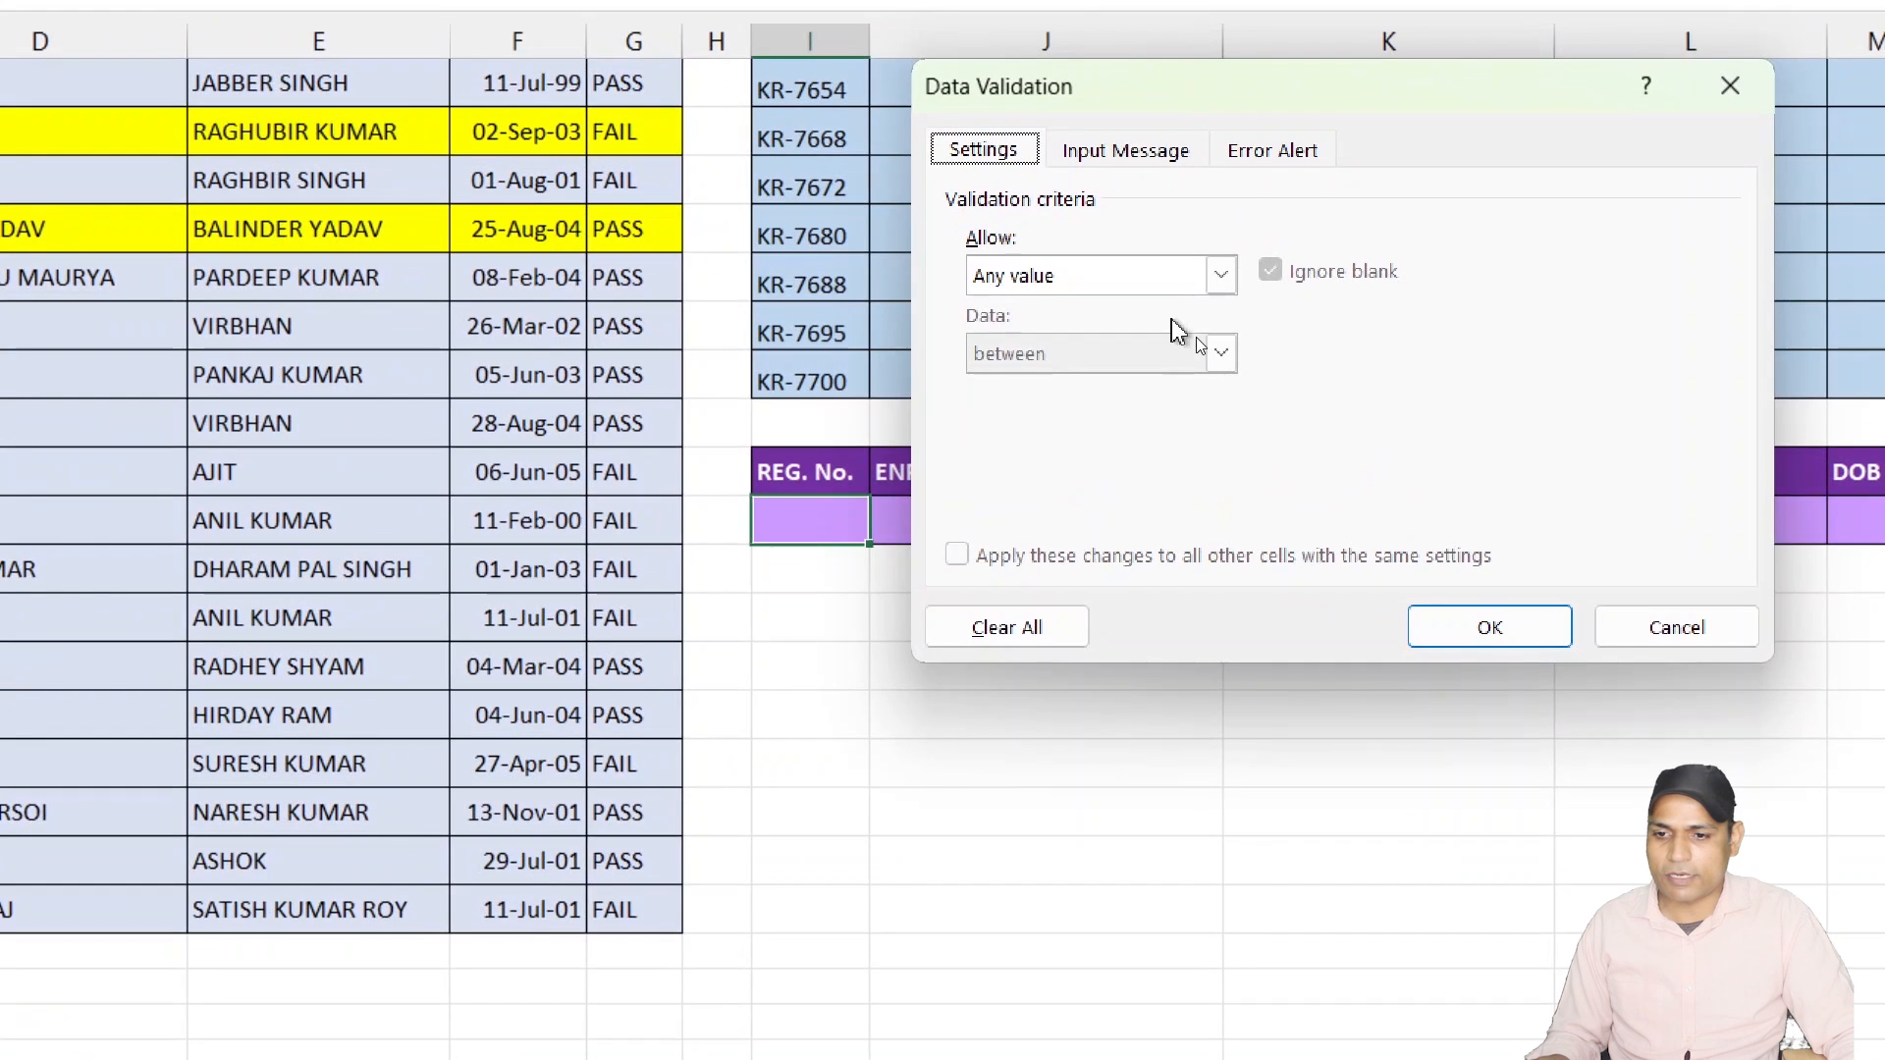
{"action": "left_click", "coordinate": [1228, 311]}
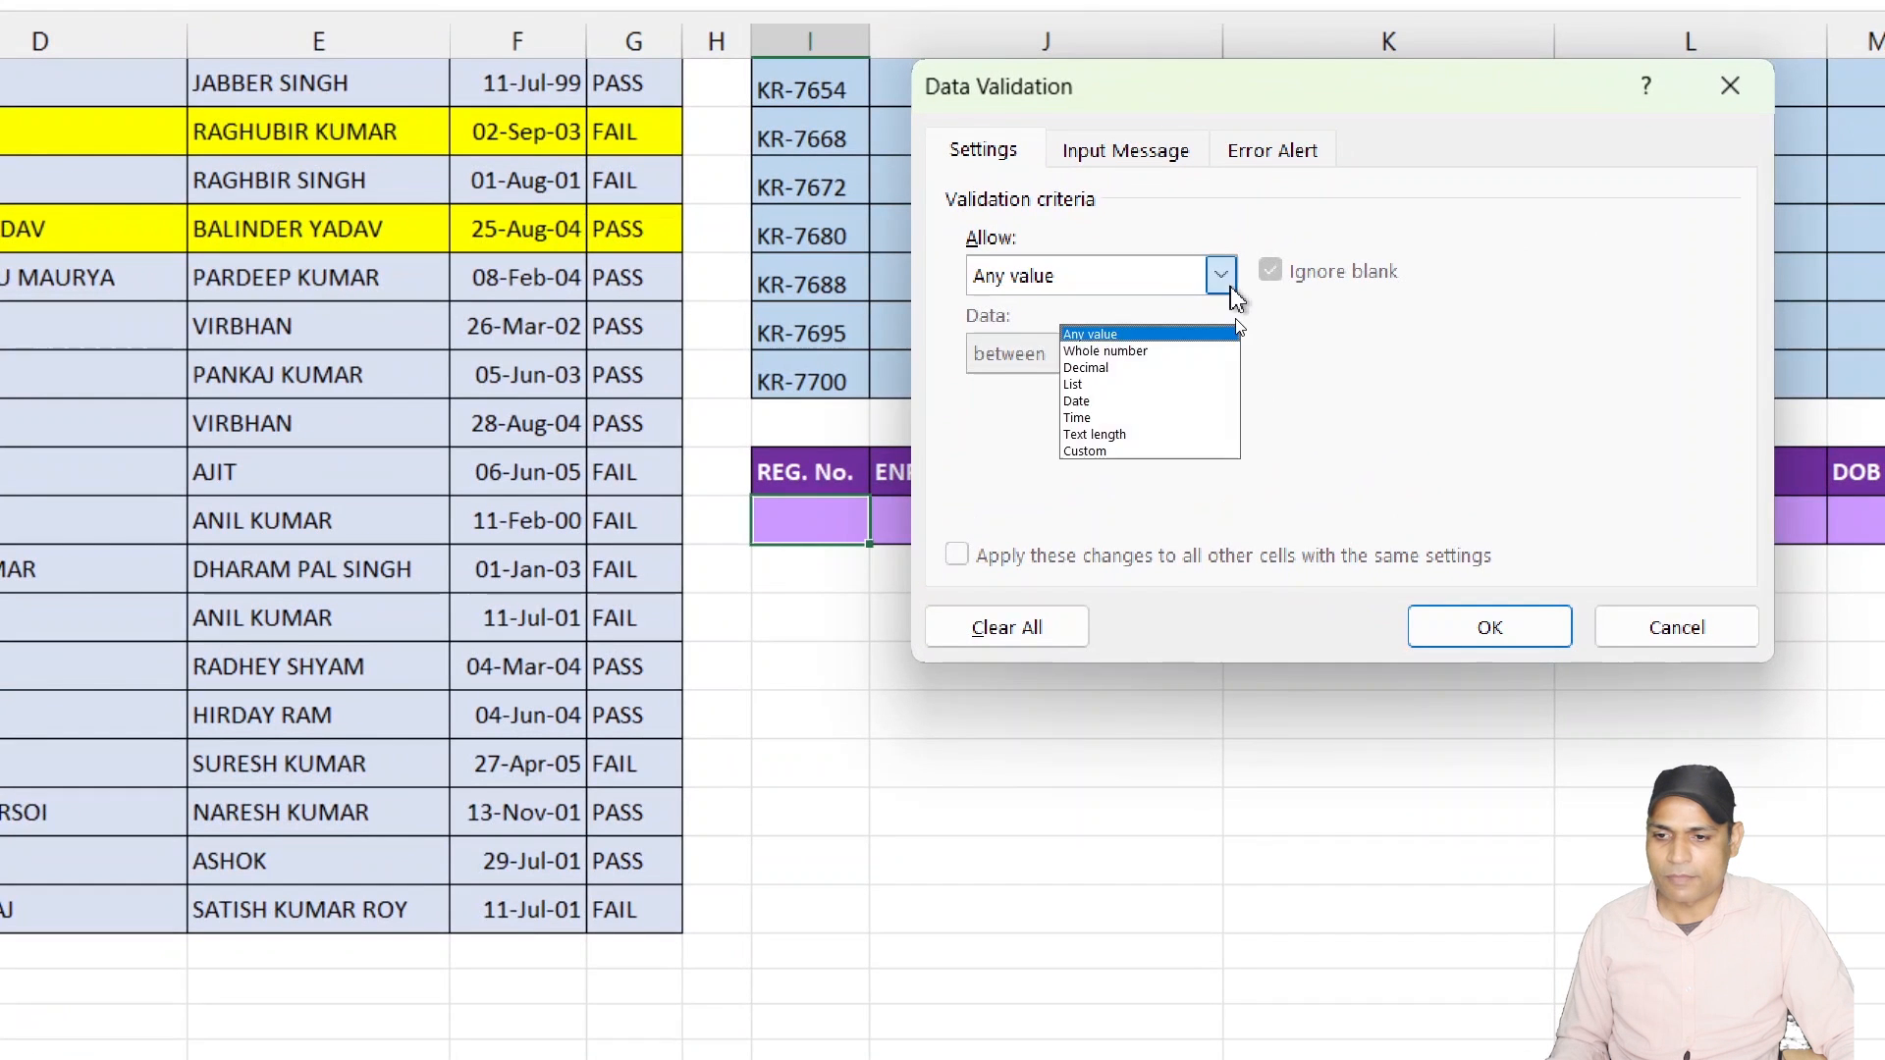
{"action": "left_click", "coordinate": [1080, 385]}
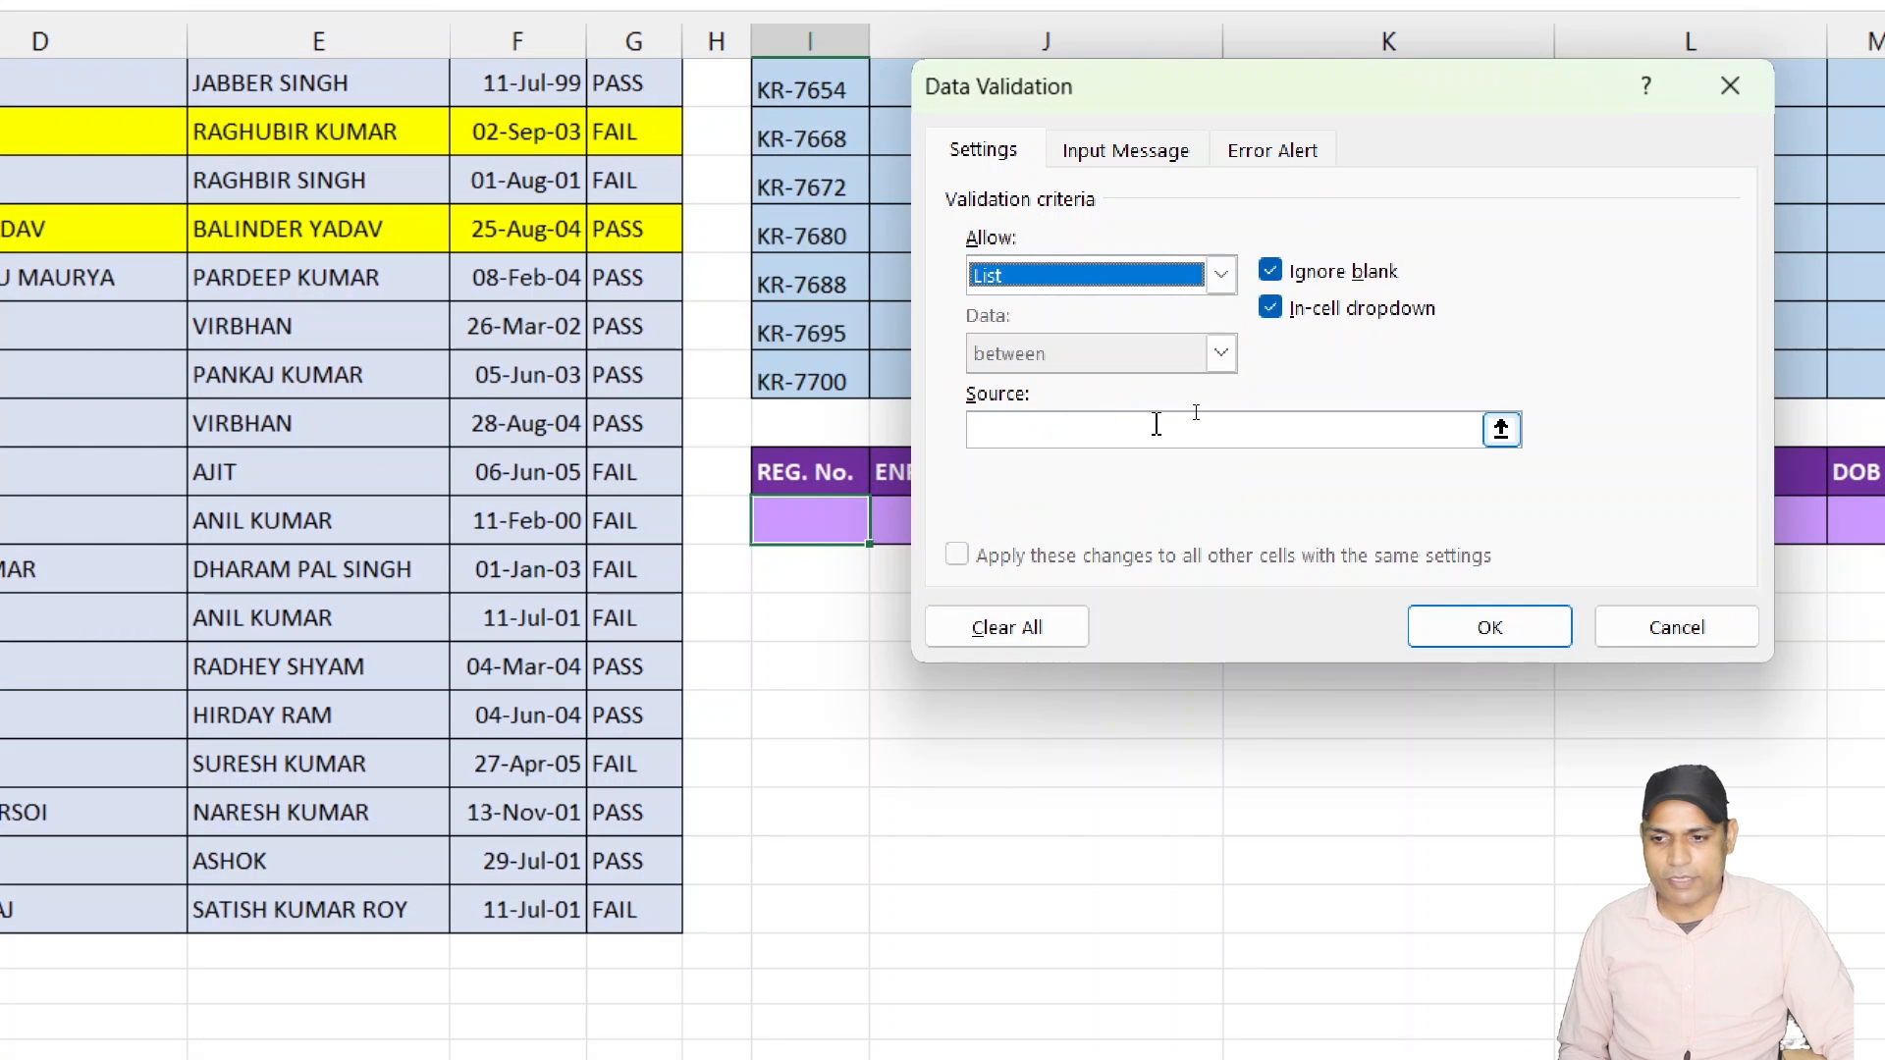
{"action": "left_click", "coordinate": [1073, 430]}
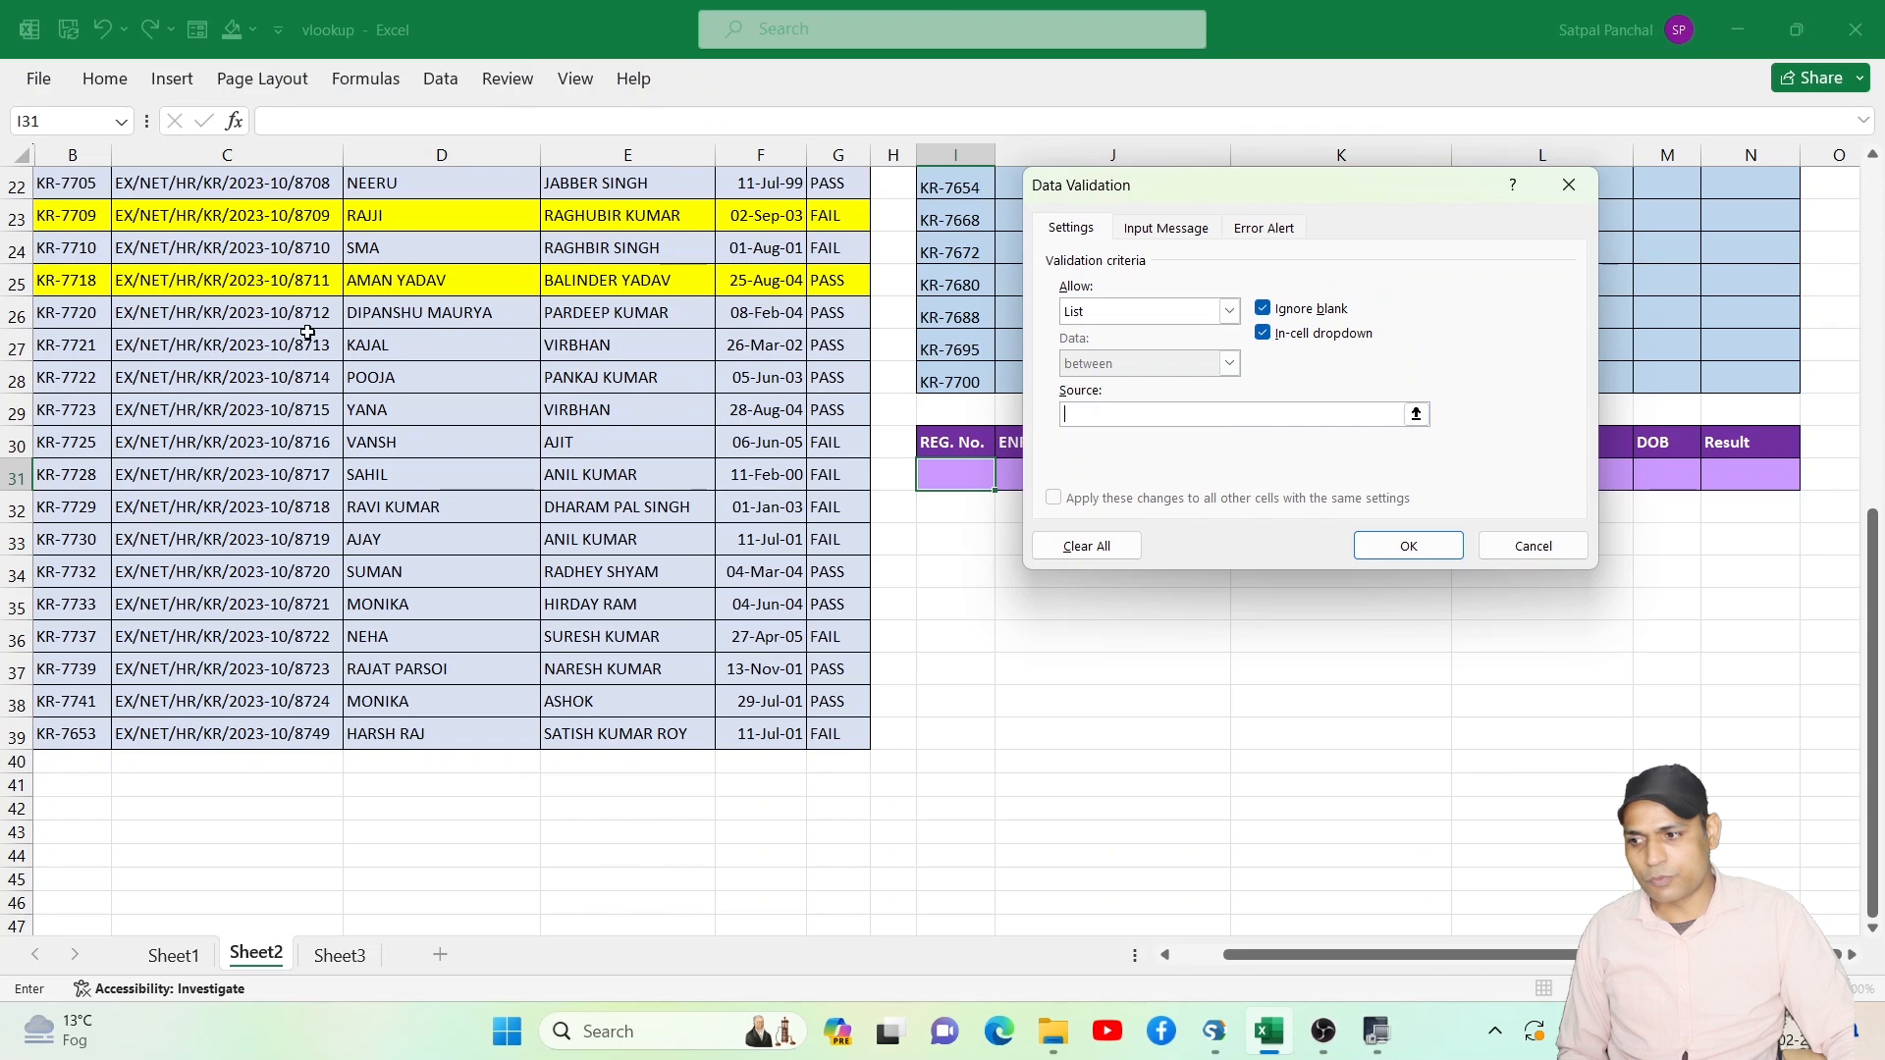
{"action": "scroll", "coordinate": [130, 305], "scroll_direction": "up", "scroll_amount": 7}
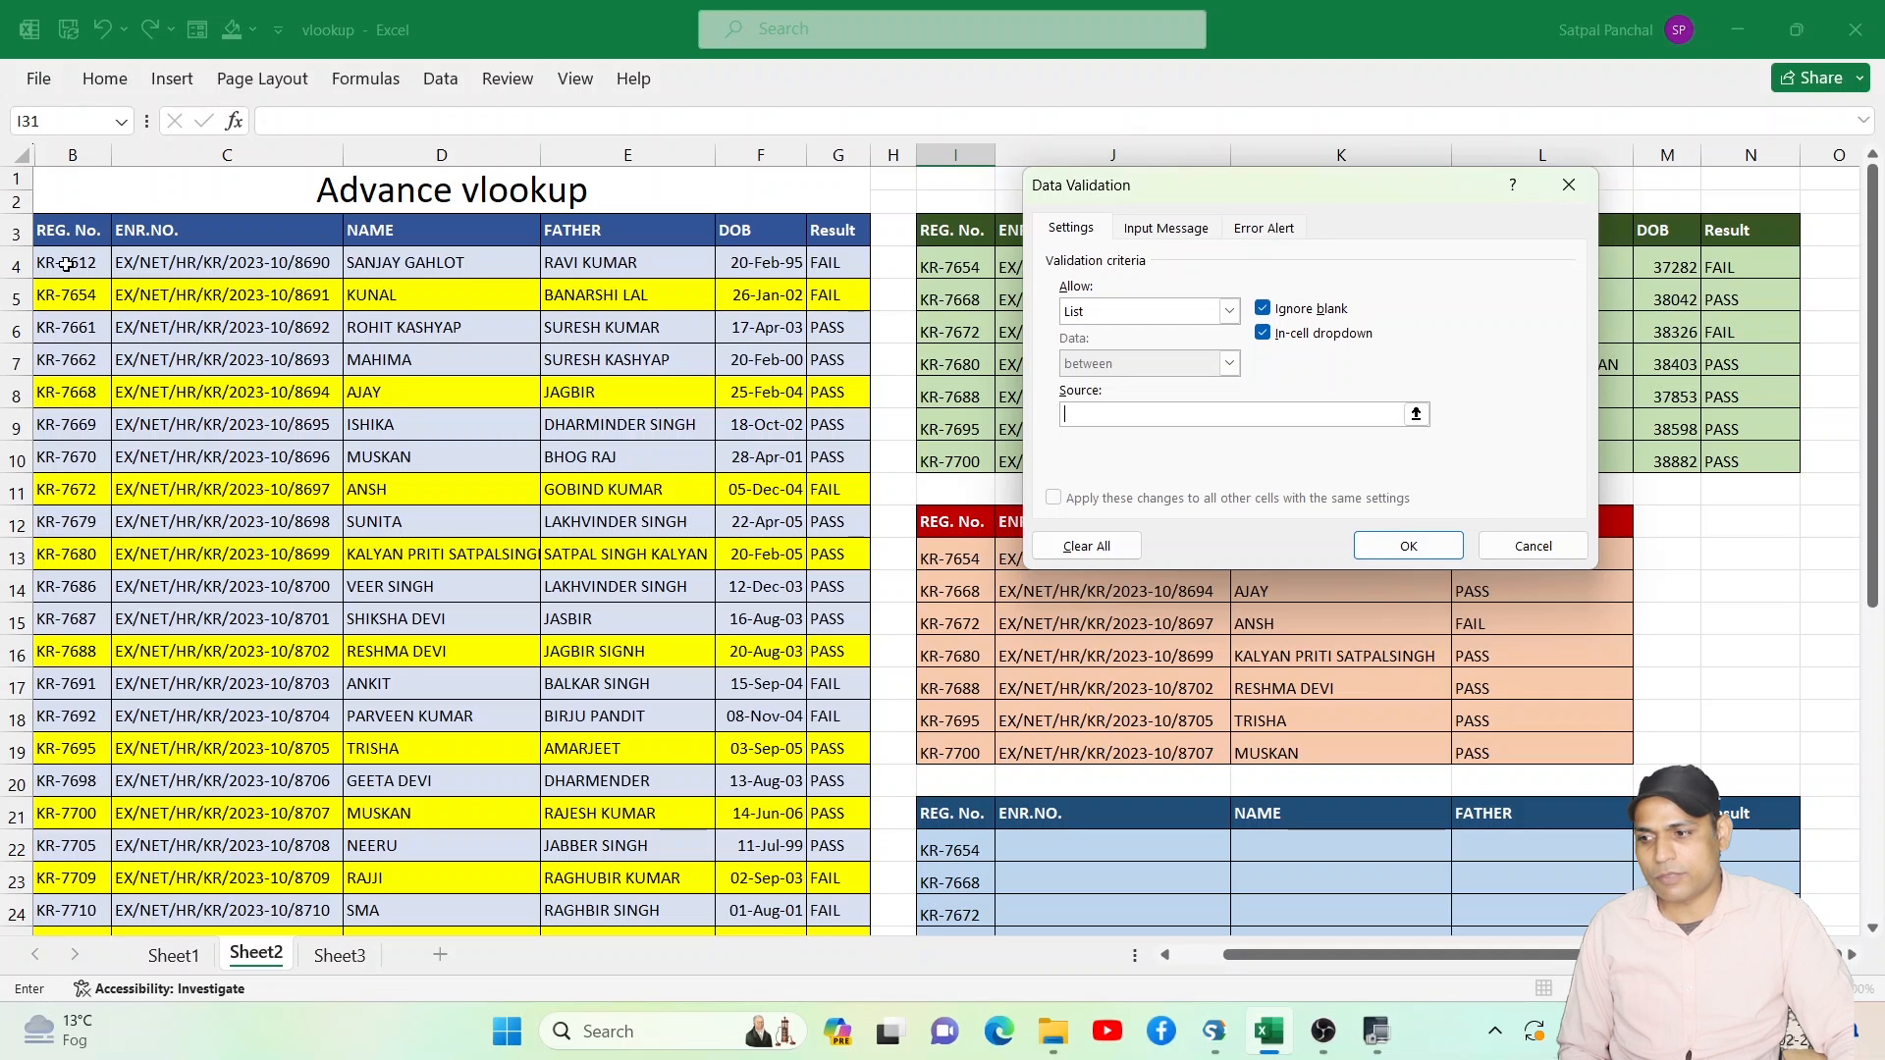
{"action": "left_click_drag", "start_coordinate": [69, 263], "coordinate": [66, 904]}
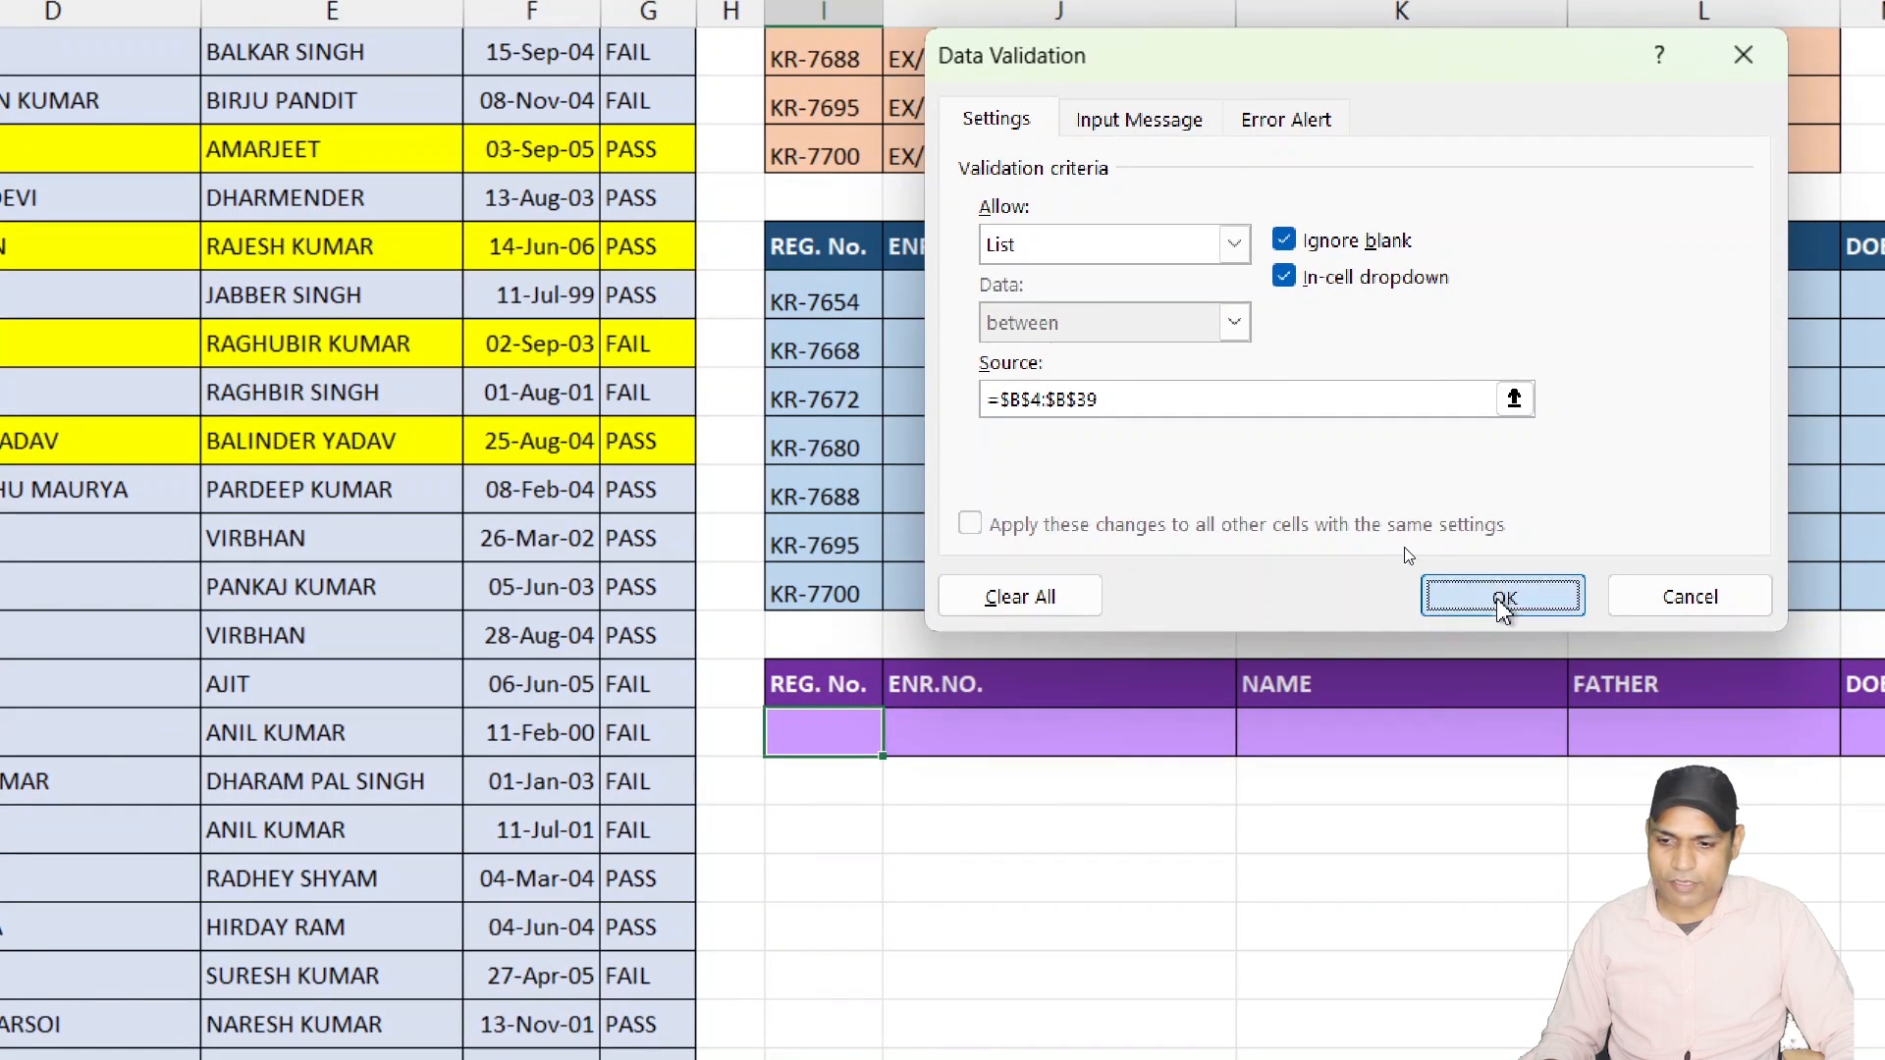
{"action": "left_click", "coordinate": [1408, 546]}
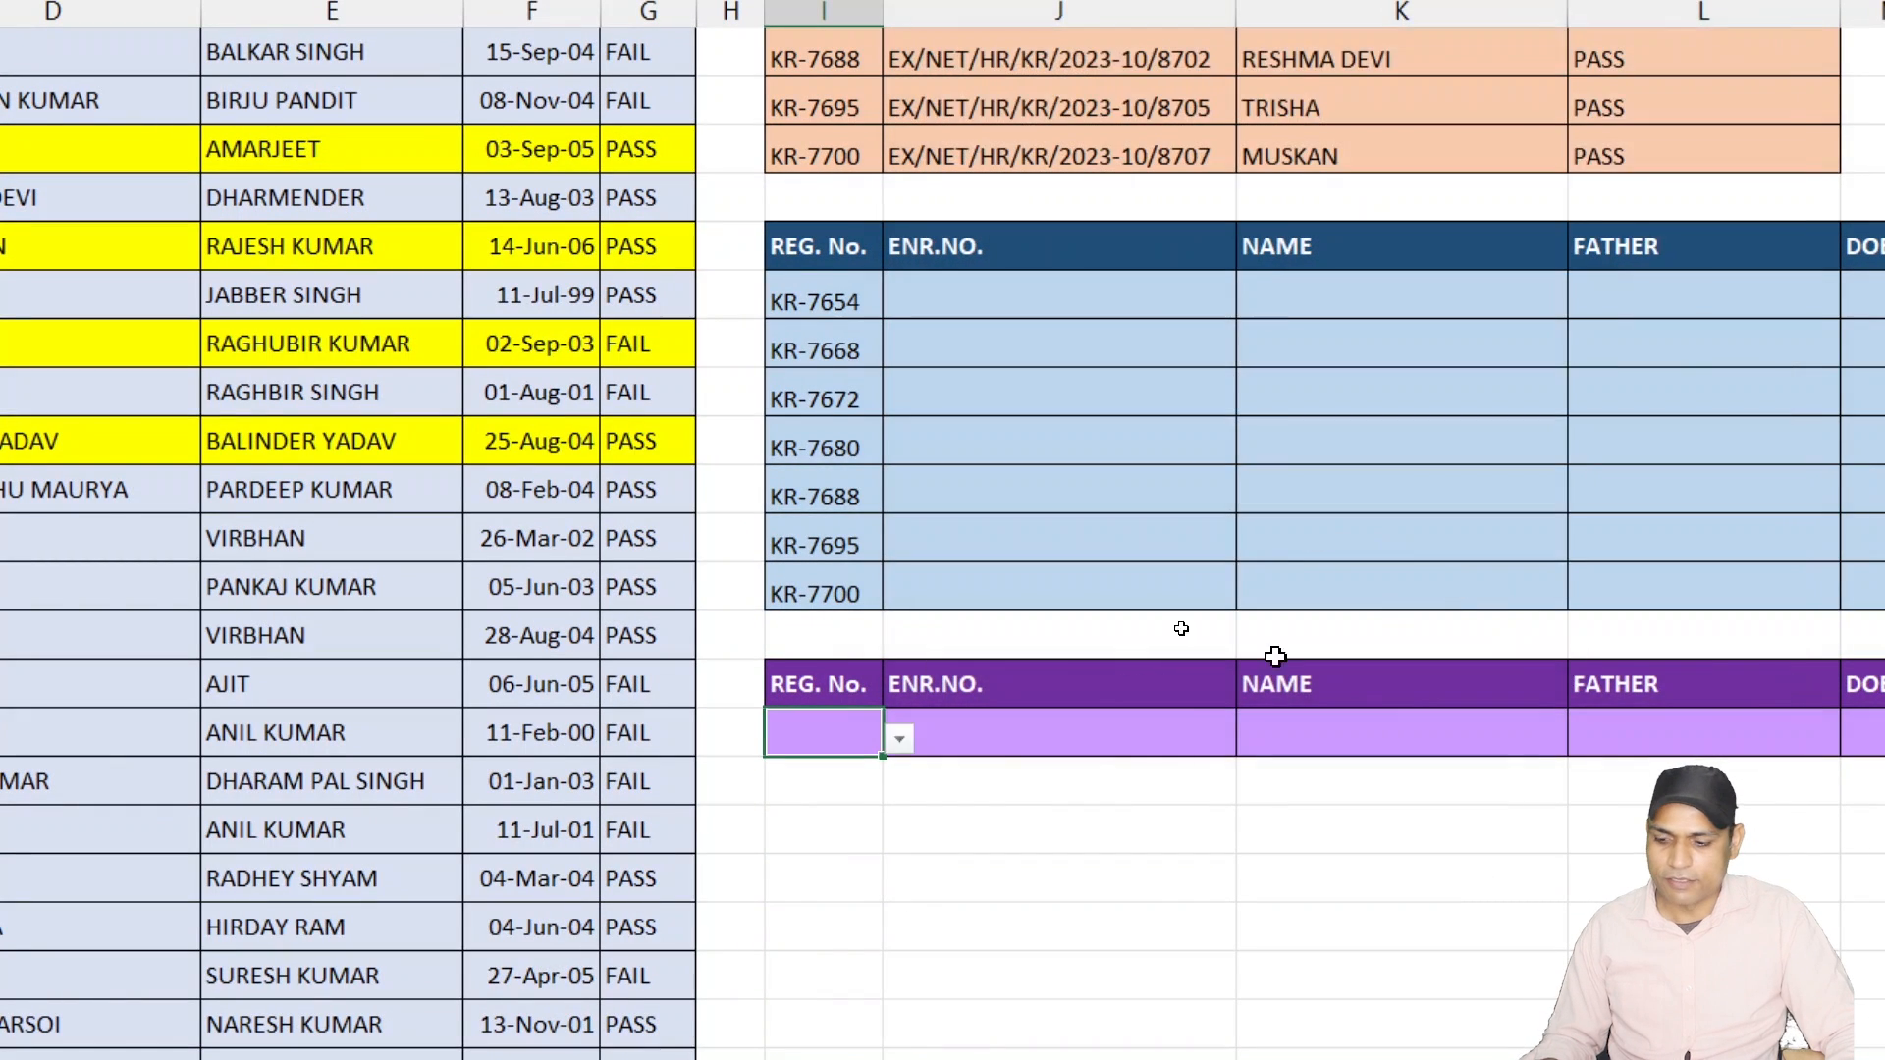
Look through the registration numbers in the I31 dropdown and close it without choosing one.
{"action": "left_click", "coordinate": [899, 739]}
{"action": "key", "text": "Down"}
{"action": "key", "text": "Down"}
{"action": "key", "text": "Down"}
{"action": "key", "text": "Down"}
{"action": "key", "text": "Up"}
{"action": "key", "text": "Up"}
{"action": "key", "text": "Up"}
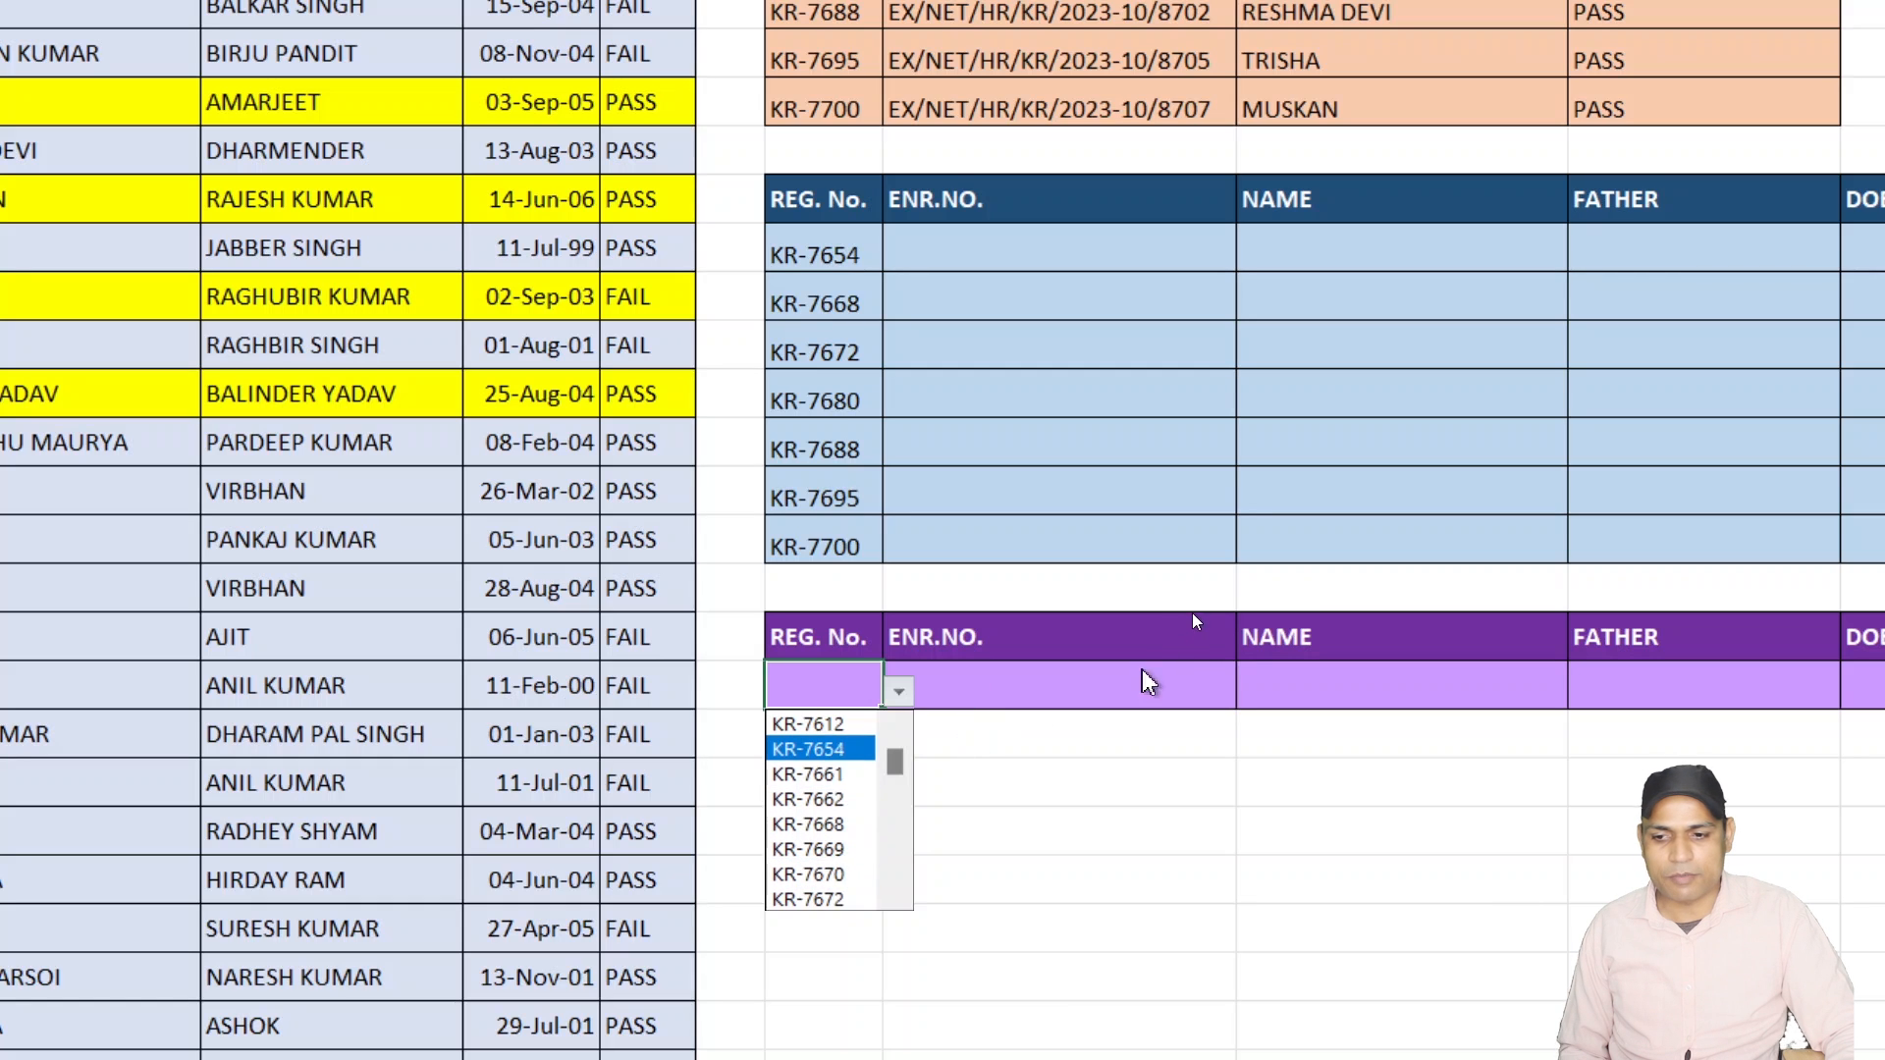
{"action": "key", "text": "Escape"}
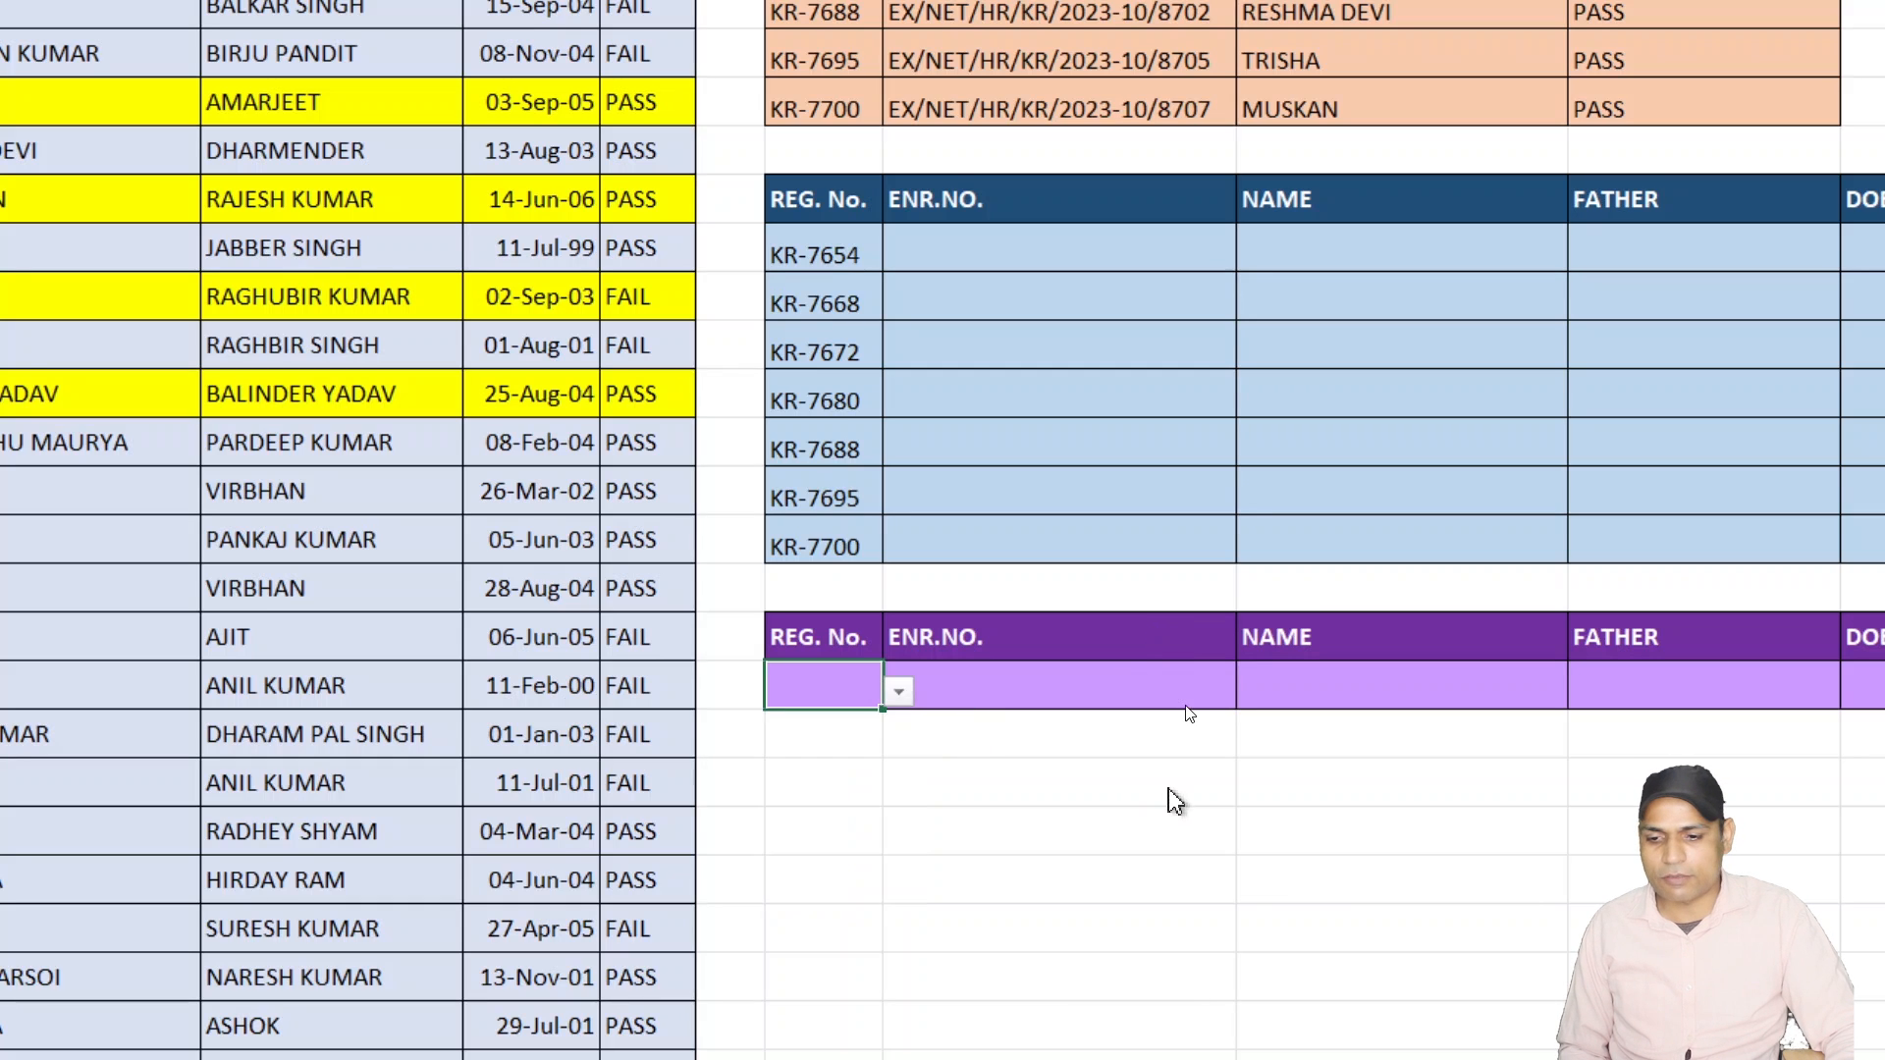
Add a List data validation to J34 with the source items computer,laptop,ram,ssd.
{"action": "scroll", "coordinate": [993, 799], "scroll_direction": "down", "scroll_amount": 1}
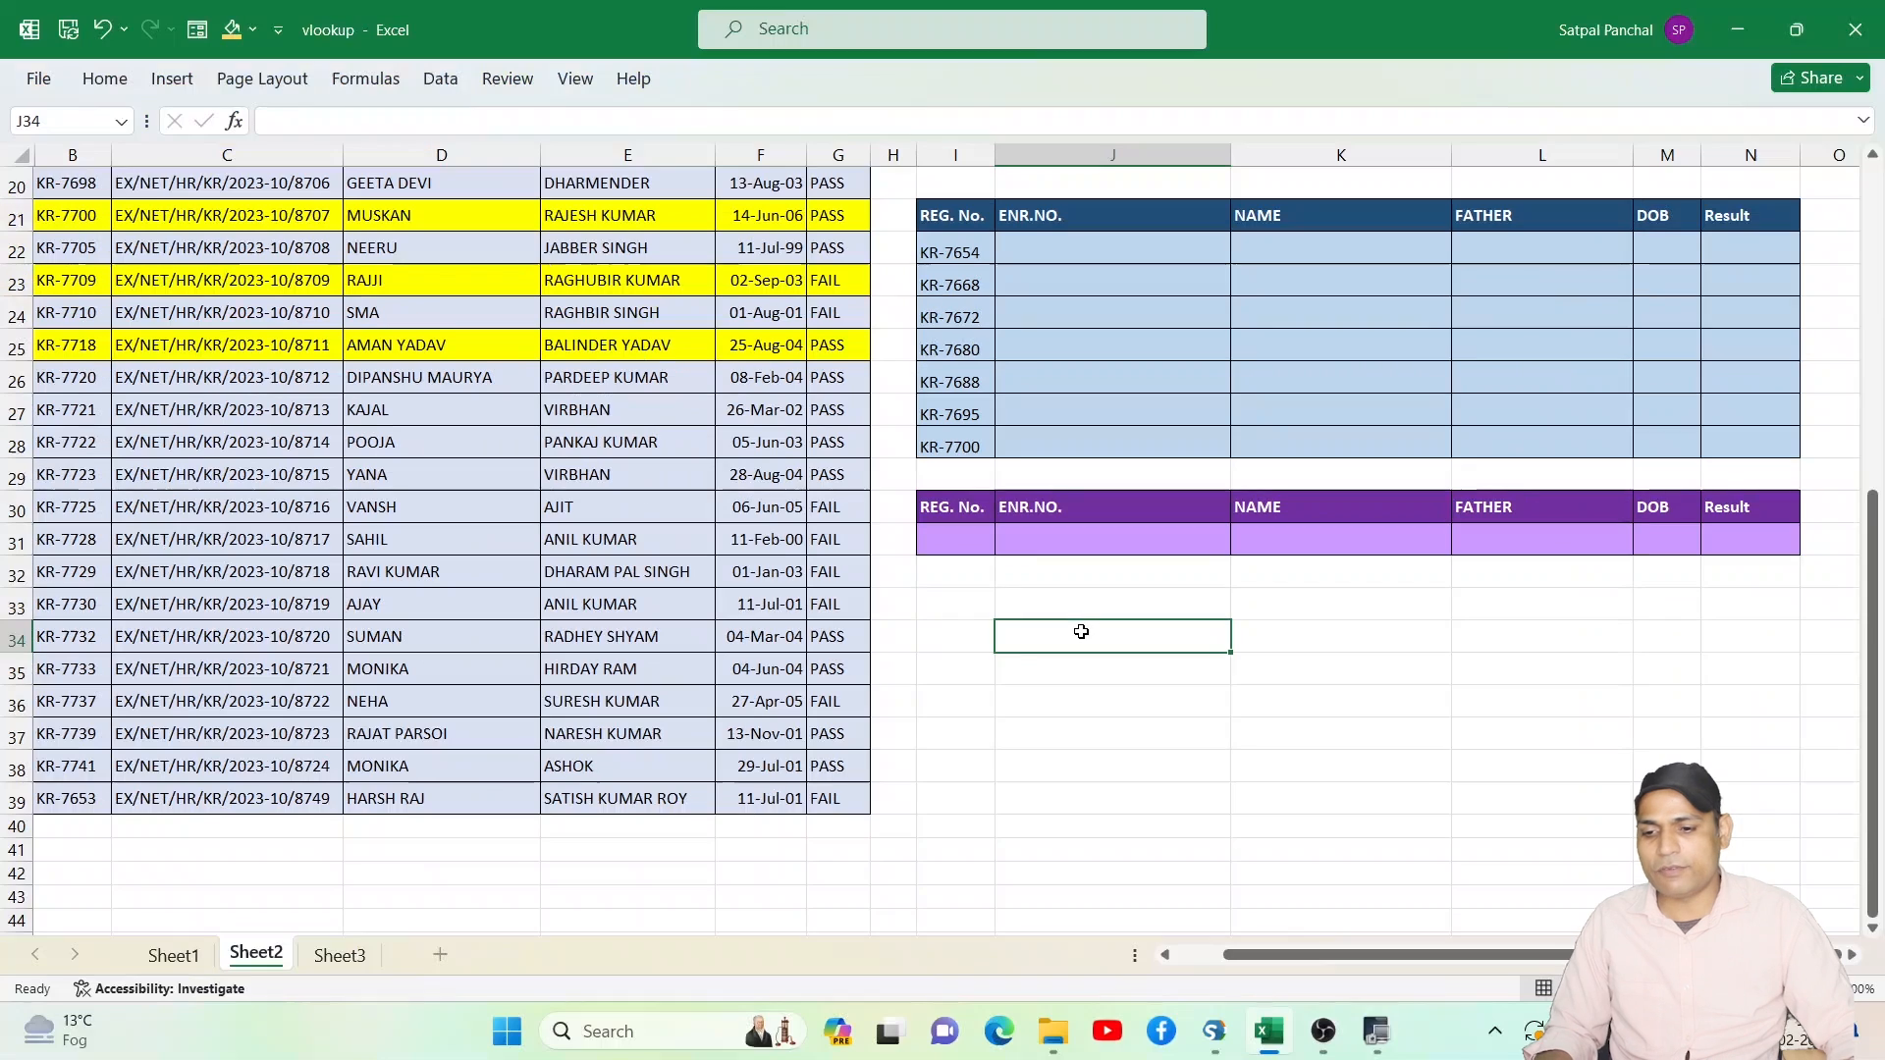
{"action": "left_click", "coordinate": [440, 78]}
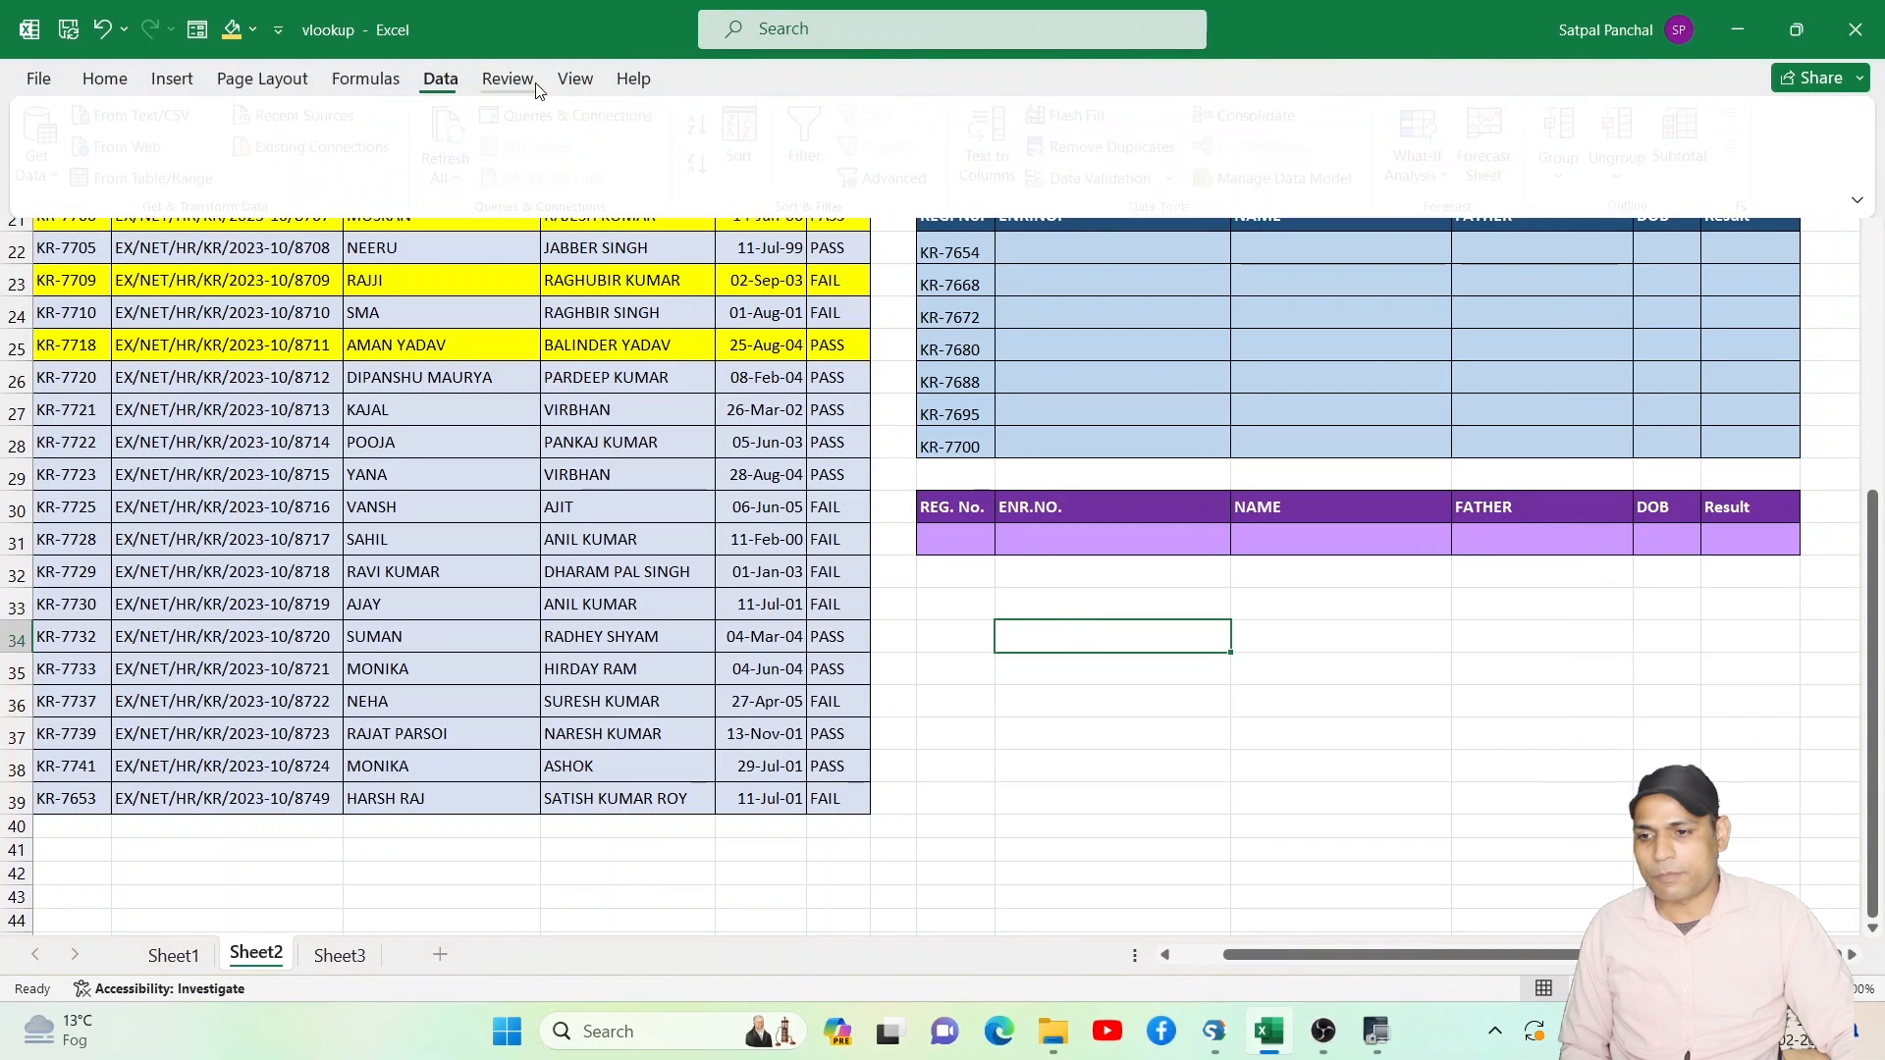
{"action": "left_click", "coordinate": [1113, 183]}
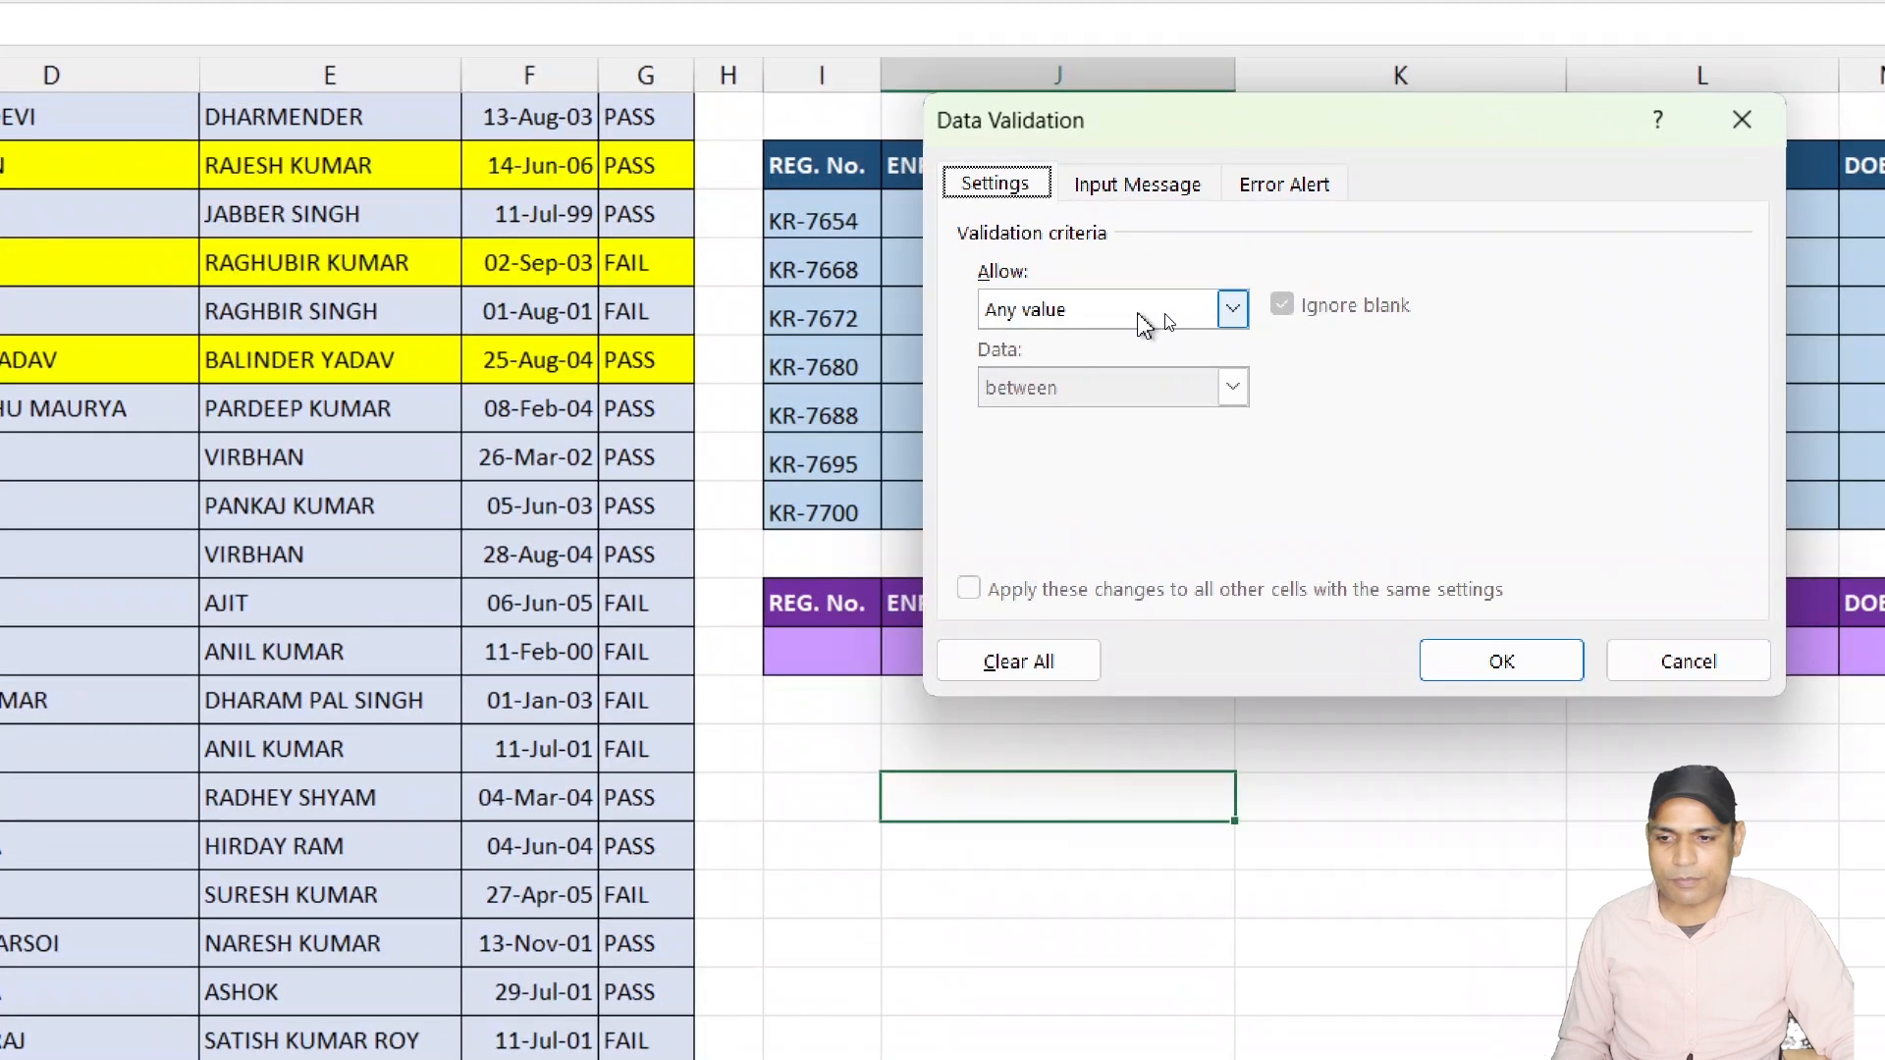
{"action": "left_click", "coordinate": [1170, 315]}
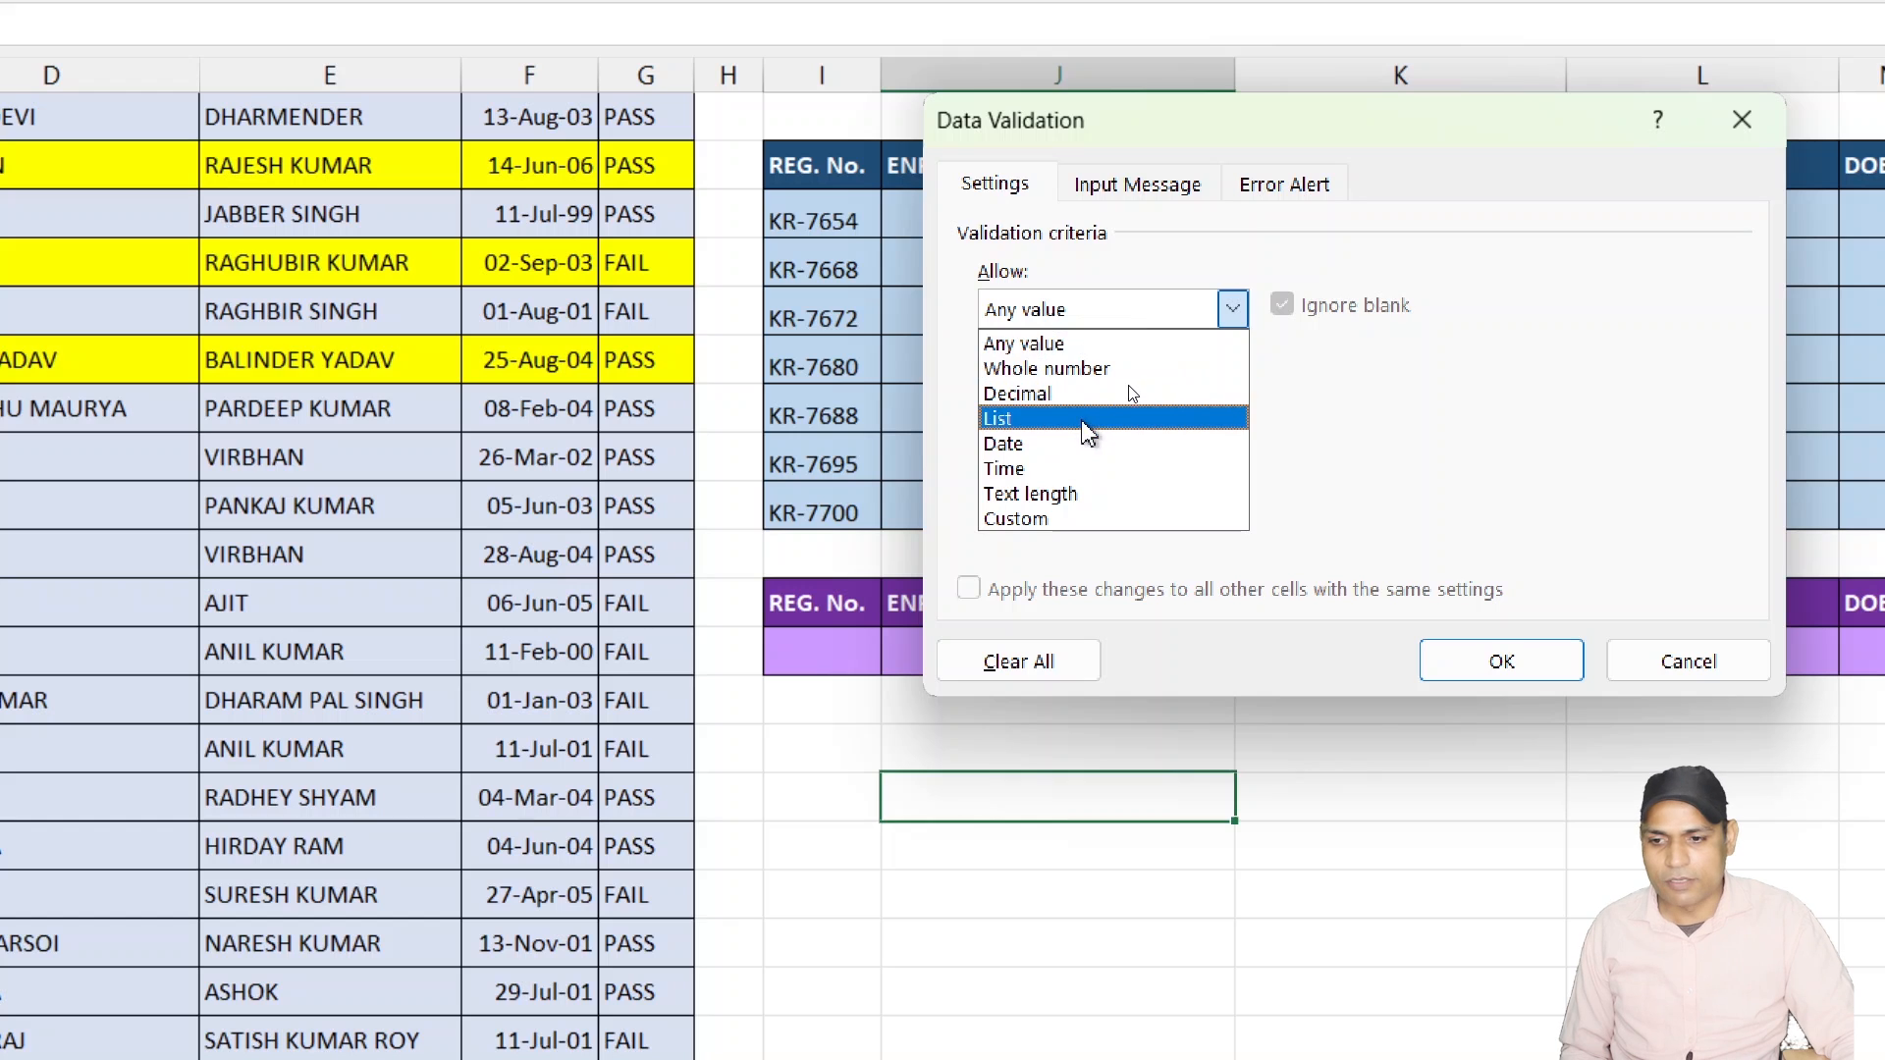
{"action": "left_click", "coordinate": [1087, 433]}
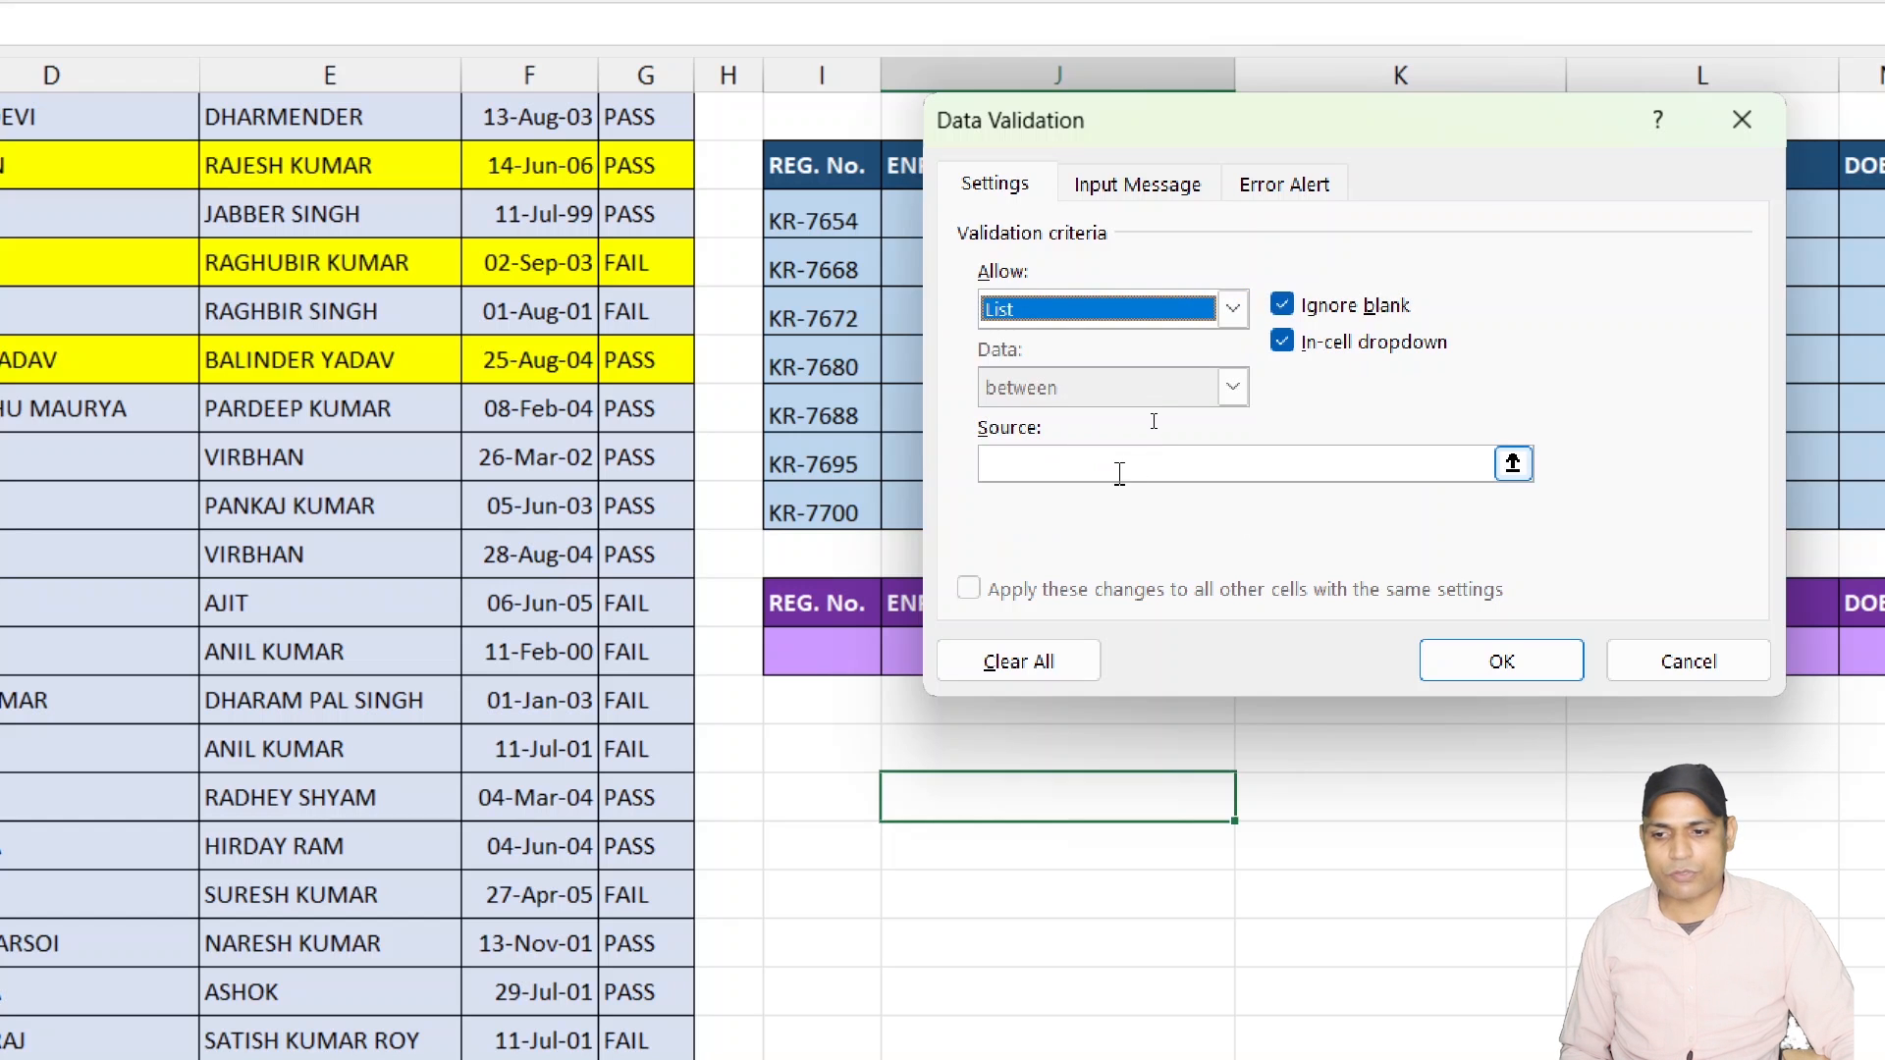
{"action": "left_click", "coordinate": [1119, 472]}
{"action": "type", "text": "co"}
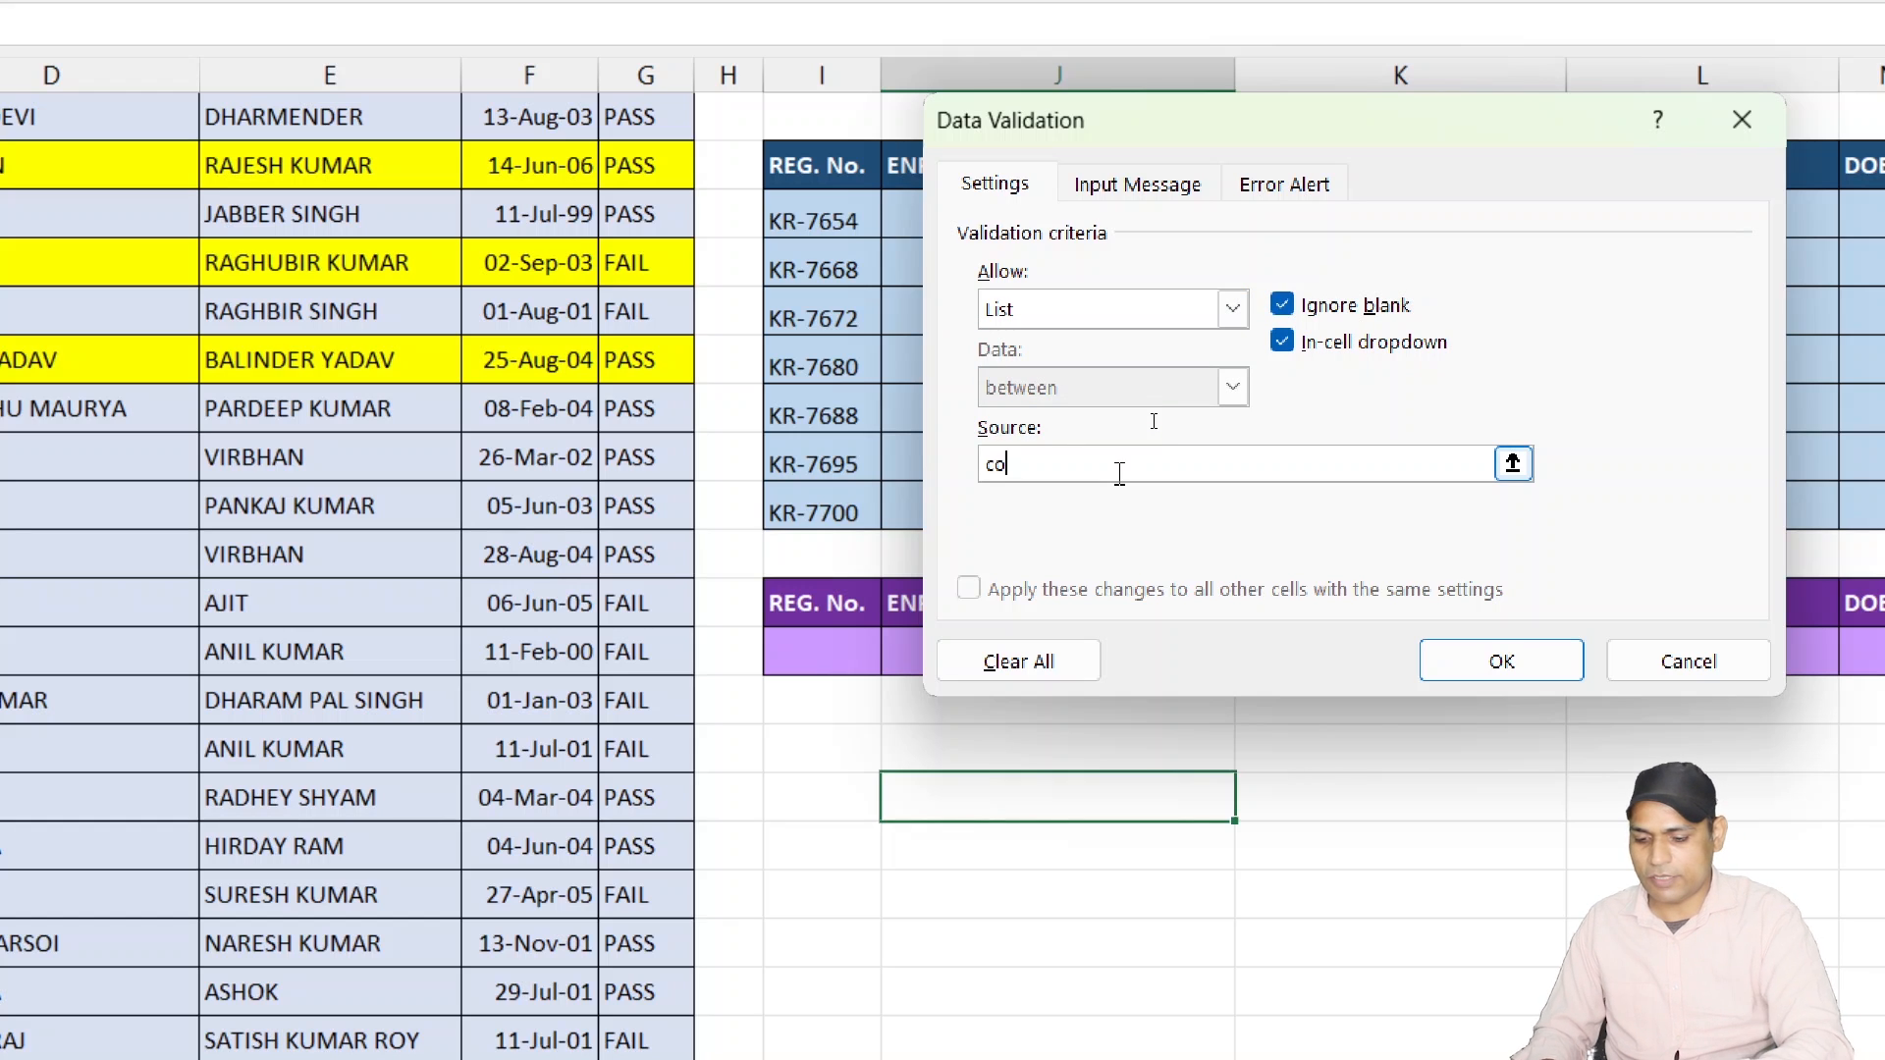
{"action": "type", "text": "mputer,laptop,ram,"}
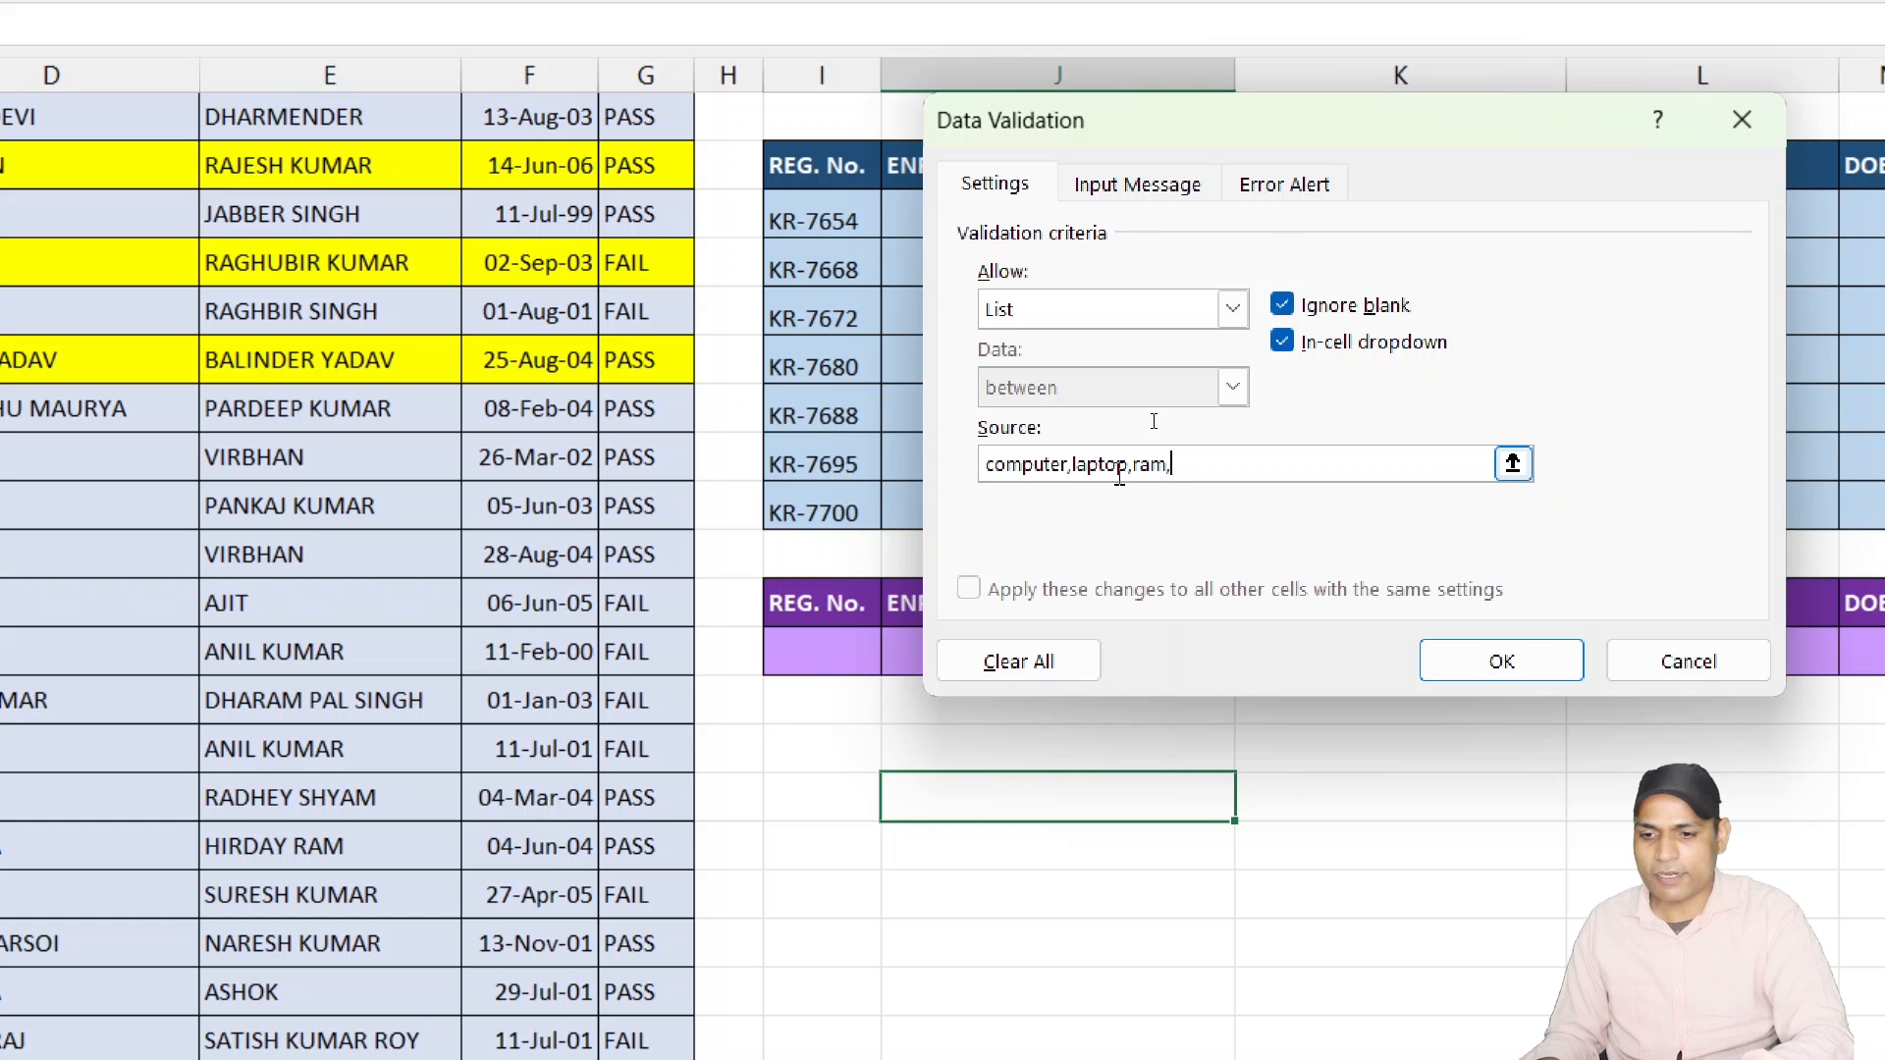
{"action": "type", "text": "ssd"}
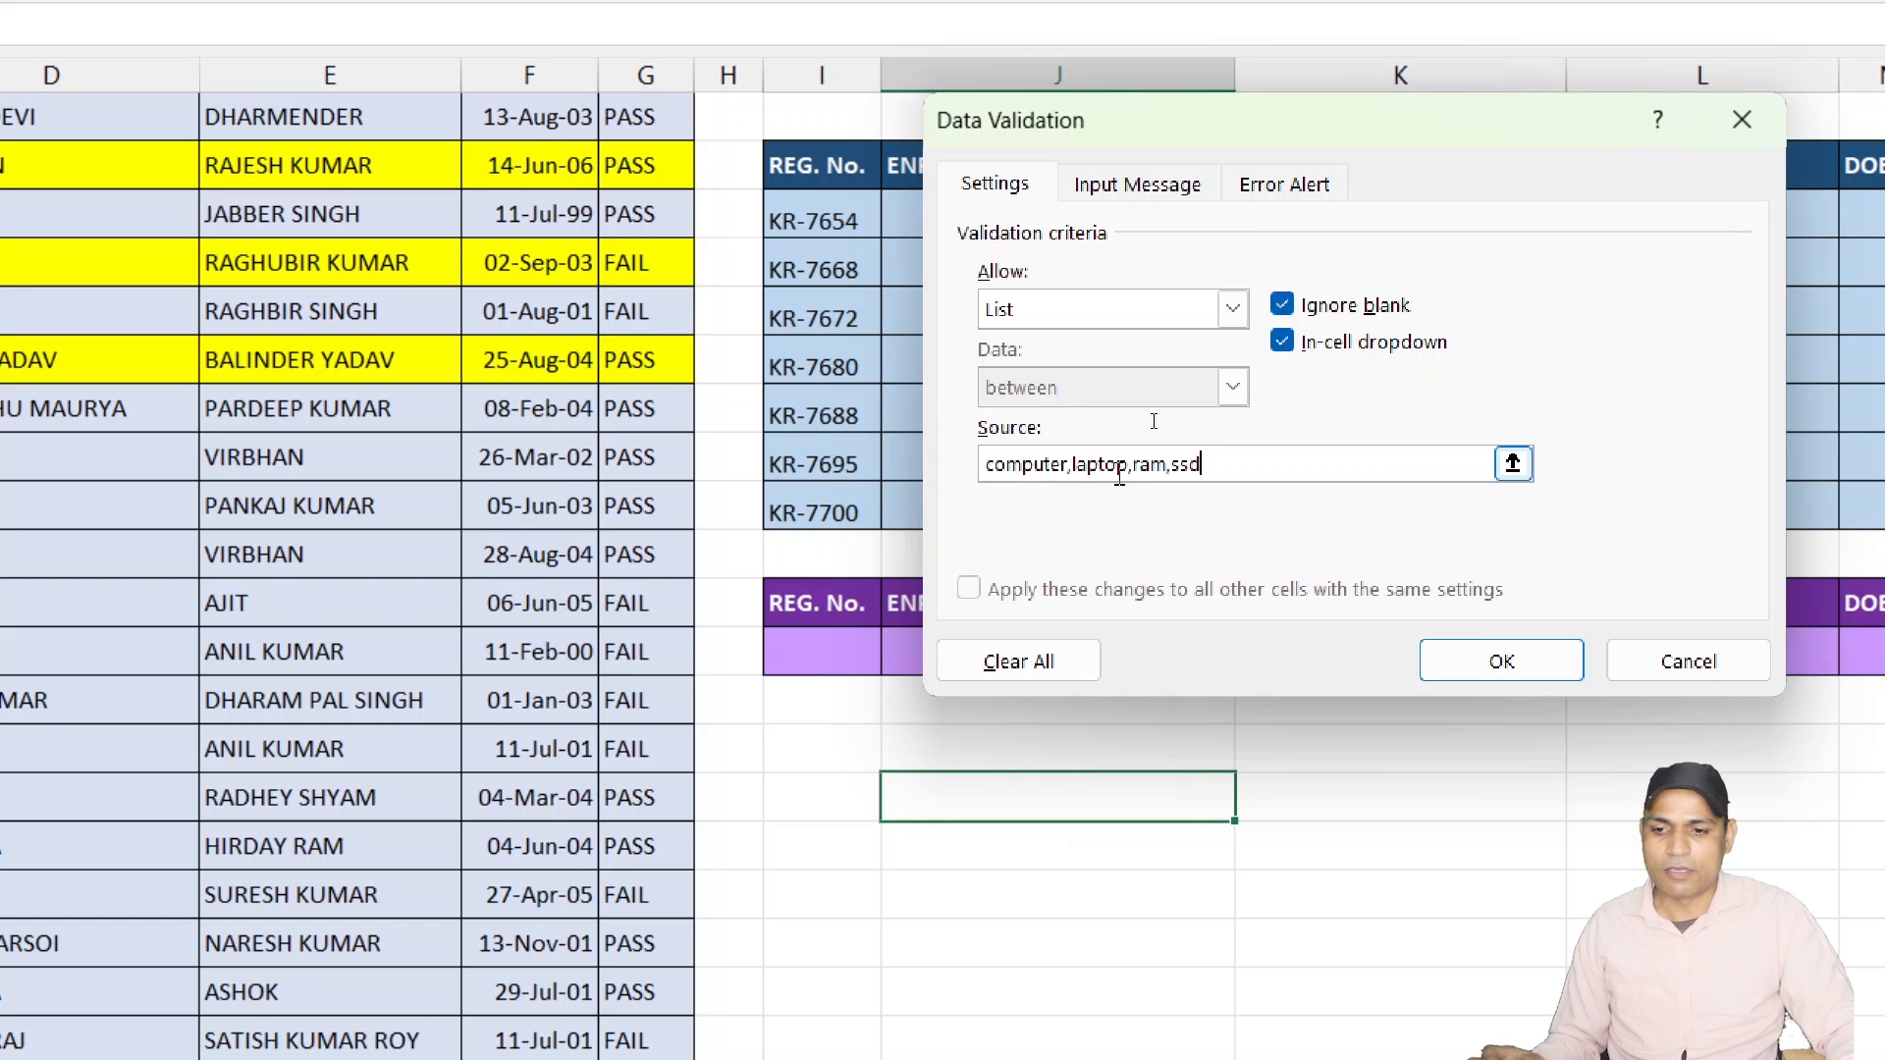
{"action": "left_click", "coordinate": [1502, 667]}
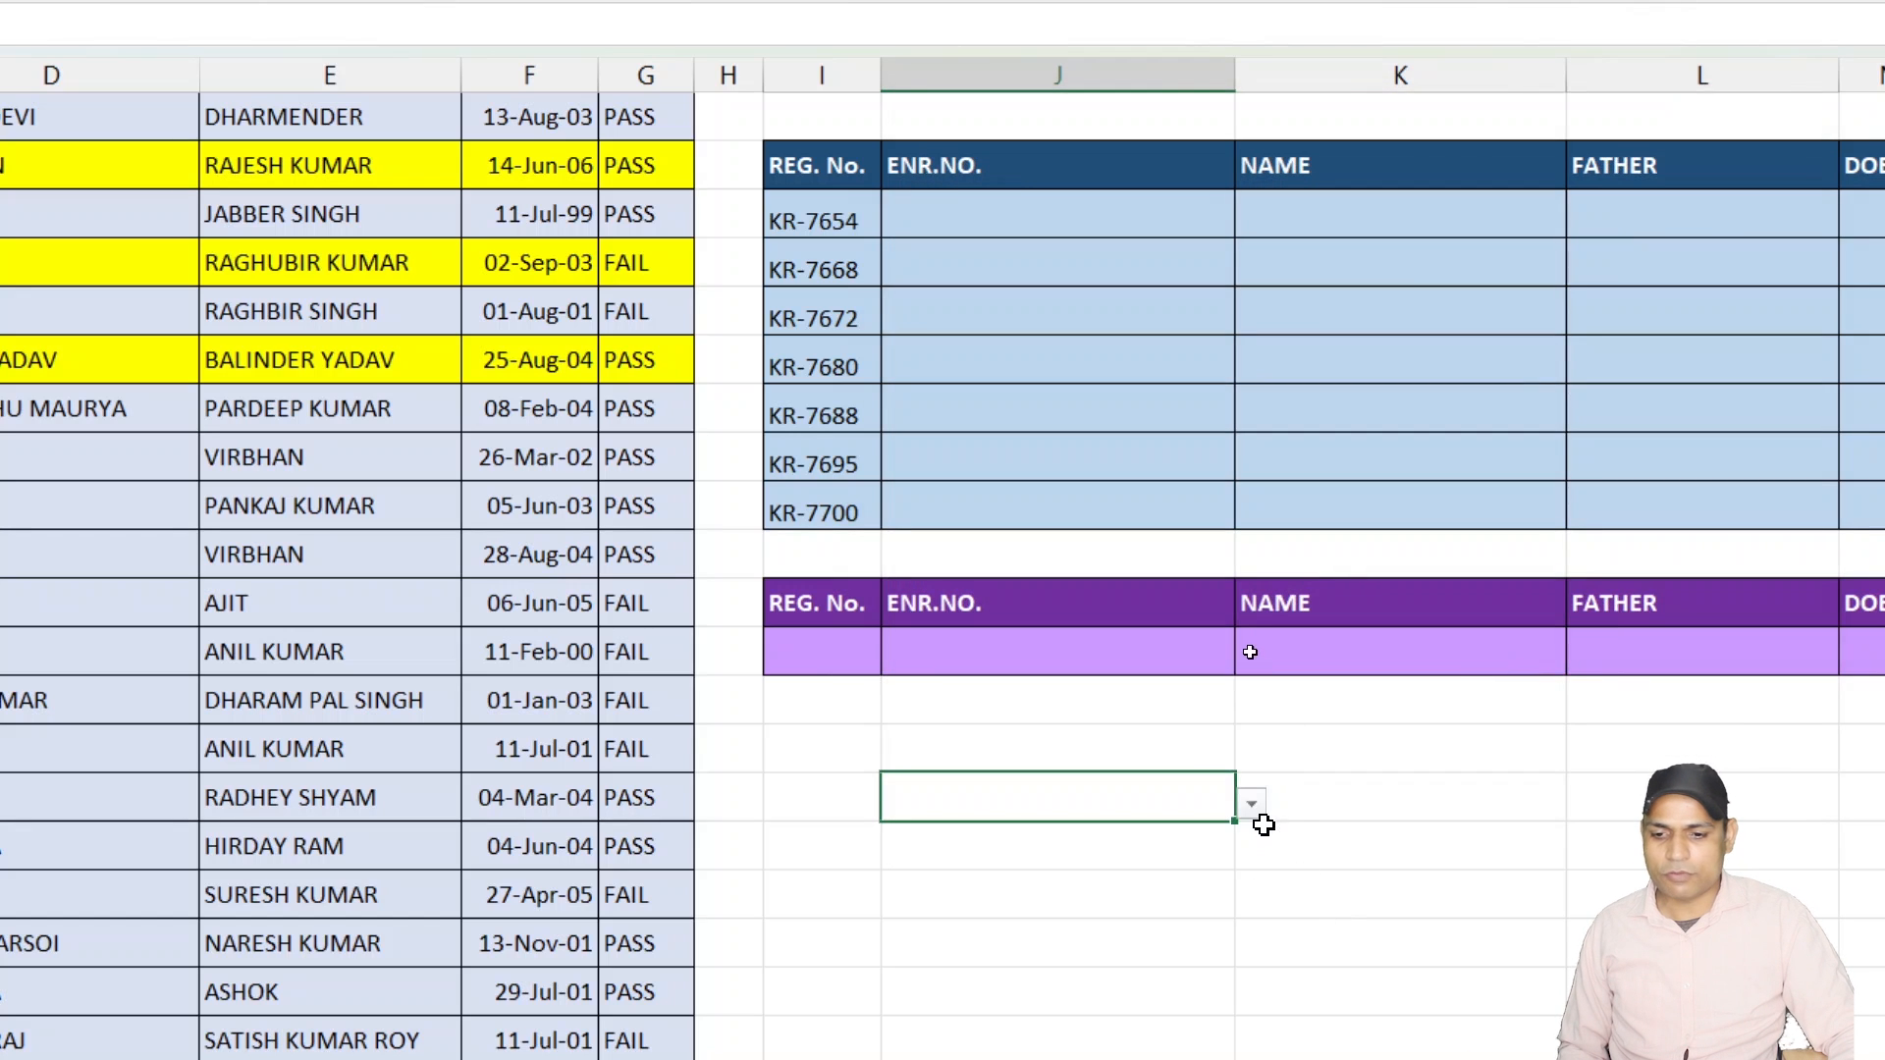
Try two items from the J34 dropdown, finishing with laptop selected.
{"action": "left_click", "coordinate": [1252, 805]}
{"action": "left_click", "coordinate": [1084, 887]}
{"action": "left_click", "coordinate": [1250, 803]}
{"action": "left_click", "coordinate": [1087, 861]}
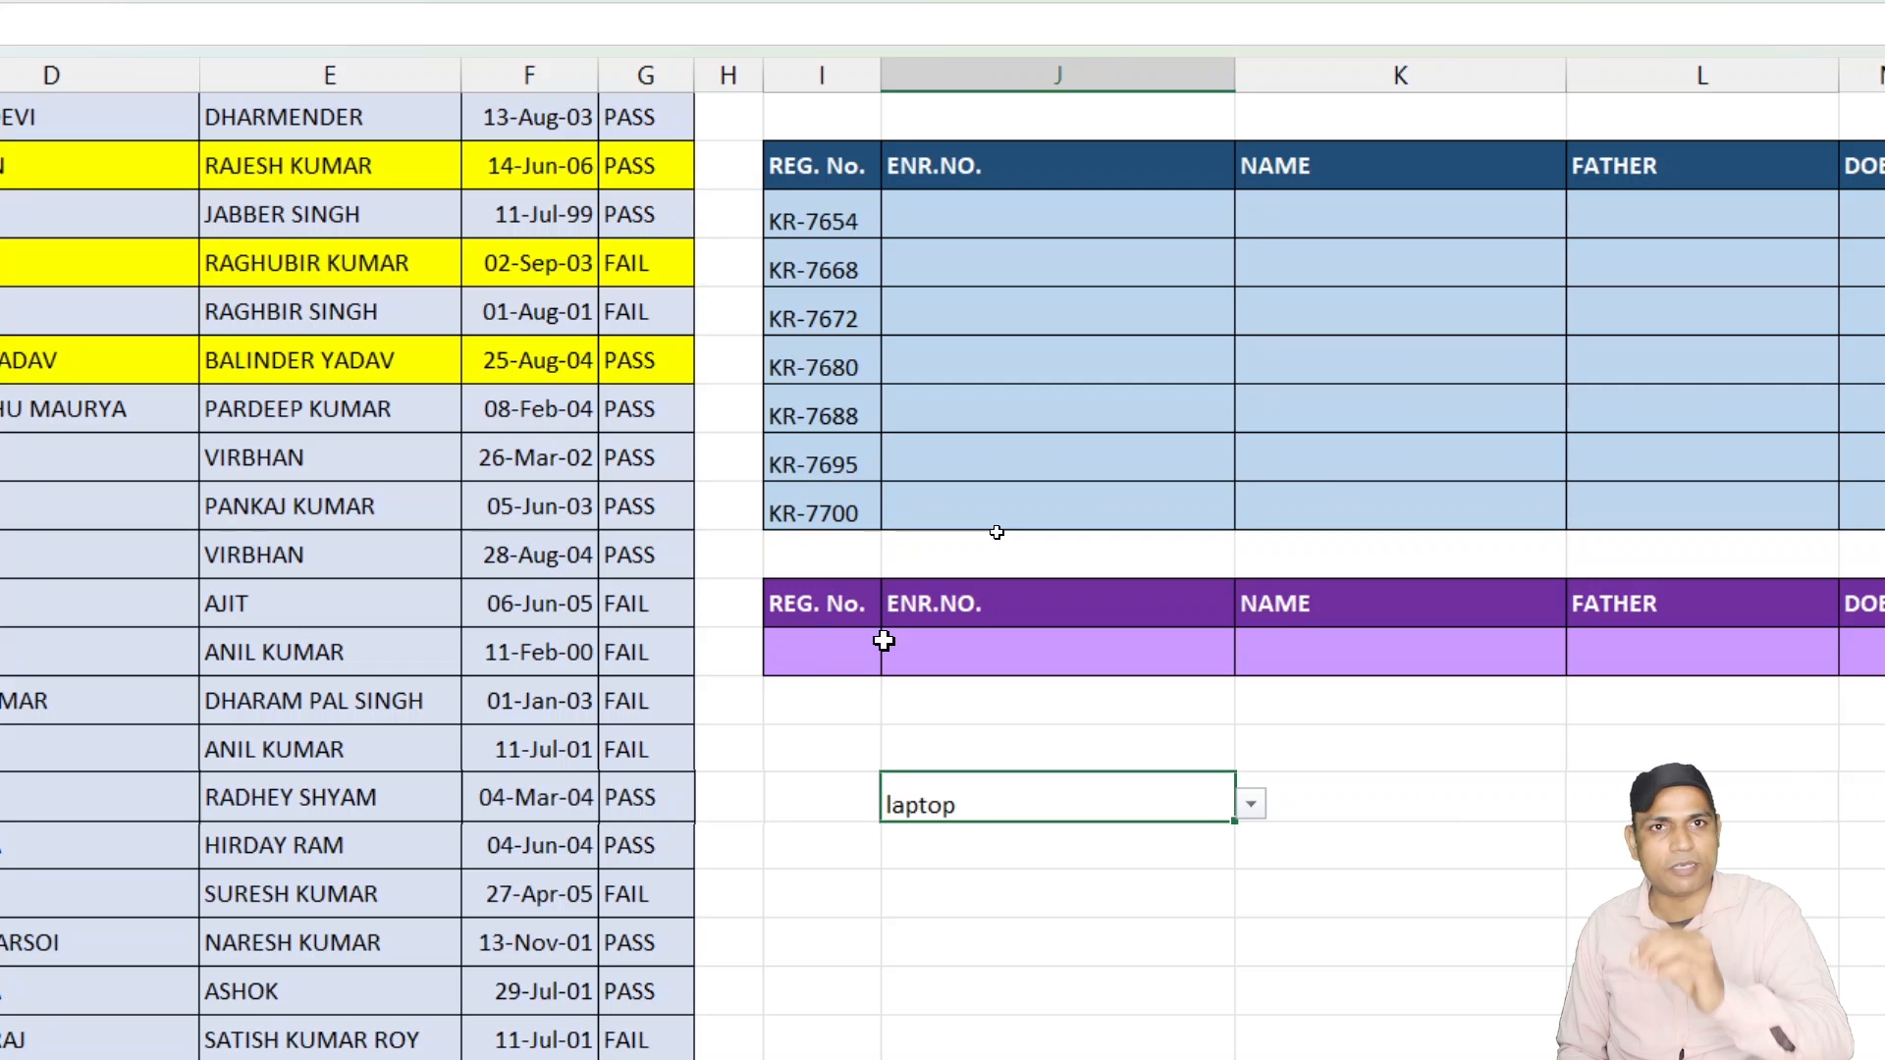
Start a VLOOKUP formula in the purple table's ENR.NO. cell J31 with I31 as the lookup value.
{"action": "left_click", "coordinate": [847, 648]}
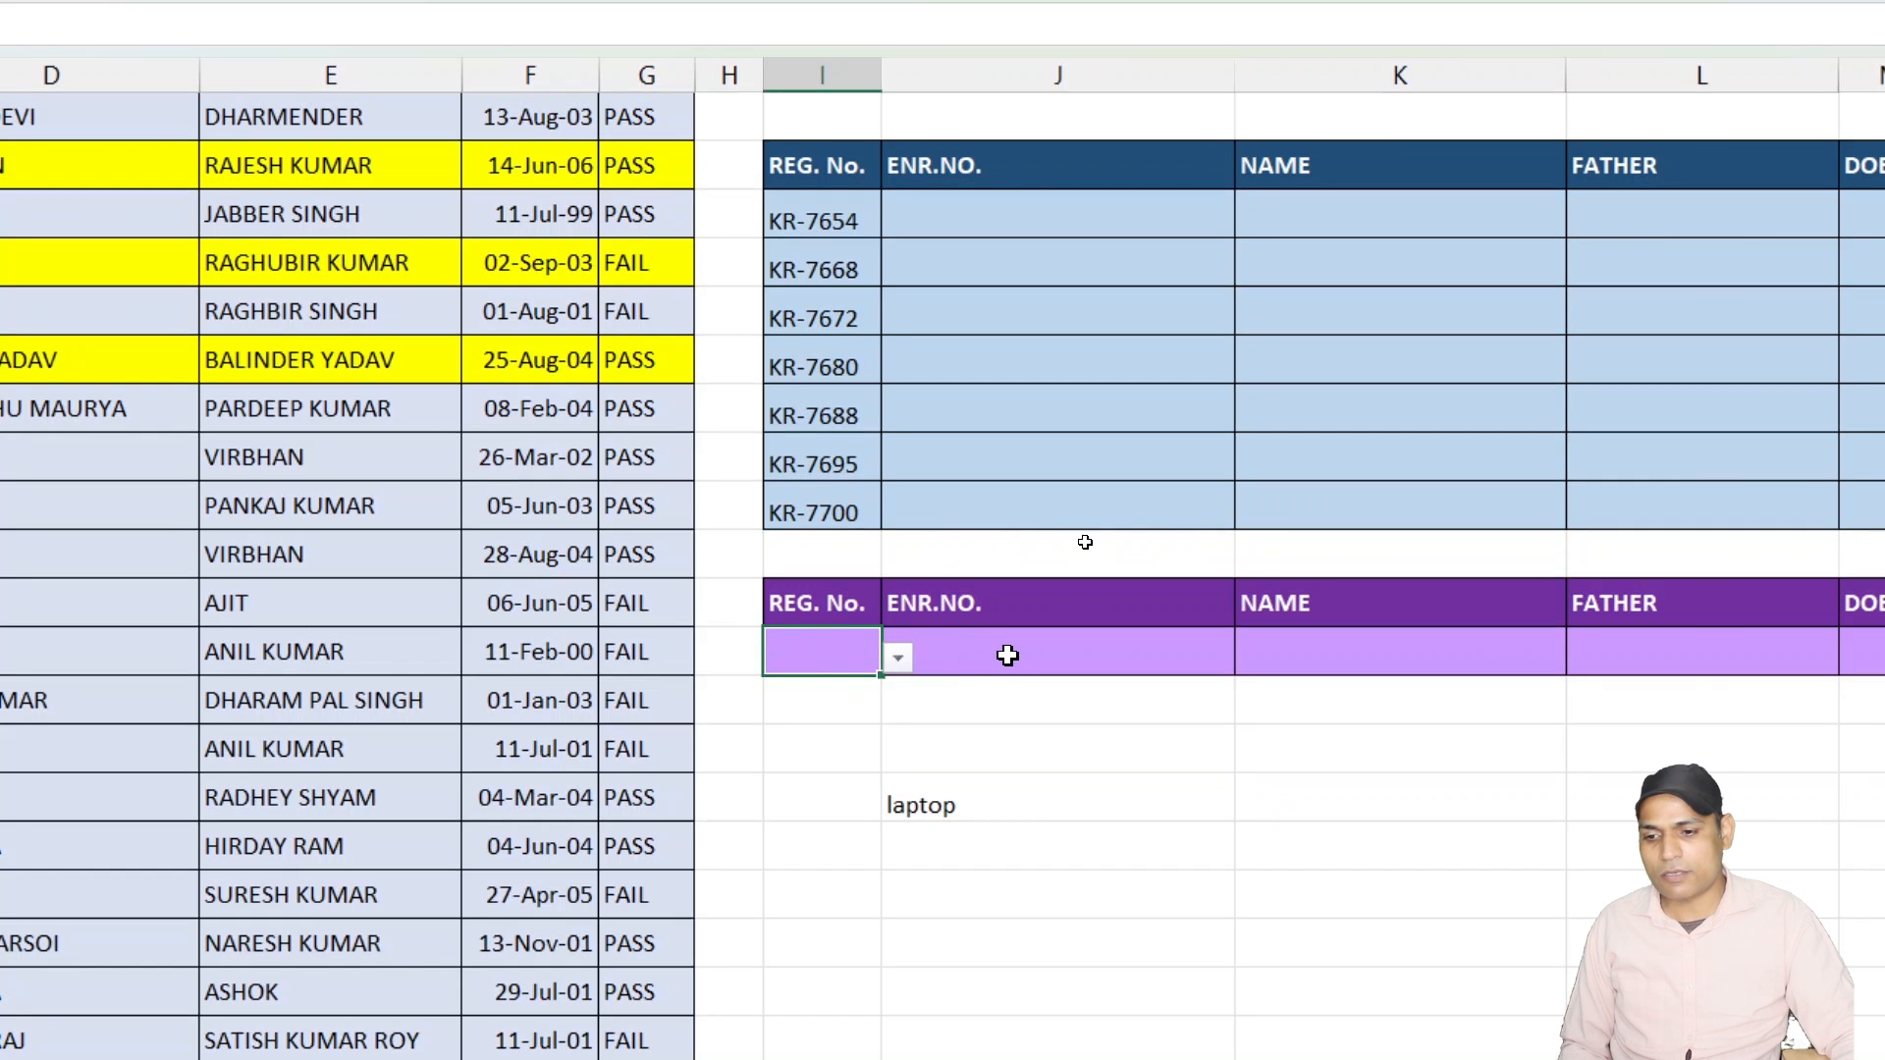
{"action": "left_click", "coordinate": [1145, 663]}
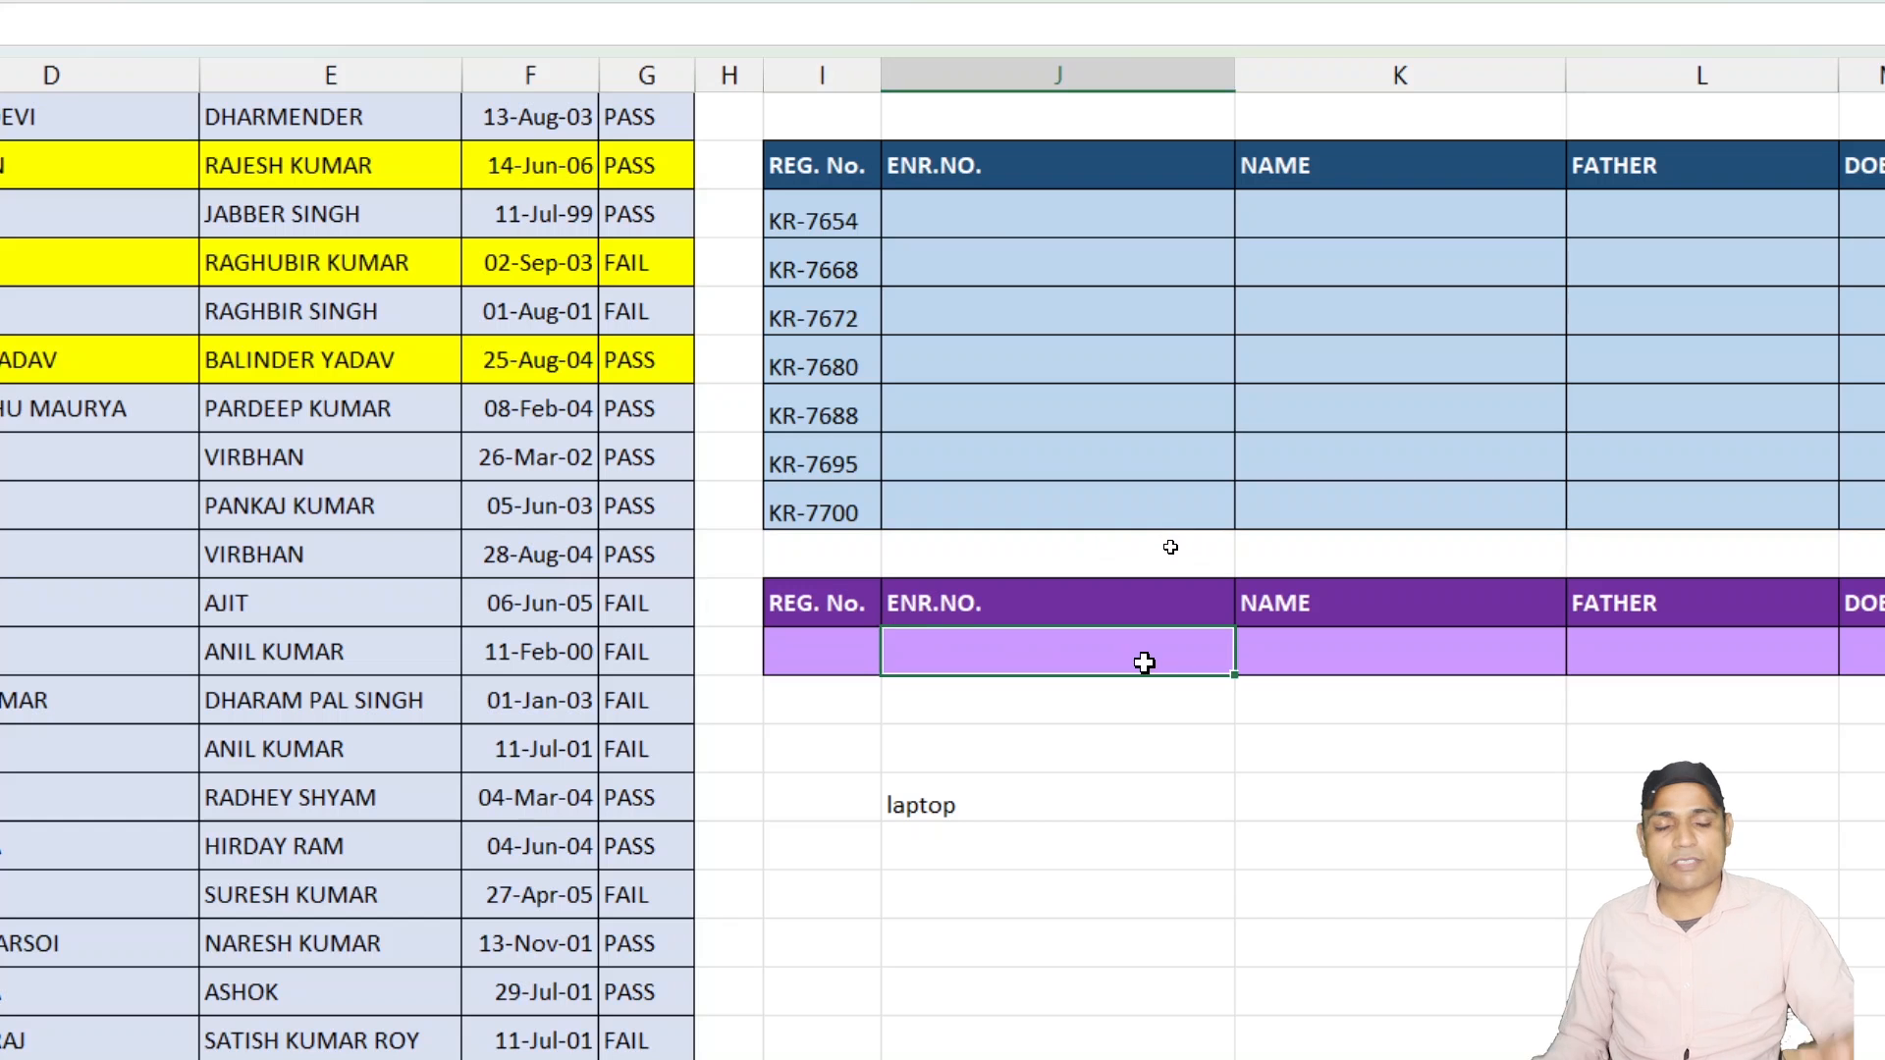
{"action": "type", "text": "="}
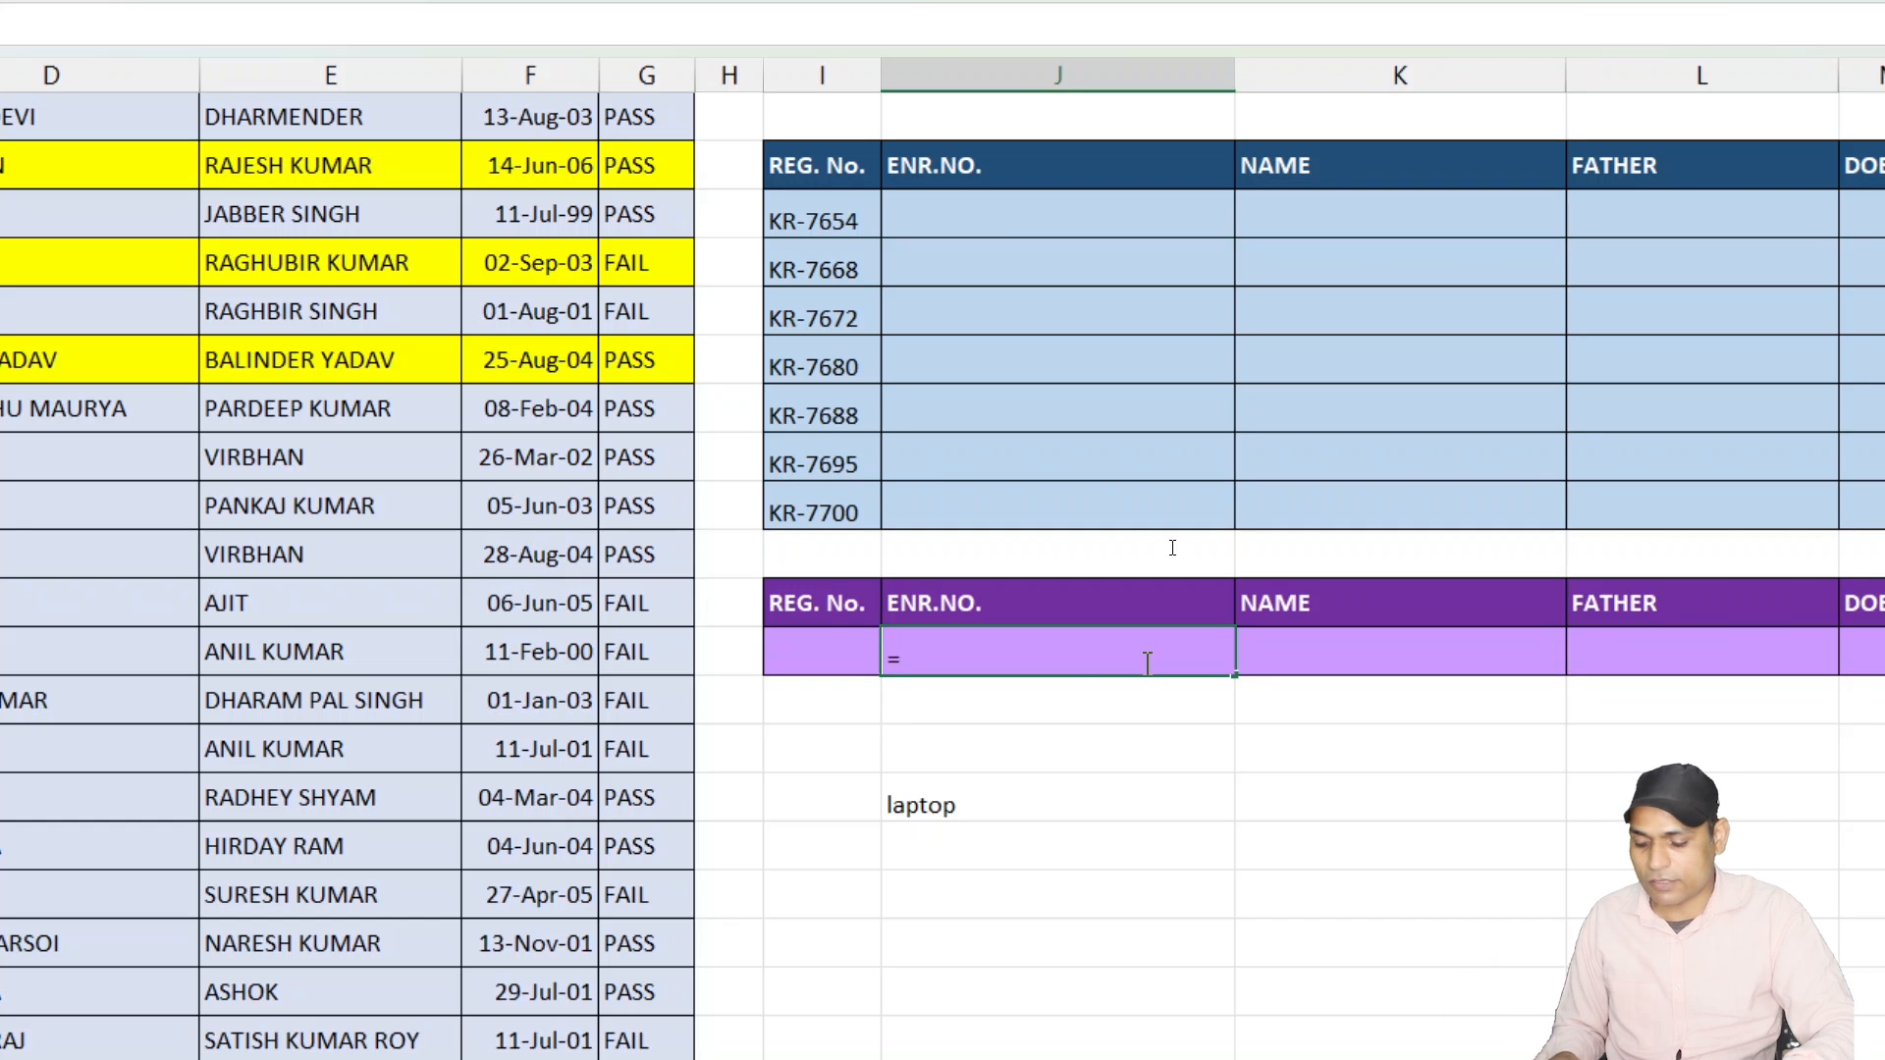
{"action": "type", "text": "vllo"}
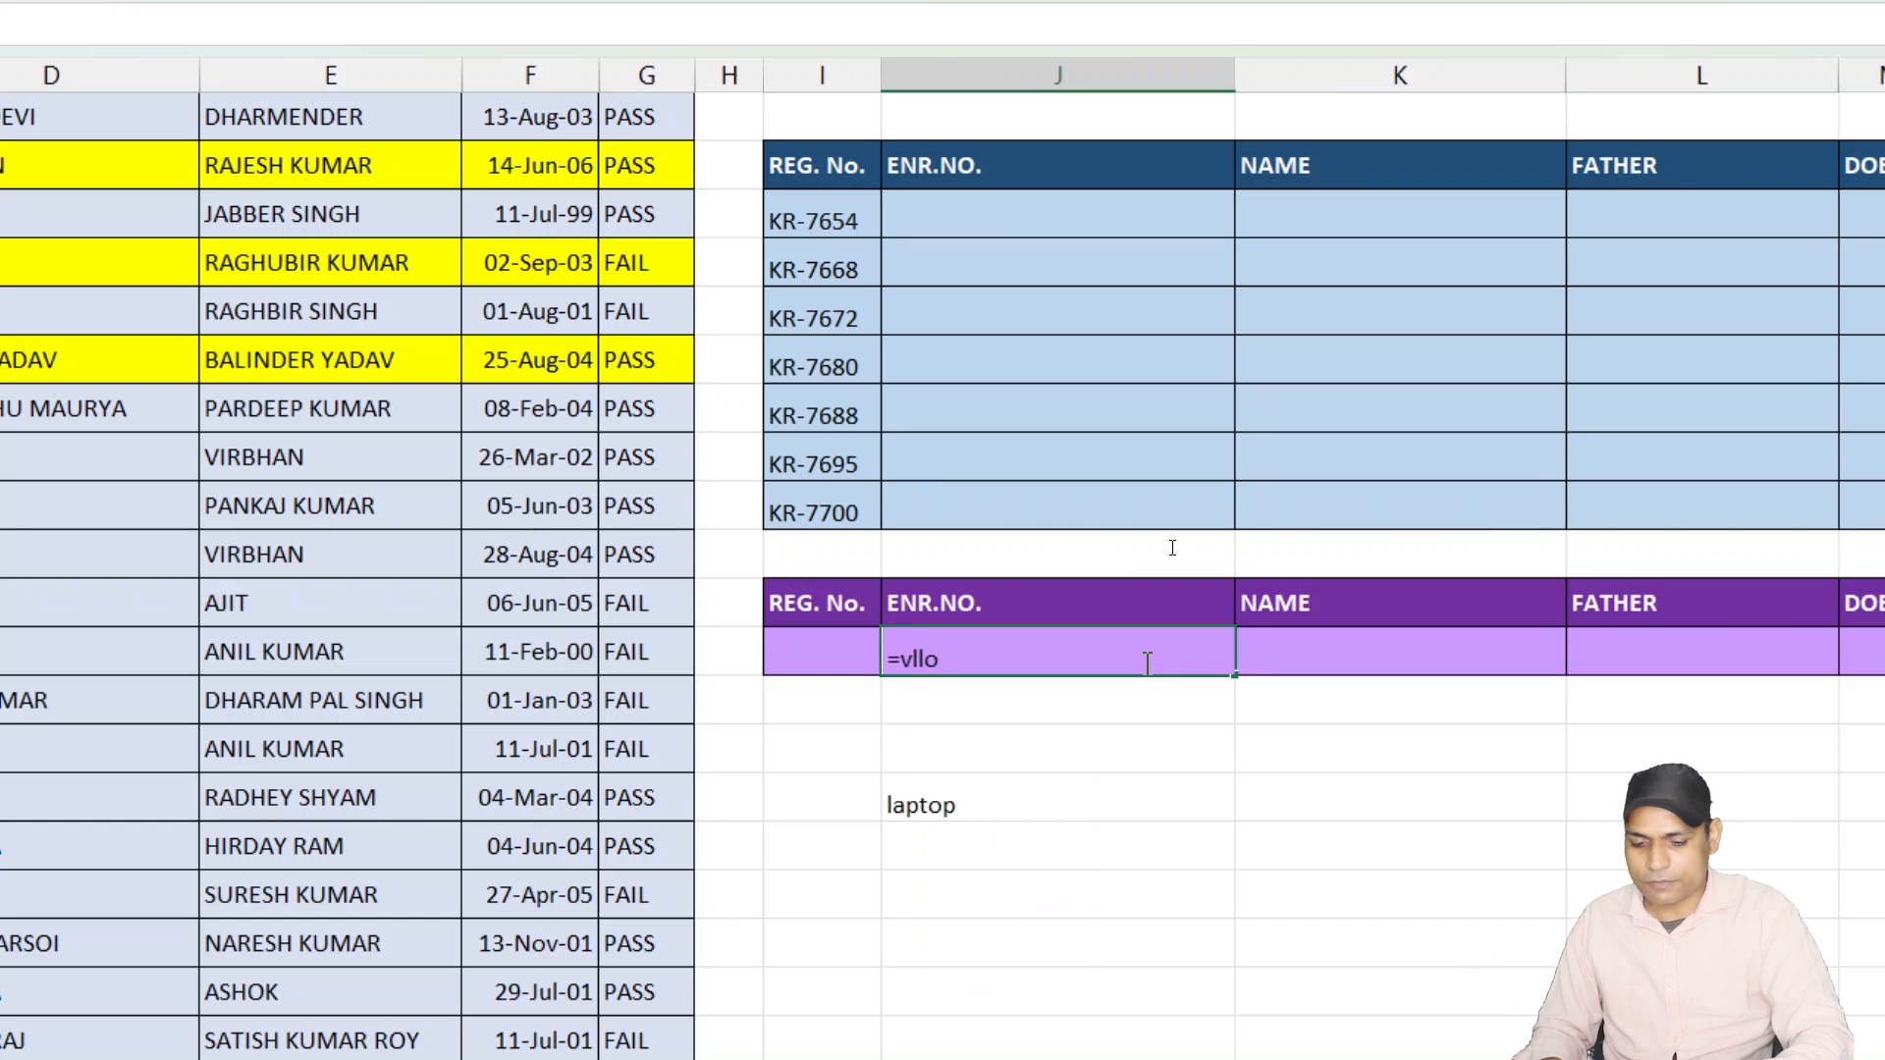
{"action": "key", "text": "BackSpace"}
{"action": "key", "text": "BackSpace"}
{"action": "key", "text": "BackSpace"}
{"action": "type", "text": "ookup("}
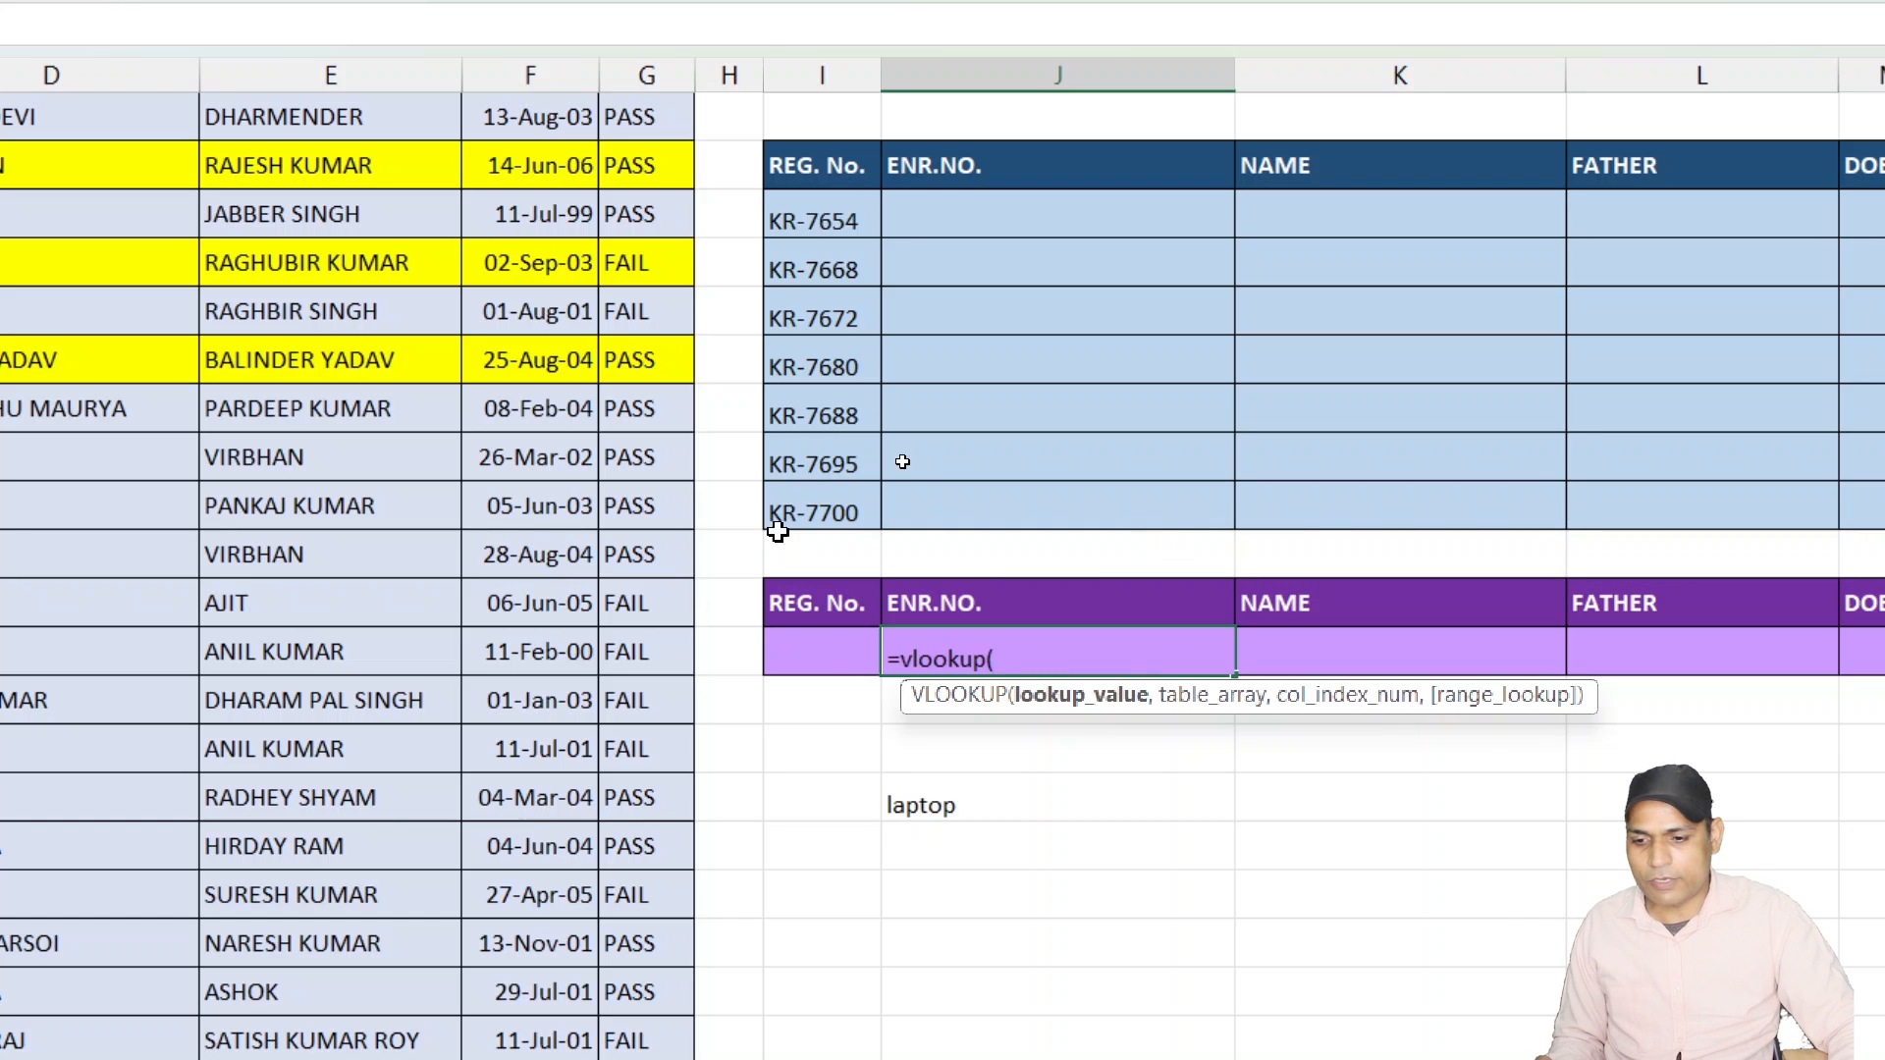
{"action": "left_click", "coordinate": [828, 658]}
{"action": "type", "text": ","}
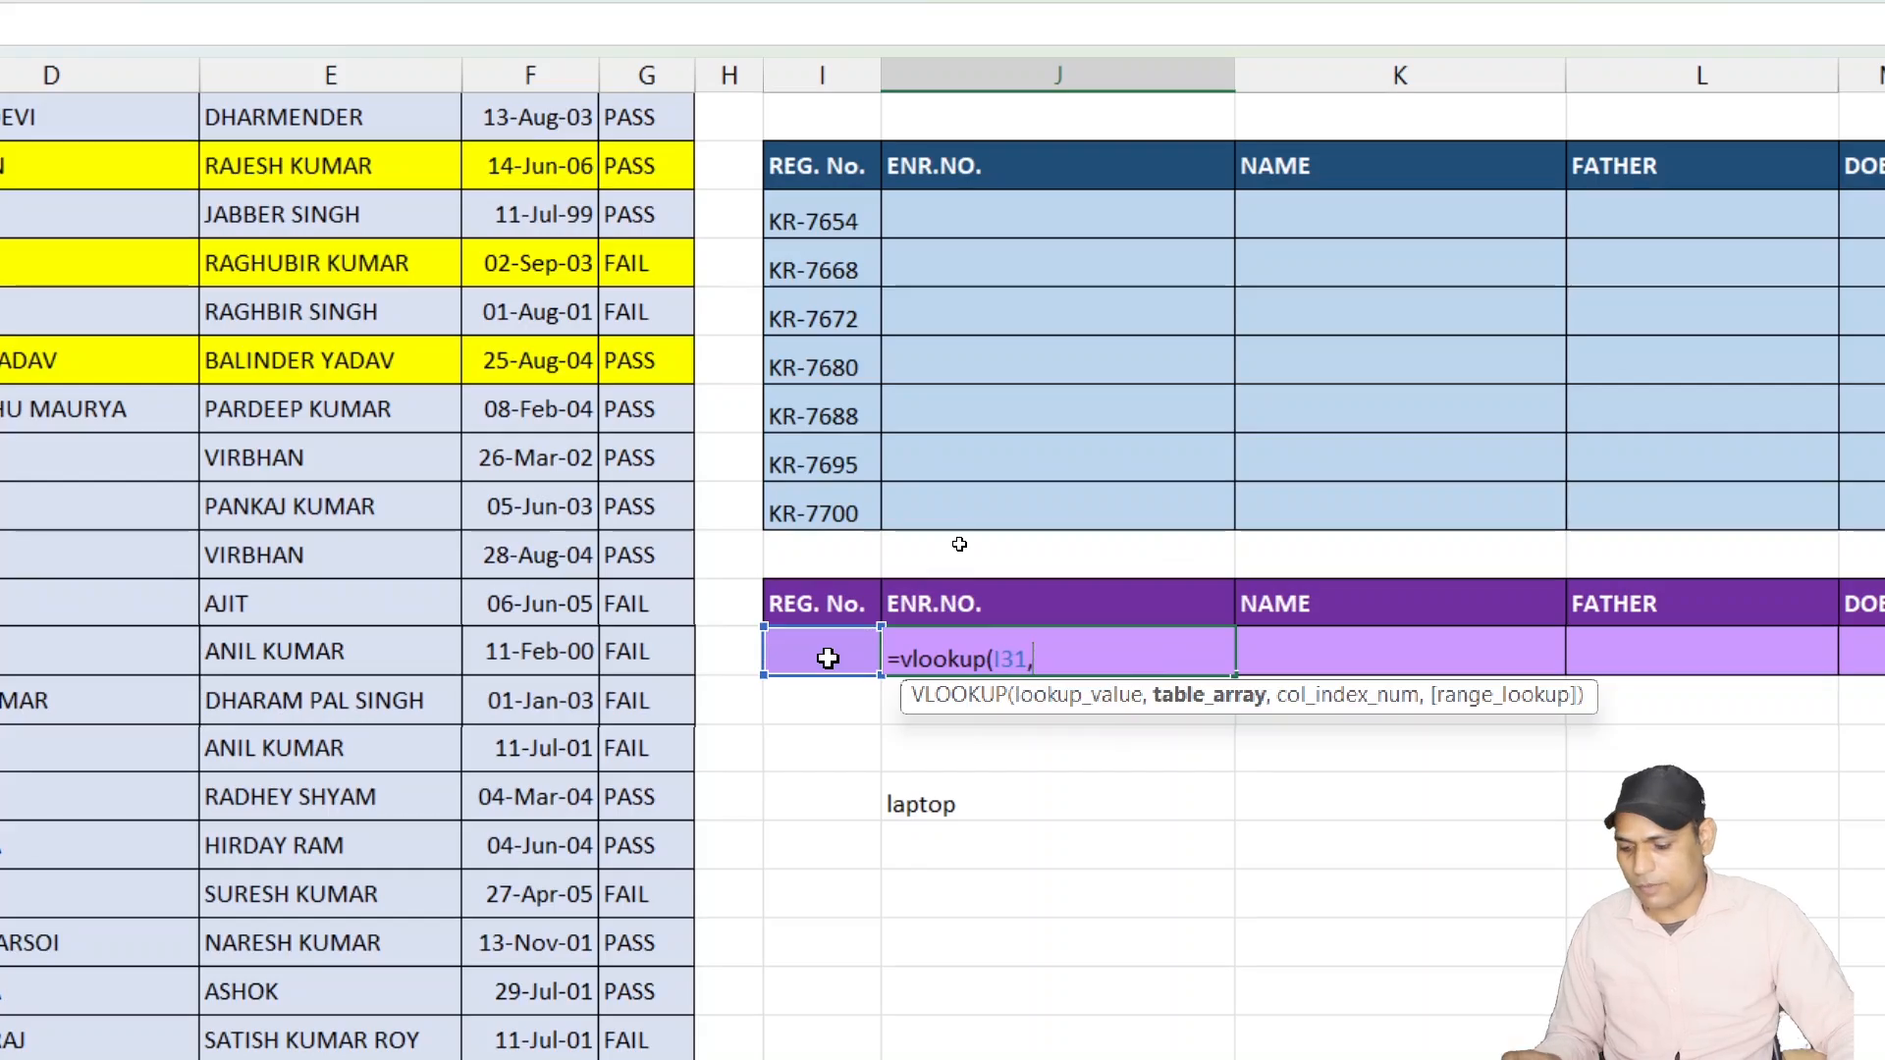
Complete the J31 formula with table range B3:G39, column index 2 and match type 0, and enter it.
{"action": "scroll", "coordinate": [192, 306], "scroll_direction": "up", "scroll_amount": 6}
{"action": "left_click", "coordinate": [99, 236]}
{"action": "key", "text": "ctrl+shift+Right"}
{"action": "key", "text": "ctrl+shift+Down"}
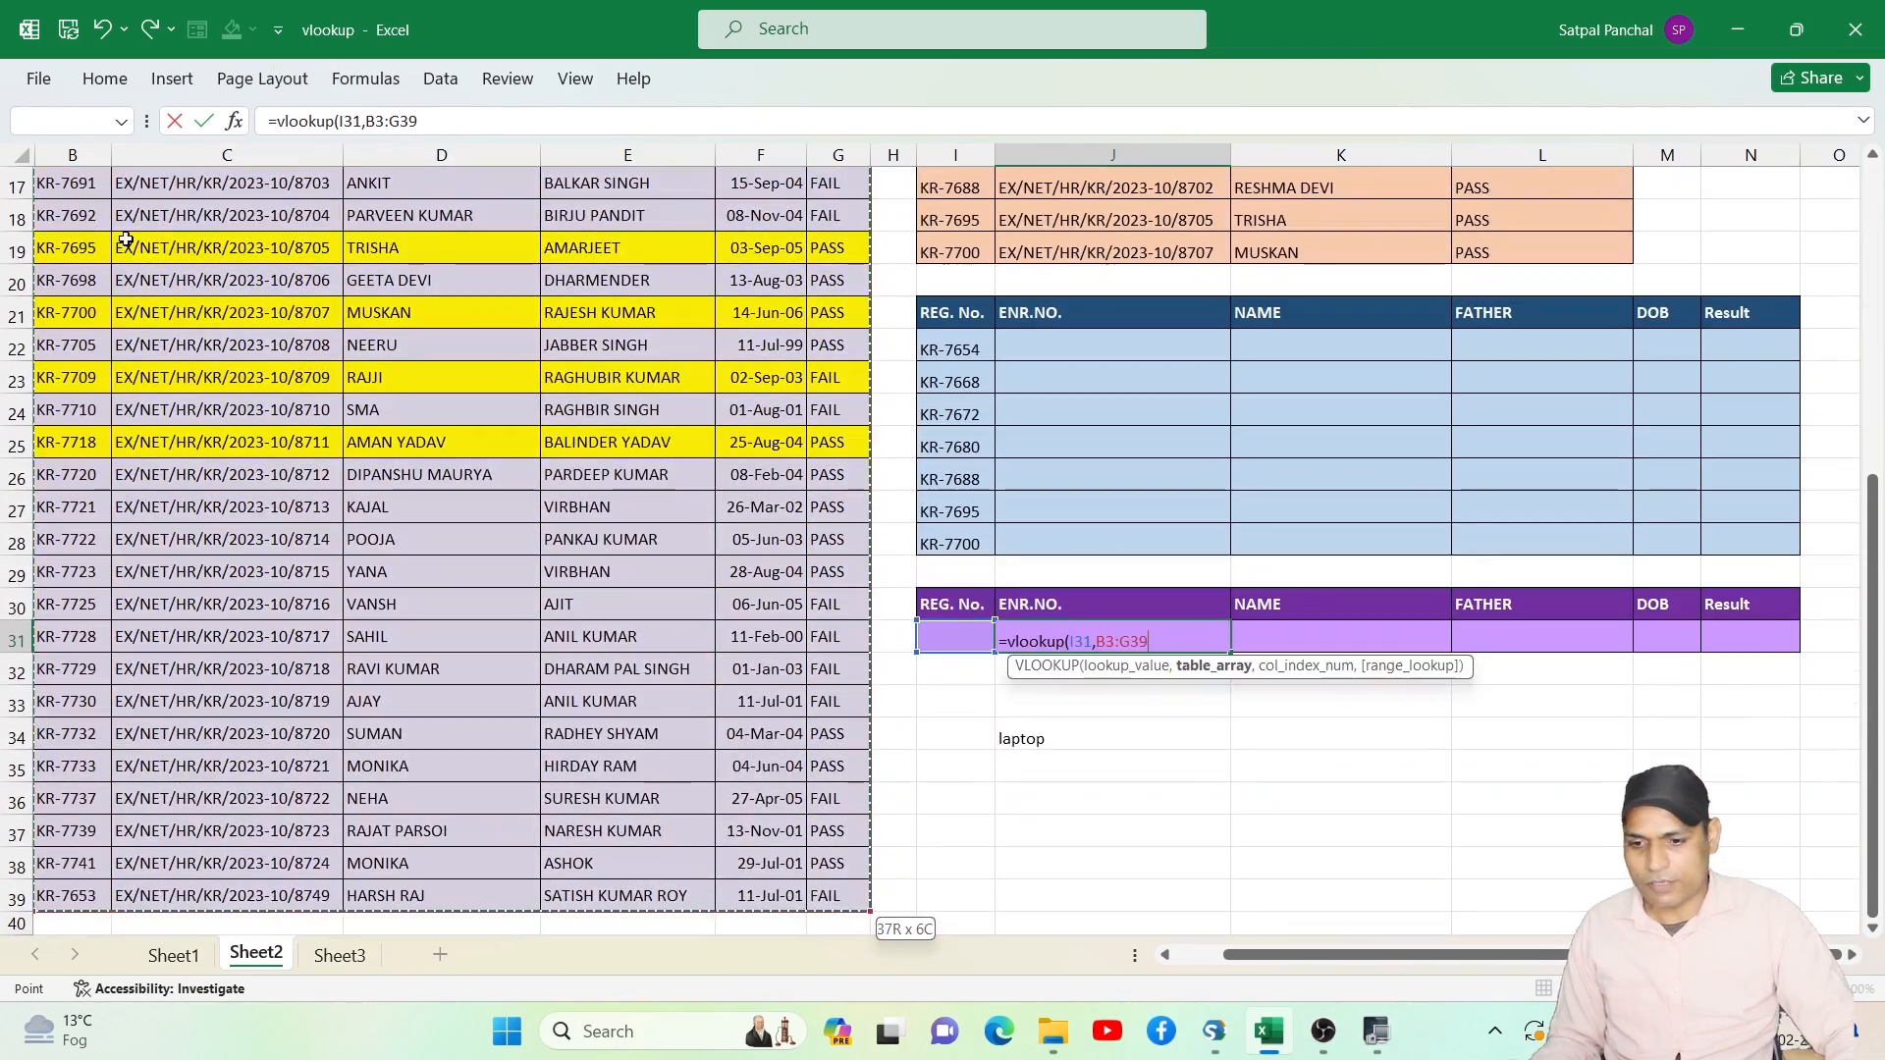
{"action": "type", "text": ","}
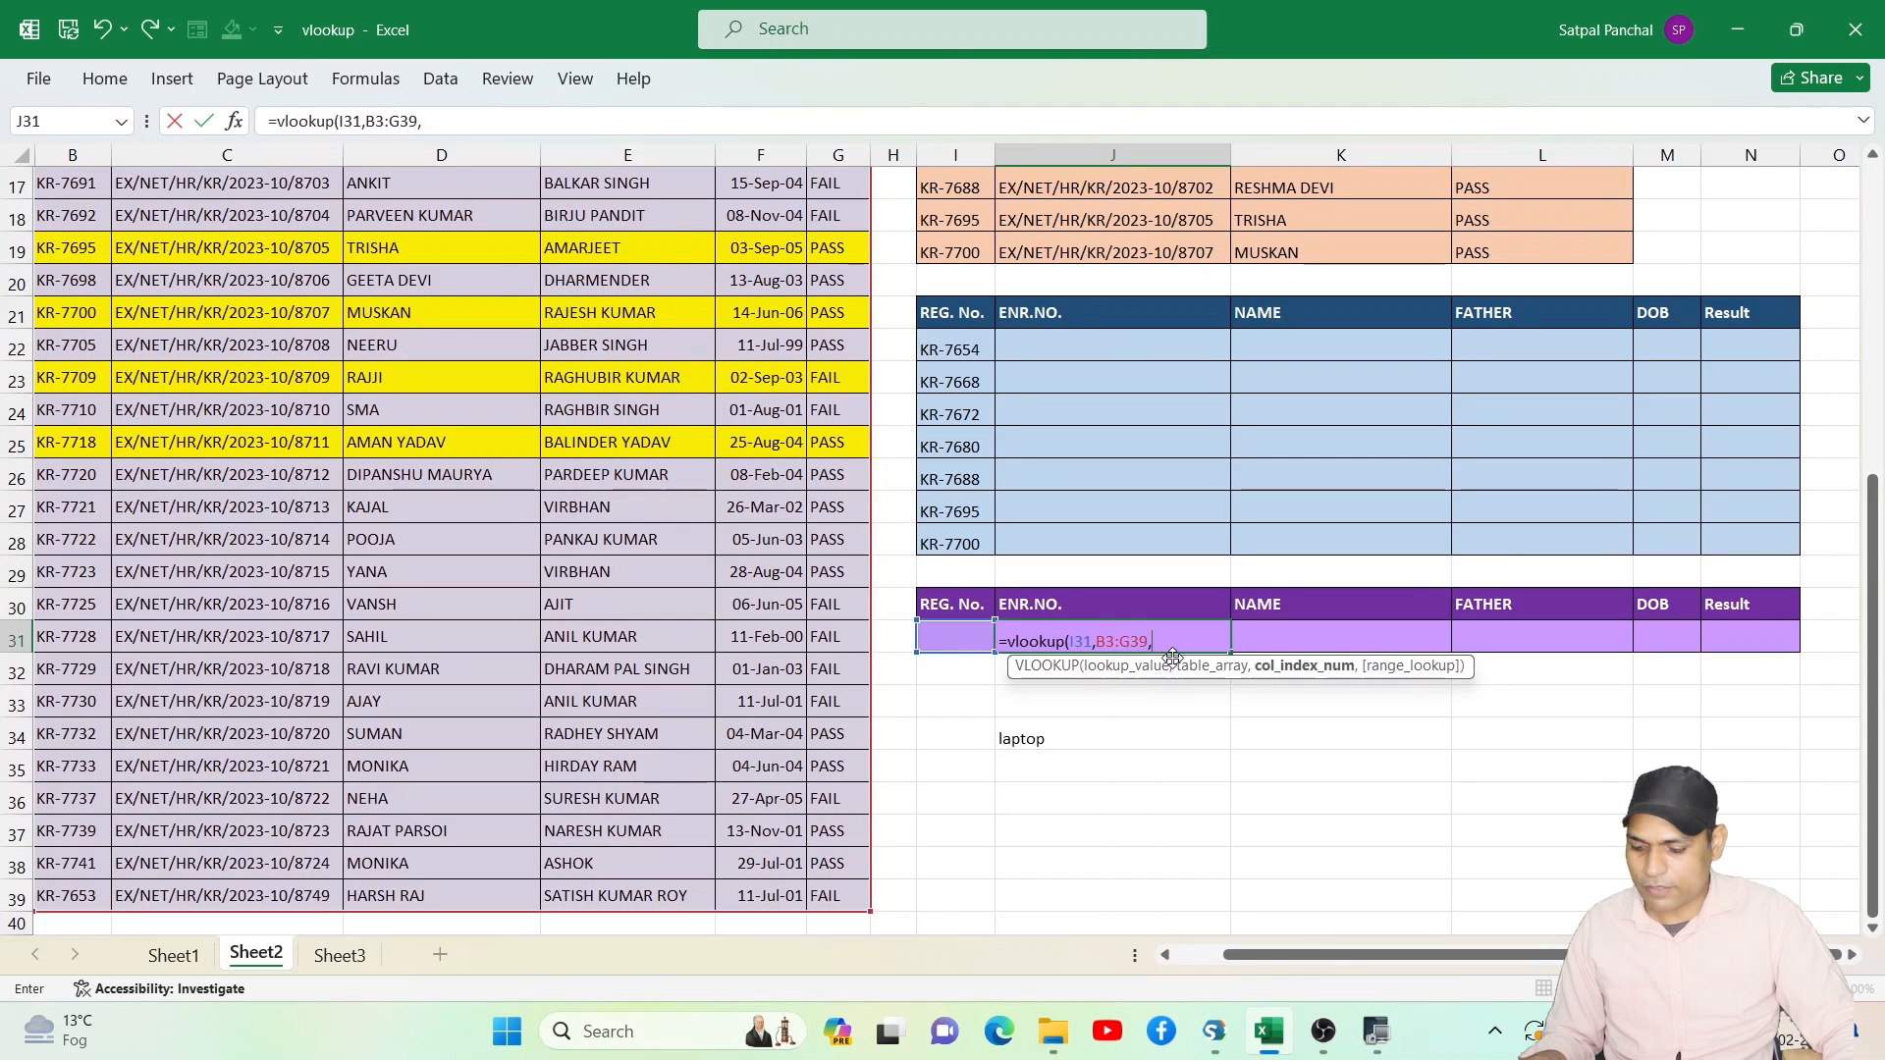
{"action": "type", "text": "2"}
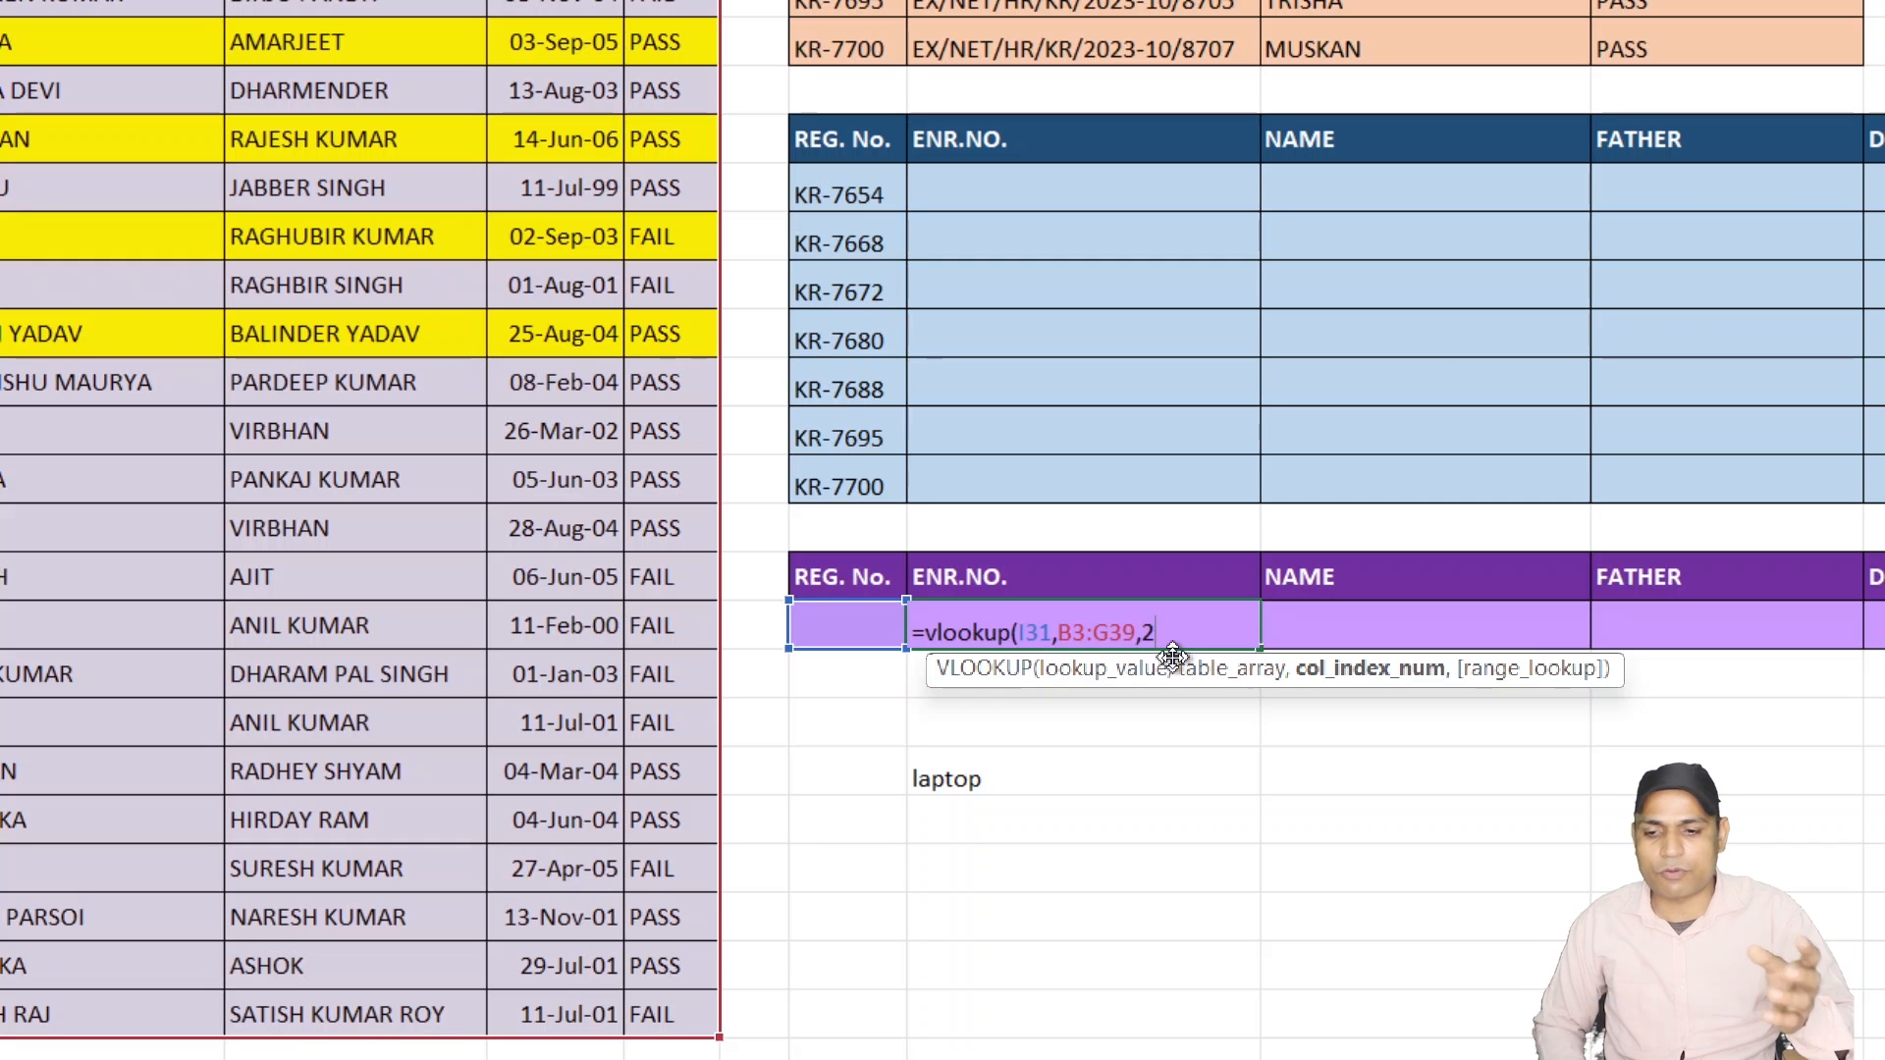
{"action": "type", "text": ",0"}
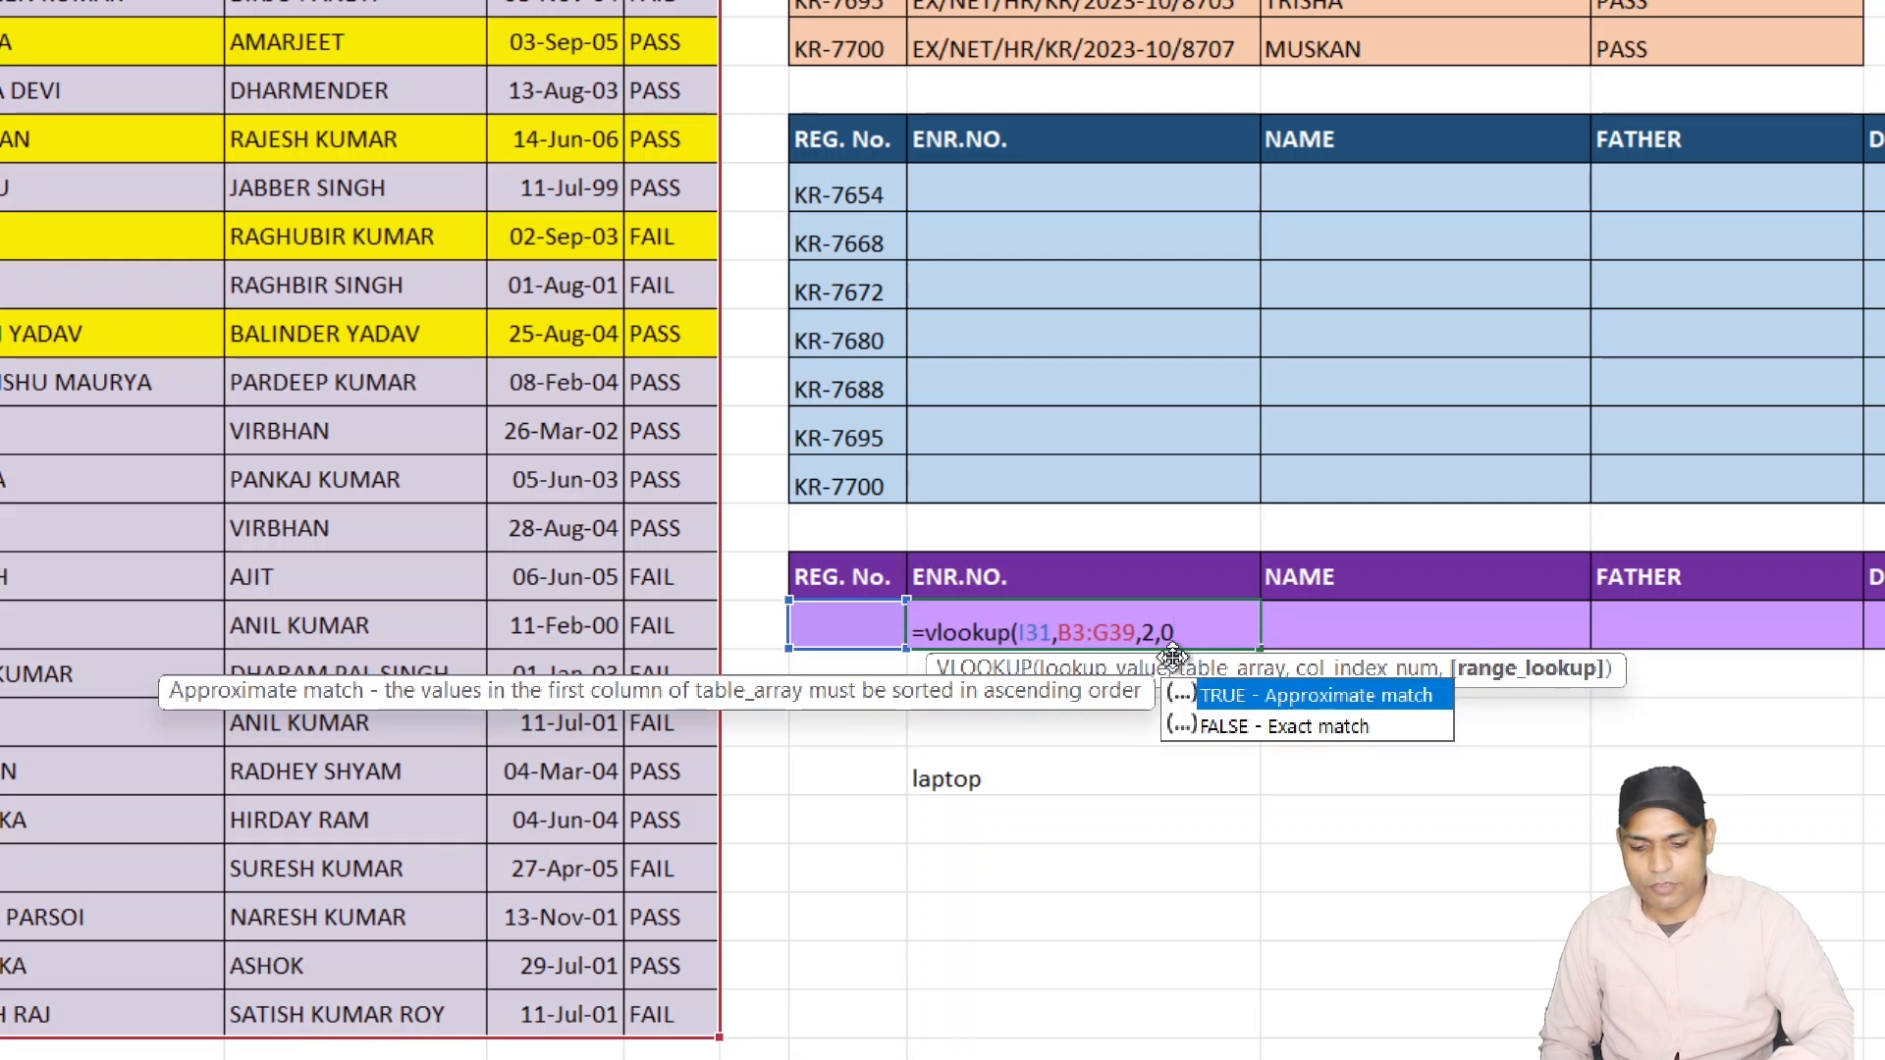
{"action": "type", "text": ")"}
{"action": "key", "text": "Return"}
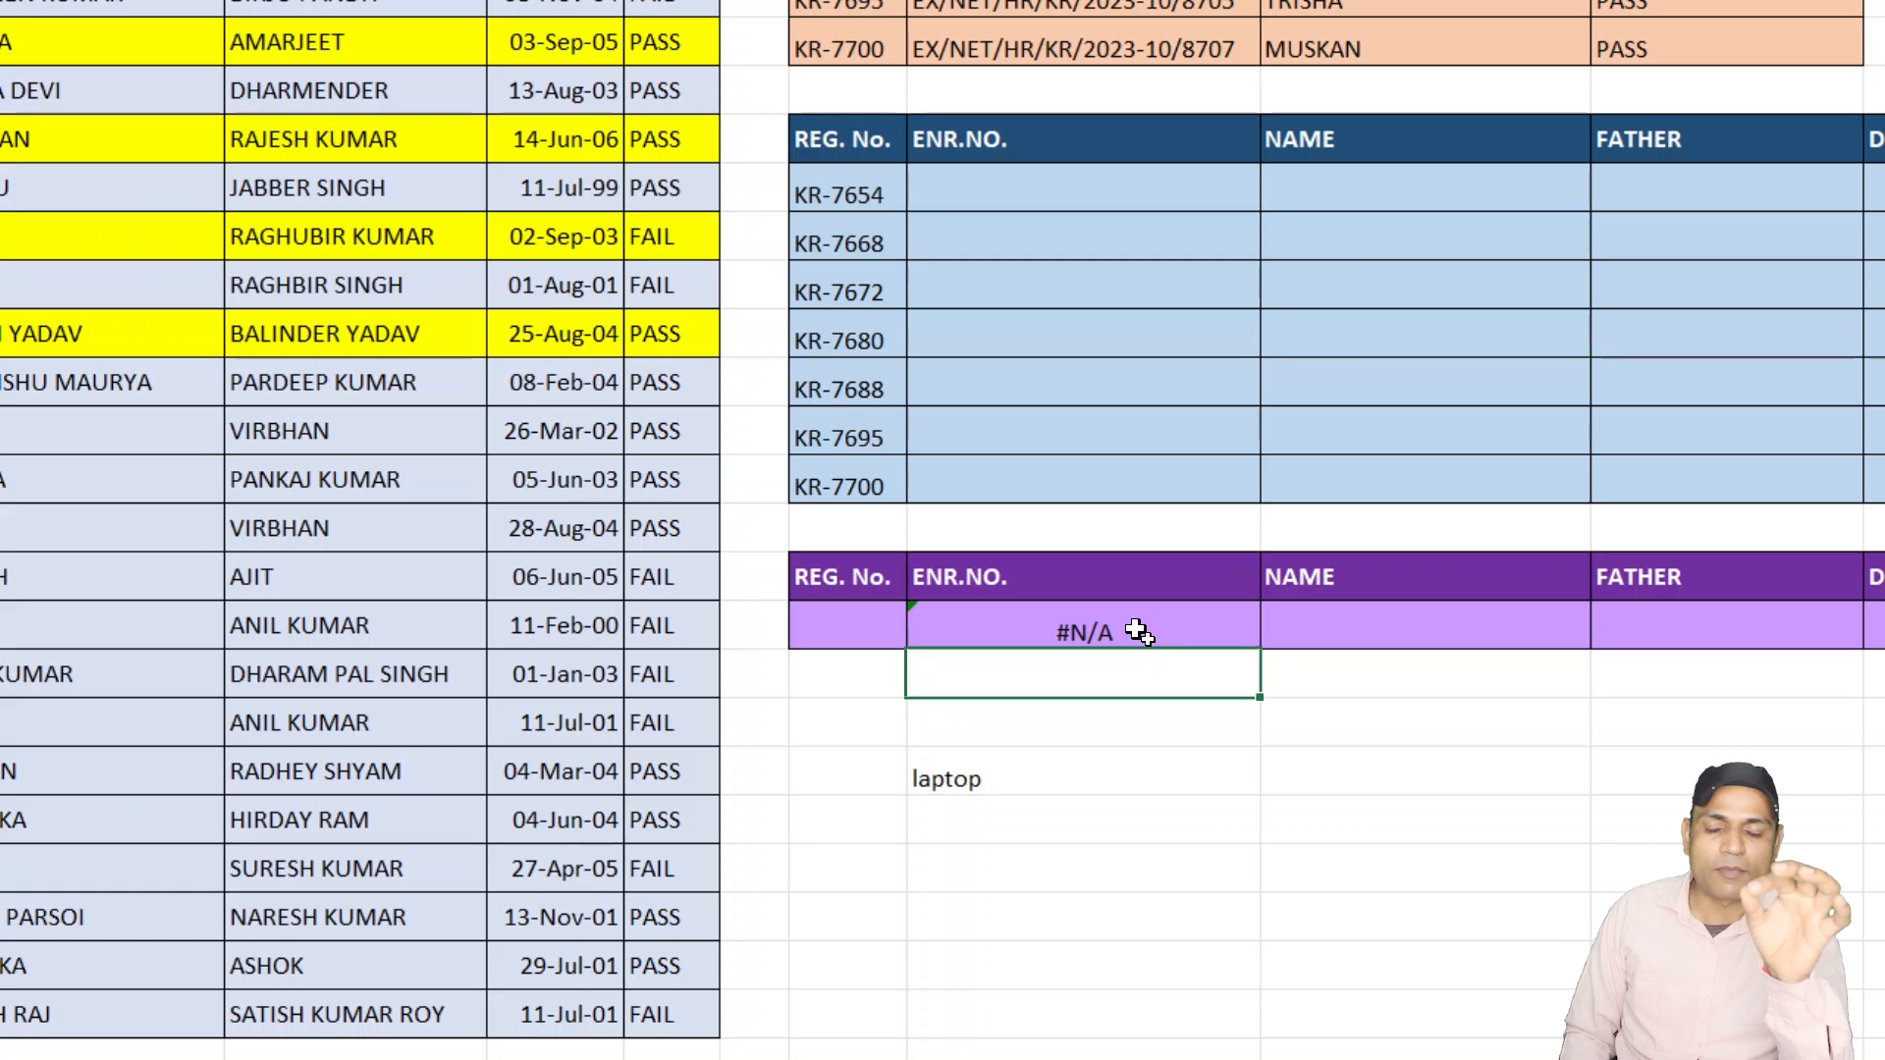
Choose the third registration number offered by the REG. No. dropdown in the purple table's cell I31.
{"action": "left_click", "coordinate": [839, 660]}
{"action": "left_click", "coordinate": [840, 629]}
{"action": "left_click", "coordinate": [923, 631]}
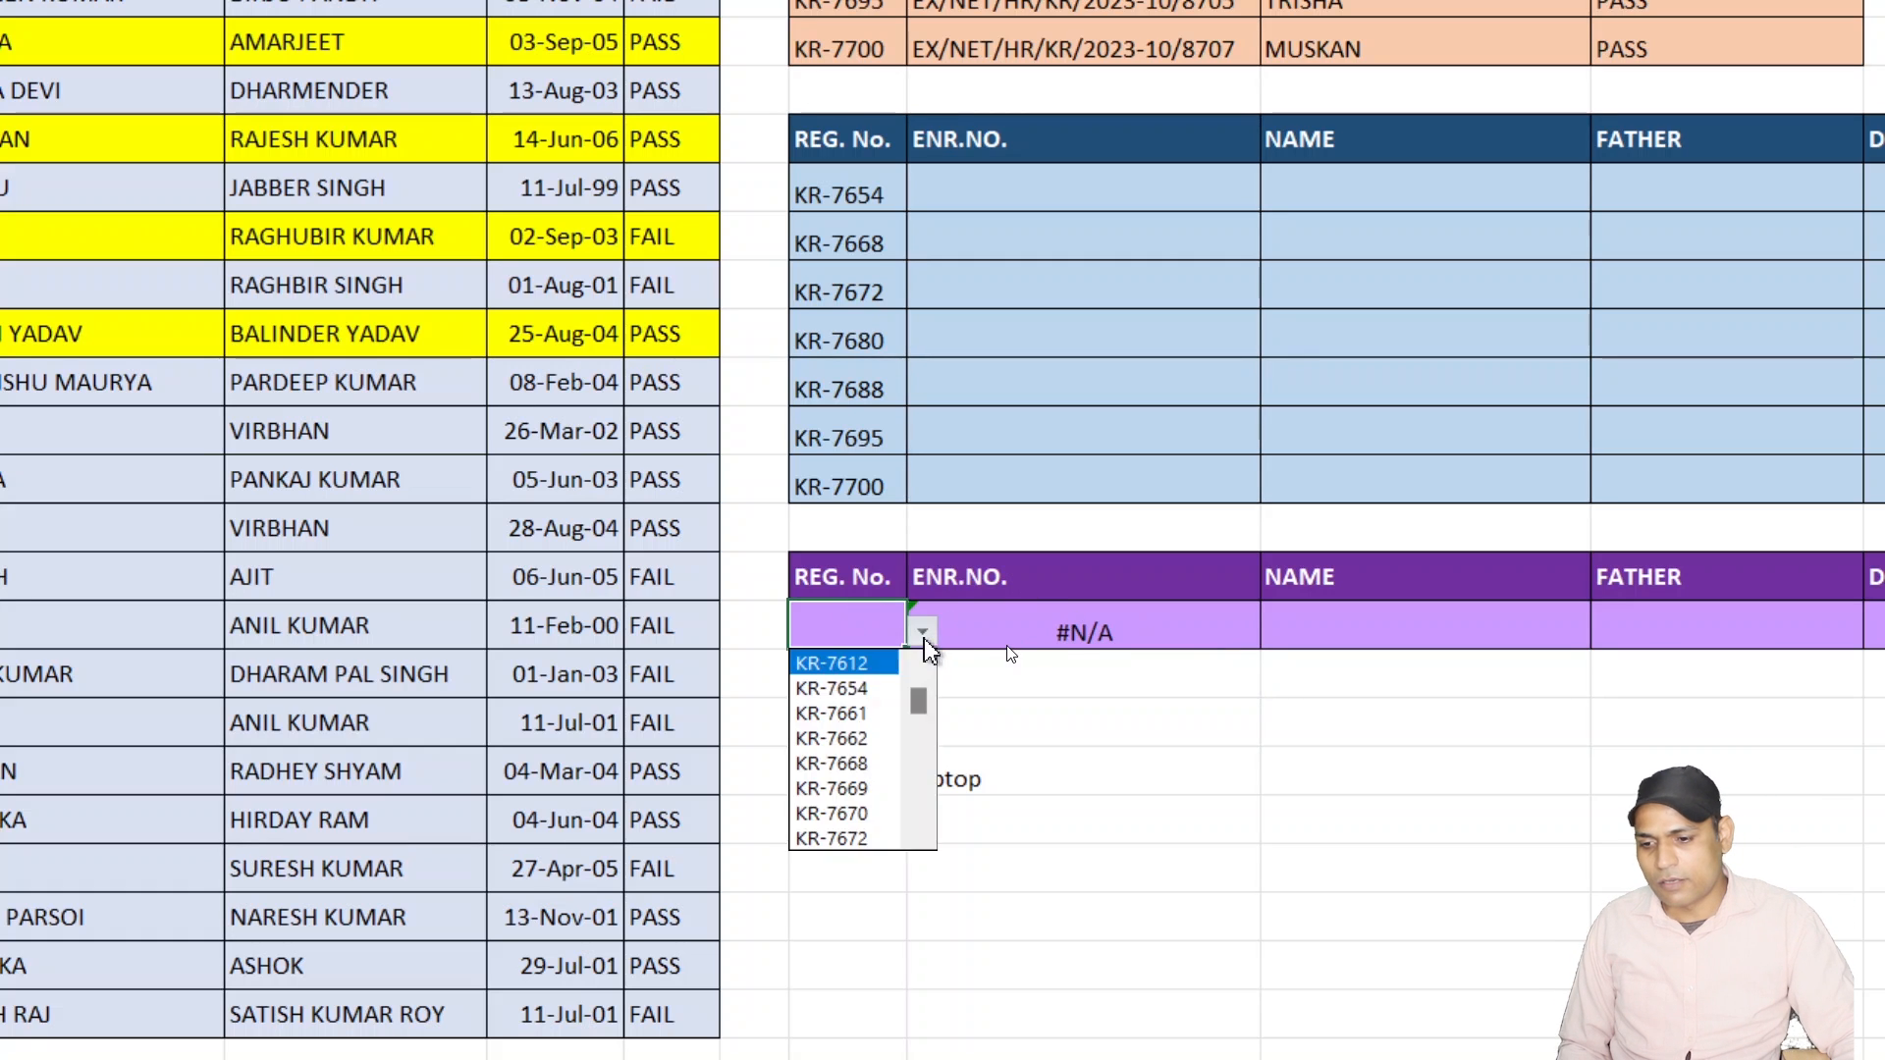
{"action": "left_click", "coordinate": [884, 713]}
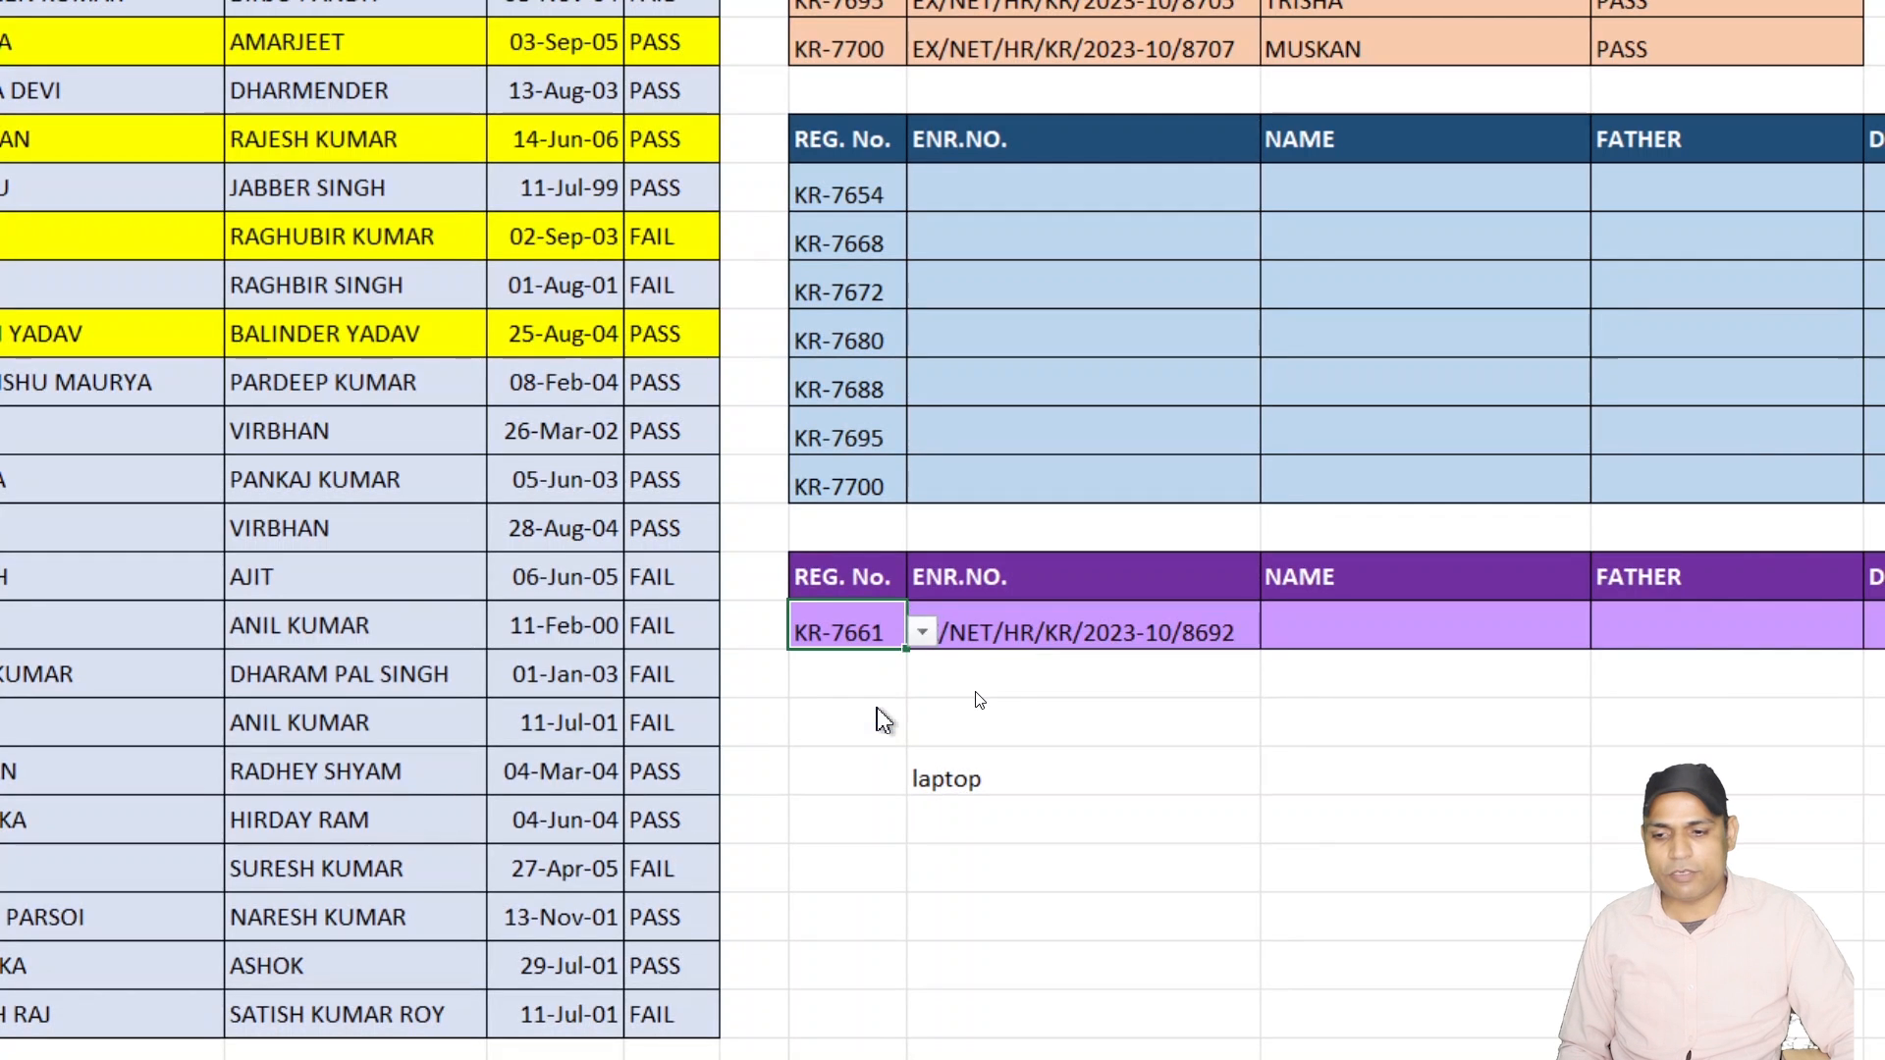
Extend the purple table's lookup across J31:N31 to fill the NAME, FATHER, DOB and Result fields.
{"action": "left_click", "coordinate": [1222, 636]}
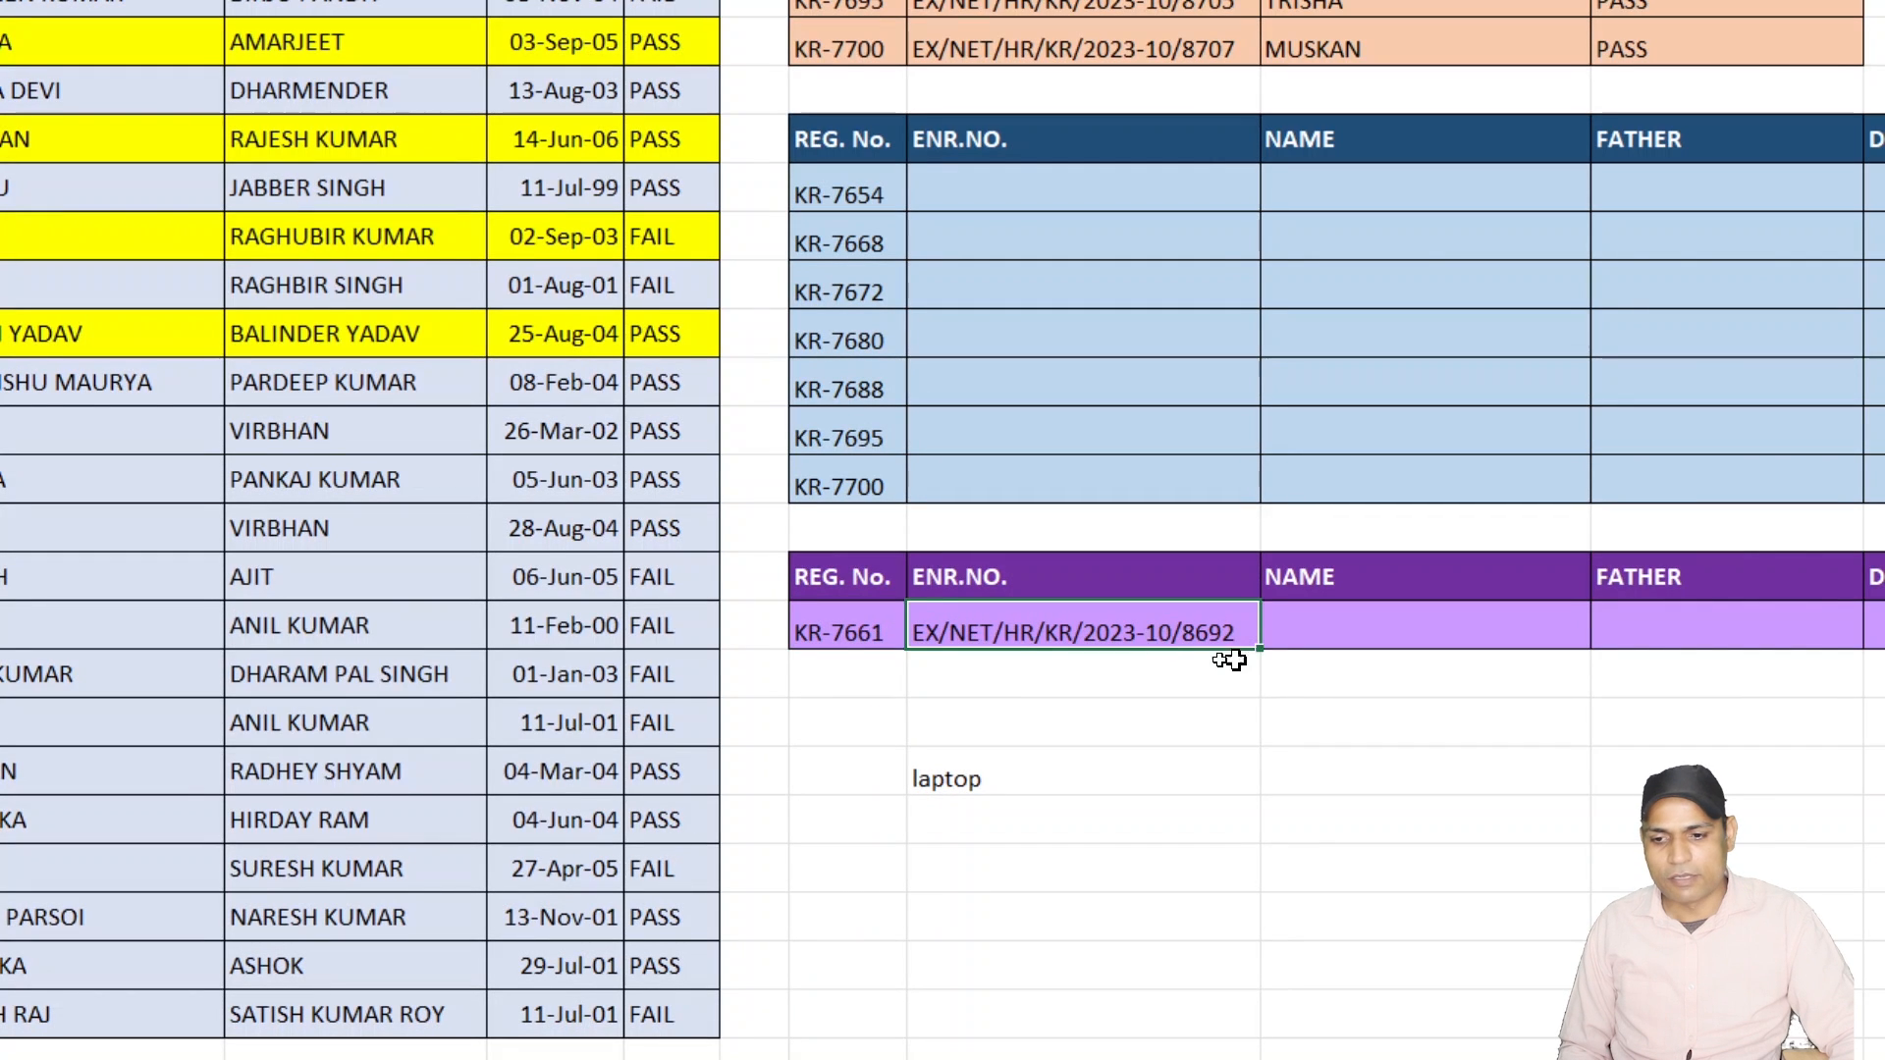
{"action": "key", "text": "ctrl+shift+Right"}
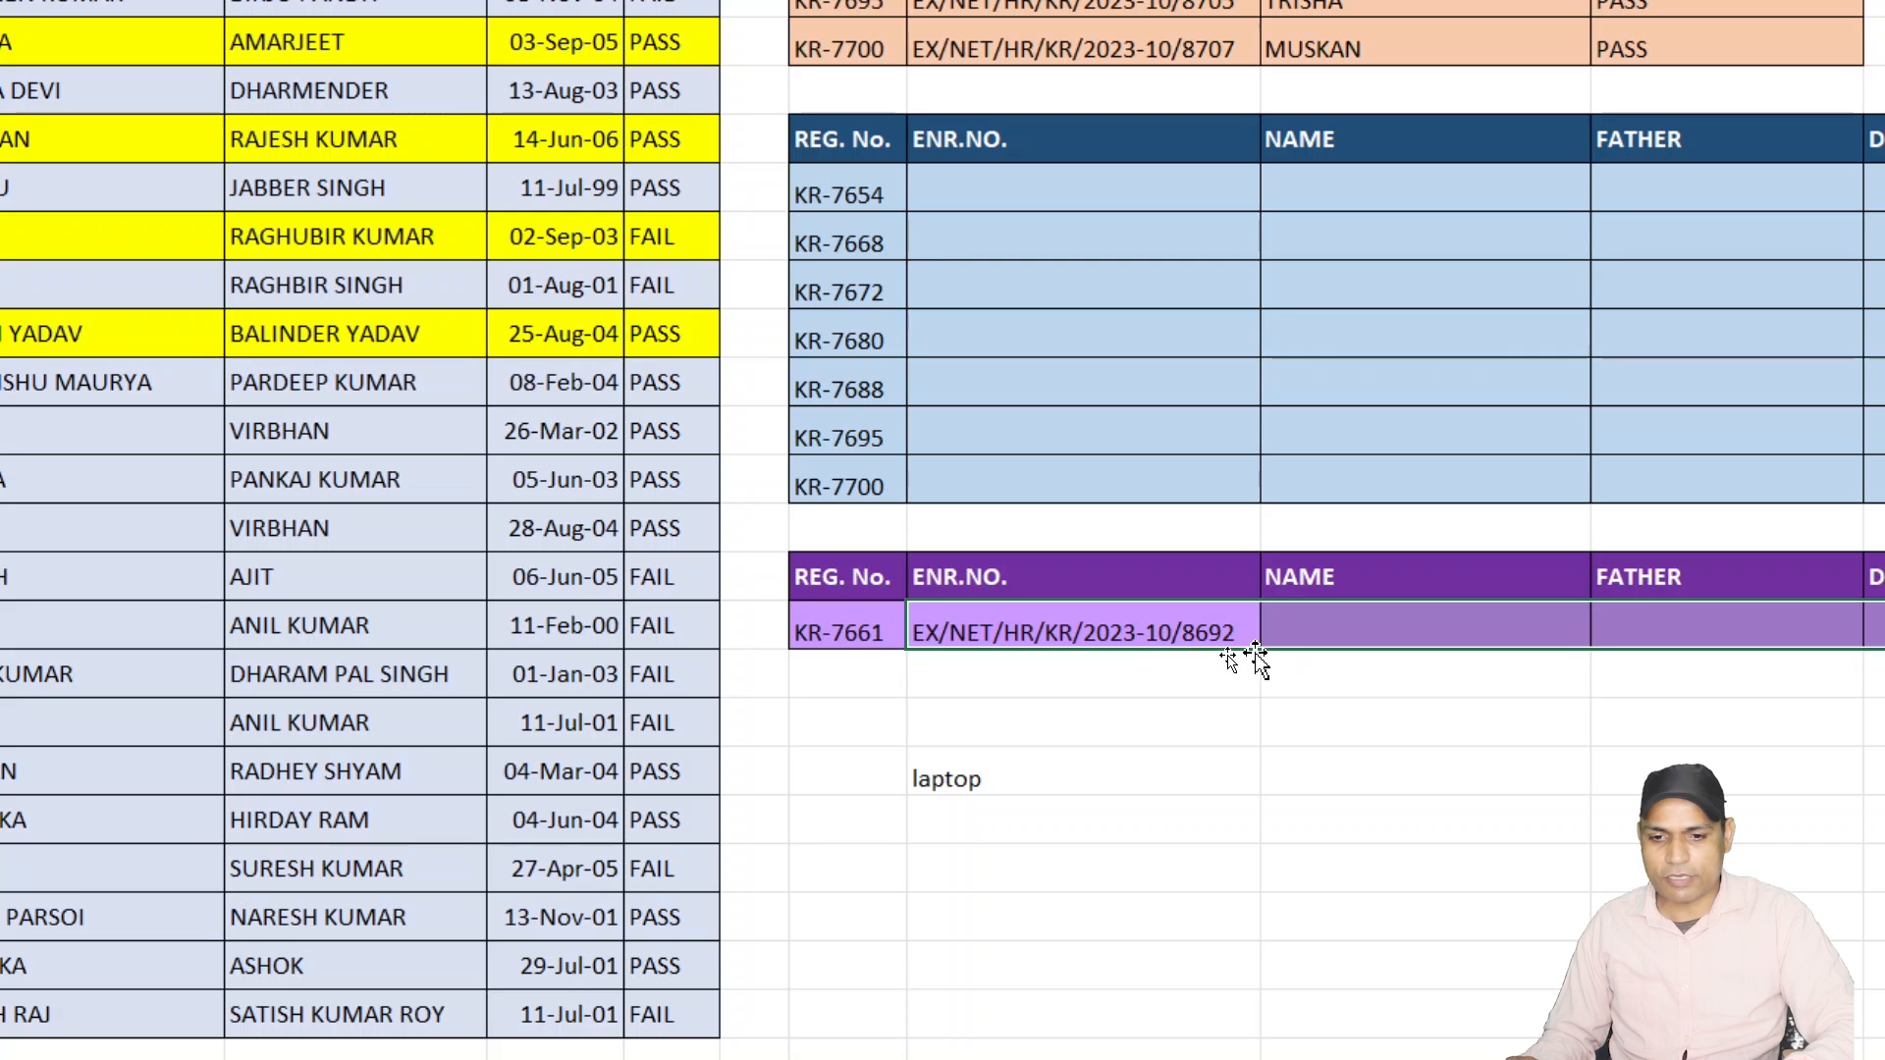
{"action": "key", "text": "shift+Right"}
{"action": "key", "text": "shift+Right"}
{"action": "key", "text": "shift+Right"}
{"action": "key", "text": "shift+Left"}
{"action": "key", "text": "shift+Left"}
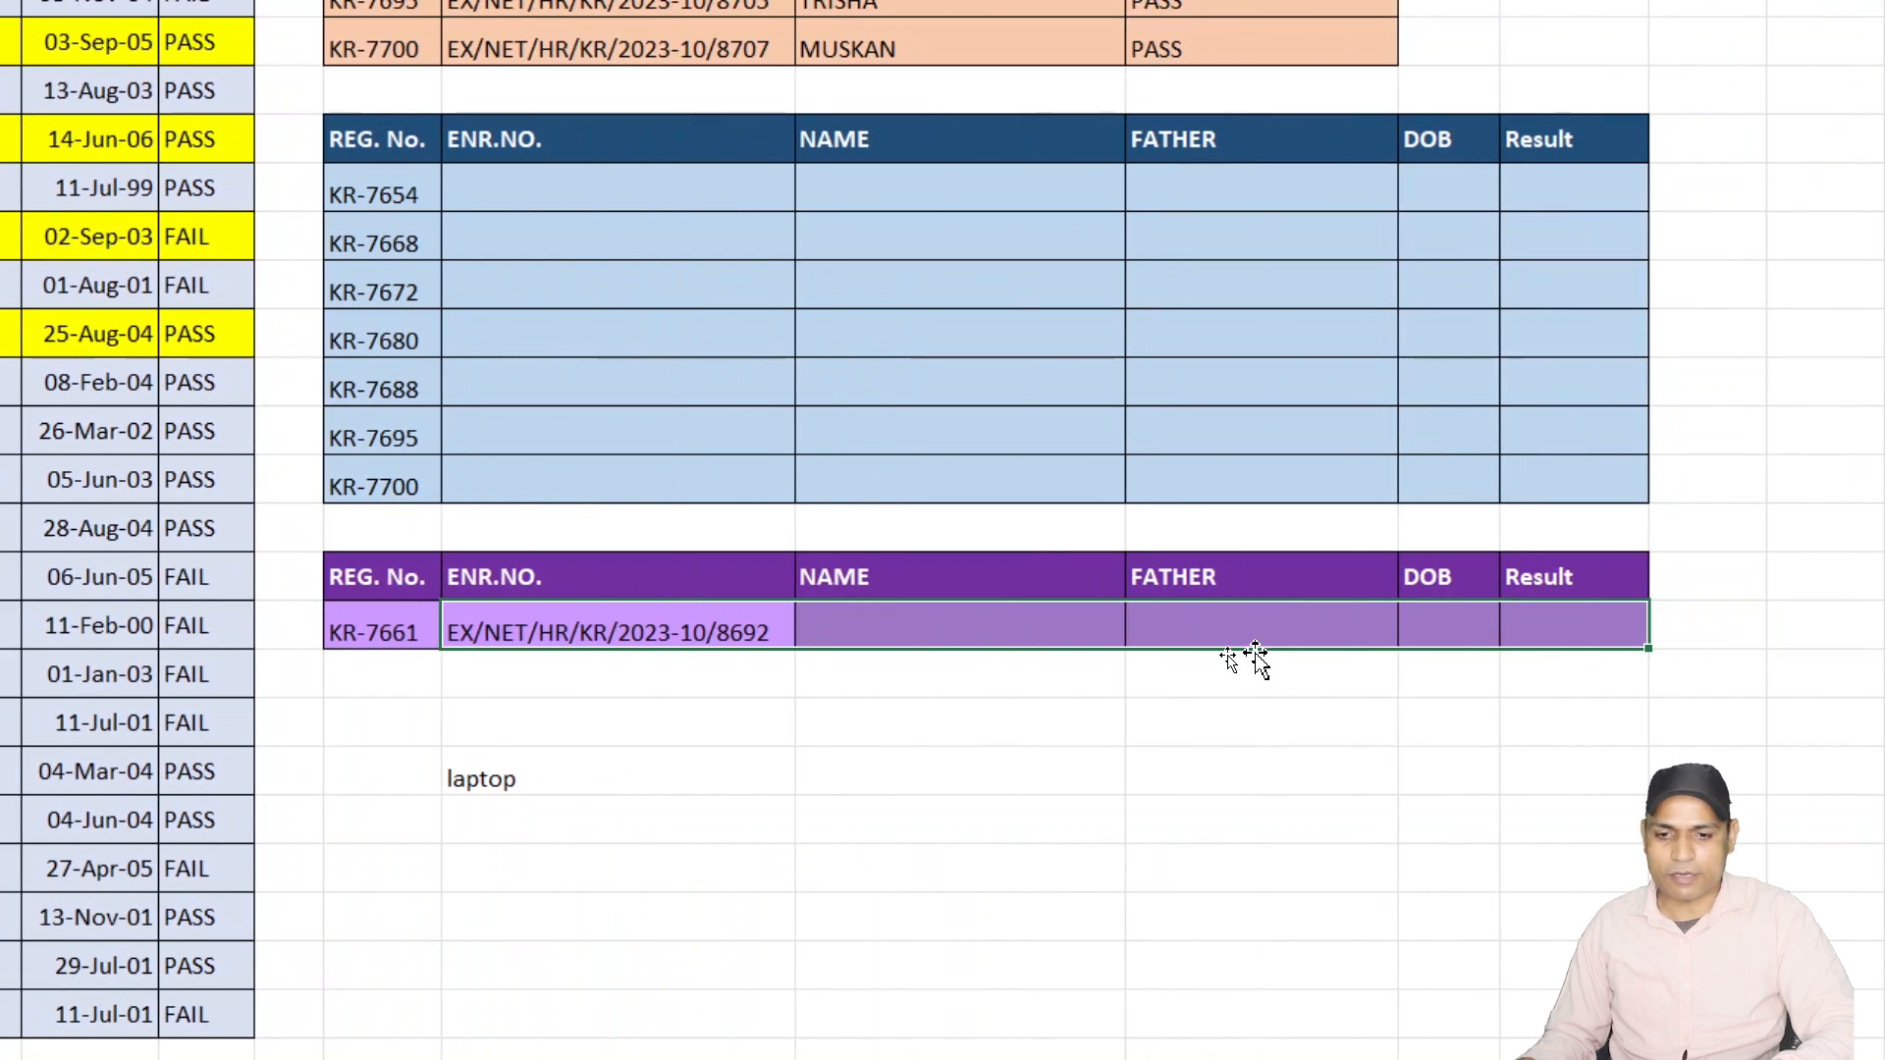
{"action": "key", "text": "ctrl+e"}
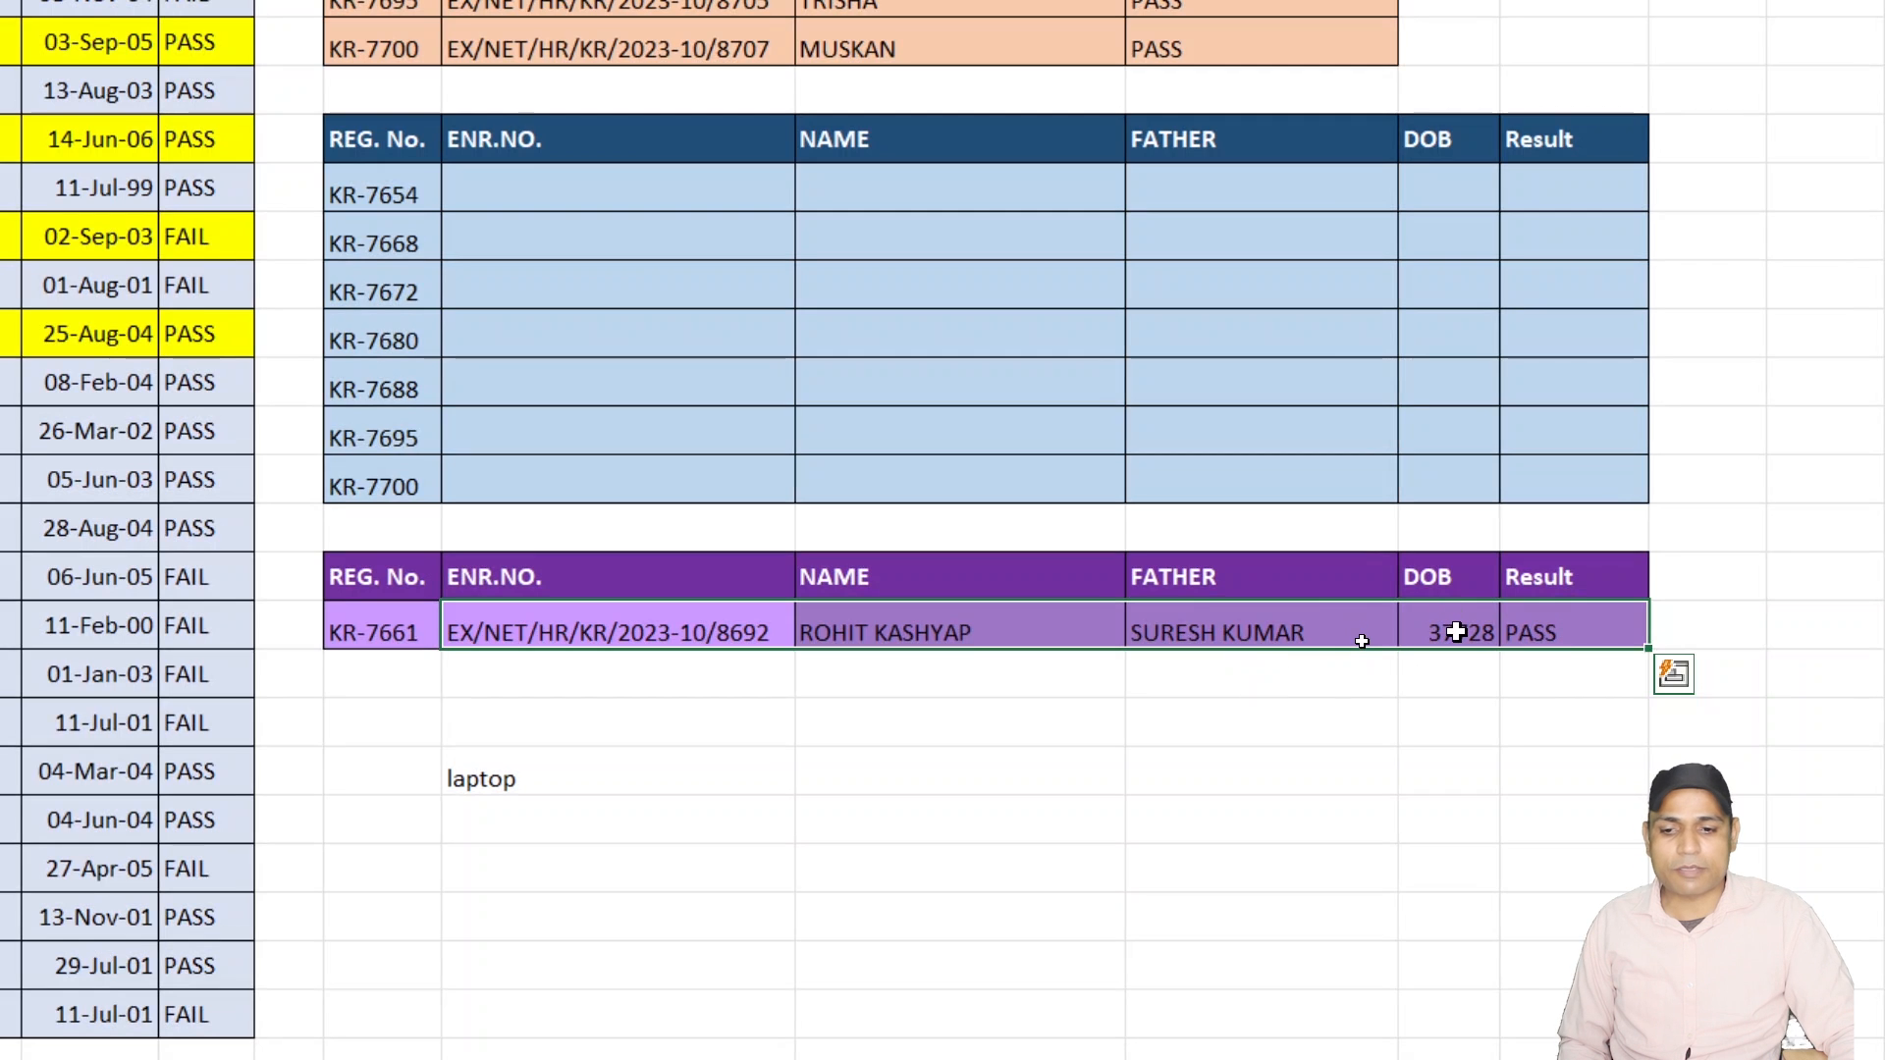
Format the green table's DOB values in M4:M10 as dates and fit column M's width to them.
{"action": "scroll", "coordinate": [1310, 496], "scroll_direction": "up", "scroll_amount": 5}
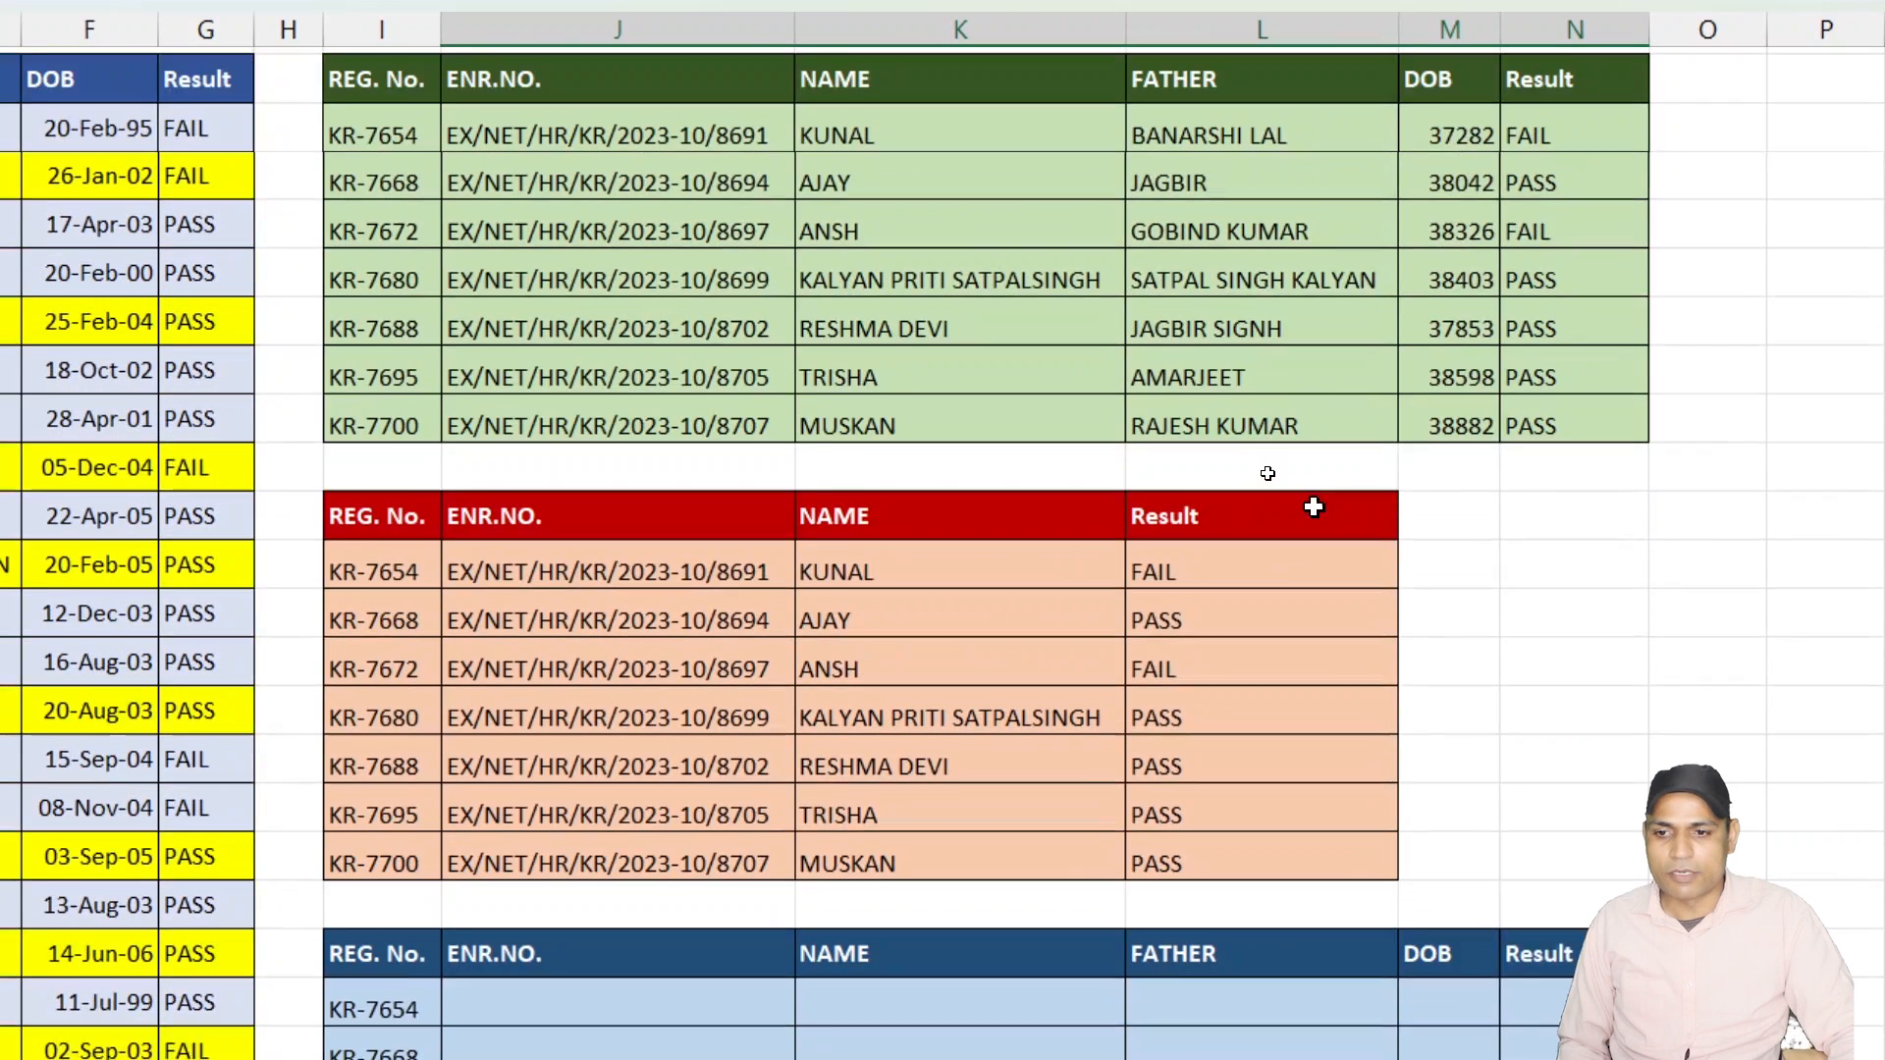
{"action": "scroll", "coordinate": [1314, 507], "scroll_direction": "up", "scroll_amount": 1}
{"action": "left_click_drag", "start_coordinate": [1466, 194], "coordinate": [1467, 470]}
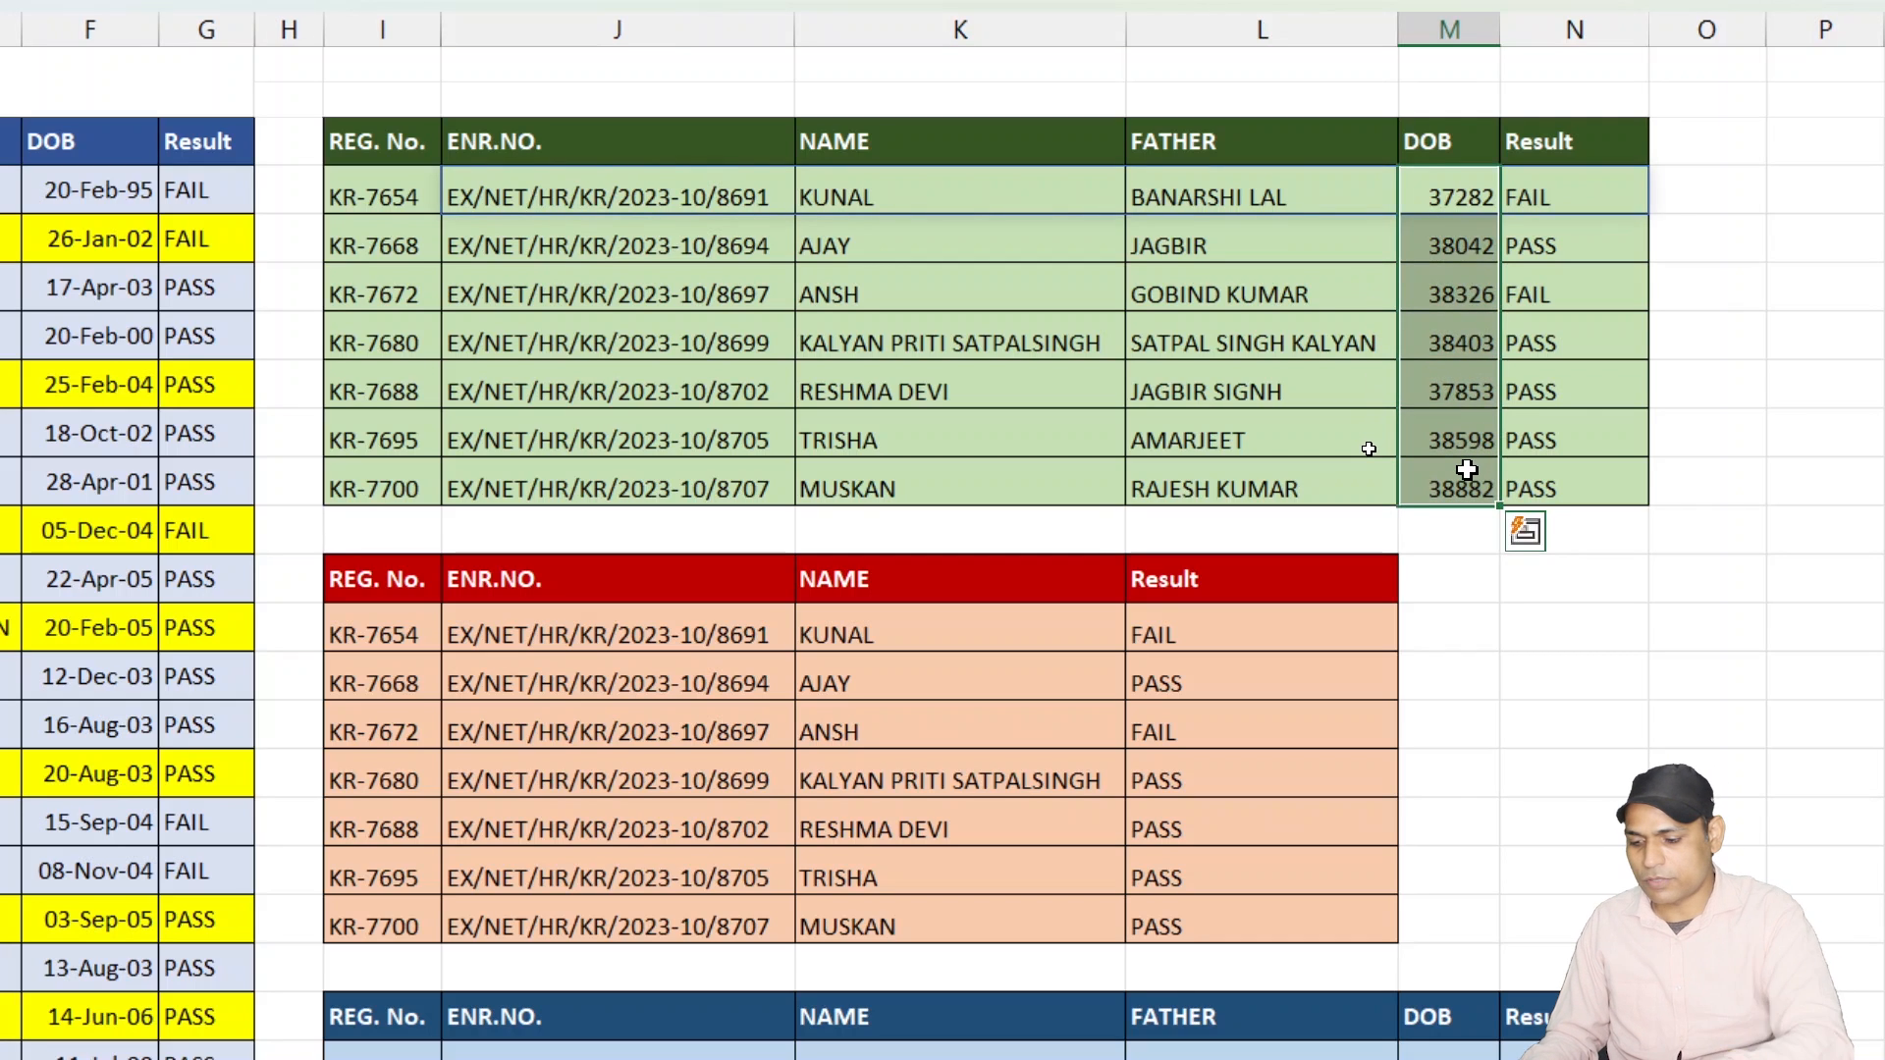
{"action": "key", "text": "ctrl+shift+3"}
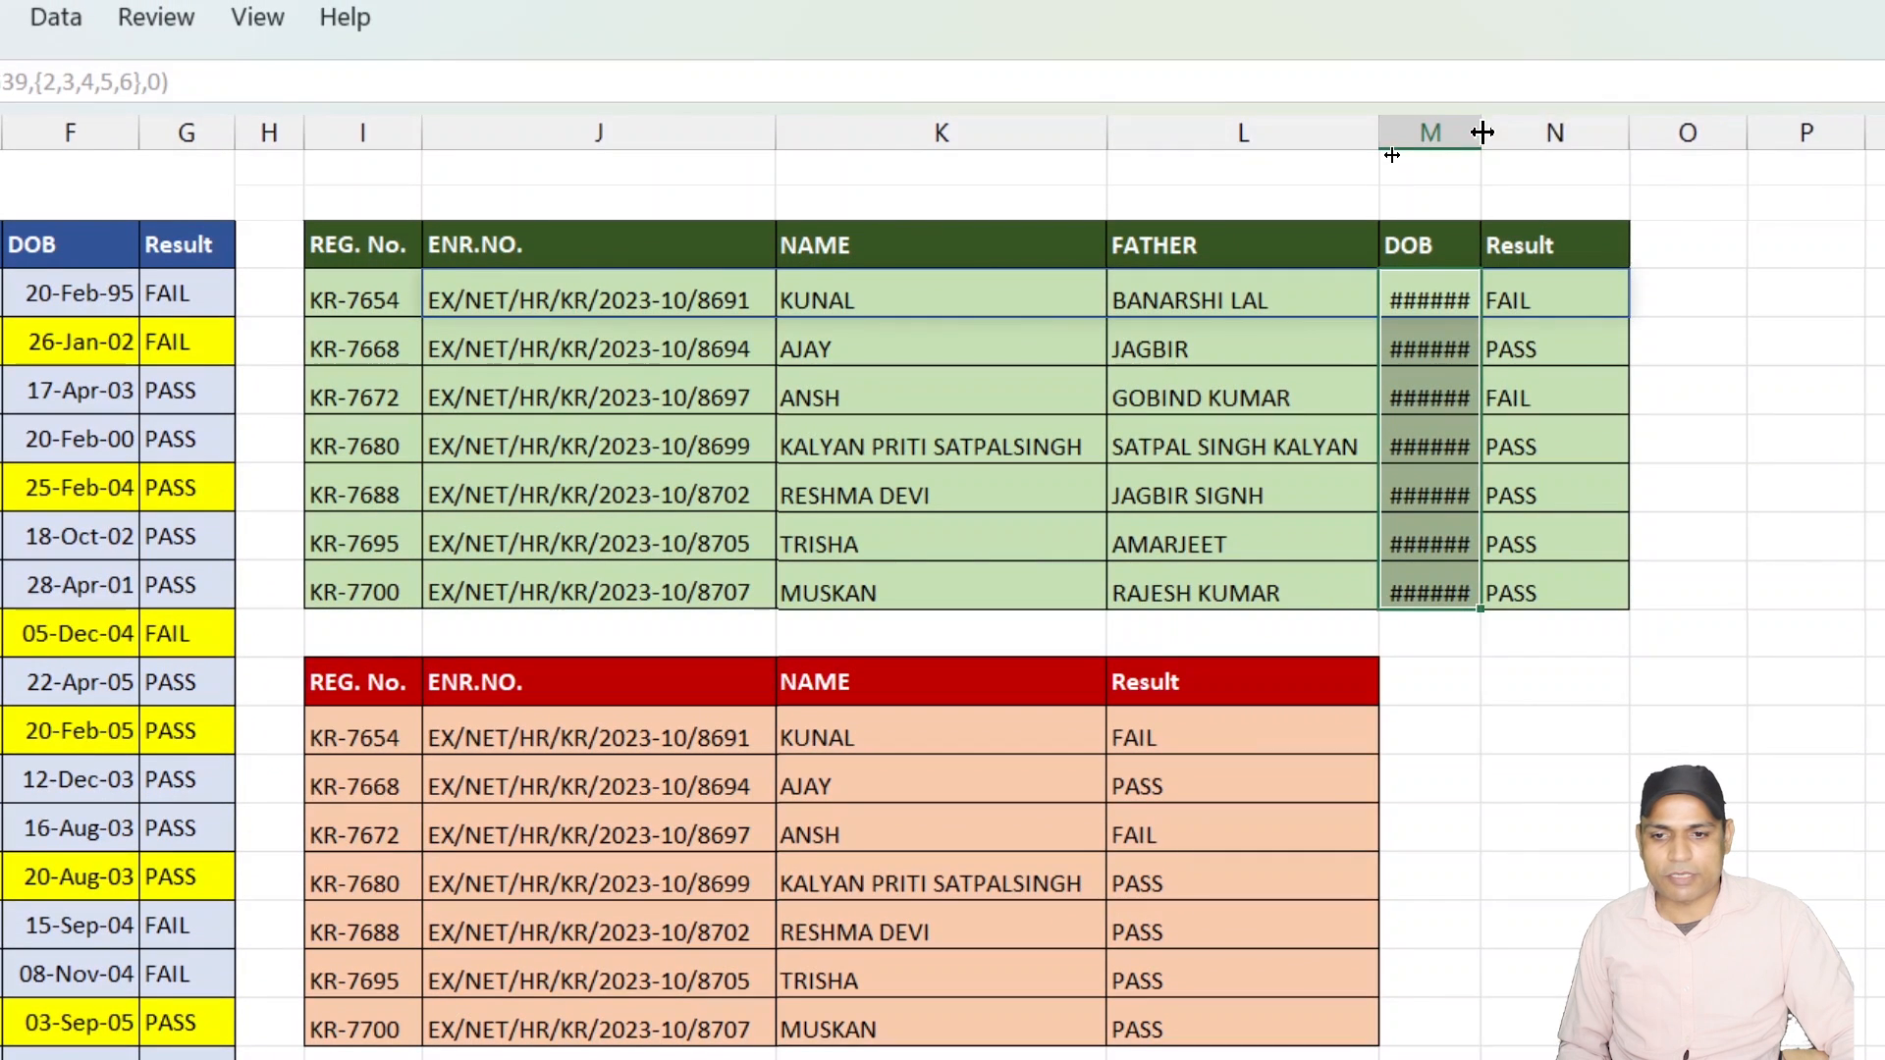
{"action": "double_click", "coordinate": [1495, 29]}
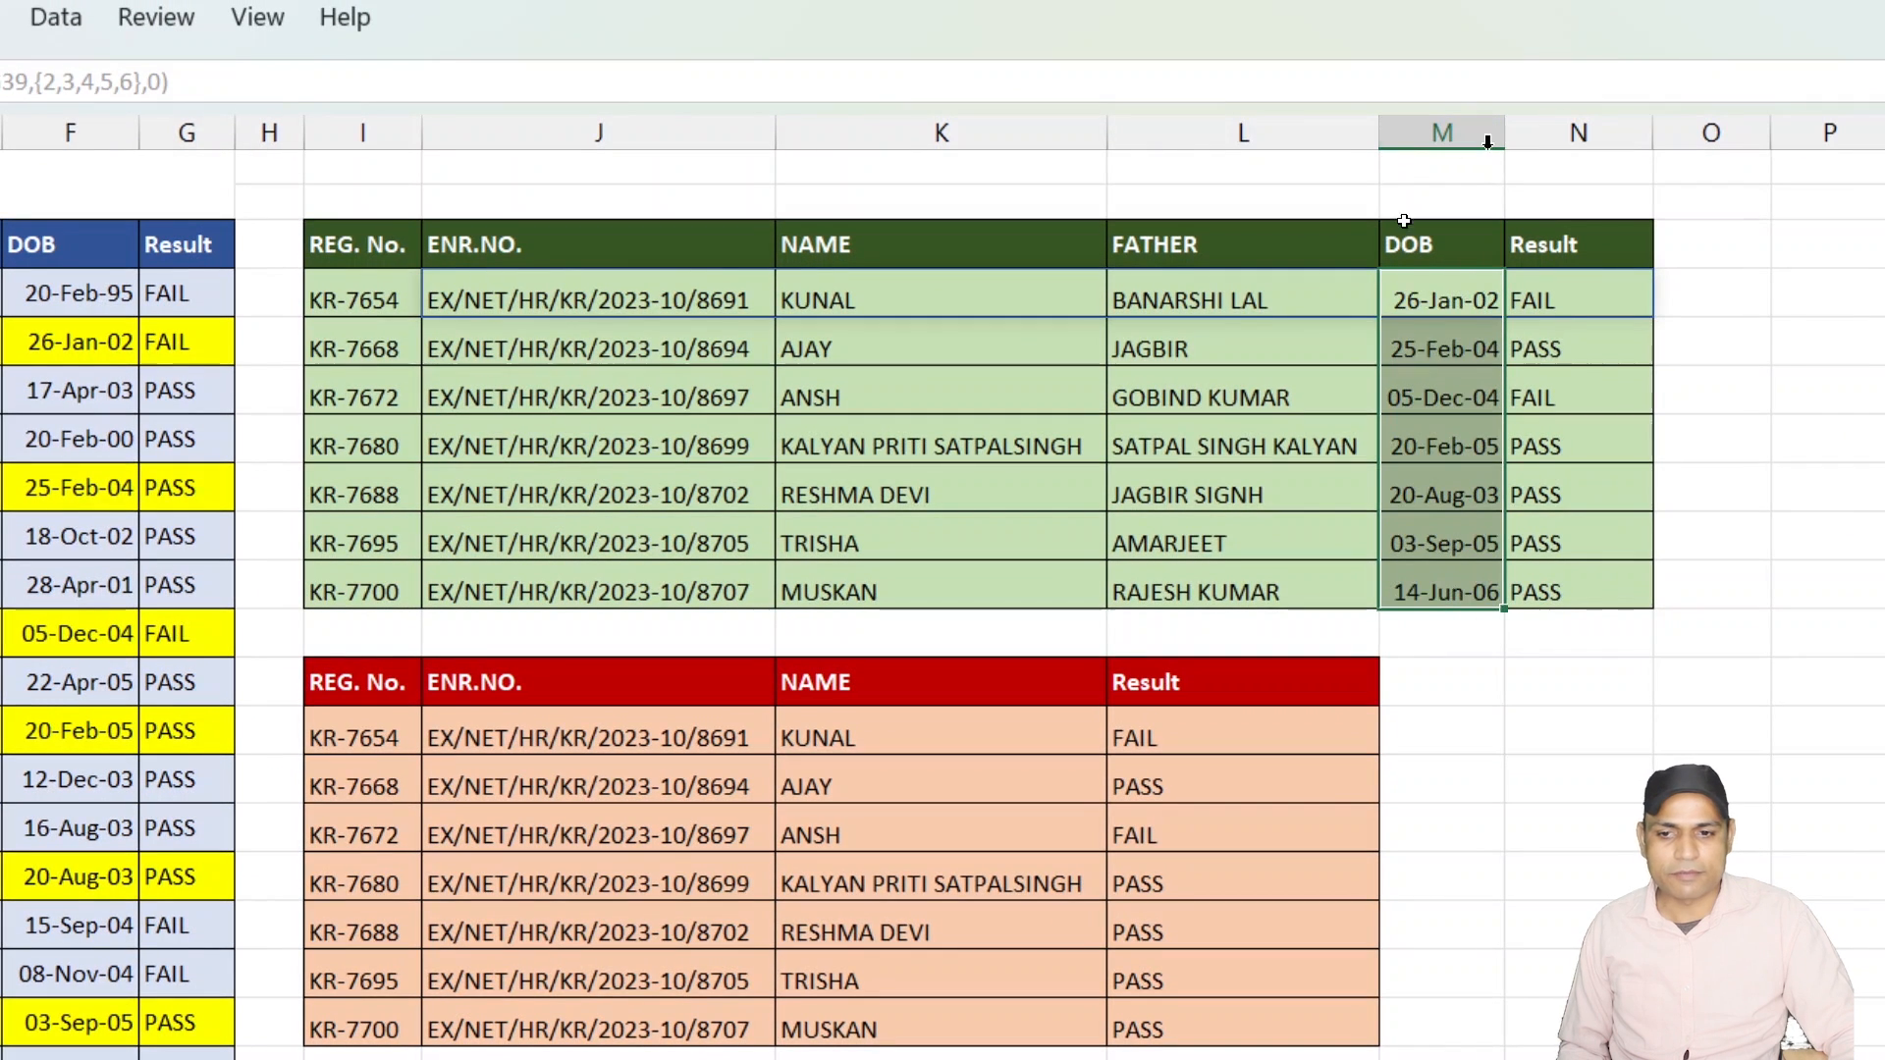
{"action": "left_click", "coordinate": [1544, 732]}
Review the empty blue table's rows and fields against the filled green, orange and purple tables.
{"action": "scroll", "coordinate": [1542, 731], "scroll_direction": "down", "scroll_amount": 4}
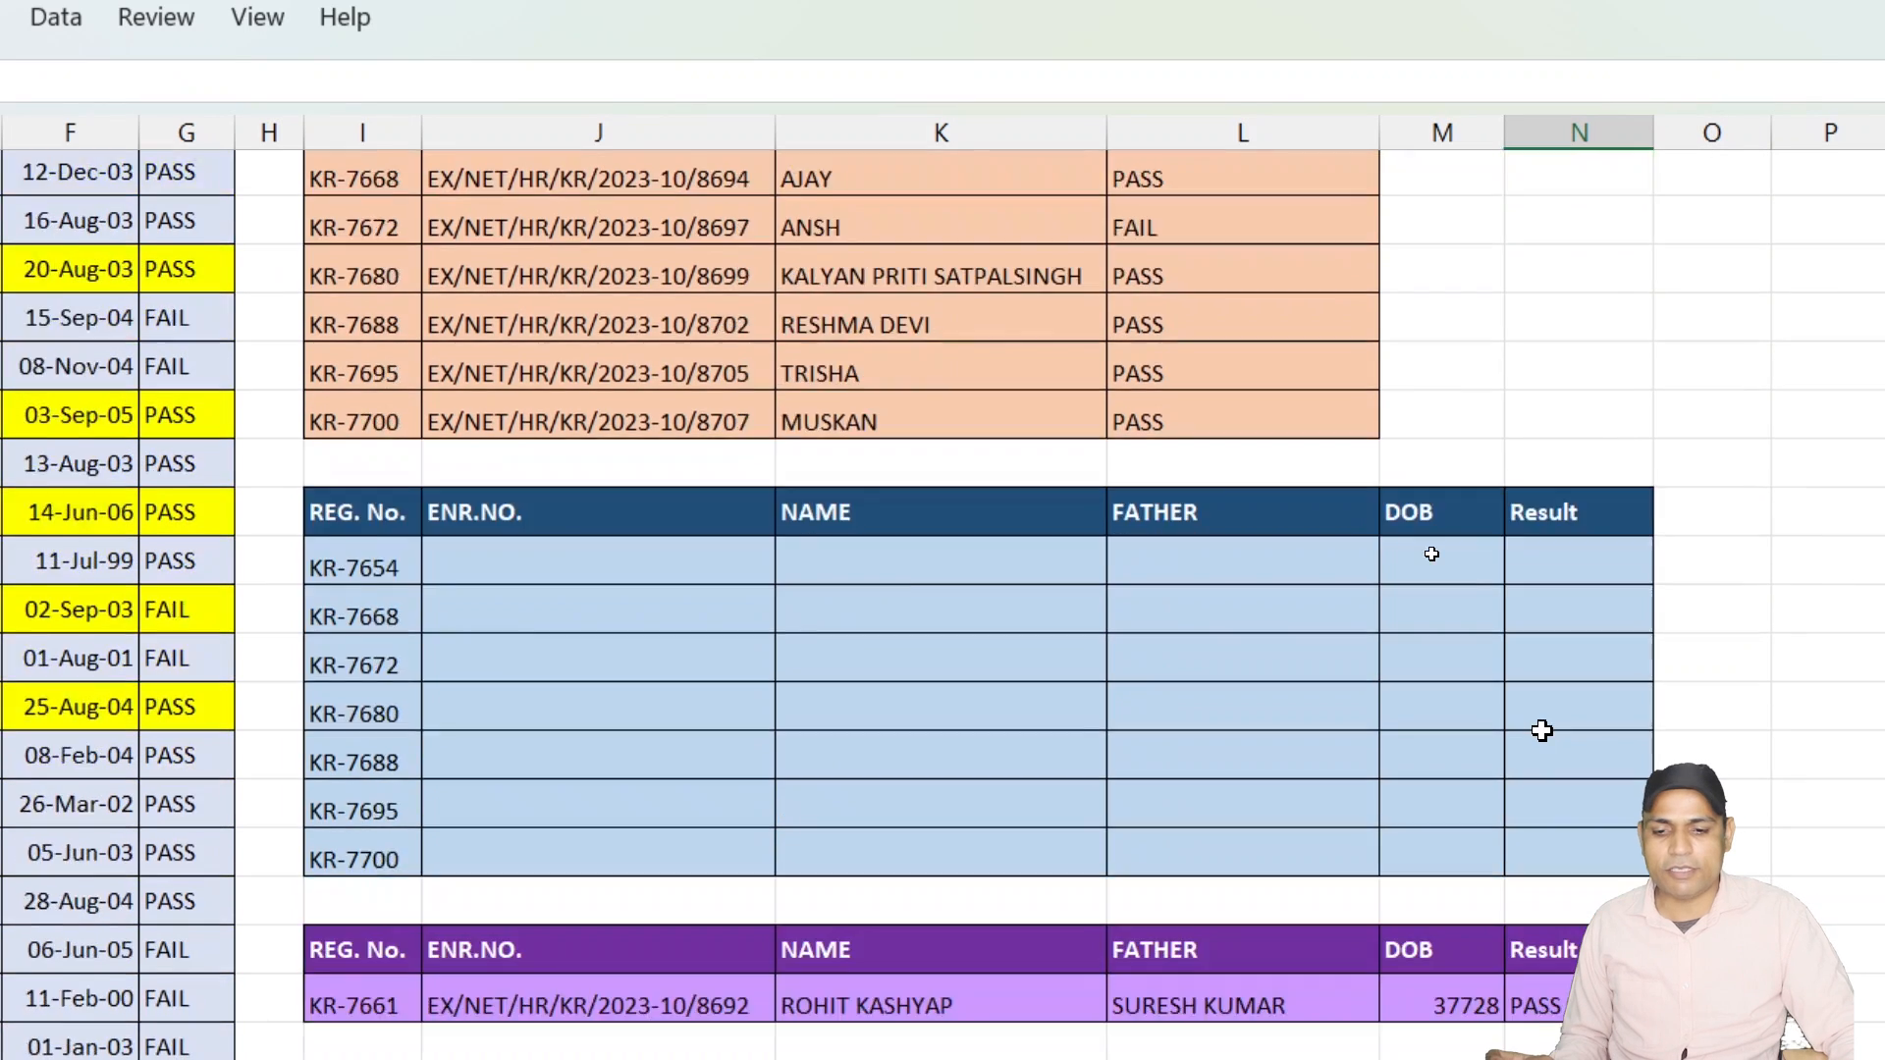
{"action": "scroll", "coordinate": [1542, 731], "scroll_direction": "down", "scroll_amount": 4}
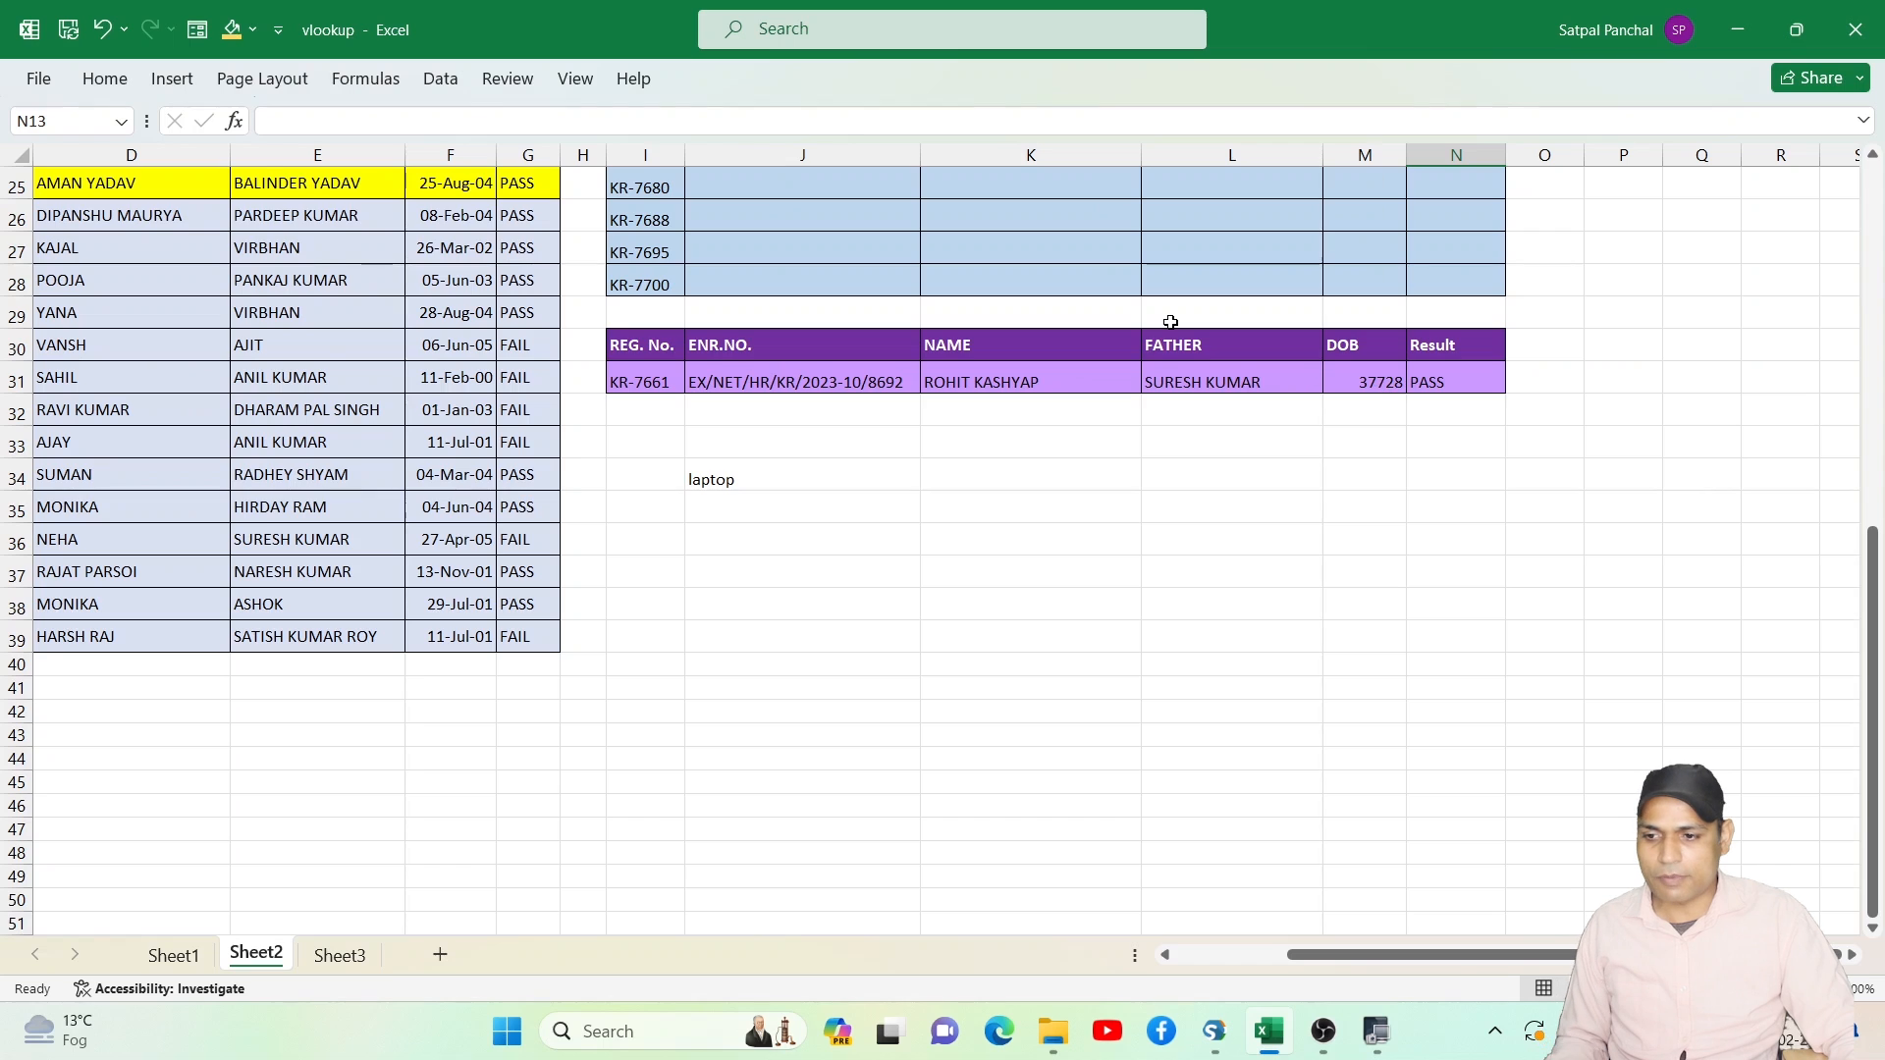
{"action": "scroll", "coordinate": [1168, 391], "scroll_direction": "up", "scroll_amount": 4}
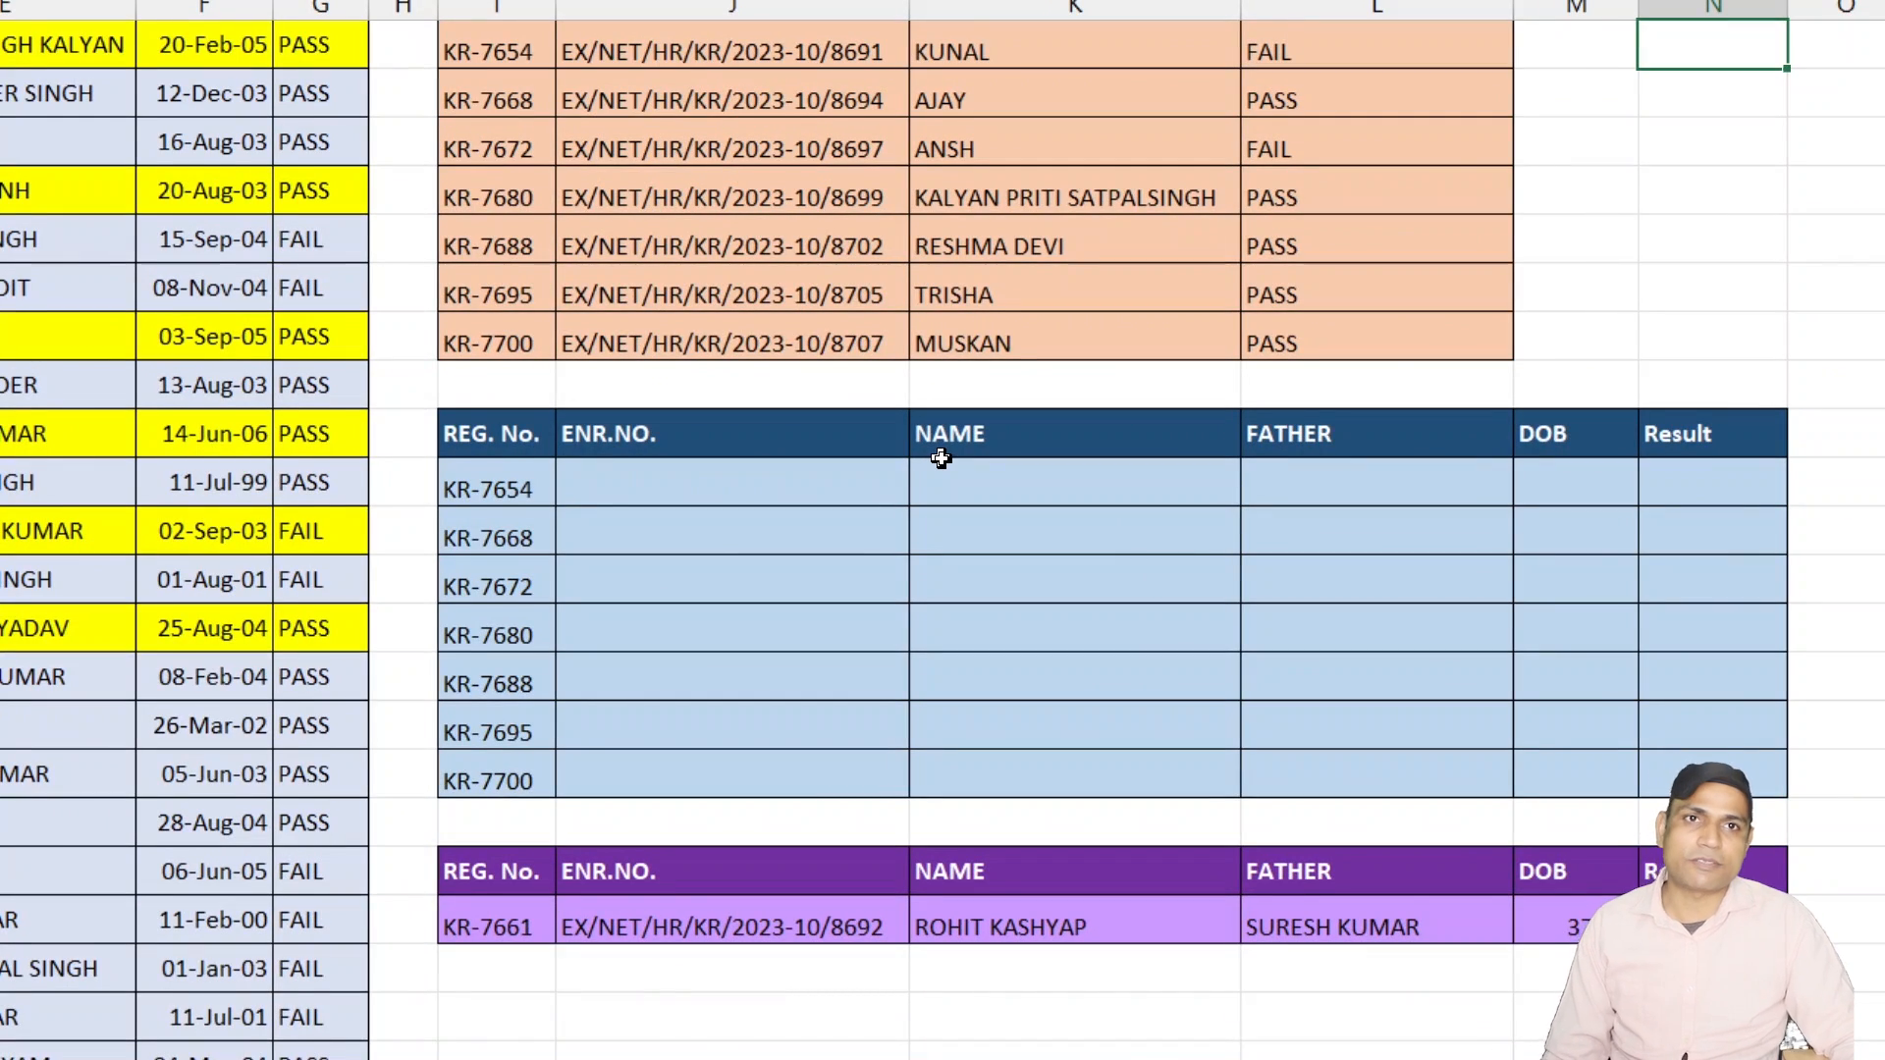
{"action": "scroll", "coordinate": [940, 459], "scroll_direction": "down", "scroll_amount": 1}
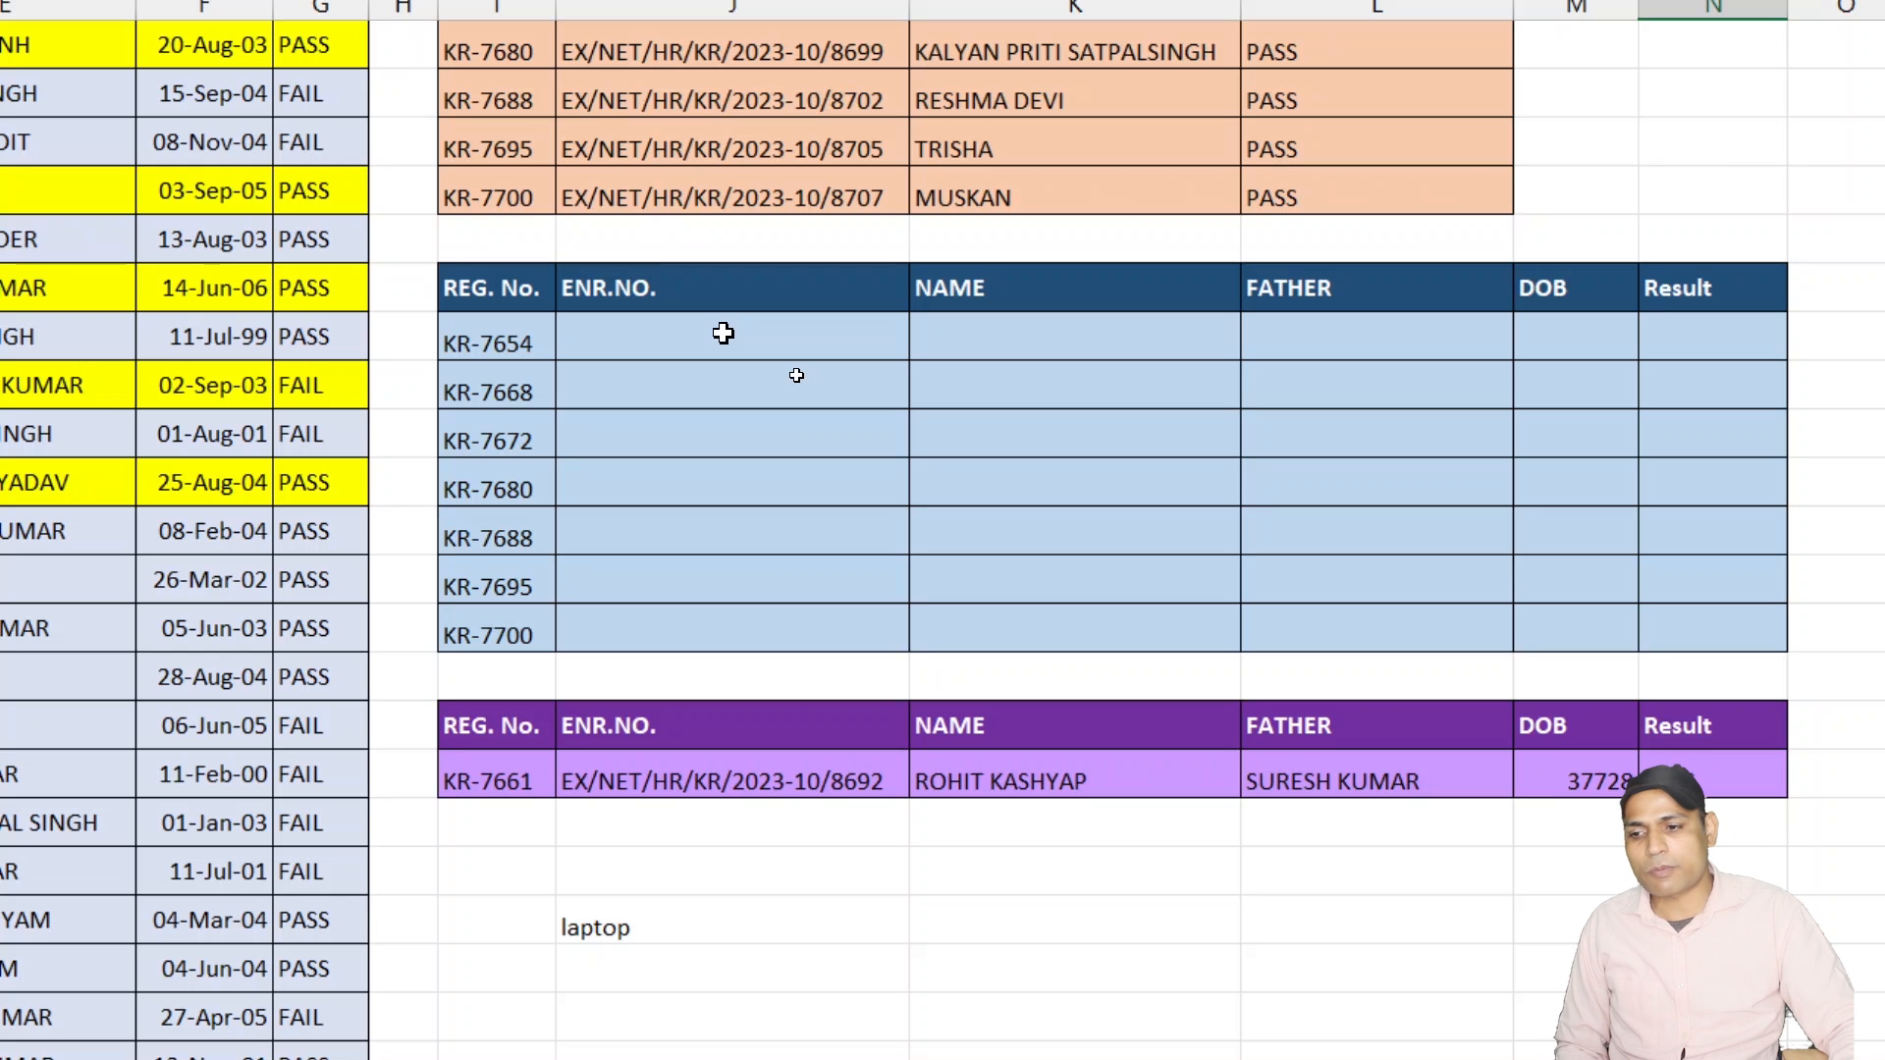
{"action": "left_click_drag", "start_coordinate": [676, 334], "coordinate": [1474, 625]}
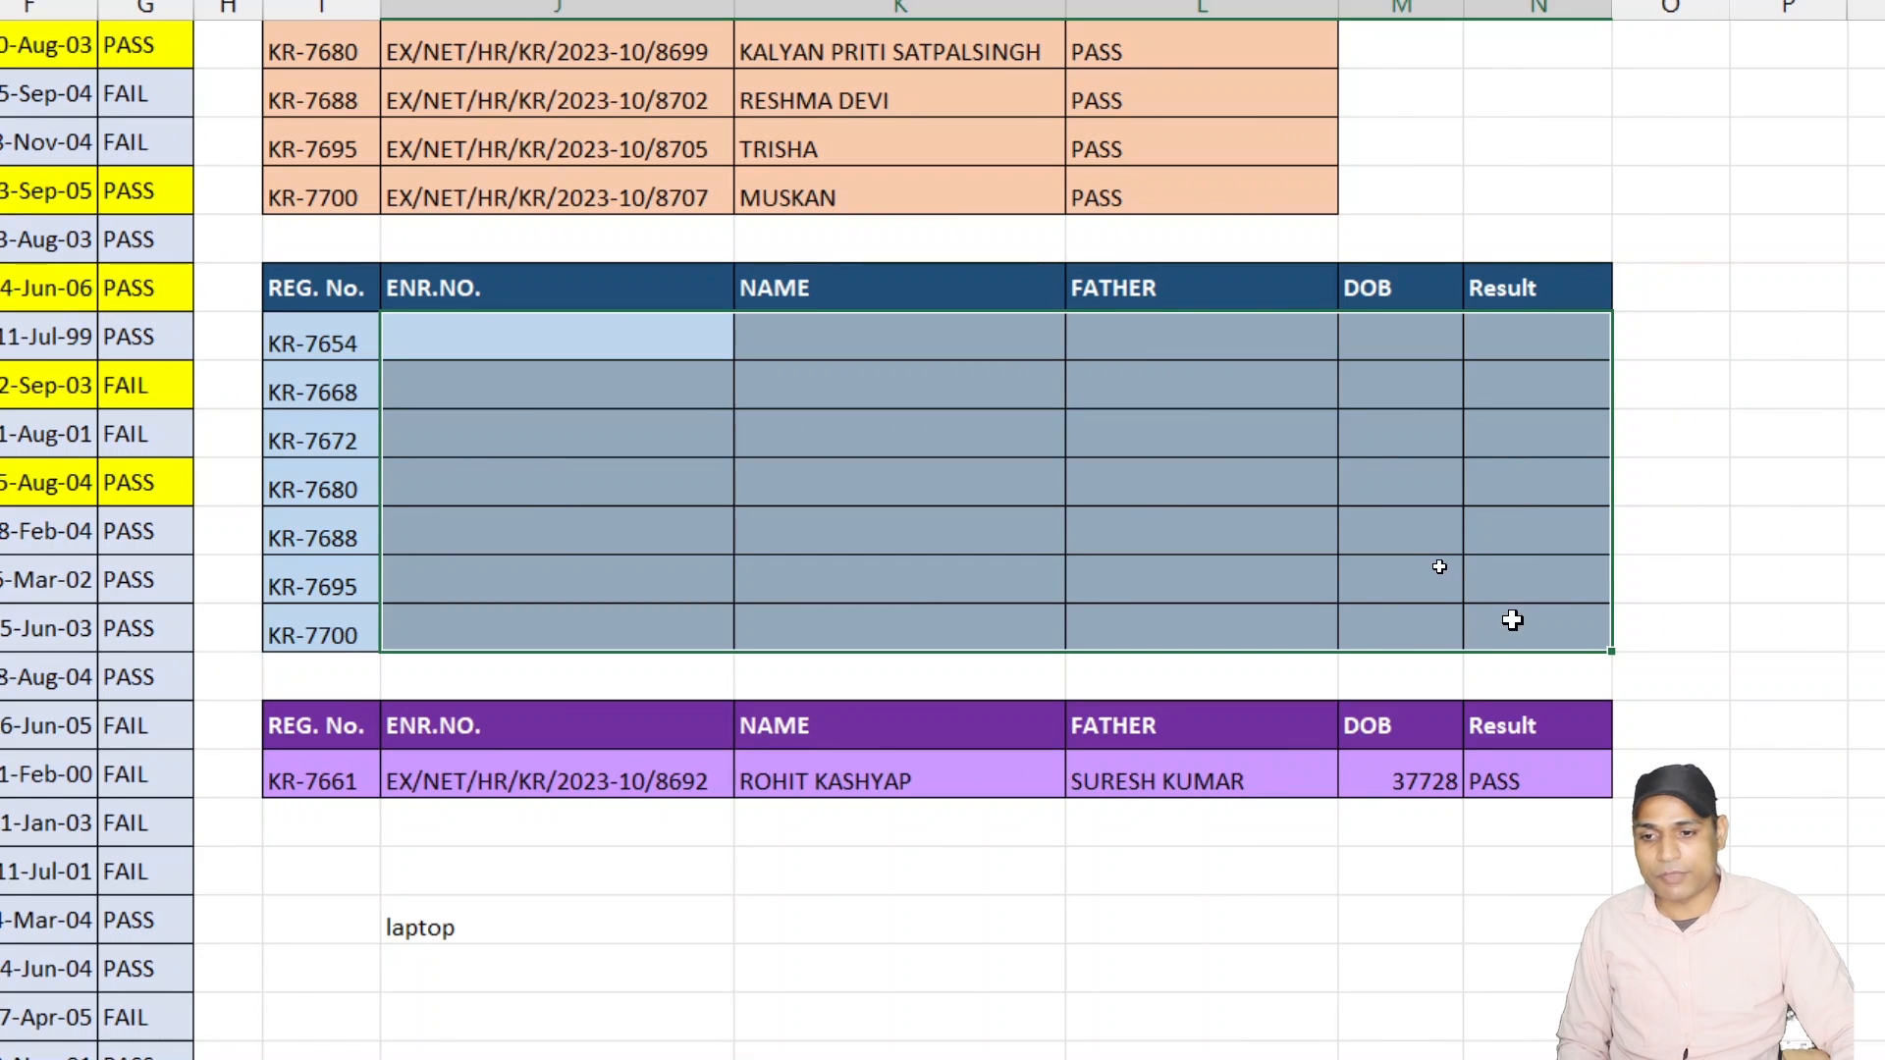
{"action": "left_click", "coordinate": [1414, 568]}
{"action": "left_click_drag", "start_coordinate": [828, 275], "coordinate": [1166, 288]}
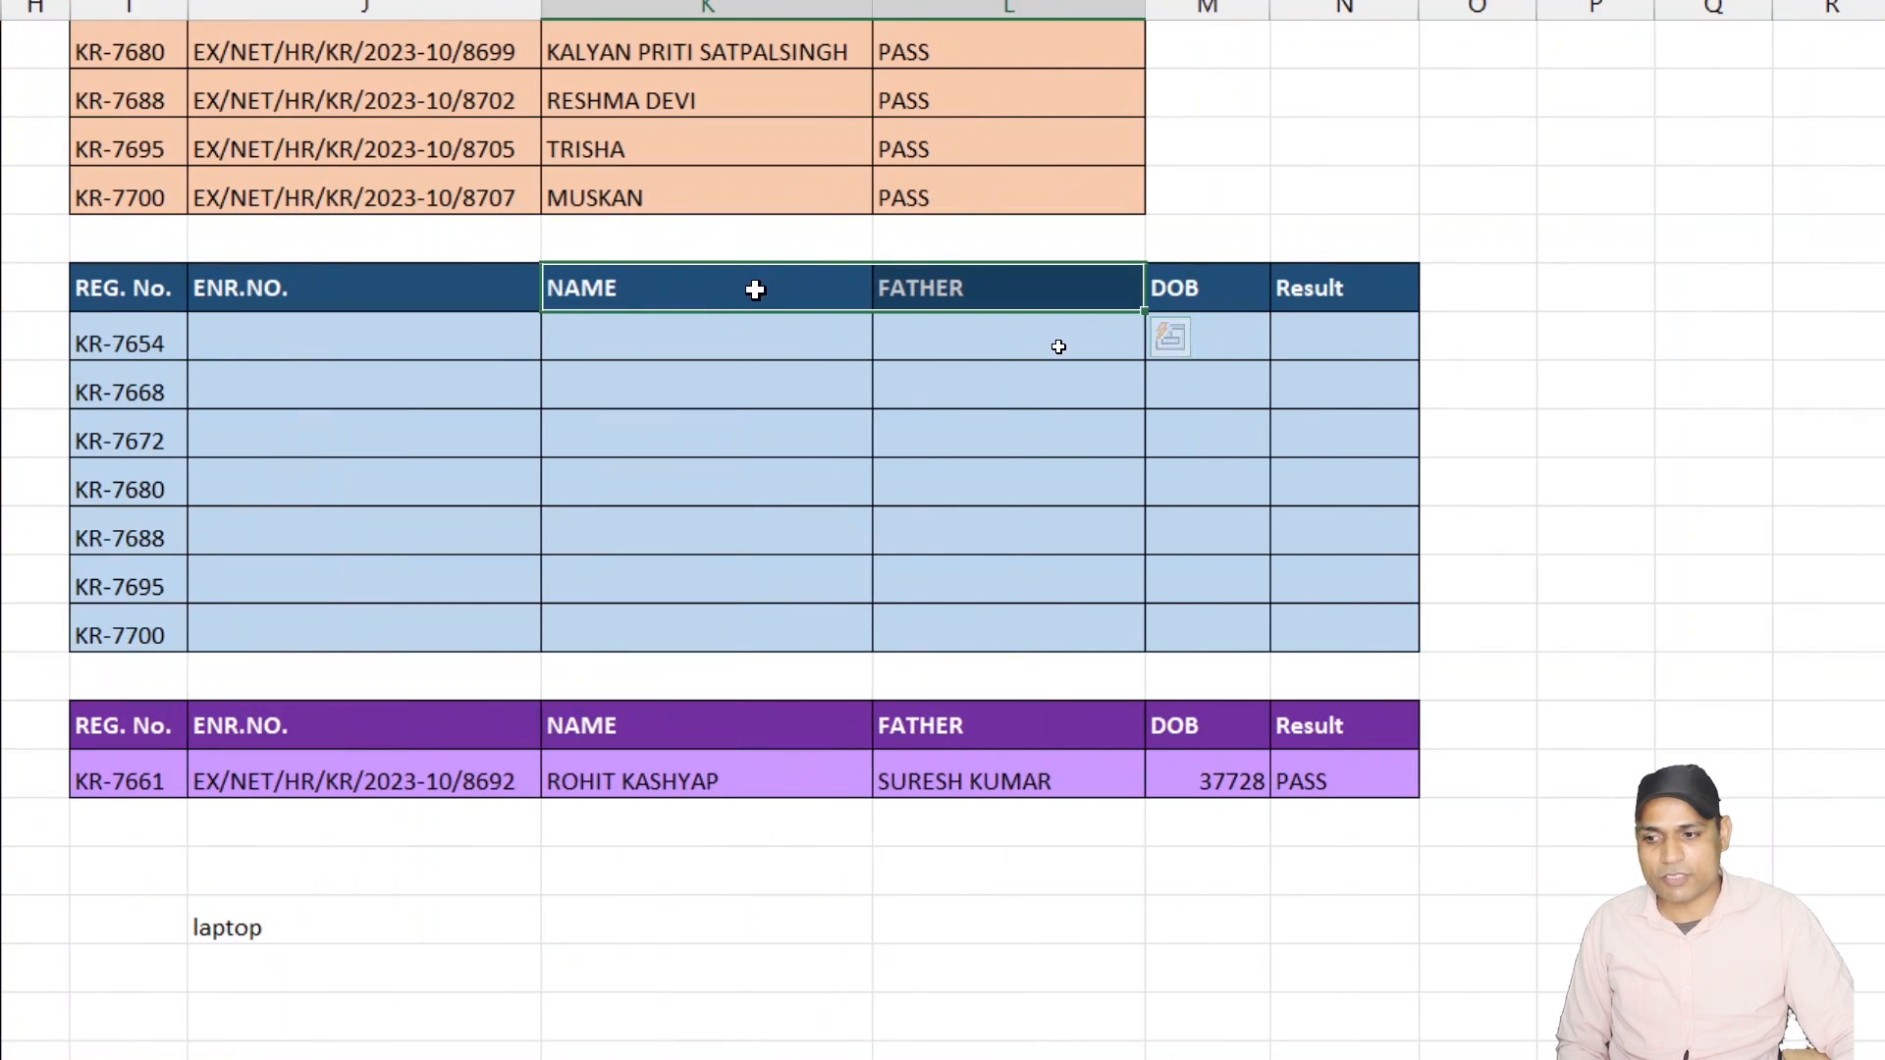
{"action": "left_click", "coordinate": [1575, 290]}
{"action": "left_click_drag", "start_coordinate": [736, 290], "coordinate": [757, 639]}
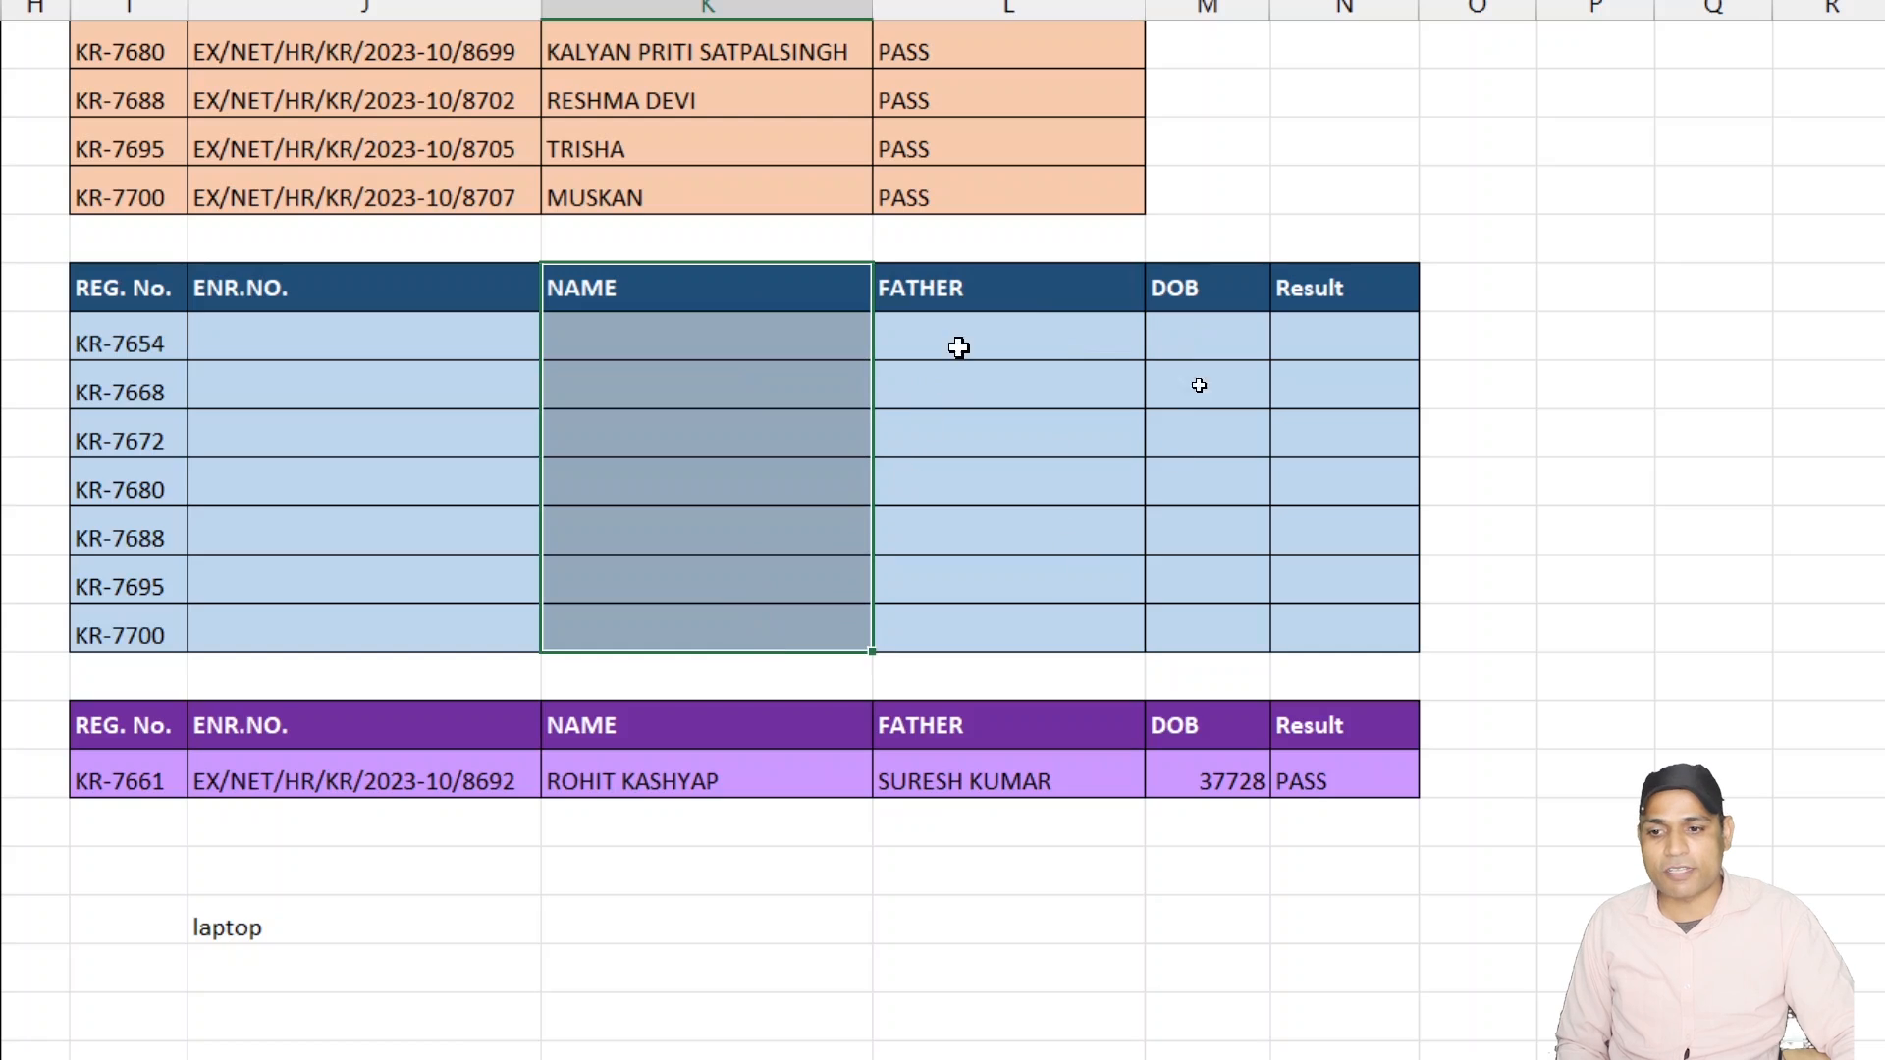
{"action": "scroll", "coordinate": [269, 362], "scroll_direction": "up", "scroll_amount": 5}
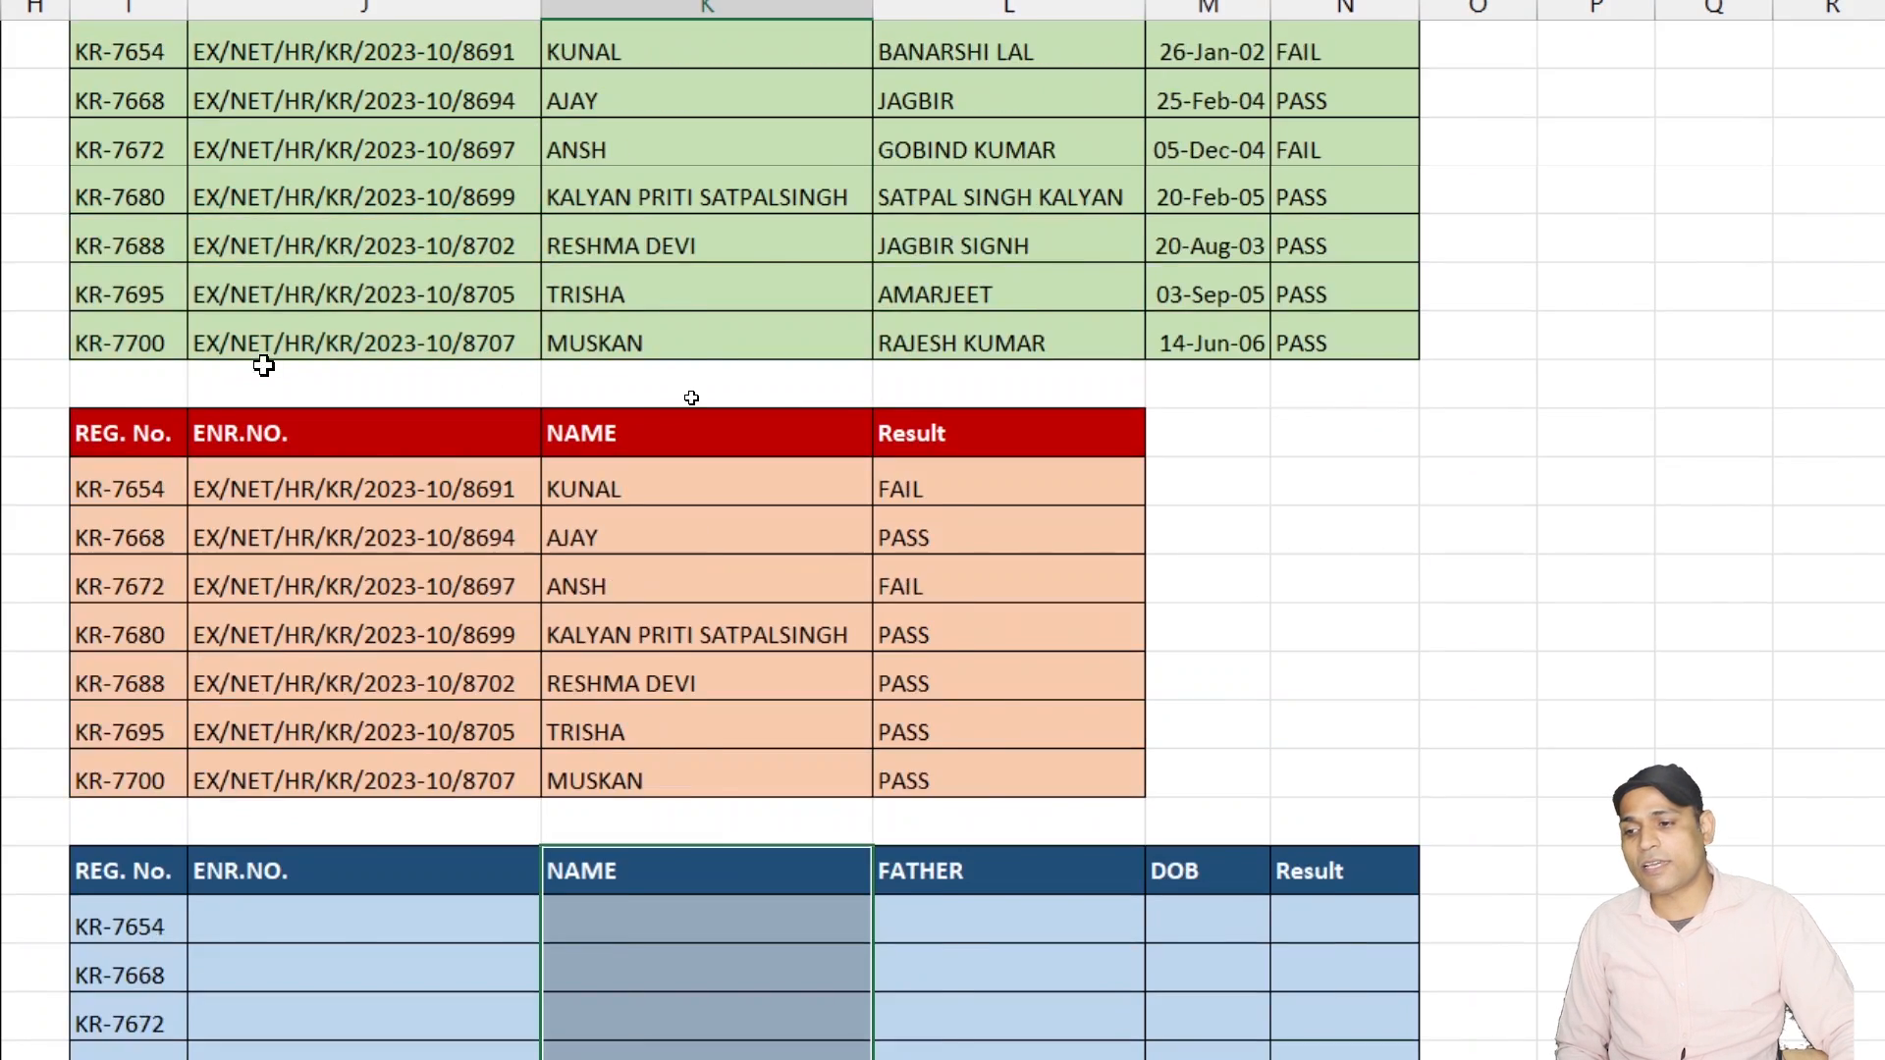
{"action": "scroll", "coordinate": [1620, 668], "scroll_direction": "down", "scroll_amount": 5}
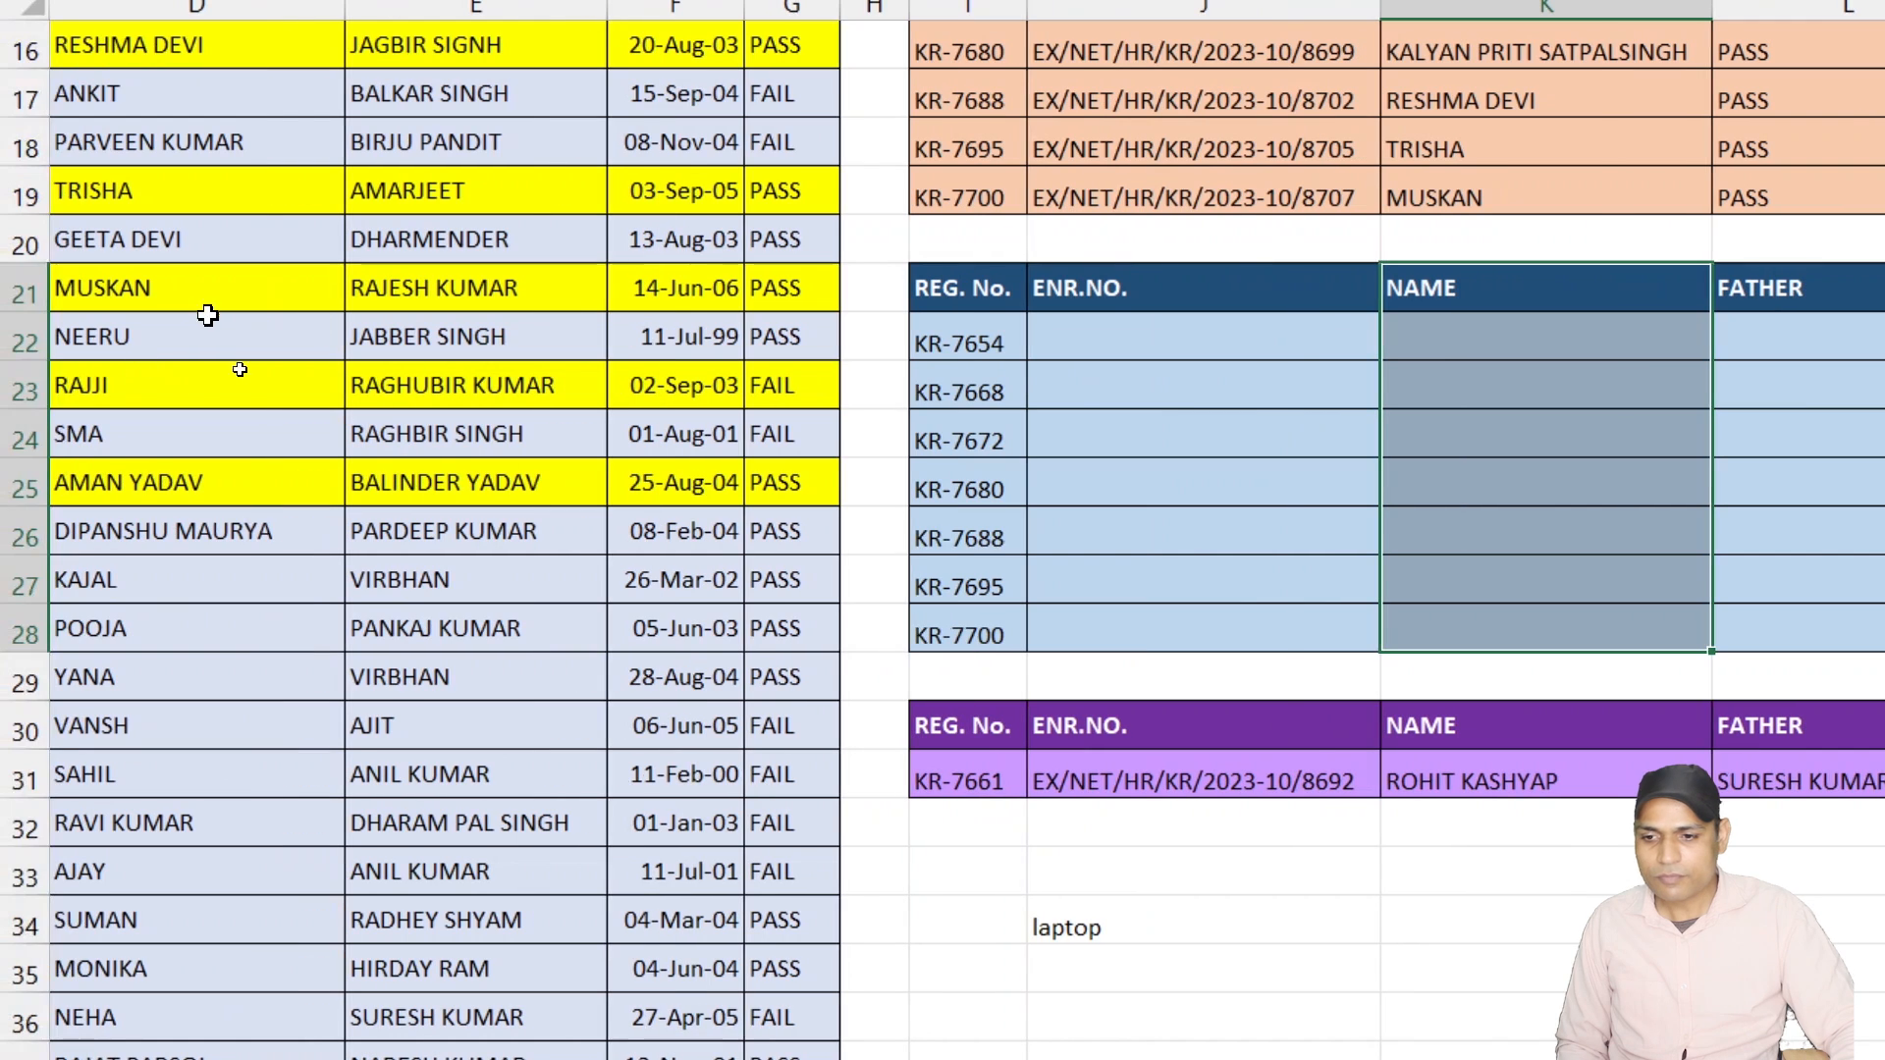
{"action": "left_click", "coordinate": [1248, 349]}
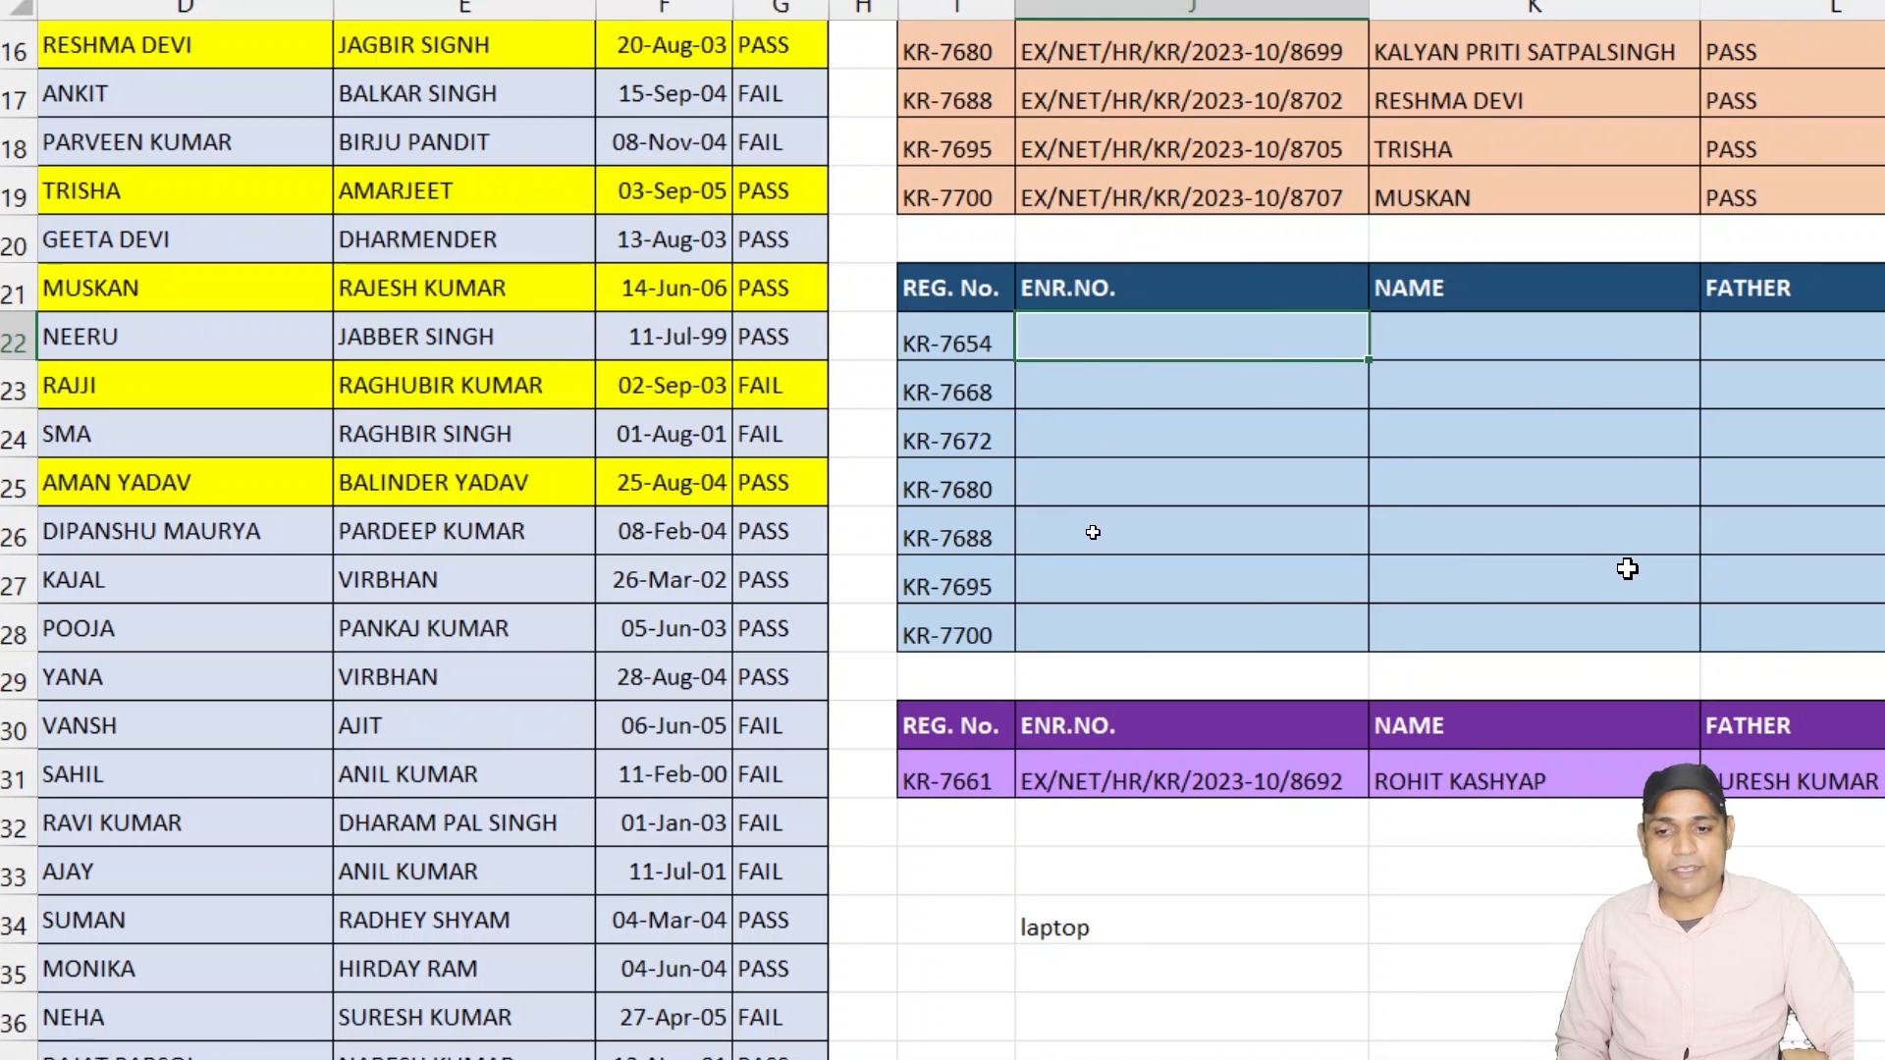
{"action": "scroll", "coordinate": [1629, 568], "scroll_direction": "up", "scroll_amount": 1}
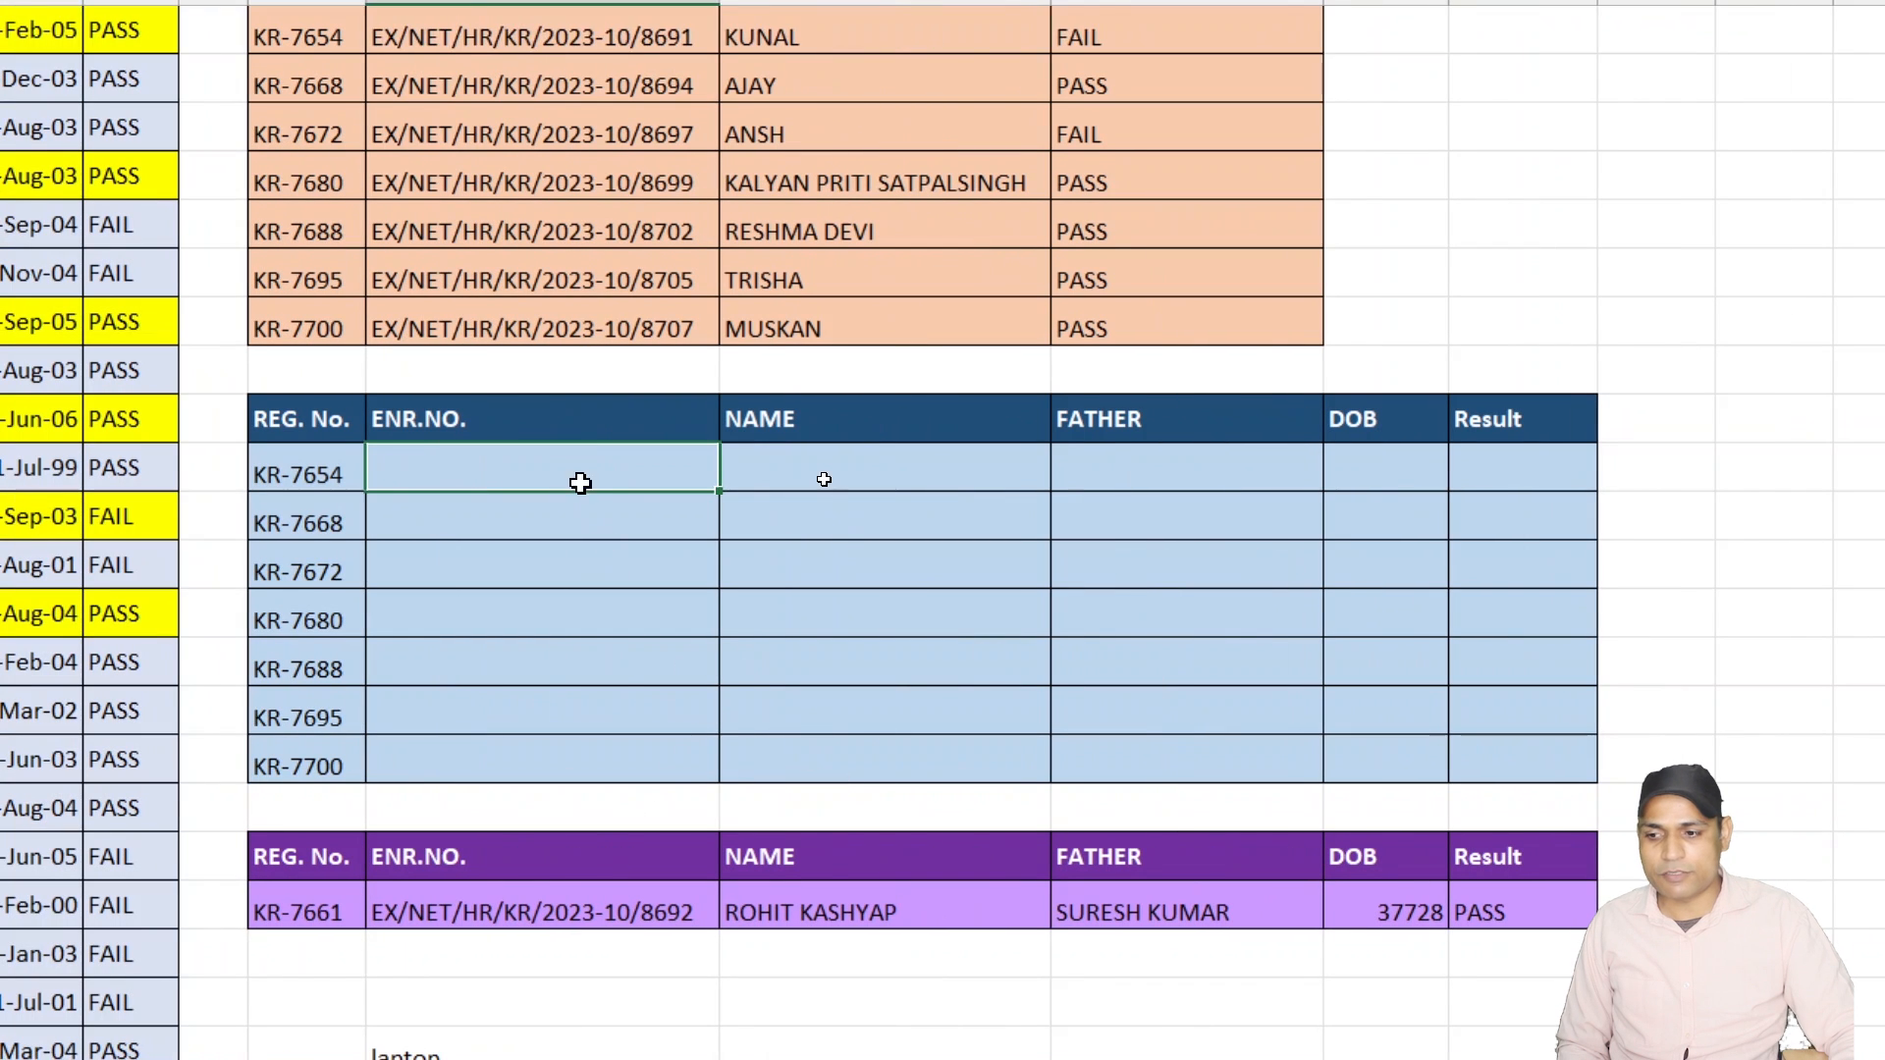
Select the blue table's empty range J22:N28 and start a VLOOKUP formula in it.
{"action": "left_click_drag", "start_coordinate": [572, 471], "coordinate": [1477, 758]}
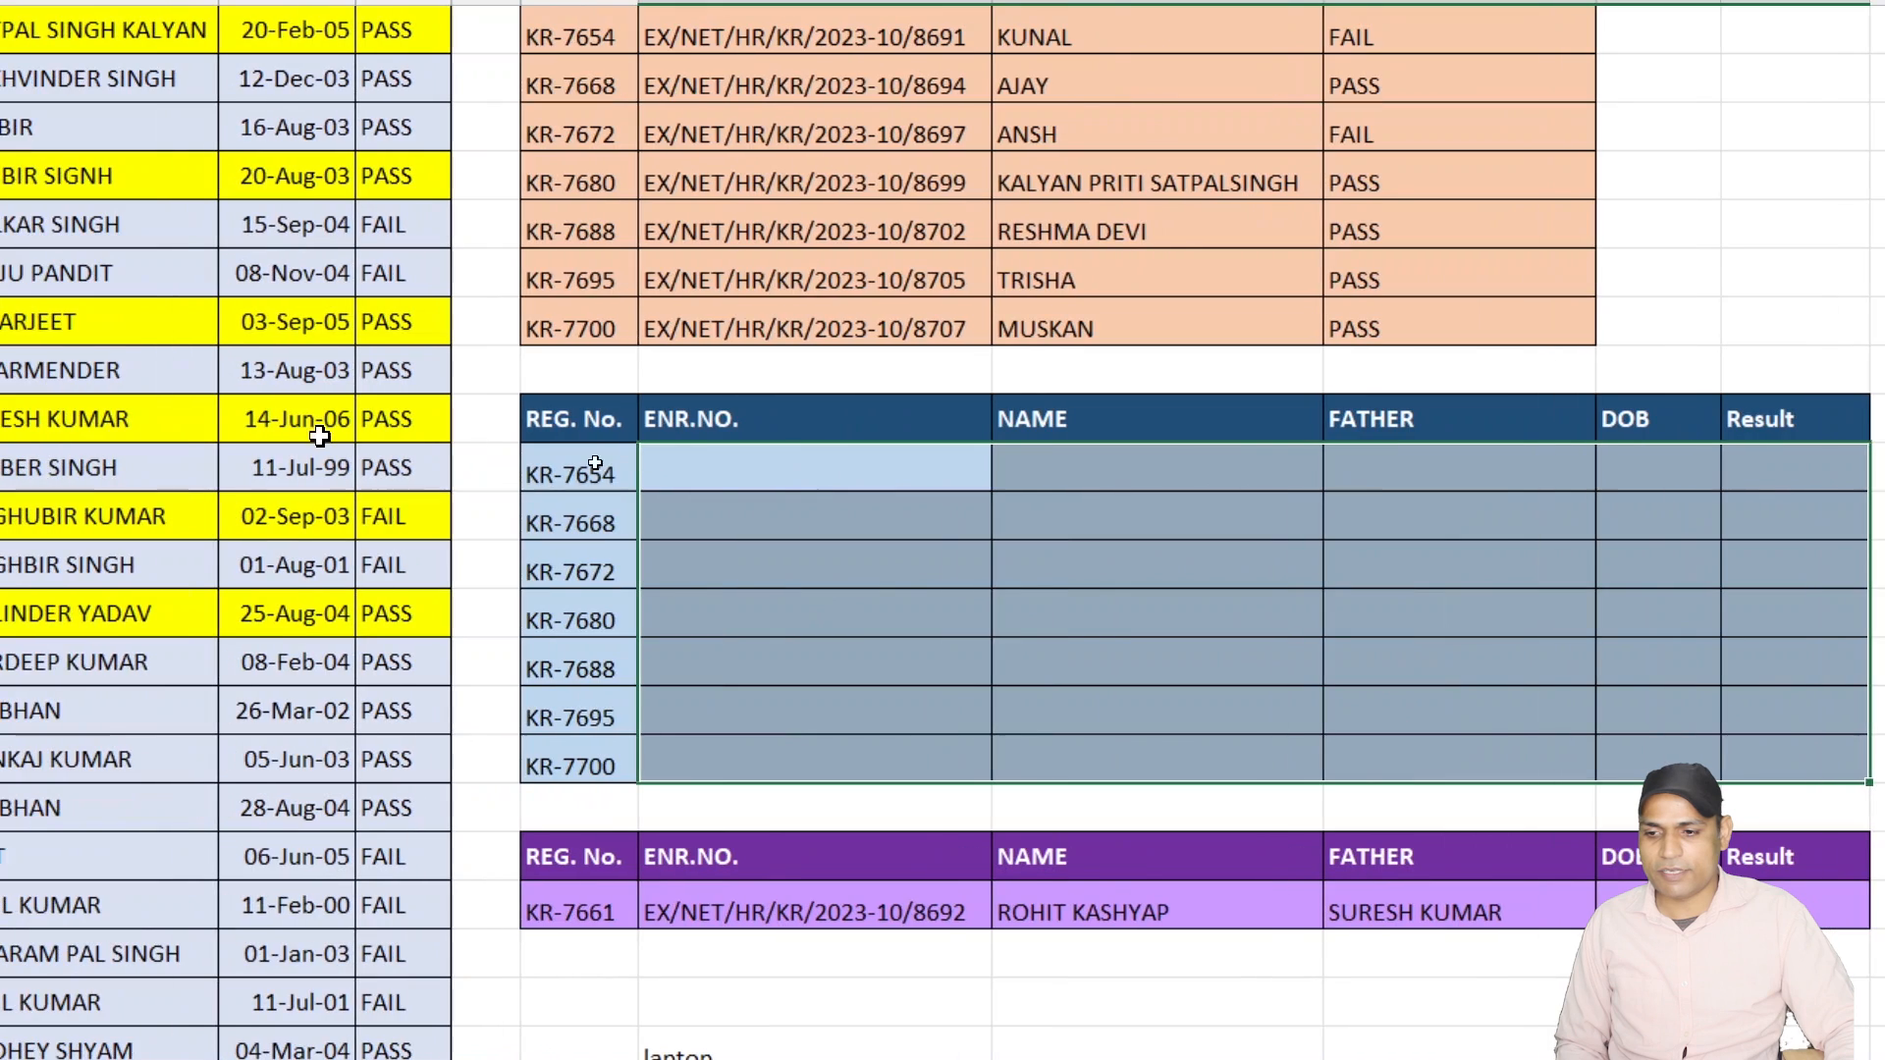
{"action": "type", "text": "="}
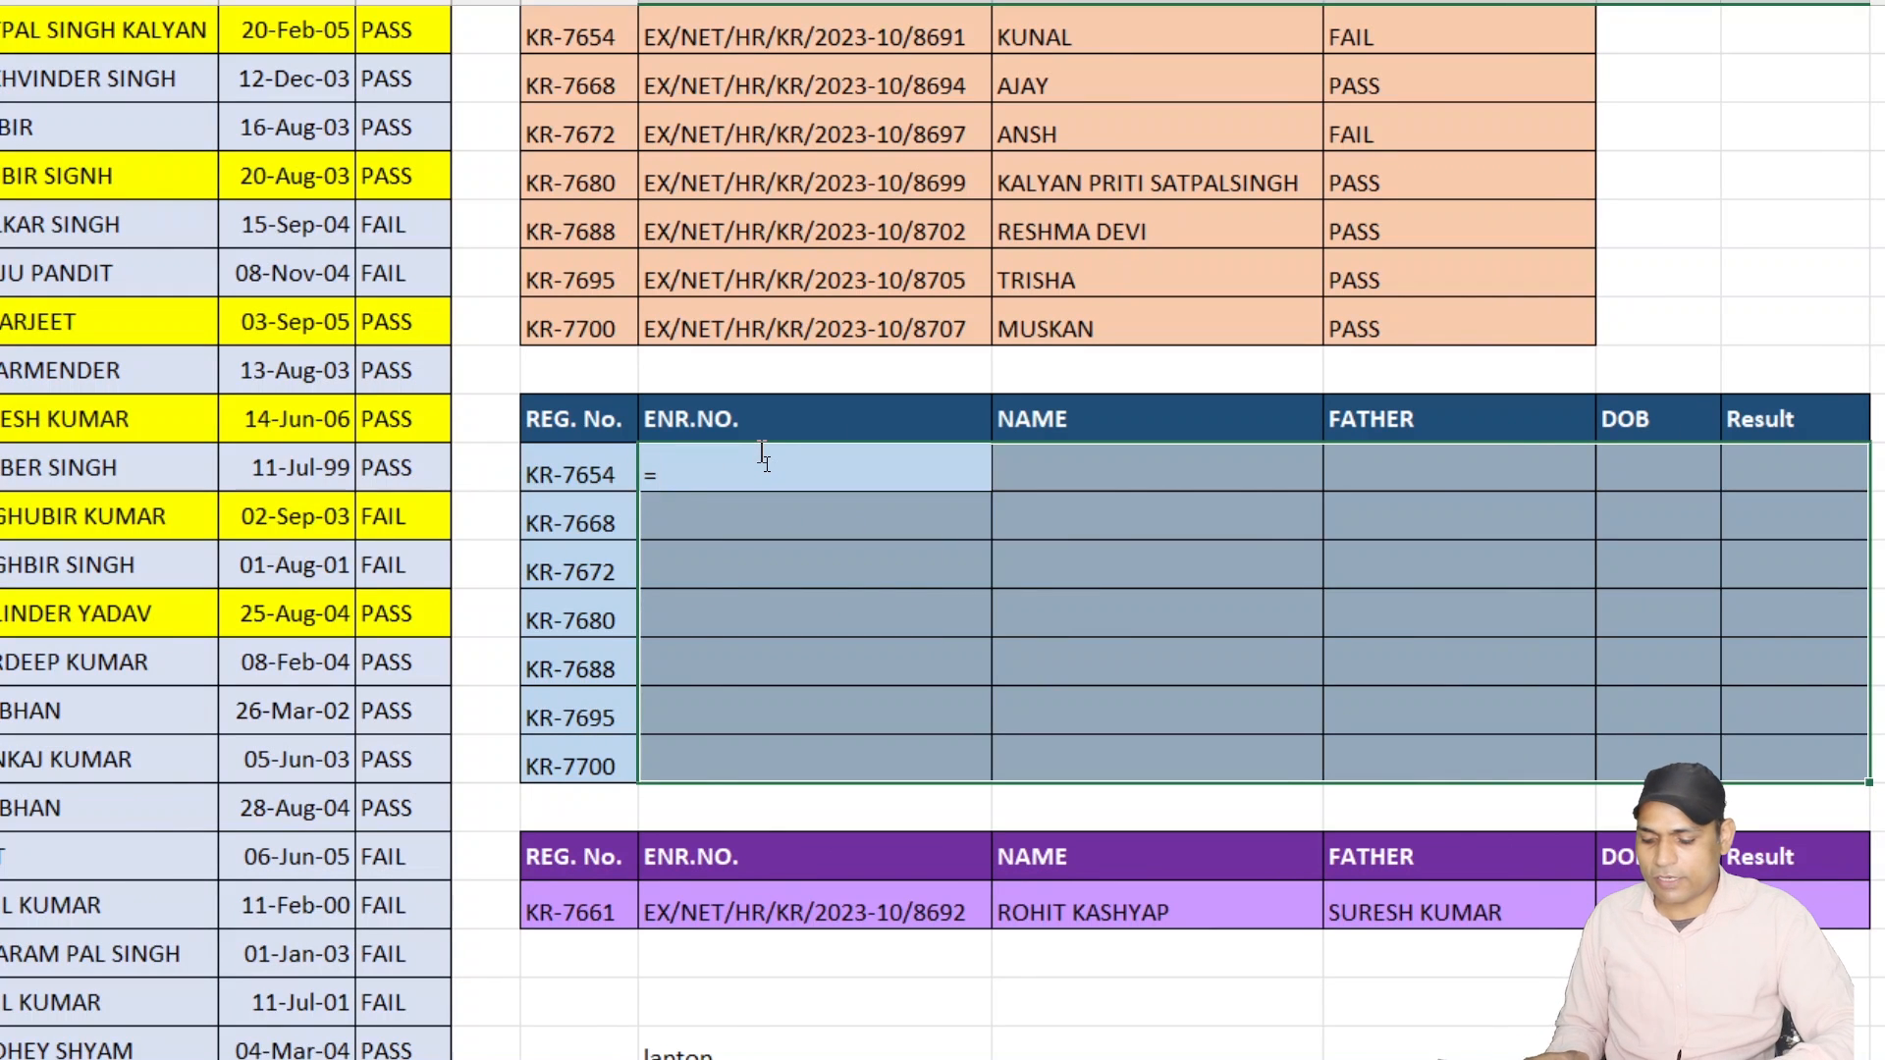
{"action": "type", "text": "vl"}
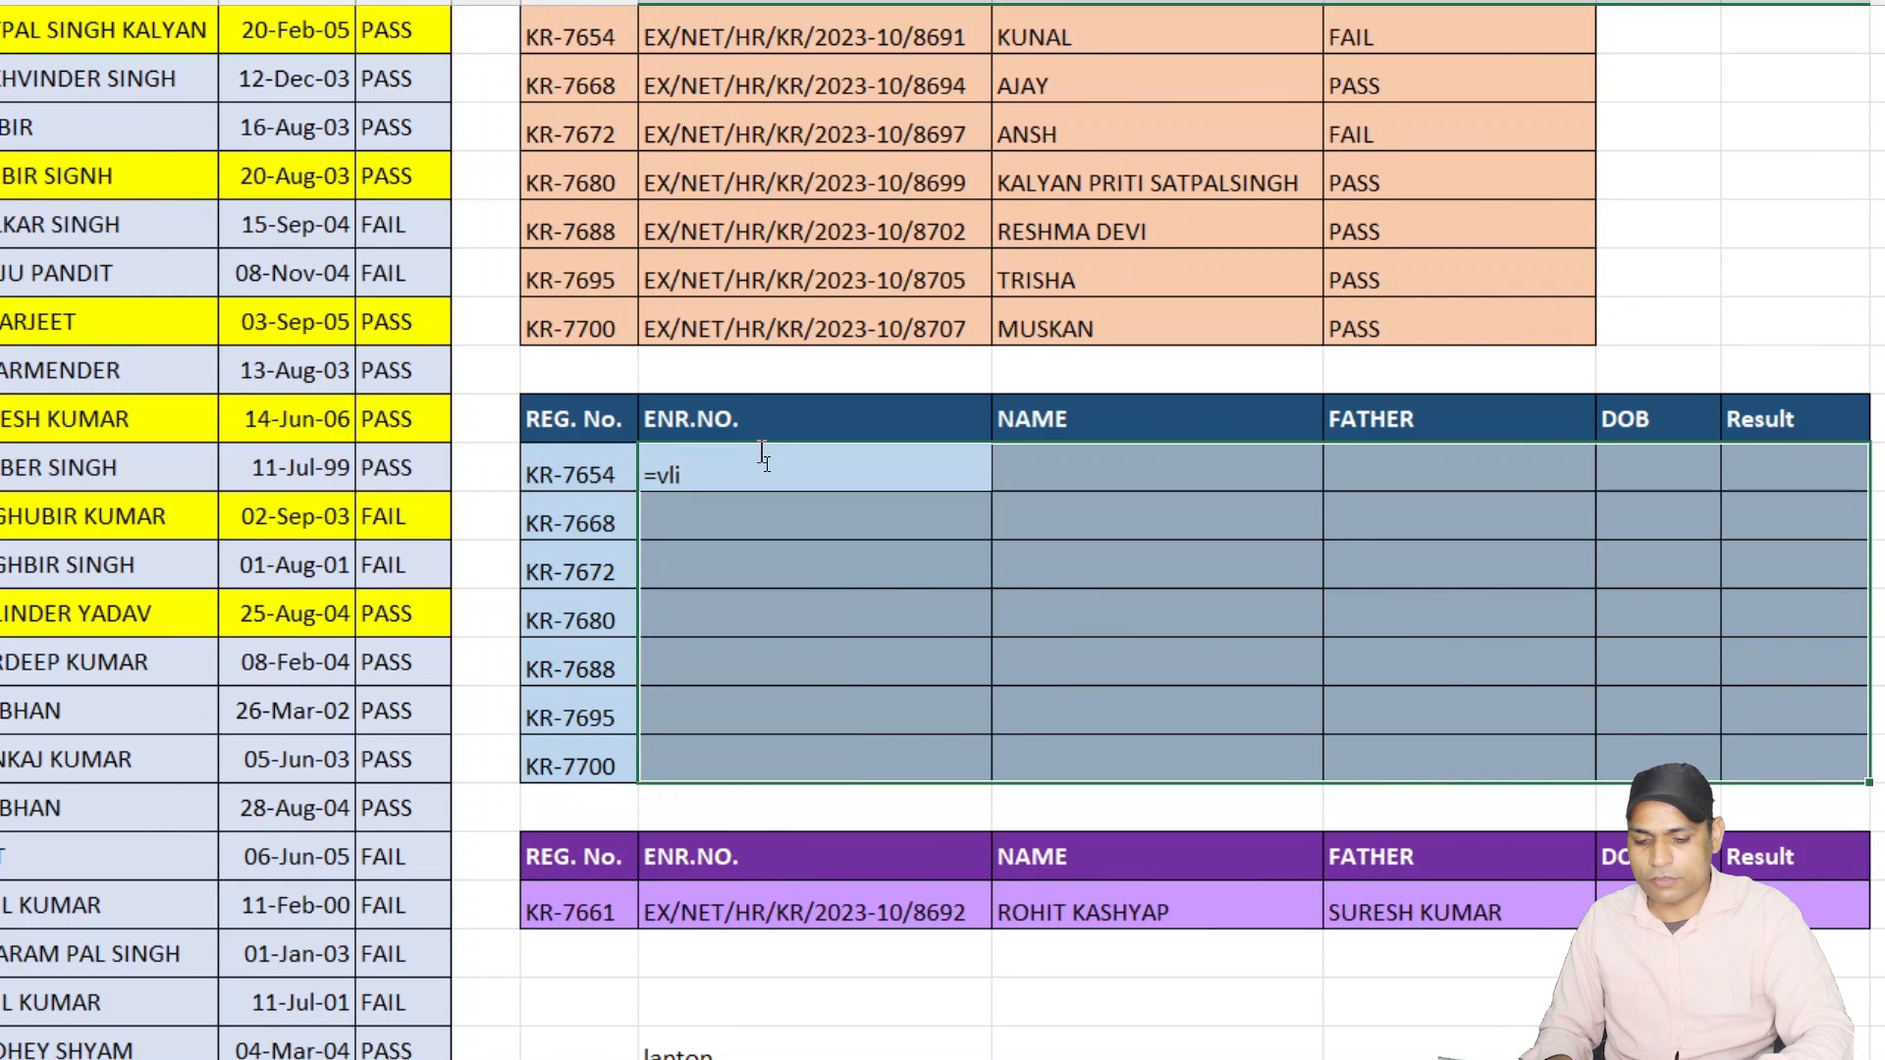
{"action": "type", "text": "oo"}
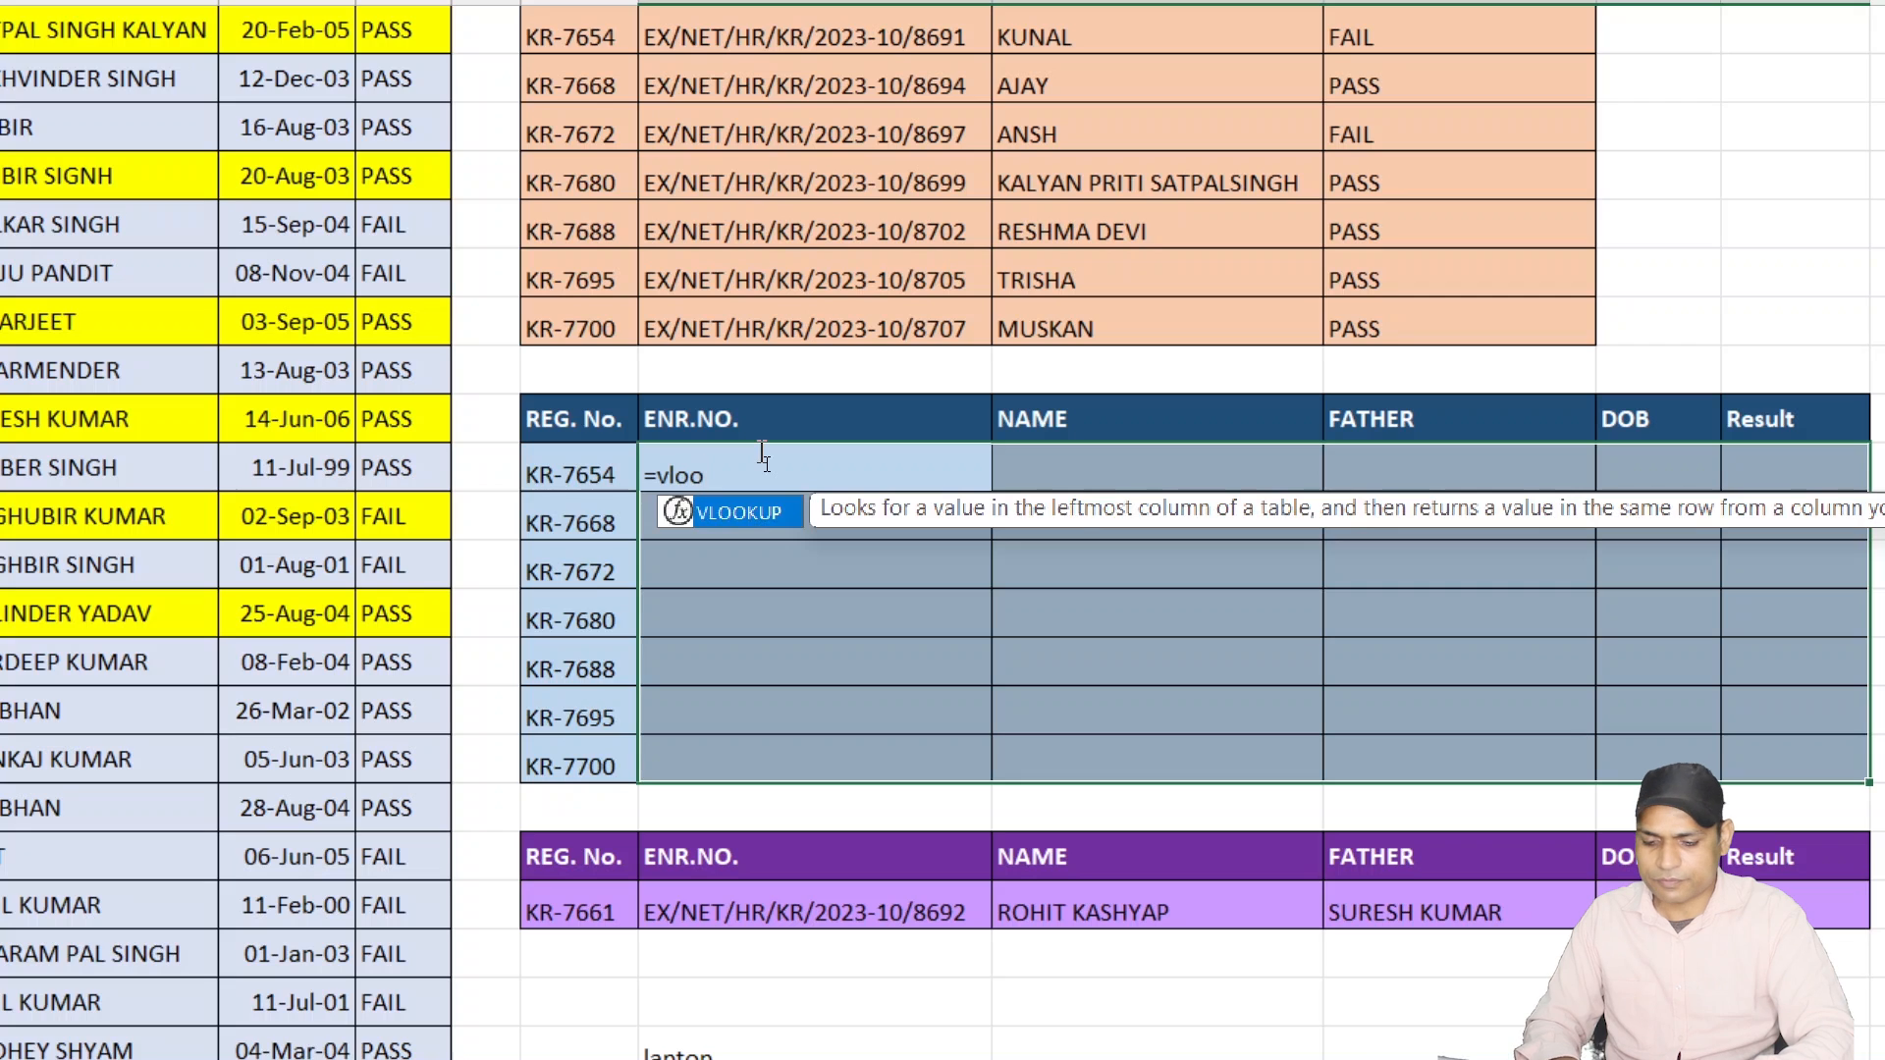
{"action": "type", "text": "kuo"}
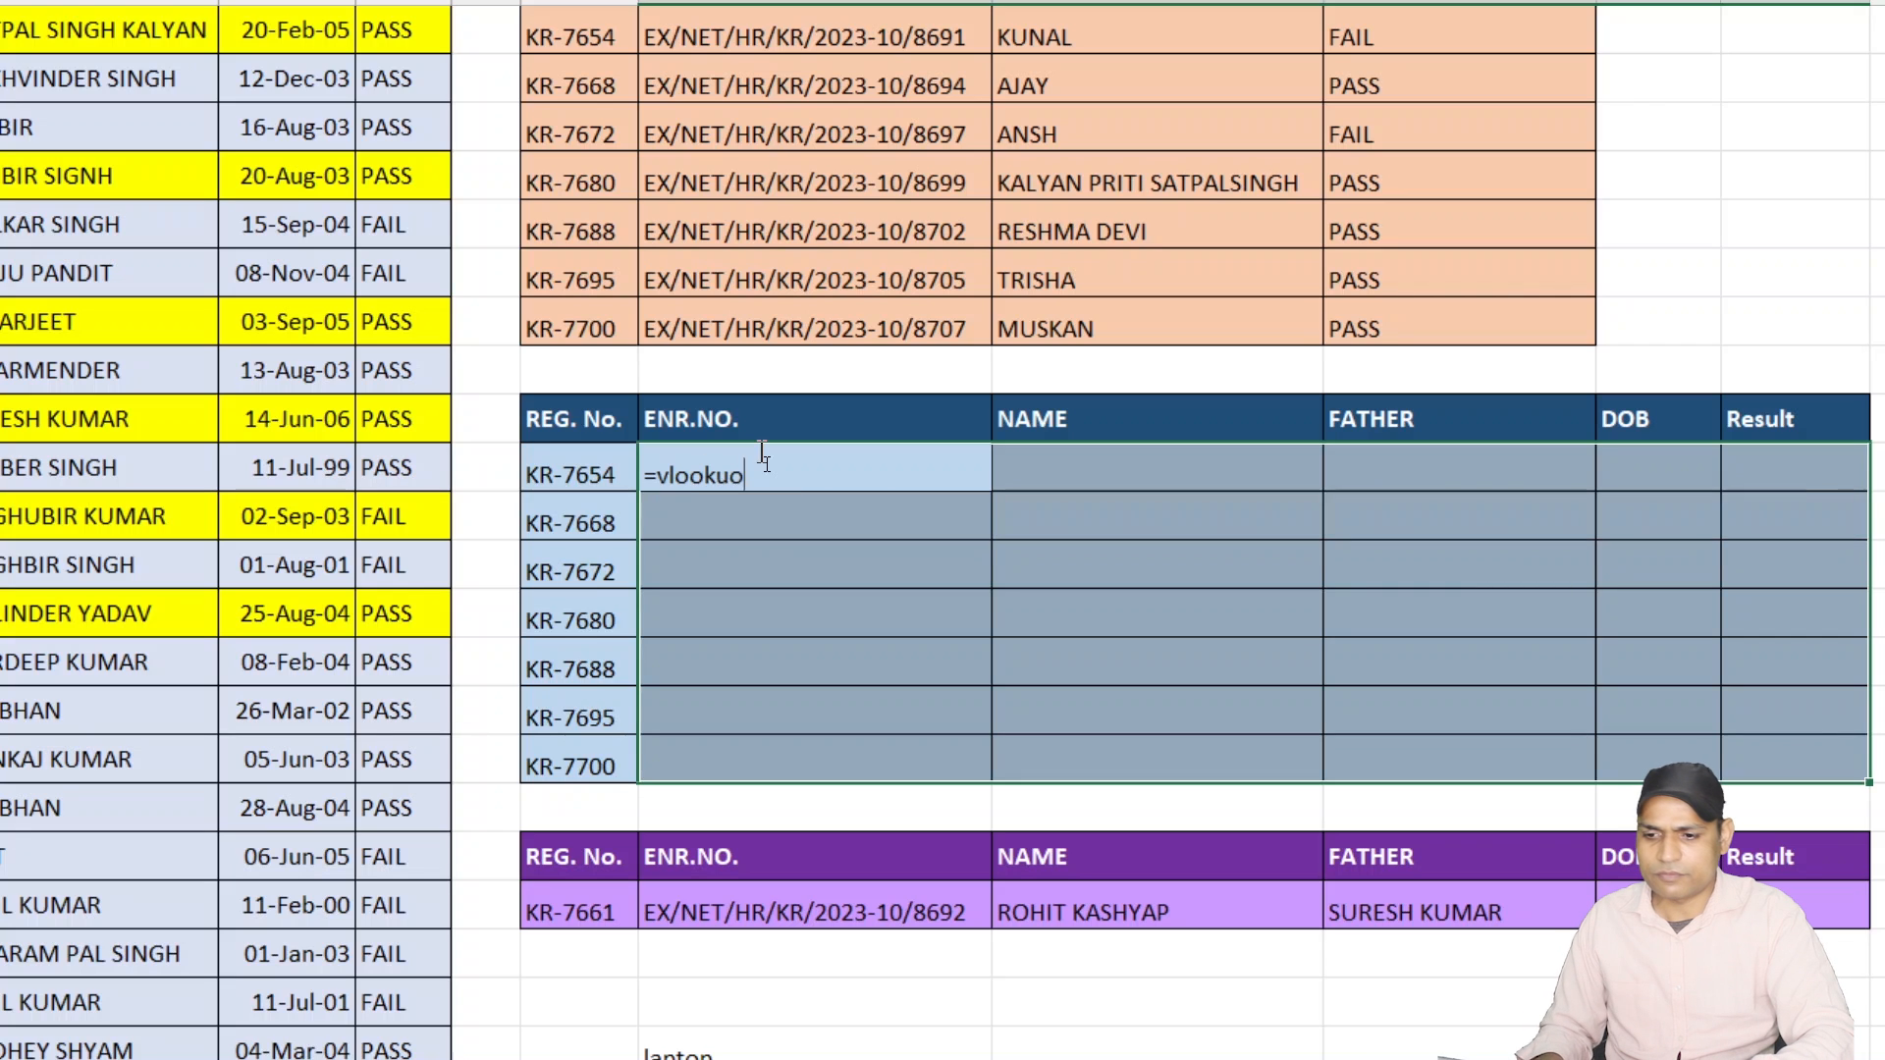
{"action": "key", "text": "BackSpace"}
{"action": "type", "text": "p"}
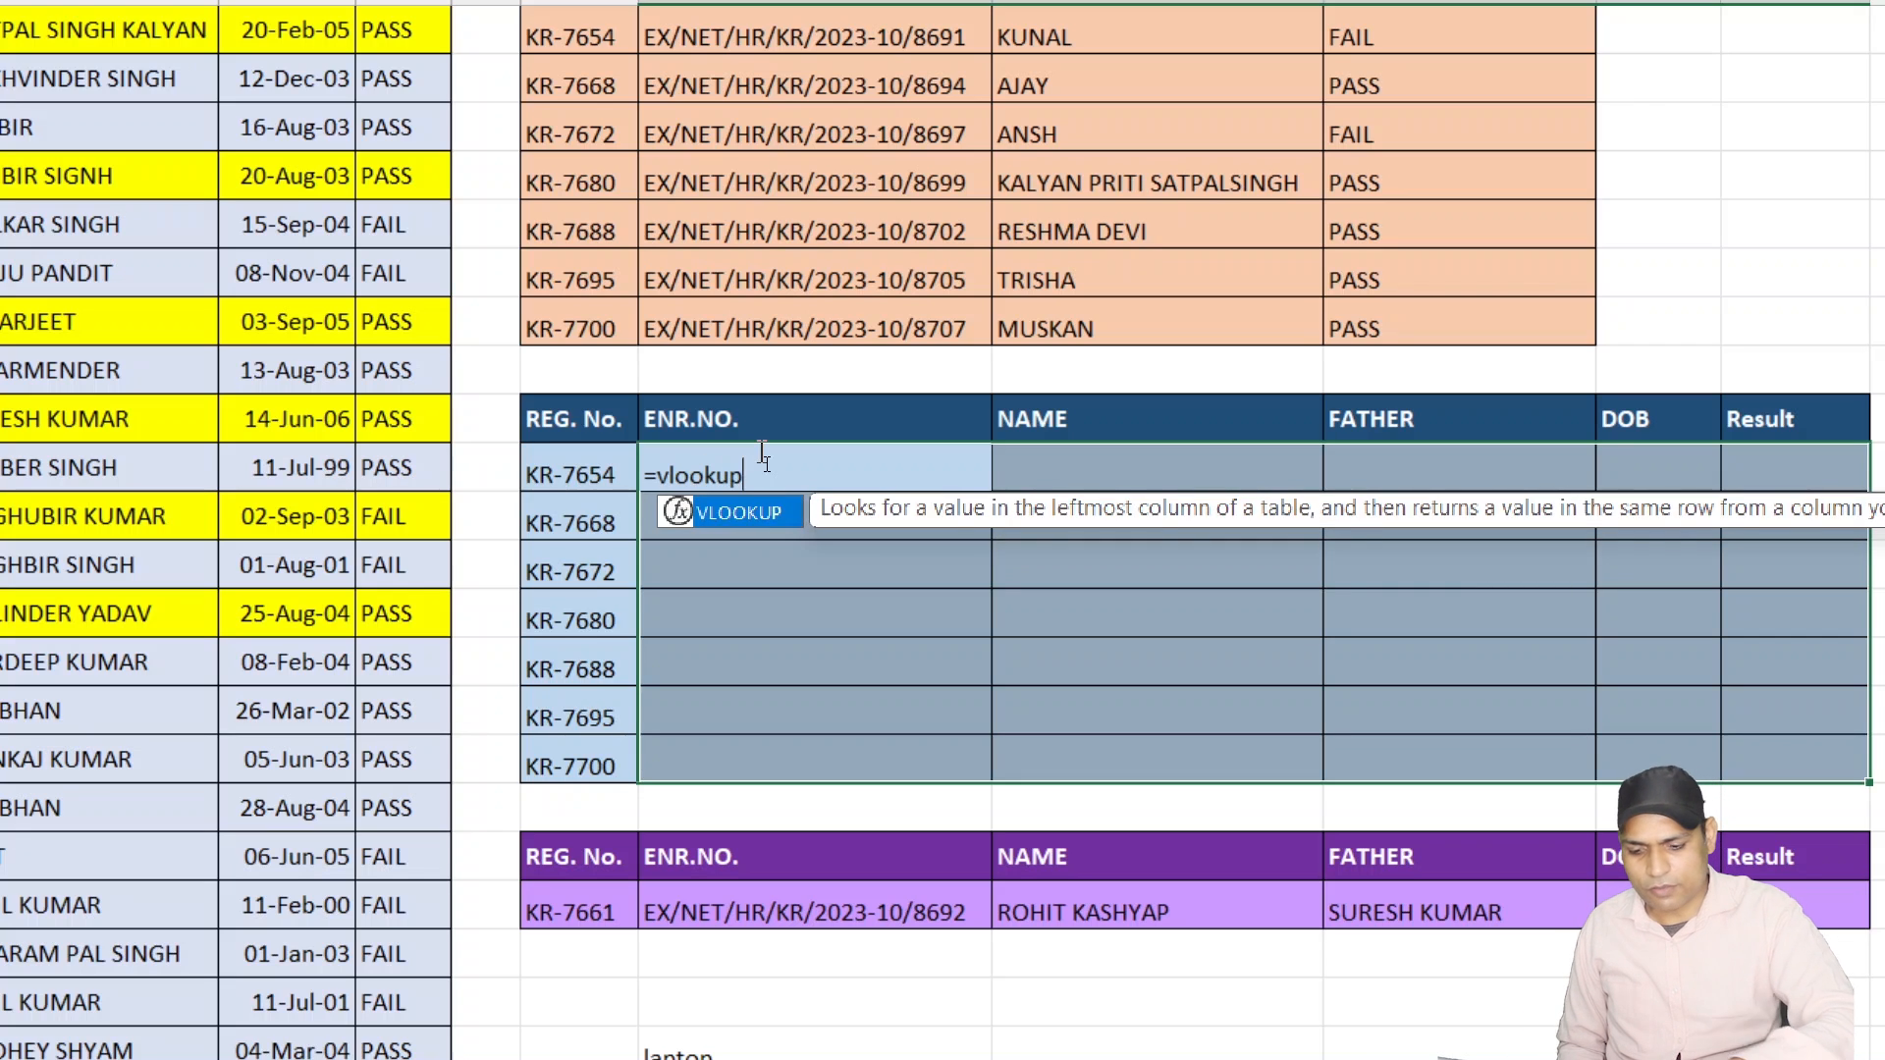
{"action": "type", "text": "("}
Try I22 as the lookup value with fully absolute and row-locked references, and clear it from the formula.
{"action": "left_click", "coordinate": [604, 467]}
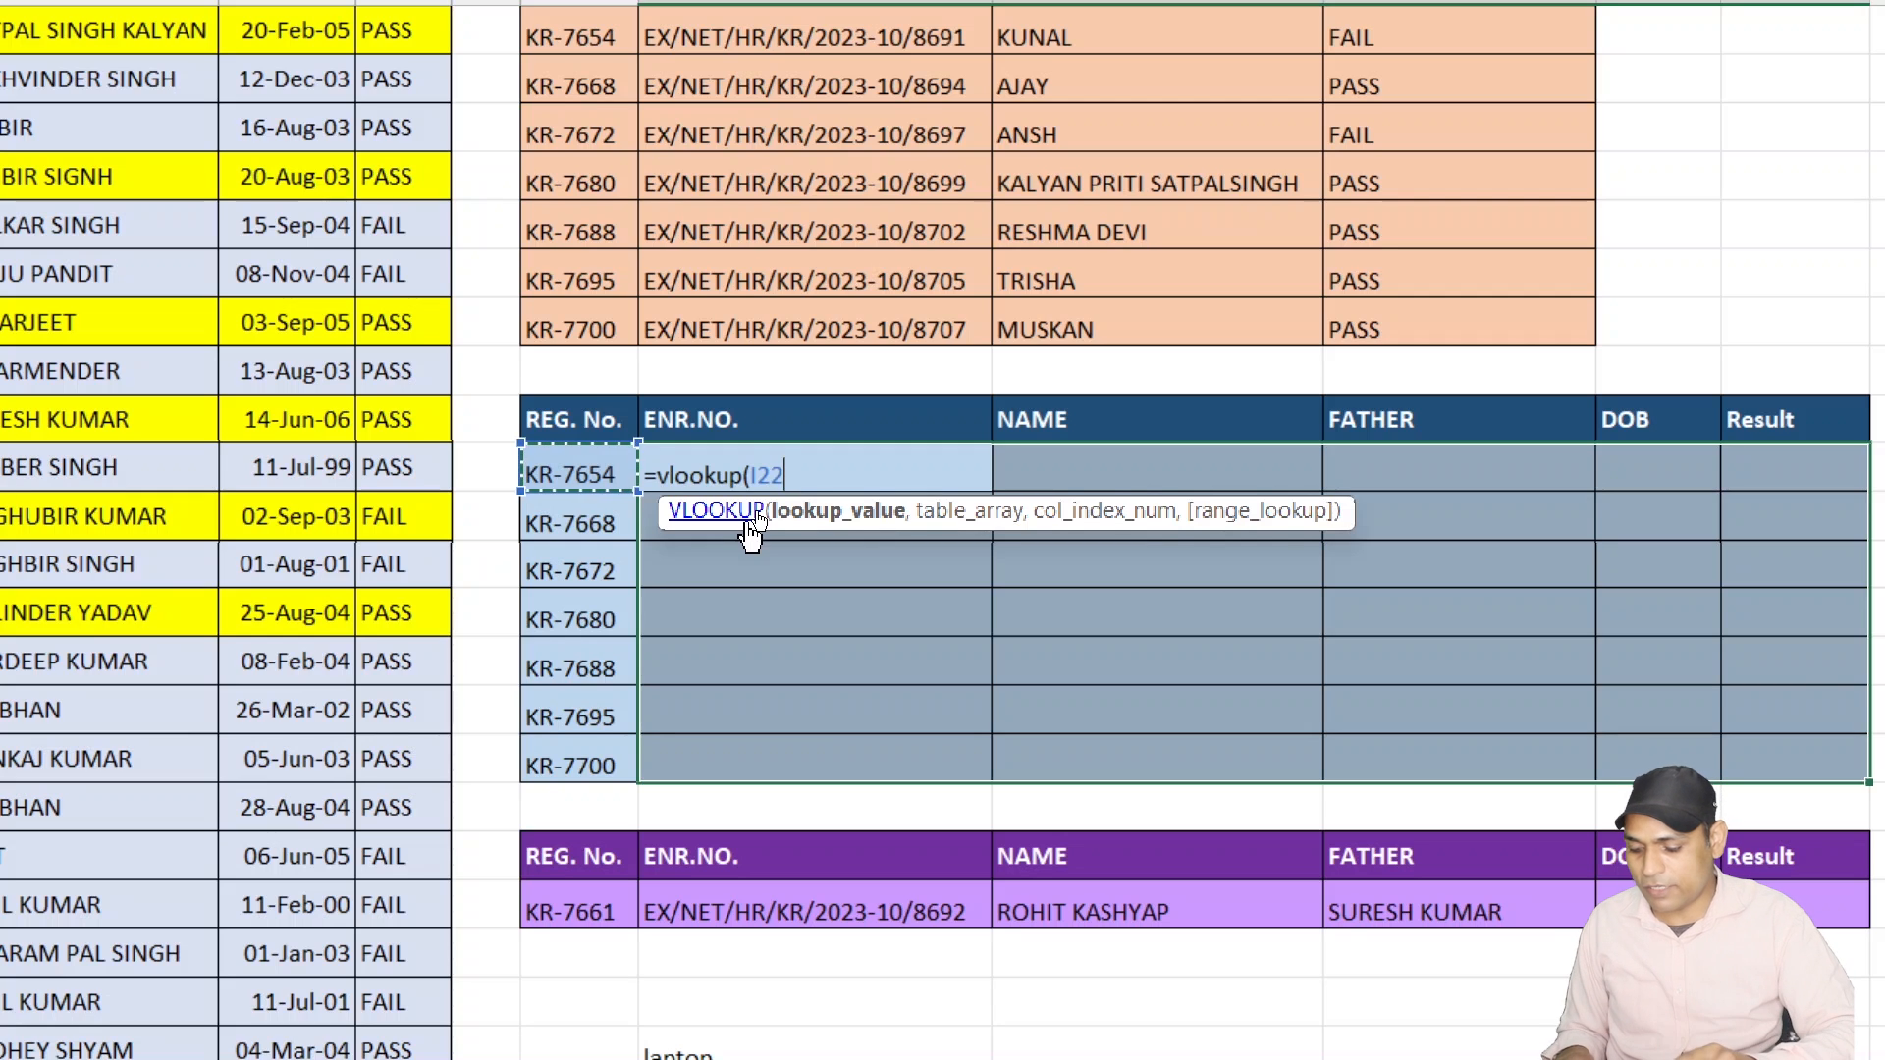
{"action": "key", "text": "F4"}
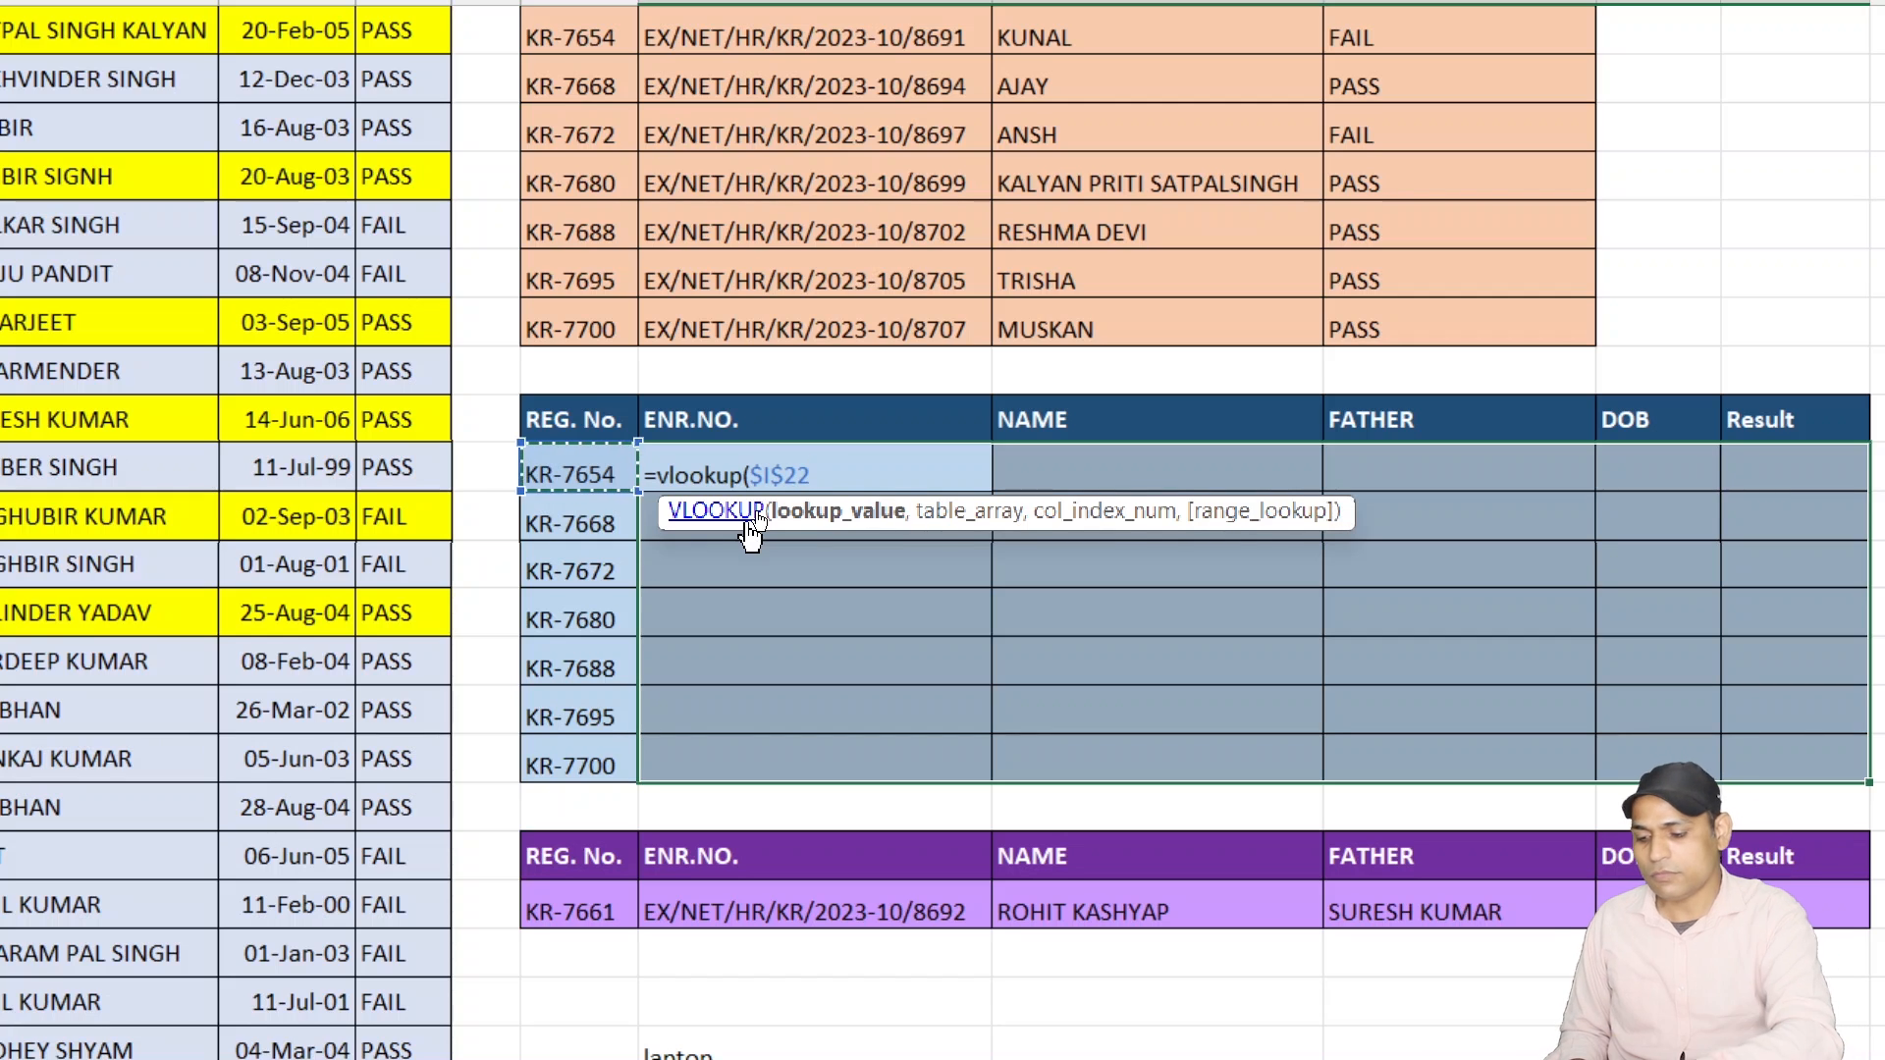
{"action": "key", "text": "F4"}
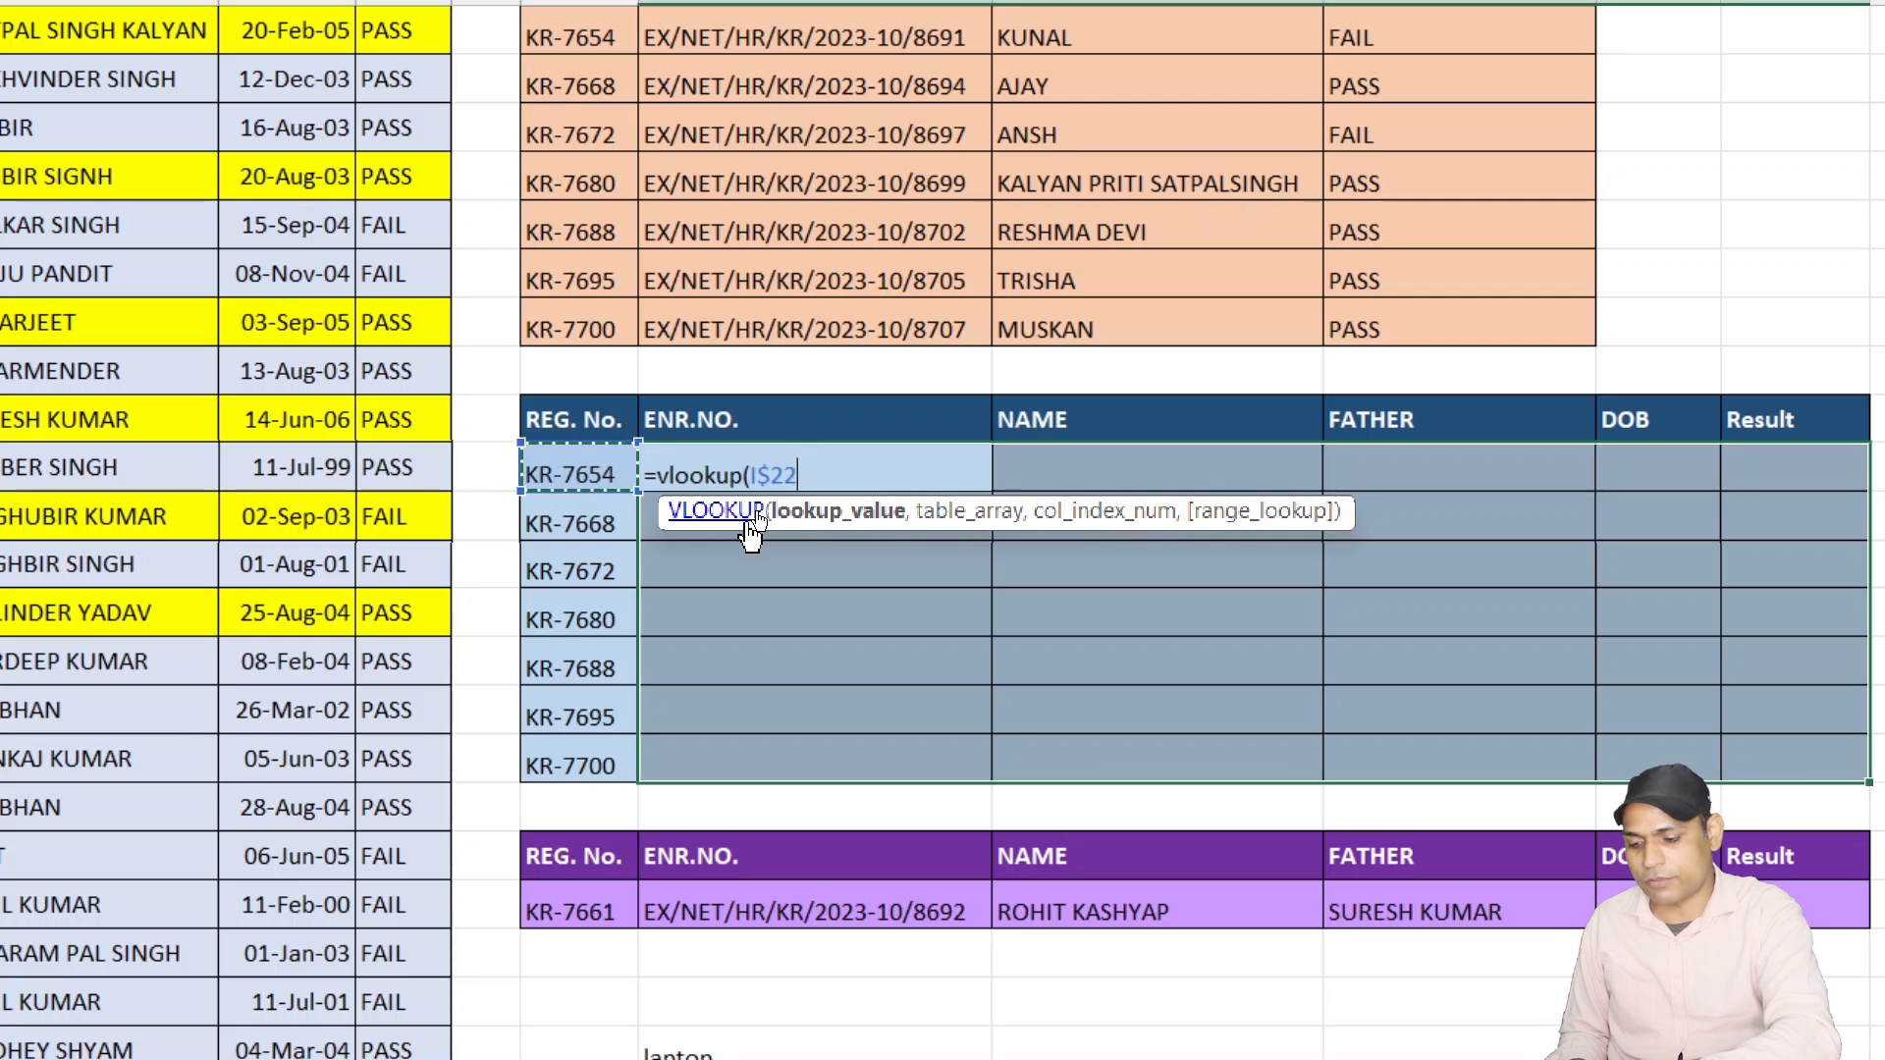
{"action": "key", "text": "F4"}
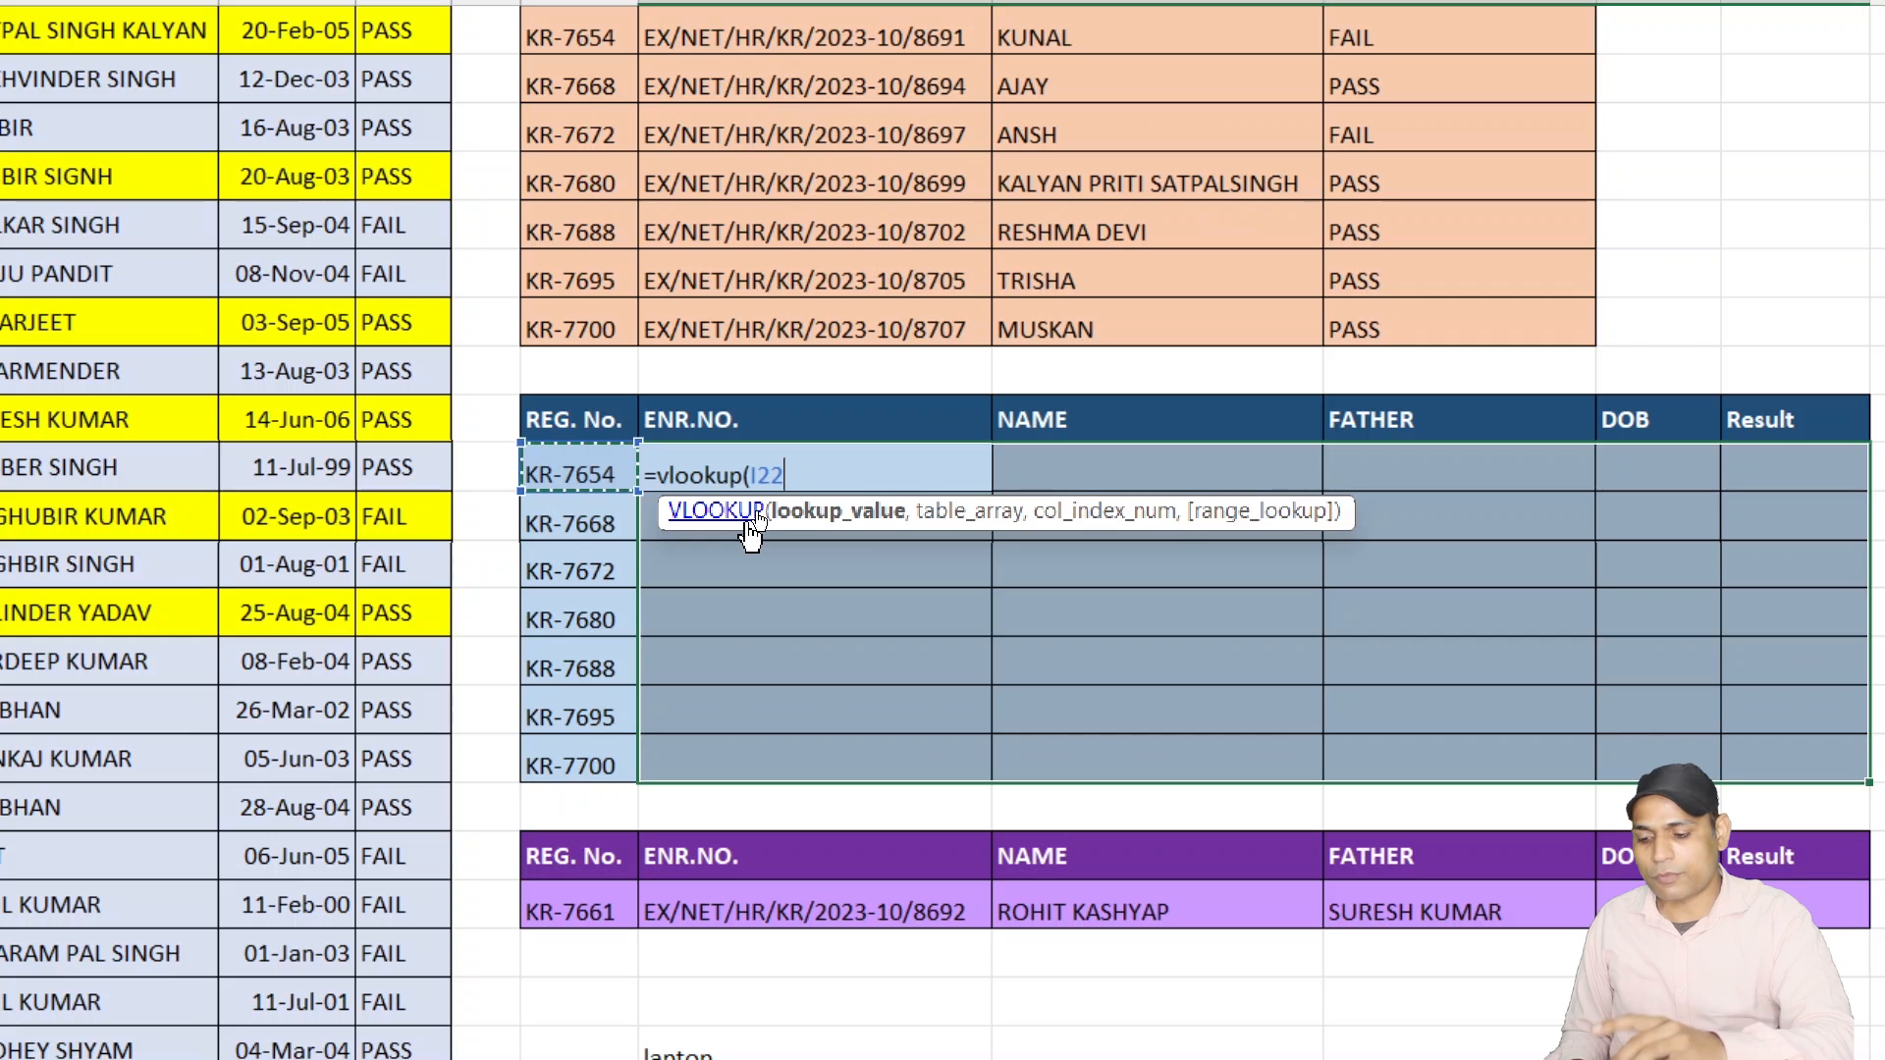
{"action": "key", "text": "BackSpace"}
{"action": "key", "text": "BackSpace"}
{"action": "key", "text": "BackSpace"}
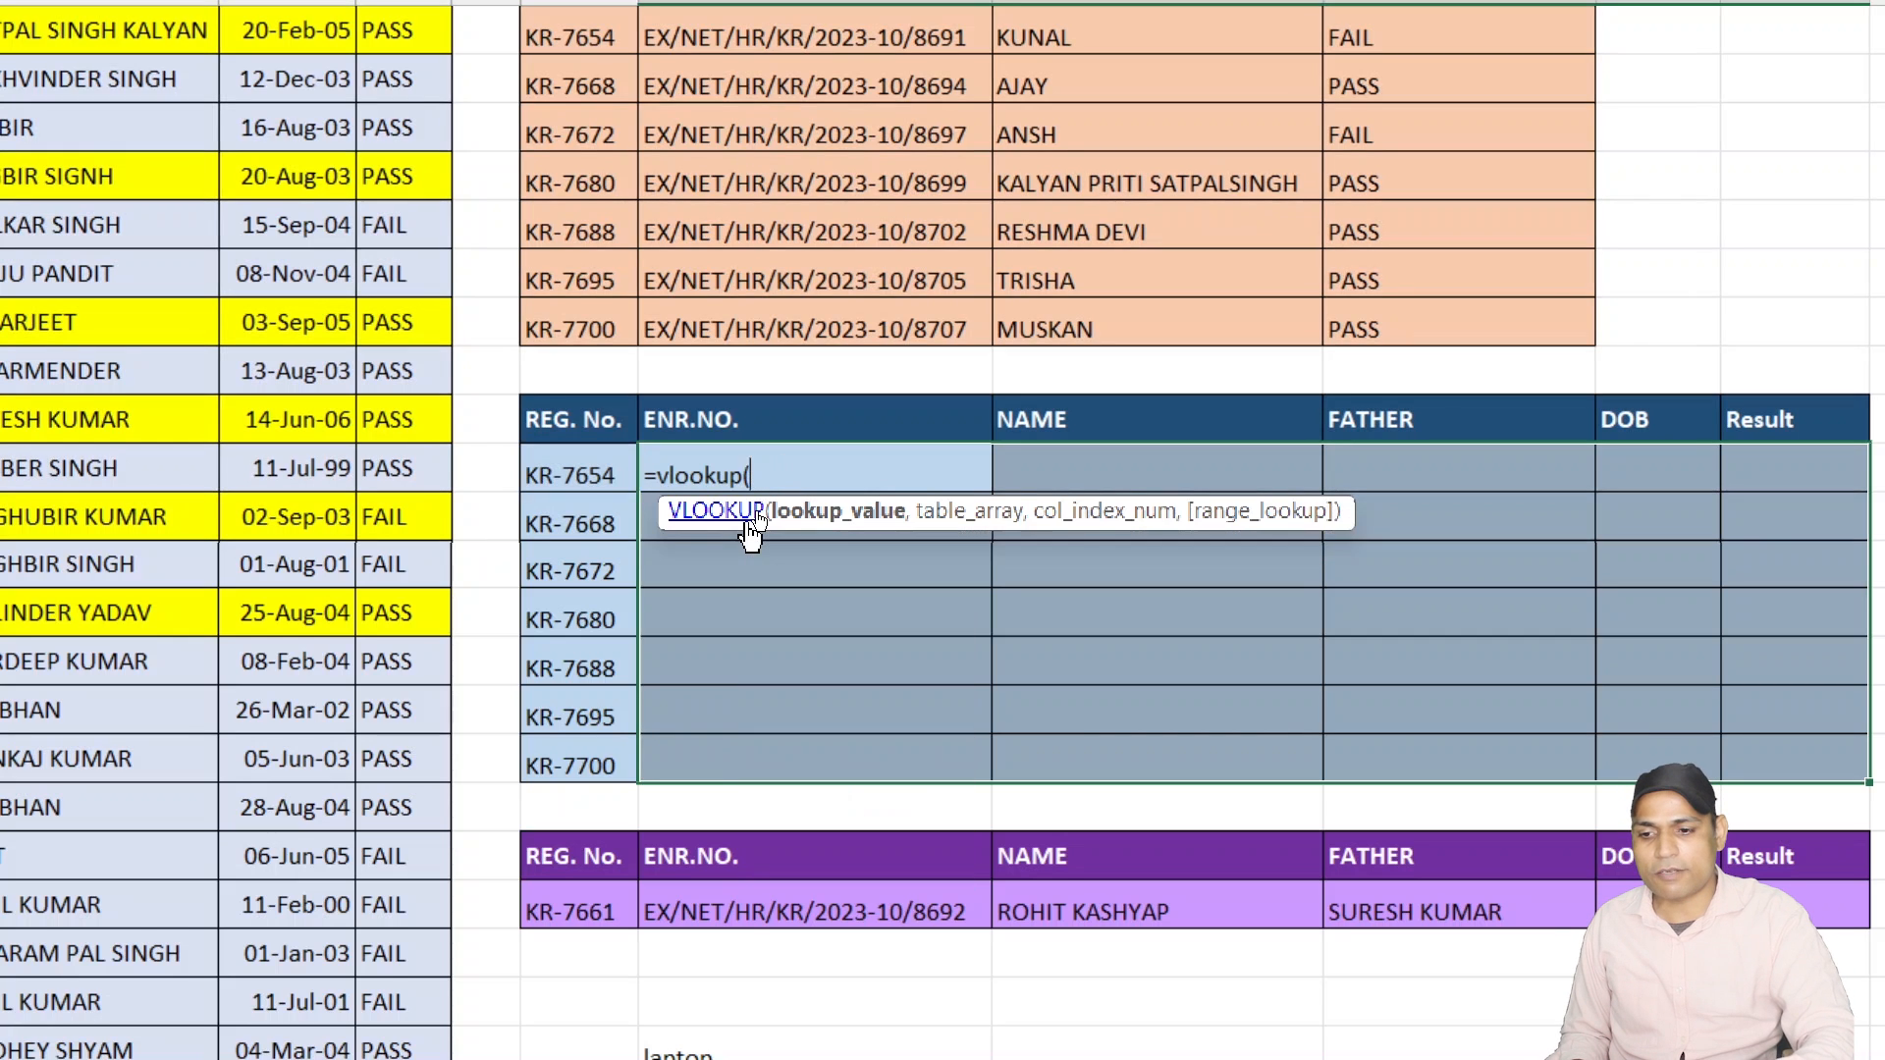
Enter I22 as the VLOOKUP lookup value with only its column locked ($I22) and proceed to the table array argument.
{"action": "left_click", "coordinate": [610, 476]}
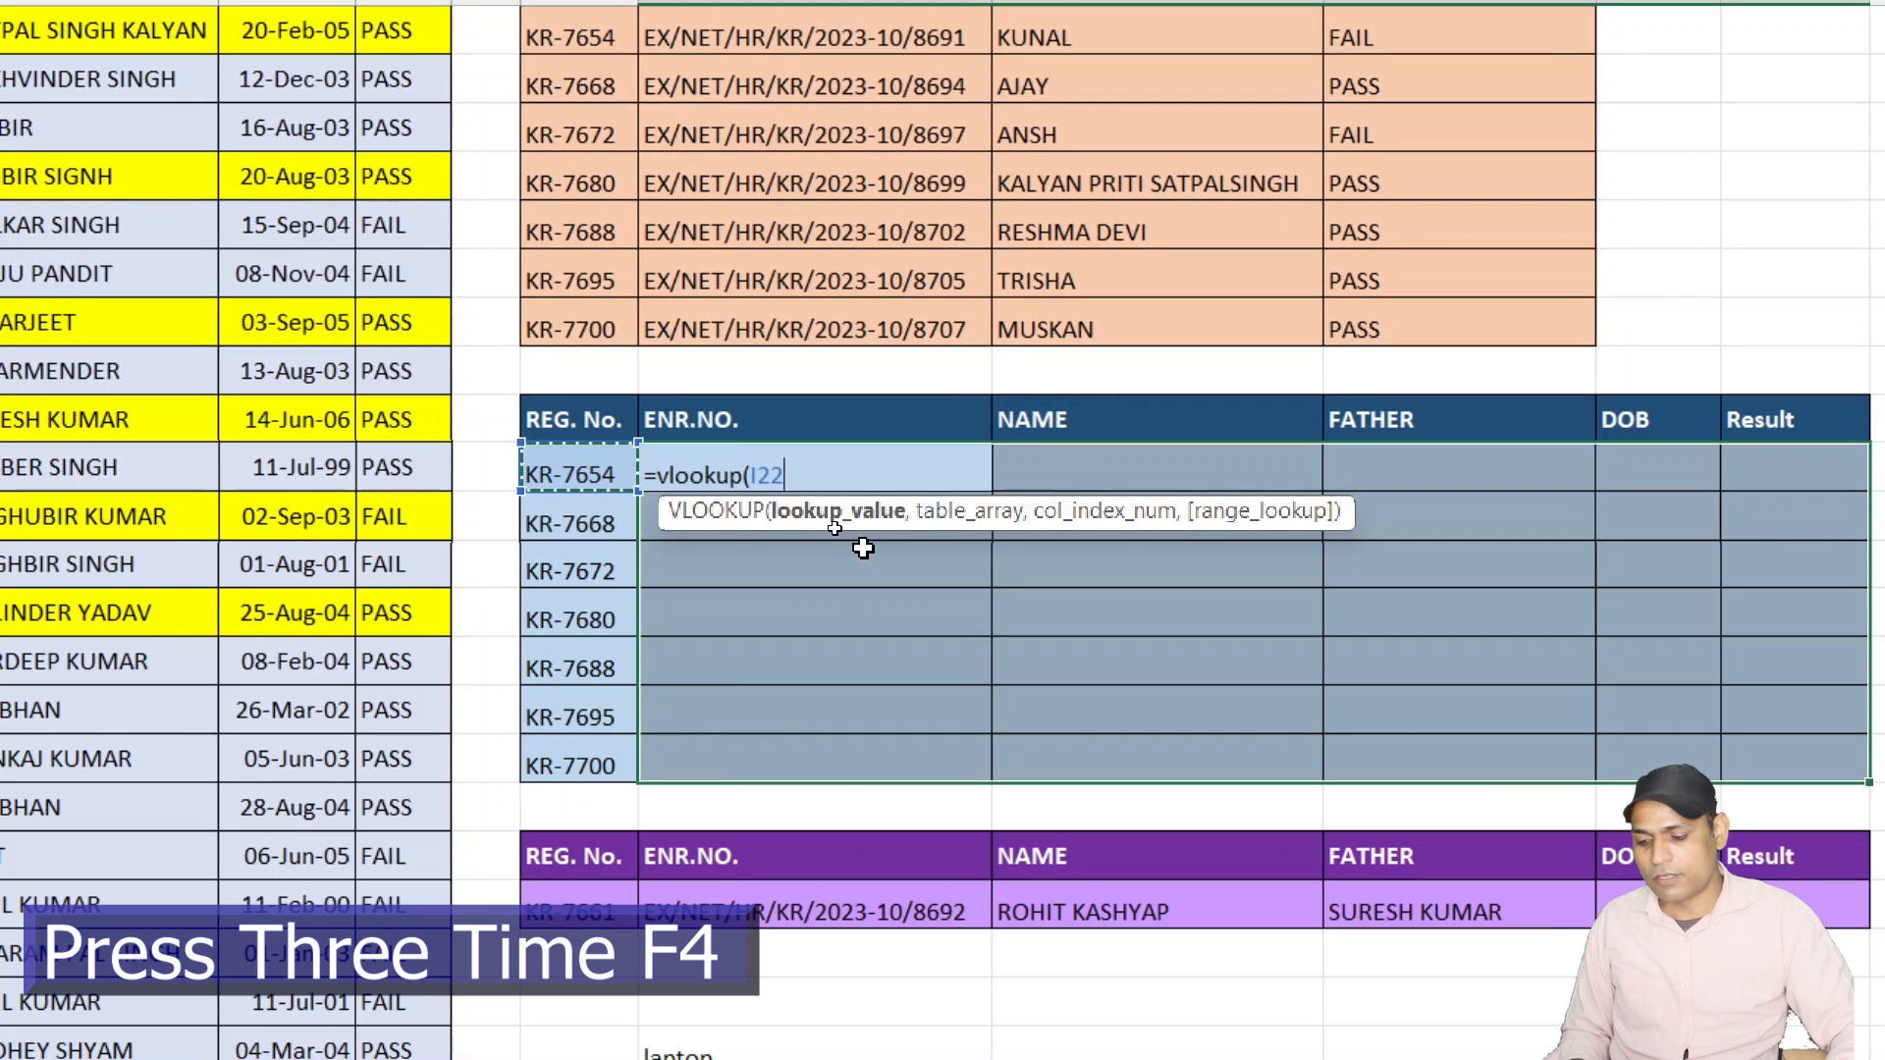
{"action": "key", "text": "F4"}
{"action": "key", "text": "F4"}
{"action": "key", "text": "F4"}
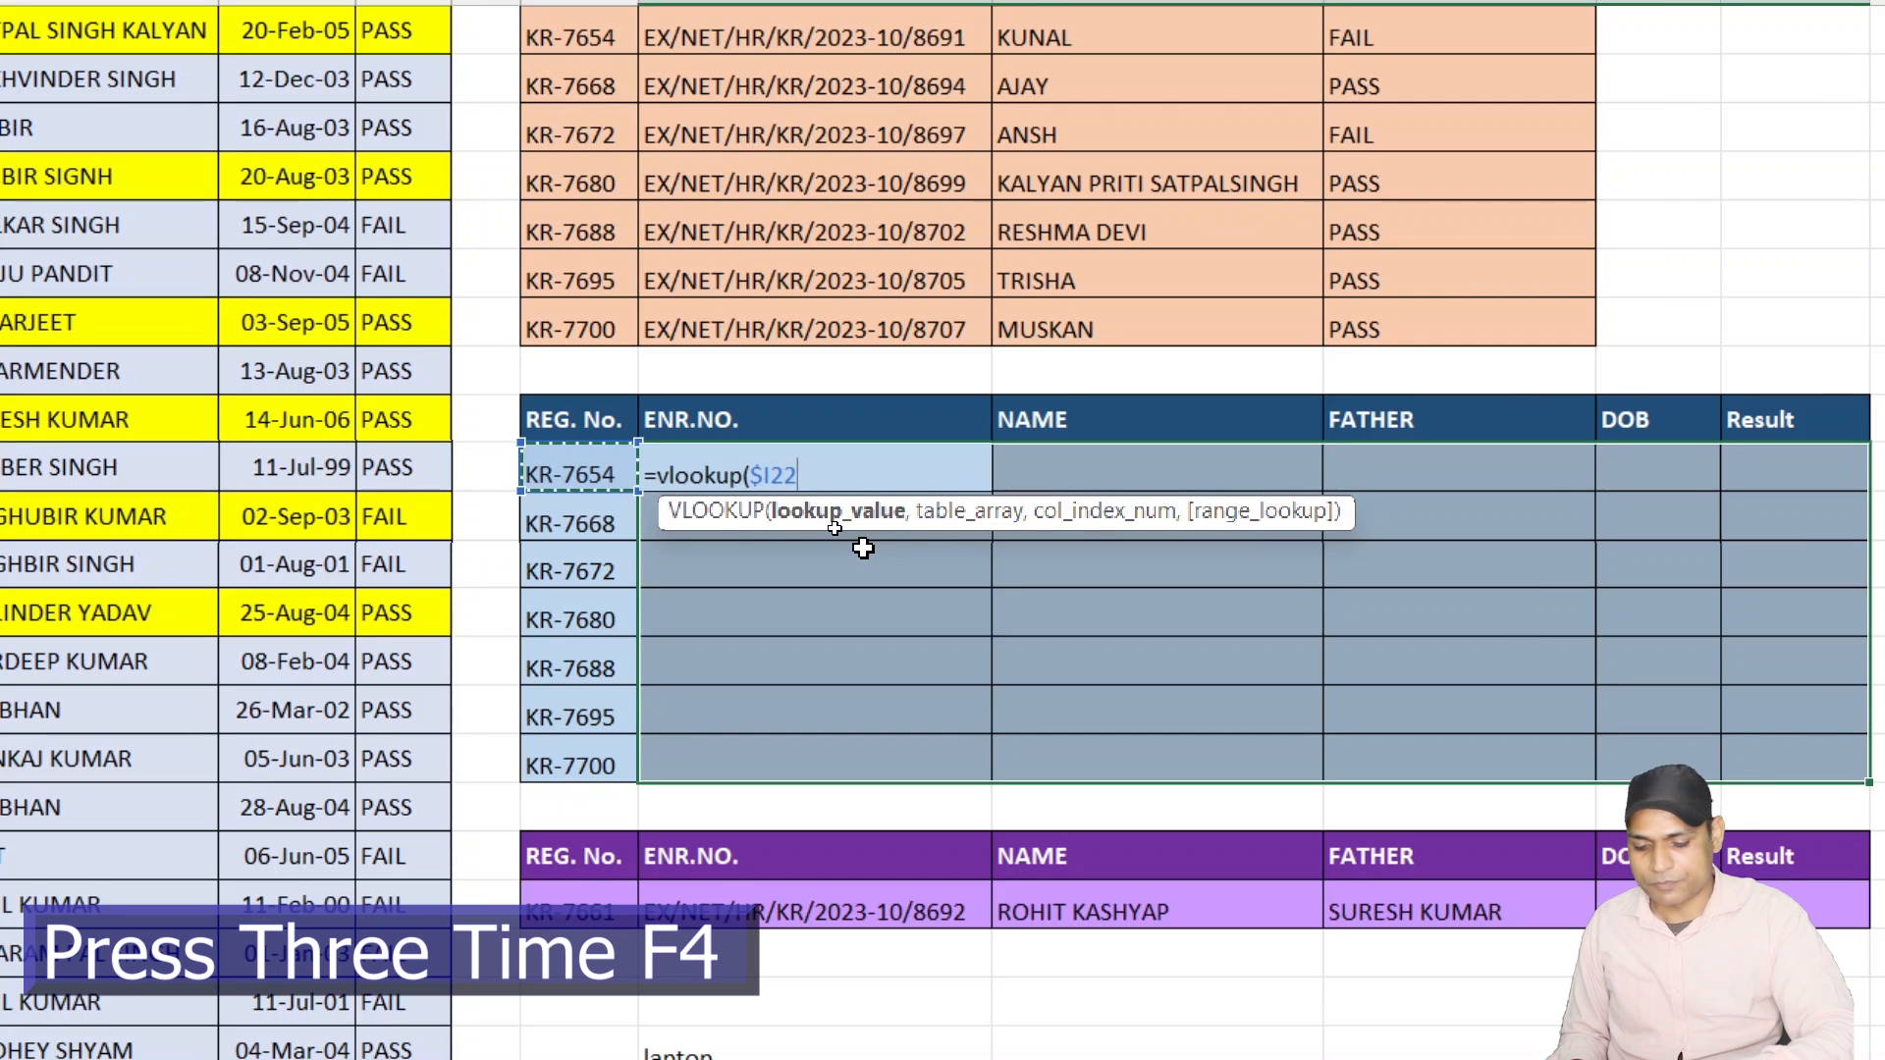
{"action": "type", "text": ","}
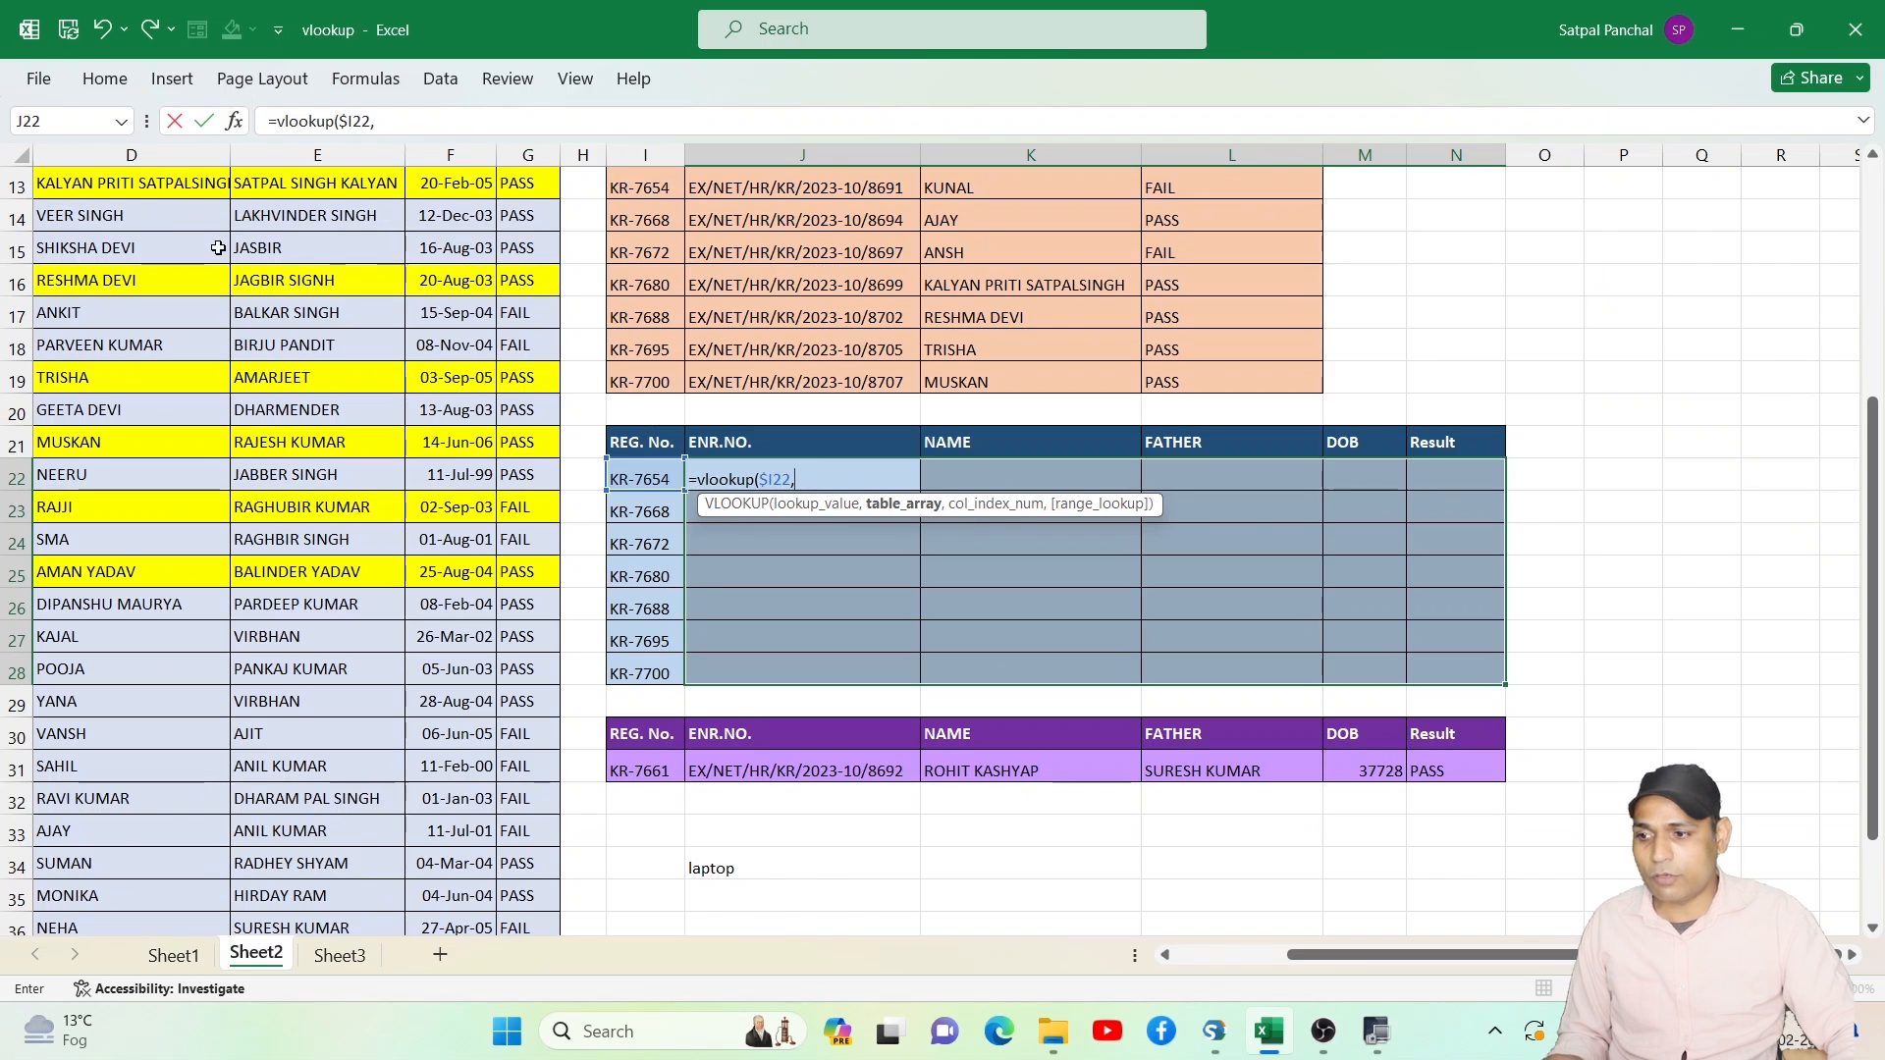
Set the VLOOKUP table array to the whole main student table as the absolute reference $B$3:$G$39 and proceed to the column index argument.
{"action": "scroll", "coordinate": [1044, 531], "scroll_direction": "up", "scroll_amount": 1}
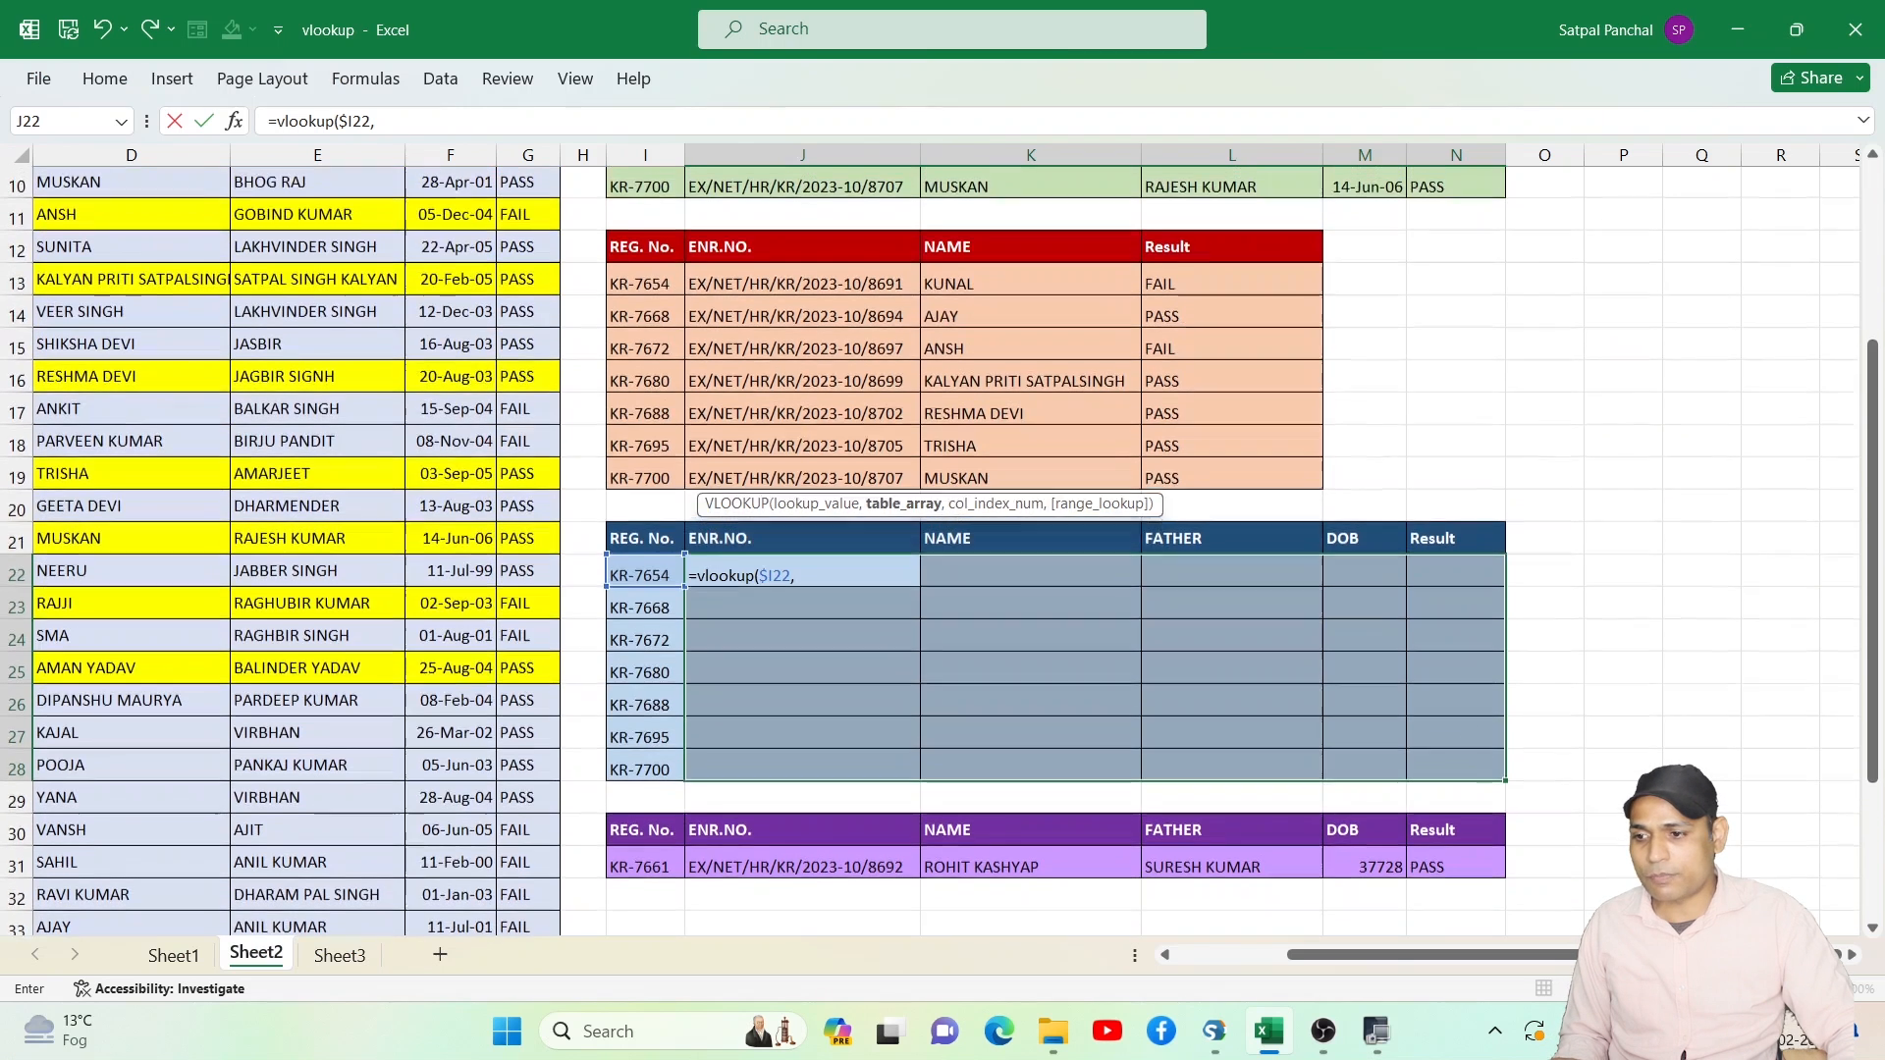
{"action": "left_click_drag", "start_coordinate": [1395, 957], "coordinate": [1220, 963]}
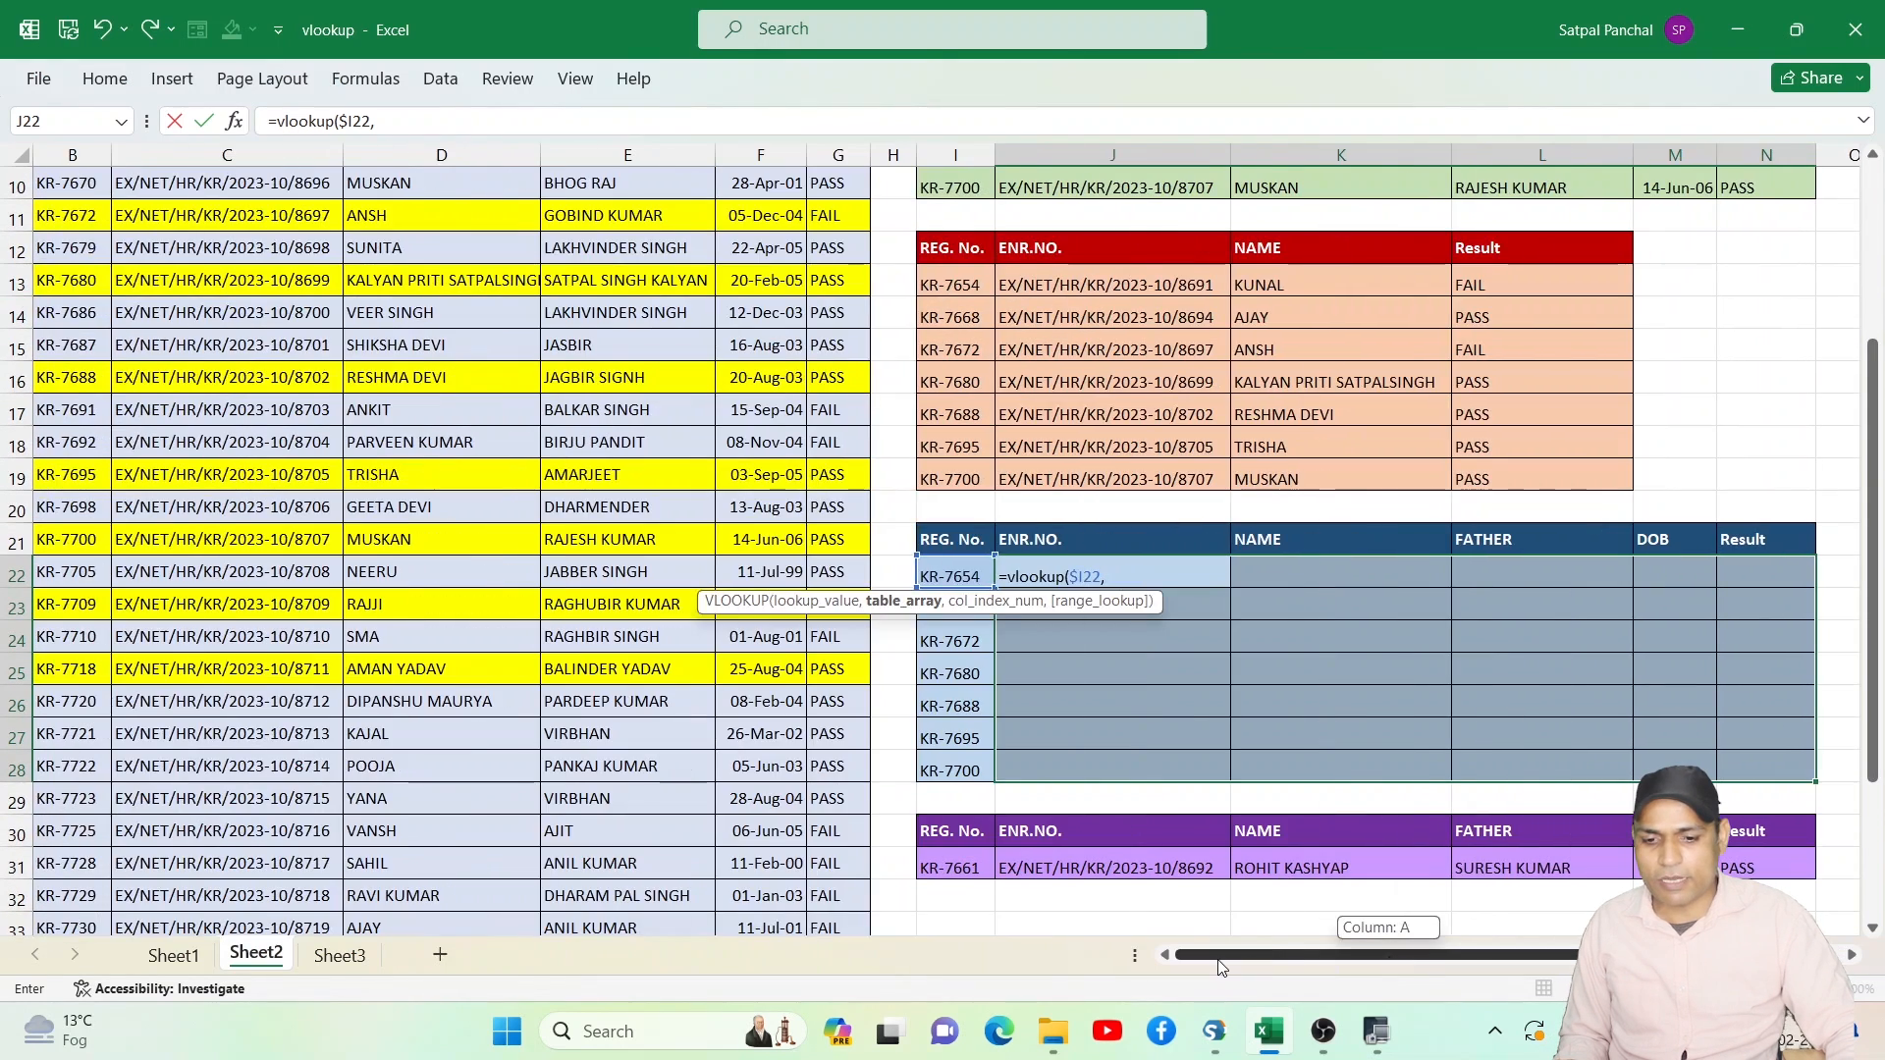
{"action": "scroll", "coordinate": [99, 338], "scroll_direction": "up", "scroll_amount": 3}
{"action": "left_click", "coordinate": [82, 234]}
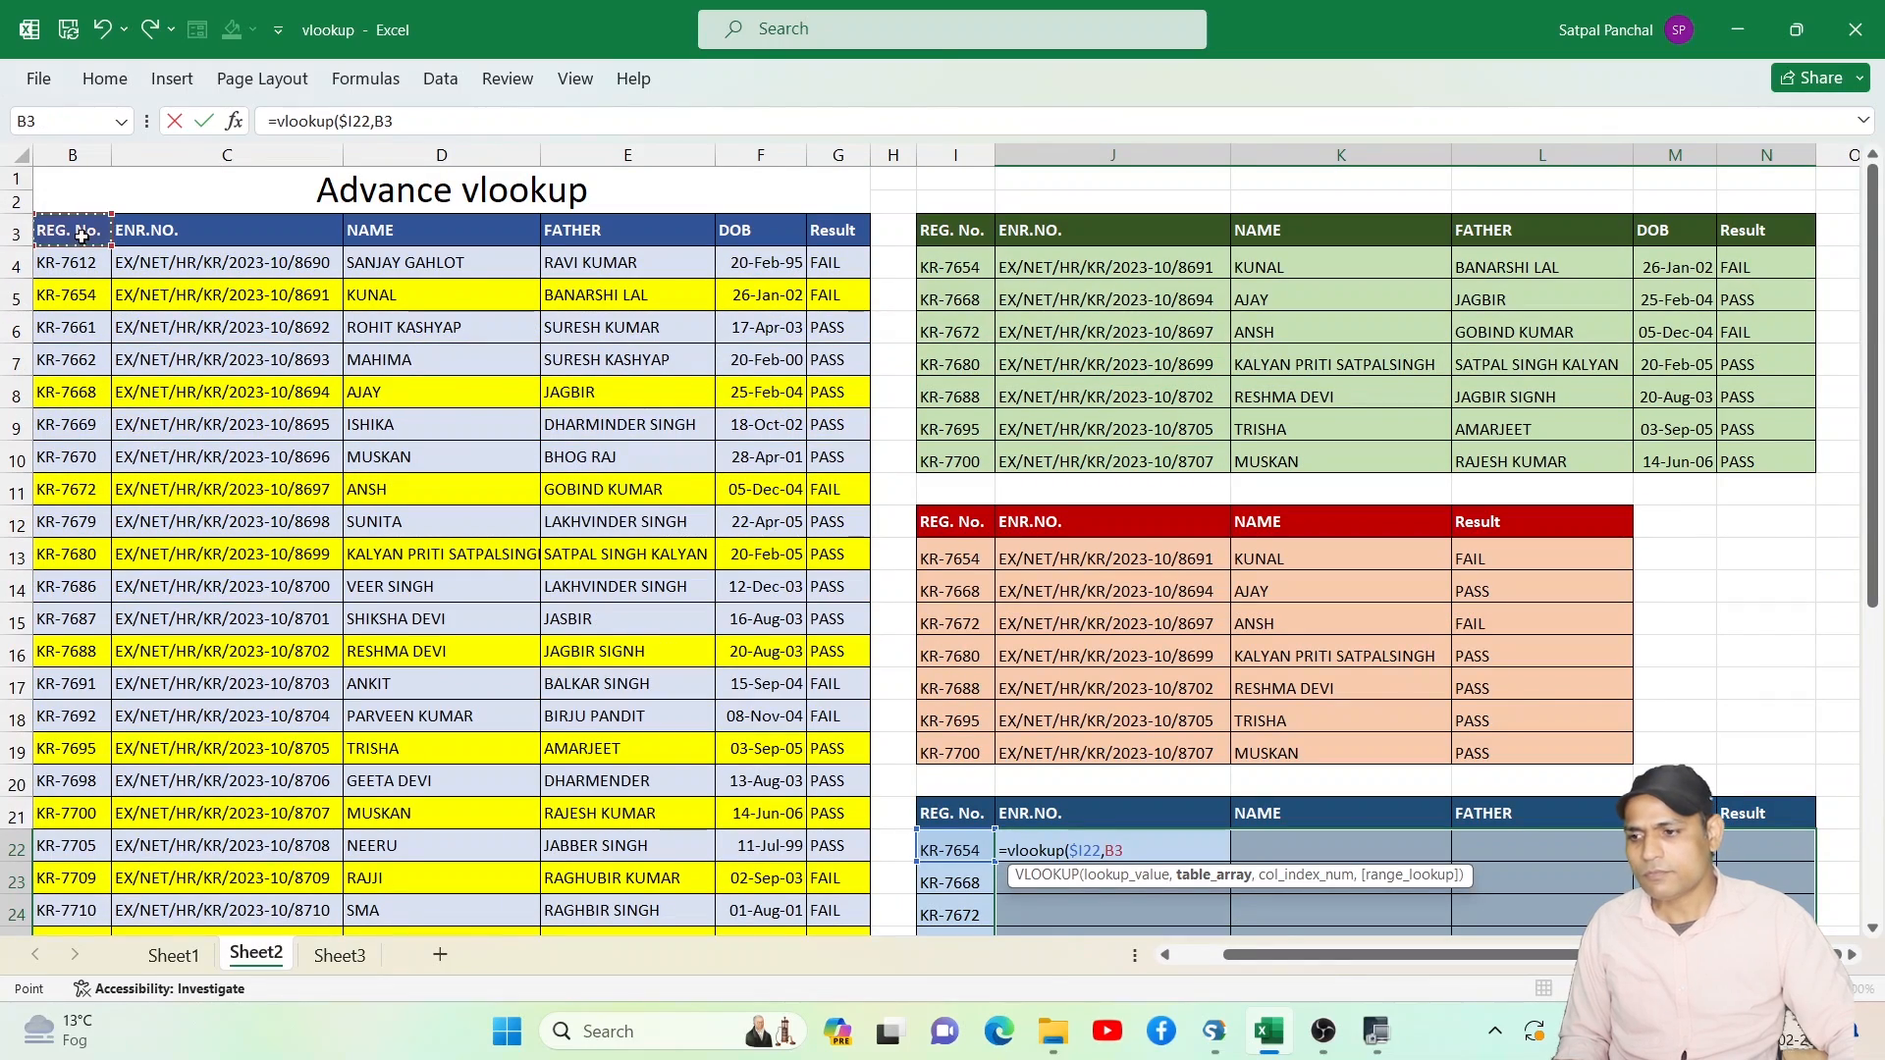
{"action": "key", "text": "ctrl+shift+Right"}
{"action": "key", "text": "ctrl+shift+Down"}
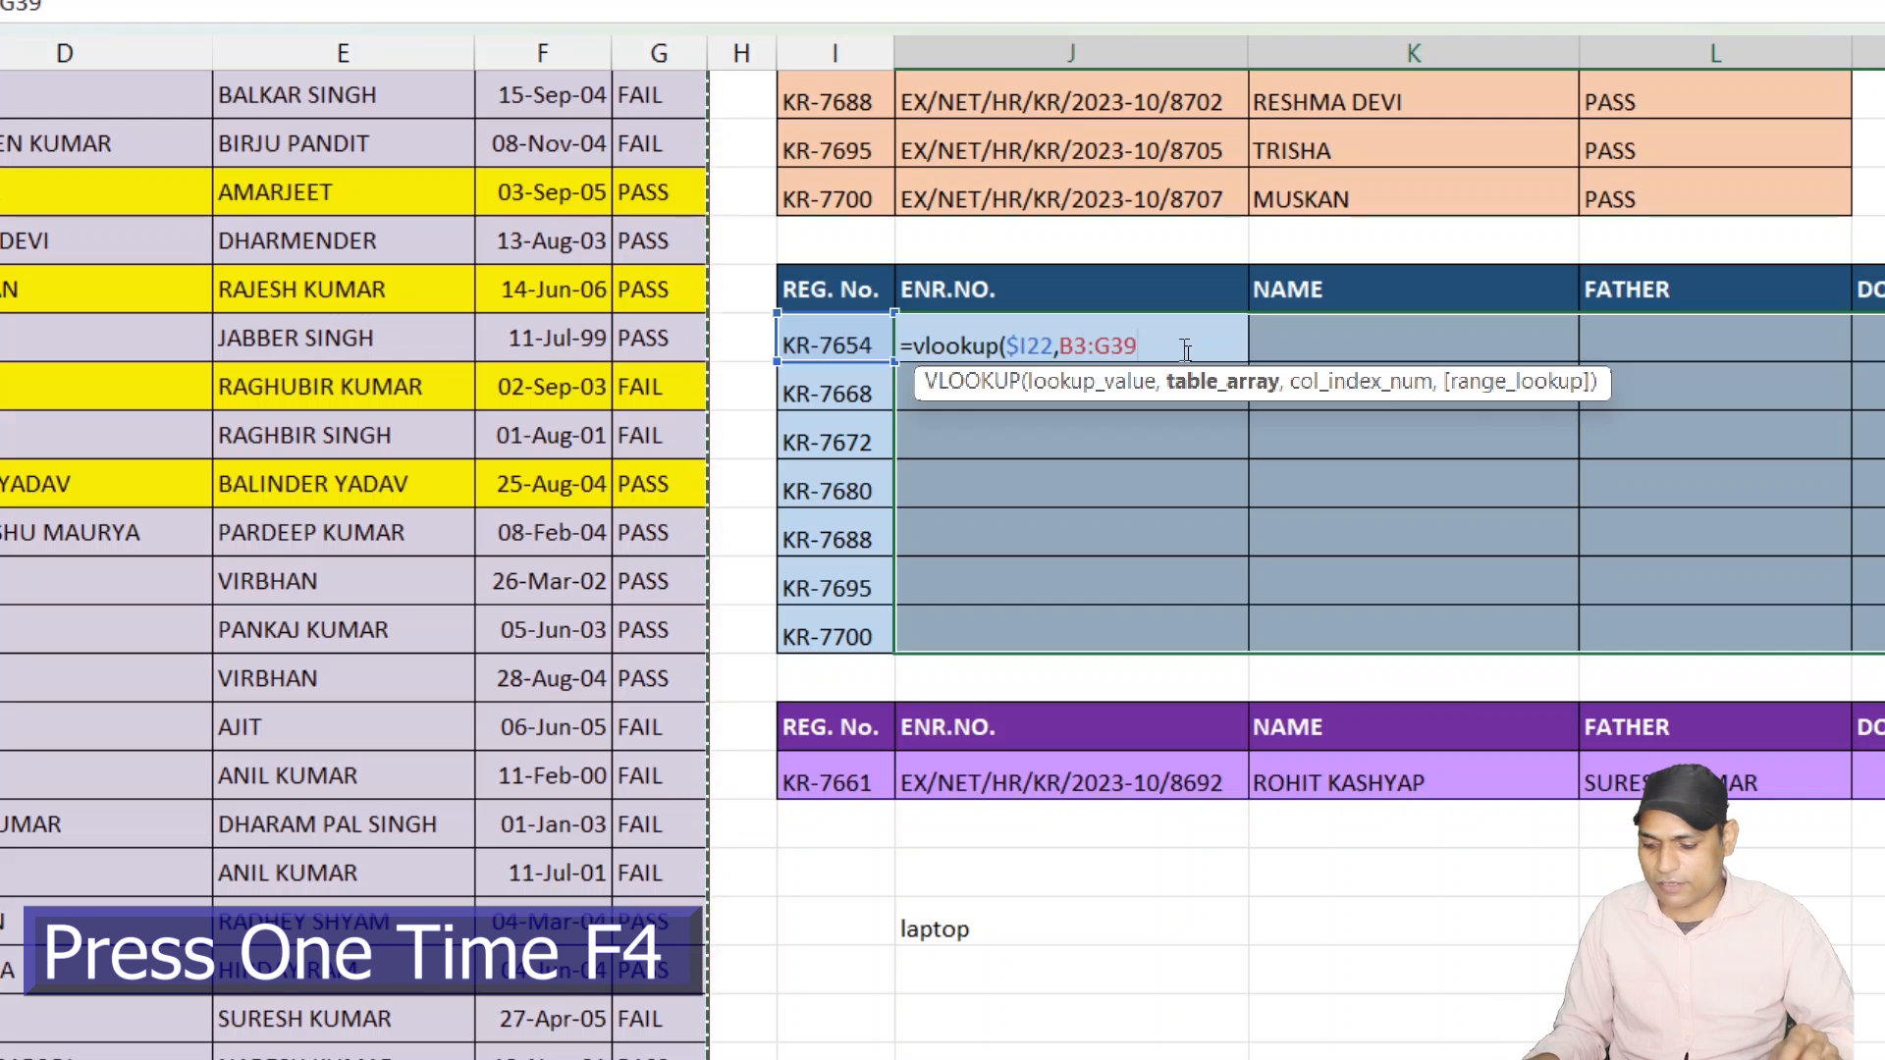
{"action": "key", "text": "F4"}
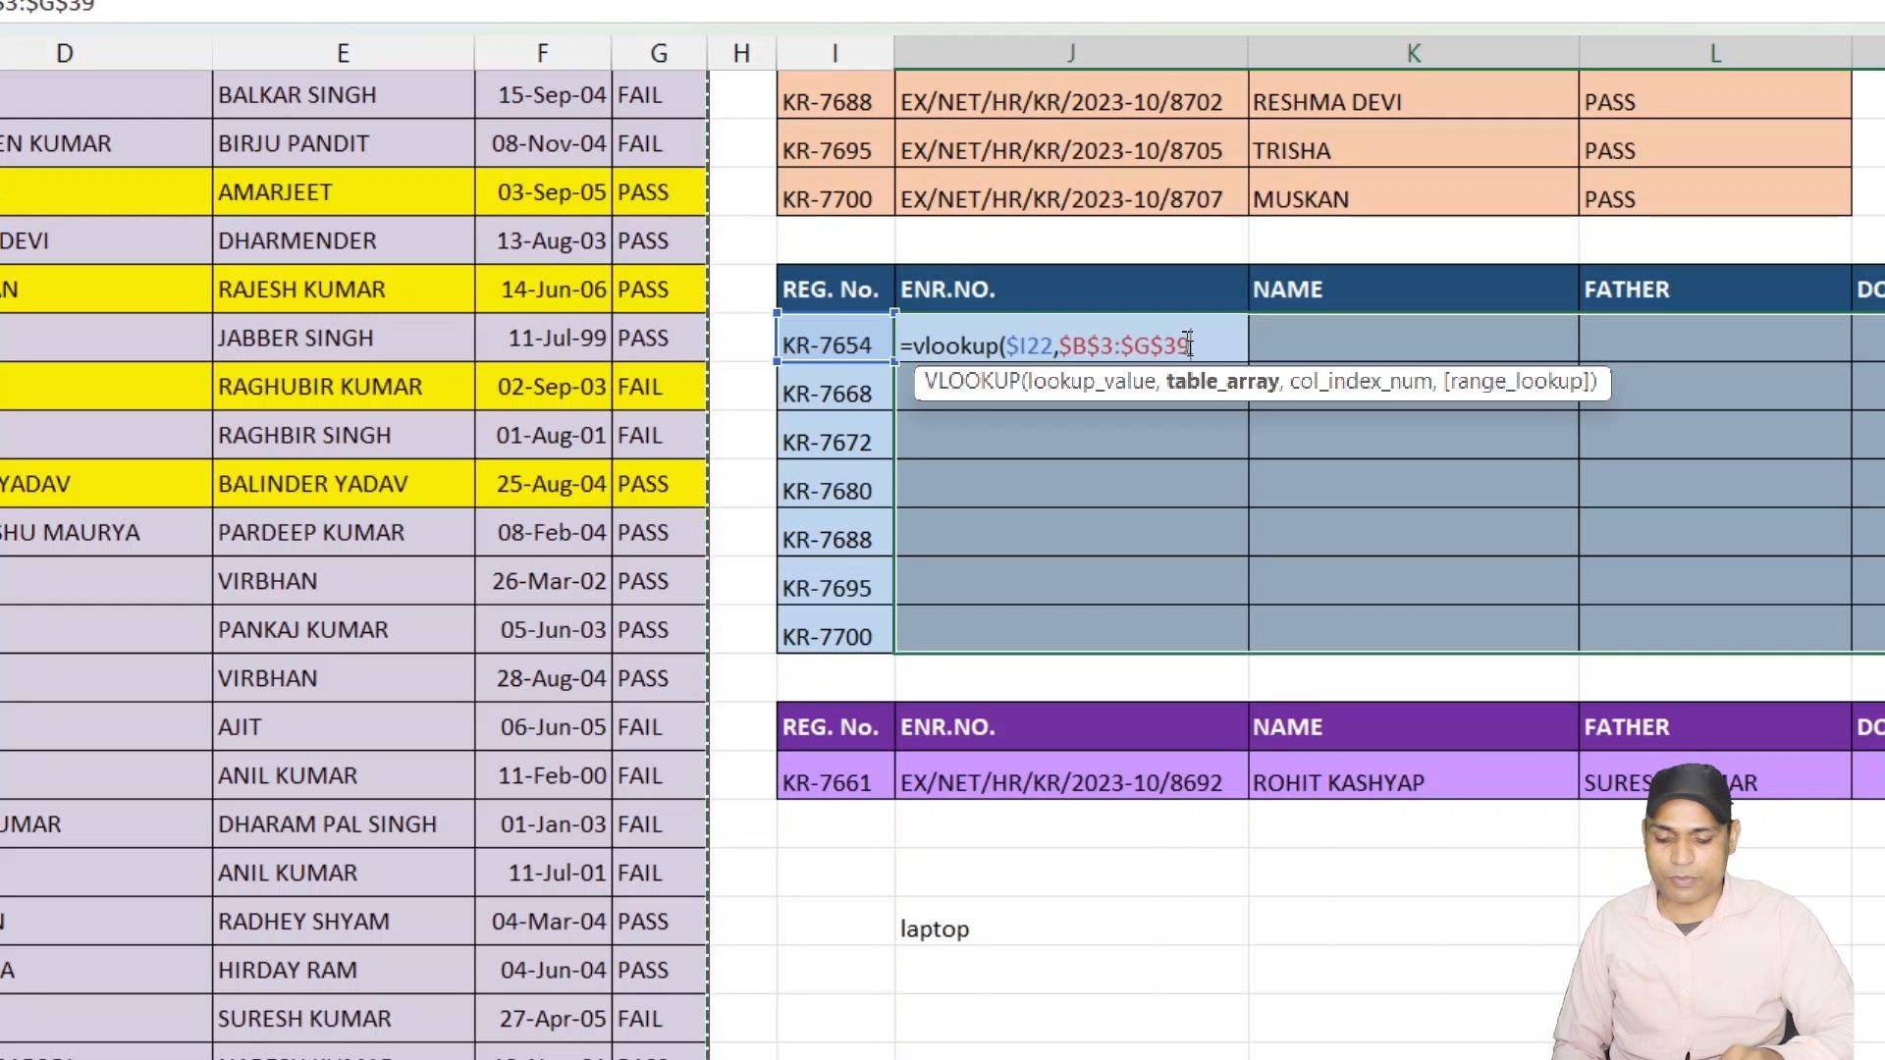
{"action": "type", "text": ","}
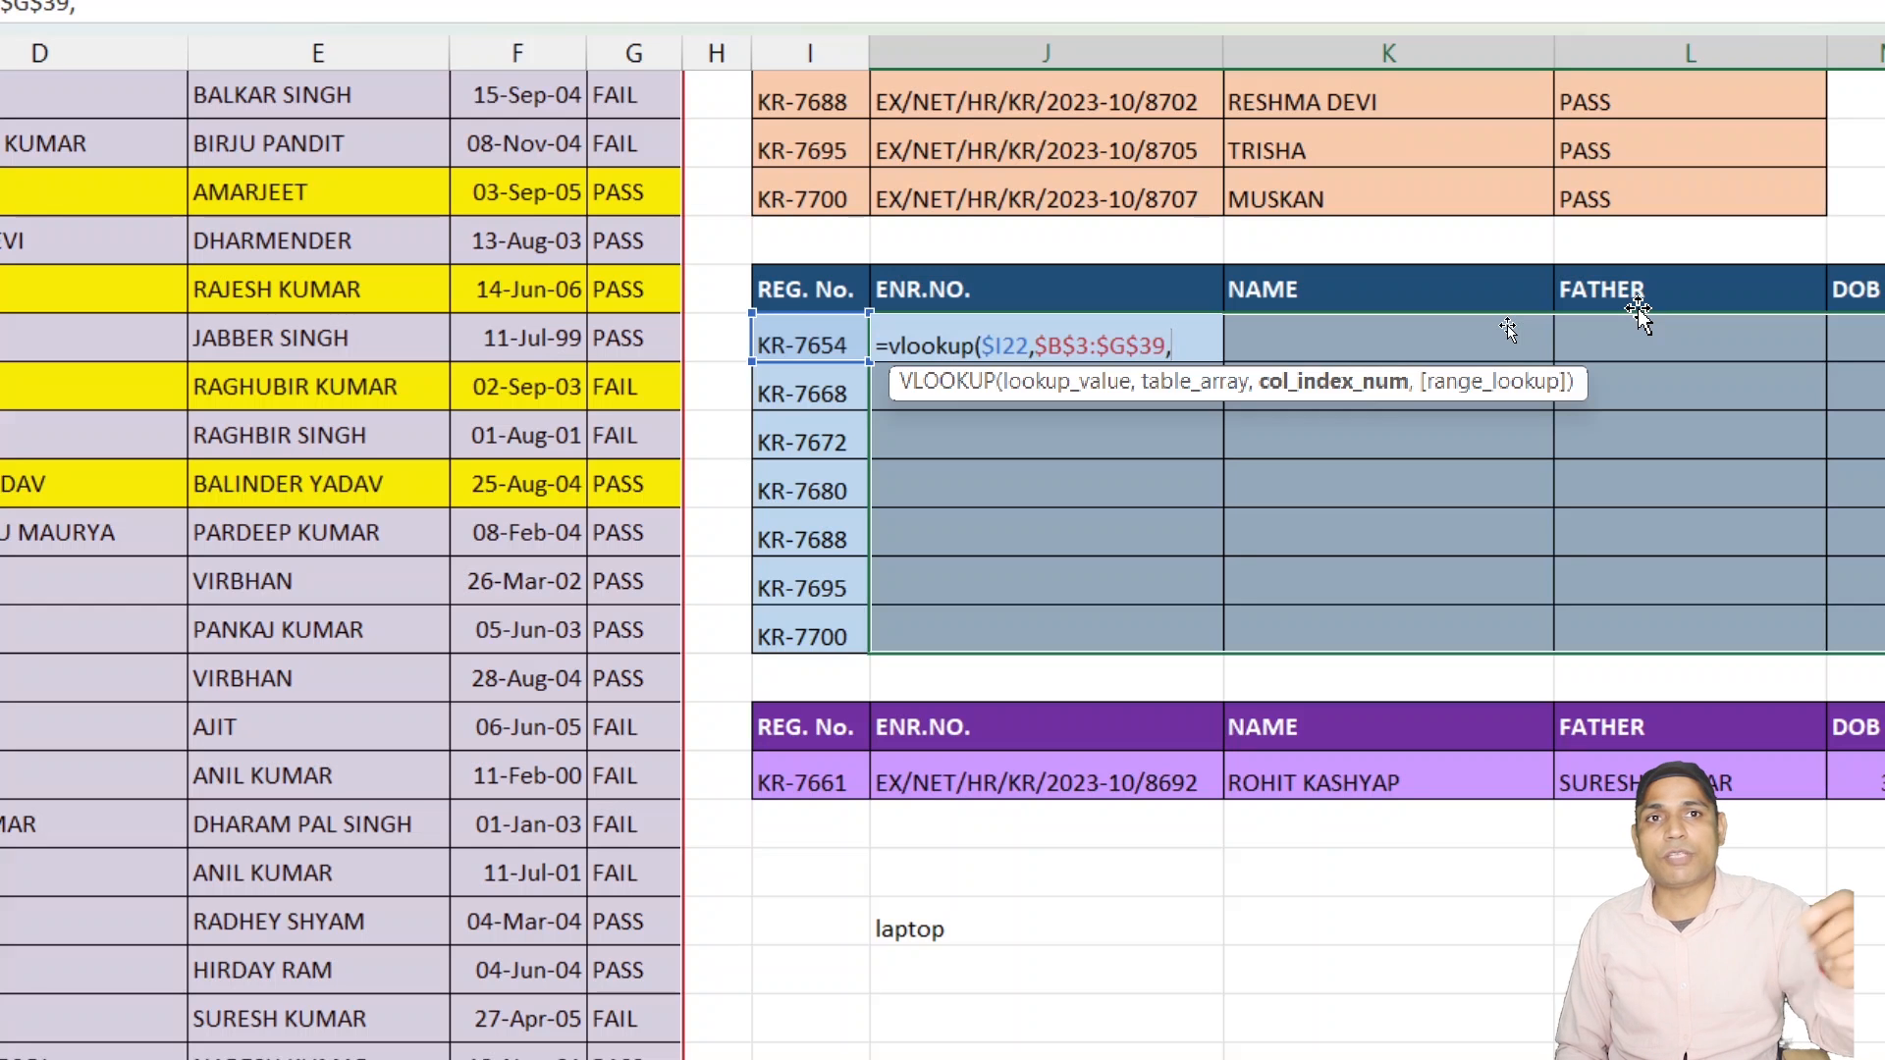
Nest a MATCH function as the column index, with the blue table's ENR.NO. header as its row-locked lookup value J$21.
{"action": "type", "text": "match"}
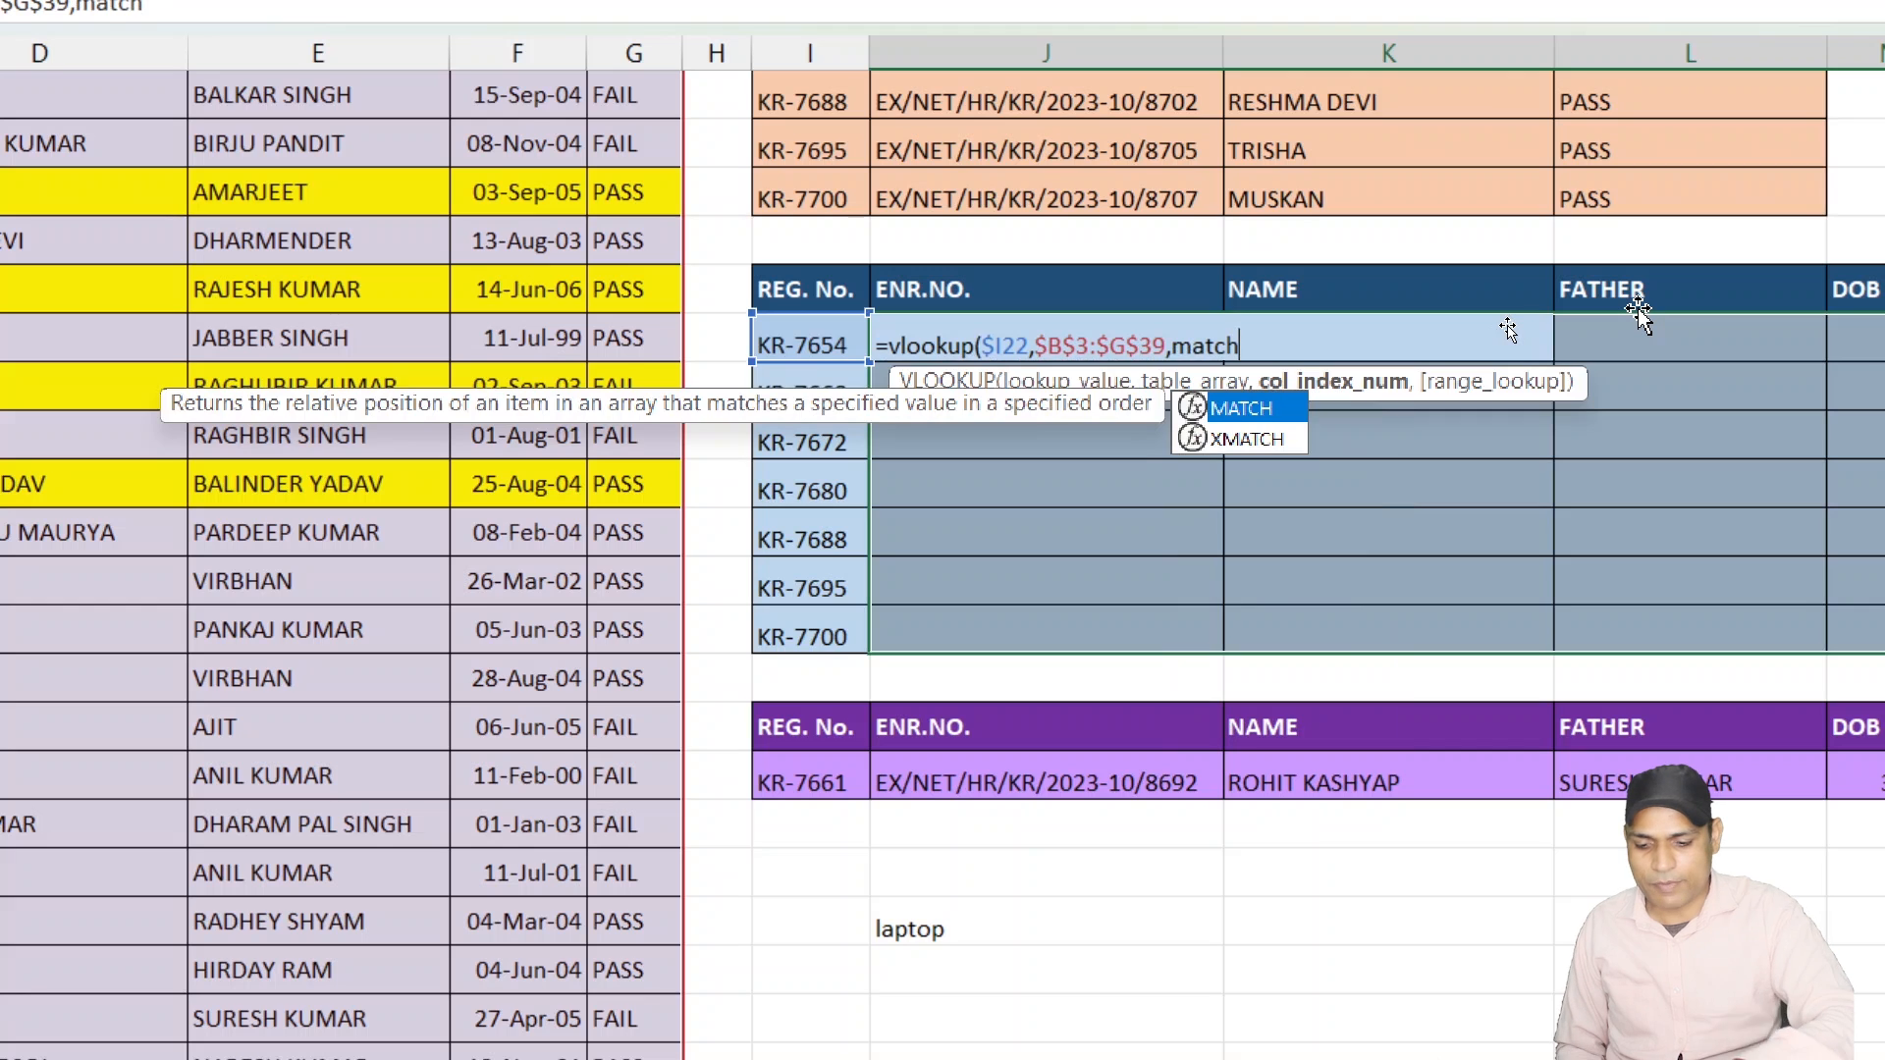
{"action": "type", "text": "("}
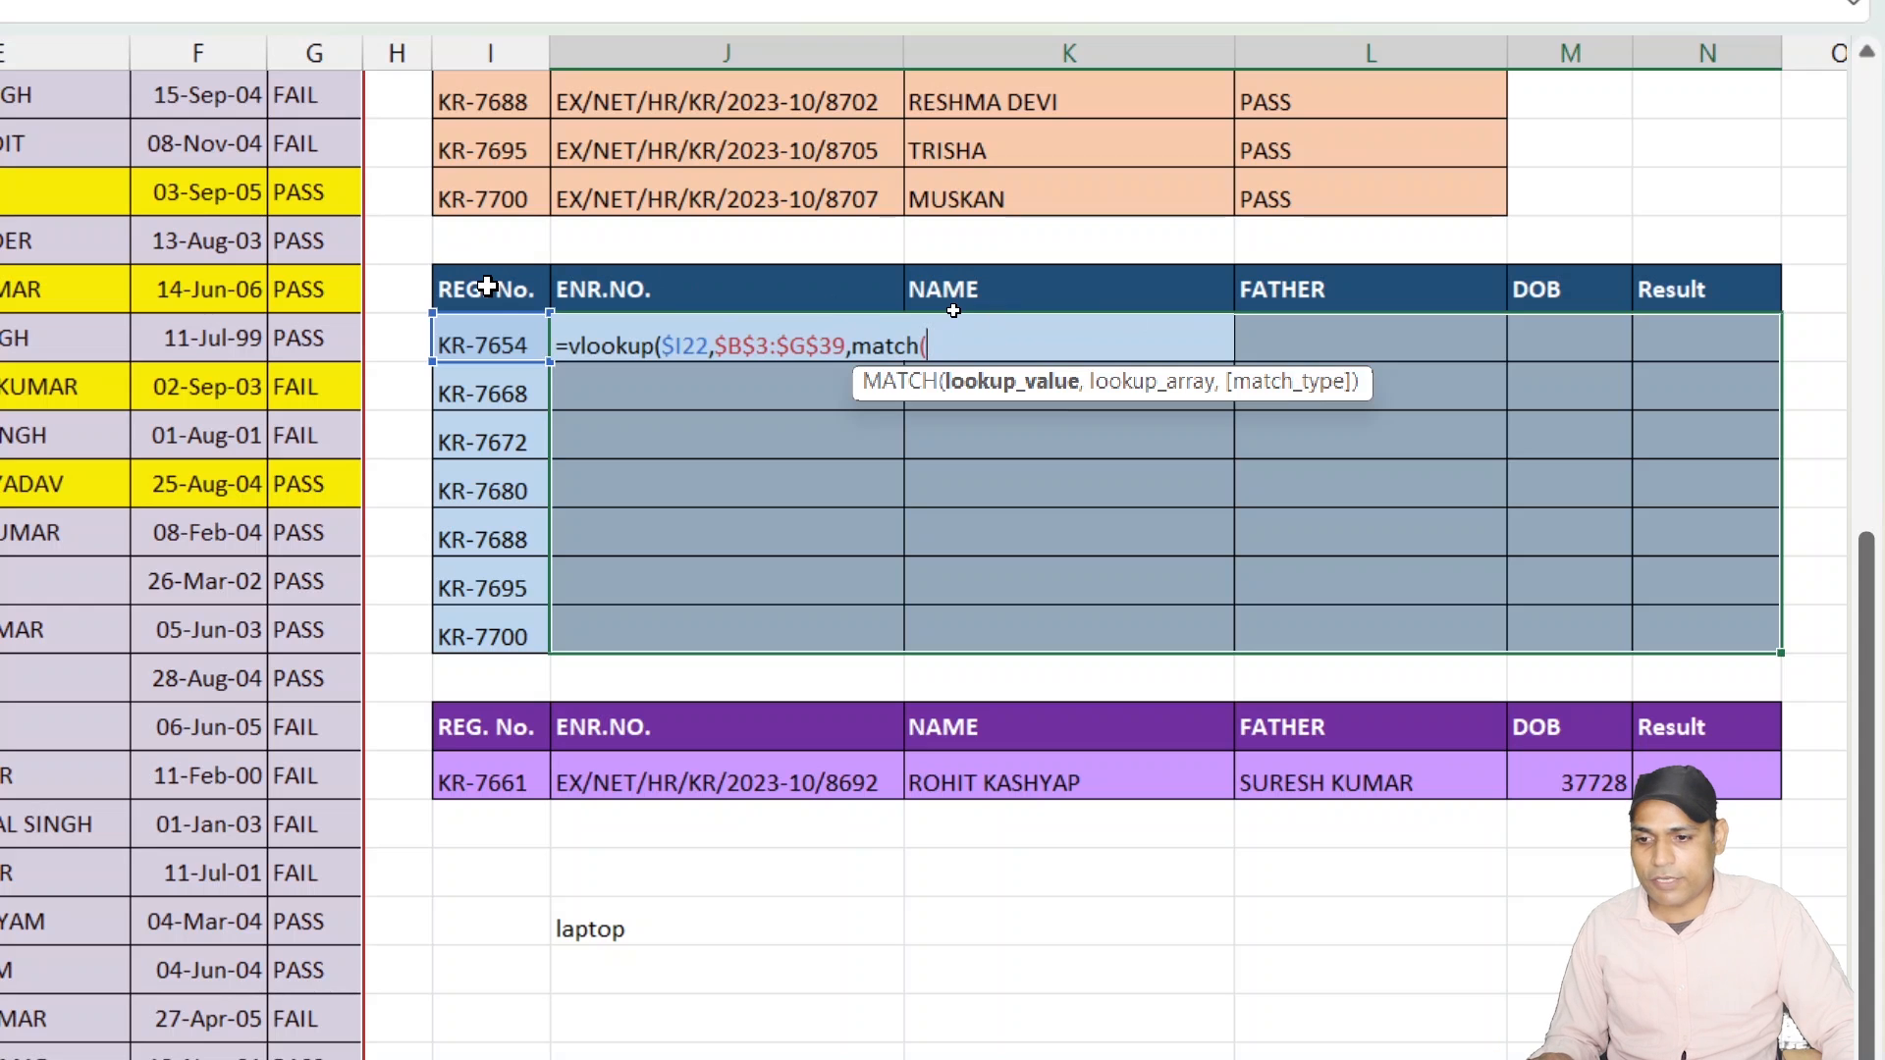
{"action": "left_click", "coordinate": [665, 289]}
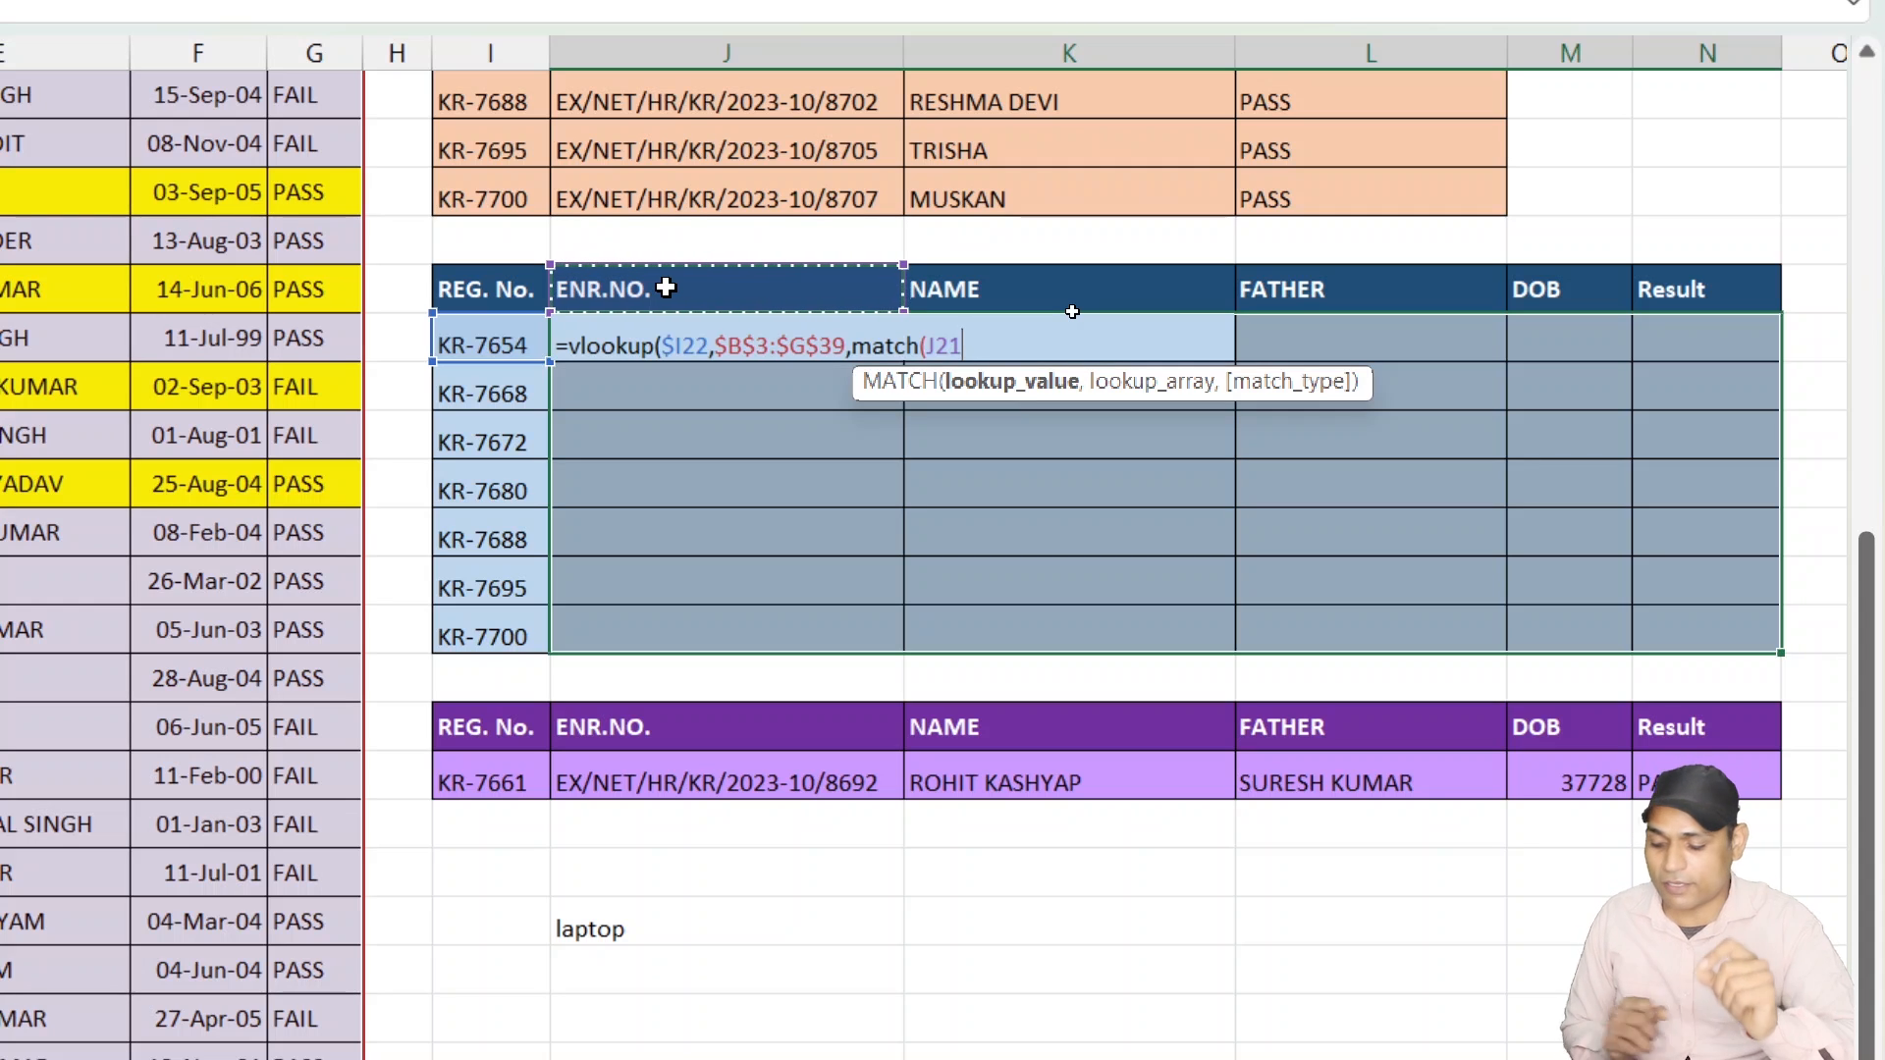
{"action": "key", "text": "F4"}
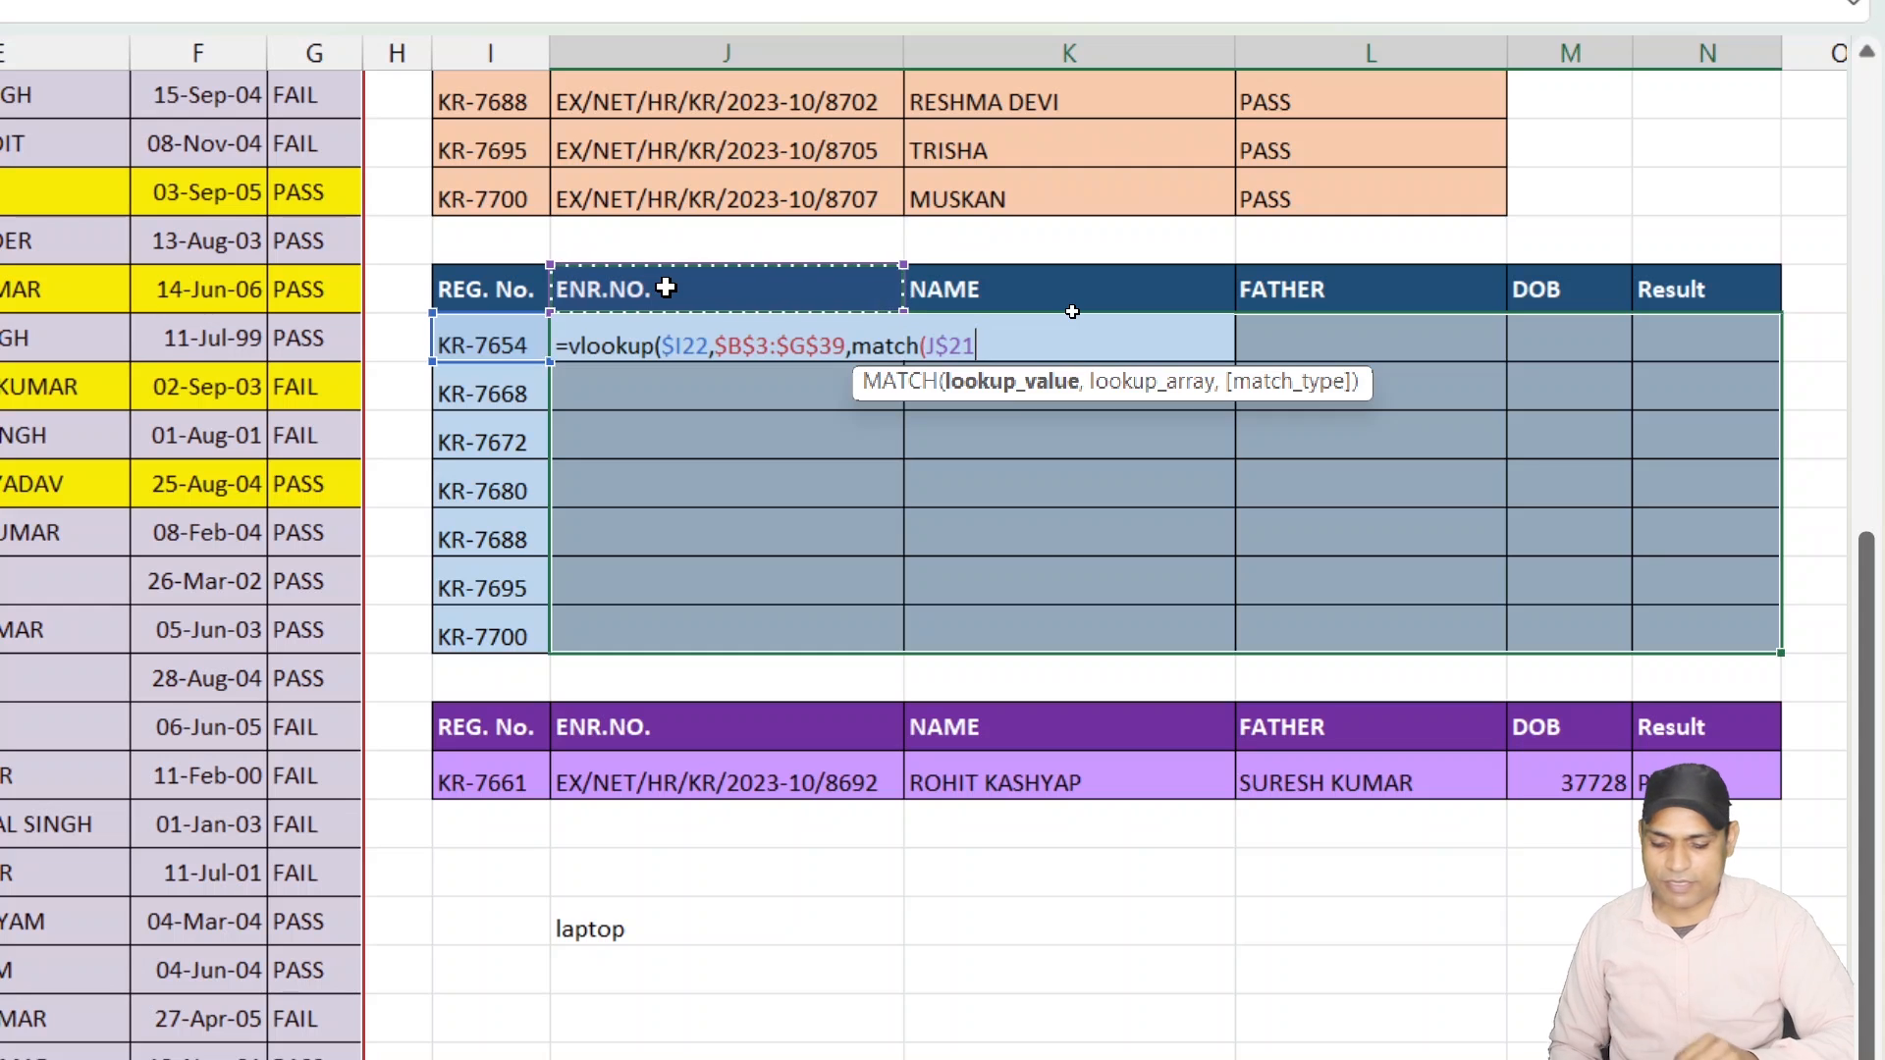
{"action": "type", "text": ","}
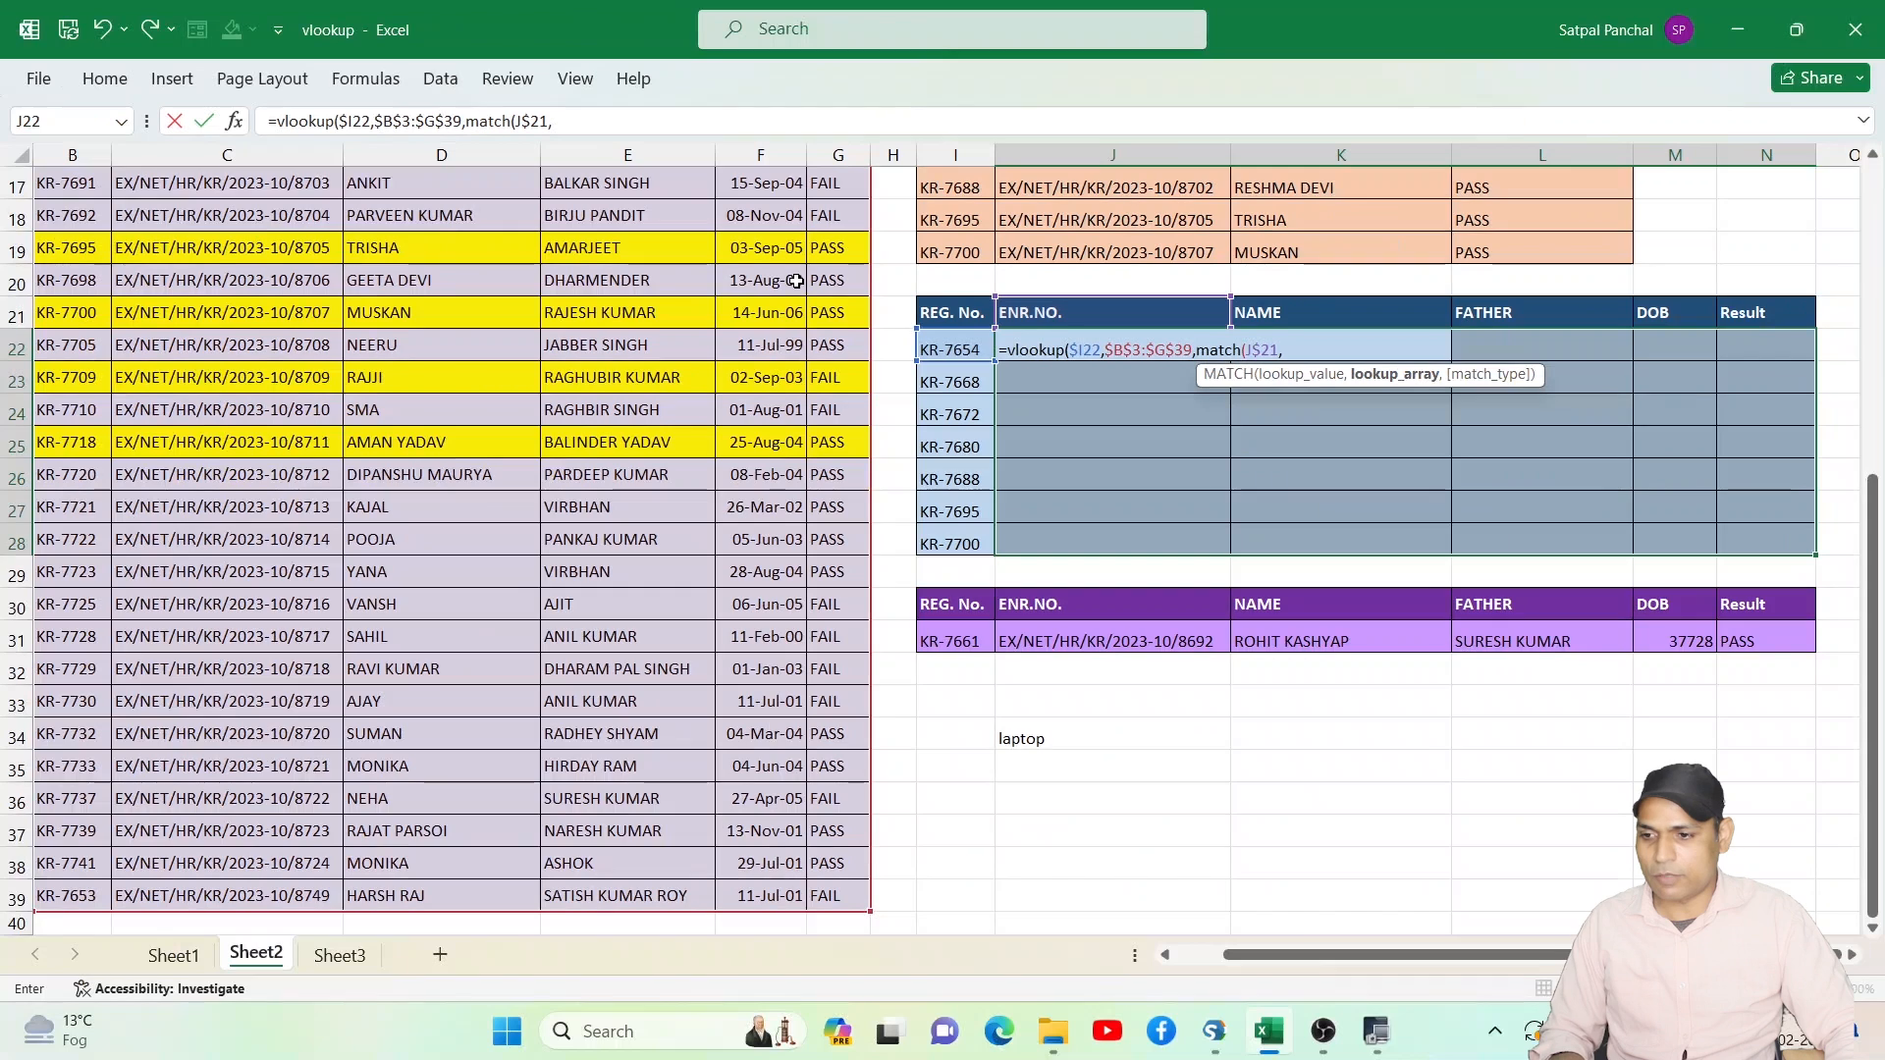
Set the MATCH lookup array to the main table's header row as $B$3:$G$3 with match type 0, and close the MATCH function.
{"action": "scroll", "coordinate": [413, 251], "scroll_direction": "up", "scroll_amount": 3}
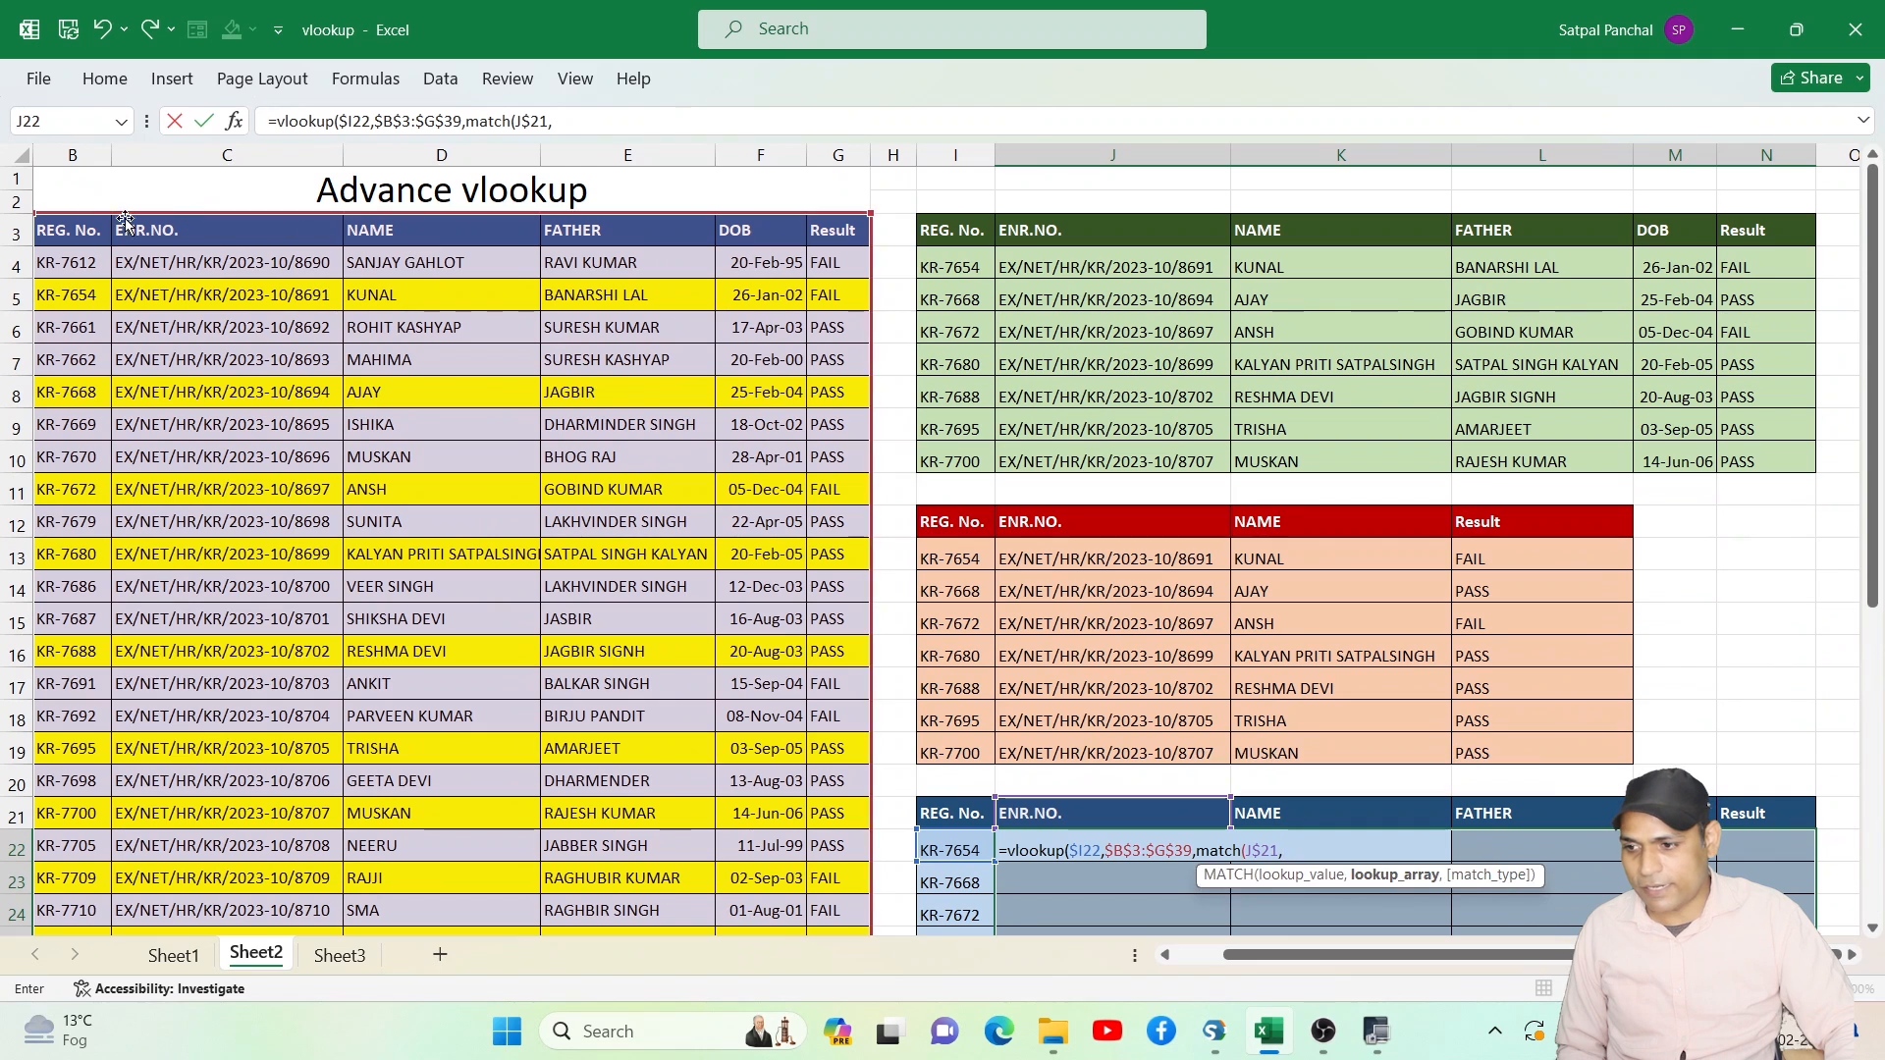
{"action": "left_click_drag", "start_coordinate": [69, 230], "coordinate": [839, 231]}
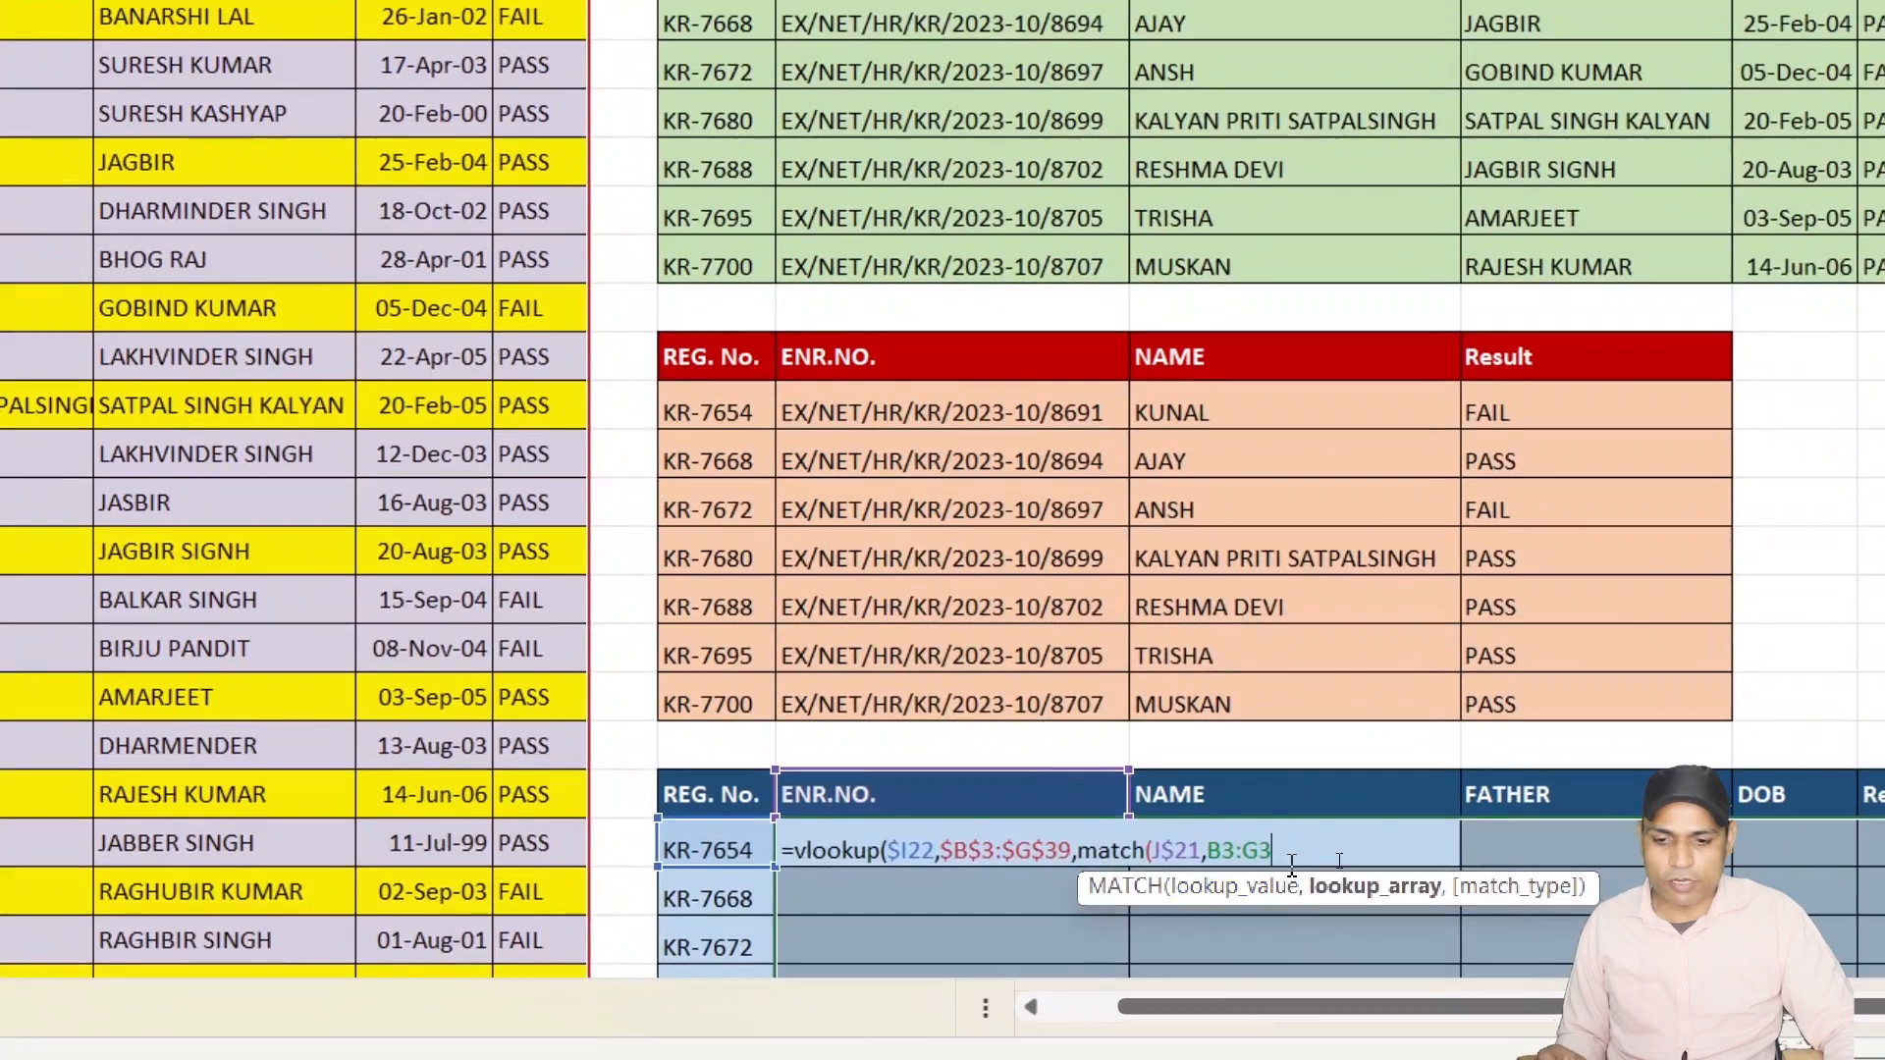
{"action": "scroll", "coordinate": [1306, 923], "scroll_direction": "down", "scroll_amount": 2}
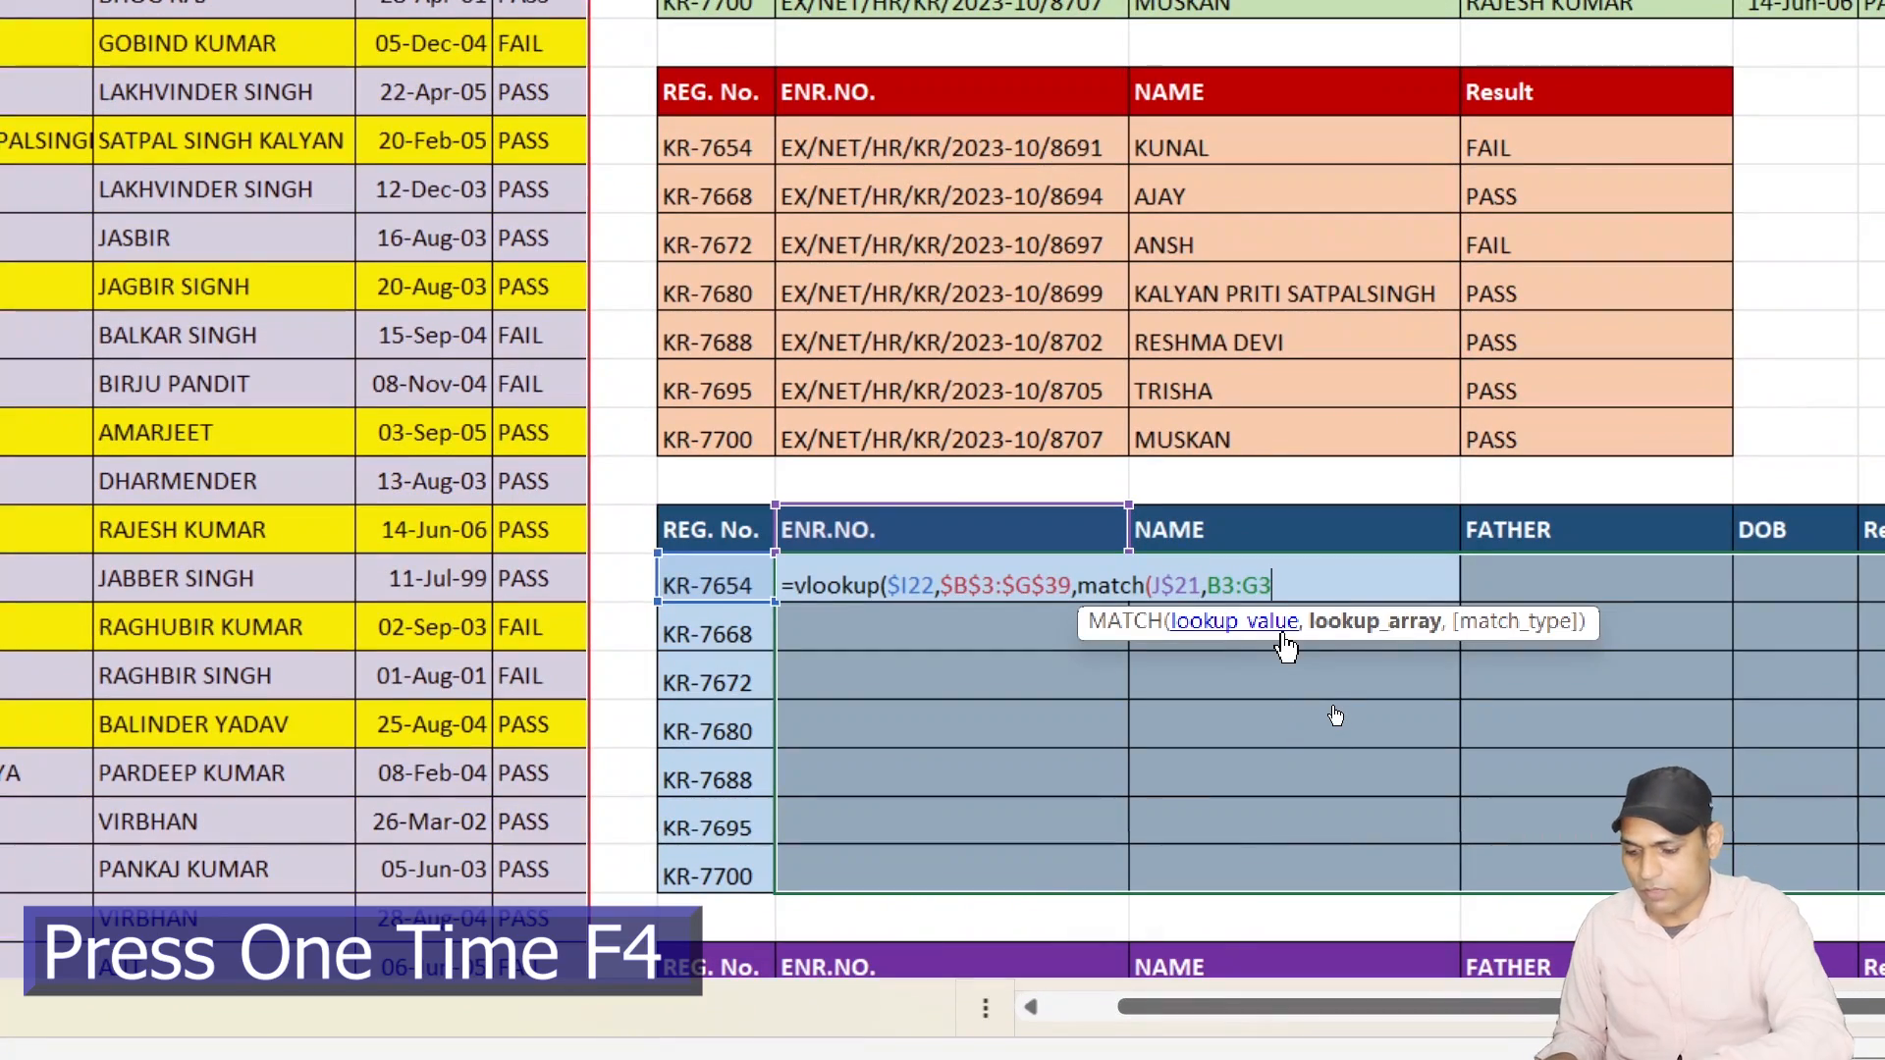
{"action": "key", "text": "F4"}
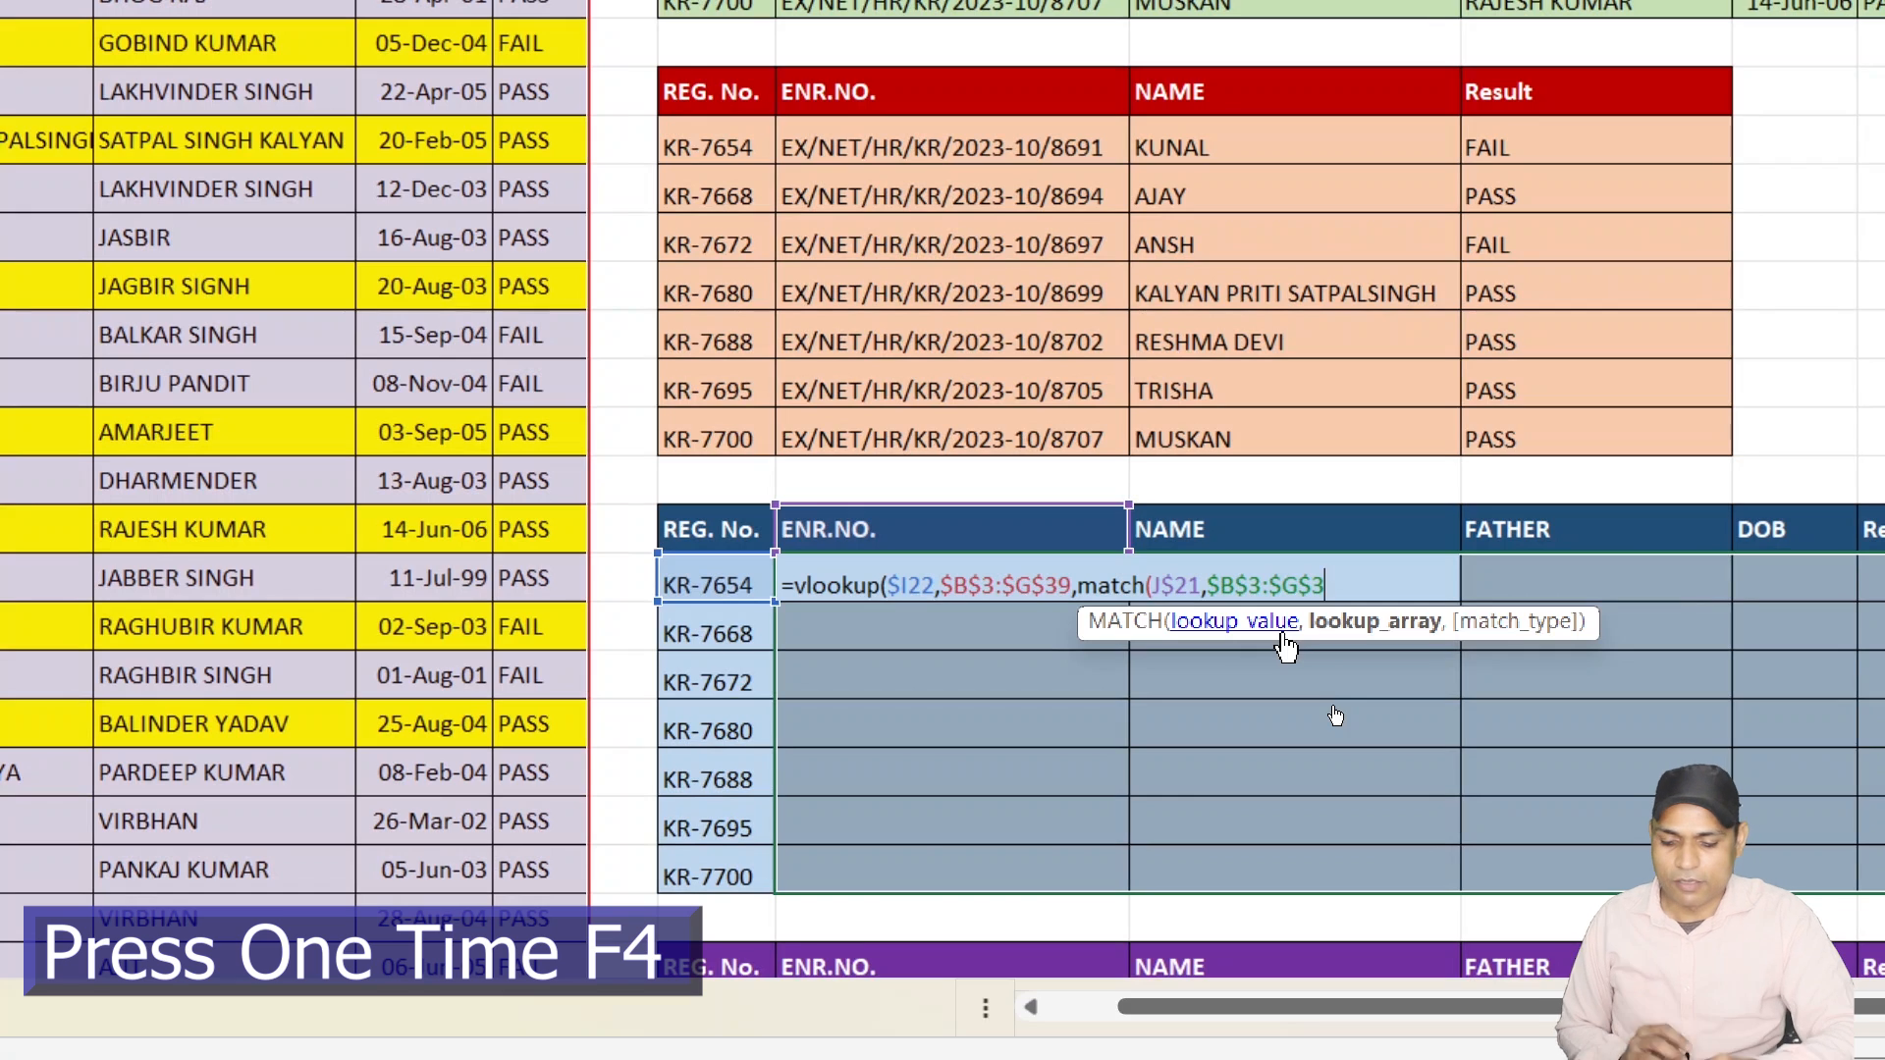
{"action": "type", "text": ","}
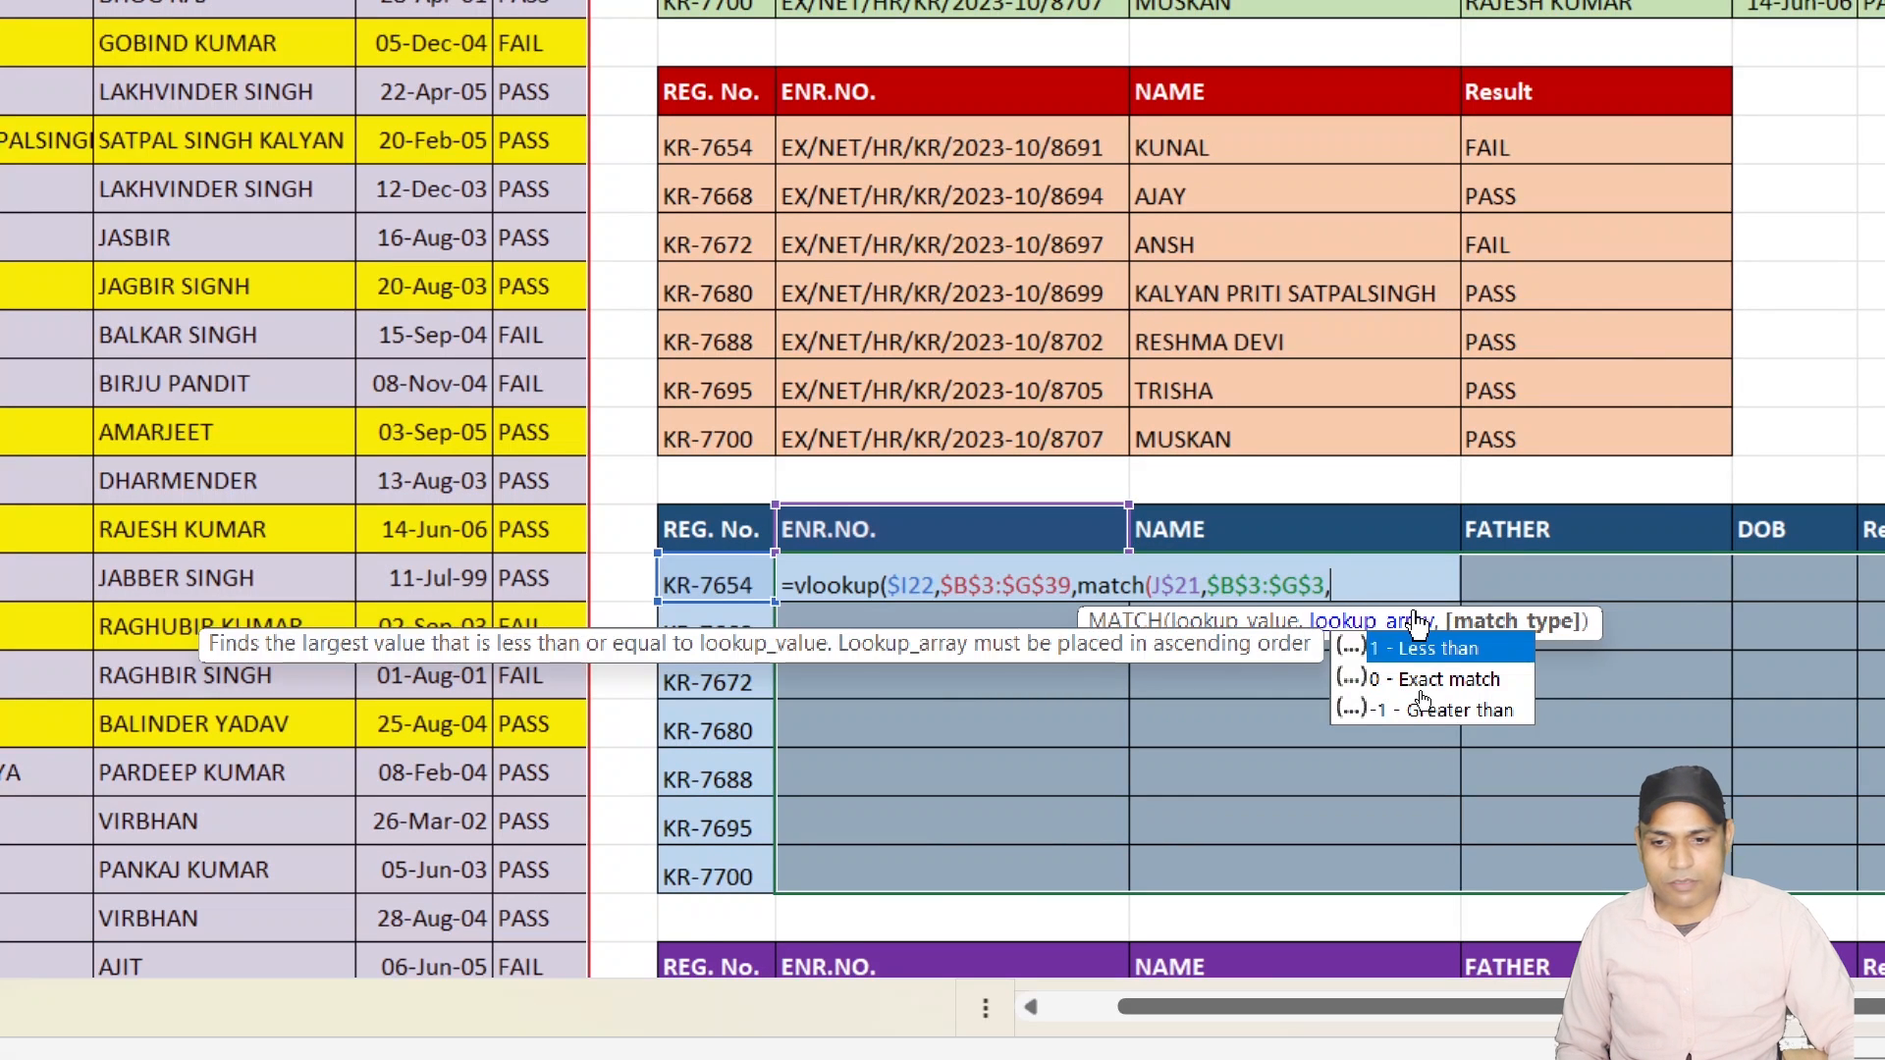
{"action": "type", "text": "0"}
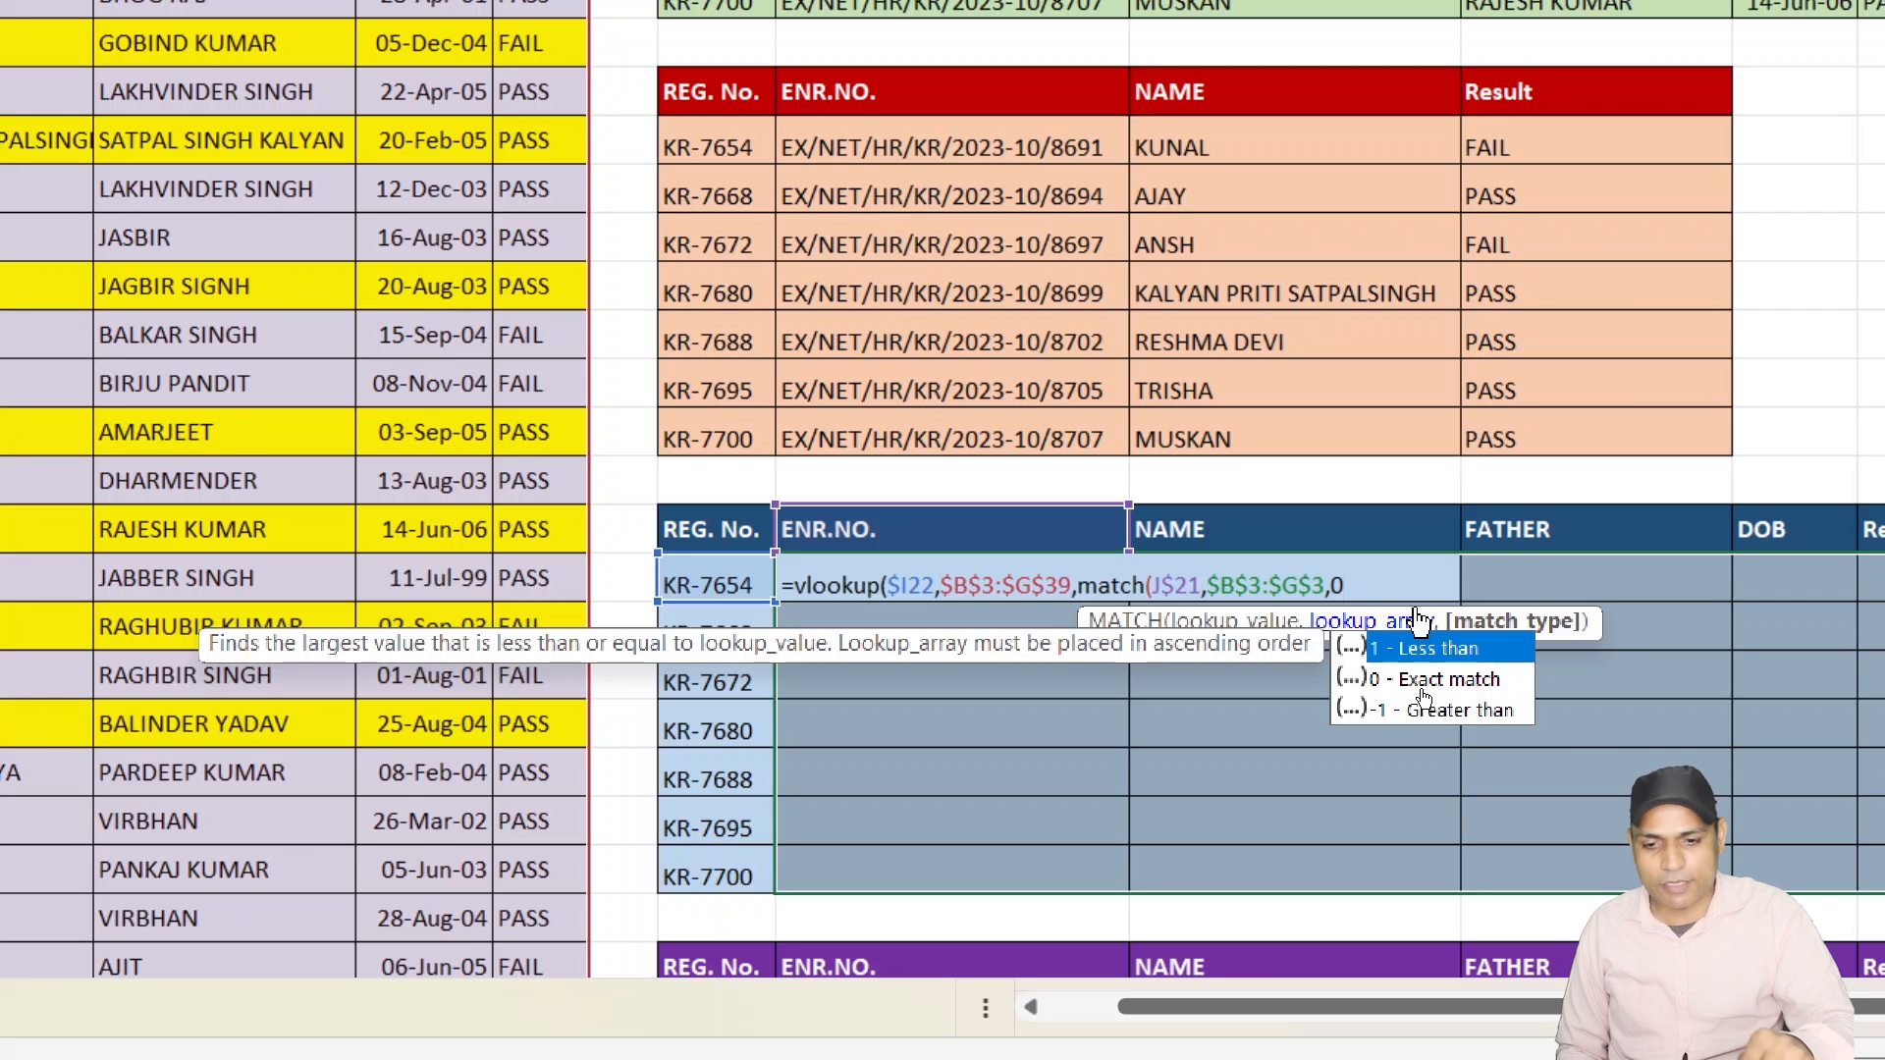
{"action": "type", "text": ")"}
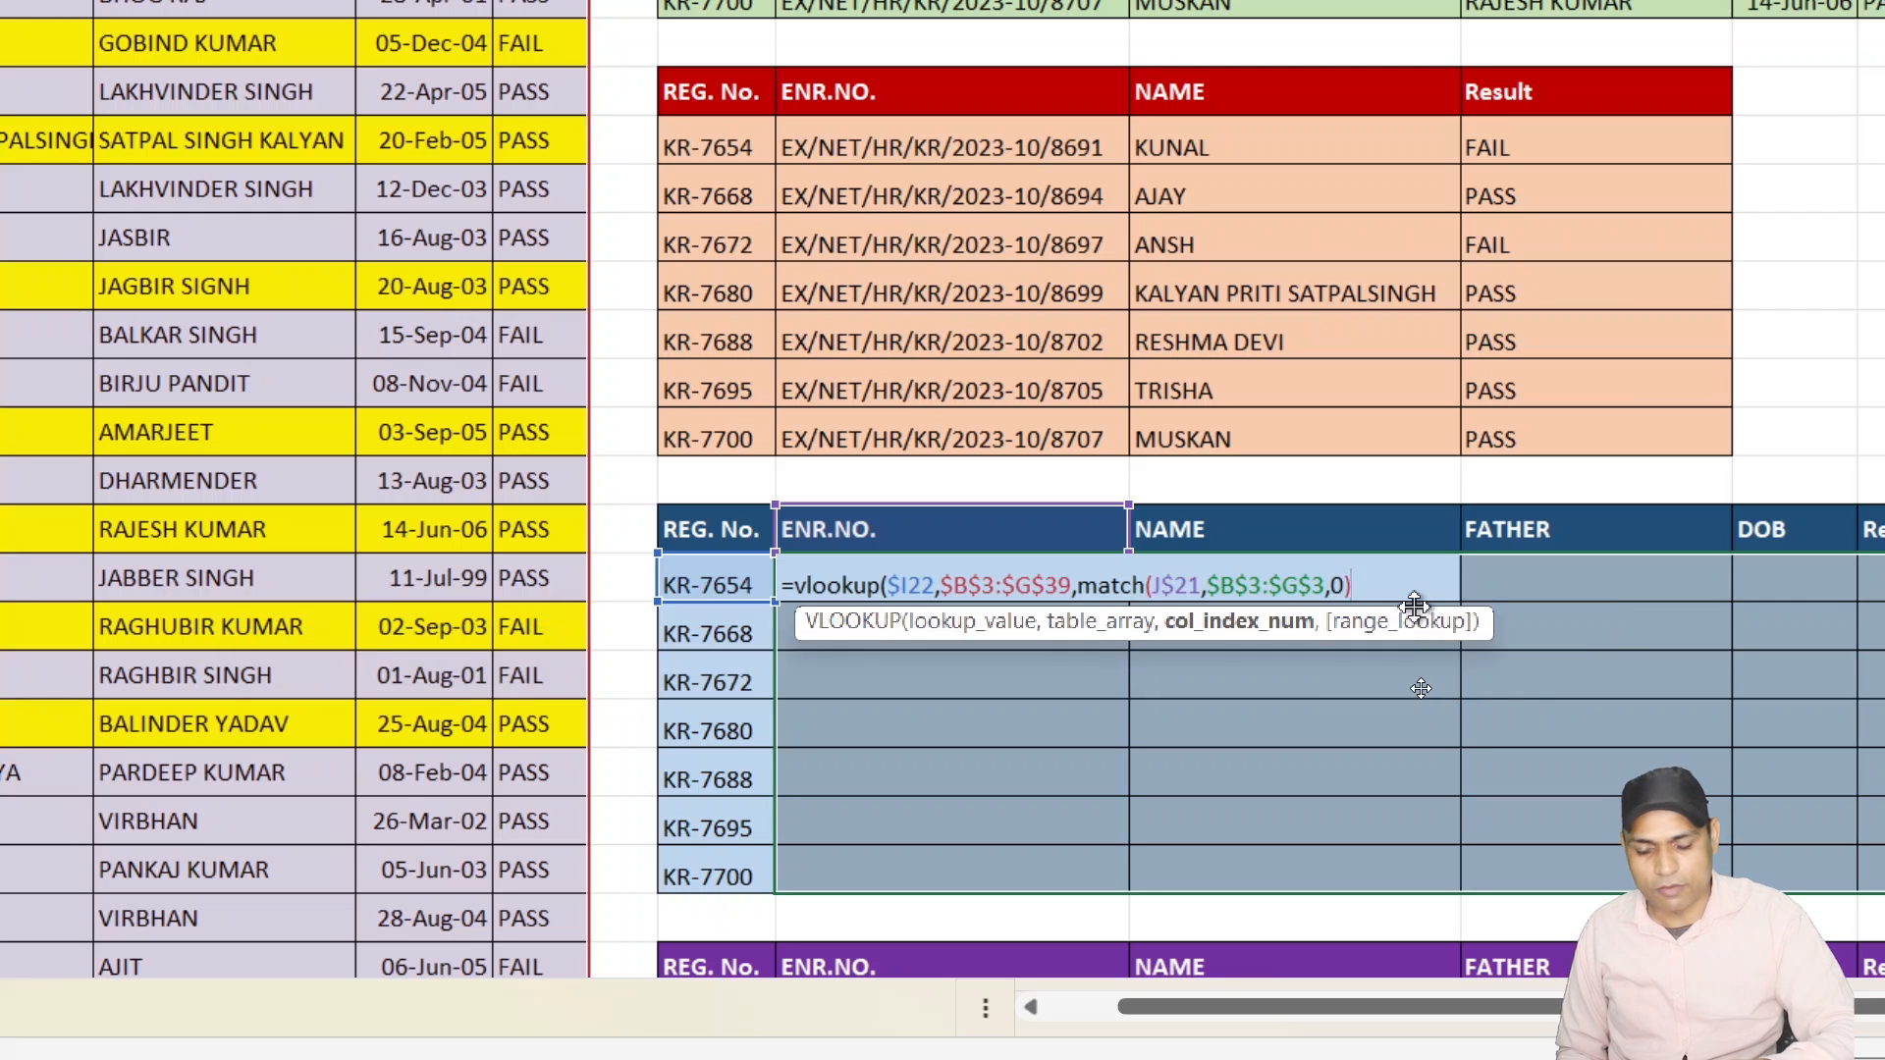
Finish the VLOOKUP with range lookup 0 and enter the formula into all selected cells of the blue table at once.
{"action": "type", "text": ","}
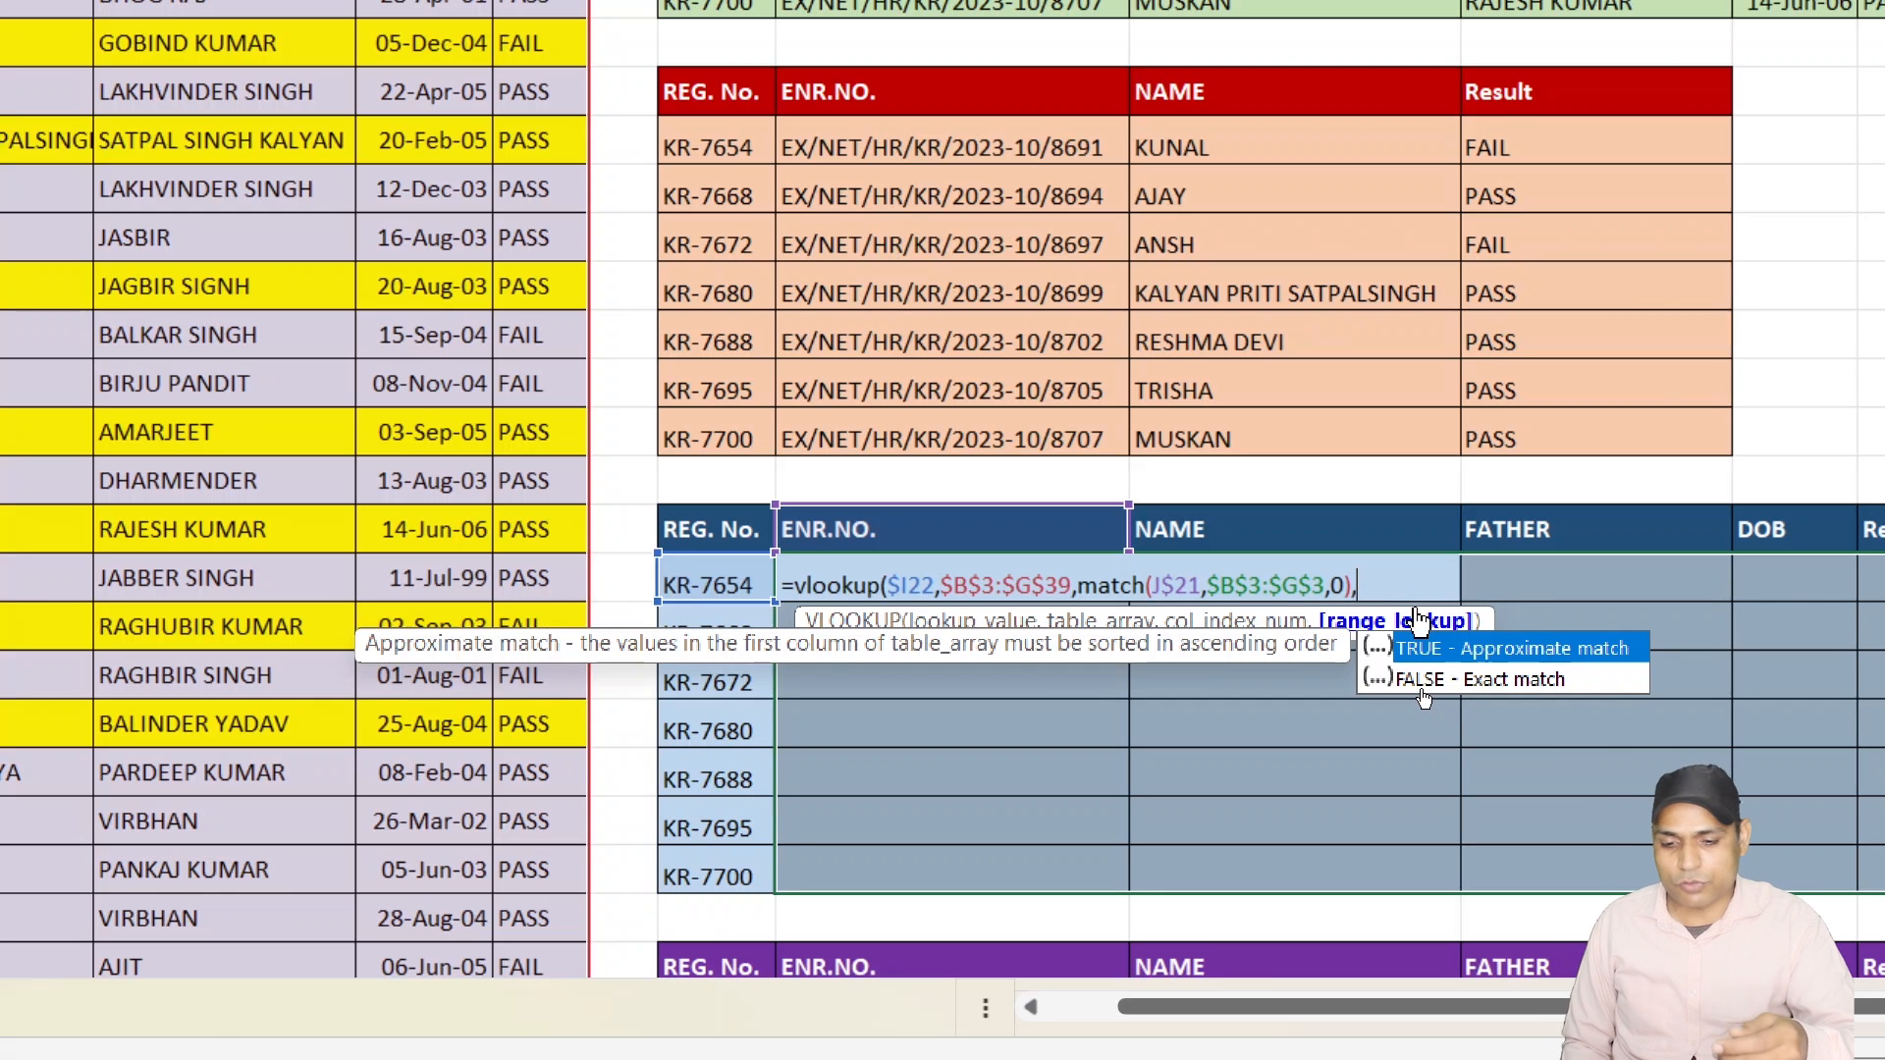
{"action": "type", "text": "0"}
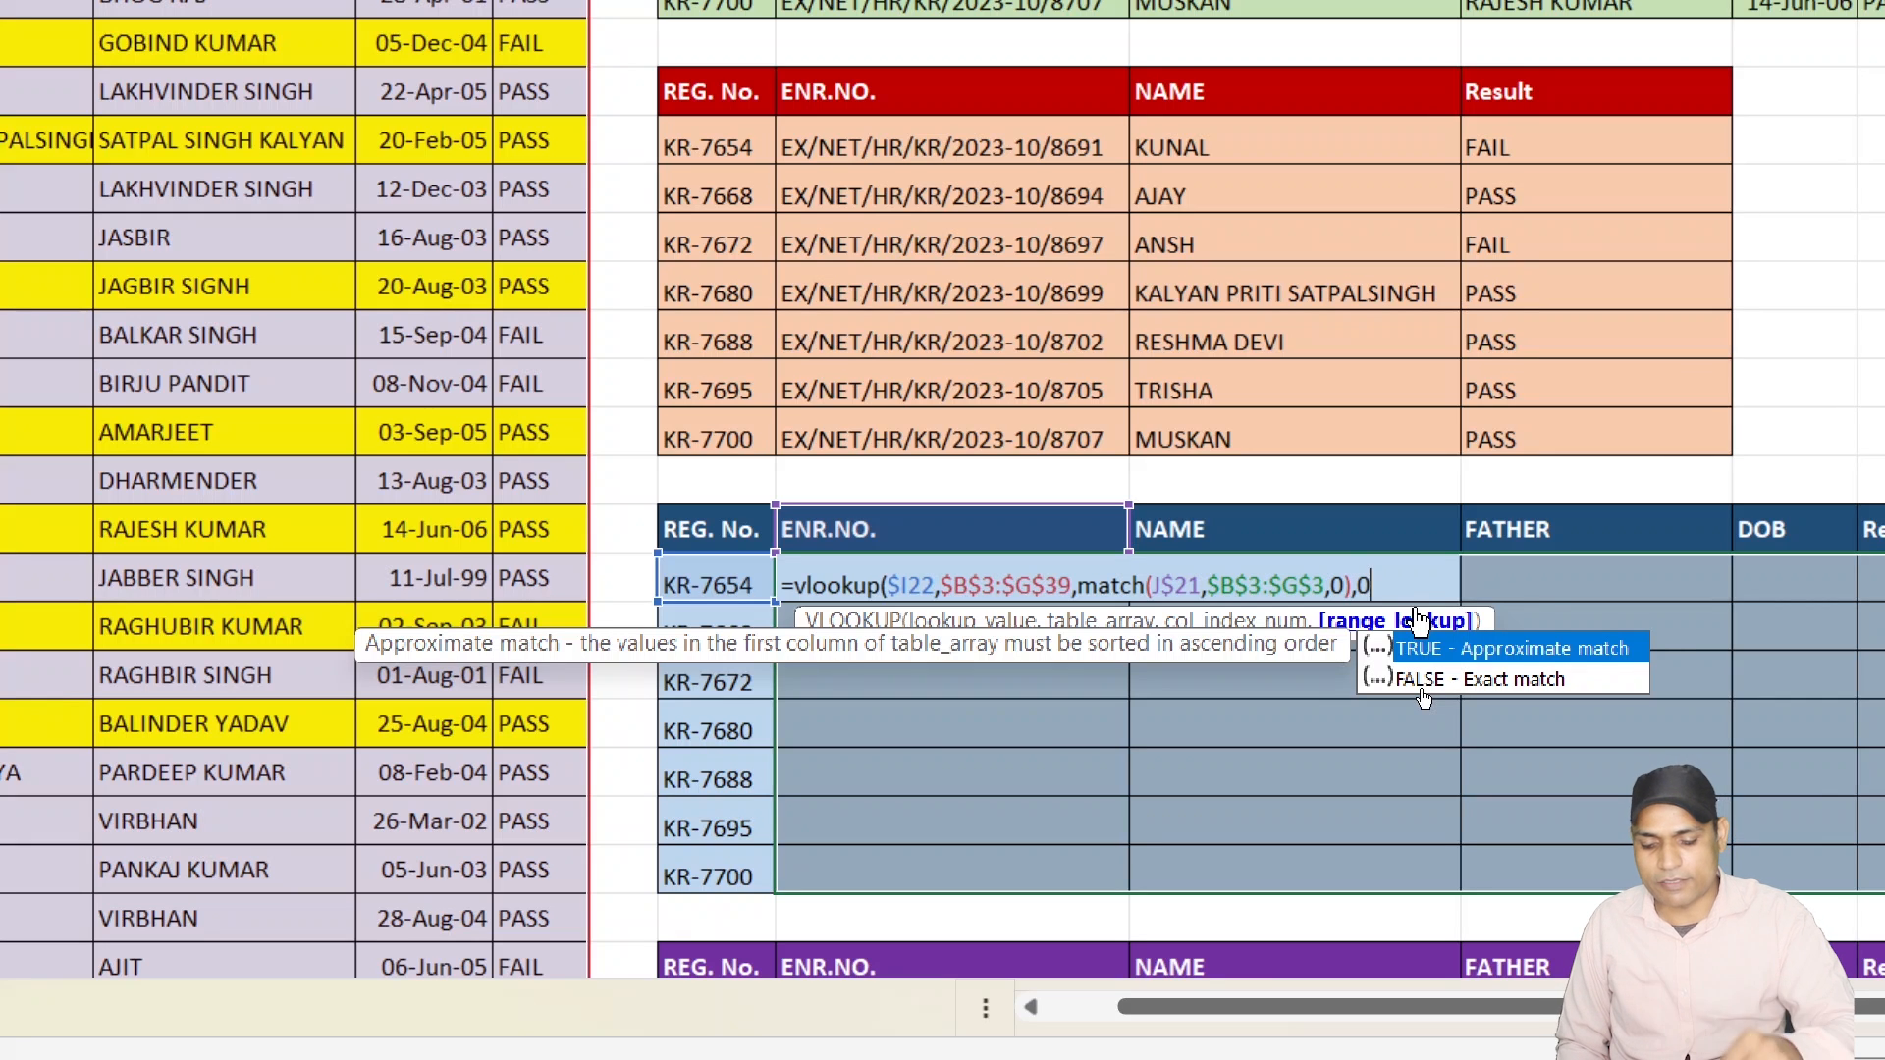
{"action": "type", "text": ")"}
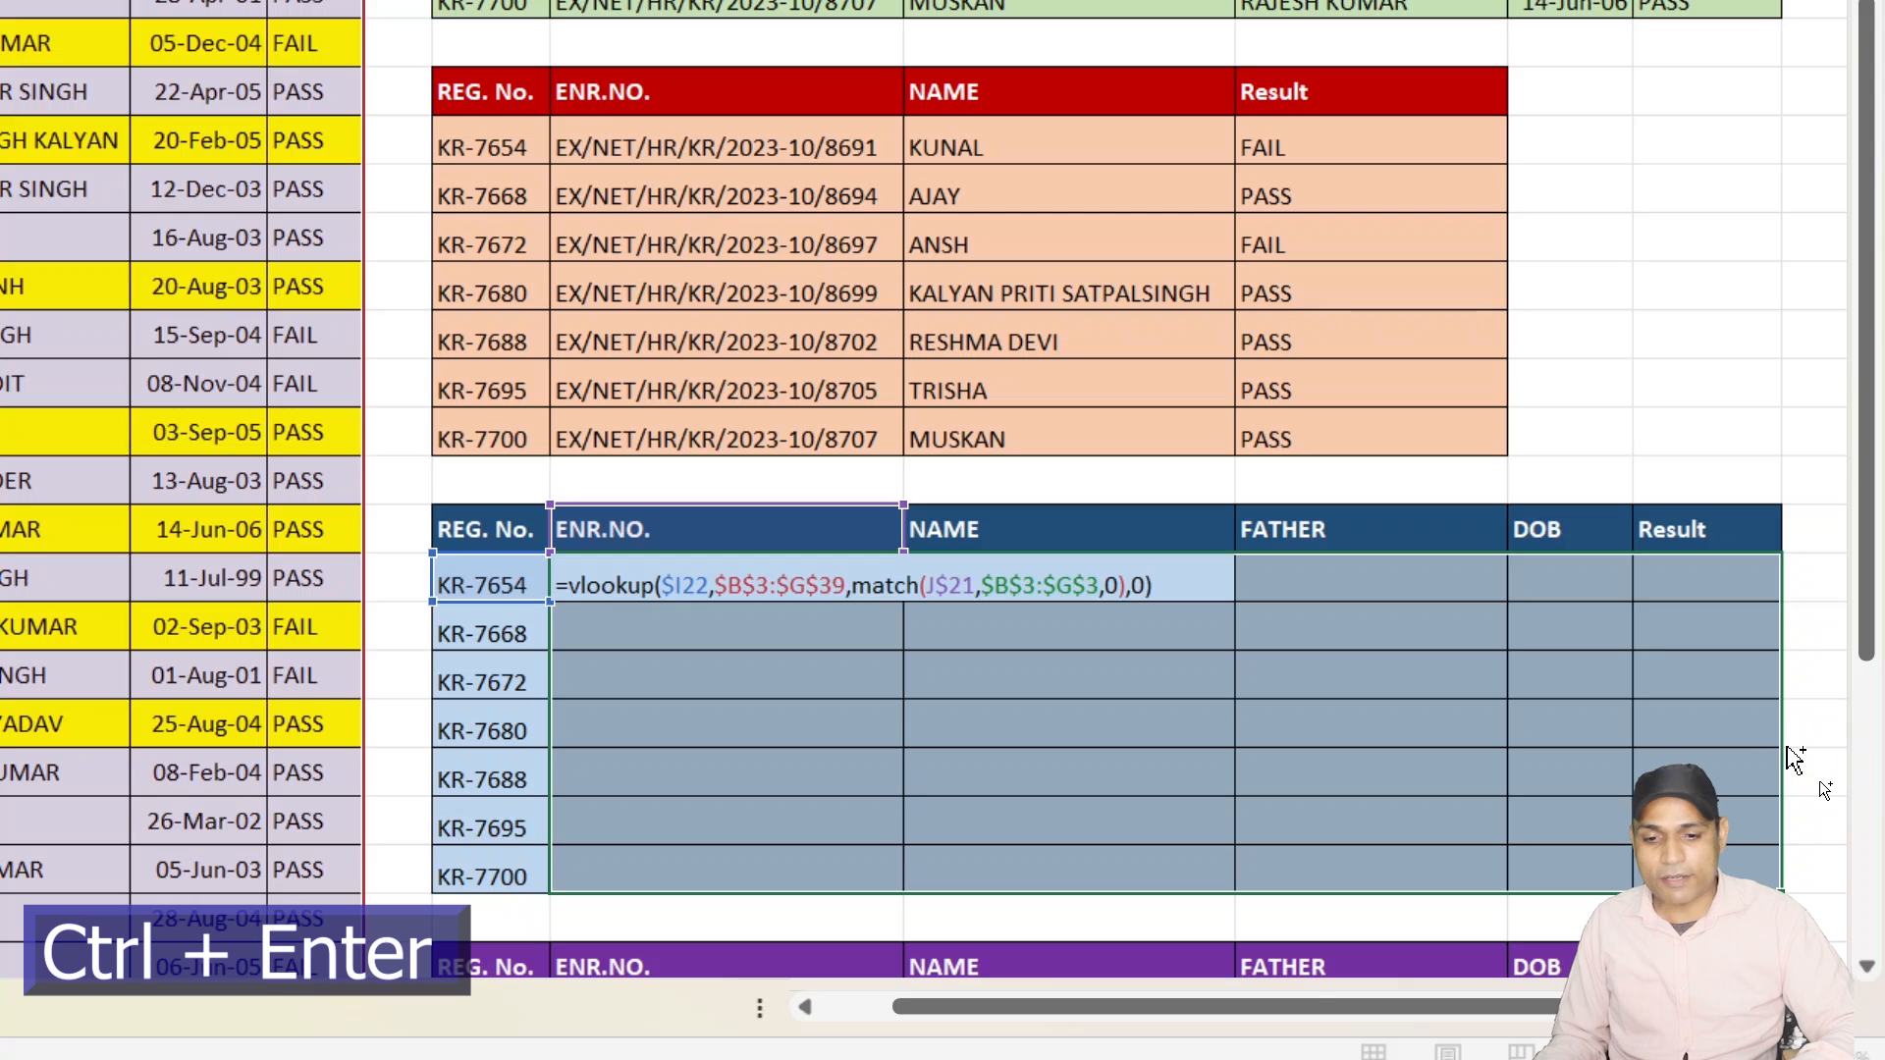
{"action": "key", "text": "ctrl+Return"}
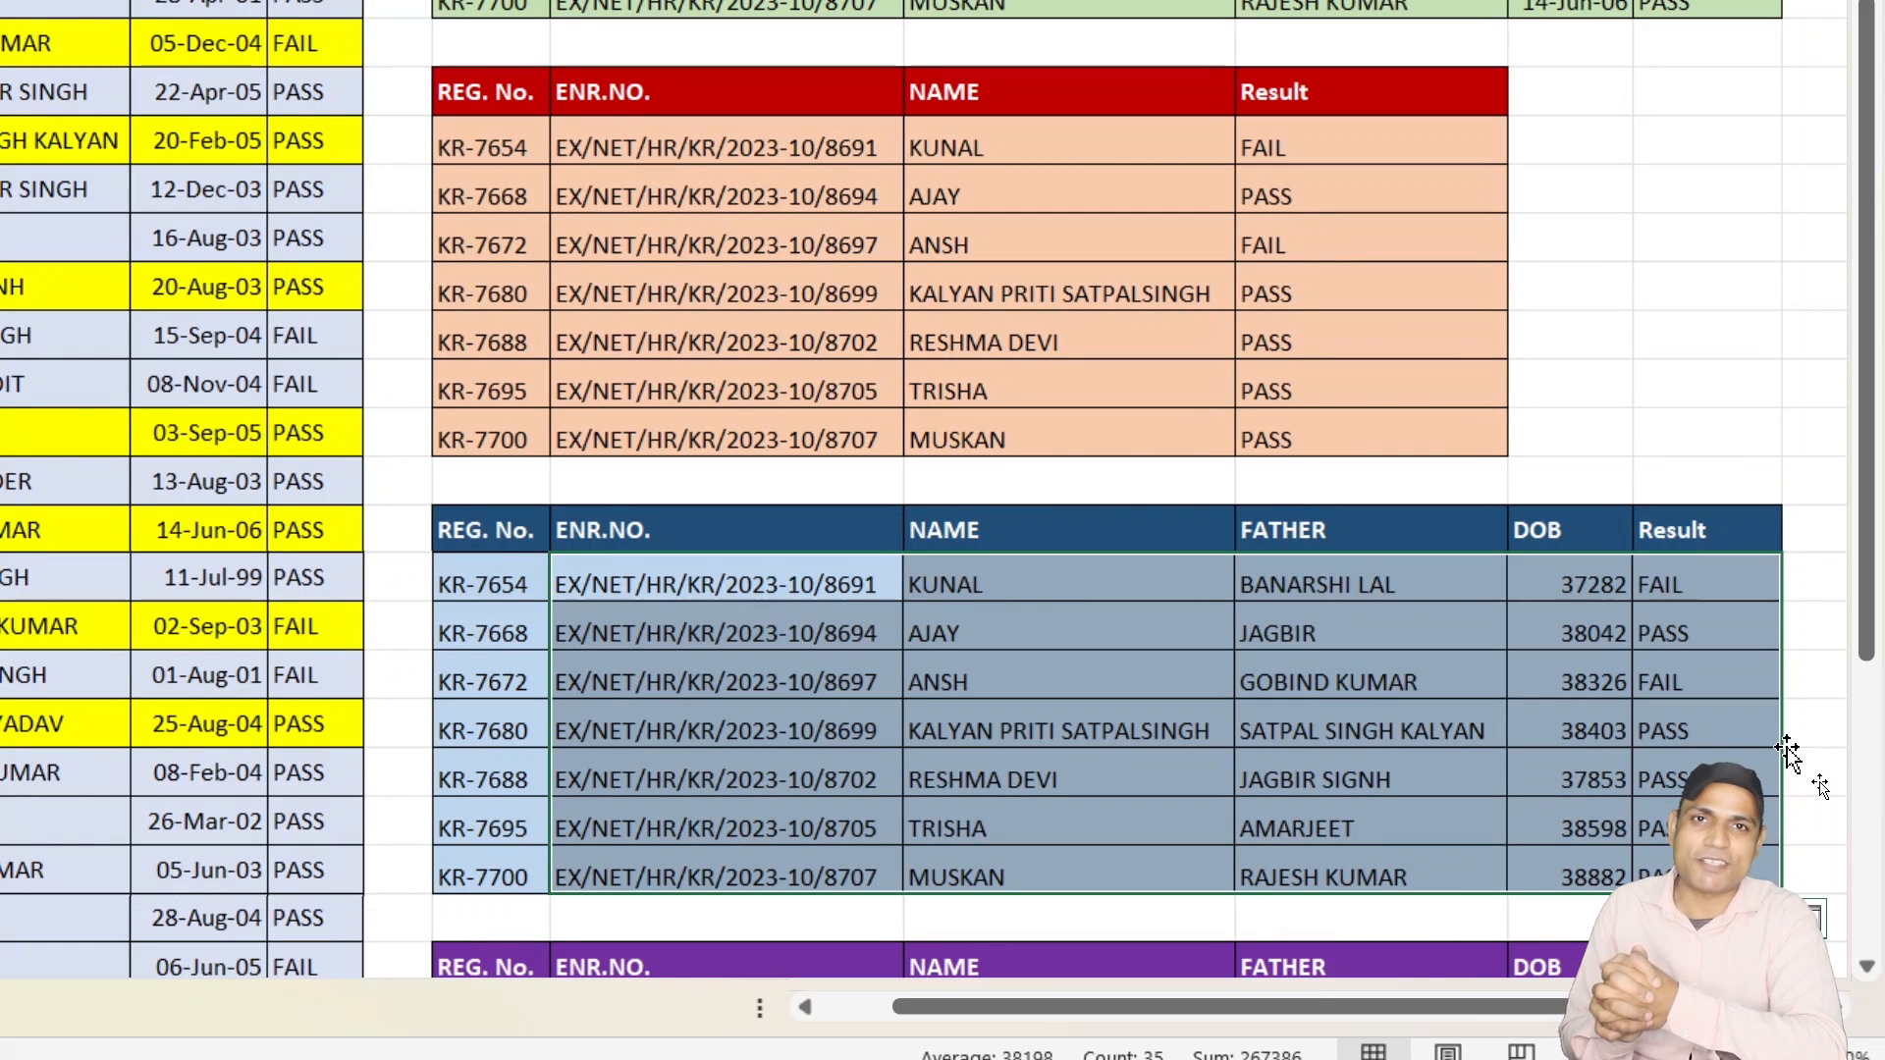
Compare the filled blue table's student records with the green, orange and purple tables.
{"action": "scroll", "coordinate": [1093, 665], "scroll_direction": "up", "scroll_amount": 2}
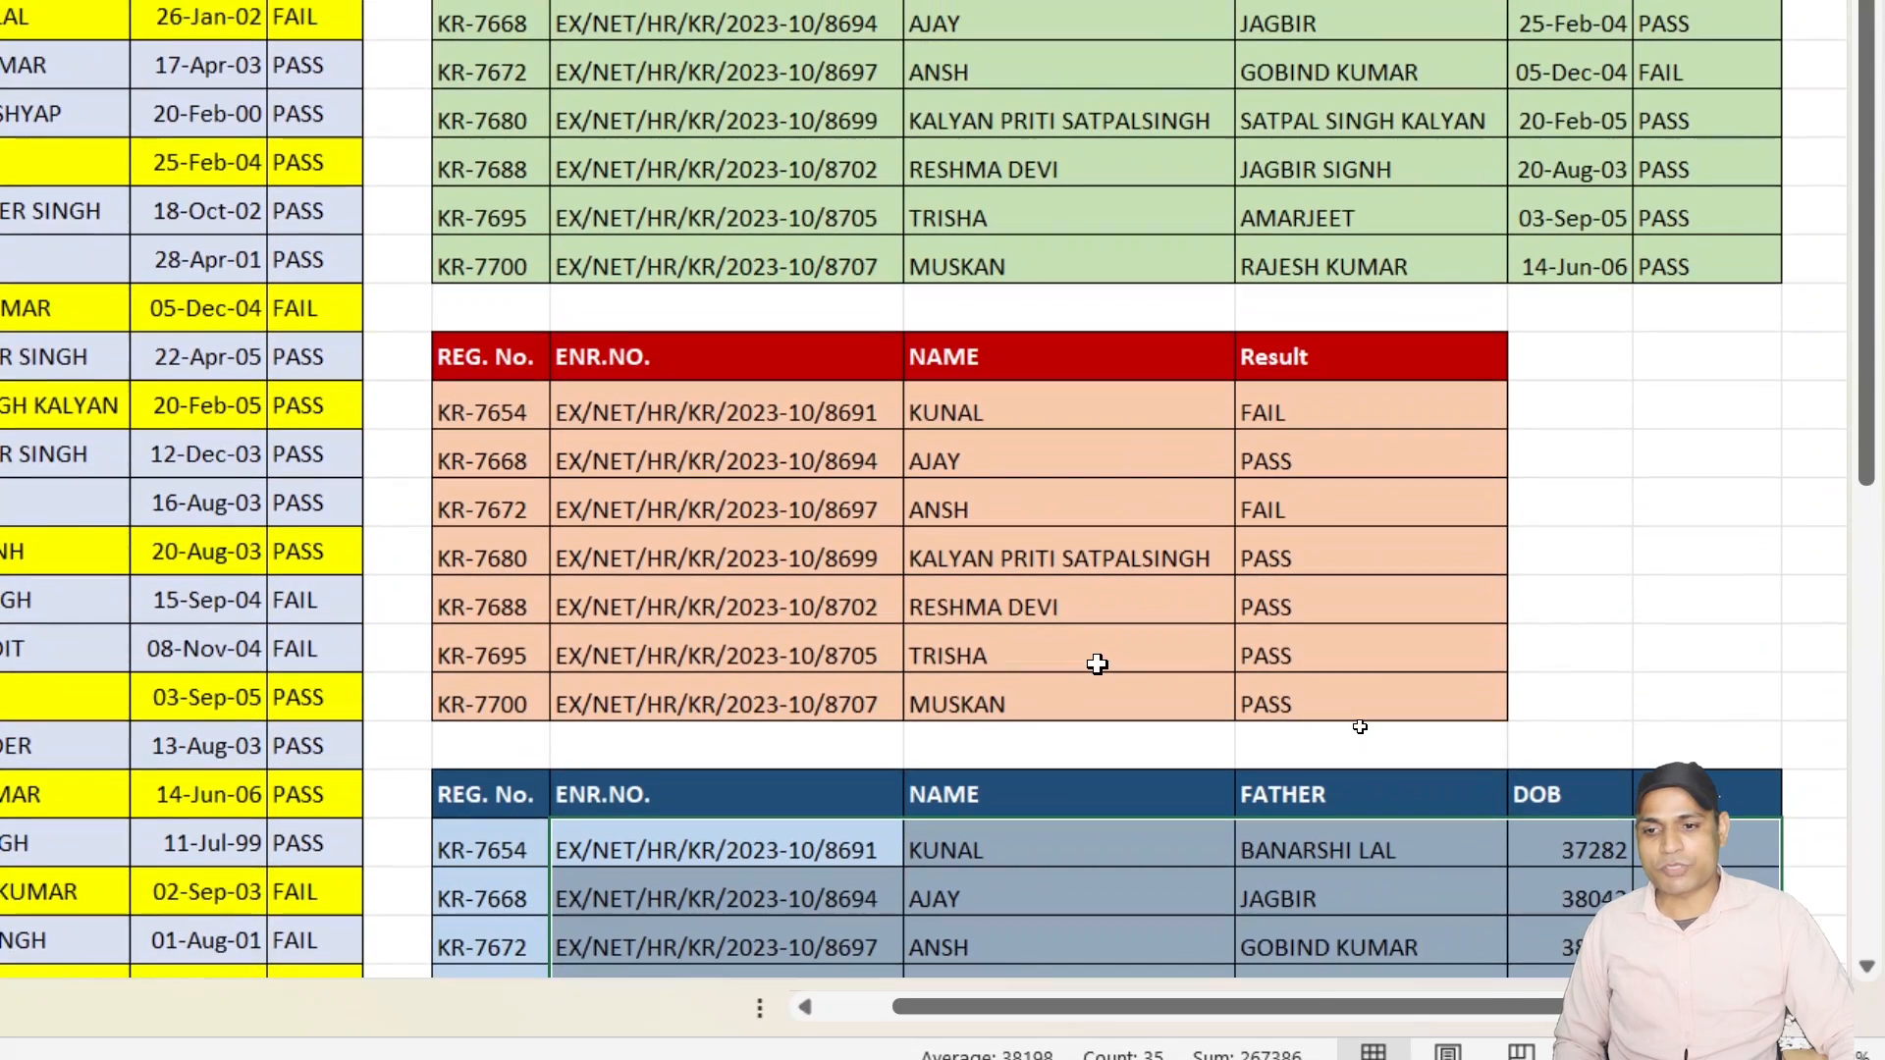
{"action": "scroll", "coordinate": [1119, 524], "scroll_direction": "down", "scroll_amount": 1}
{"action": "scroll", "coordinate": [1119, 524], "scroll_direction": "down", "scroll_amount": 3}
{"action": "scroll", "coordinate": [1120, 524], "scroll_direction": "up", "scroll_amount": 4}
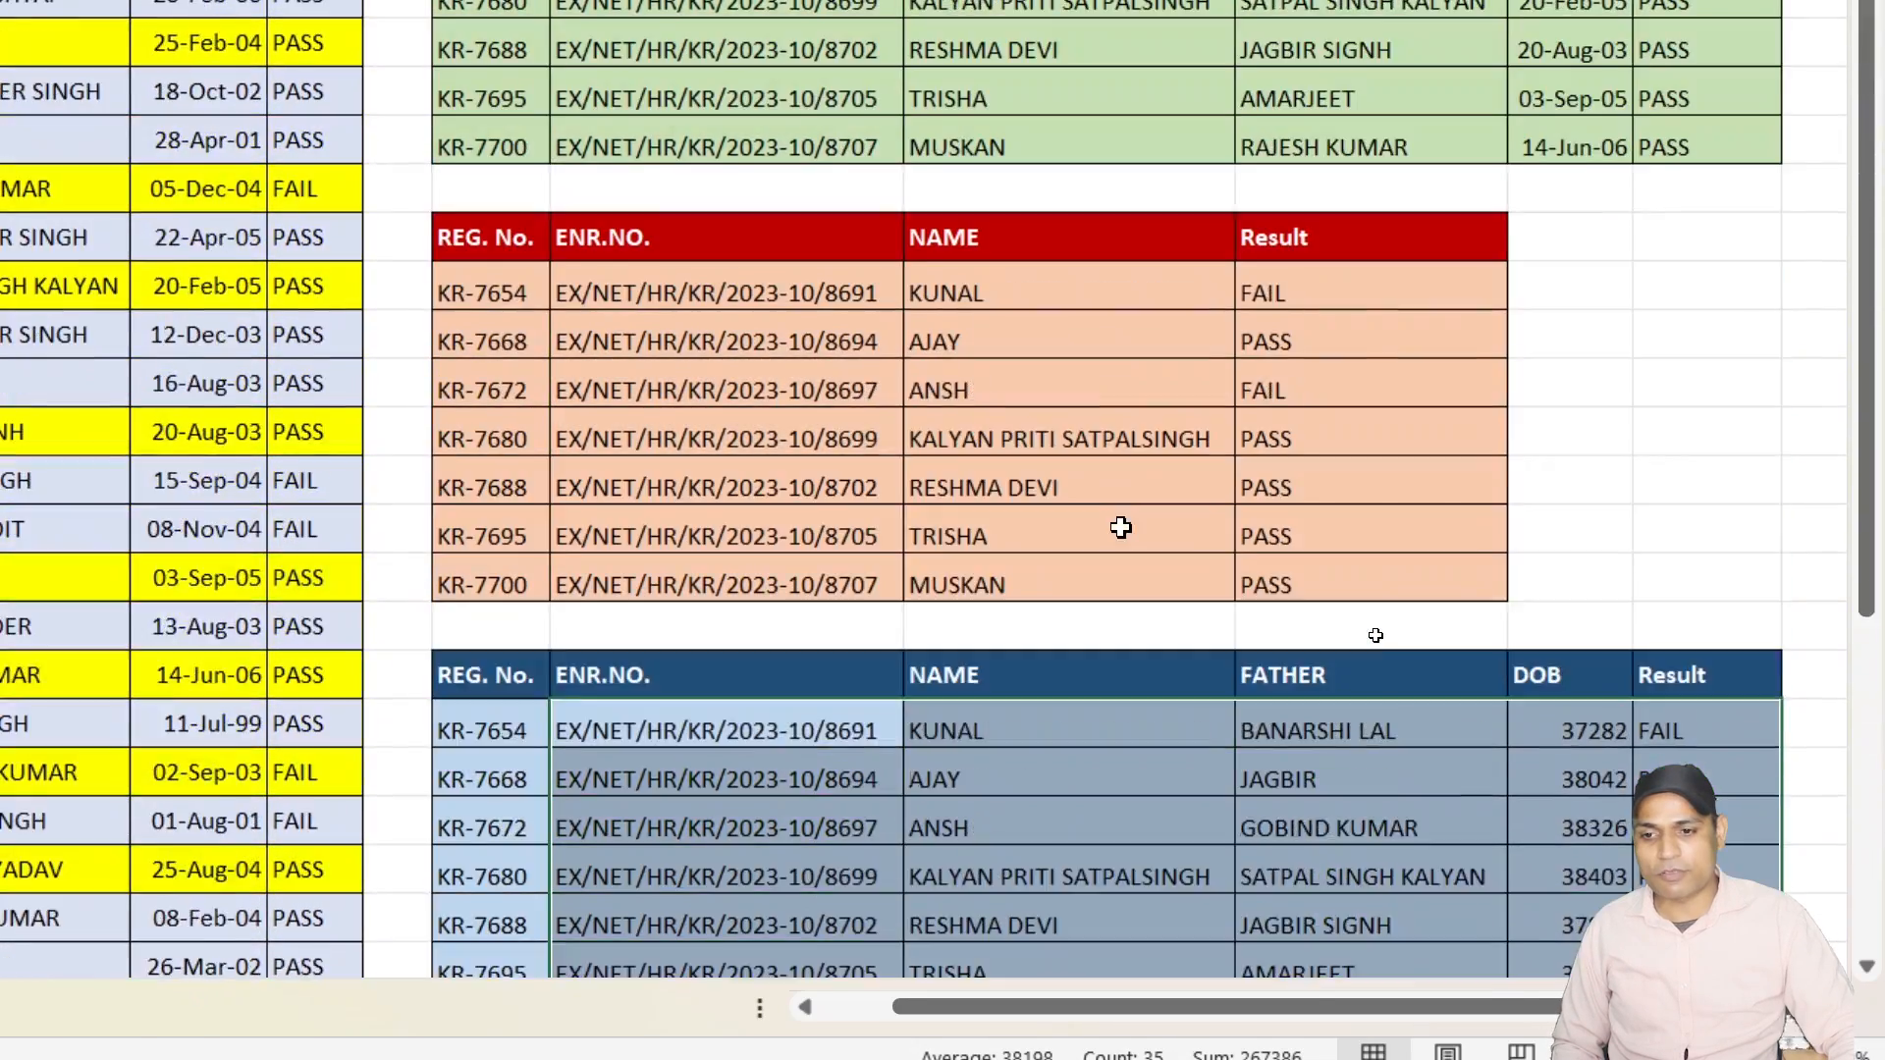
{"action": "scroll", "coordinate": [1108, 513], "scroll_direction": "up", "scroll_amount": 2}
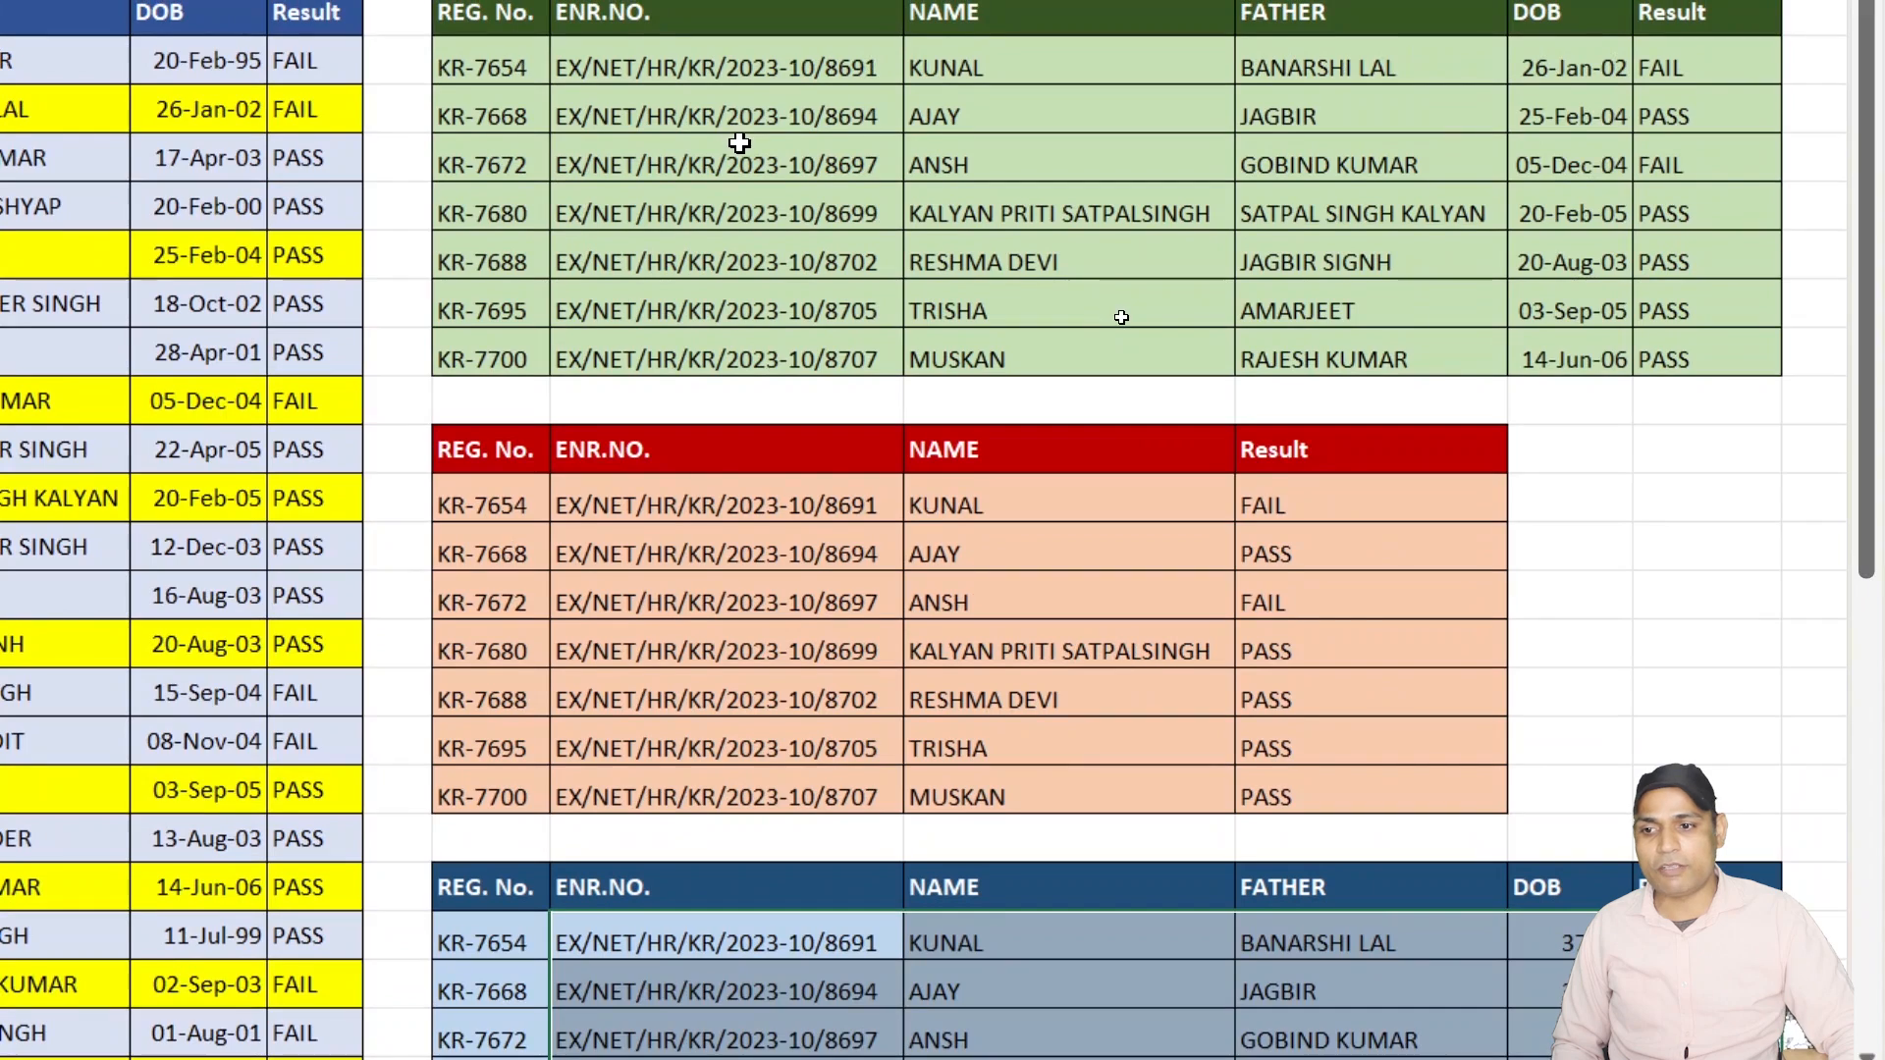
{"action": "scroll", "coordinate": [1119, 314], "scroll_direction": "up", "scroll_amount": 1}
{"action": "scroll", "coordinate": [1080, 235], "scroll_direction": "down", "scroll_amount": 2}
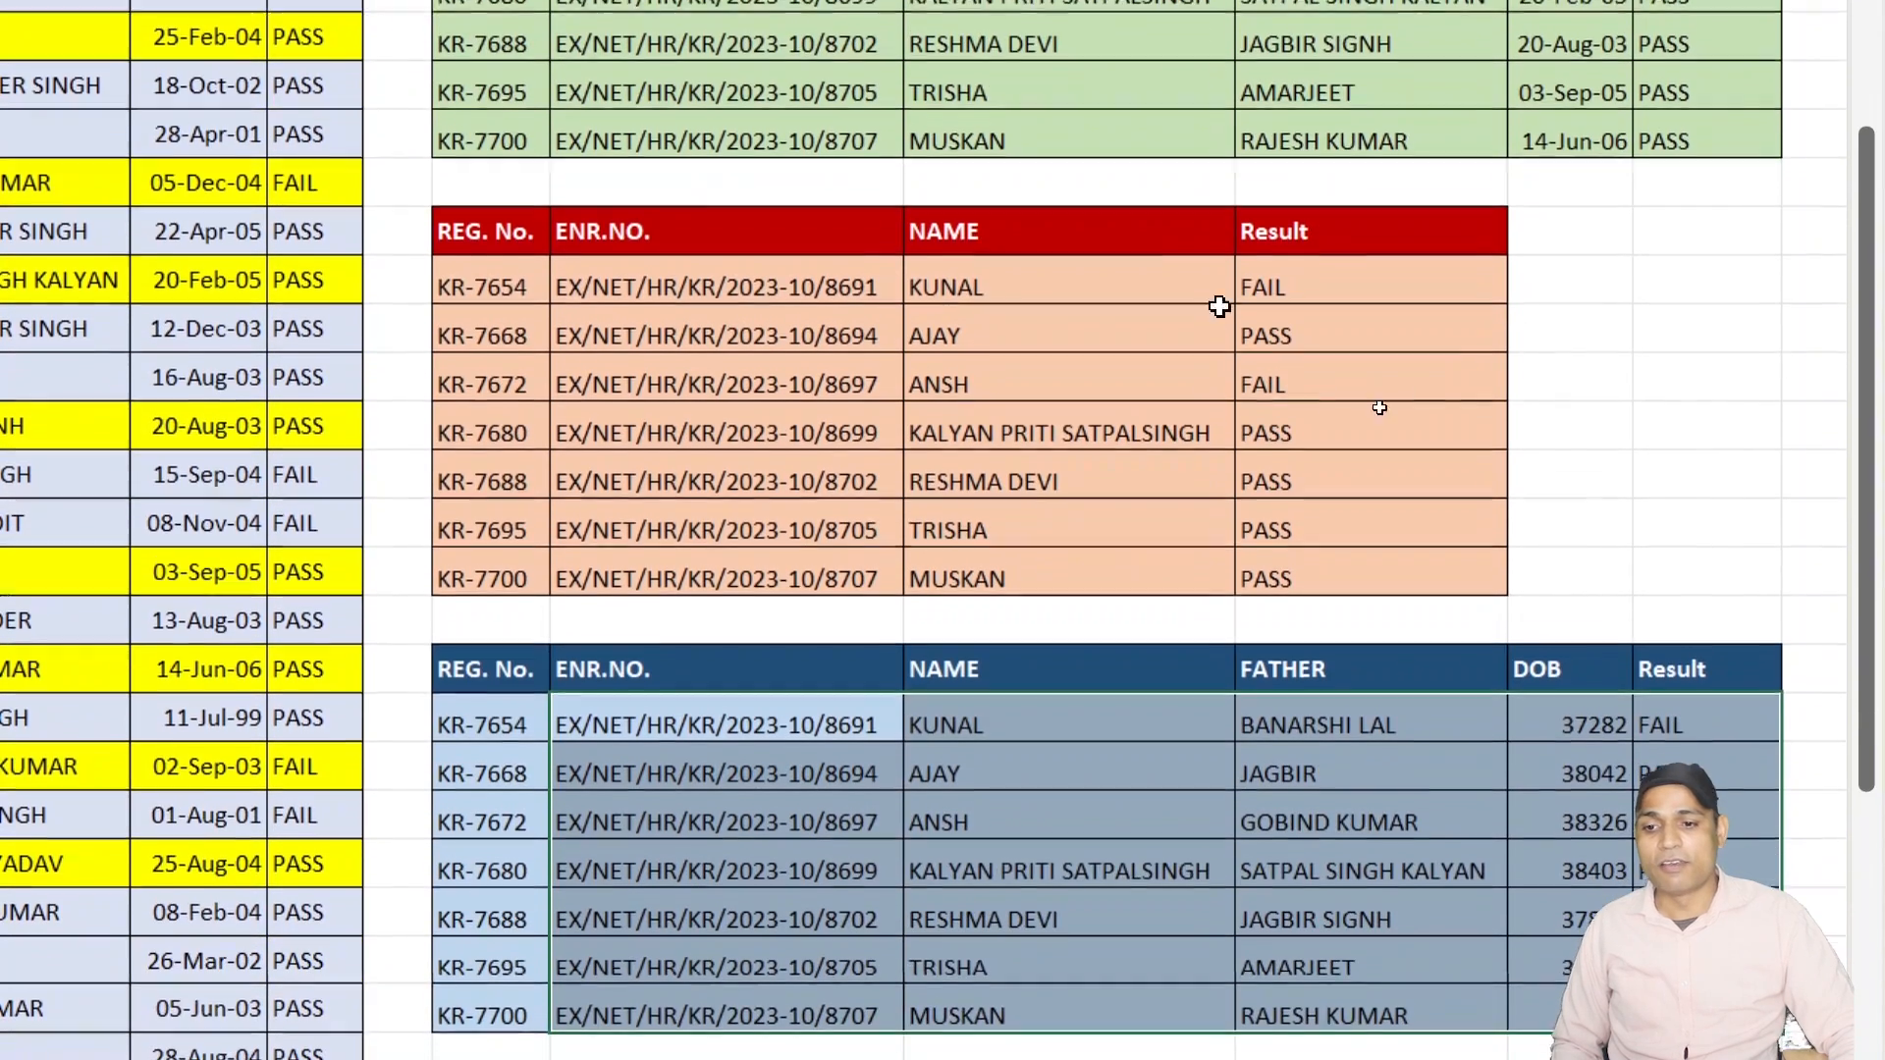
{"action": "scroll", "coordinate": [903, 280], "scroll_direction": "down", "scroll_amount": 3}
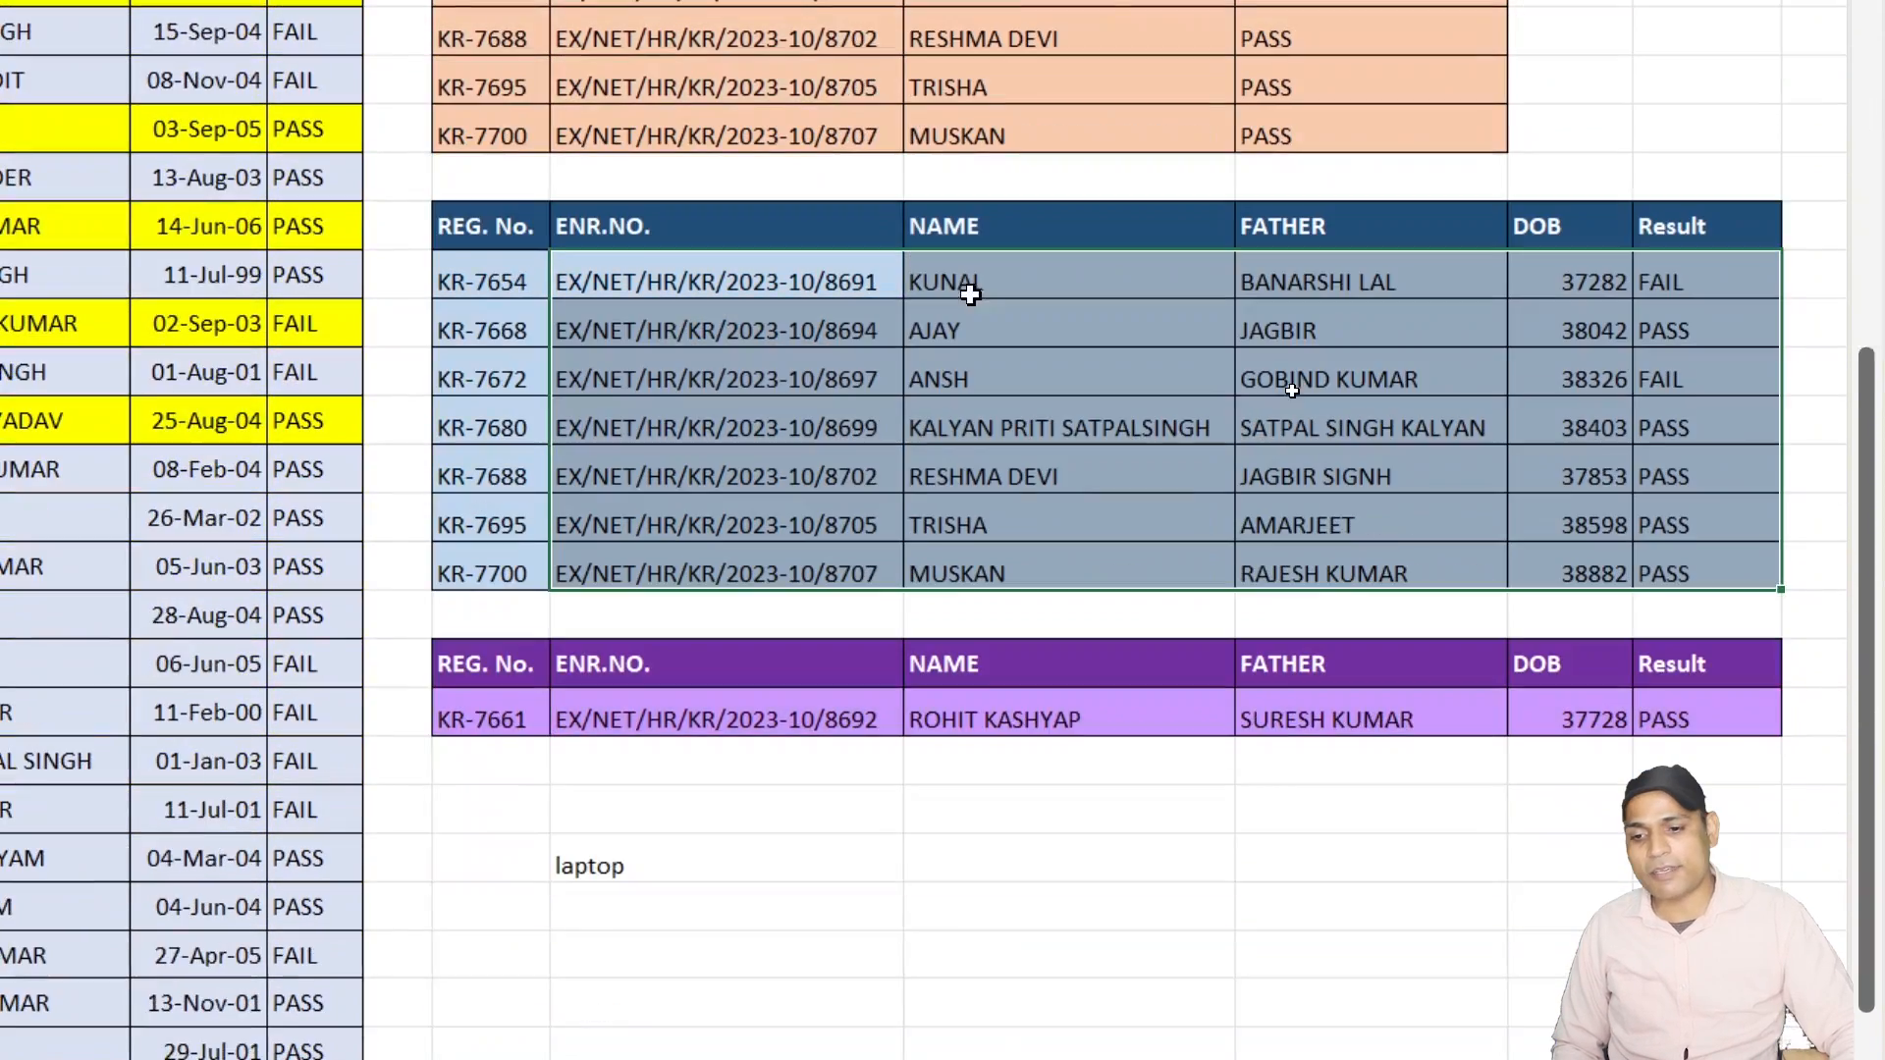